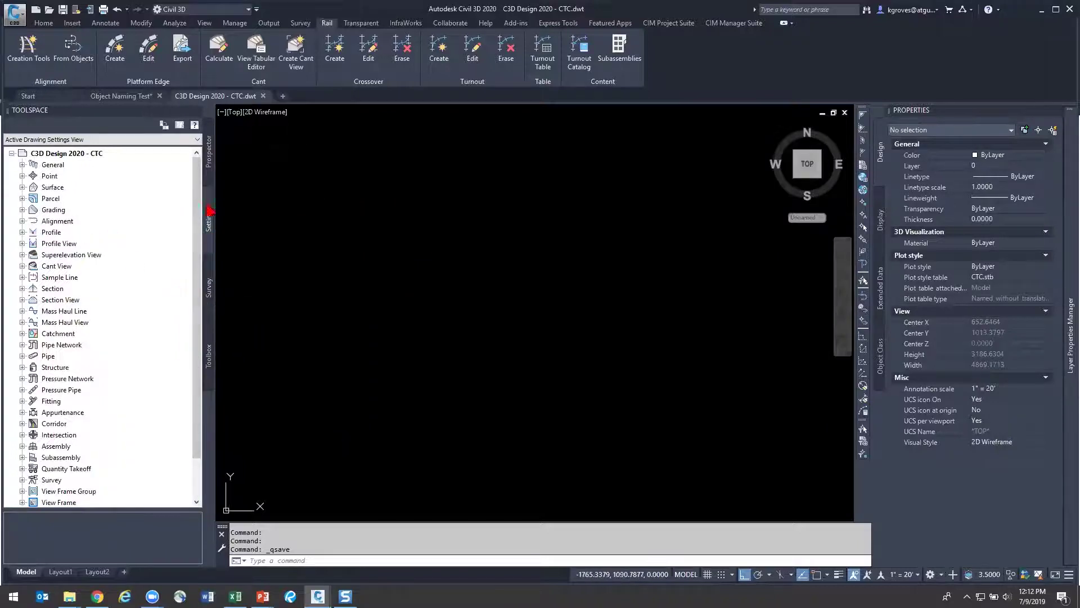
Delete the C-MUNI-SSWR and C-MUNI-STRM pipe networks from the C3D Design 2020 - CTC template
{"action": "left_click", "coordinate": [209, 163]}
{"action": "left_click", "coordinate": [33, 255]}
{"action": "double_click", "coordinate": [70, 267]}
{"action": "right_click", "coordinate": [90, 276]}
{"action": "left_click", "coordinate": [115, 333]}
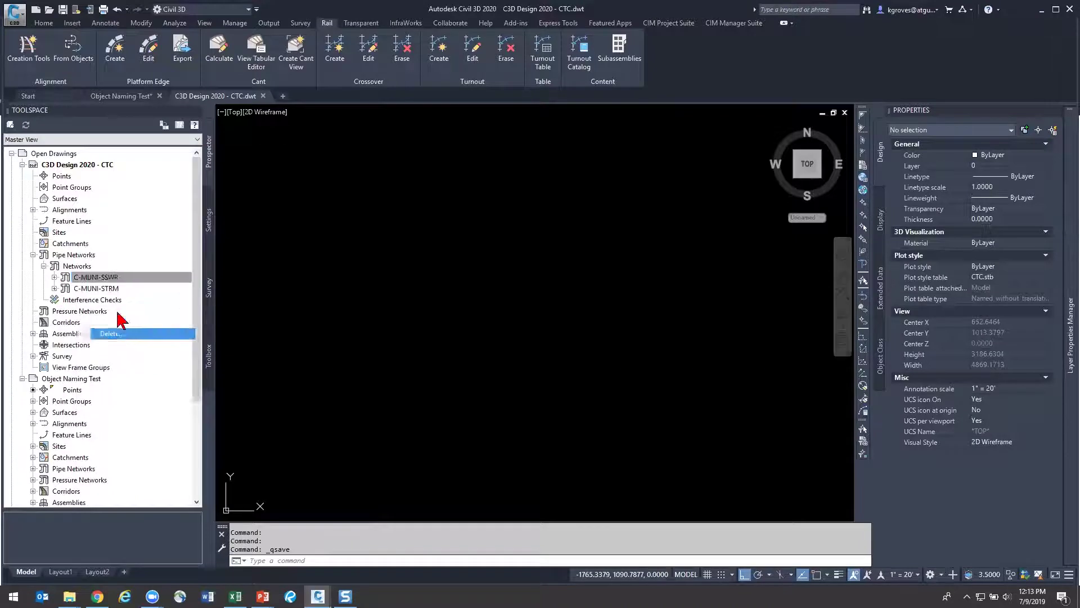
{"action": "right_click", "coordinate": [108, 277]}
{"action": "left_click", "coordinate": [132, 335]}
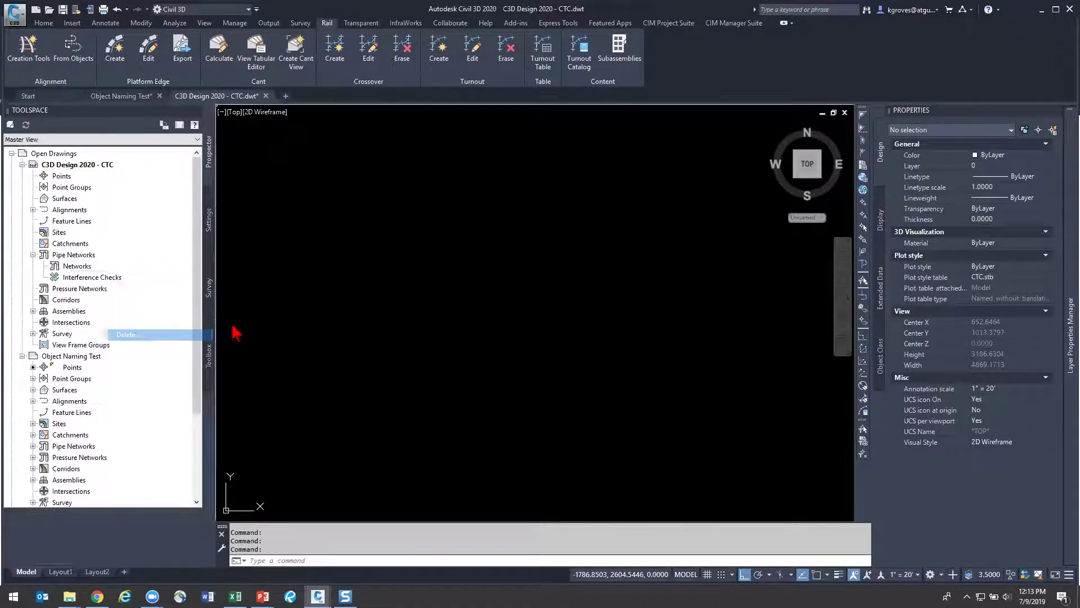
{"action": "left_click", "coordinate": [376, 289]}
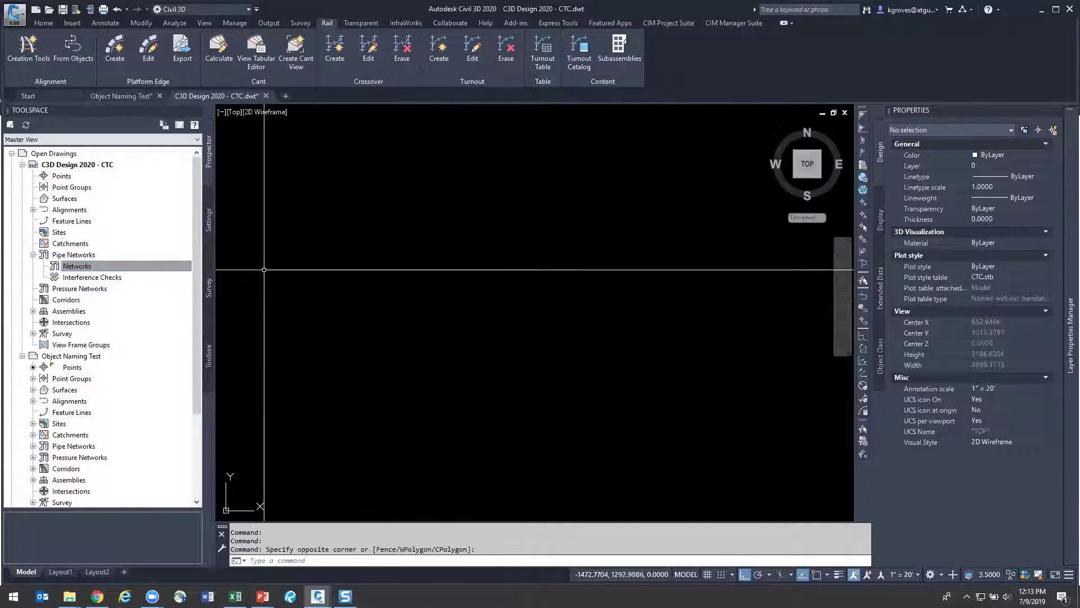
{"action": "left_click", "coordinate": [559, 271]}
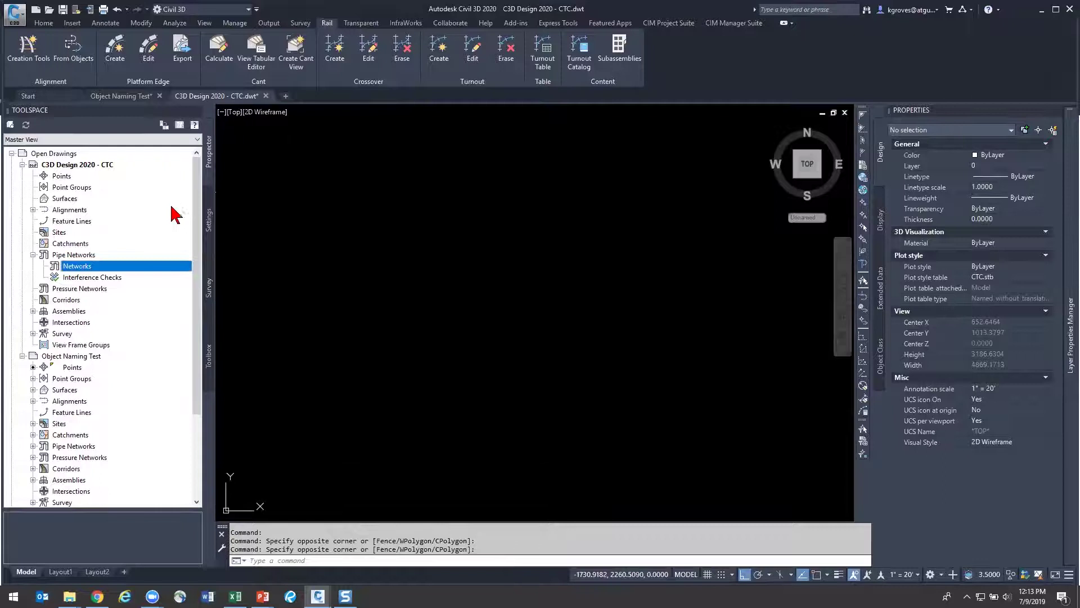
Show the Toolspace settings in Master View instead of only the active drawing
{"action": "left_click", "coordinate": [209, 226]}
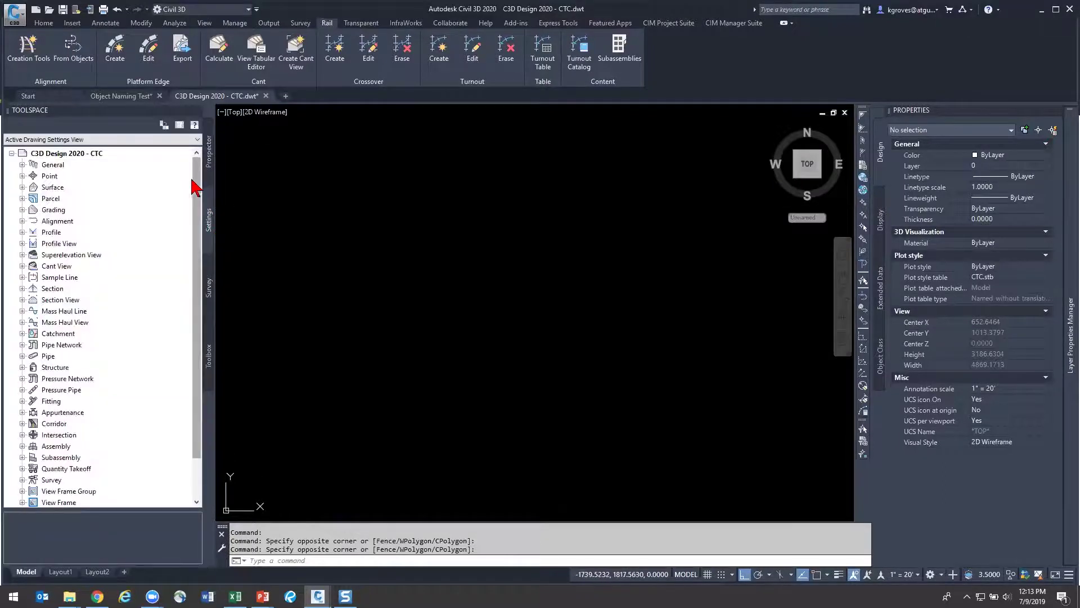
{"action": "left_click", "coordinate": [115, 140]}
{"action": "left_click", "coordinate": [121, 160]}
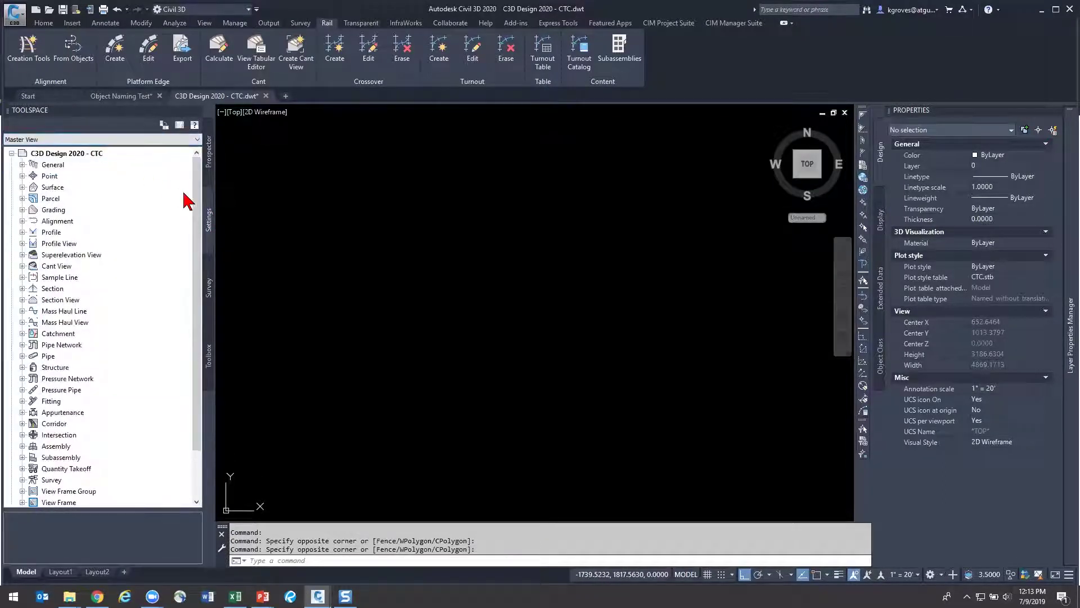
Switch to the Object Naming Test drawing and close it
{"action": "left_click", "coordinate": [149, 96]}
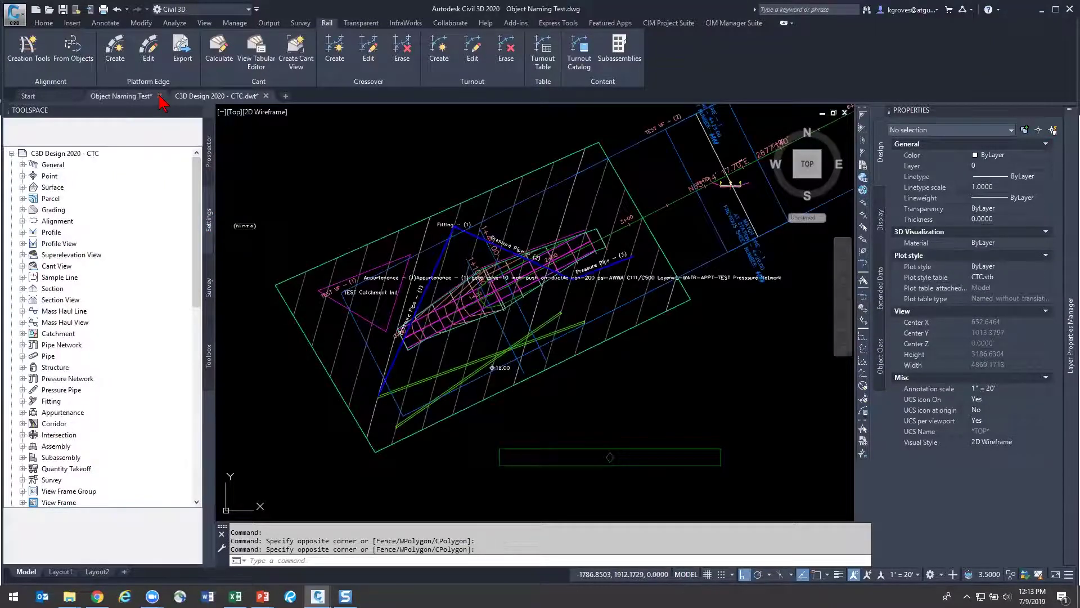
{"action": "left_click", "coordinate": [160, 96]}
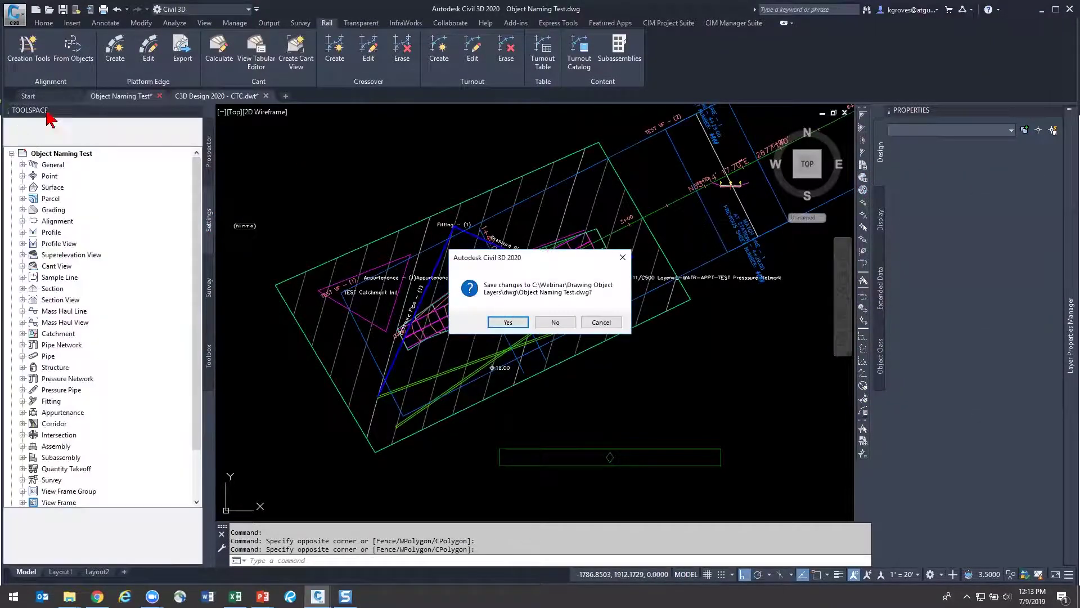
{"action": "key", "text": "Escape"}
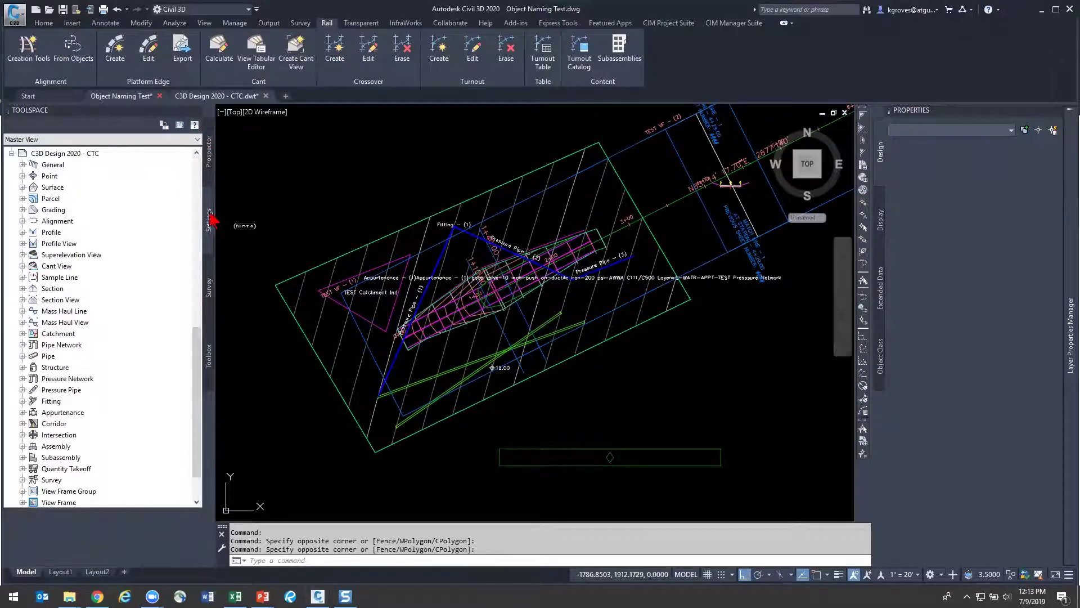
Show the drawing settings of C3D Design 2020 - CTC from its Toolspace entry, and dismiss them without changes
{"action": "right_click", "coordinate": [68, 157]}
{"action": "left_click", "coordinate": [90, 162]}
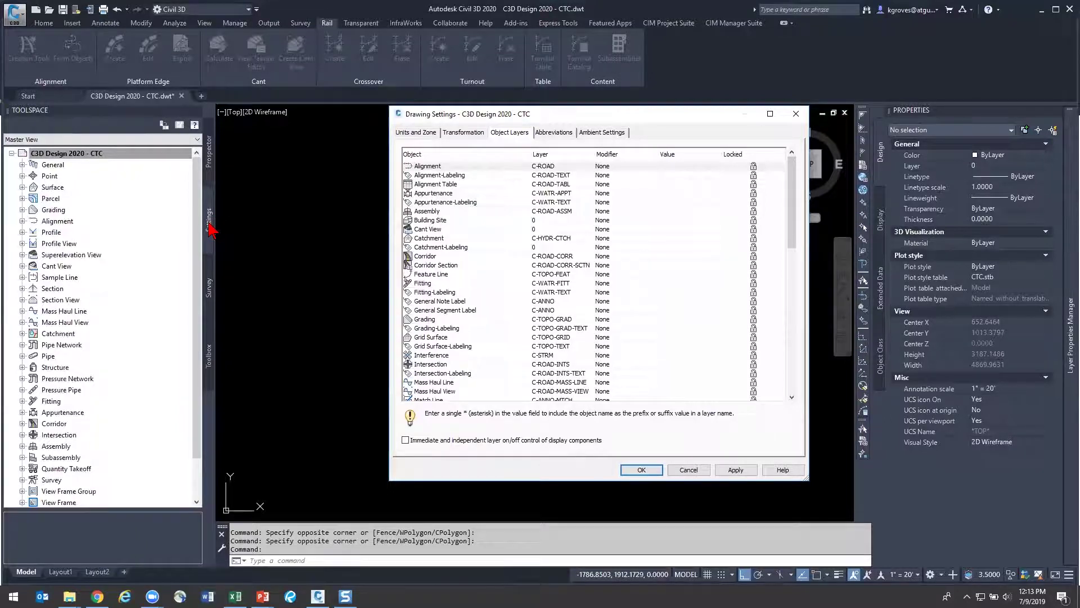
{"action": "key", "text": "Escape"}
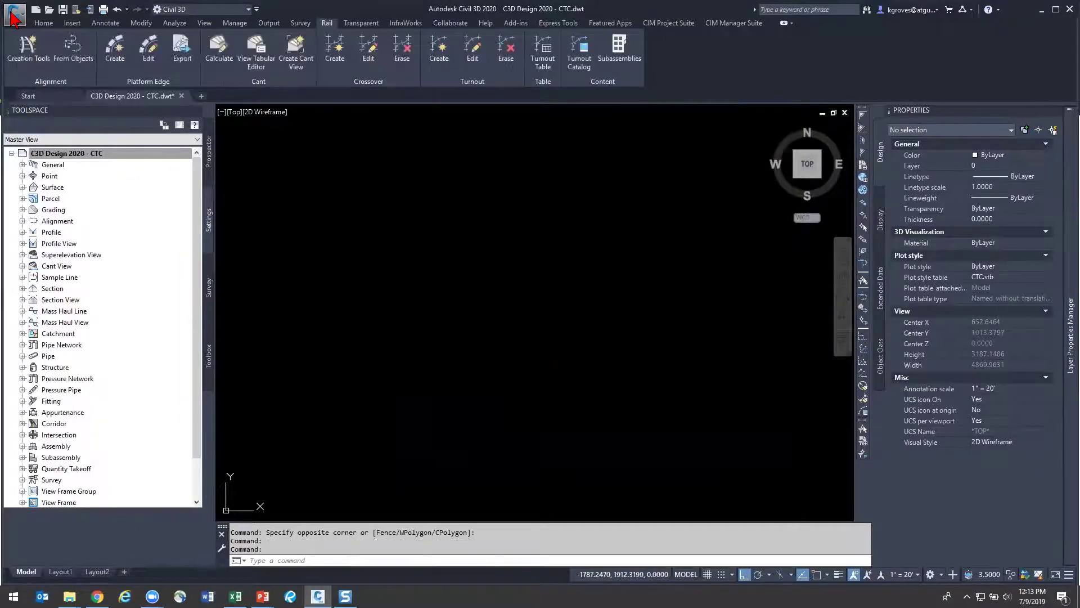
Open Drawing Settings from the drawing utilities and view the Units and Zone options
{"action": "double_click", "coordinate": [12, 18]}
{"action": "key", "text": "Escape"}
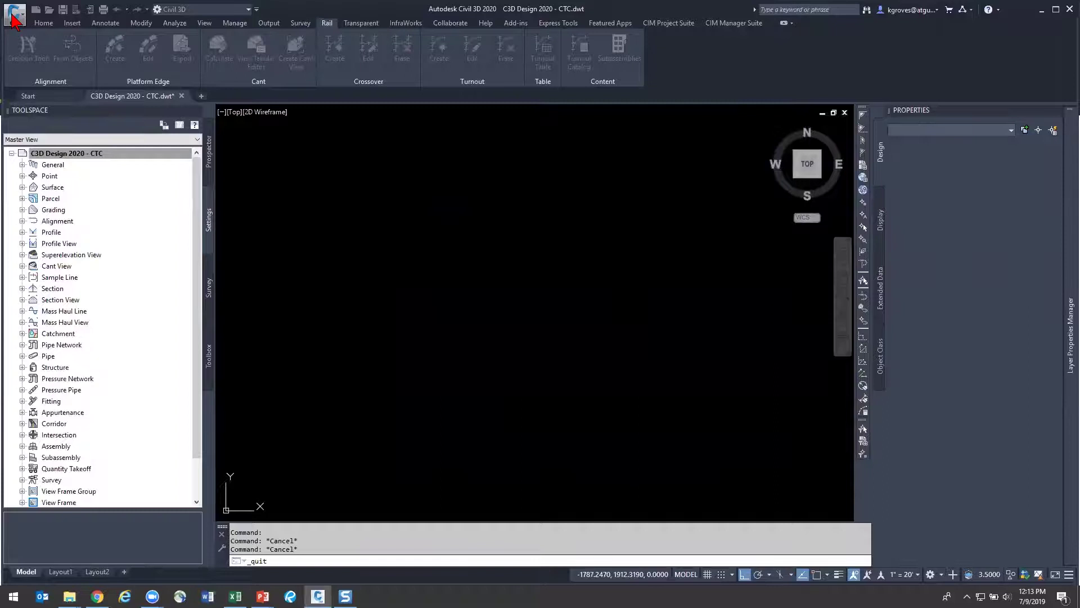
{"action": "left_click", "coordinate": [17, 24]}
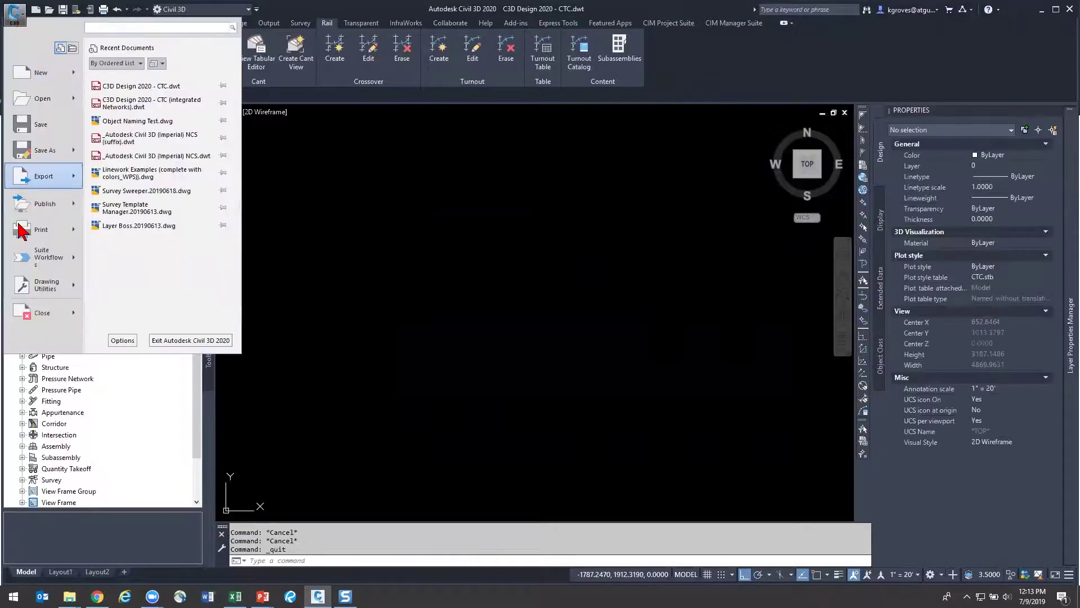
{"action": "mouse_move", "coordinate": [55, 287]}
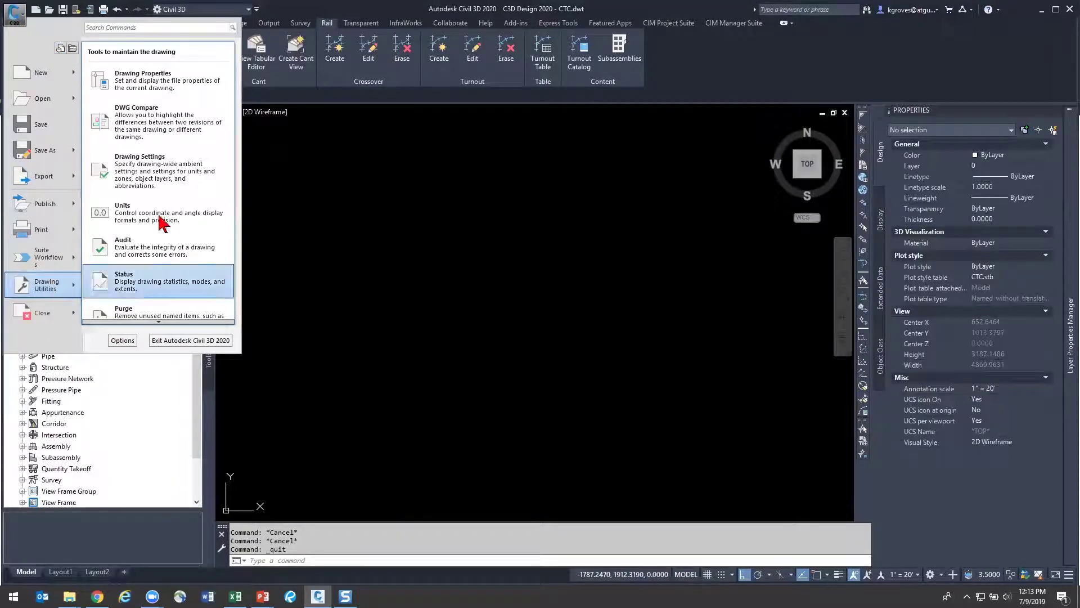
{"action": "left_click", "coordinate": [191, 180]}
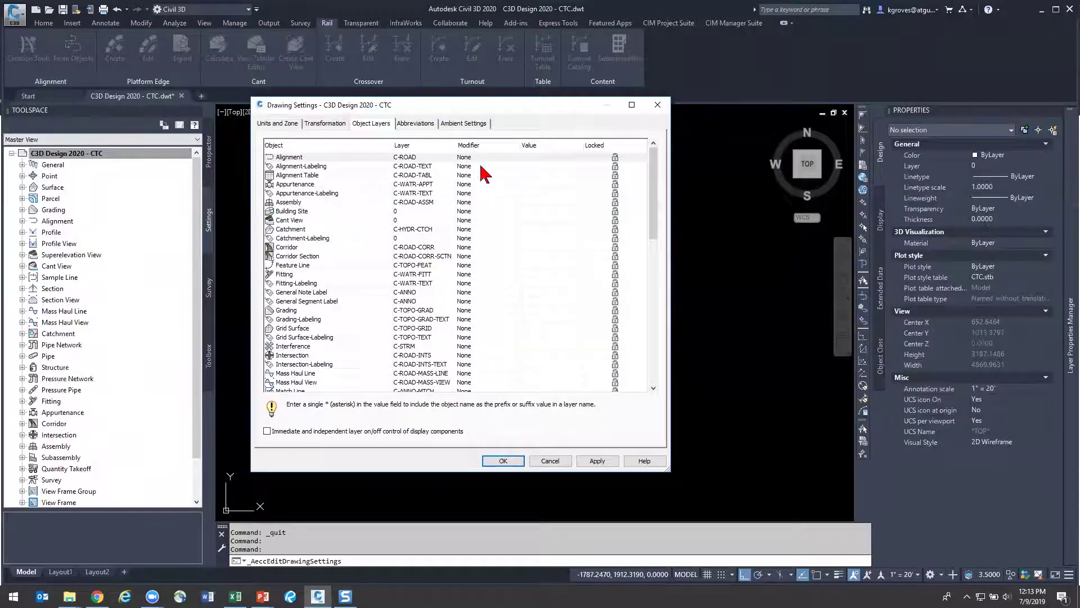
{"action": "left_click", "coordinate": [282, 124]}
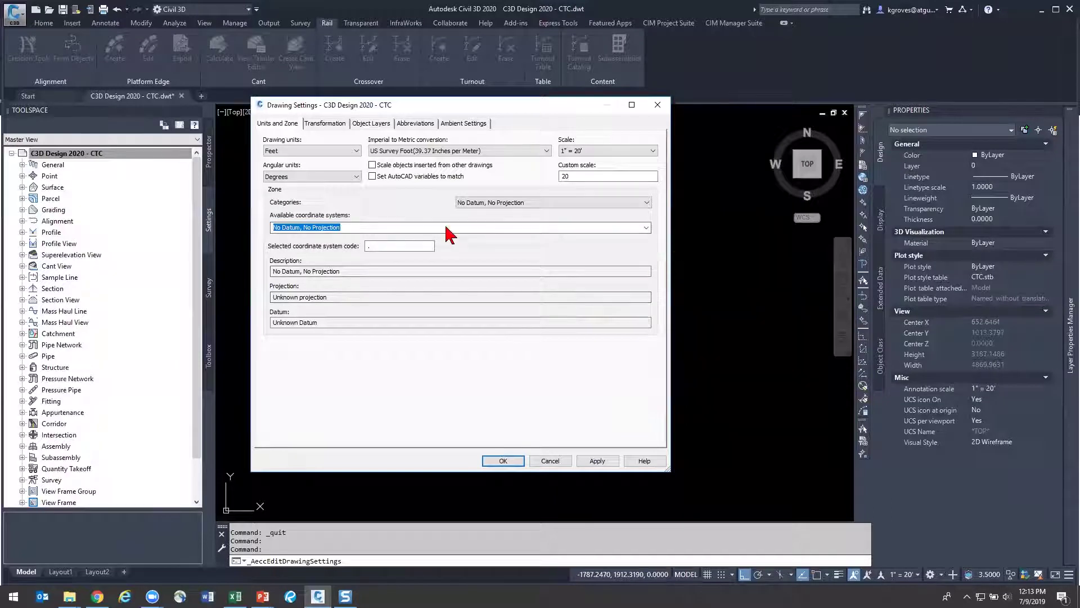
Look through the object layers list and view the modifier choices for the Pipe object
{"action": "left_click", "coordinate": [363, 126]}
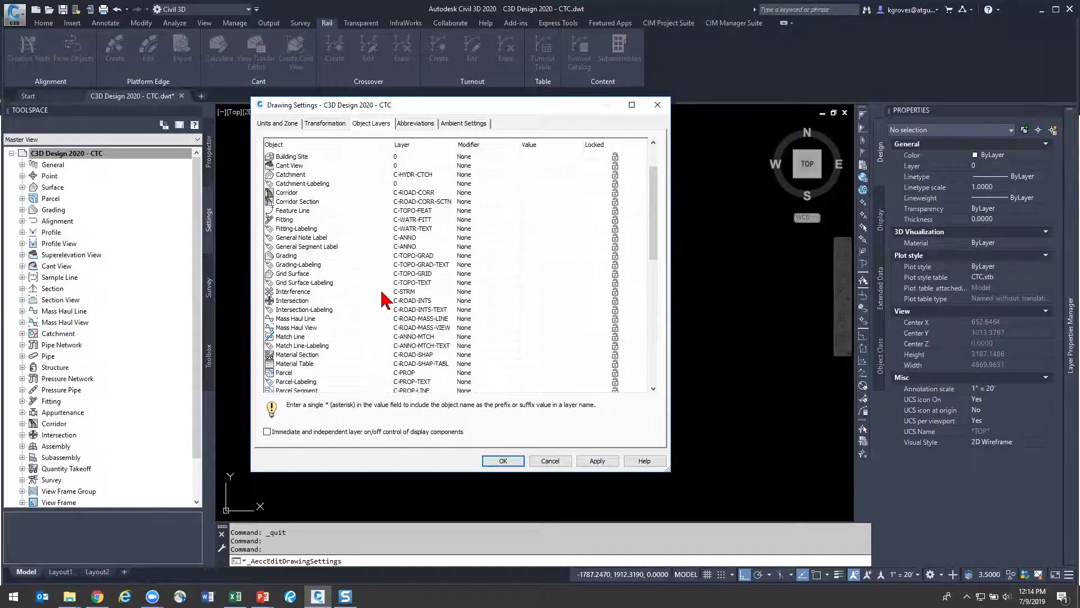
{"action": "scroll", "coordinate": [442, 312], "scroll_direction": "down", "scroll_amount": 6}
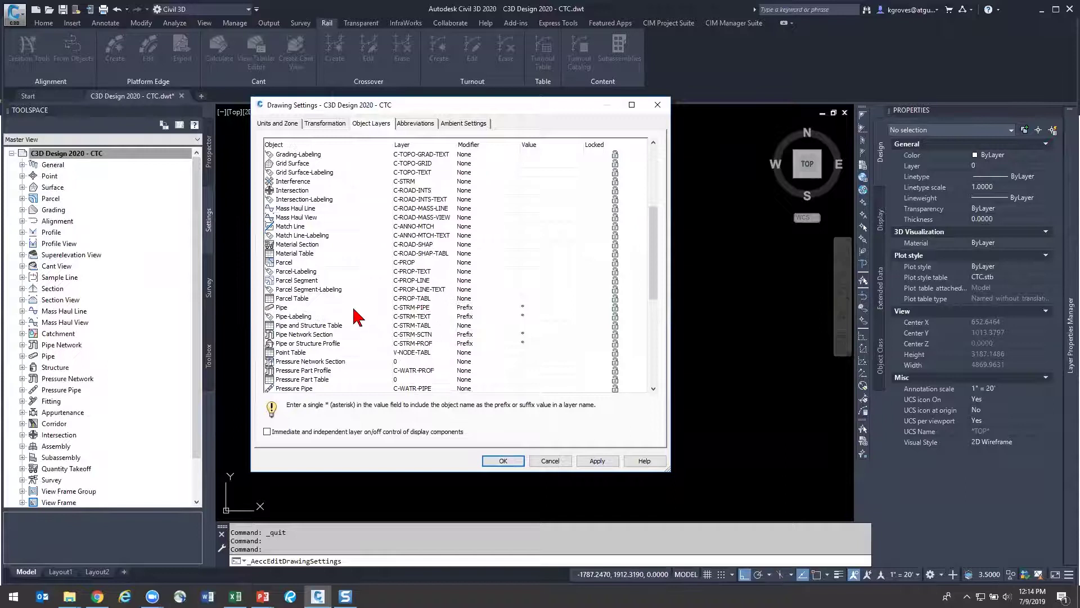
{"action": "left_click", "coordinate": [356, 308]}
{"action": "left_click", "coordinate": [493, 308]}
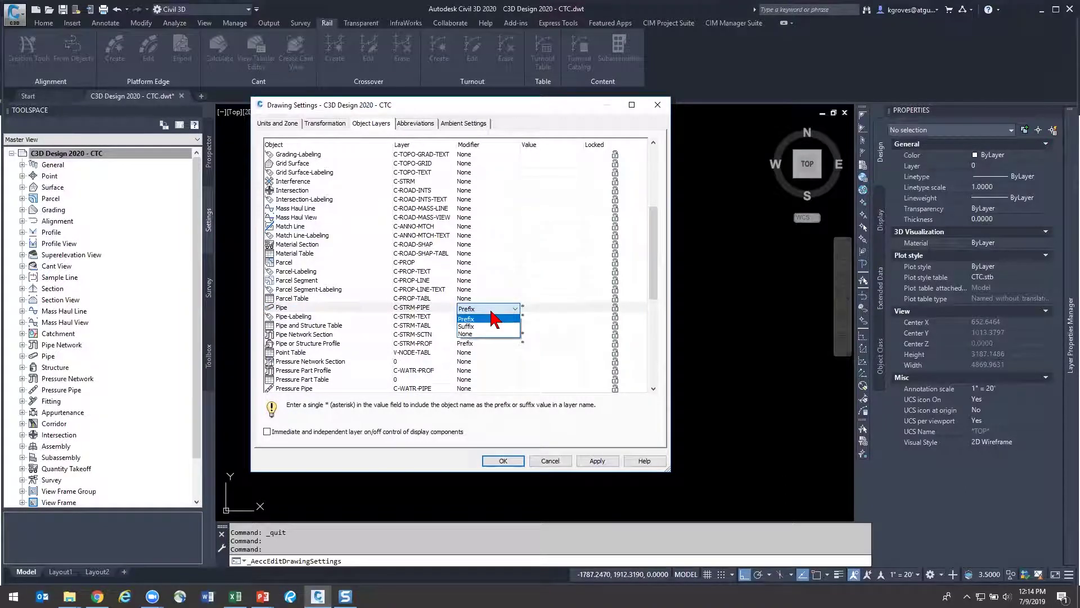
{"action": "left_click", "coordinate": [415, 307]}
{"action": "scroll", "coordinate": [354, 304], "scroll_direction": "down", "scroll_amount": 9}
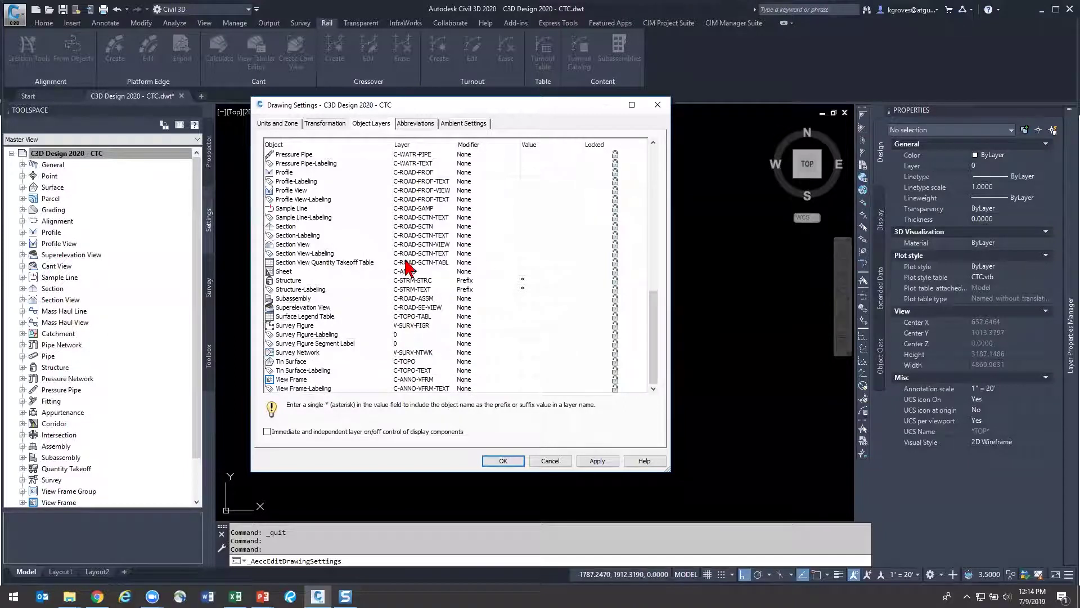
{"action": "scroll", "coordinate": [397, 264], "scroll_direction": "up", "scroll_amount": 15}
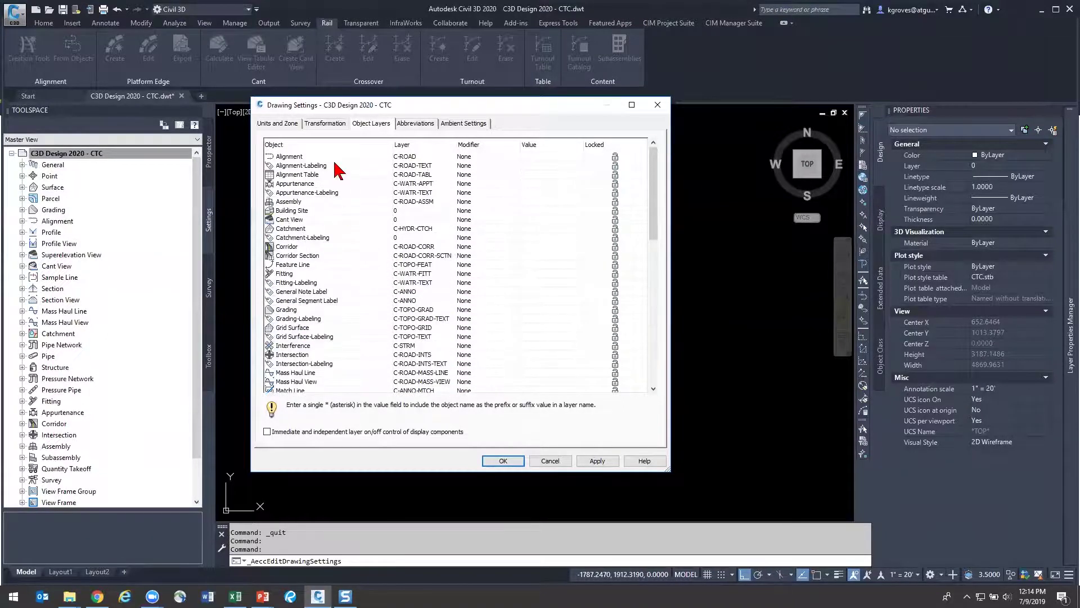
Examine the default layers, modifiers and values from Alignment and Alignment-Labeling through the rest of the object list
{"action": "left_click", "coordinate": [338, 160]}
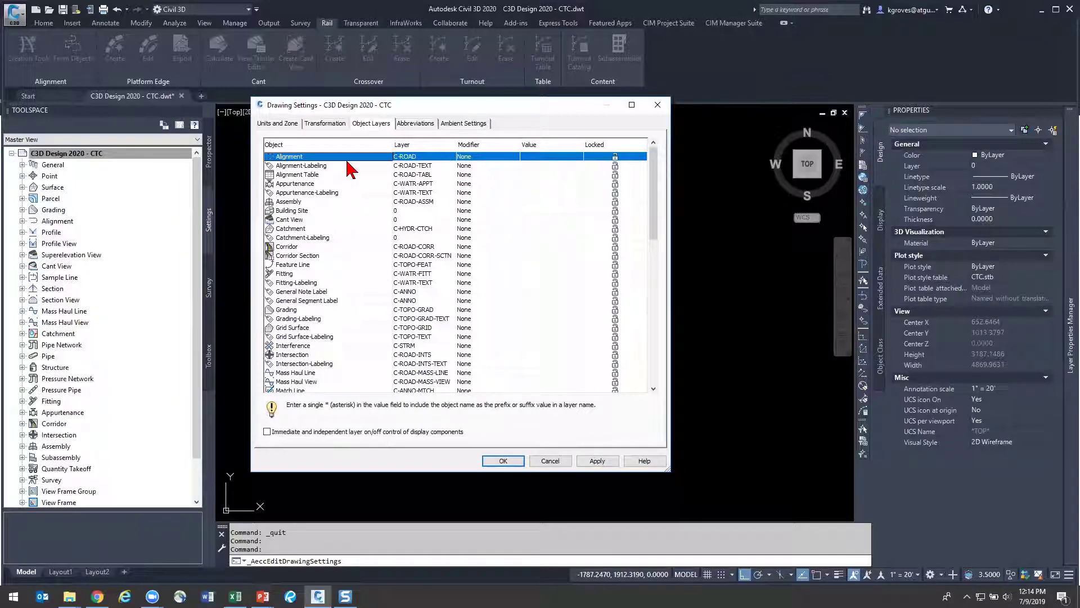
{"action": "left_click", "coordinate": [347, 165]}
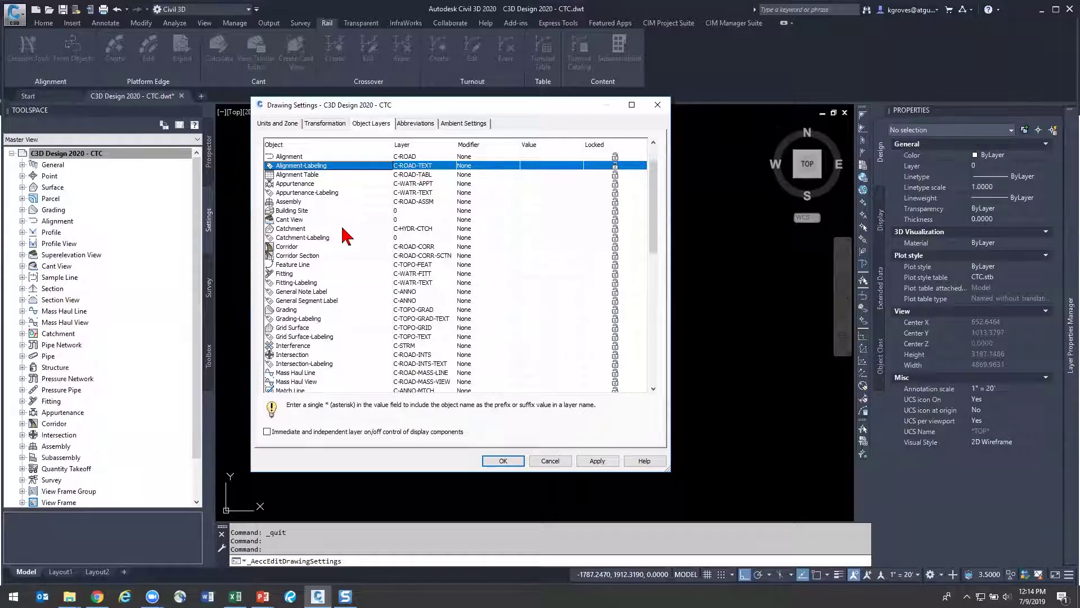
{"action": "scroll", "coordinate": [346, 235], "scroll_direction": "down", "scroll_amount": 4}
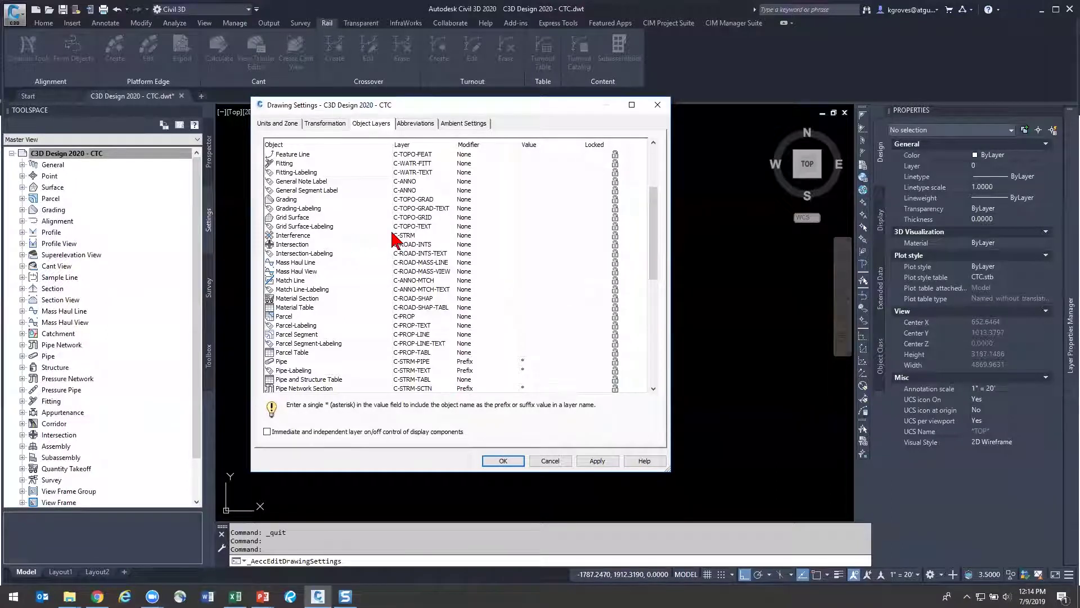
{"action": "scroll", "coordinate": [438, 310], "scroll_direction": "down", "scroll_amount": 5}
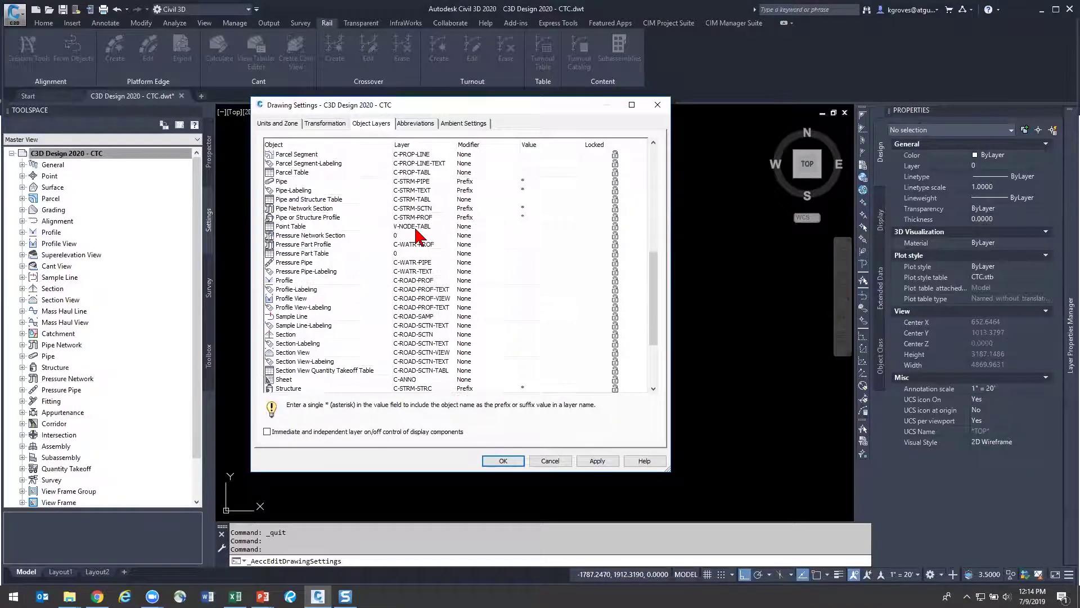
{"action": "scroll", "coordinate": [421, 236], "scroll_direction": "down", "scroll_amount": 5}
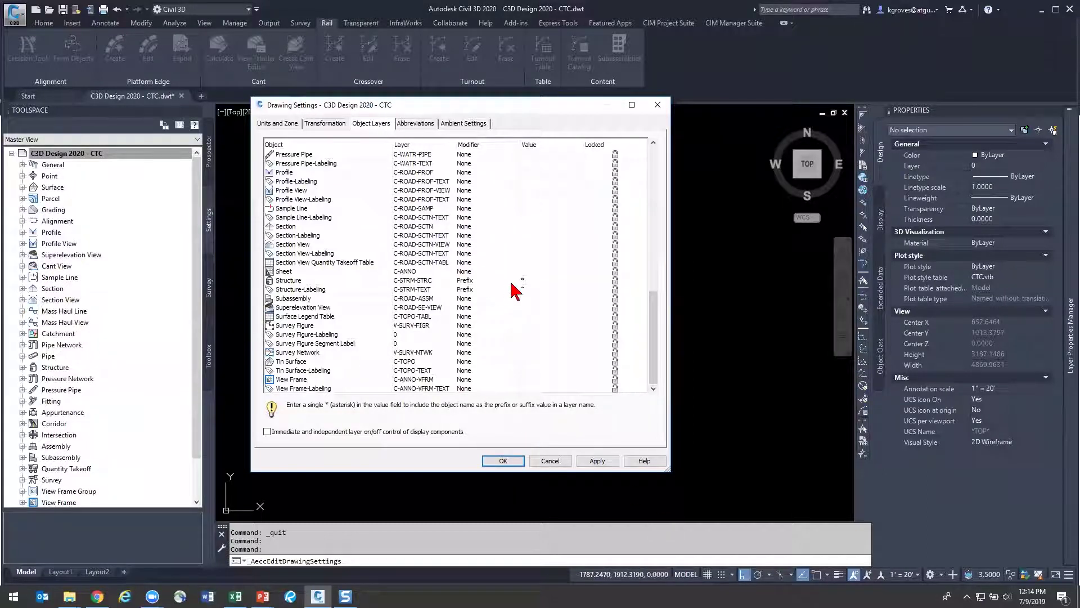
{"action": "scroll", "coordinate": [422, 273], "scroll_direction": "up", "scroll_amount": 10}
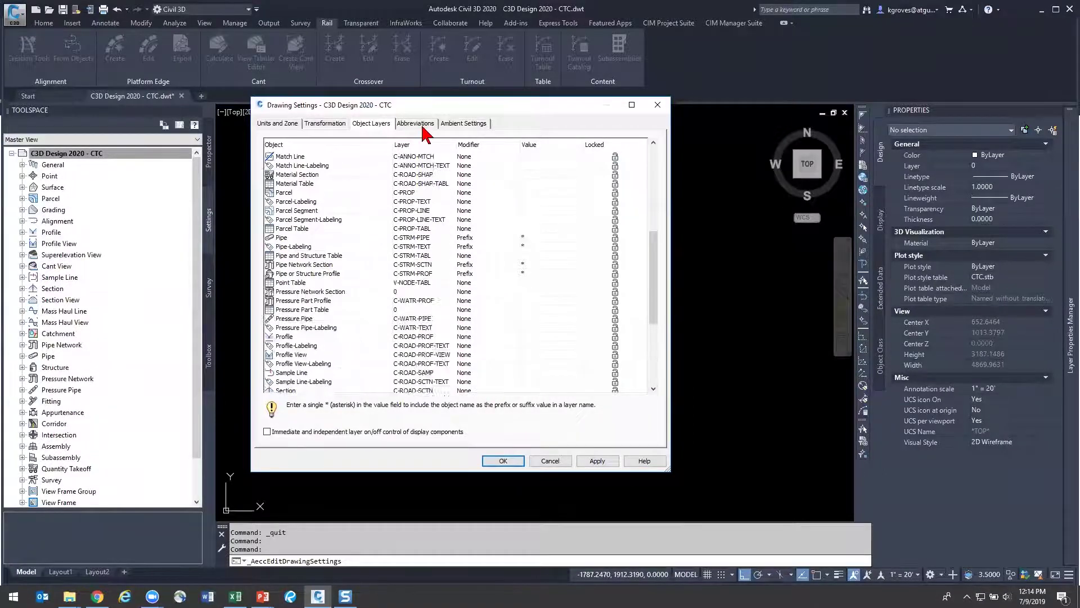
{"action": "scroll", "coordinate": [413, 220], "scroll_direction": "down", "scroll_amount": 10}
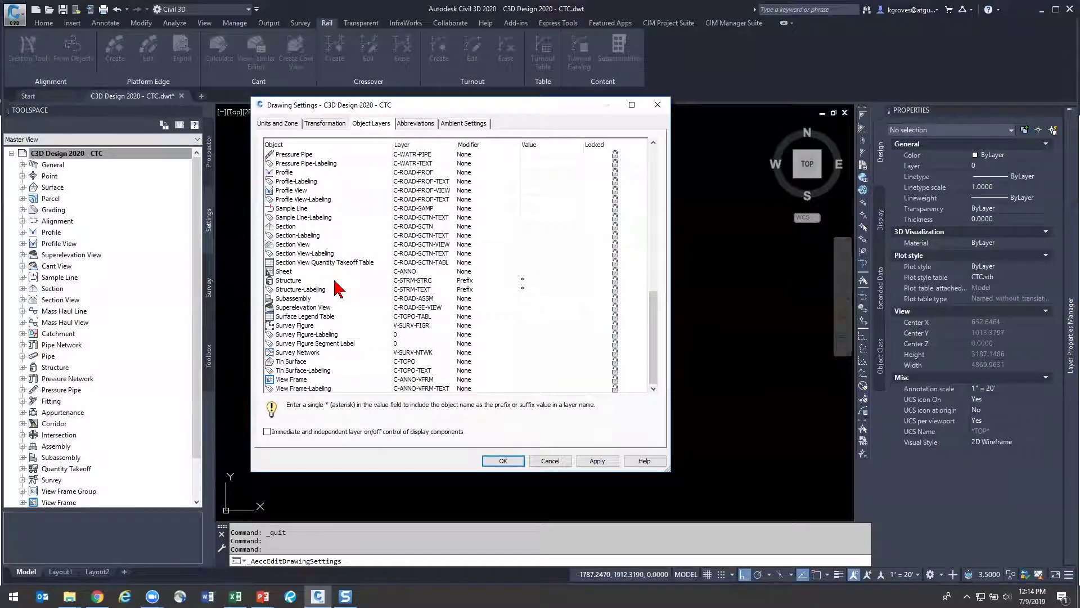
Check the layer, modifier and value assigned to the Structure and the Pipe or Structure Profile objects
{"action": "left_click", "coordinate": [336, 280]}
{"action": "scroll", "coordinate": [338, 169], "scroll_direction": "up", "scroll_amount": 4}
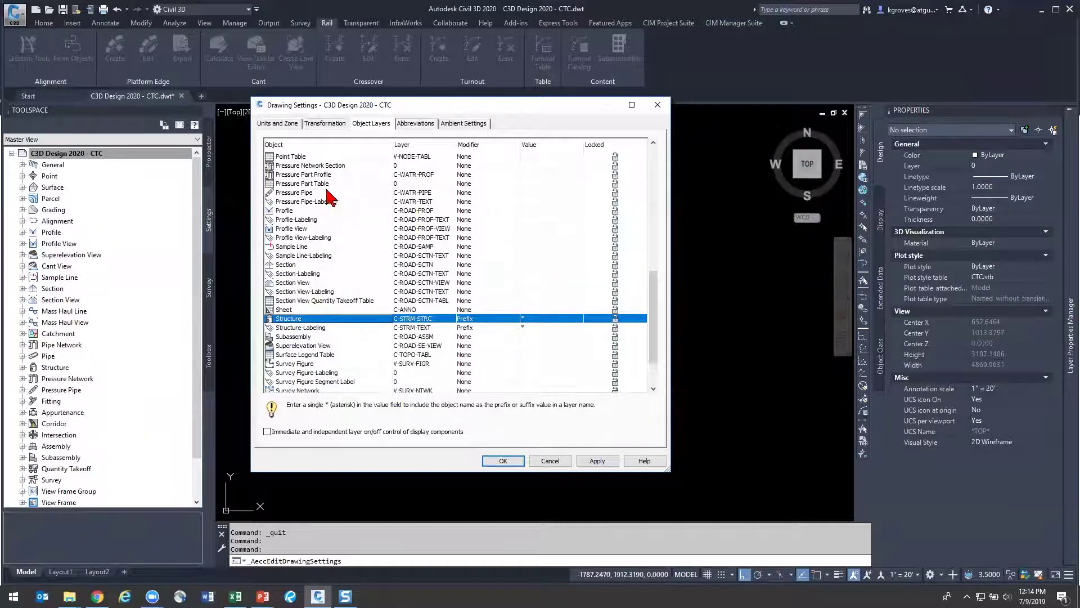
{"action": "left_click", "coordinate": [329, 221]}
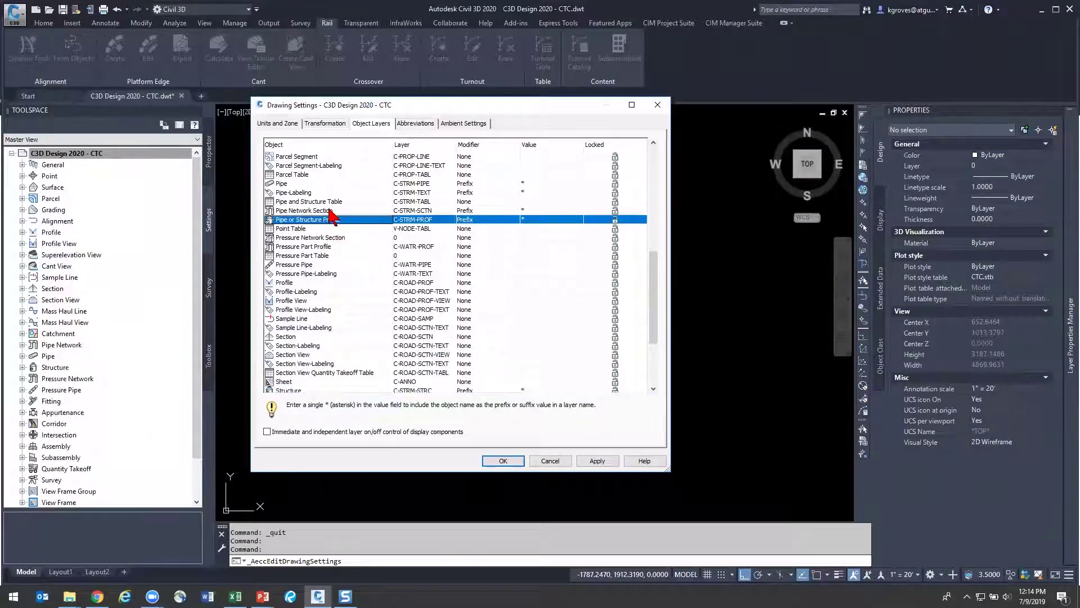
{"action": "scroll", "coordinate": [338, 366], "scroll_direction": "down", "scroll_amount": 4}
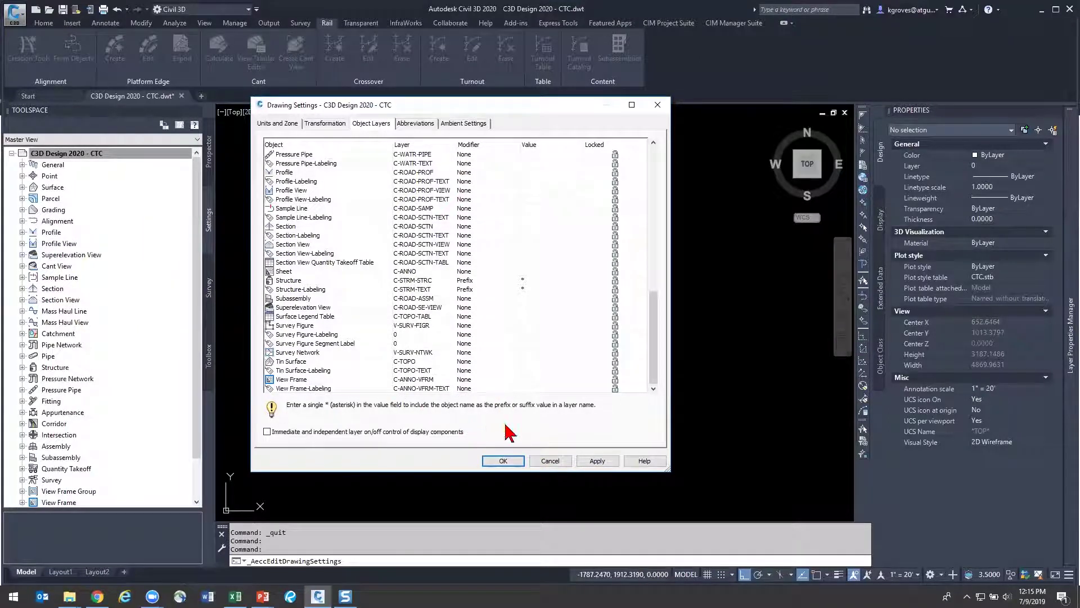
View the layers available for the Structure object, and cancel both the layer selection and the drawing settings
{"action": "left_click", "coordinate": [371, 280]}
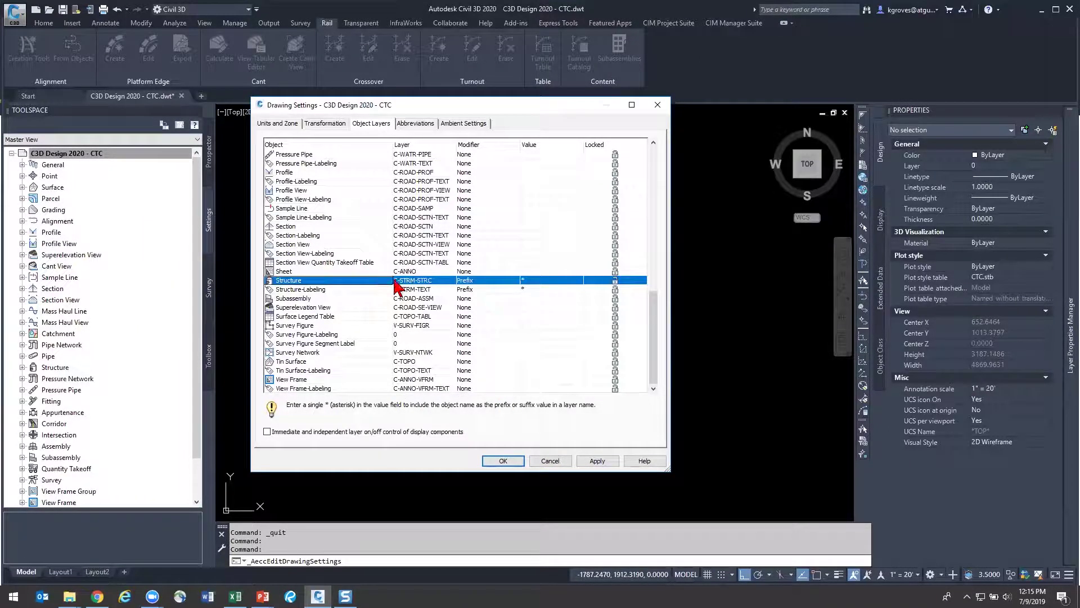
{"action": "left_click", "coordinate": [427, 280]}
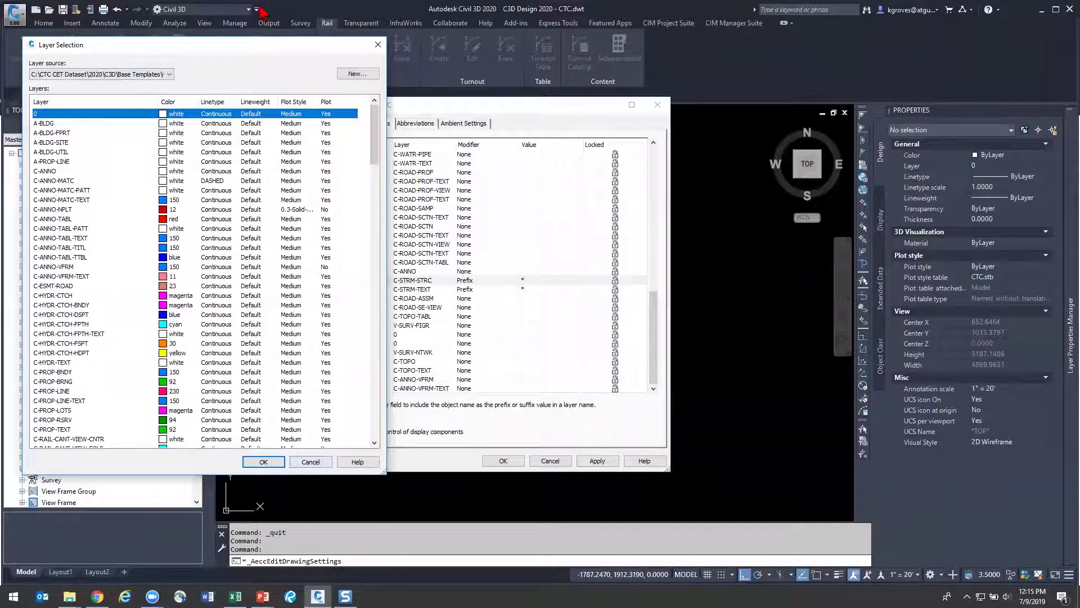
{"action": "left_click", "coordinate": [303, 462]}
{"action": "left_click", "coordinate": [557, 462]}
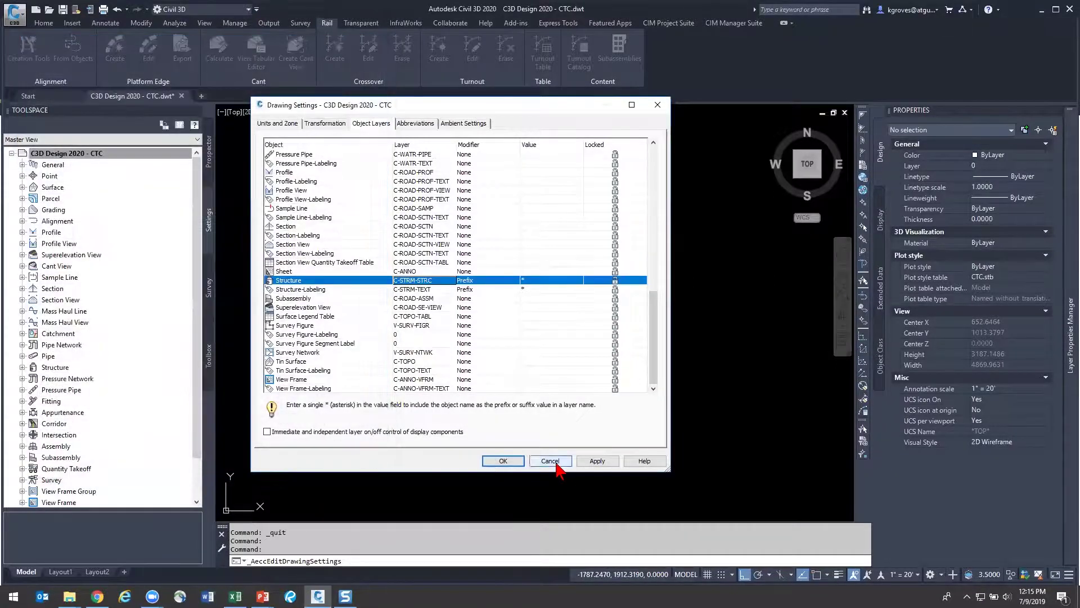
Display the layer properties manager, dock it beside the properties palette and widen it to show the layer columns
{"action": "left_click", "coordinate": [1069, 315]}
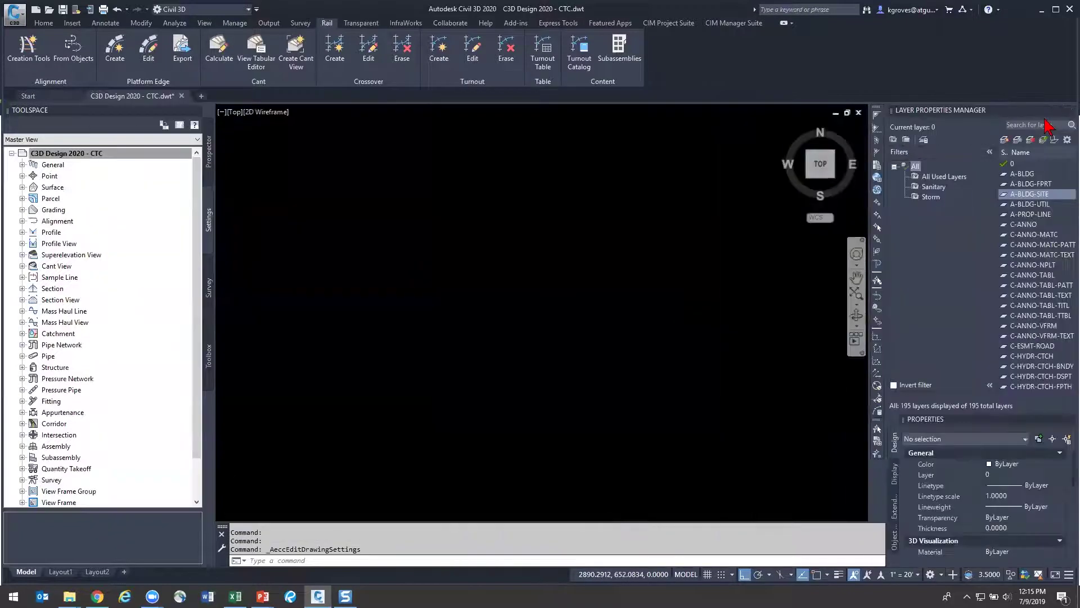
{"action": "left_click_drag", "start_coordinate": [968, 110], "coordinate": [777, 115]}
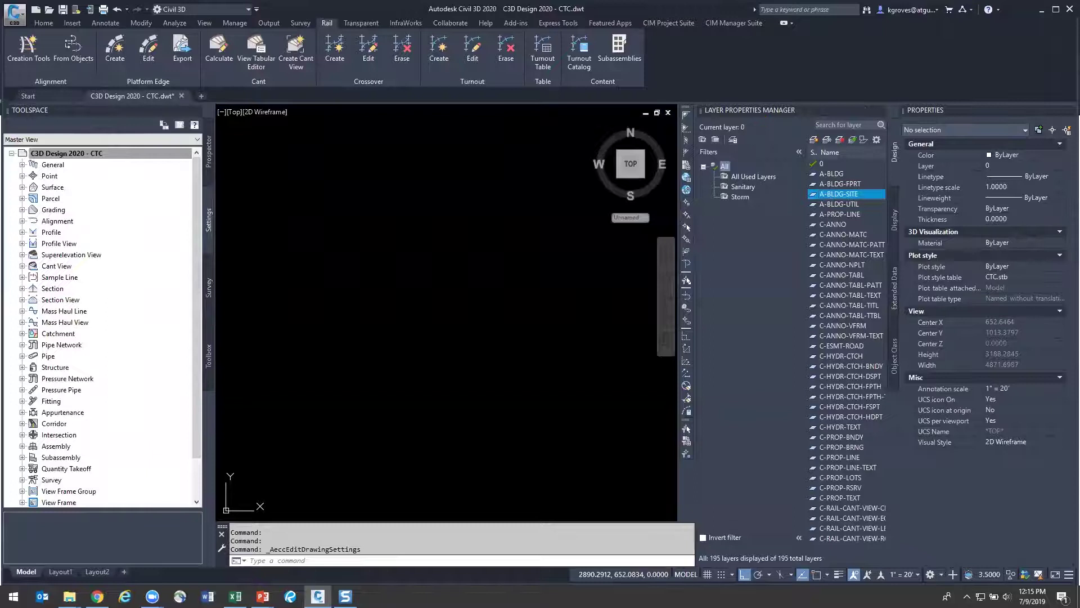
{"action": "left_click_drag", "start_coordinate": [696, 386], "coordinate": [399, 387]}
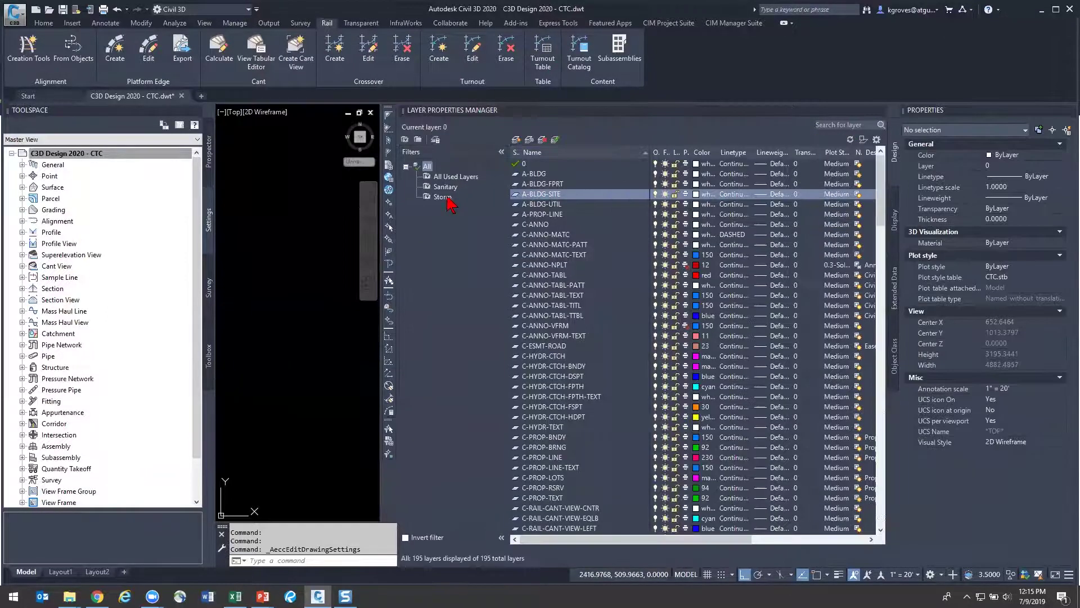
Delete the Storm layer filter and widen the layer properties manager further to show the layer descriptions
{"action": "right_click", "coordinate": [450, 202]}
{"action": "left_click", "coordinate": [513, 316]}
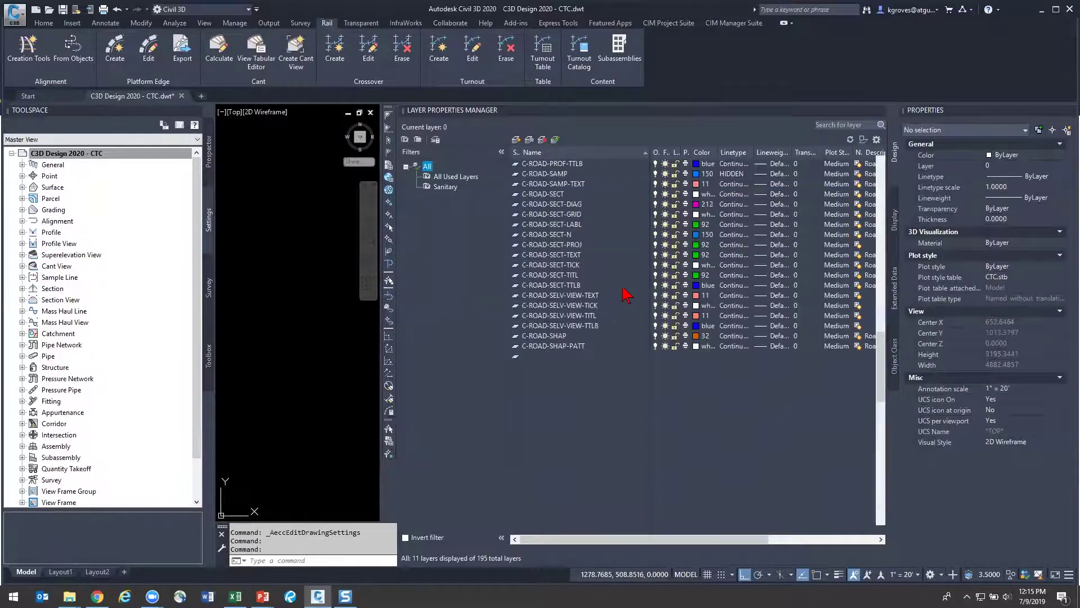
{"action": "scroll", "coordinate": [560, 175], "scroll_direction": "up", "scroll_amount": 1}
{"action": "left_click_drag", "start_coordinate": [880, 360], "coordinate": [892, 169]}
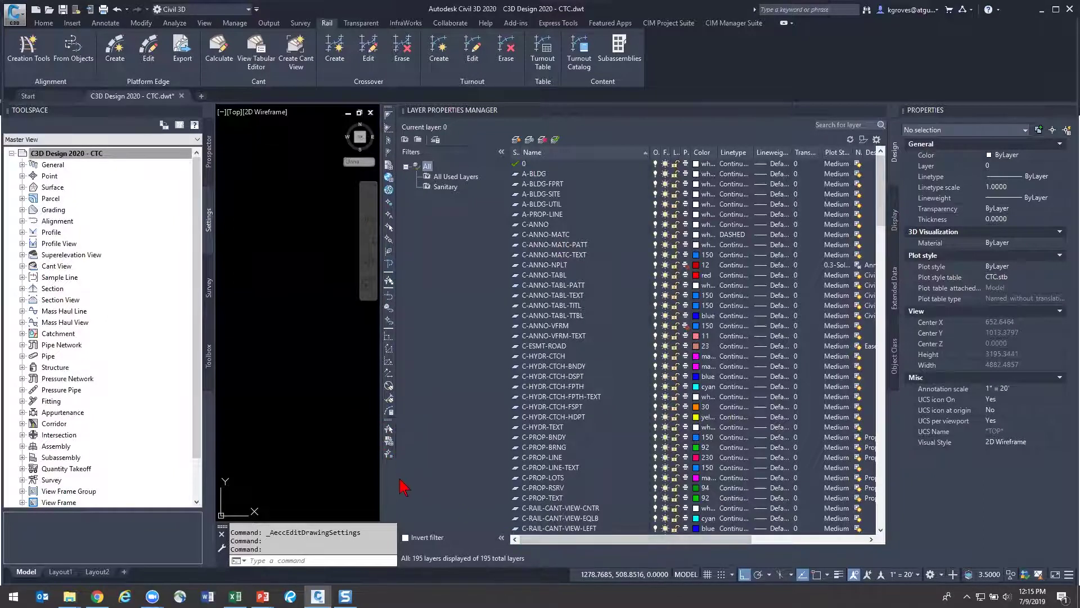
{"action": "left_click_drag", "start_coordinate": [381, 483], "coordinate": [353, 483]}
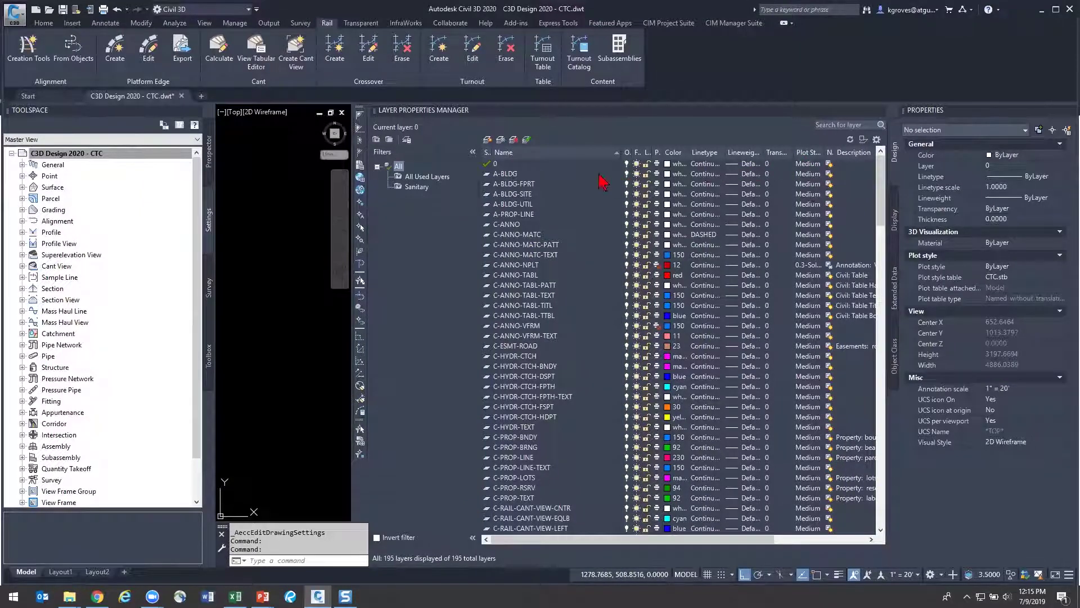
Create a new layer based on layer 0 and name it -ANNO
{"action": "left_click", "coordinate": [539, 166]}
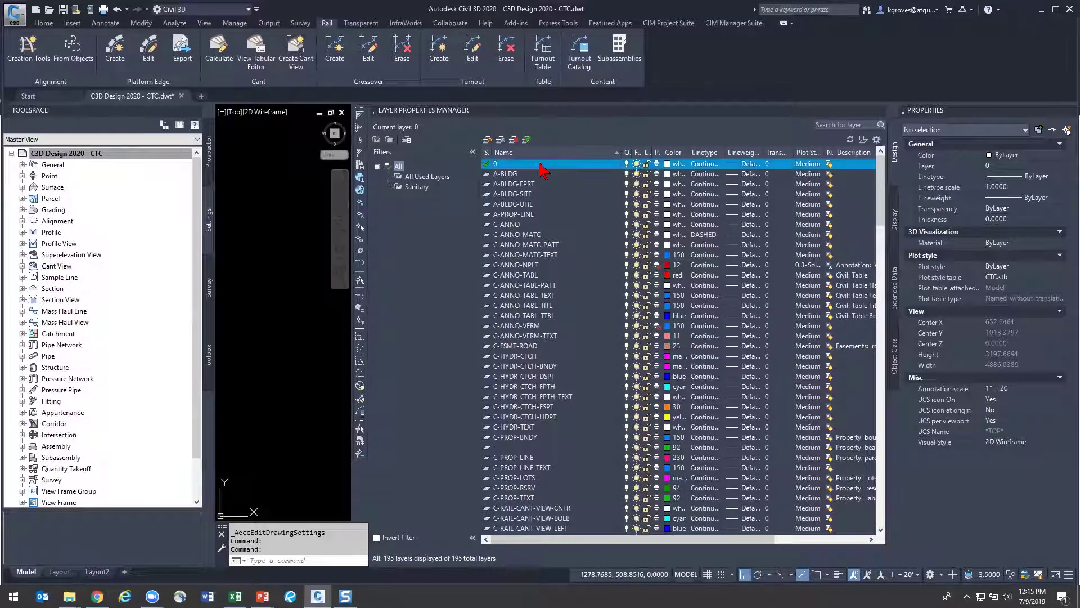
{"action": "left_click", "coordinate": [515, 175]}
{"action": "left_click", "coordinate": [509, 164]}
{"action": "key", "text": "alt+n"}
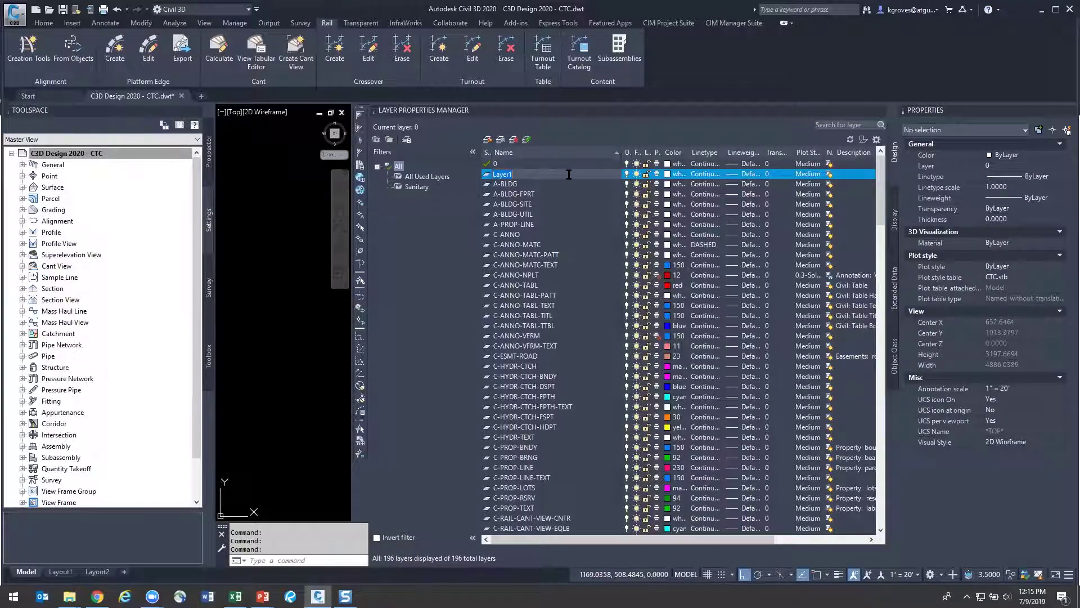
{"action": "type", "text": "-ANNO"}
{"action": "key", "text": "Return"}
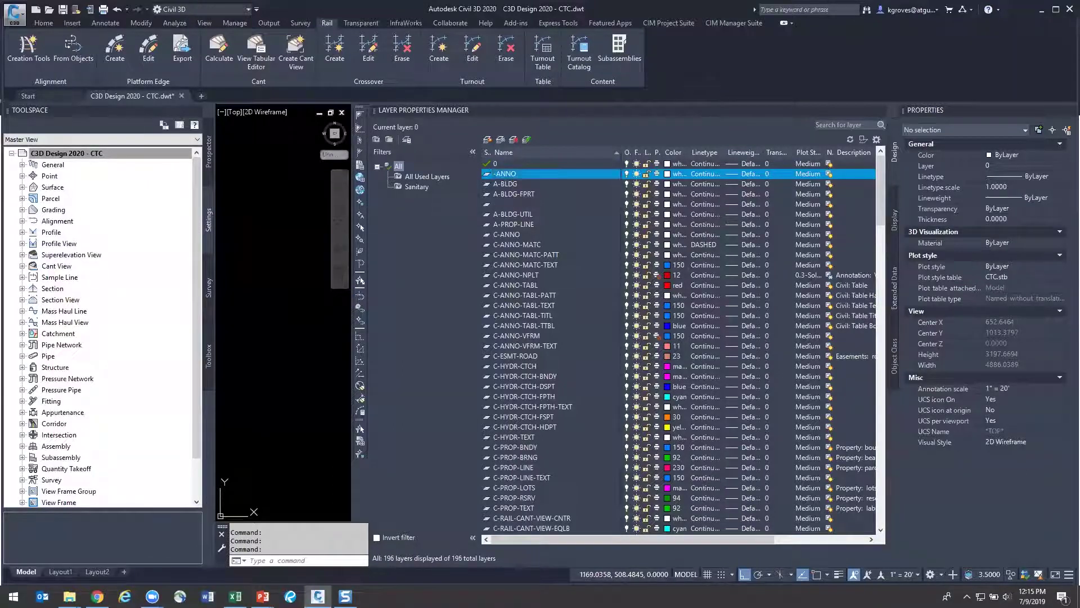
Create three more layers named -PIPE, -STRC and -PROF, and select all four new layers
{"action": "key", "text": "alt+n"}
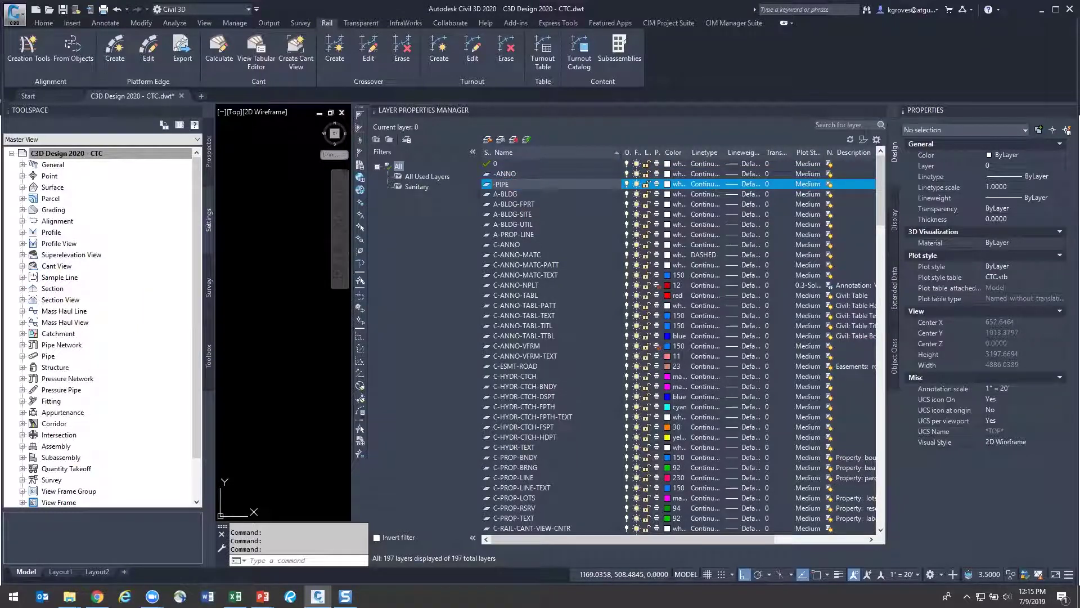
{"action": "key", "text": "Return"}
{"action": "key", "text": "alt+n"}
{"action": "type", "text": "-"}
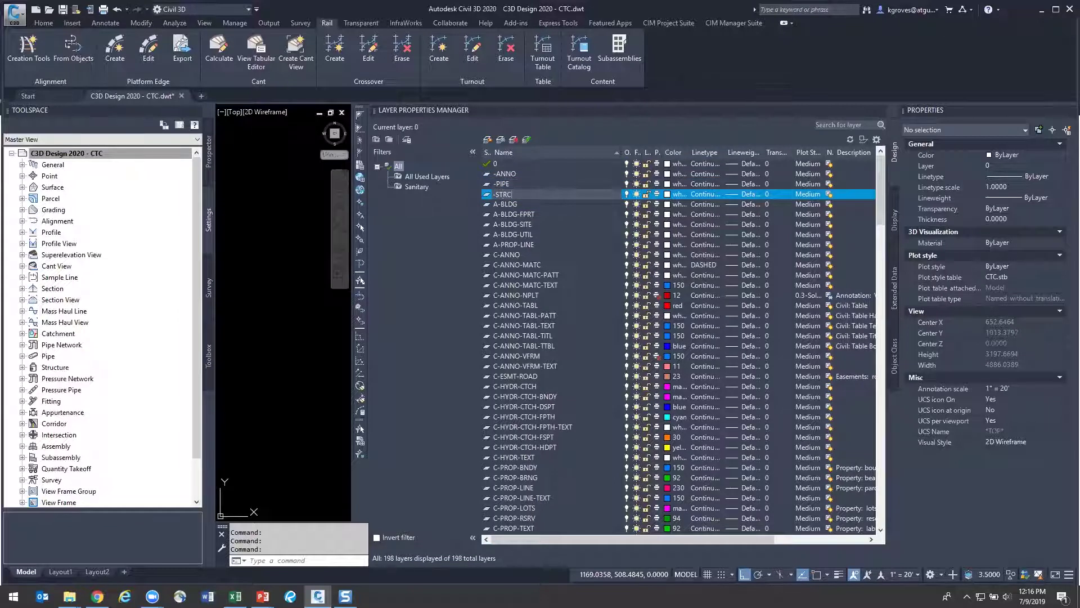
{"action": "type", "text": "STRC"}
{"action": "key", "text": "Return"}
{"action": "key", "text": "alt+n"}
{"action": "type", "text": "-PROF"}
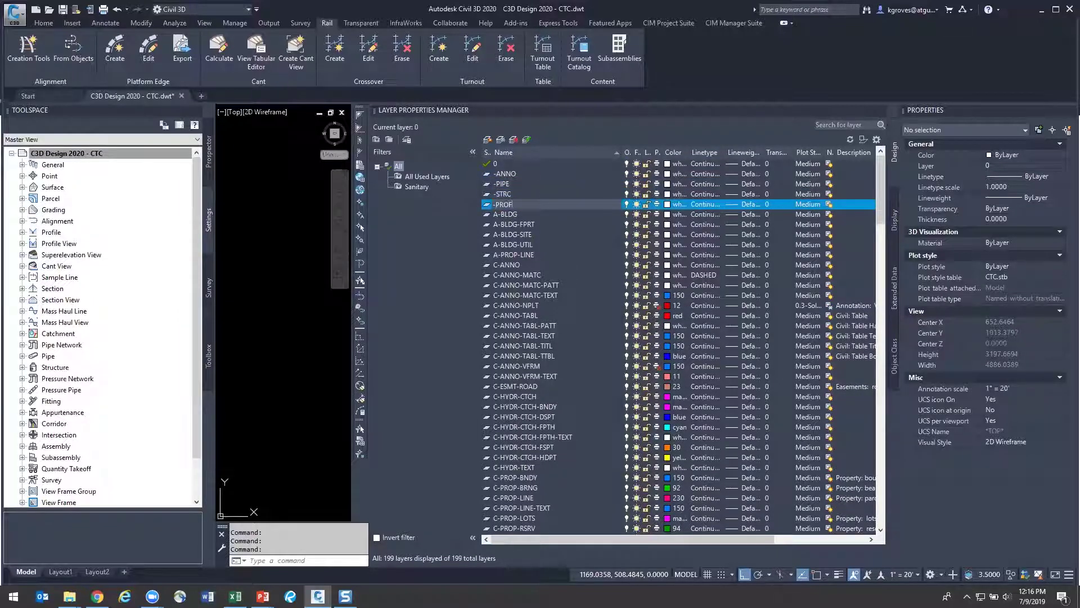
{"action": "key", "text": "Return"}
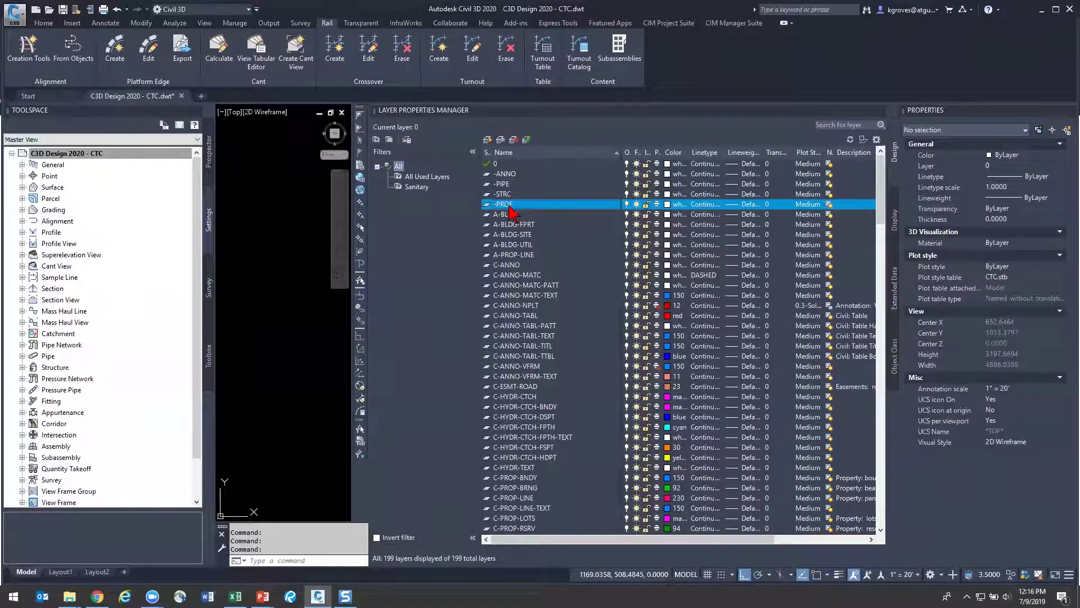
{"action": "mouse_move", "coordinate": [86, 99]}
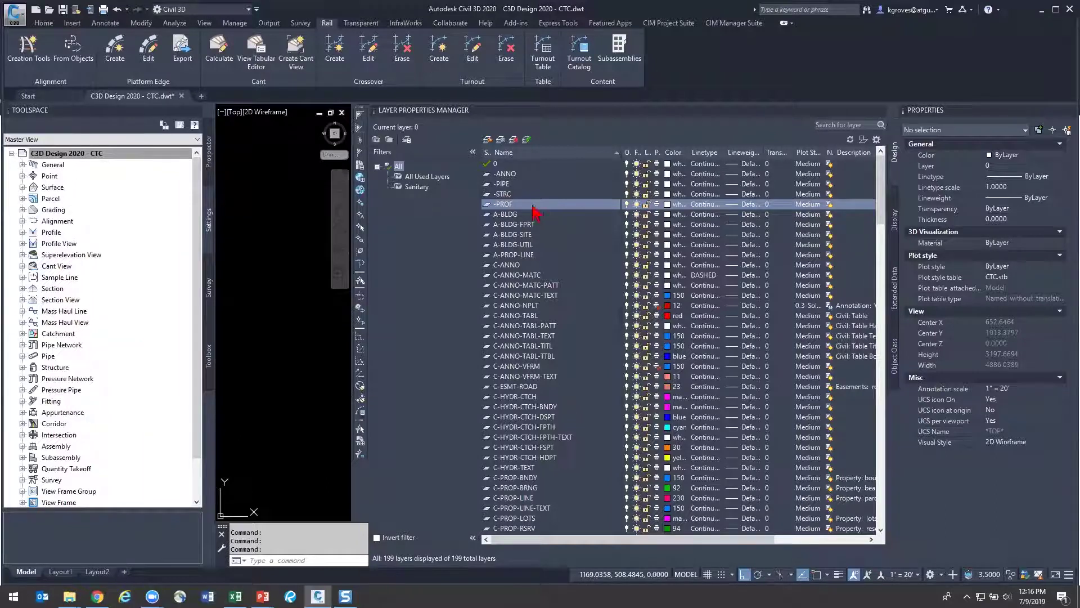
{"action": "left_click", "coordinate": [513, 174], "text": "shift"}
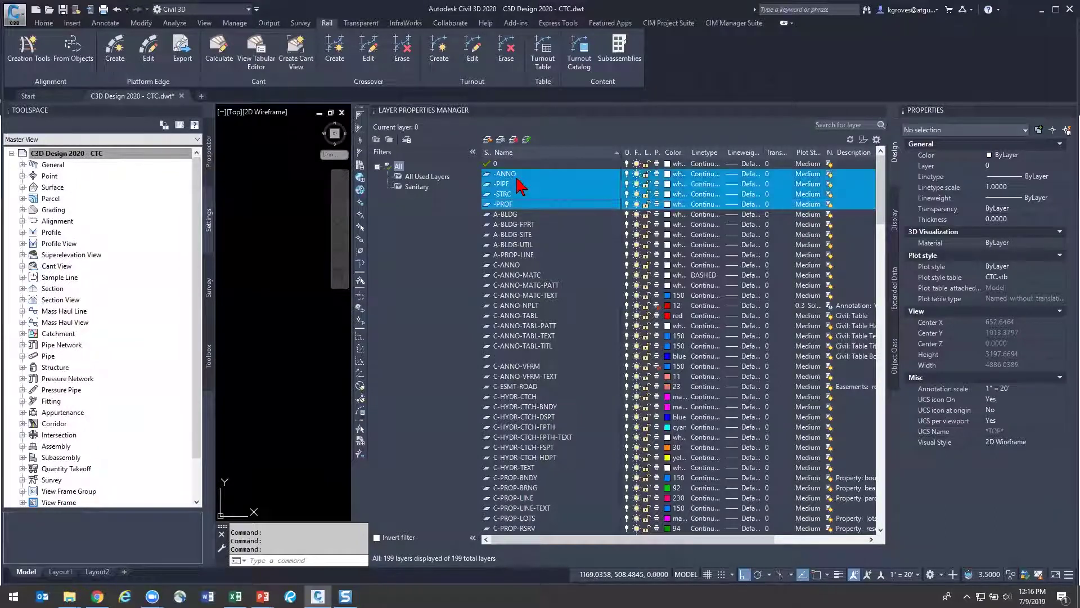
Reopen the template's object layer settings and assign the -PIPE layer to the Pipe object
{"action": "right_click", "coordinate": [128, 153]}
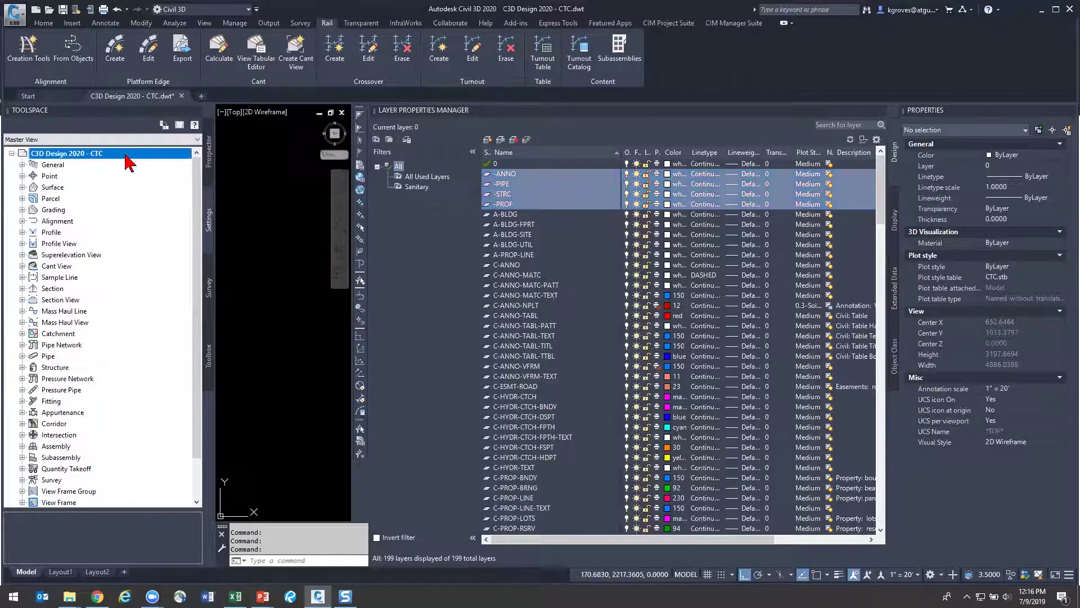
{"action": "left_click", "coordinate": [148, 162]}
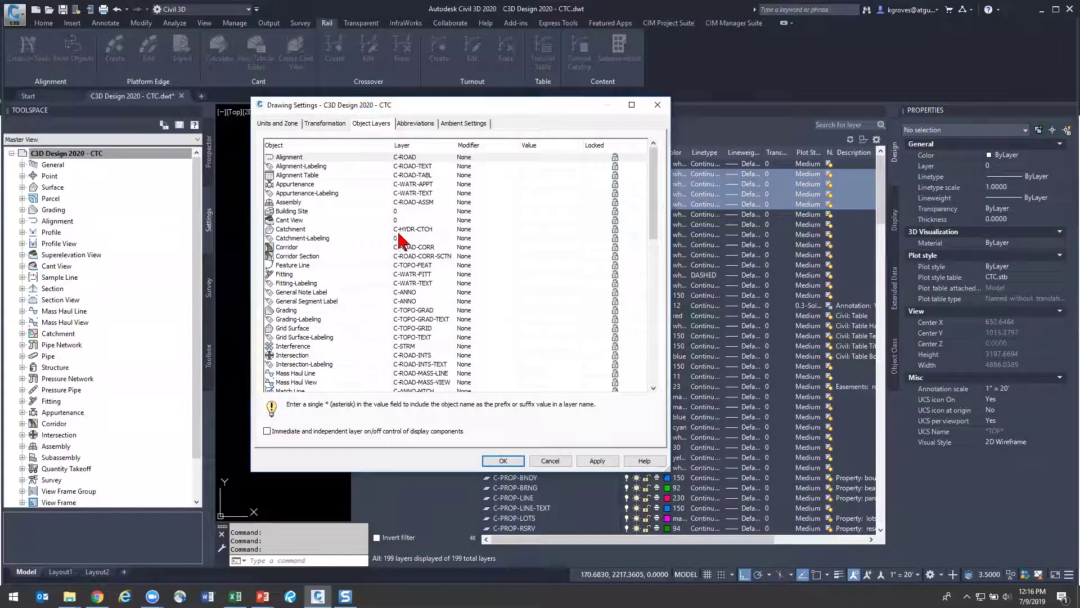
{"action": "scroll", "coordinate": [366, 289], "scroll_direction": "down", "scroll_amount": 9}
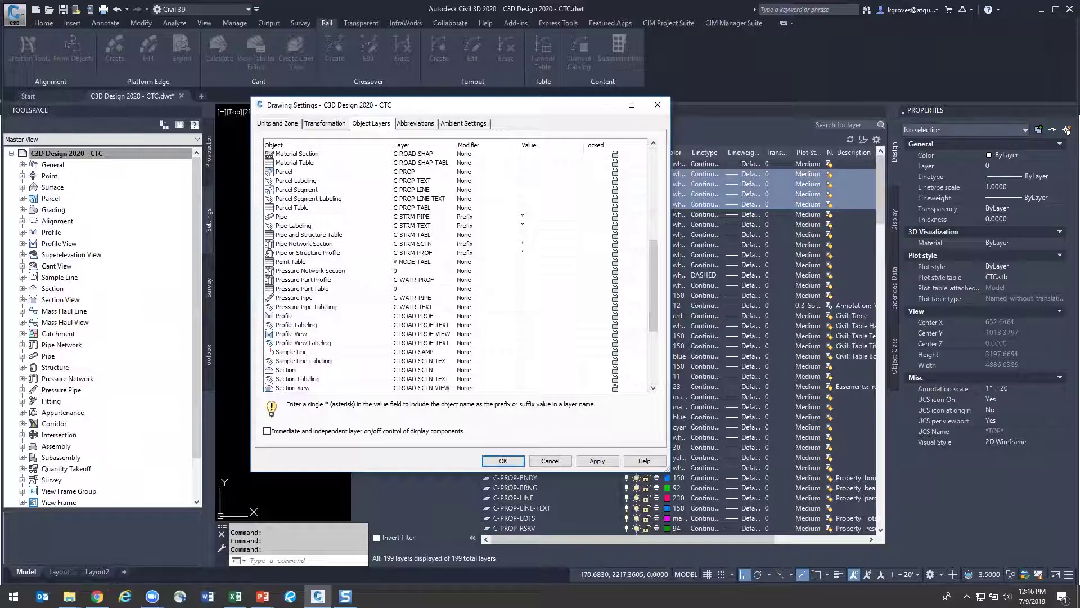
{"action": "key", "text": "alt+Tab"}
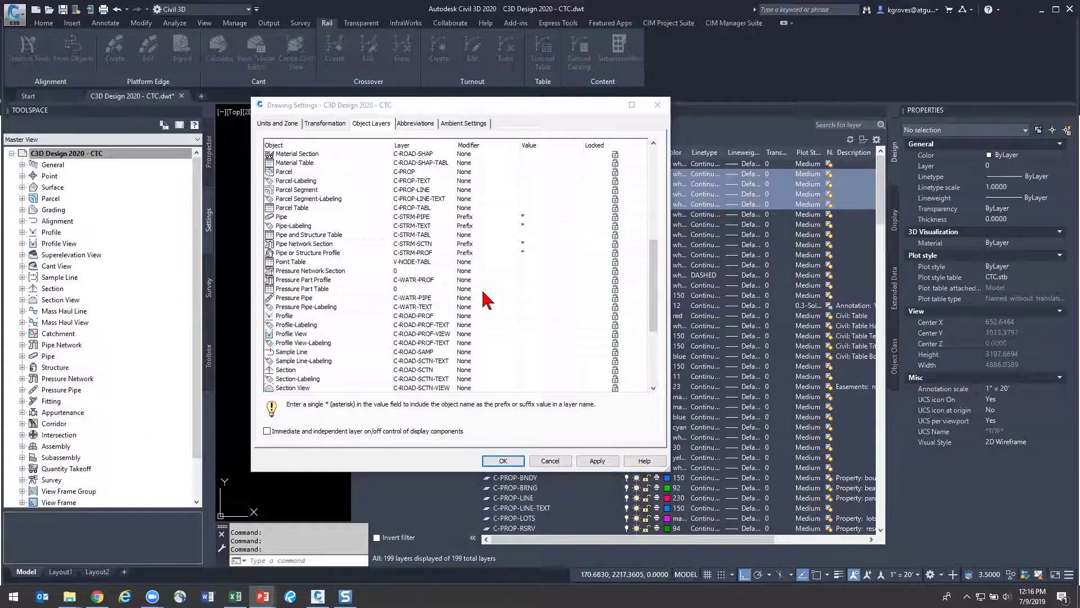
{"action": "left_click", "coordinate": [259, 252]}
{"action": "scroll", "coordinate": [316, 206], "scroll_direction": "up", "scroll_amount": 1}
{"action": "scroll", "coordinate": [324, 224], "scroll_direction": "down", "scroll_amount": 3}
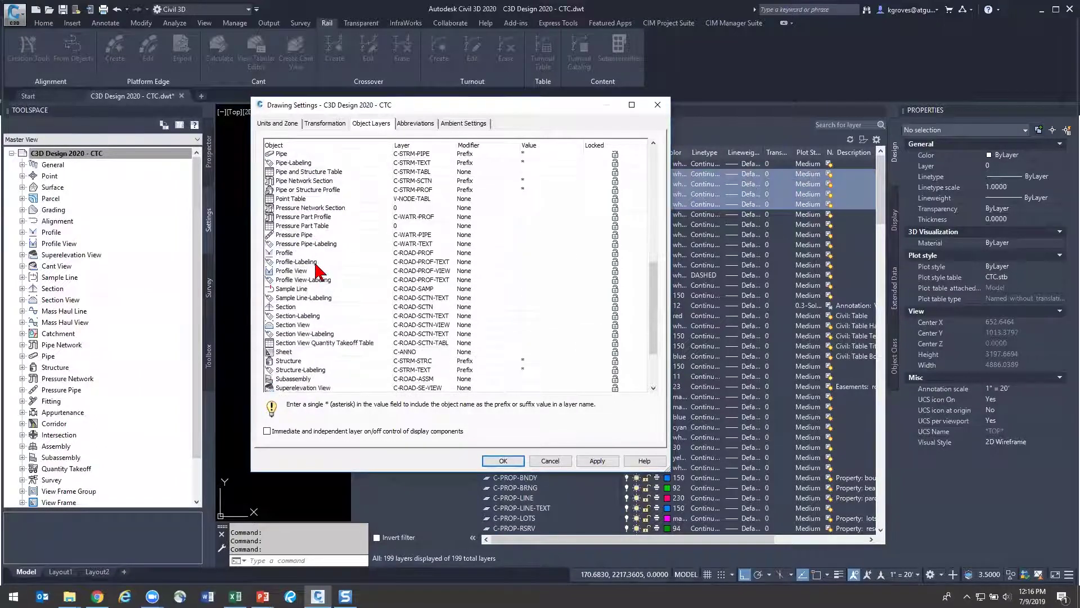
{"action": "left_click", "coordinate": [336, 156]}
{"action": "left_click", "coordinate": [408, 160]}
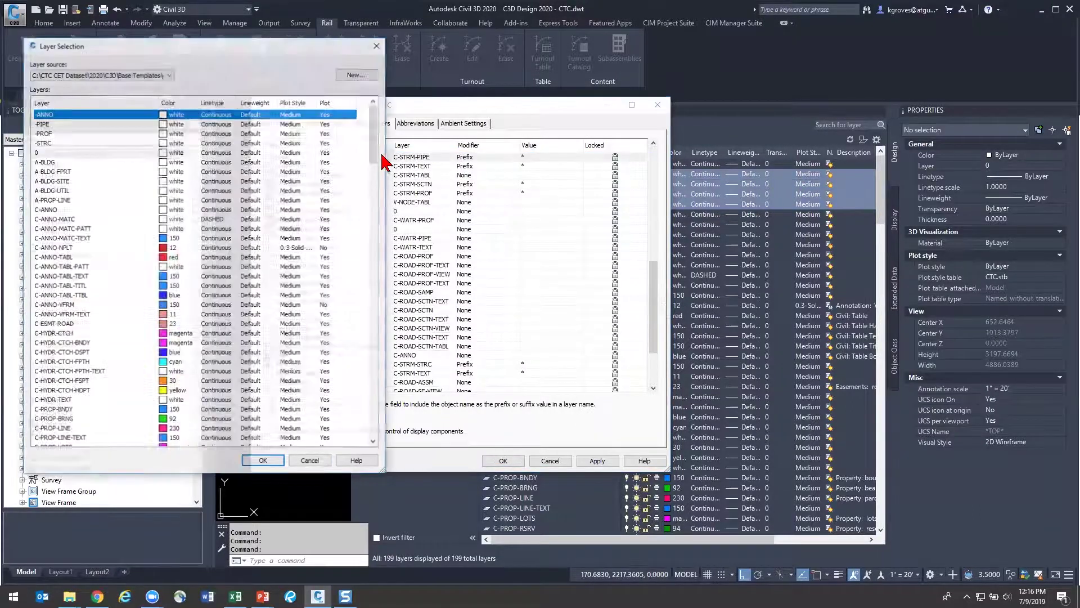
{"action": "left_click", "coordinate": [62, 123]}
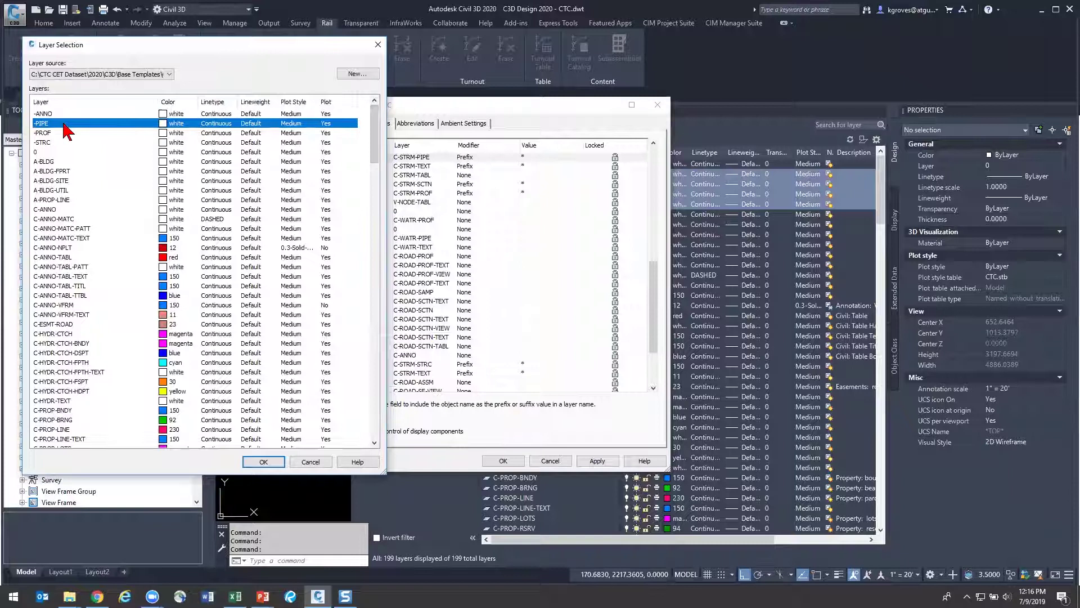
{"action": "double_click", "coordinate": [62, 124]}
Assign the -ANNO layer to the Pipe-Labeling object
{"action": "left_click", "coordinate": [414, 167]}
{"action": "left_click", "coordinate": [413, 166]}
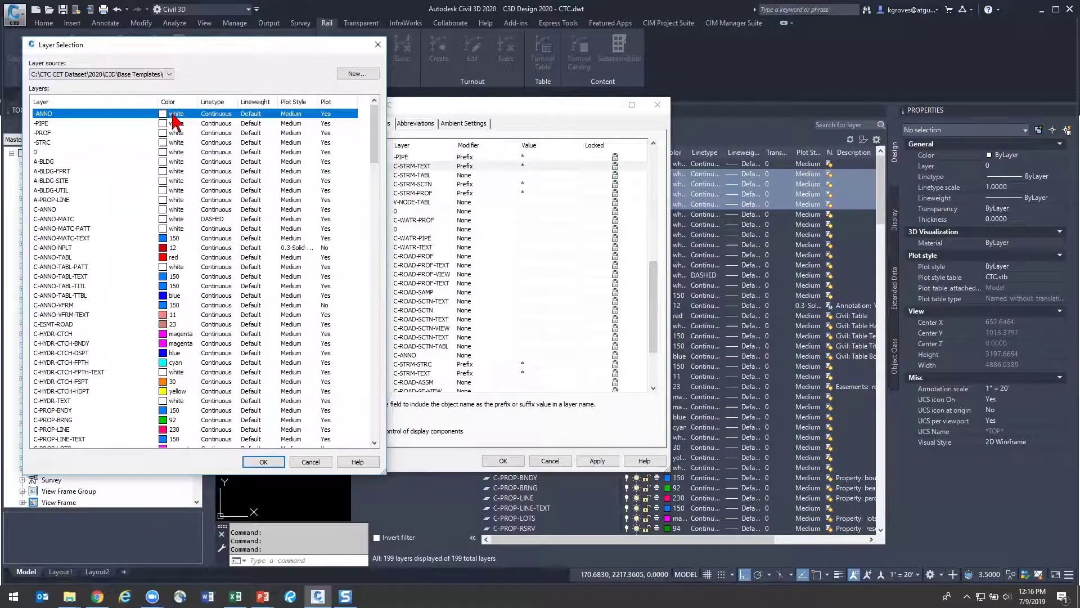
{"action": "double_click", "coordinate": [121, 114]}
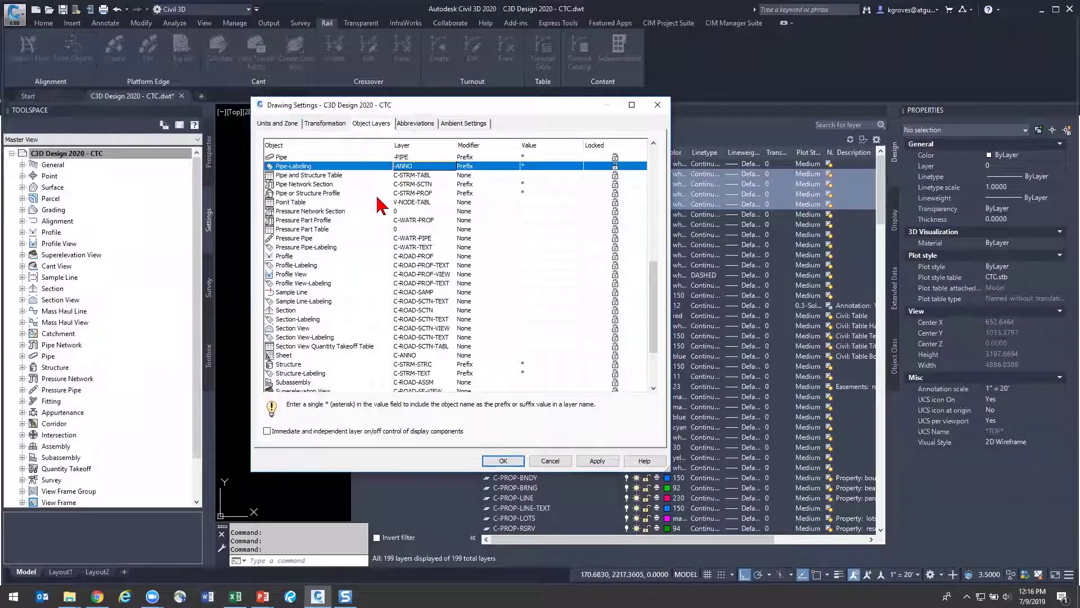
Assign the -PROF layer to the Pipe Network Section and Pipe or Structure Profile objects
{"action": "left_click", "coordinate": [340, 184]}
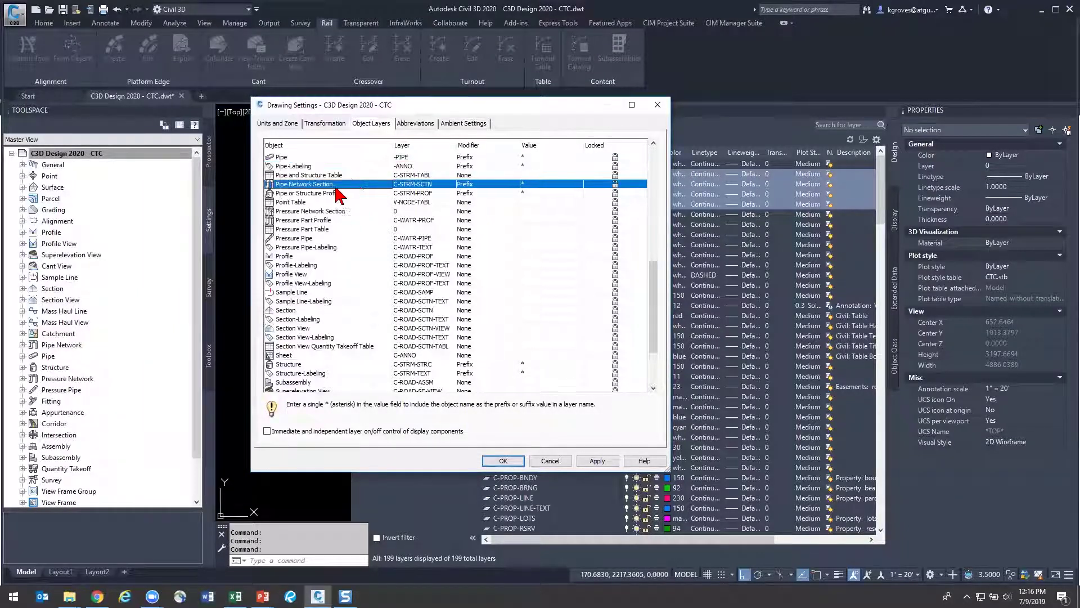
{"action": "left_click", "coordinate": [414, 185]}
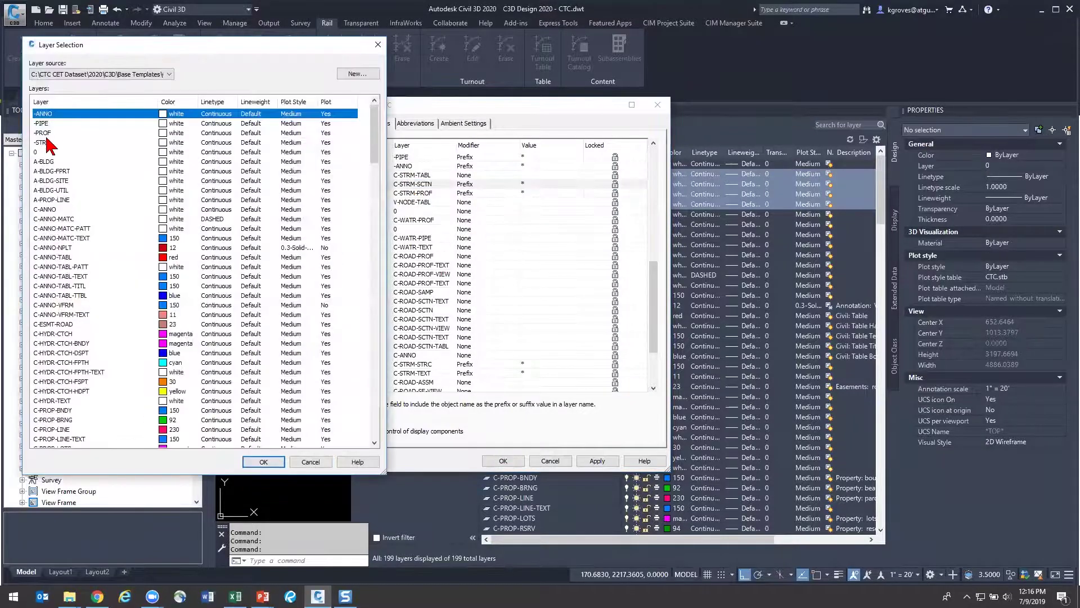
{"action": "double_click", "coordinate": [43, 134]}
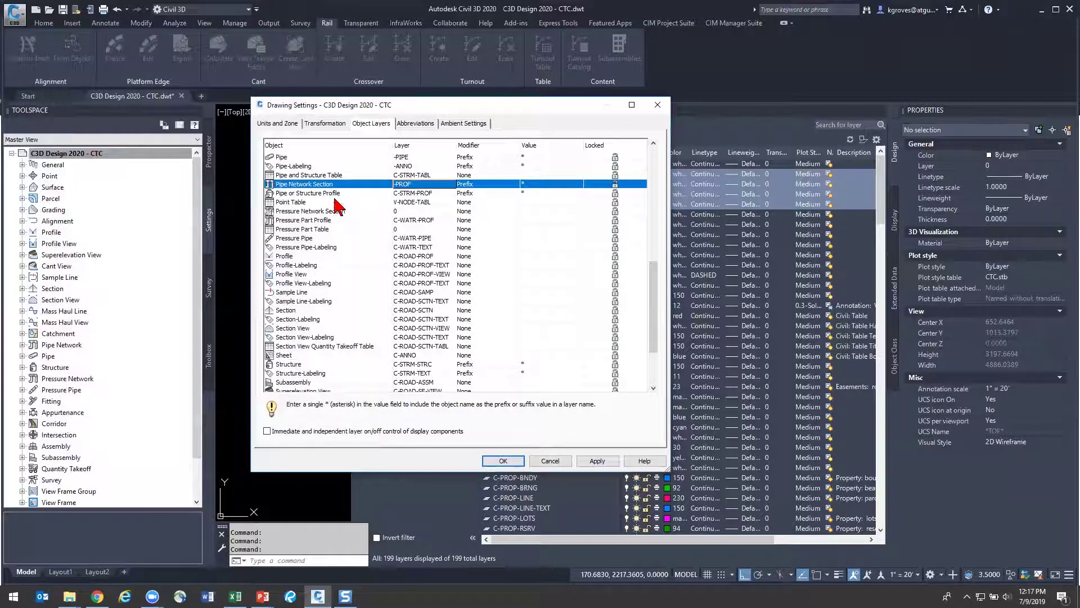
{"action": "left_click", "coordinate": [343, 194]}
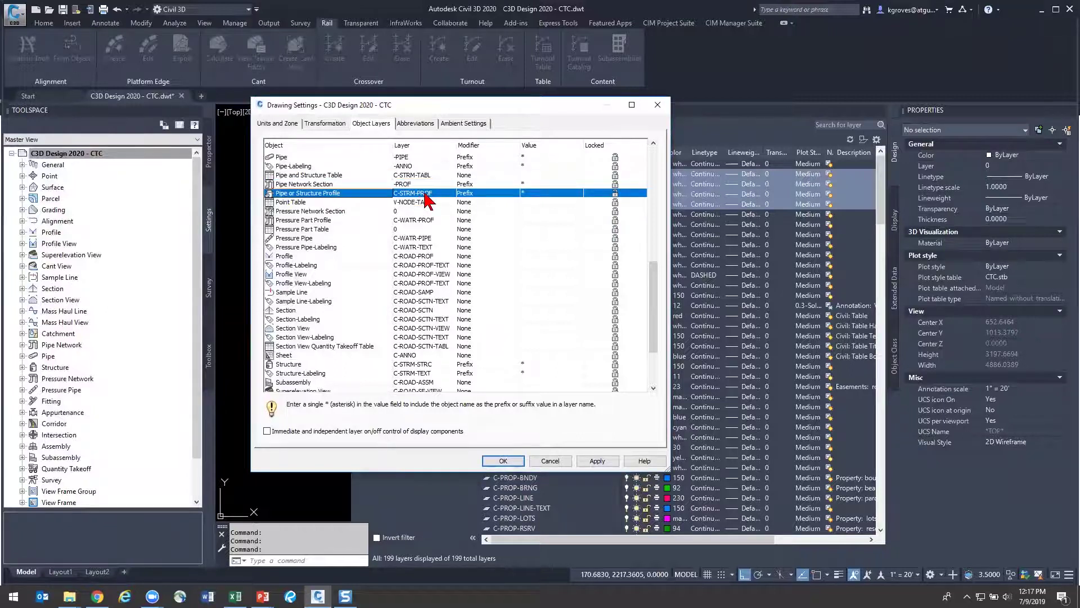
{"action": "left_click", "coordinate": [427, 194]}
{"action": "double_click", "coordinate": [42, 132]}
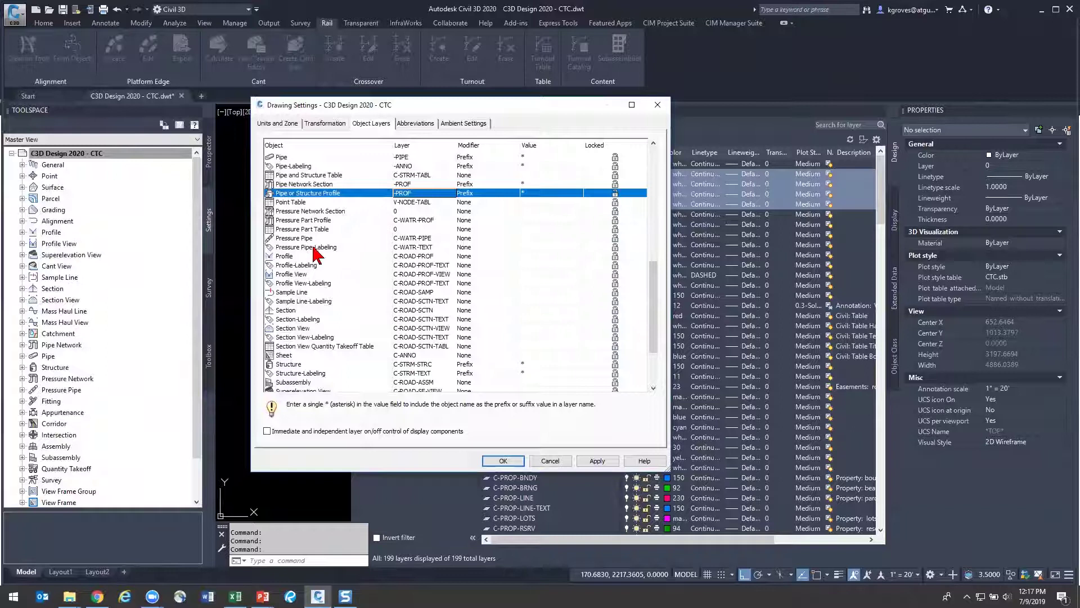
Assign the -STRC layer to the Structure object and the -ANNO layer to Structure-Labeling
{"action": "scroll", "coordinate": [312, 352], "scroll_direction": "down", "scroll_amount": 2}
{"action": "left_click", "coordinate": [377, 307]}
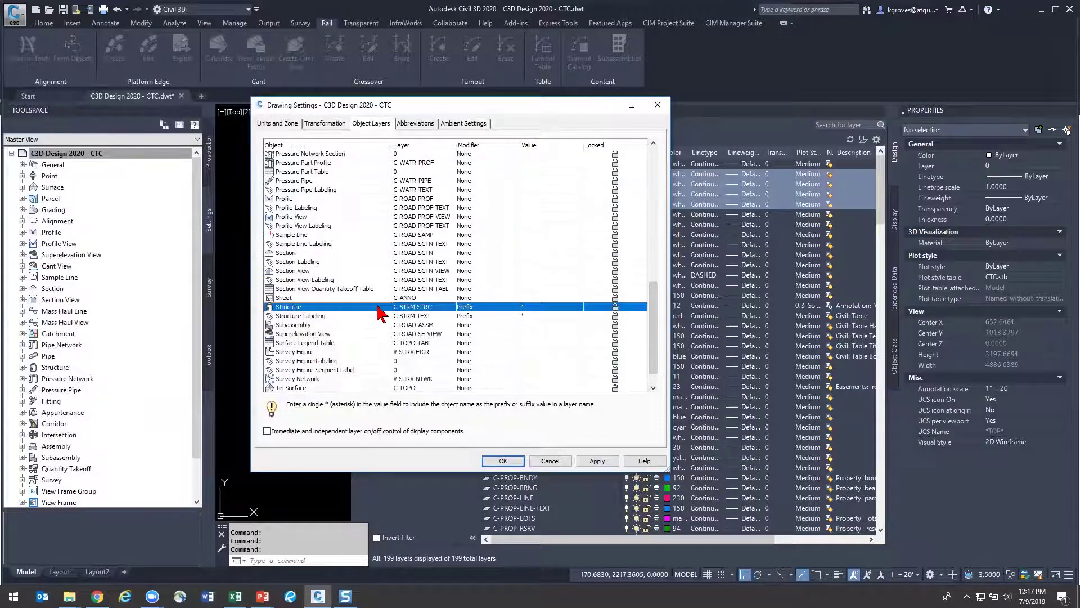
{"action": "left_click", "coordinate": [431, 306]}
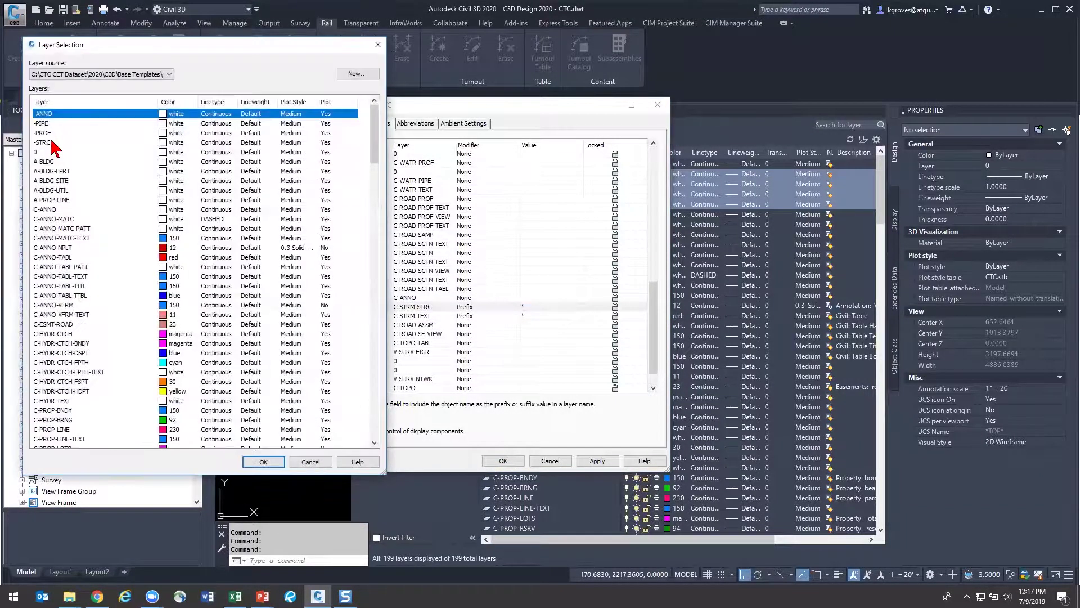
{"action": "double_click", "coordinate": [51, 143]}
{"action": "left_click", "coordinate": [425, 315]}
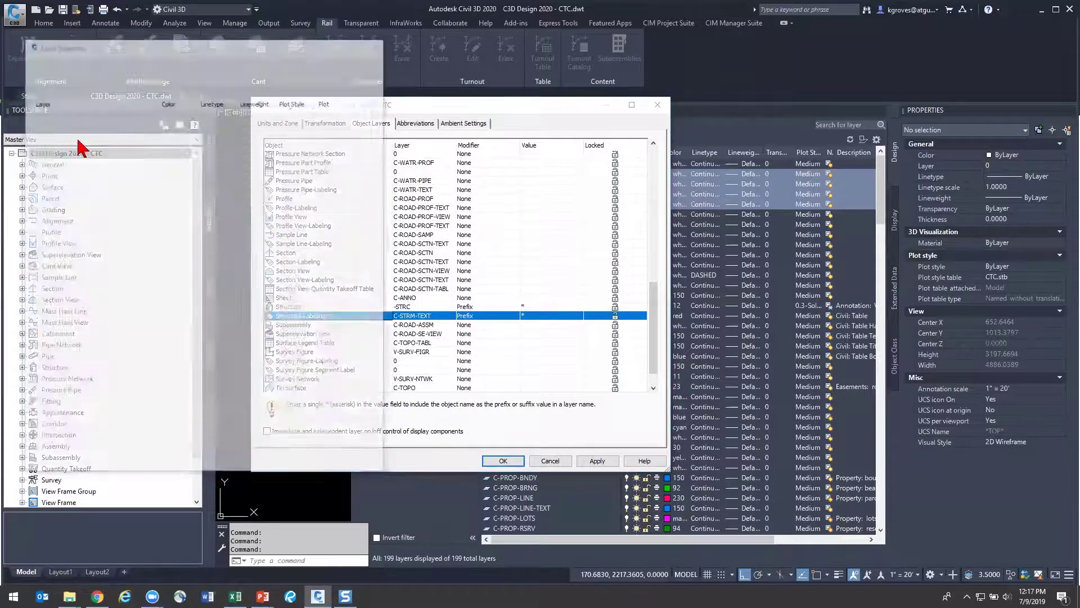
{"action": "left_click", "coordinate": [304, 459]}
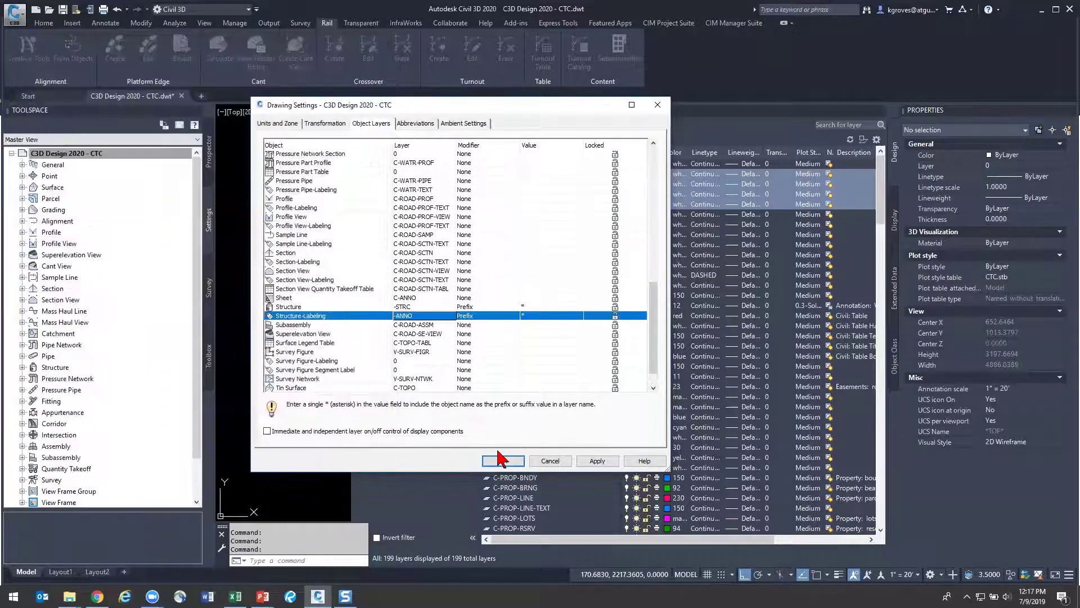
Sort the object layers list by layer name to group the objects with prefixed layers
{"action": "left_click_drag", "start_coordinate": [653, 338], "coordinate": [652, 143]}
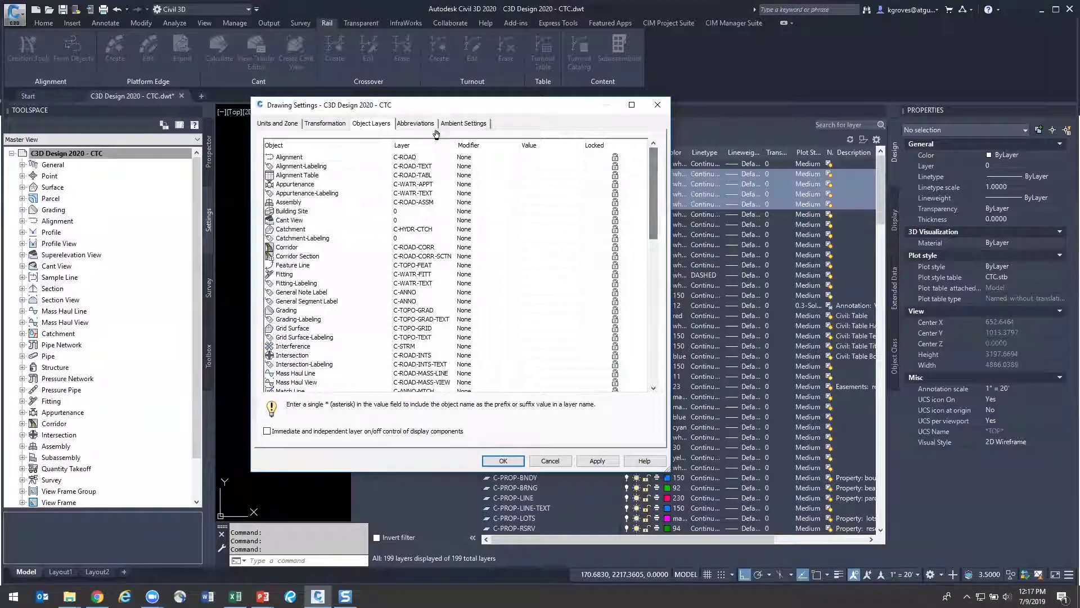
{"action": "left_click", "coordinate": [422, 146]}
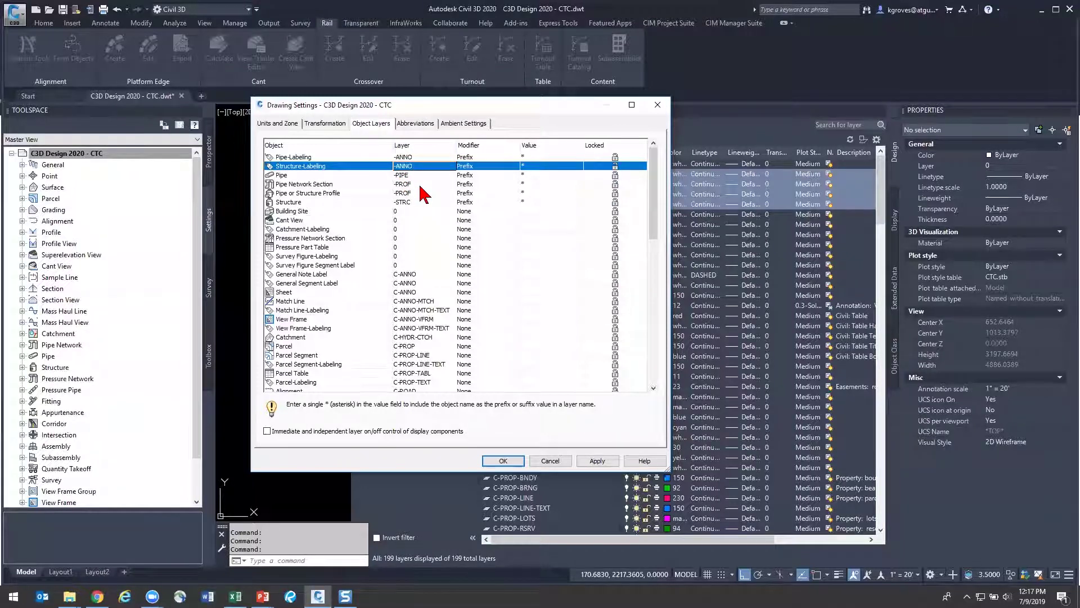
Review the Structure object's layer, Prefix modifier and * value, along with the layers assigned throughout the object layers list
{"action": "left_click", "coordinate": [372, 202]}
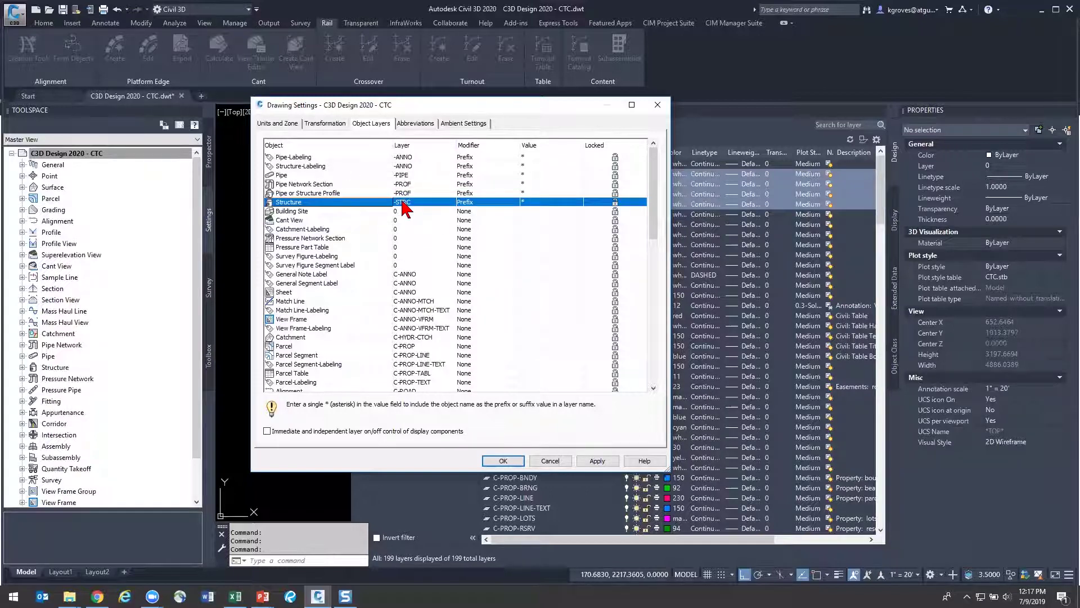
{"action": "left_click", "coordinate": [482, 204]}
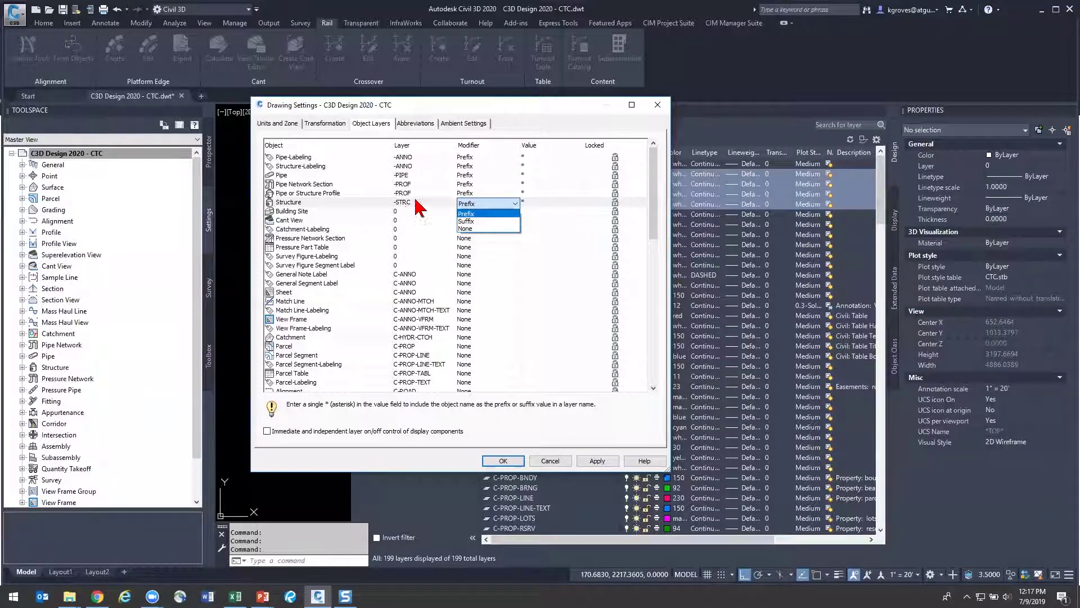
{"action": "left_click", "coordinate": [487, 214]}
{"action": "left_click", "coordinate": [544, 200]}
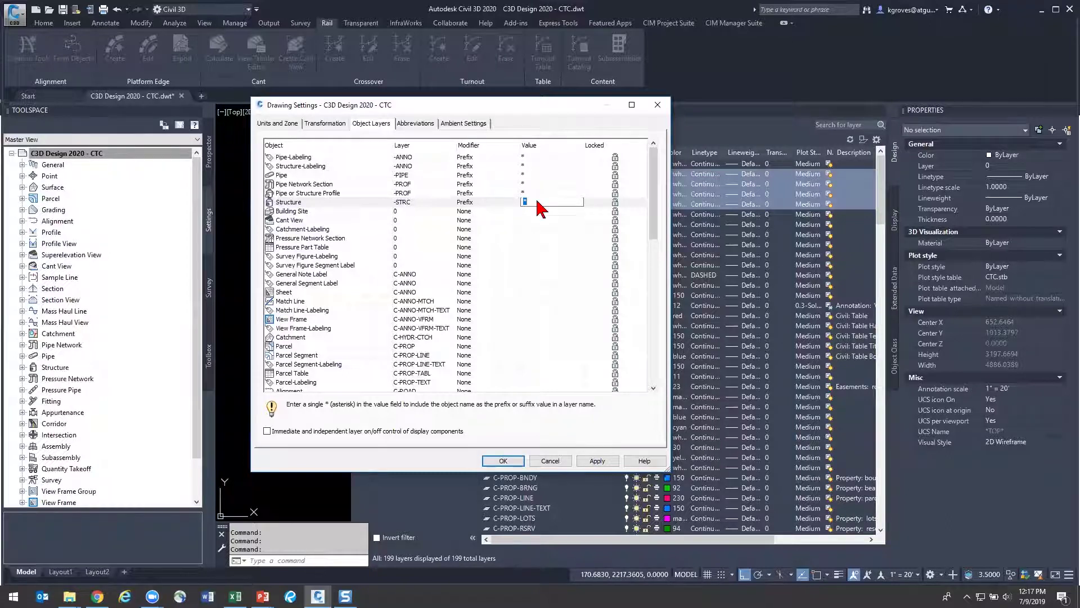
{"action": "scroll", "coordinate": [397, 354], "scroll_direction": "down", "scroll_amount": 20}
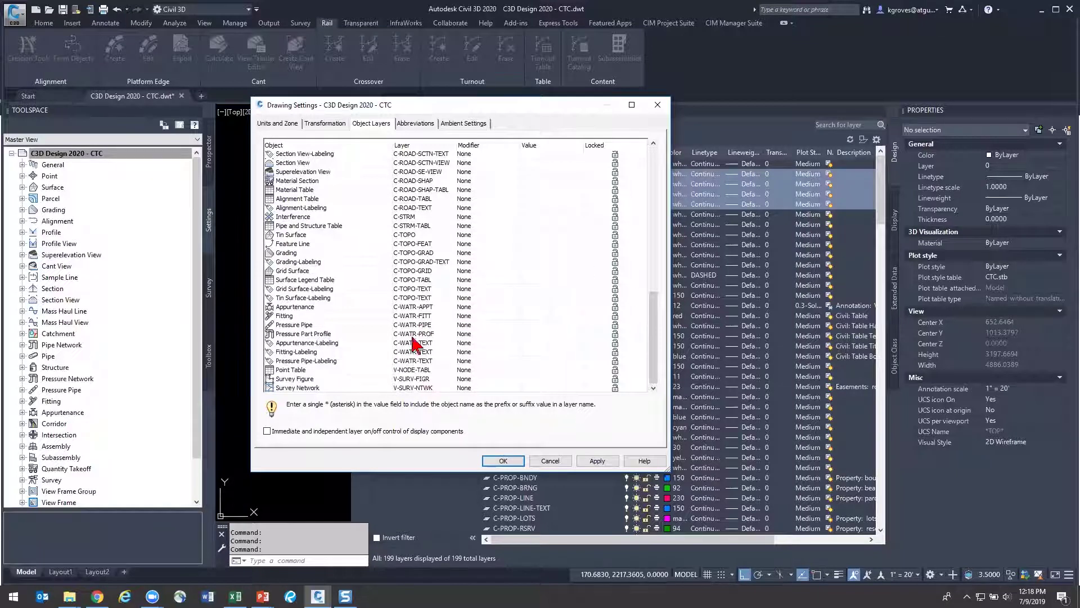
{"action": "left_click", "coordinate": [336, 254]}
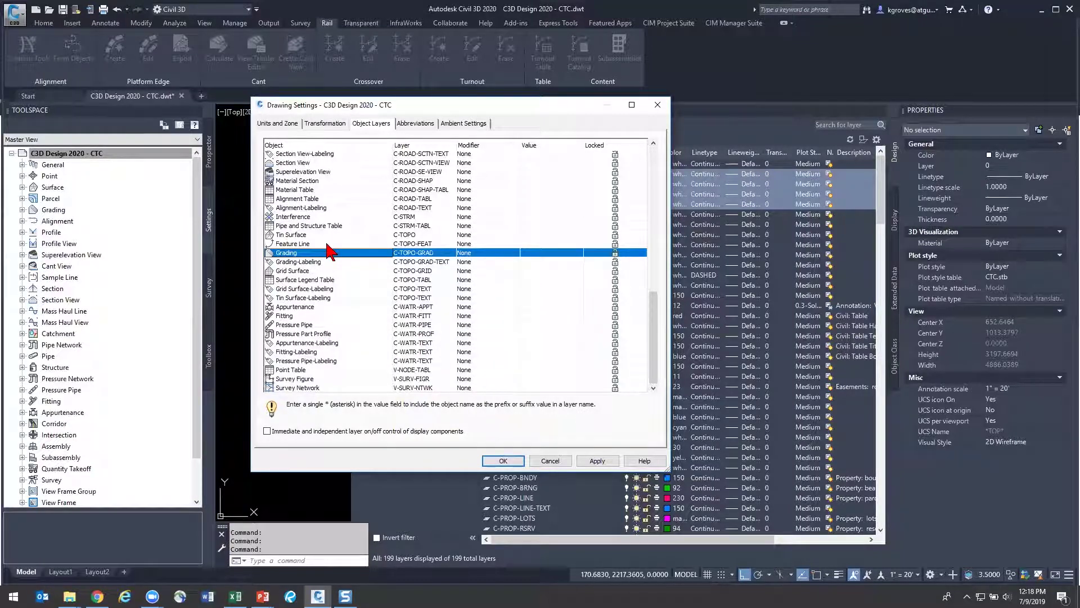
{"action": "left_click", "coordinate": [329, 243]}
{"action": "scroll", "coordinate": [336, 363], "scroll_direction": "up", "scroll_amount": 8}
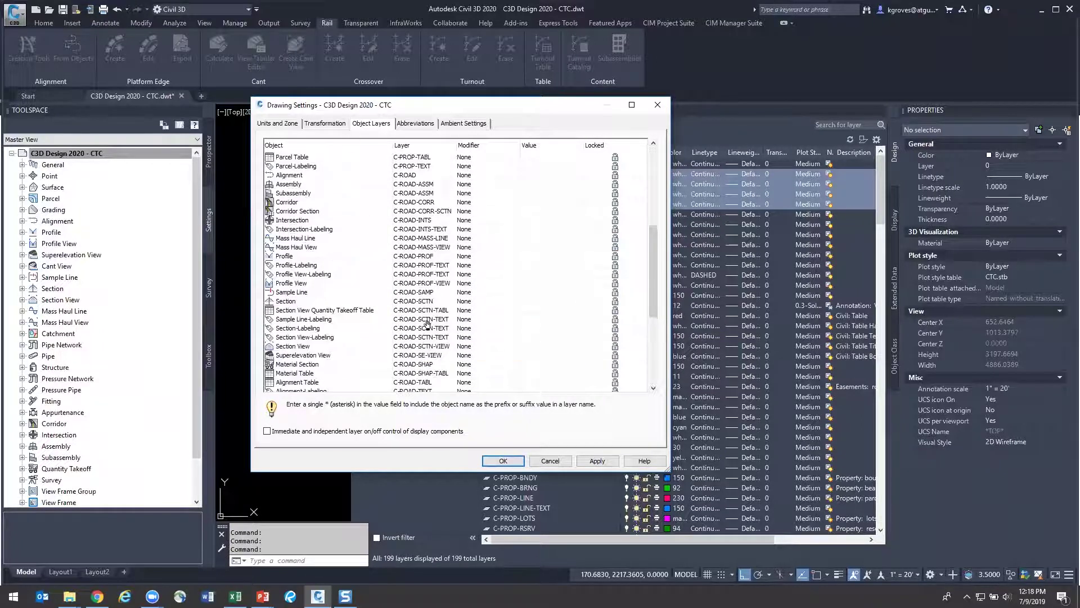
{"action": "scroll", "coordinate": [360, 355], "scroll_direction": "up", "scroll_amount": 7}
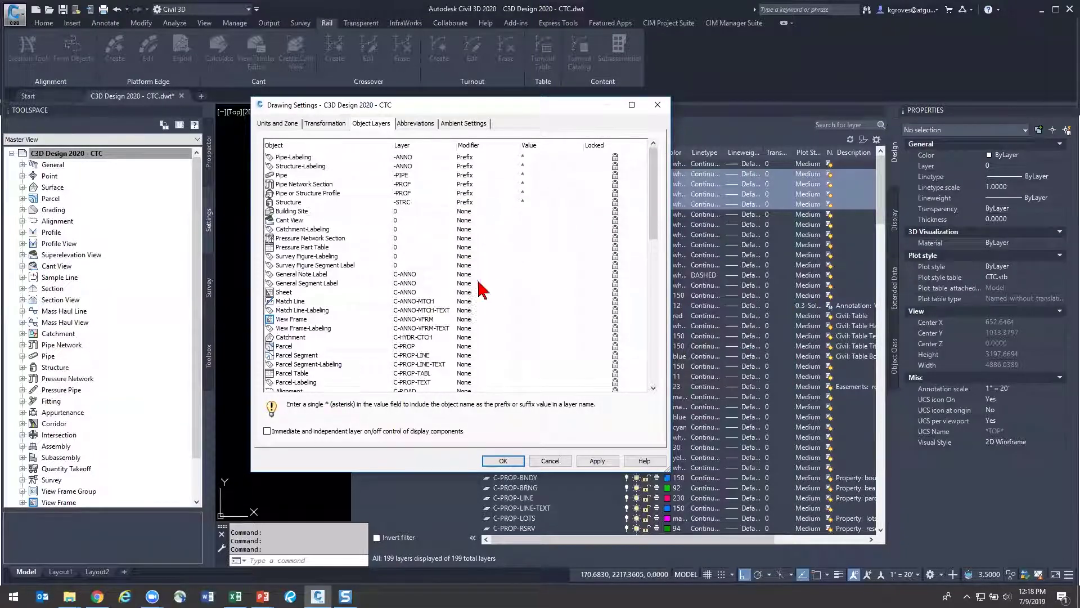
{"action": "left_click", "coordinate": [365, 159]}
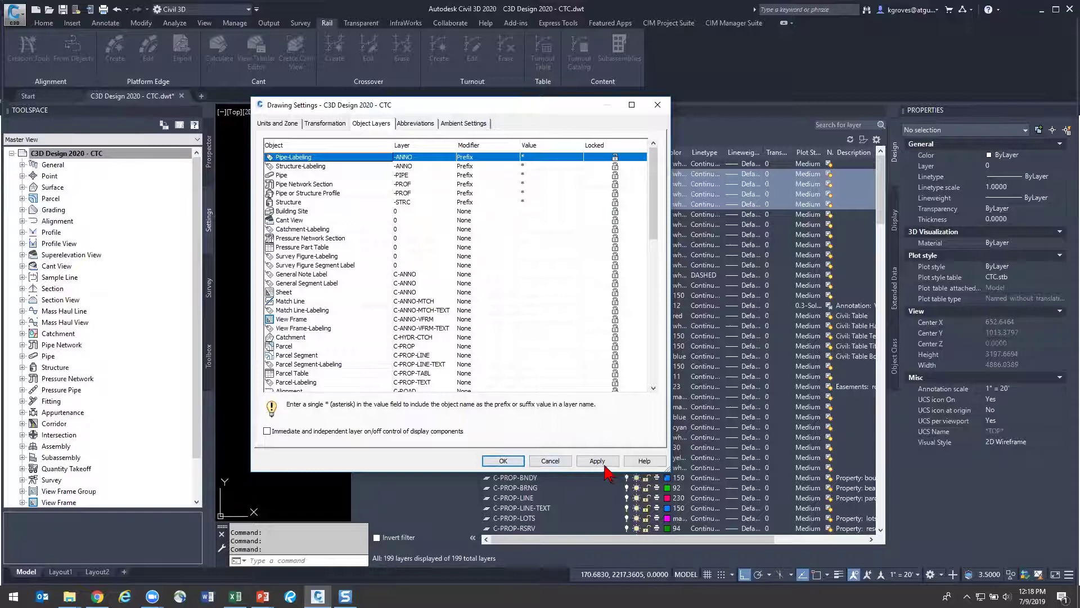
Read the Object Layers help topic on modifiers and on immediate and independent layer on/off control of display components
{"action": "left_click", "coordinate": [646, 463]}
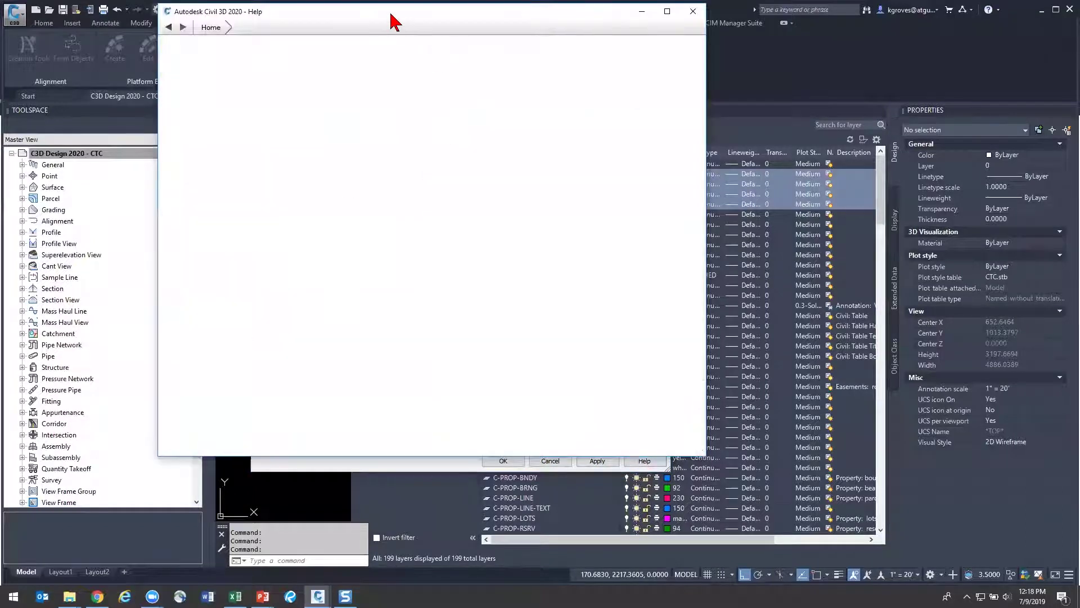
{"action": "left_click_drag", "start_coordinate": [393, 19], "coordinate": [448, 30]}
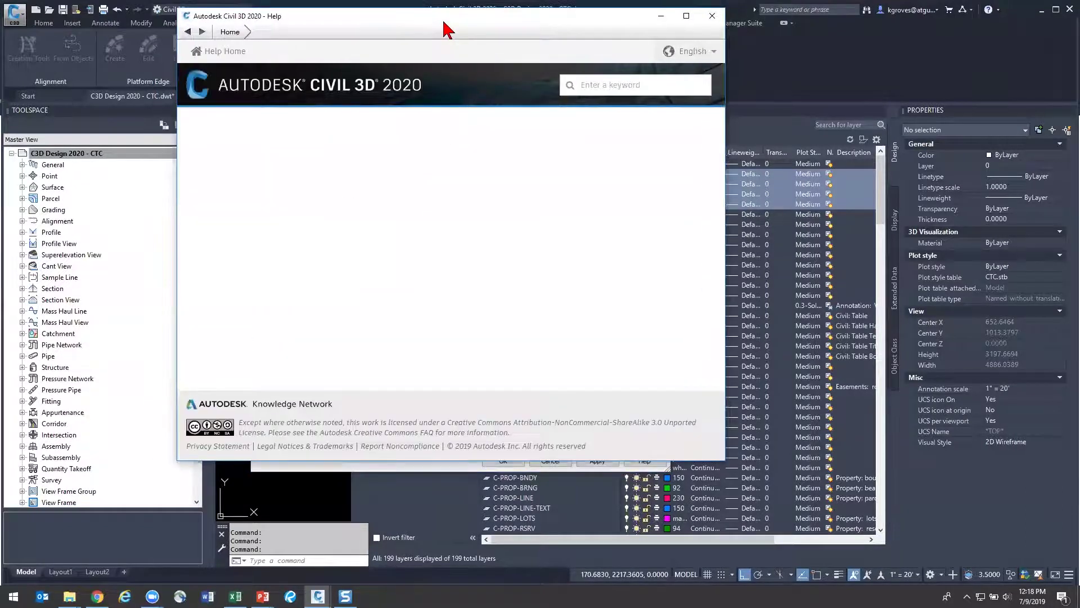
{"action": "left_click", "coordinate": [646, 462]}
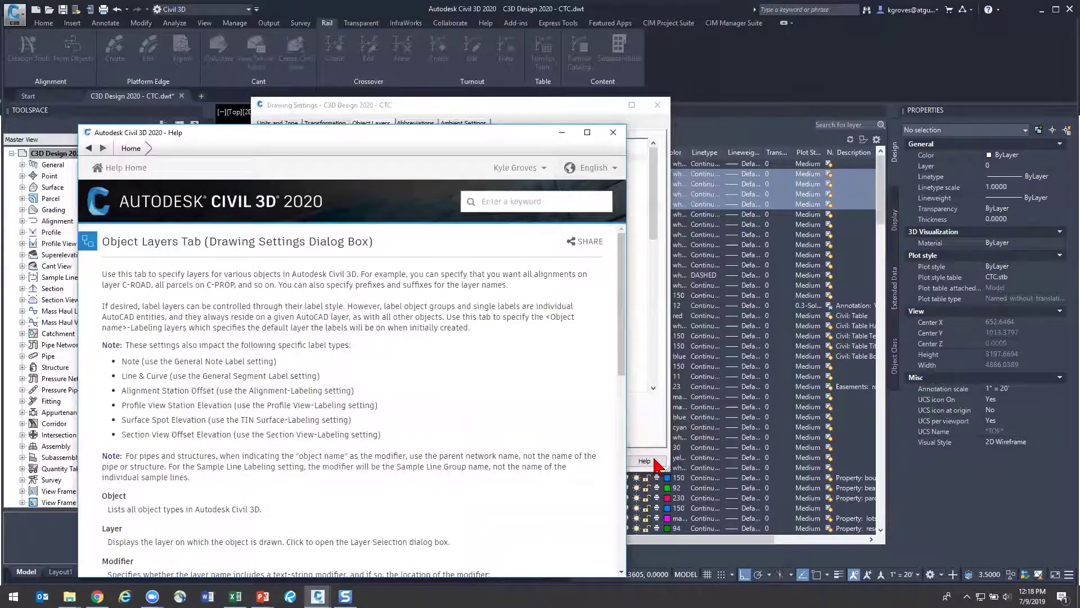
{"action": "left_click_drag", "start_coordinate": [493, 130], "coordinate": [766, 36]}
{"action": "scroll", "coordinate": [583, 343], "scroll_direction": "down", "scroll_amount": 15}
{"action": "scroll", "coordinate": [410, 327], "scroll_direction": "up", "scroll_amount": 3}
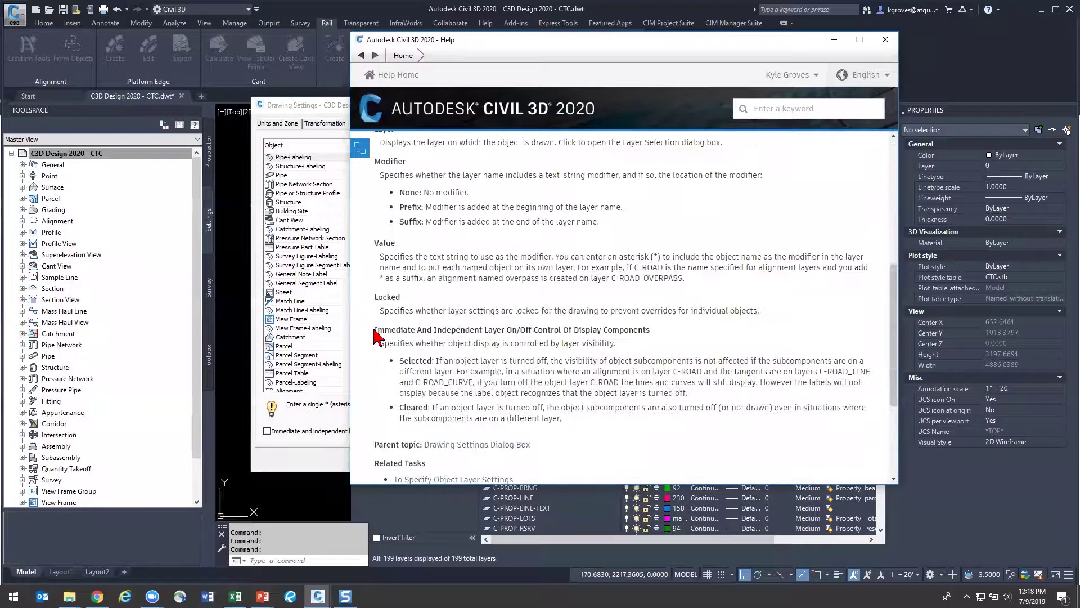
{"action": "left_click_drag", "start_coordinate": [475, 340], "coordinate": [645, 423]}
{"action": "left_click", "coordinate": [596, 417]}
{"action": "left_click", "coordinate": [885, 39]}
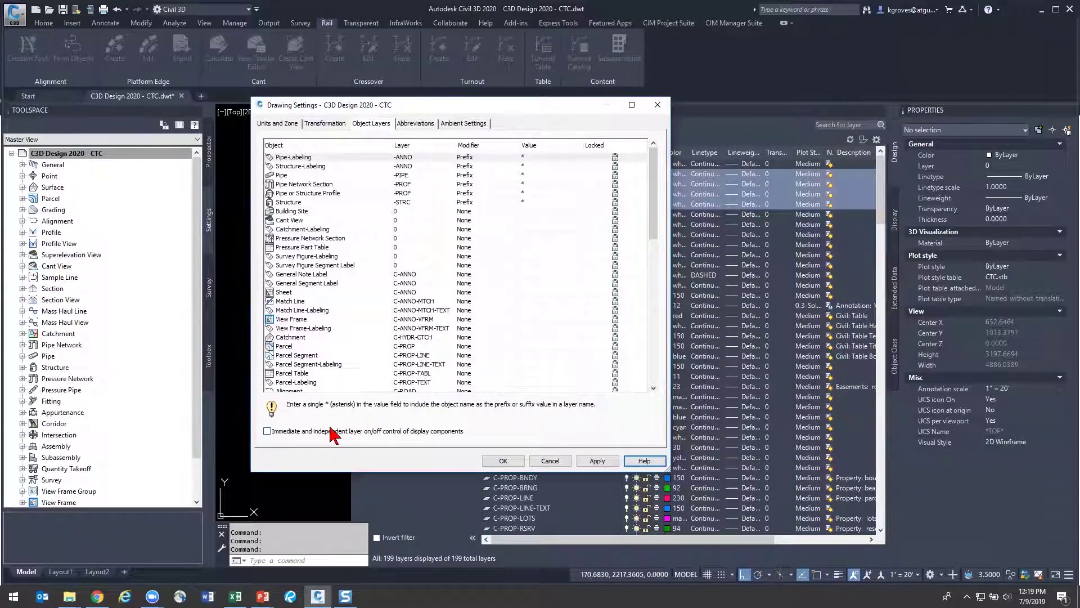
Accept the object layer settings and collapse the Layer Properties Manager
{"action": "left_click", "coordinate": [503, 462]}
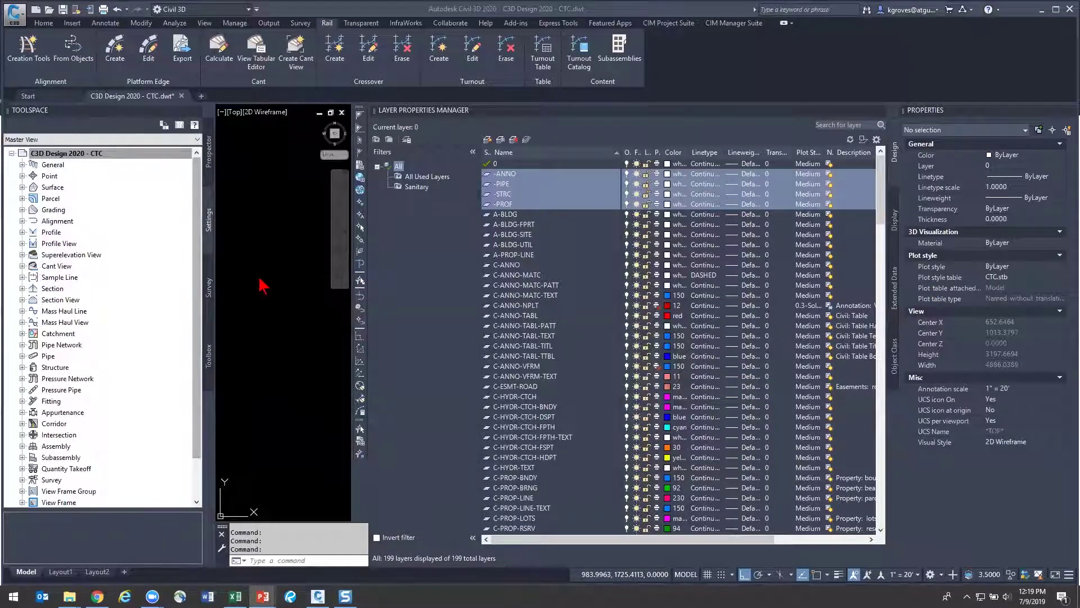
{"action": "left_click", "coordinate": [869, 111]}
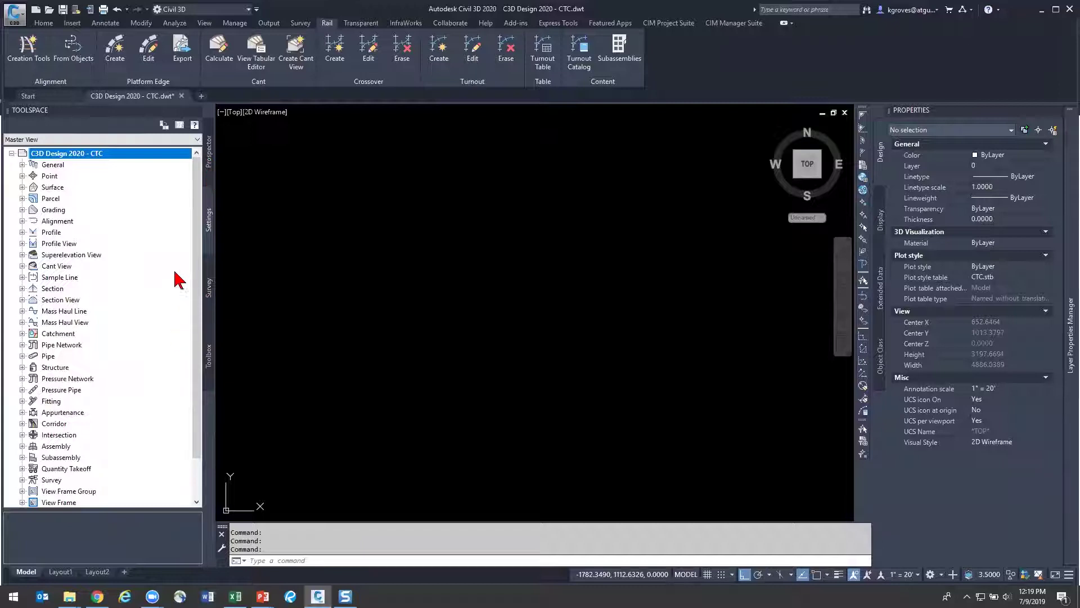
Start a new gravity pipe network named C-MUNI-STRM that uses the Storm Sewer parts list
{"action": "left_click", "coordinate": [210, 152]}
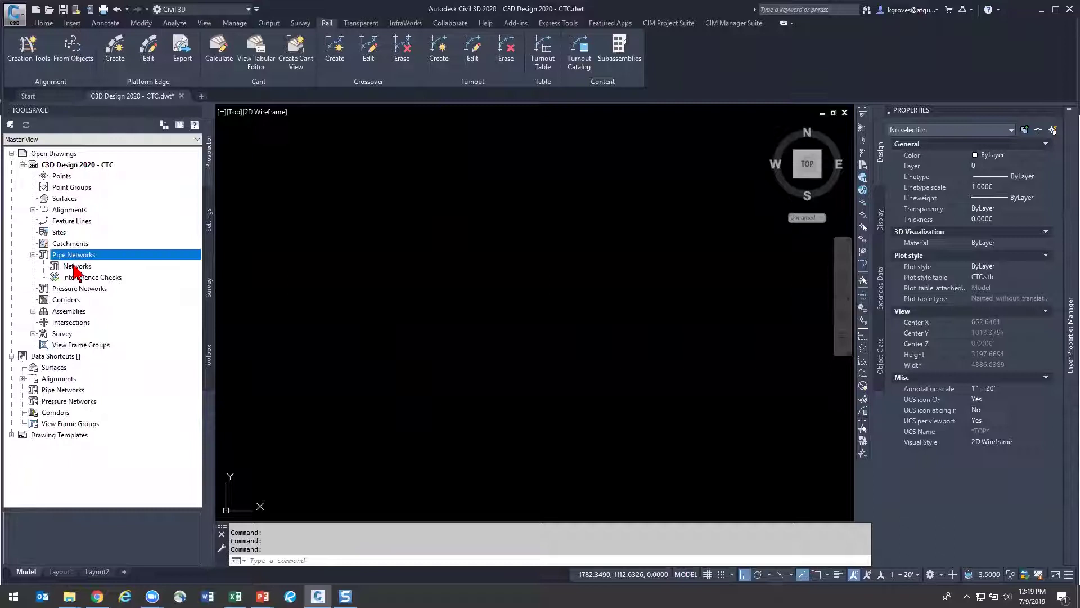
{"action": "right_click", "coordinate": [77, 267]}
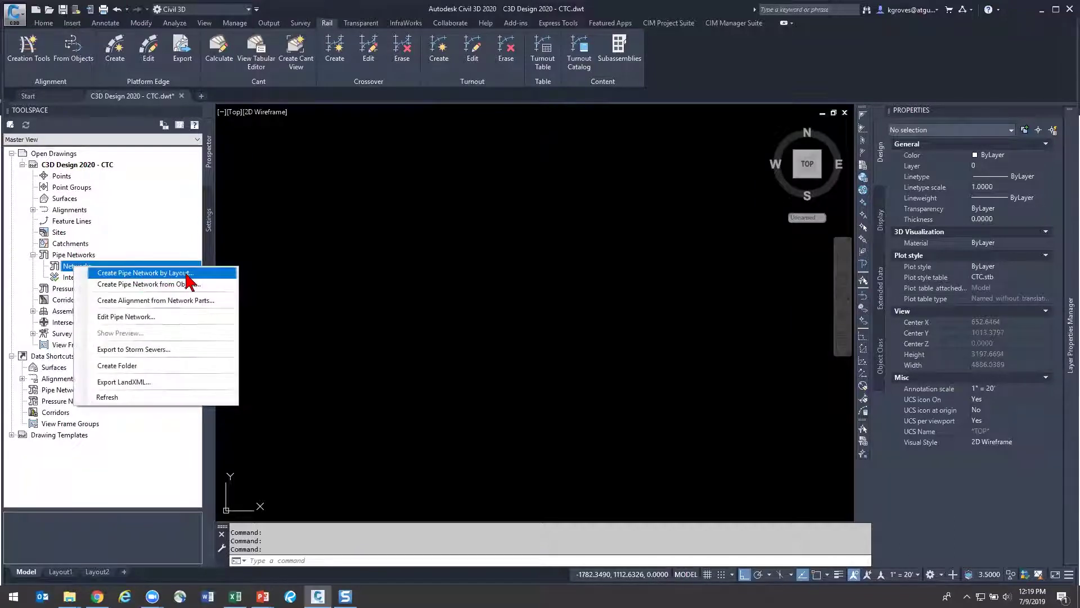
{"action": "key", "text": "Escape"}
{"action": "left_click", "coordinate": [45, 23]}
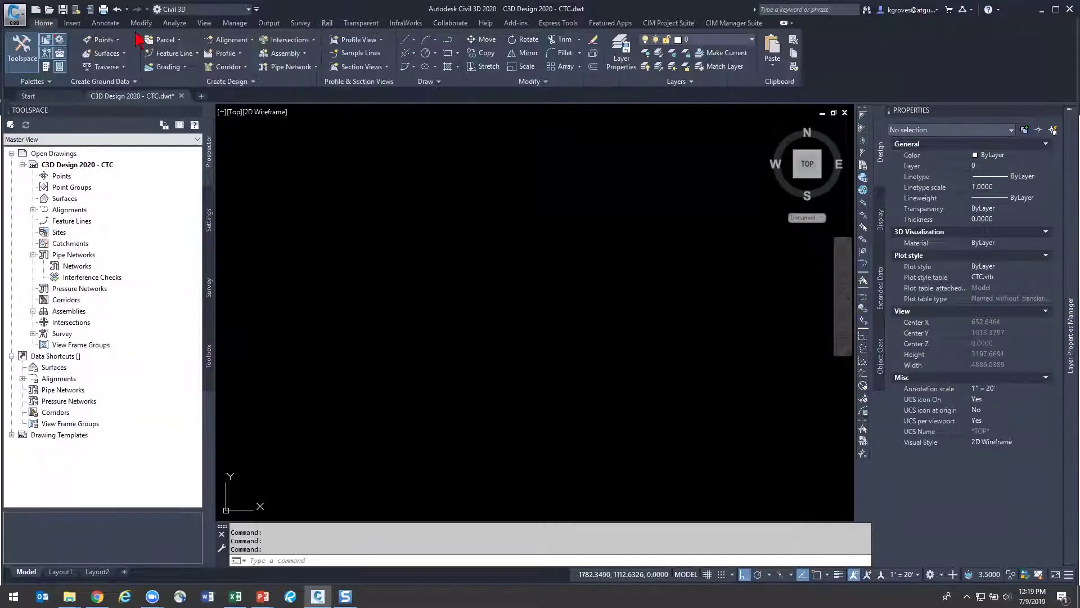
{"action": "left_click", "coordinate": [291, 68]}
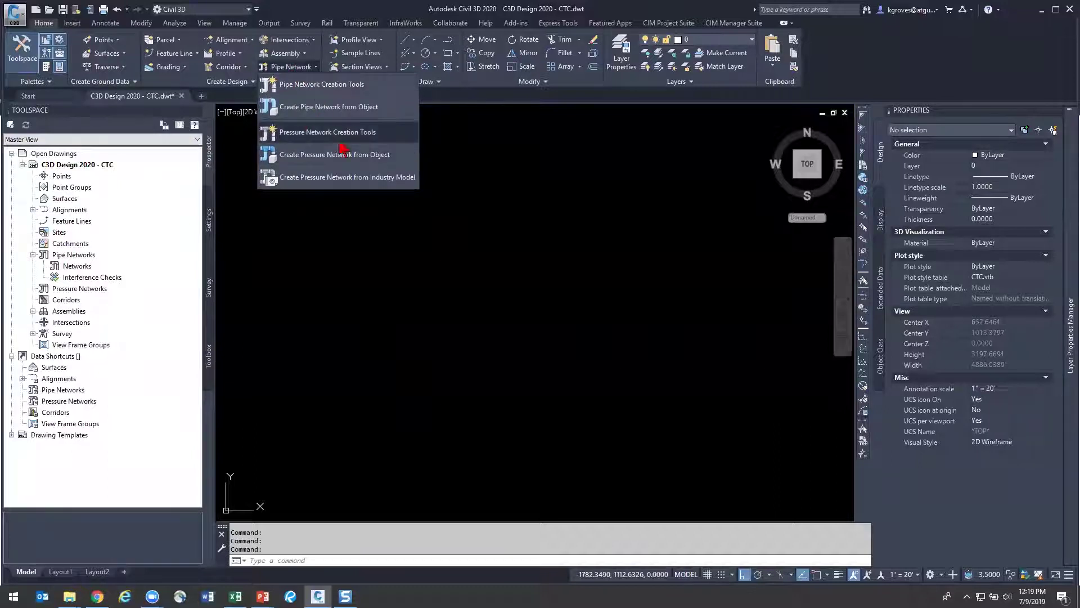
{"action": "left_click", "coordinate": [332, 85]}
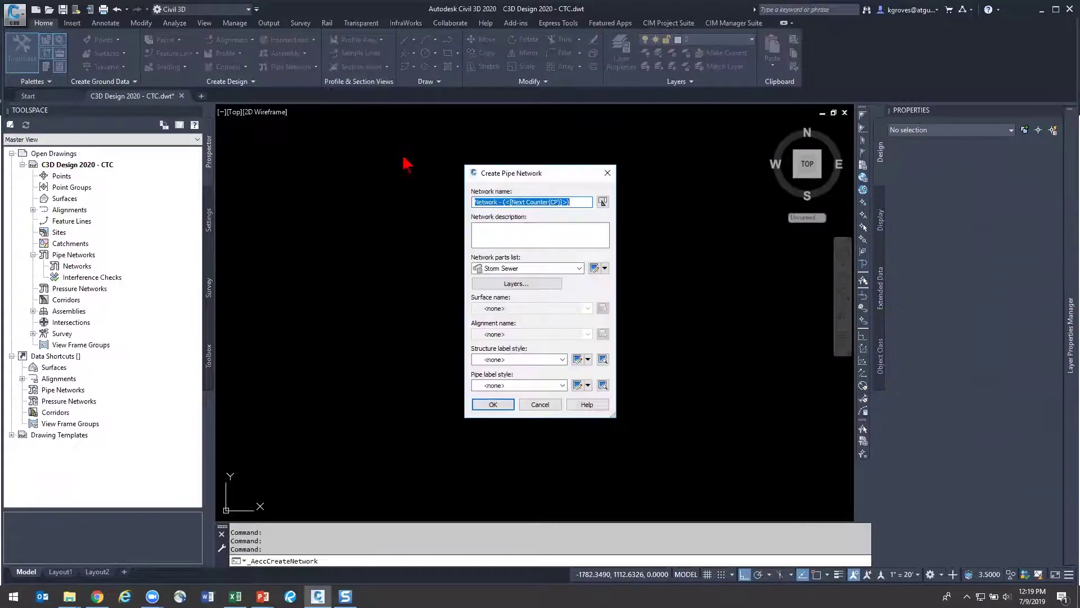
{"action": "type", "text": "C-MUNI-STRM"}
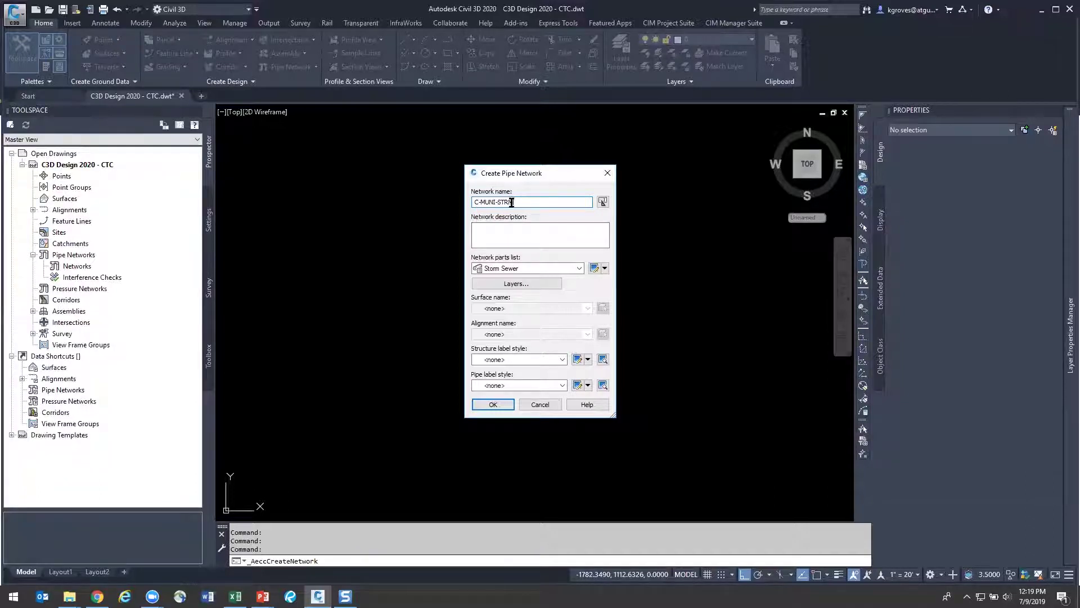
{"action": "left_click", "coordinate": [559, 268]}
{"action": "left_click", "coordinate": [559, 268]}
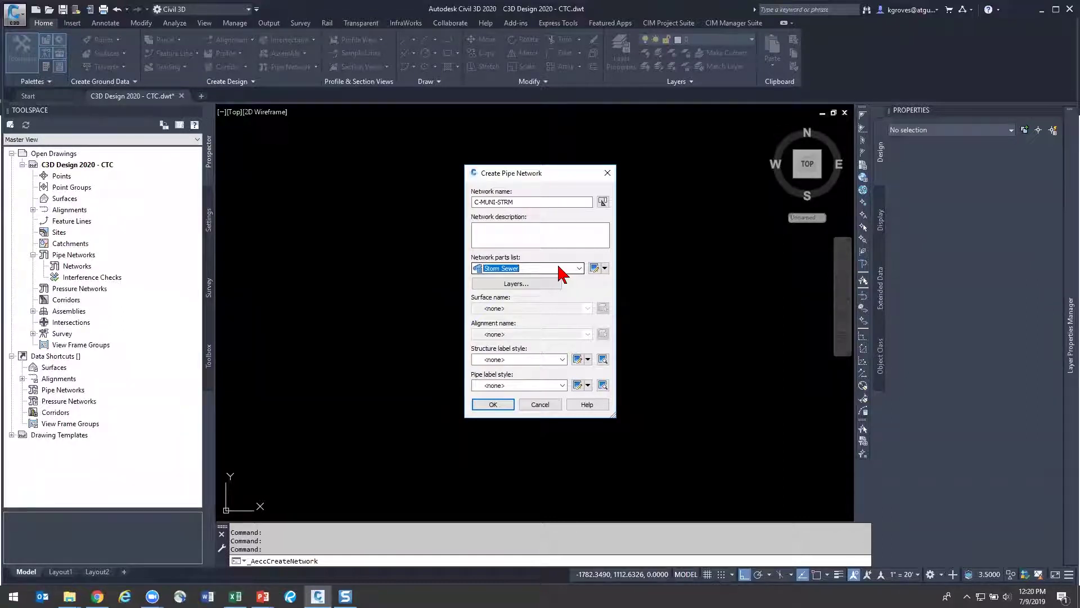
Examine the pipe and structure families in the Storm Sewer parts list, including the rectangular slab top structure
{"action": "left_click", "coordinate": [594, 269]}
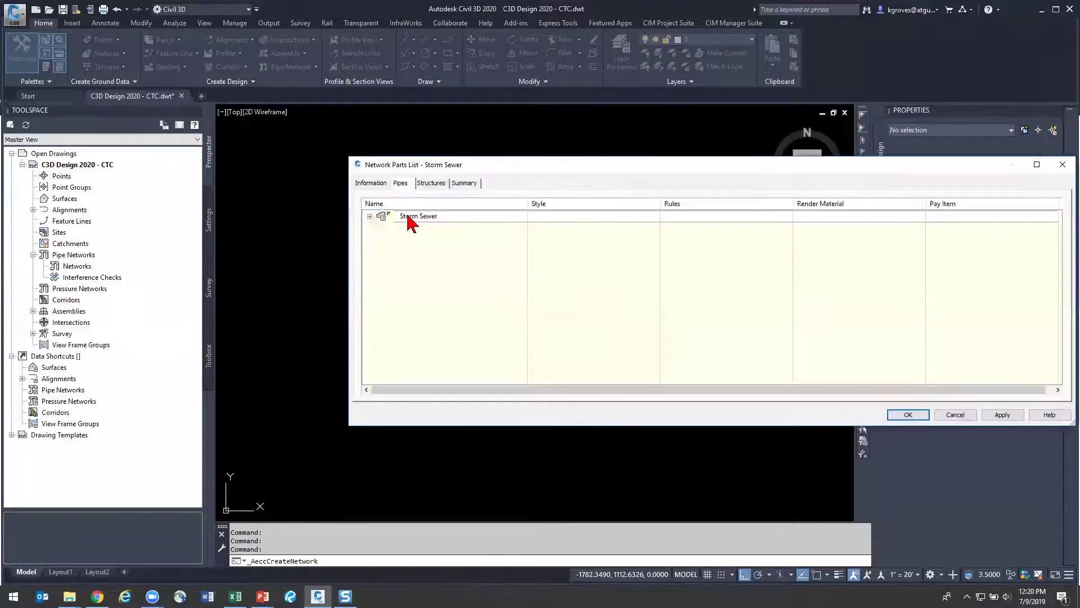
{"action": "left_click", "coordinate": [371, 216]}
{"action": "left_click", "coordinate": [431, 184]}
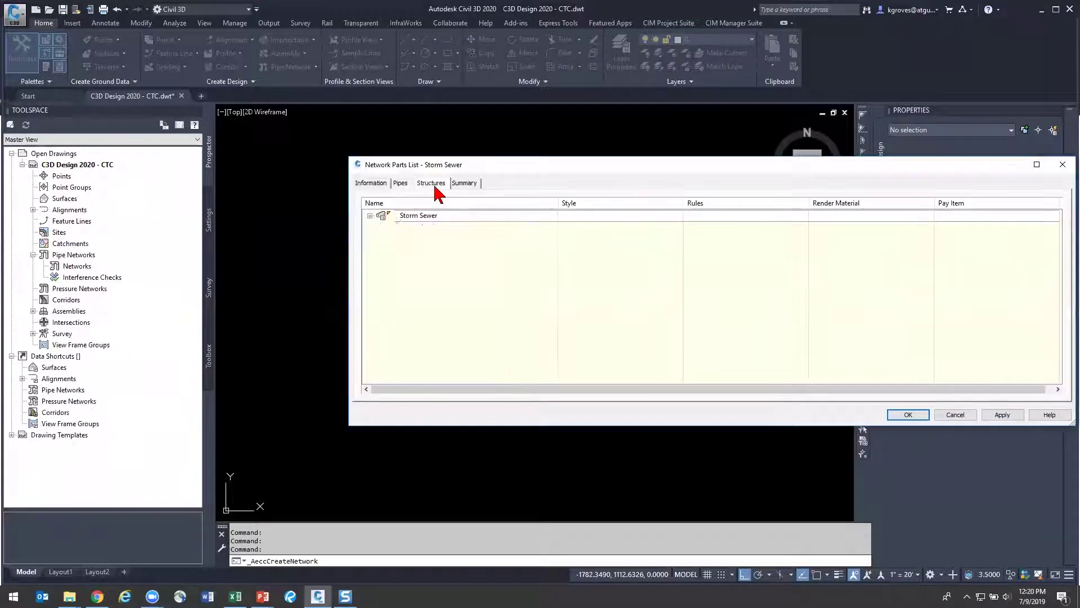
{"action": "left_click", "coordinate": [371, 216]}
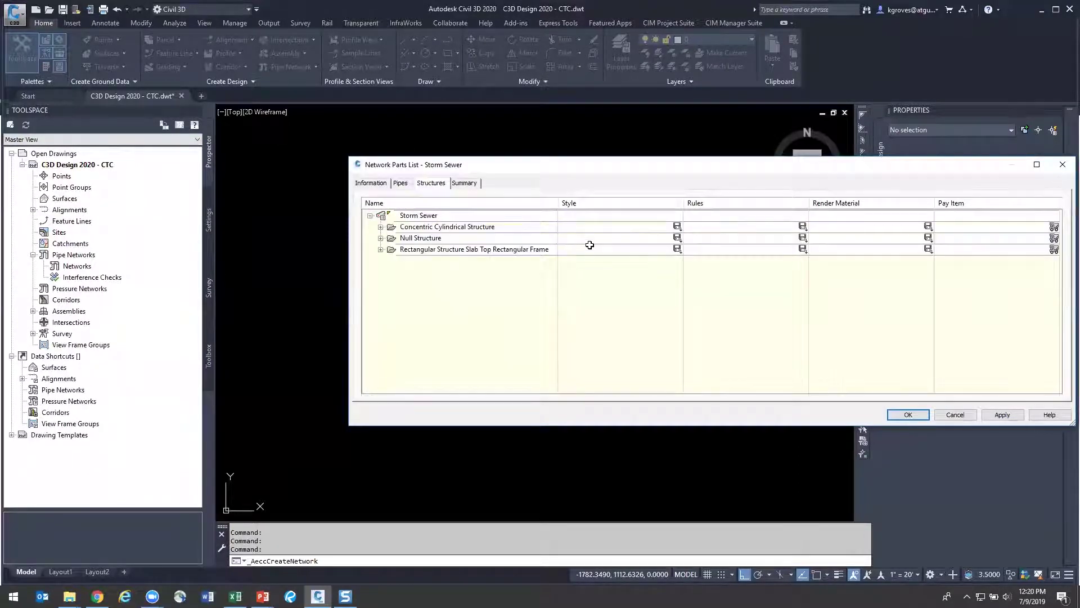
{"action": "left_click", "coordinate": [381, 249]}
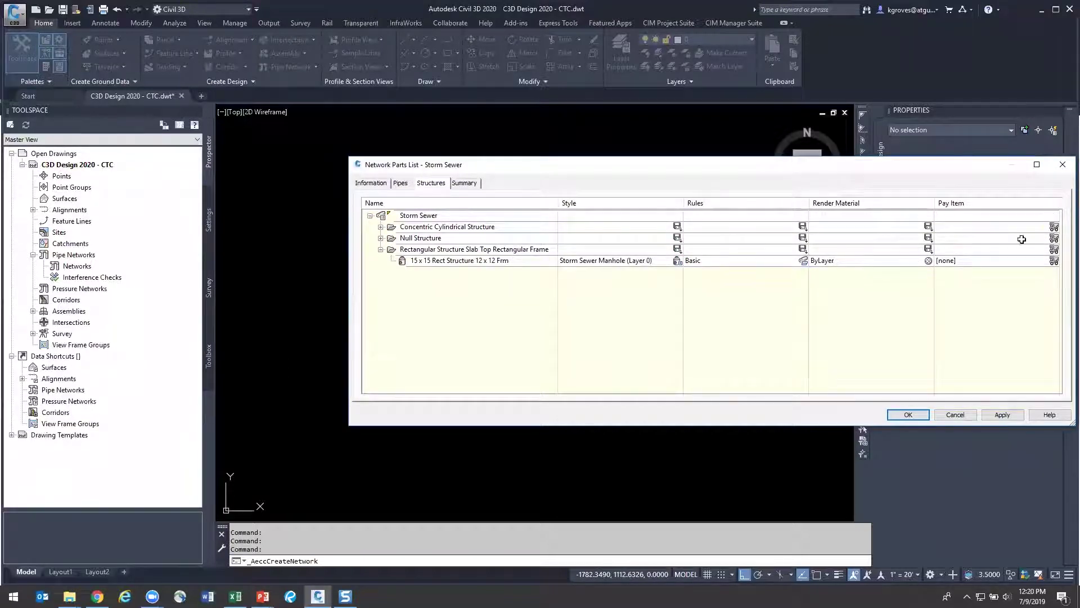
{"action": "left_click", "coordinate": [1063, 165]}
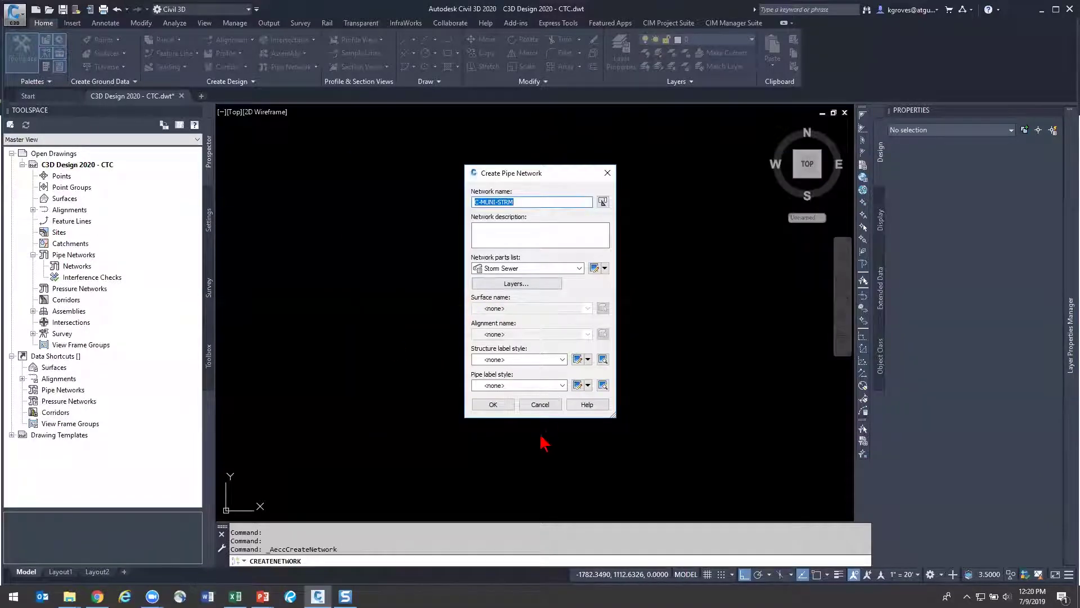
Create the C-MUNI-STRM network, check it under Networks, and leave the layout command without placing any parts
{"action": "left_click", "coordinate": [494, 405]}
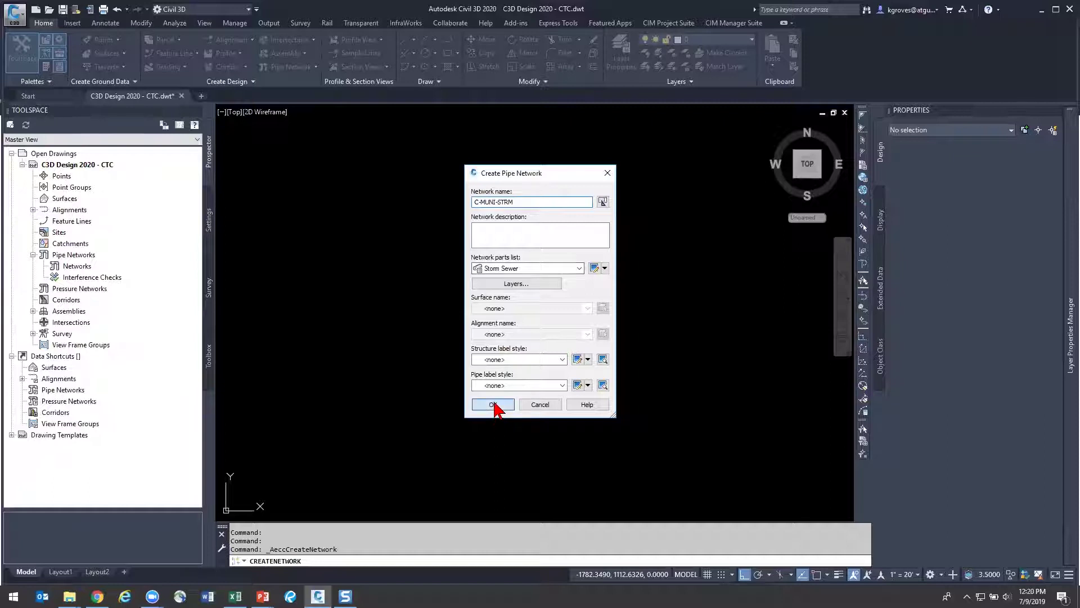
{"action": "left_click", "coordinate": [43, 266]}
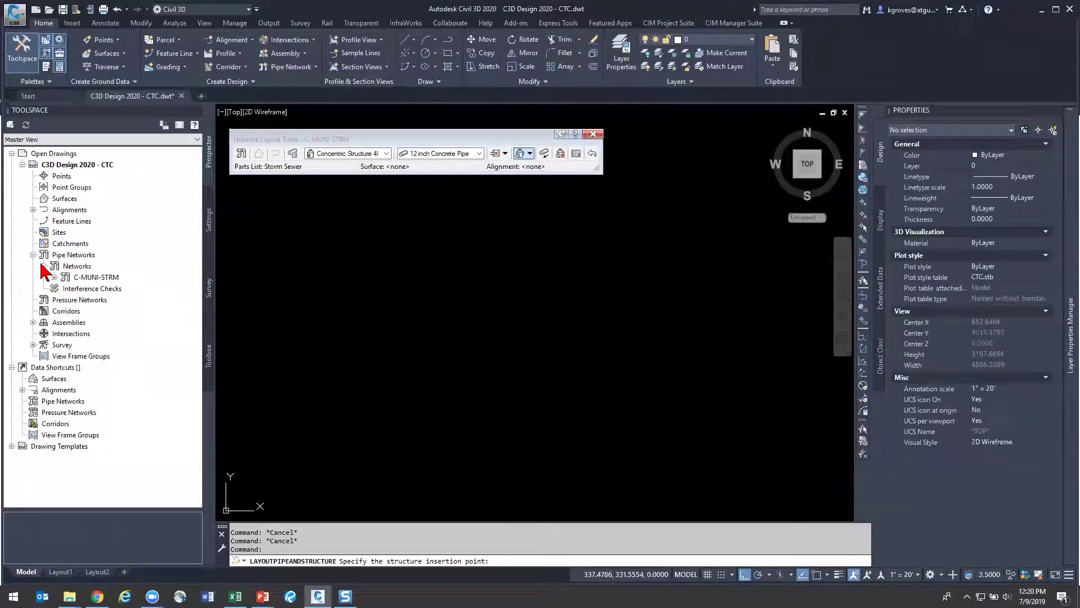
{"action": "left_click", "coordinate": [100, 278]}
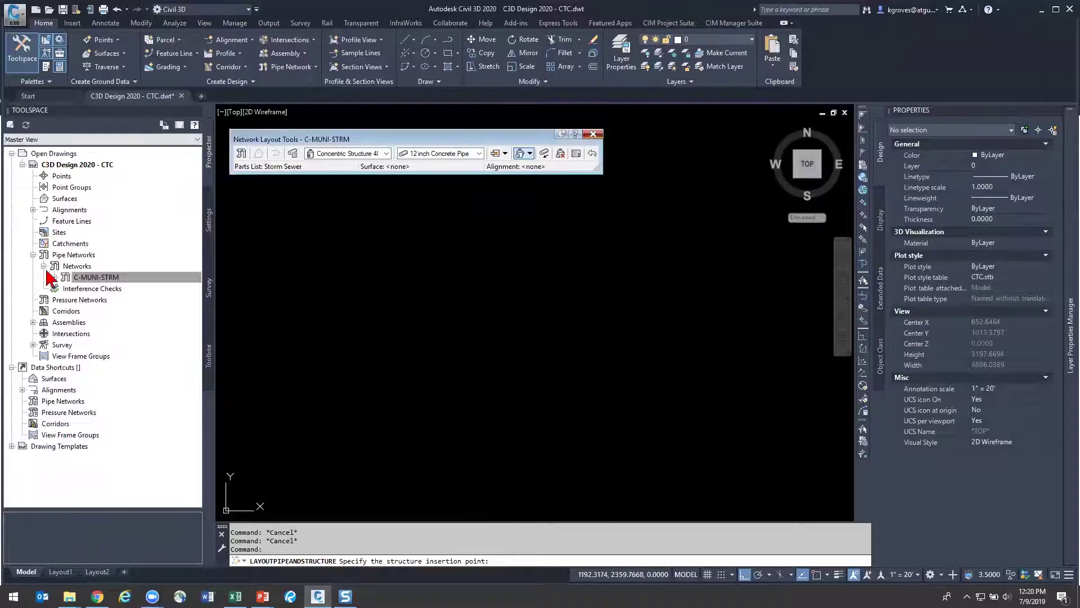
{"action": "key", "text": "Escape"}
Create a second pipe network named C-MUNI-SSWR with the Sanitary Sewer parts list
{"action": "right_click", "coordinate": [65, 266]}
{"action": "key", "text": "Escape"}
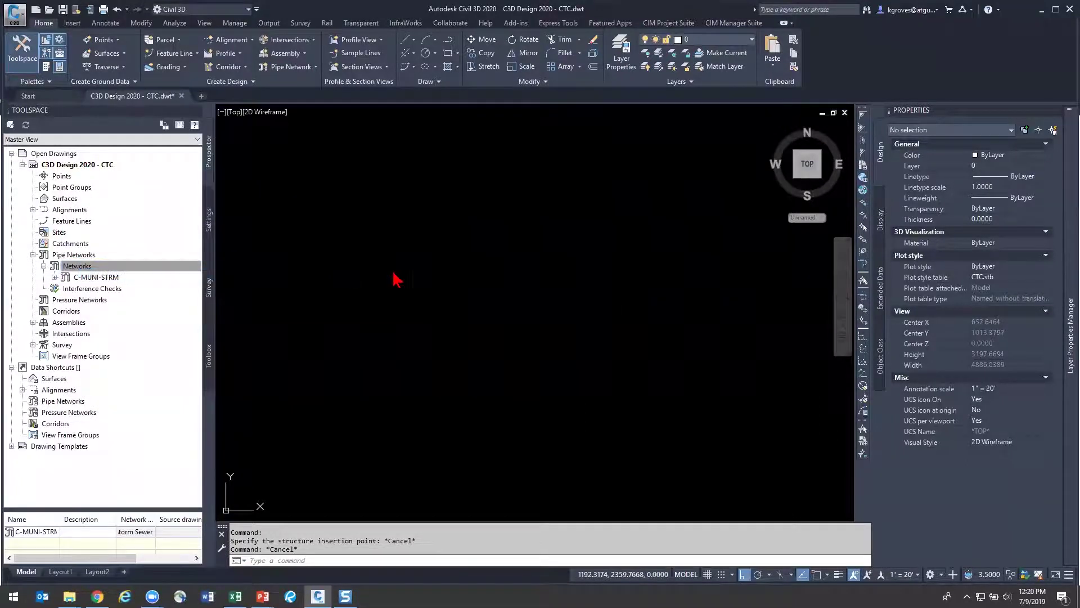
{"action": "type", "text": "c0"}
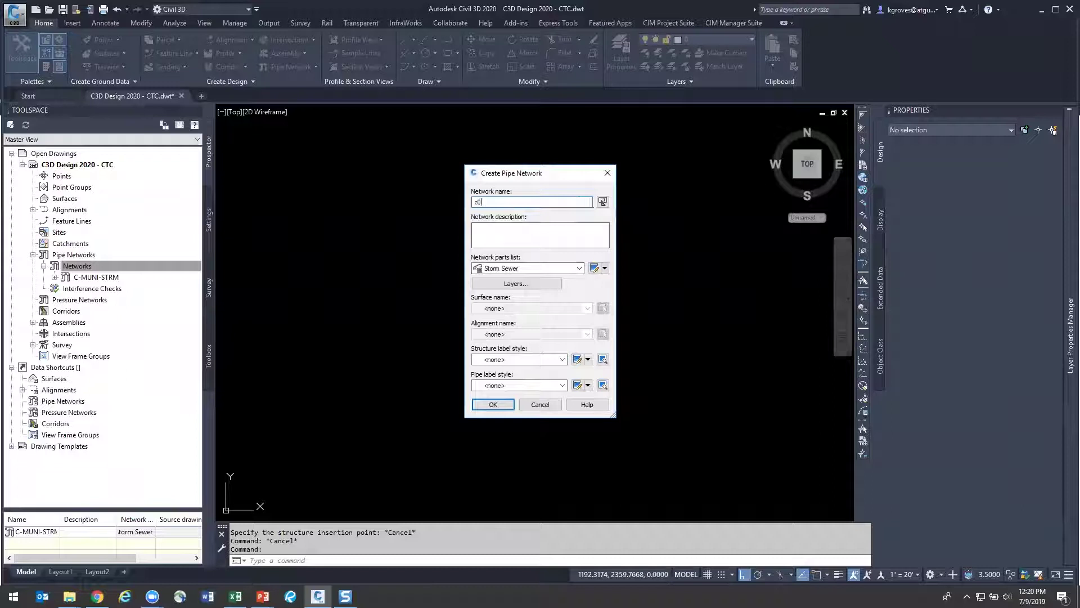
{"action": "key", "text": "BackSpace"}
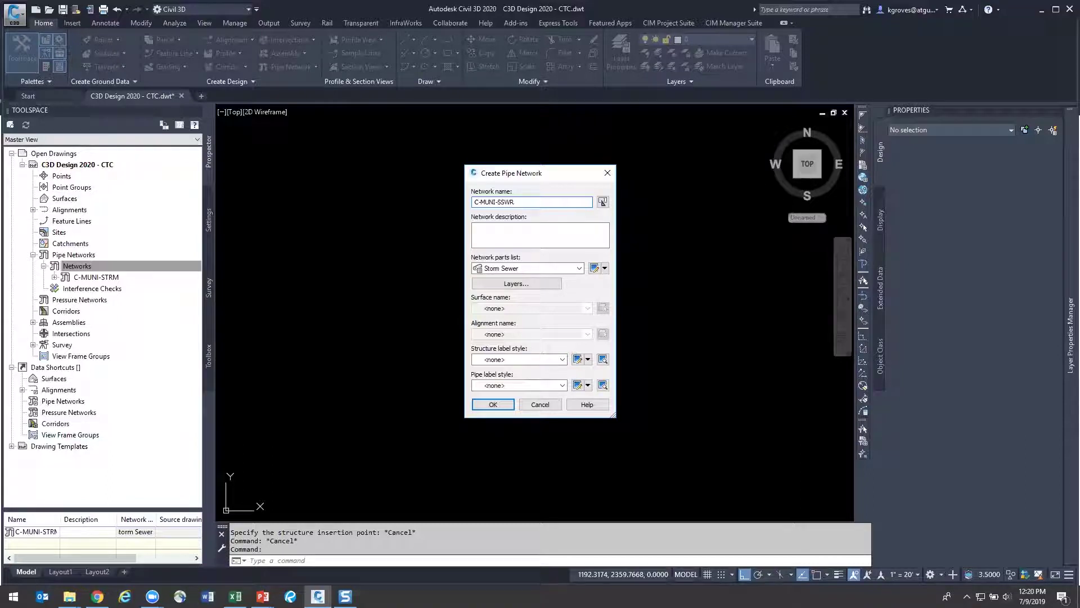
{"action": "left_click", "coordinate": [519, 269]}
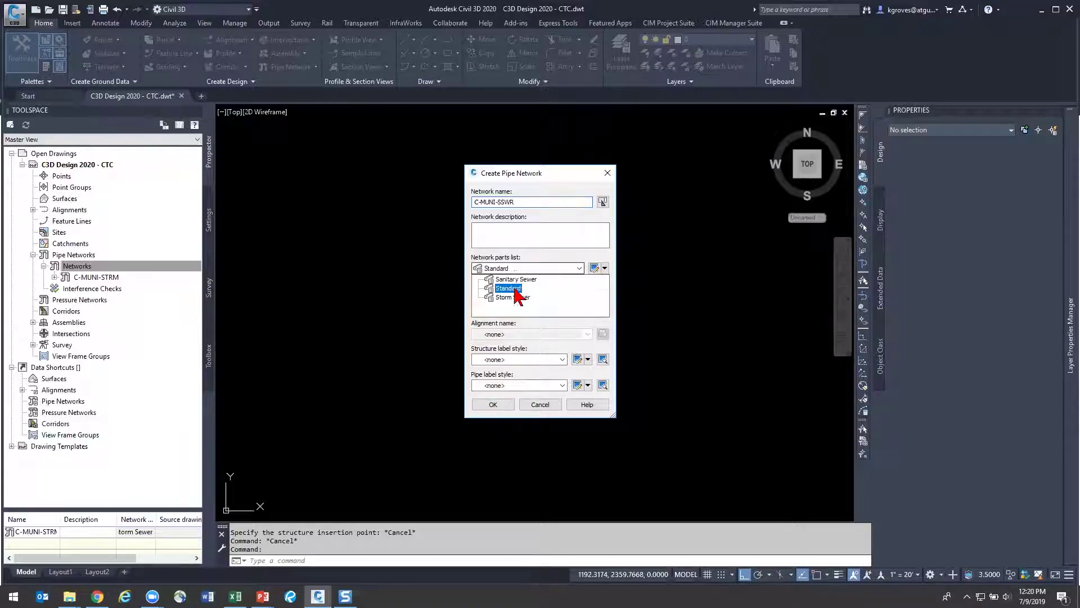
{"action": "left_click", "coordinate": [516, 279]}
{"action": "left_click", "coordinate": [493, 408]}
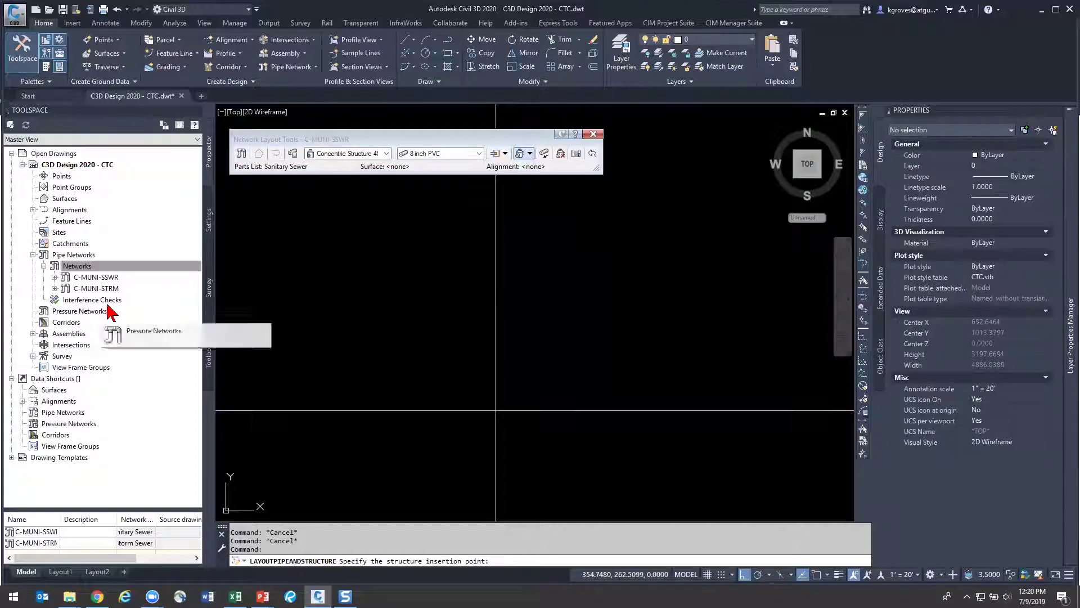
Leave the C-MUNI-SSWR layout tools without placing parts and save the C3D Design 2020 - CTC template
{"action": "left_click", "coordinate": [592, 135]}
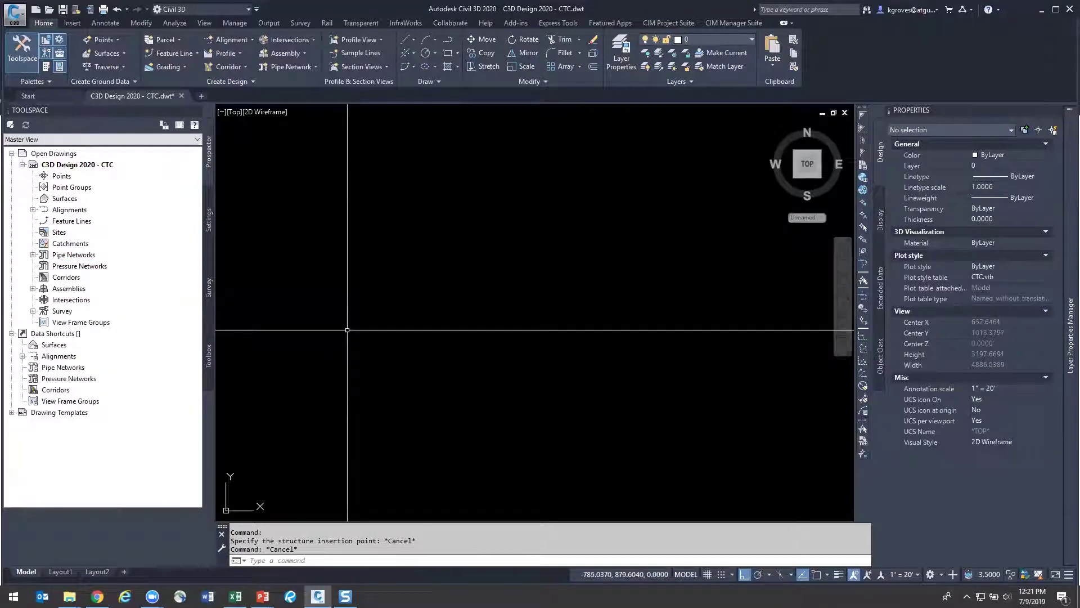
{"action": "key", "text": "ctrl+s"}
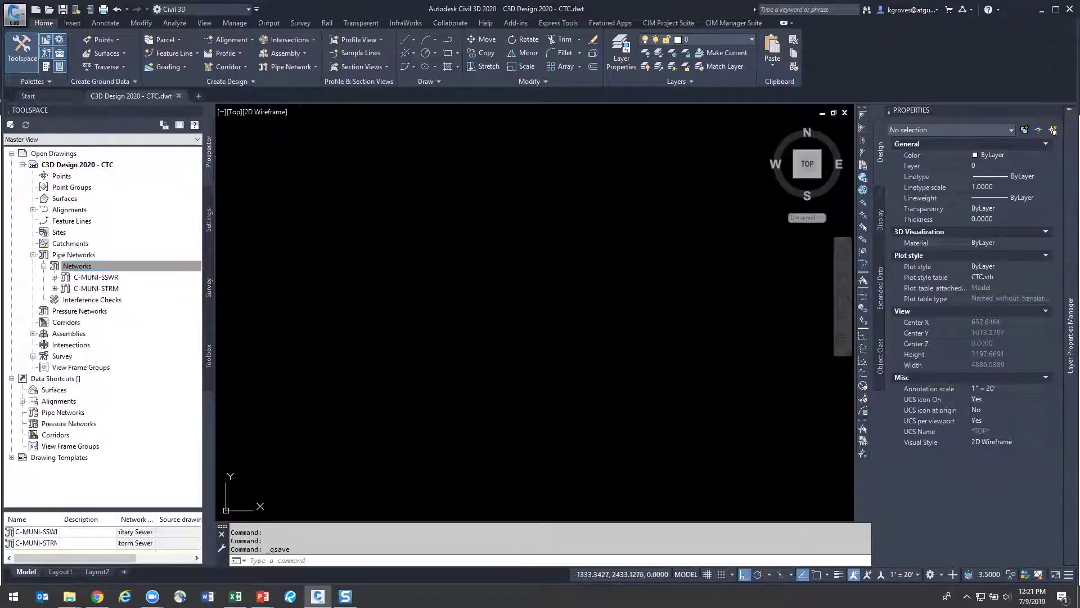
Create a new drawing from the C3D Design 2020 - CTC.dwt template
{"action": "left_click", "coordinate": [19, 14]}
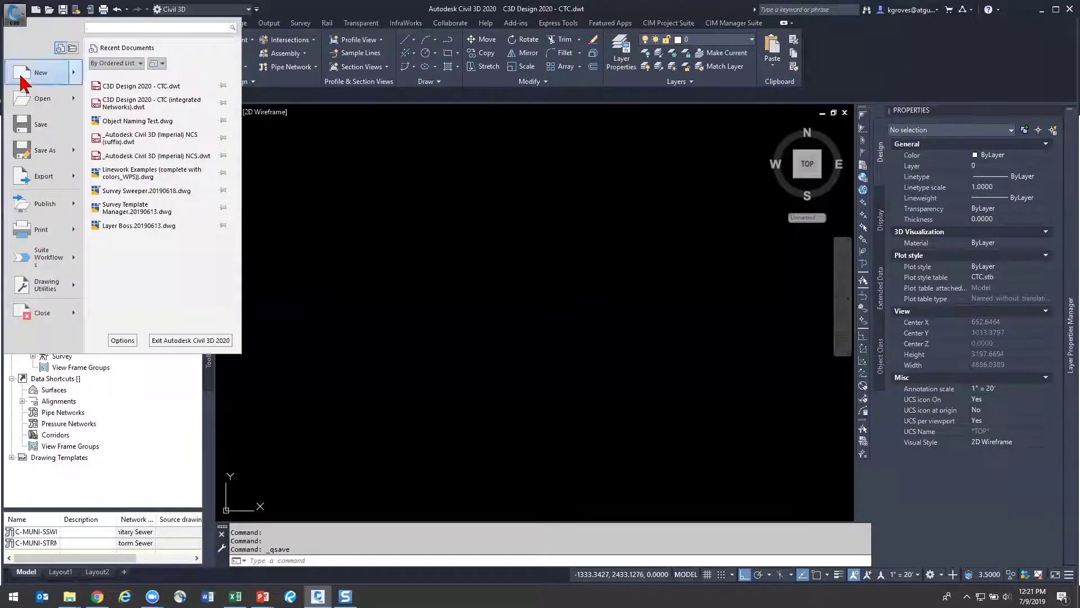
{"action": "key", "text": "Escape"}
{"action": "key", "text": "ctrl+n"}
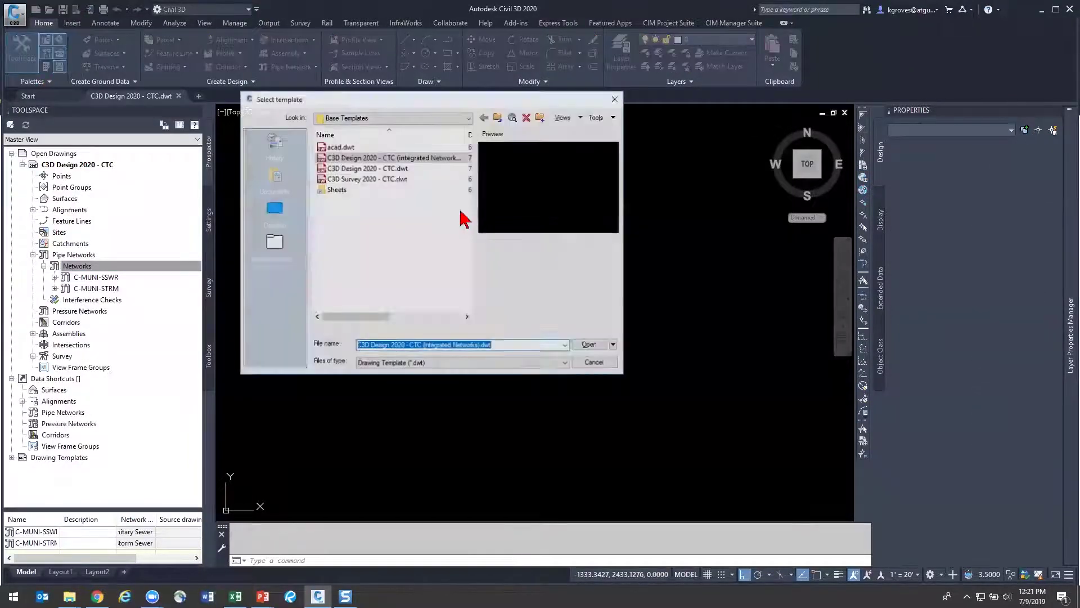
{"action": "left_click", "coordinate": [416, 170]}
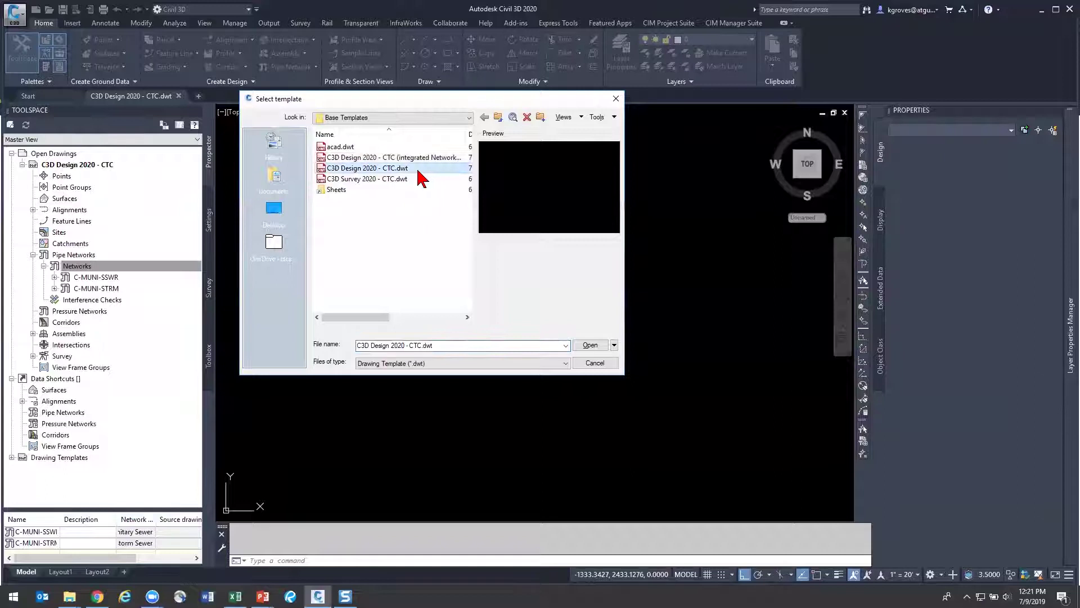
{"action": "double_click", "coordinate": [420, 177]}
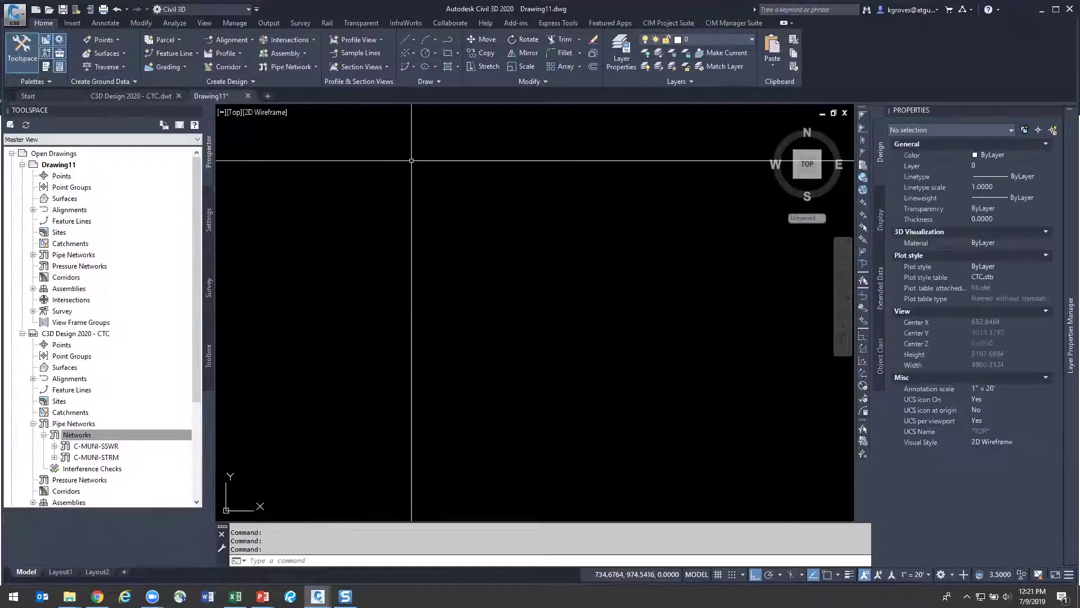
Look through the new drawing's layers and search the layer list for *MUNI*
{"action": "mouse_move", "coordinate": [1068, 231]}
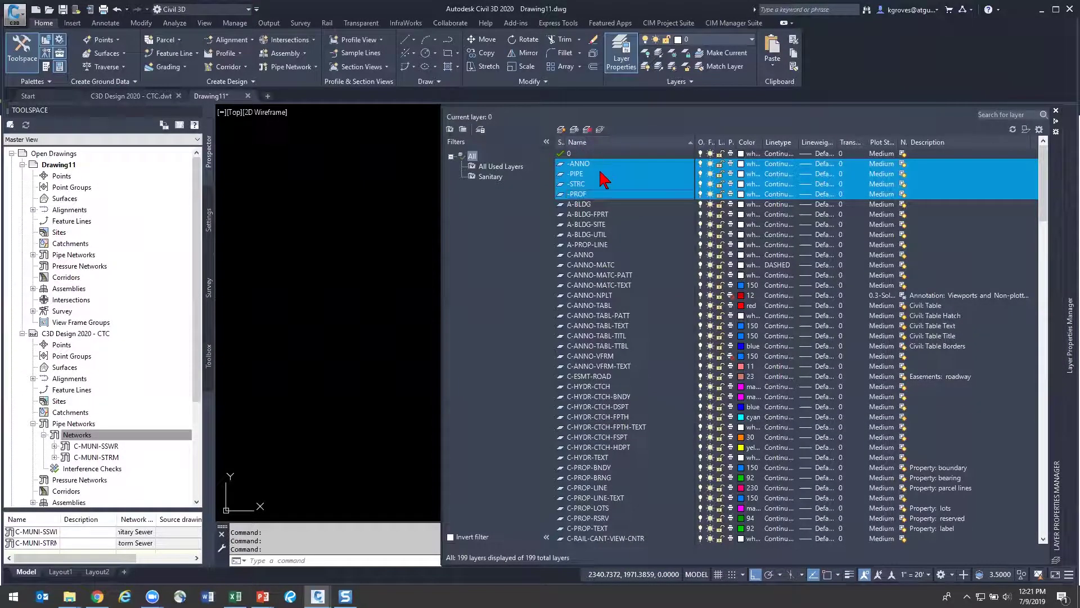
{"action": "left_click_drag", "start_coordinate": [1045, 201], "coordinate": [1037, 438]}
{"action": "scroll", "coordinate": [1037, 439], "scroll_direction": "down", "scroll_amount": 6}
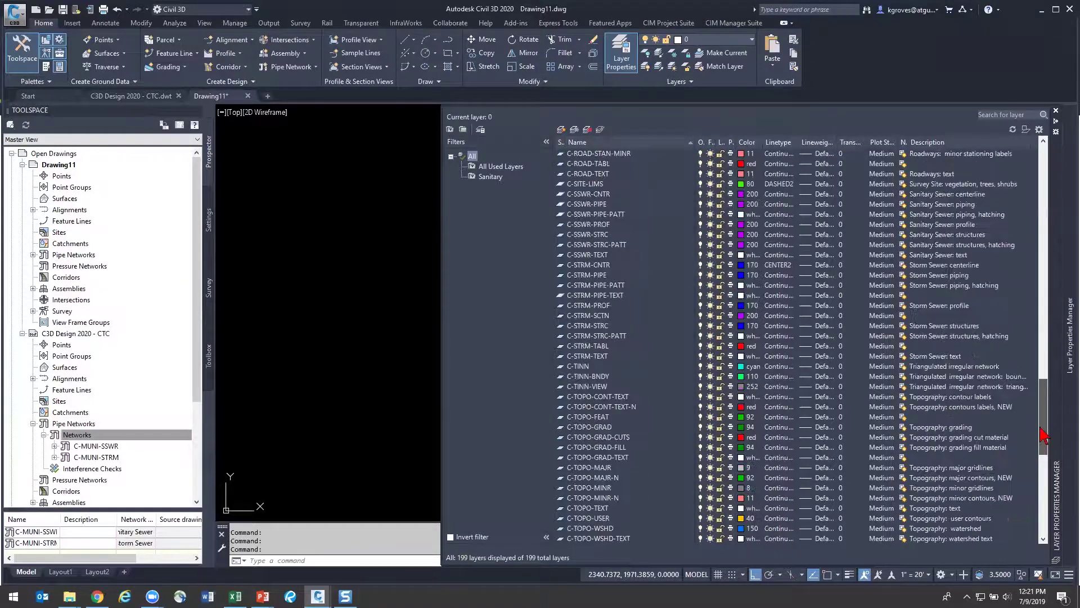
{"action": "scroll", "coordinate": [1041, 433], "scroll_direction": "up", "scroll_amount": 2}
{"action": "left_click", "coordinate": [1006, 114]}
{"action": "type", "text": "*MUNI*"}
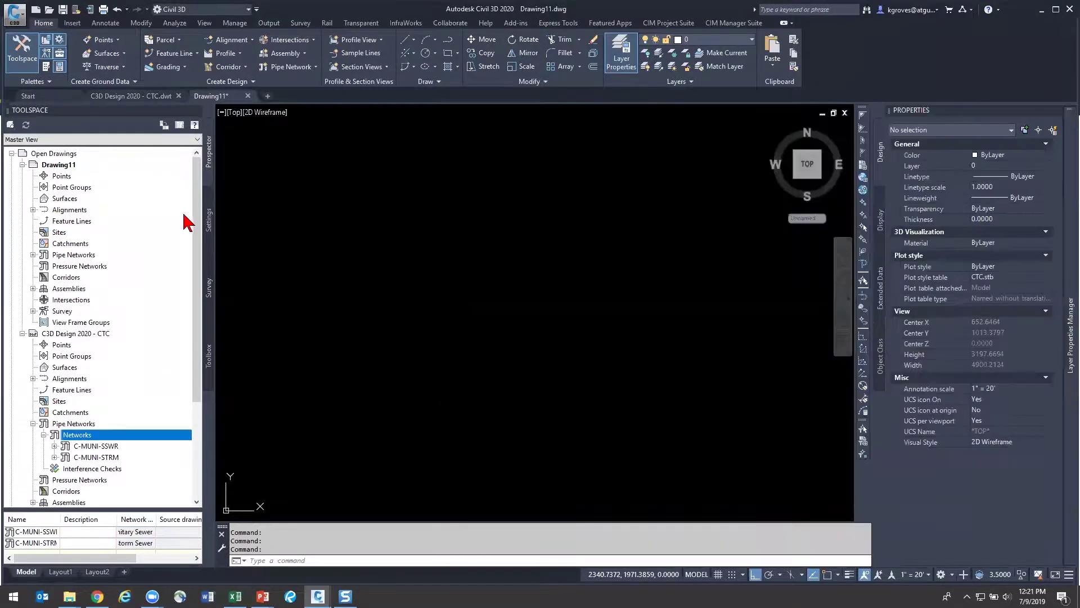
Open the drawing settings of Drawing11 to view its object layers
{"action": "left_click", "coordinate": [210, 220]}
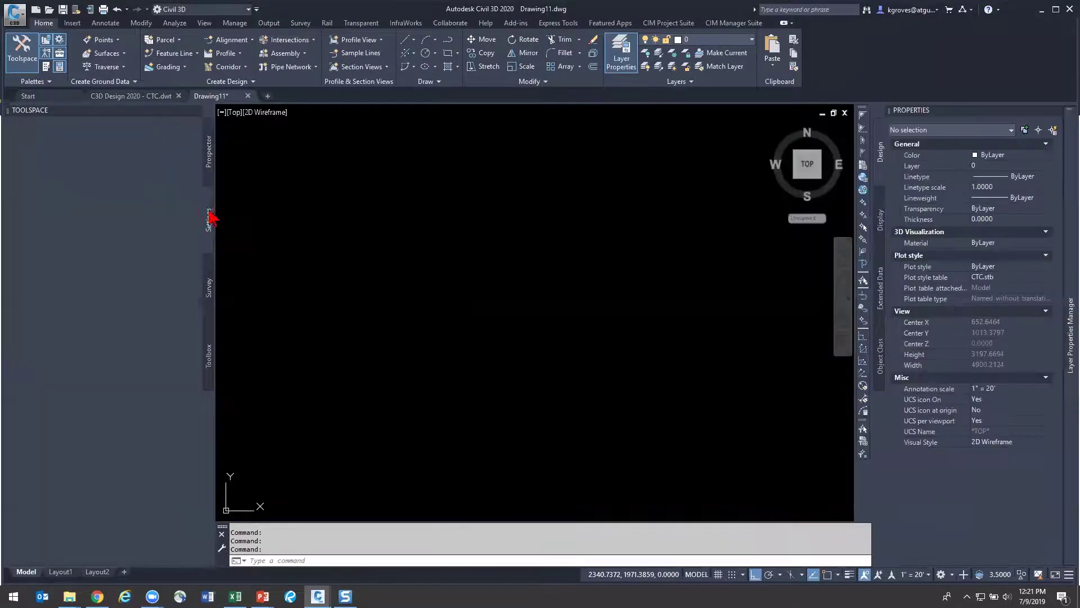
{"action": "right_click", "coordinate": [73, 150]}
{"action": "left_click", "coordinate": [12, 152]}
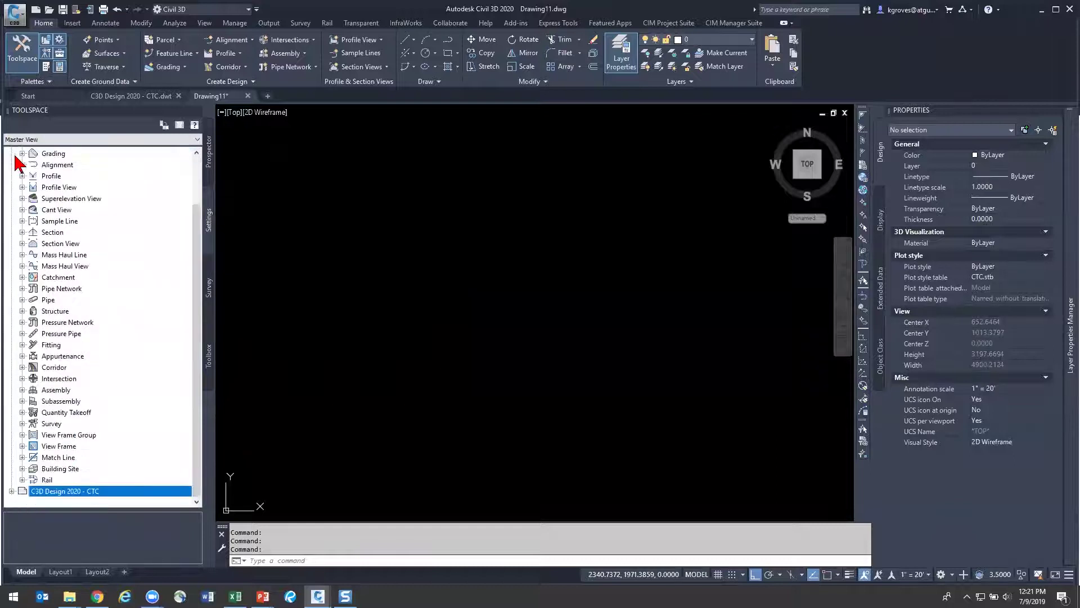
{"action": "scroll", "coordinate": [33, 186], "scroll_direction": "up", "scroll_amount": 2}
{"action": "left_click", "coordinate": [11, 153]}
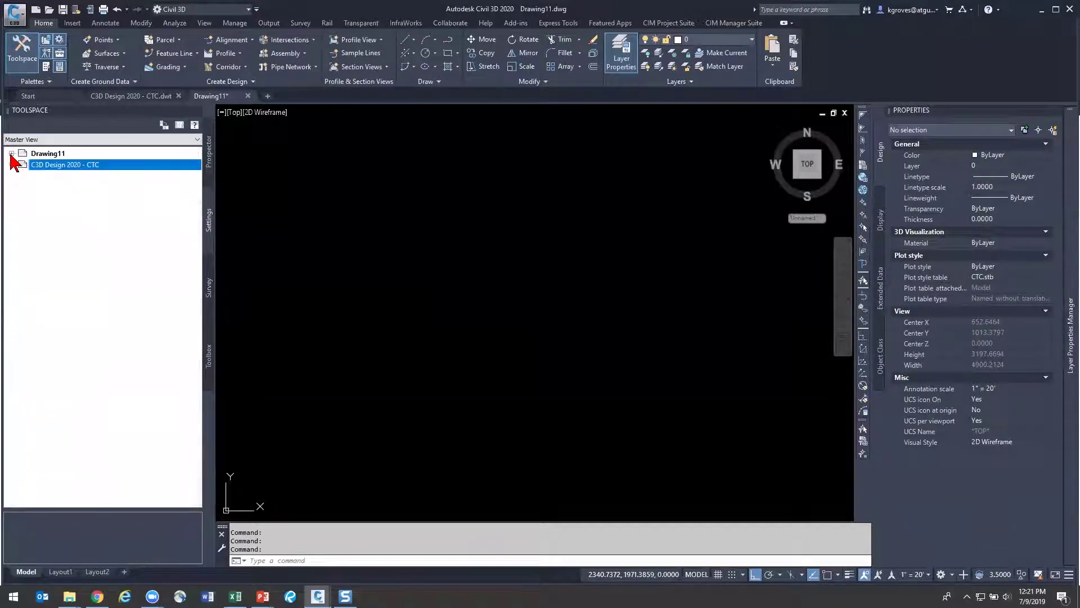
{"action": "right_click", "coordinate": [32, 157]}
{"action": "left_click", "coordinate": [51, 161]}
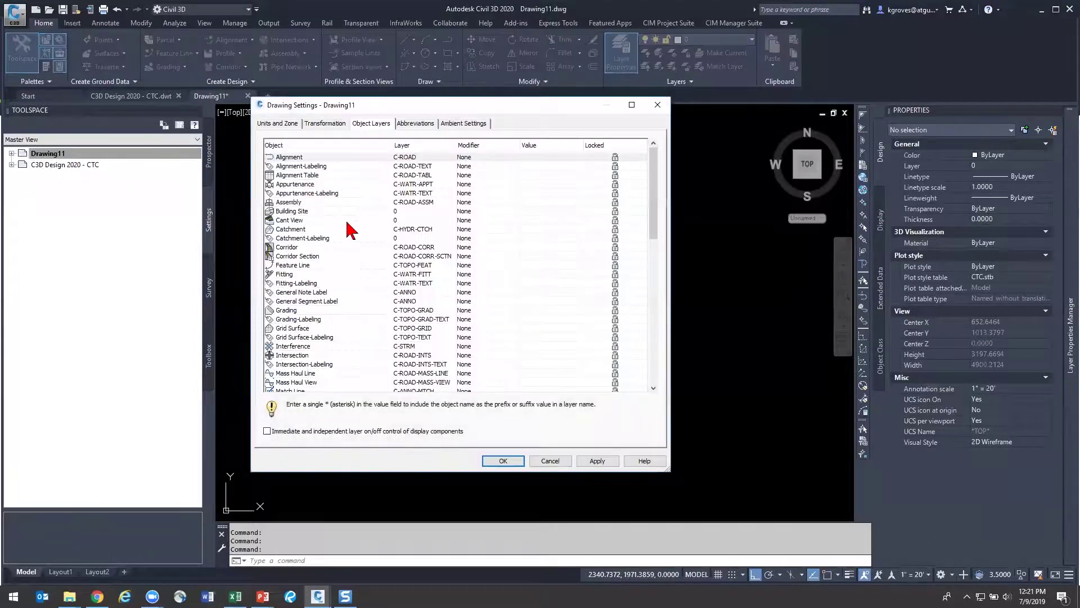
Sort the object layers by modifier, examine the prefixed pipe and structure entries, and leave the drawing settings without changes
{"action": "scroll", "coordinate": [351, 236], "scroll_direction": "down", "scroll_amount": 1}
{"action": "scroll", "coordinate": [354, 247], "scroll_direction": "down", "scroll_amount": 3}
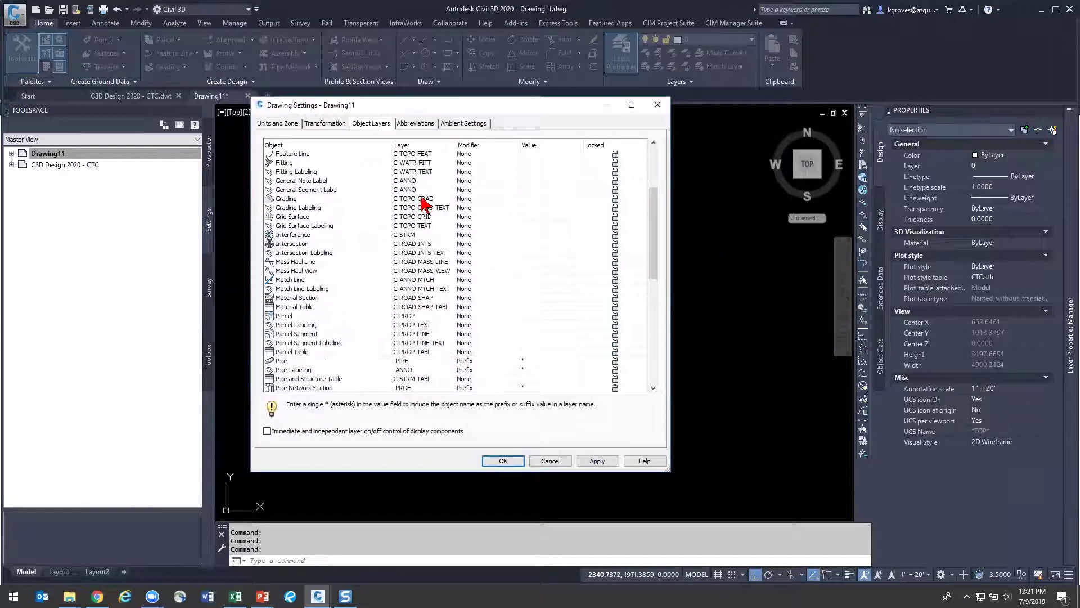
{"action": "left_click", "coordinate": [469, 145]}
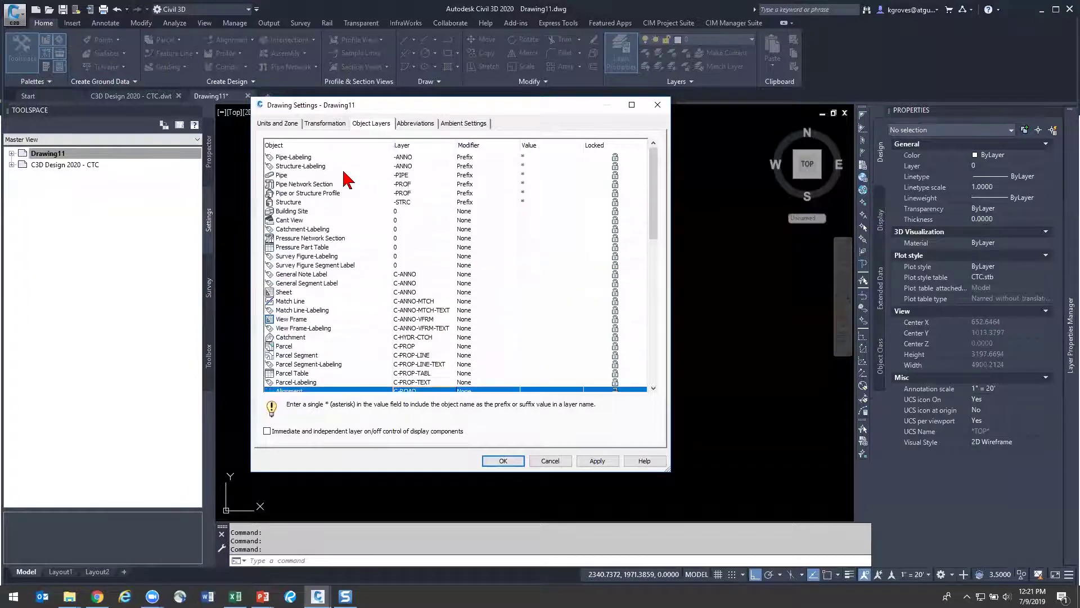
{"action": "left_click", "coordinate": [345, 157]}
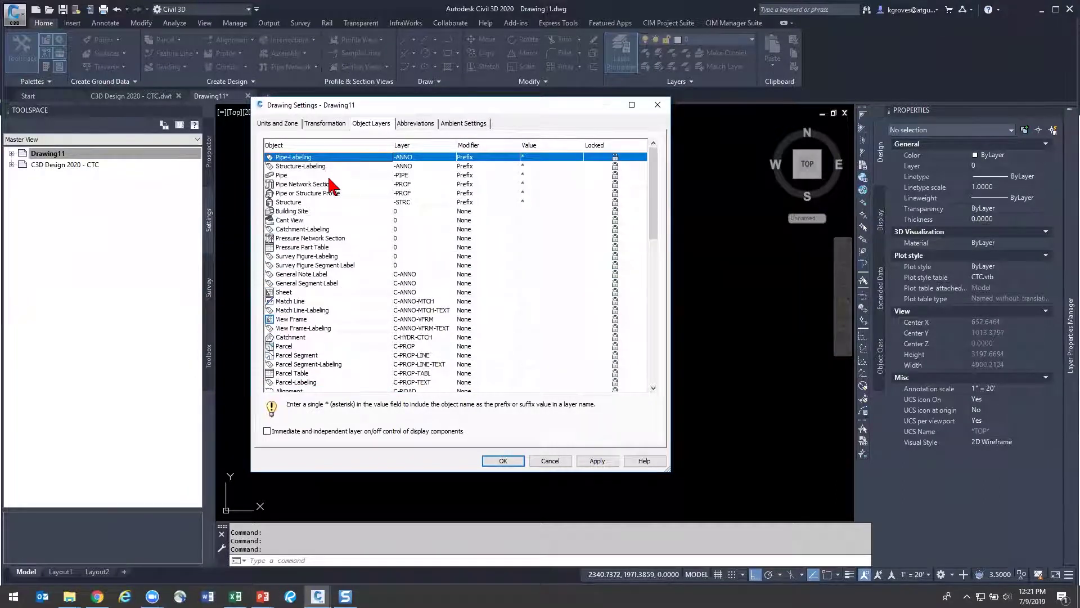
{"action": "left_click", "coordinate": [329, 177]}
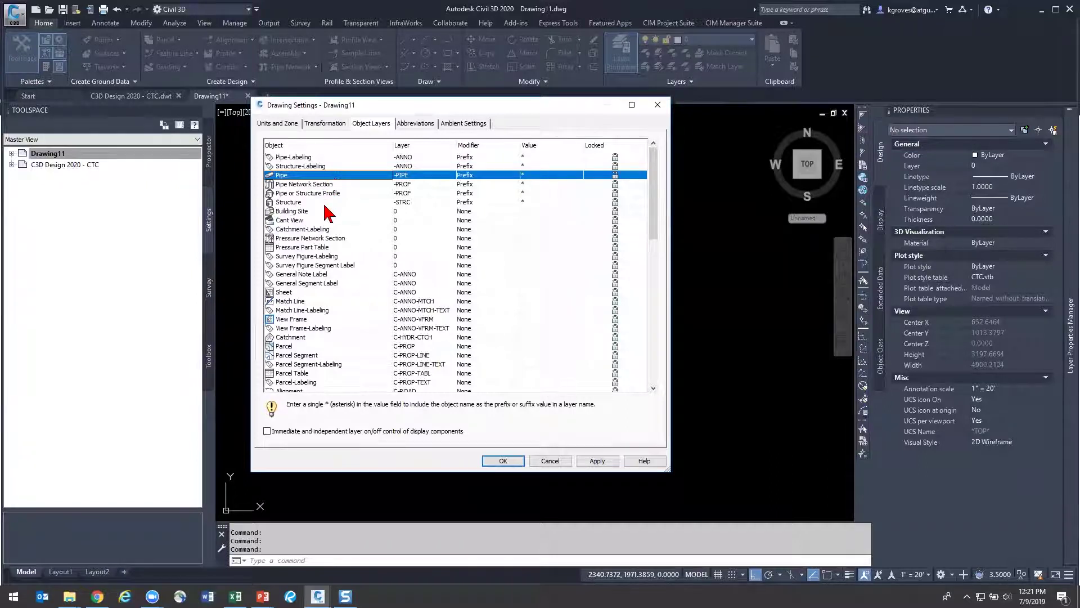
{"action": "left_click", "coordinate": [325, 203]}
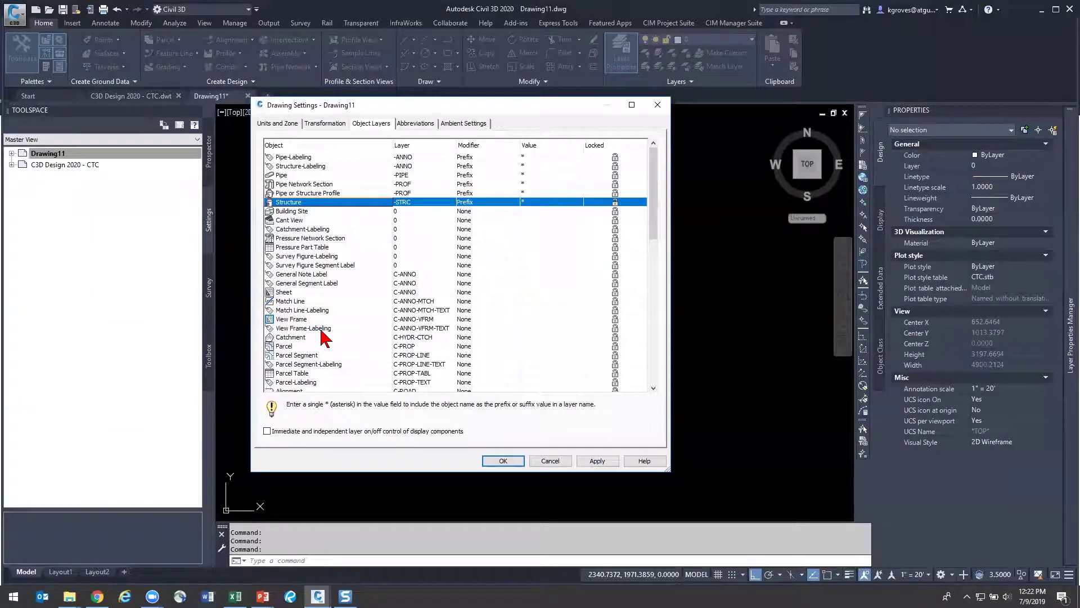
{"action": "scroll", "coordinate": [323, 338], "scroll_direction": "down", "scroll_amount": 15}
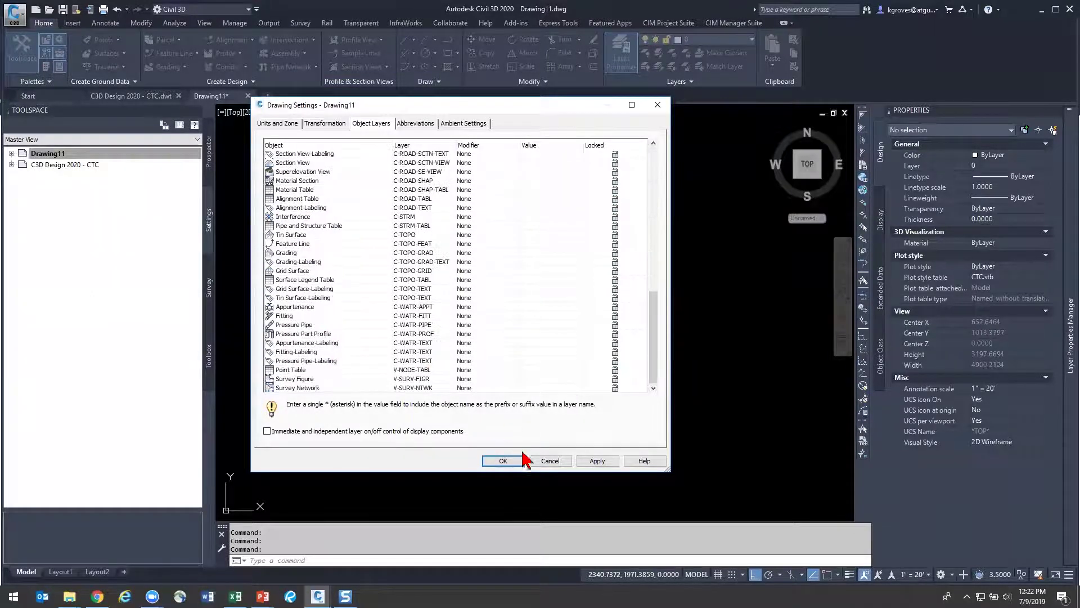
{"action": "left_click", "coordinate": [550, 461]}
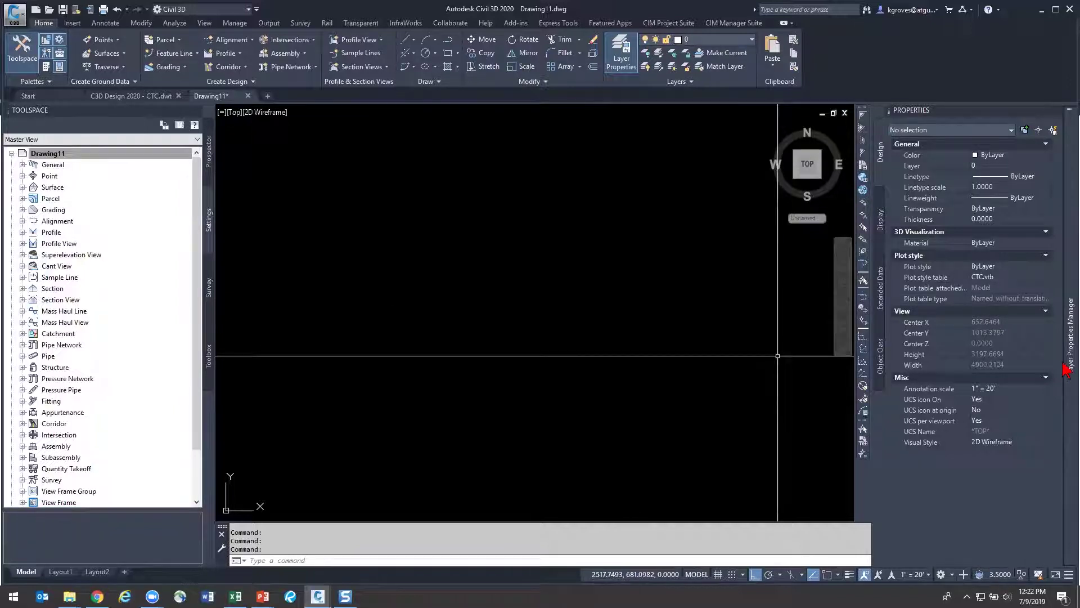
{"action": "mouse_move", "coordinate": [1066, 370]}
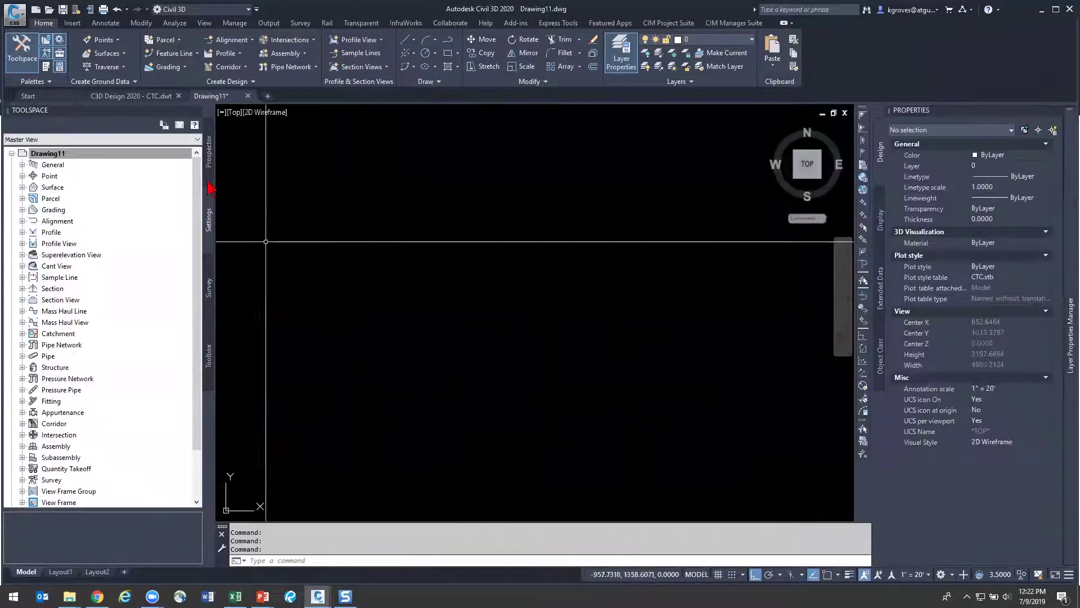
{"action": "left_click", "coordinate": [209, 152]}
{"action": "scroll", "coordinate": [450, 352], "scroll_direction": "up", "scroll_amount": 2}
{"action": "left_click", "coordinate": [32, 255]}
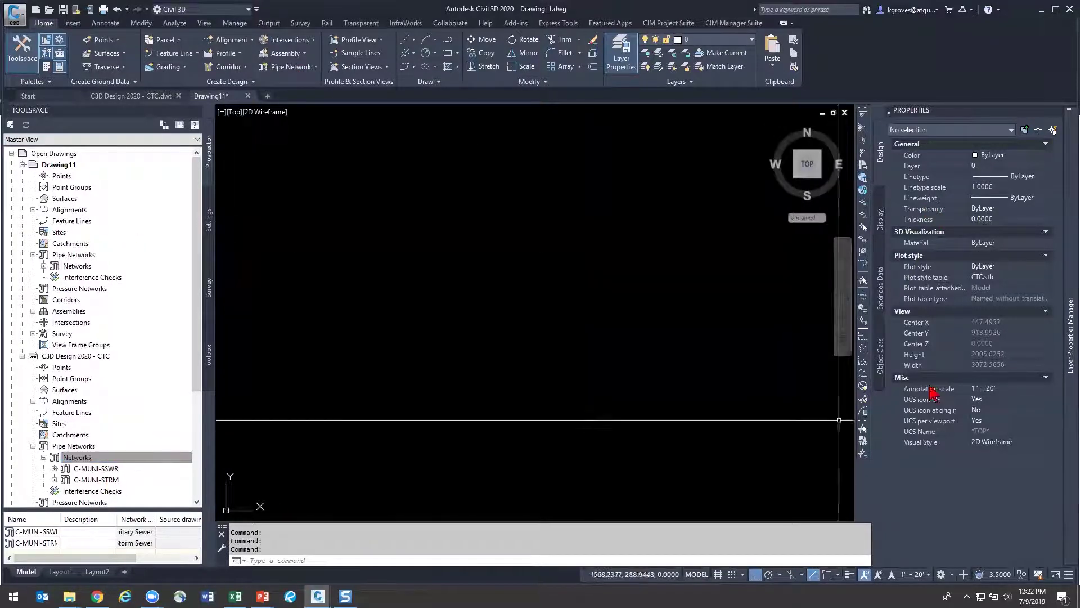
{"action": "scroll", "coordinate": [92, 406], "scroll_direction": "down", "scroll_amount": 3}
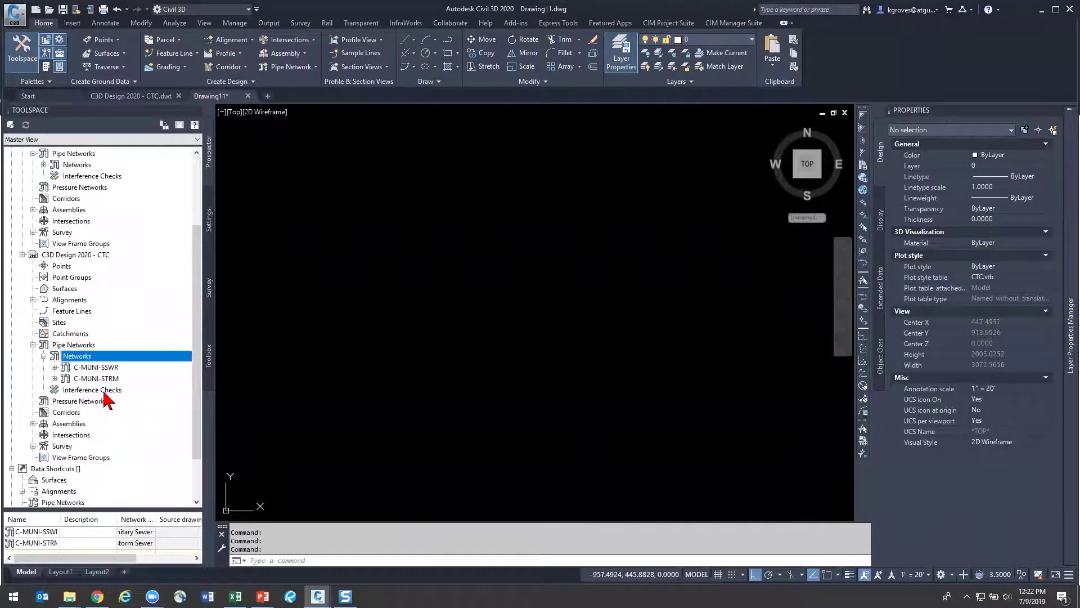
{"action": "left_click", "coordinate": [104, 378]}
{"action": "right_click", "coordinate": [104, 378]}
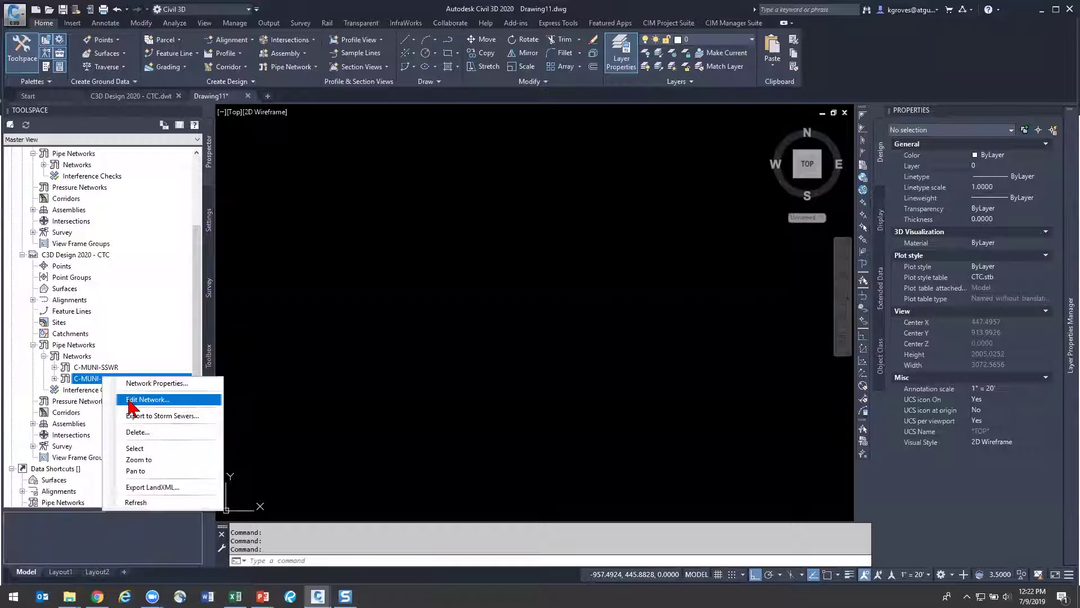
{"action": "key", "text": "Escape"}
{"action": "left_click", "coordinate": [22, 254]}
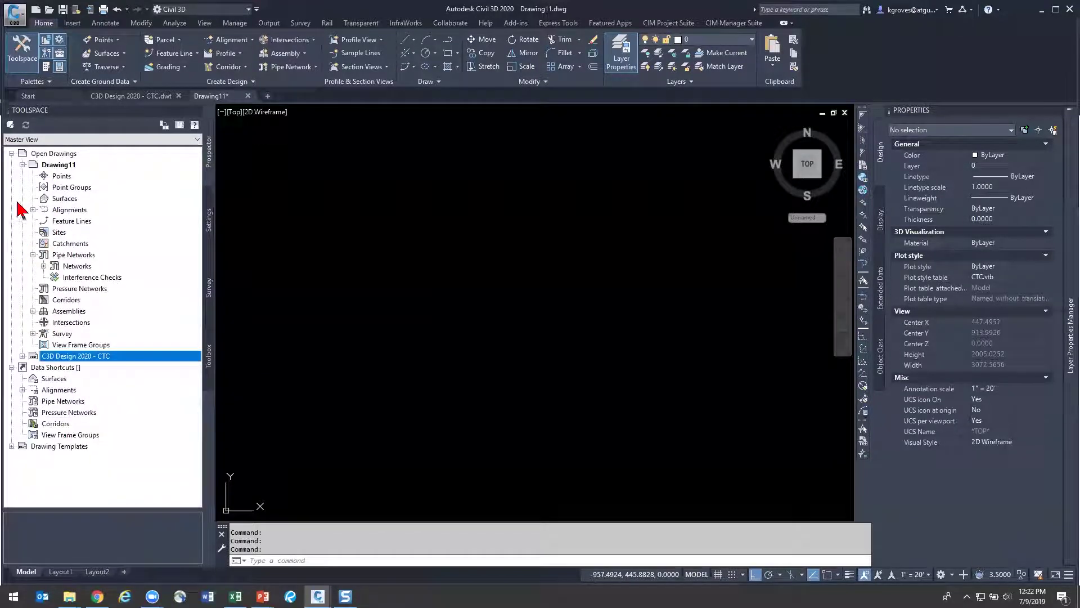
Limit the Toolspace tree to the active drawing and start editing the C-MUNI-STRM network in Drawing11
{"action": "left_click", "coordinate": [50, 139]}
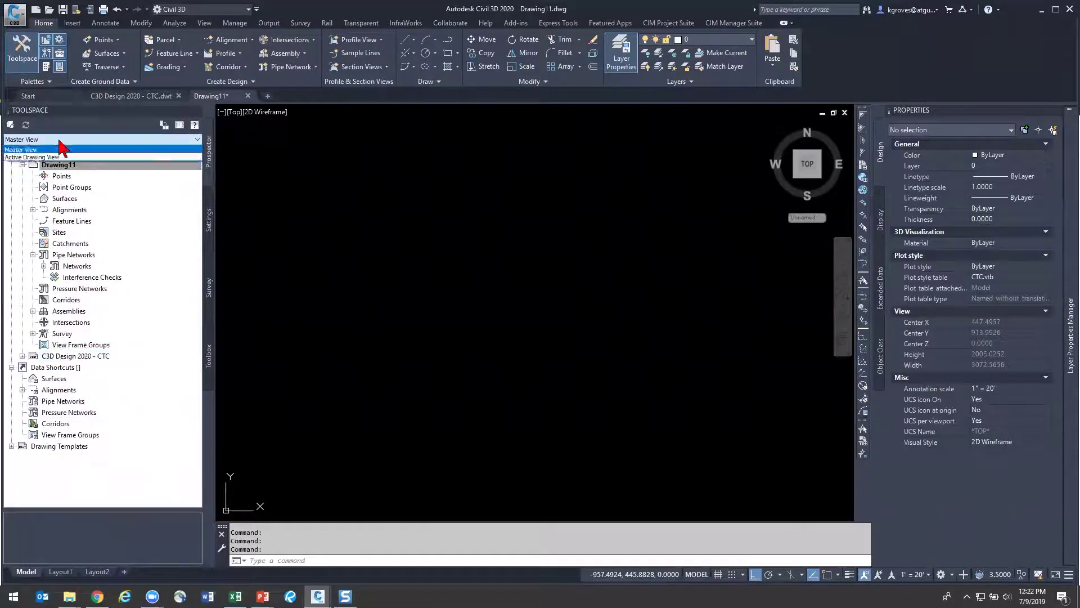
{"action": "left_click", "coordinate": [56, 161]}
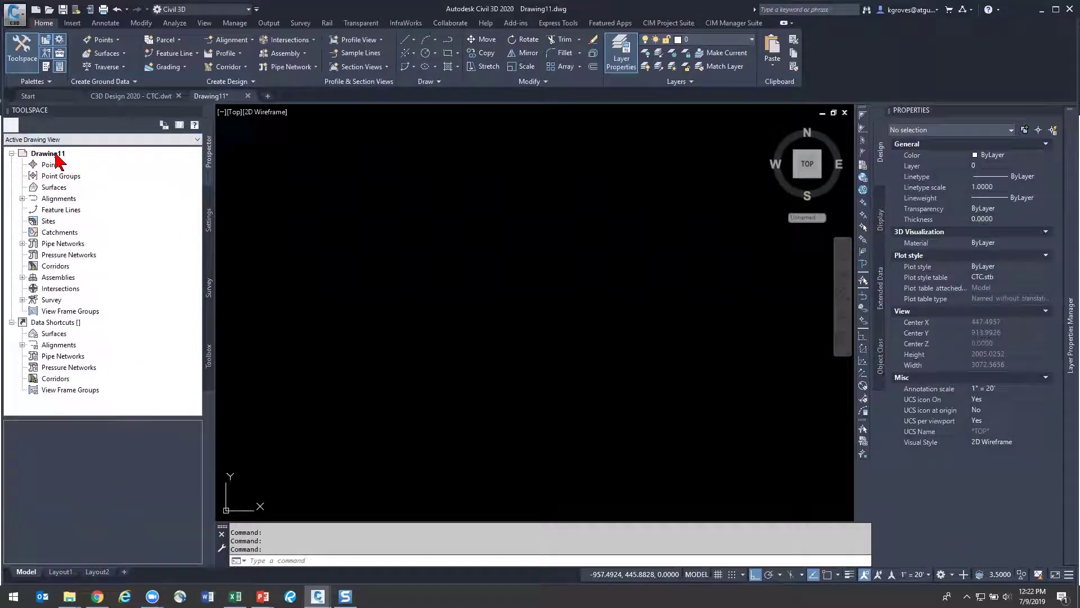
{"action": "left_click", "coordinate": [22, 244]}
{"action": "left_click", "coordinate": [33, 255]}
{"action": "right_click", "coordinate": [86, 279]}
{"action": "left_click", "coordinate": [118, 302]}
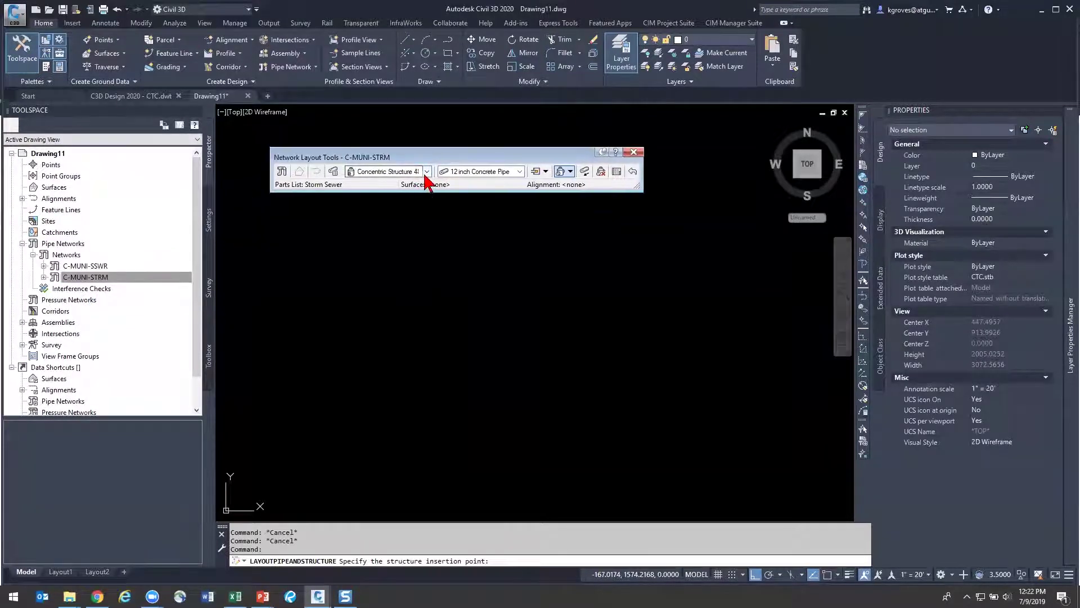
Try to lay out two concentric structures joined by a 12 inch Concrete Pipe with a distance of 100
{"action": "left_click", "coordinate": [427, 172]}
{"action": "left_click", "coordinate": [431, 193]}
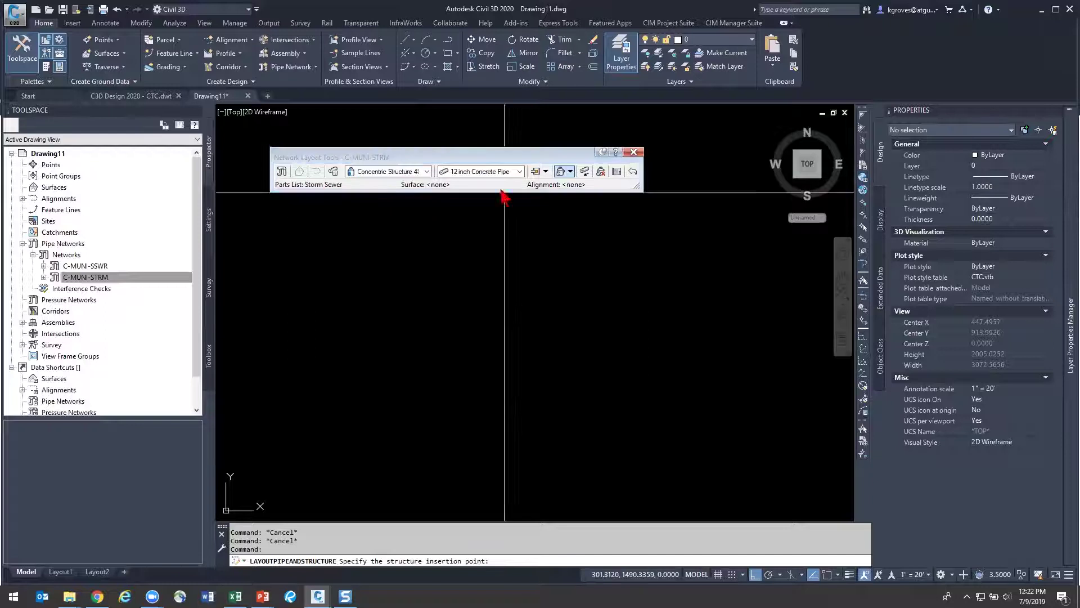
{"action": "left_click", "coordinate": [560, 172]}
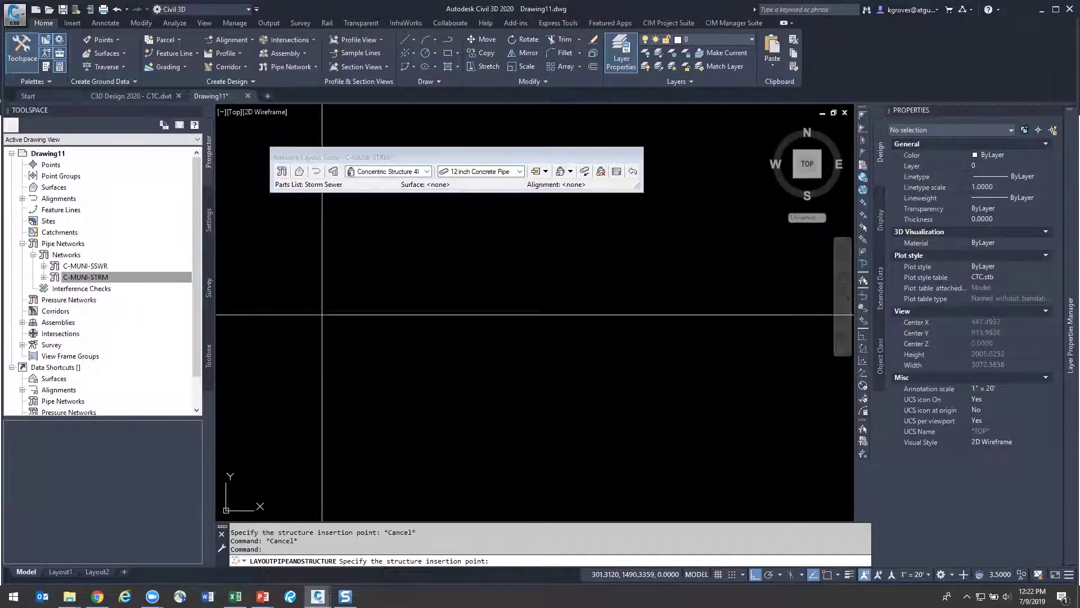
{"action": "left_click", "coordinate": [317, 337]}
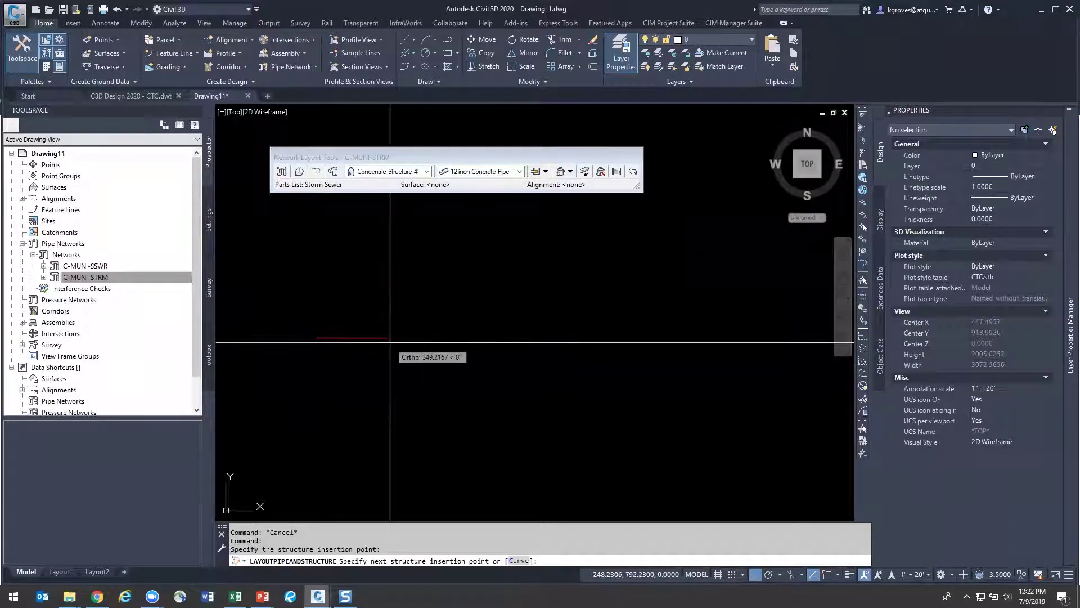
{"action": "type", "text": "100"}
{"action": "key", "text": "Return"}
{"action": "scroll", "coordinate": [337, 349], "scroll_direction": "up", "scroll_amount": 8}
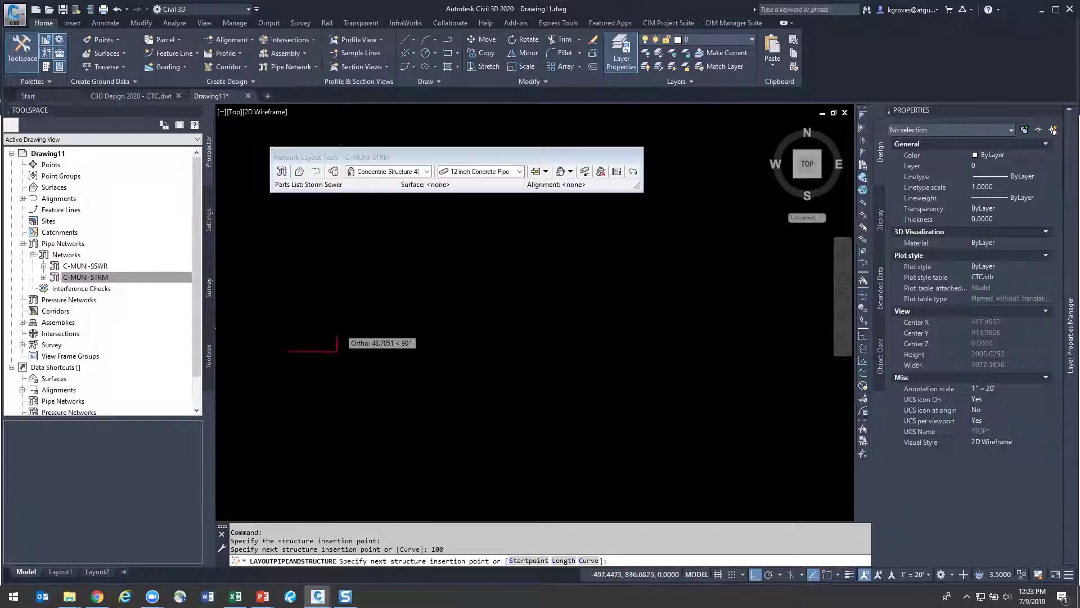
{"action": "key", "text": "Escape"}
{"action": "key", "text": "ctrl+z"}
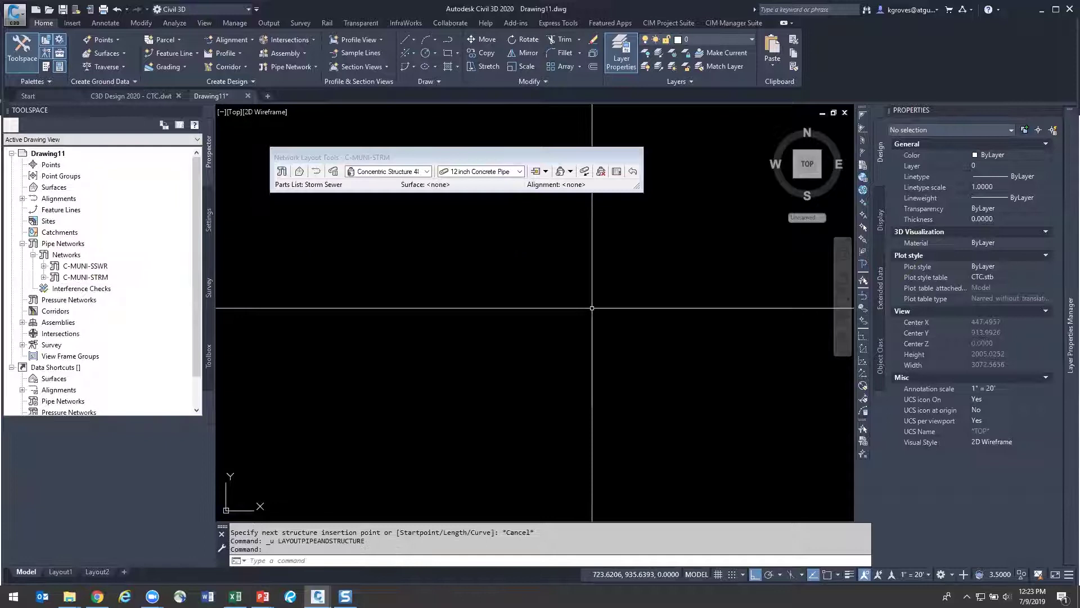
Clear the *MUNI* search from the layer list to list all layers of the drawing
{"action": "mouse_move", "coordinate": [1066, 216]}
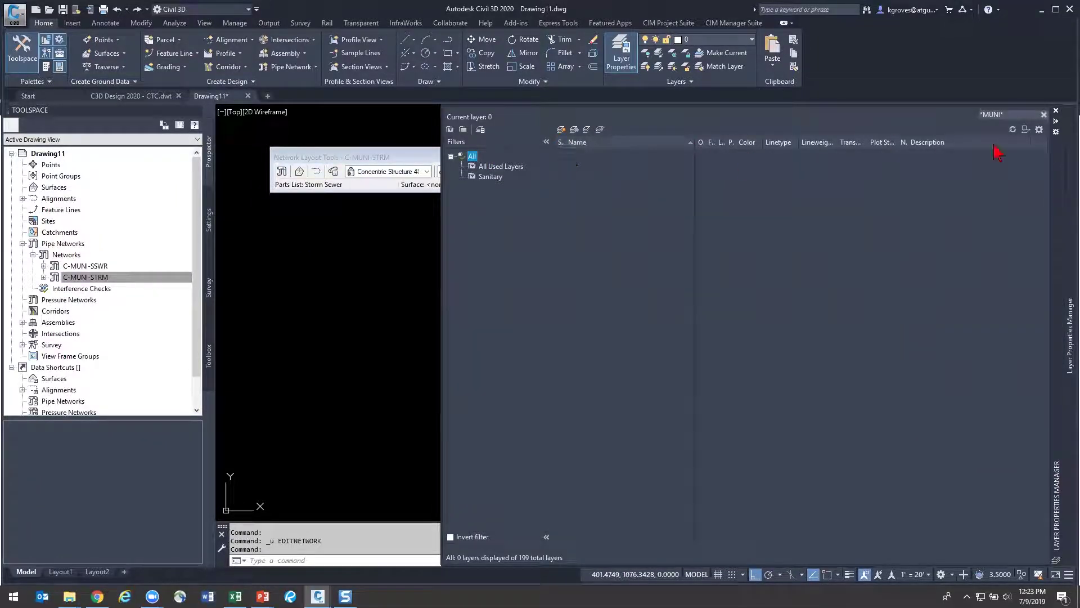
{"action": "left_click", "coordinate": [1044, 115]}
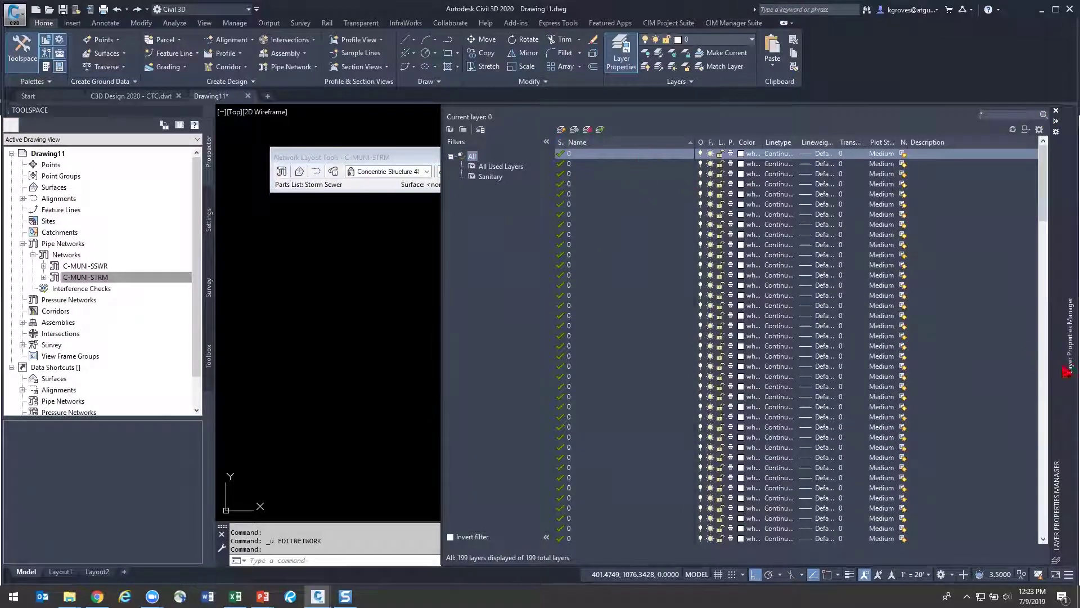
{"action": "left_click_drag", "start_coordinate": [1045, 198], "coordinate": [1045, 241]}
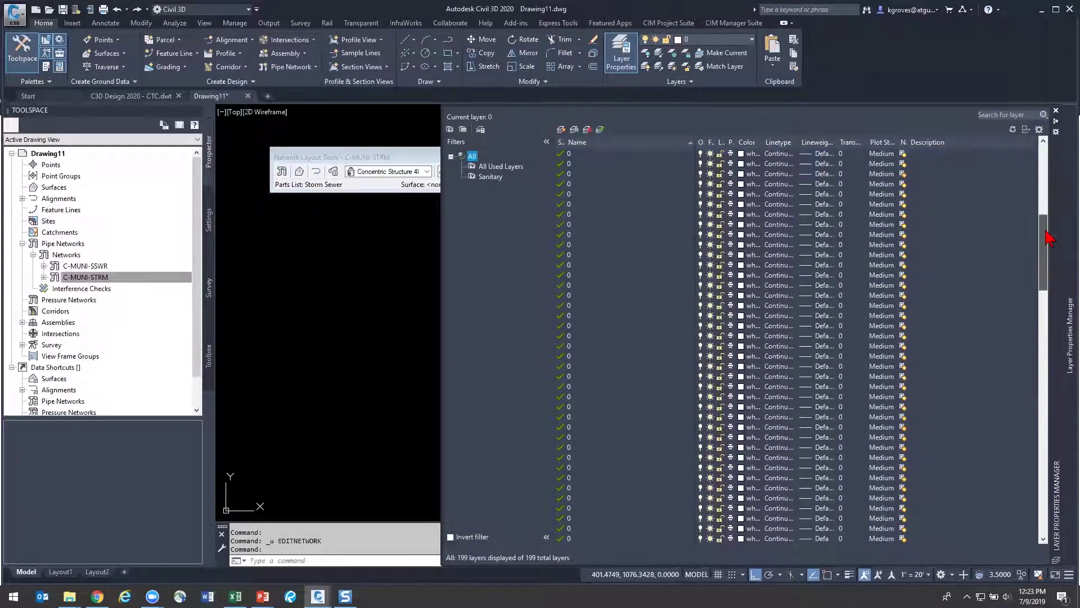
{"action": "left_click", "coordinate": [626, 286]}
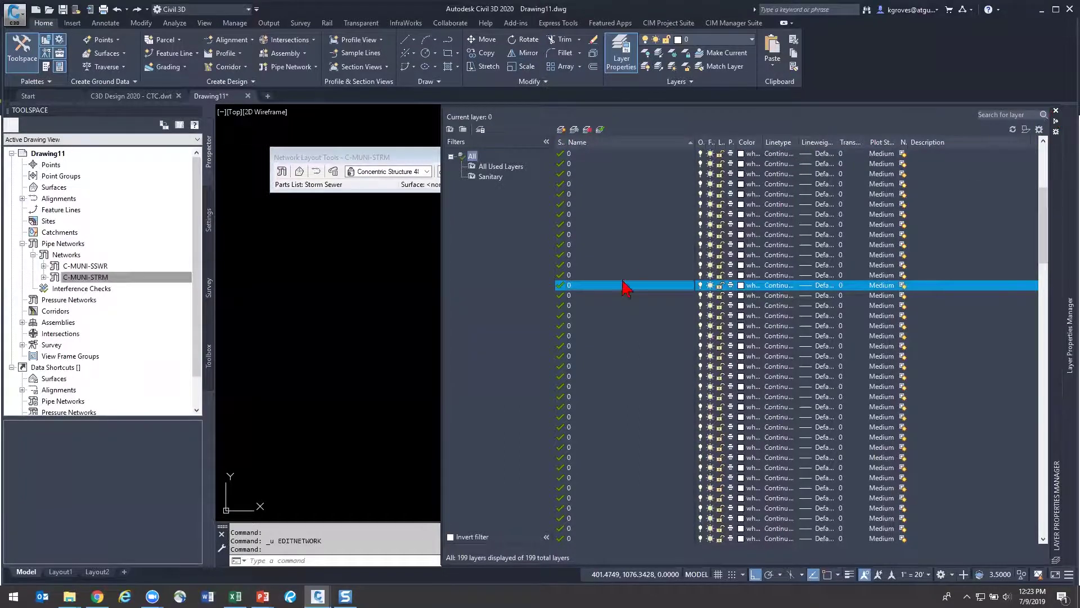
{"action": "key", "text": "Return"}
{"action": "key", "text": "Escape"}
{"action": "type", "text": "L"}
{"action": "key", "text": "Return"}
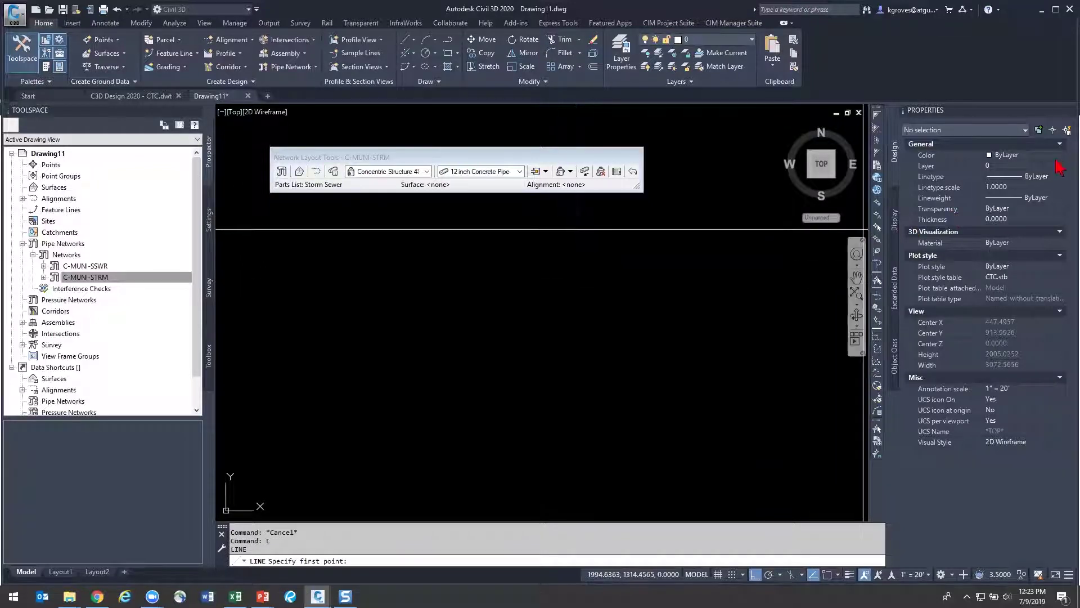
{"action": "key", "text": "Escape"}
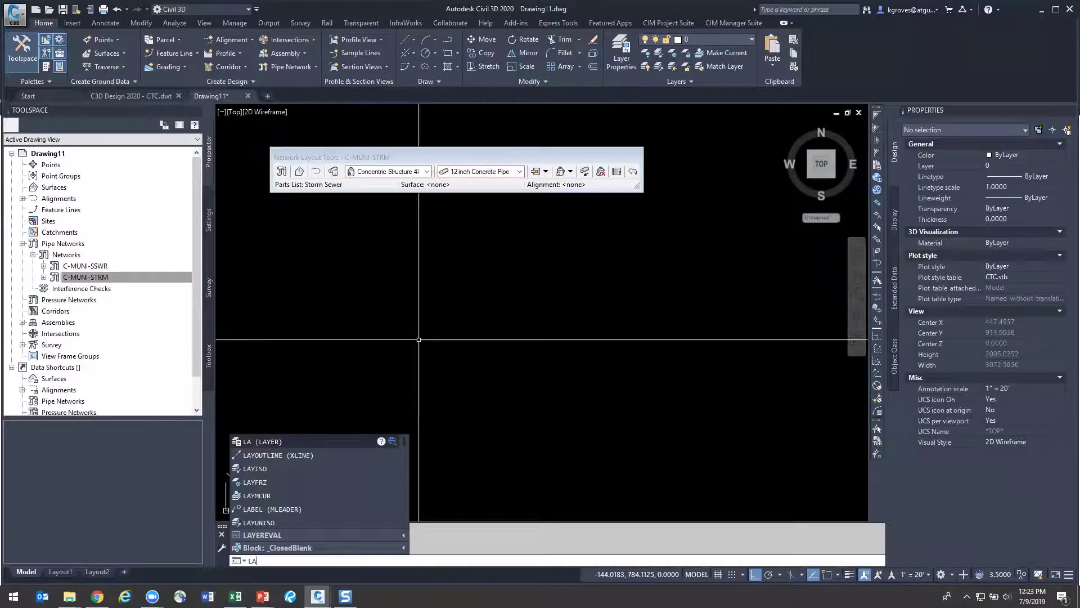
Set the color of the -PIPE, -PROF and -STRC layers to 80 in the docked layer manager
{"action": "type", "text": "LA"}
{"action": "key", "text": "Return"}
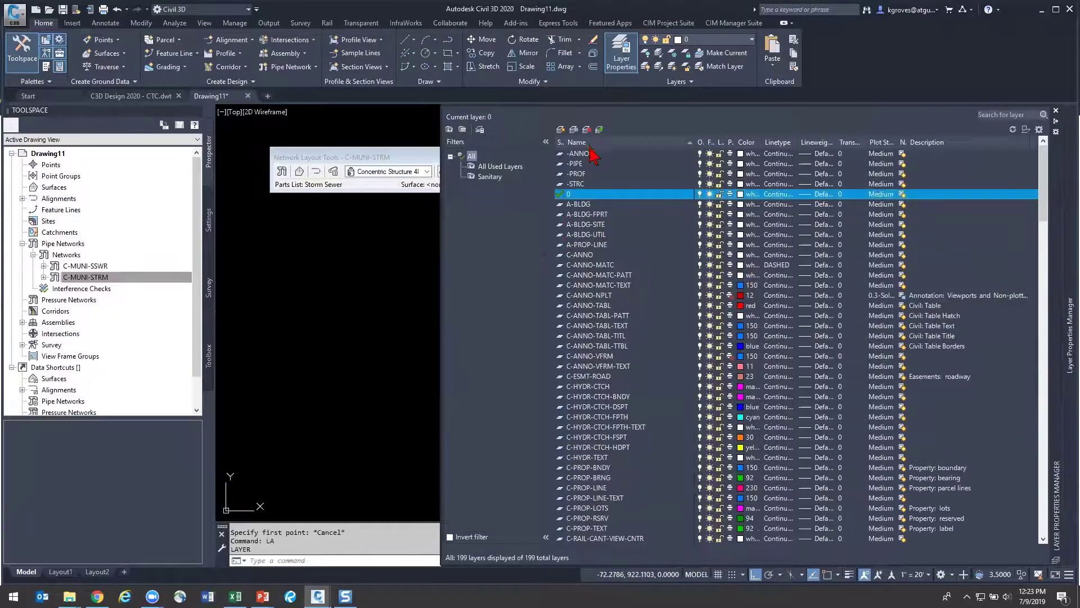
{"action": "left_click", "coordinate": [592, 163]}
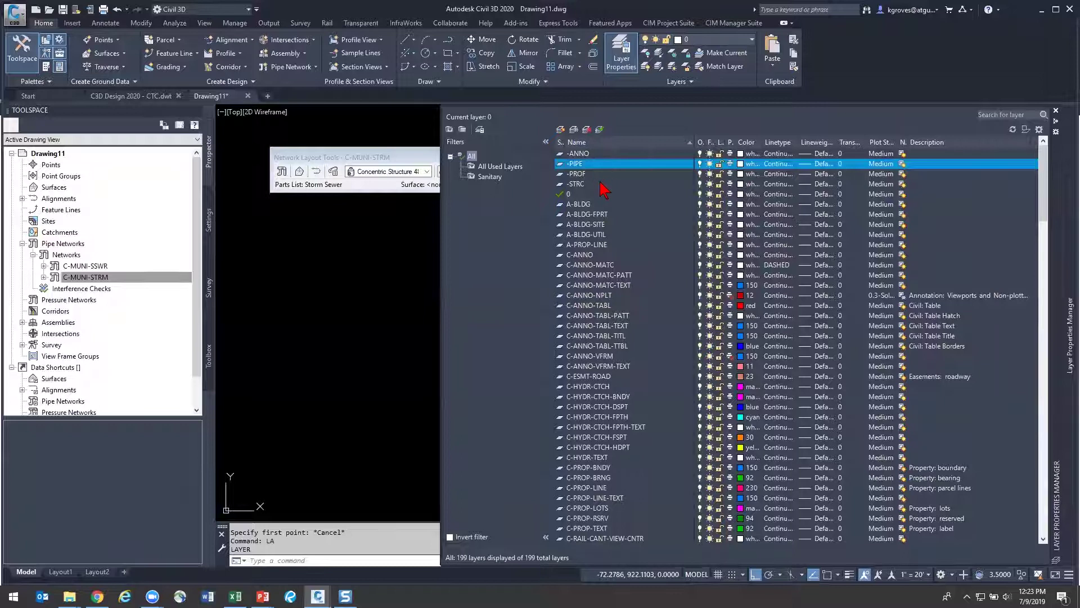
{"action": "left_click", "coordinate": [600, 184], "text": "shift"}
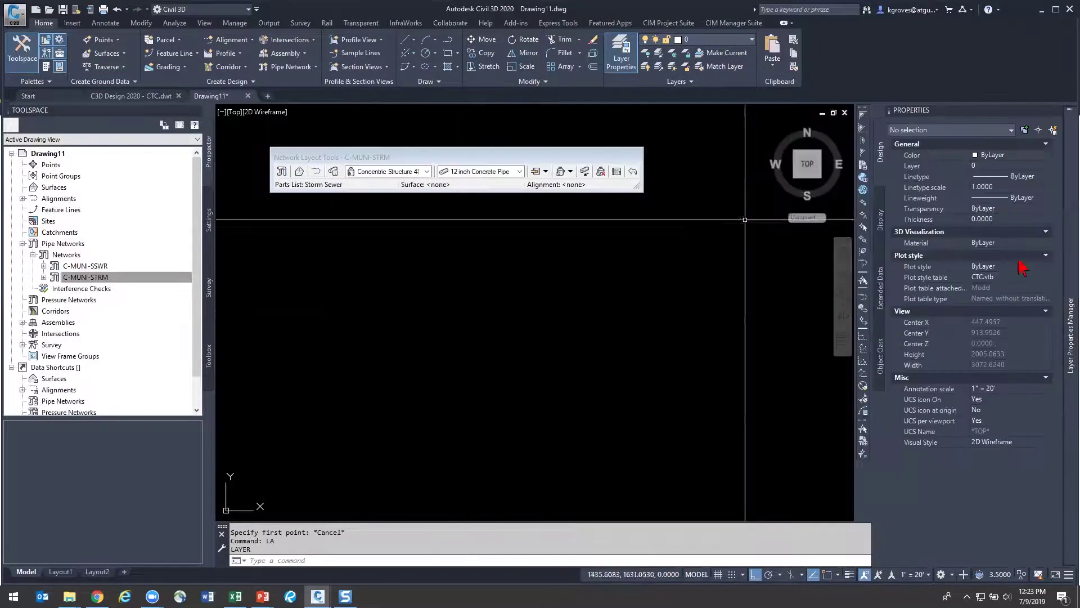
{"action": "mouse_move", "coordinate": [1058, 200]}
{"action": "left_click", "coordinate": [1057, 121]}
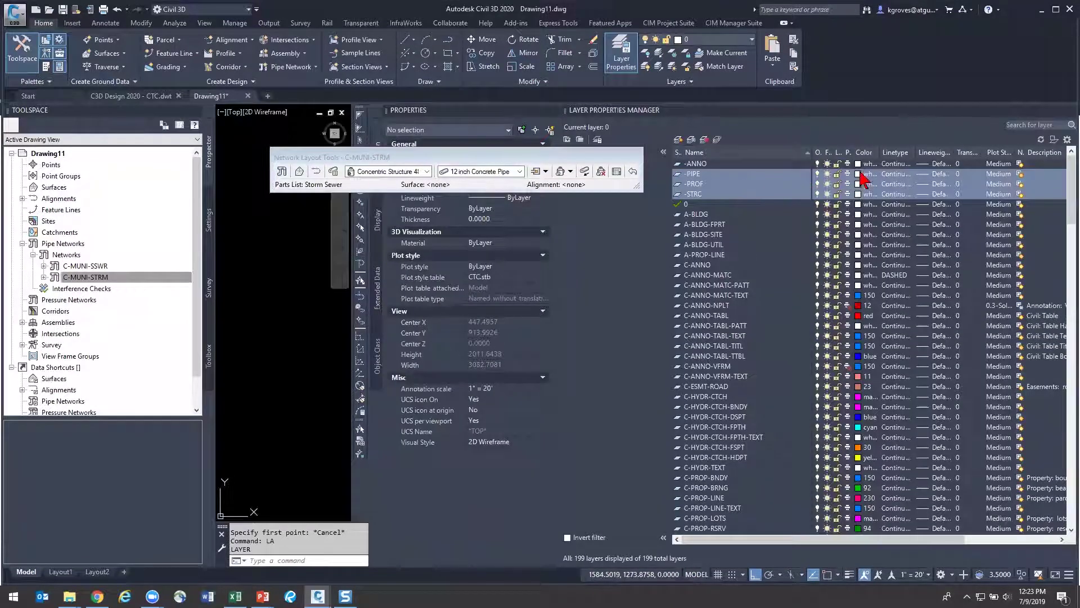
{"action": "left_click", "coordinate": [858, 173]}
{"action": "left_click", "coordinate": [859, 174]}
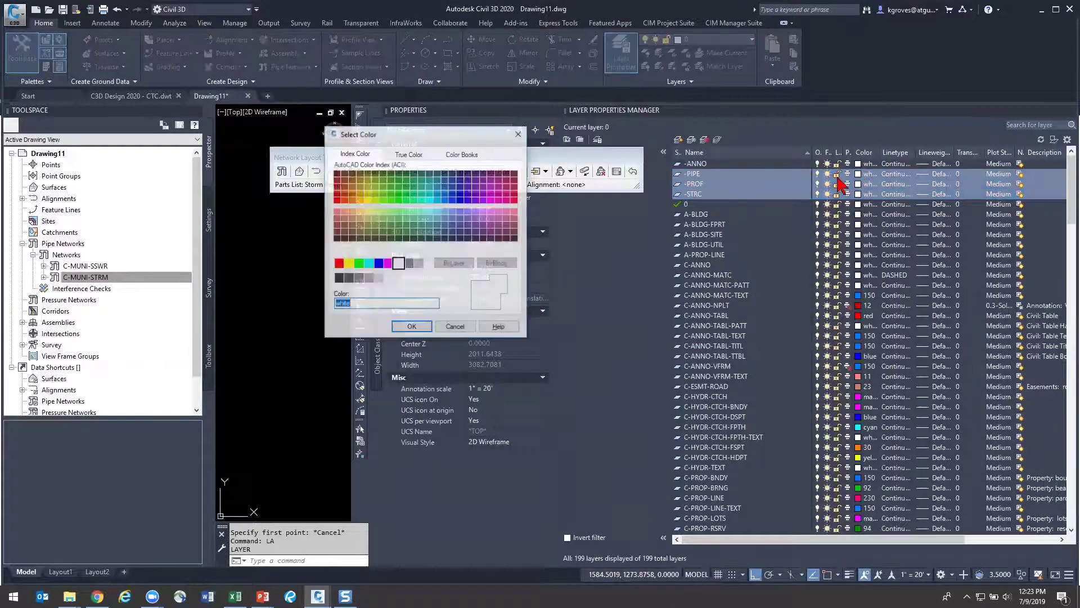
{"action": "left_click", "coordinate": [392, 200]}
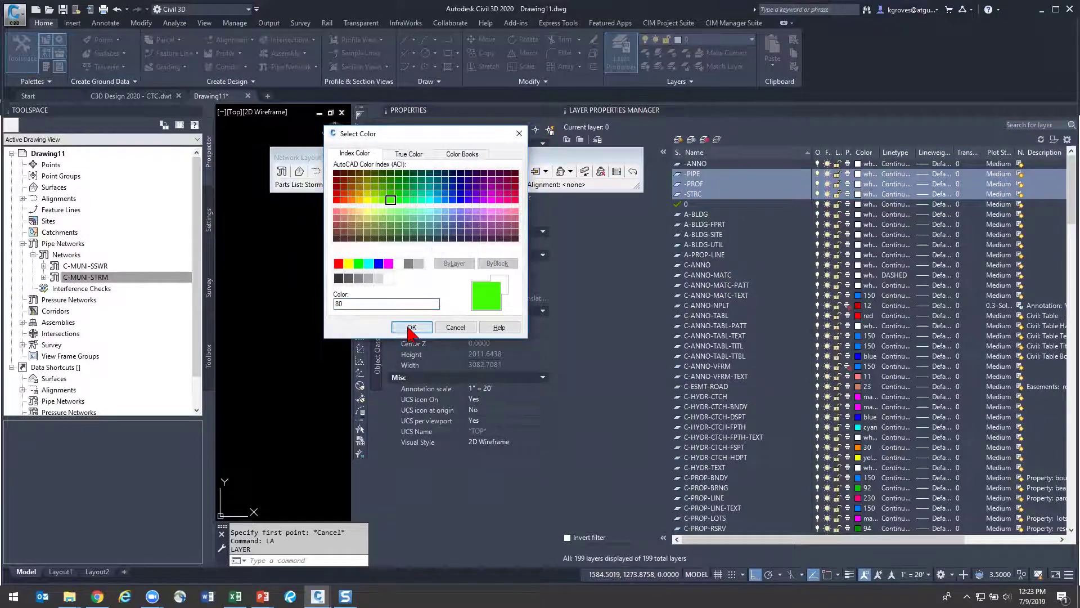
{"action": "left_click", "coordinate": [412, 327]}
Set the color of the -ANNO layer to yellow
{"action": "left_click", "coordinate": [753, 162]}
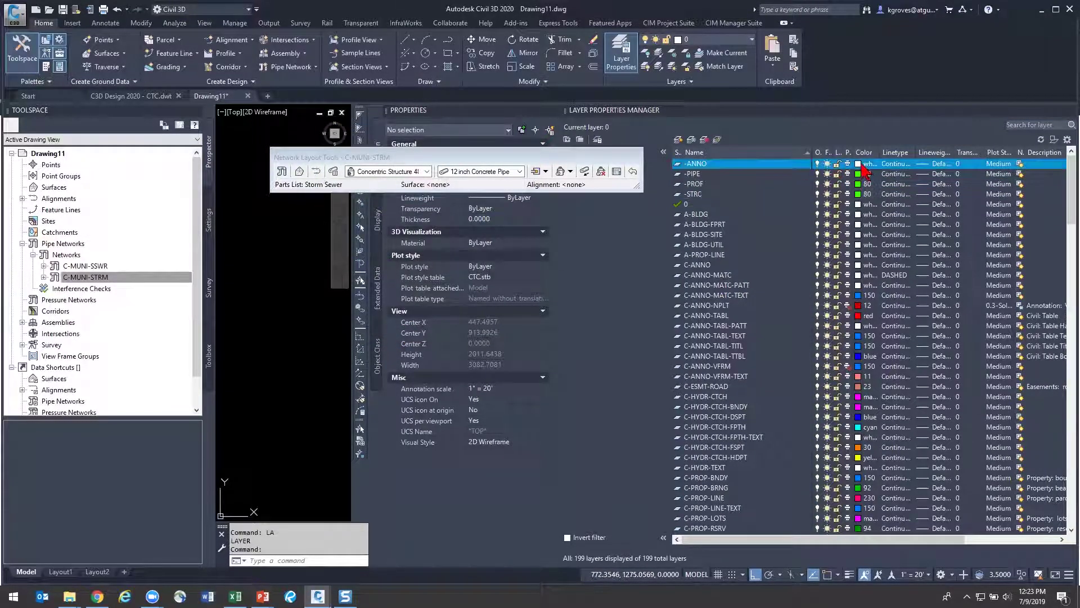
{"action": "left_click", "coordinate": [859, 163]}
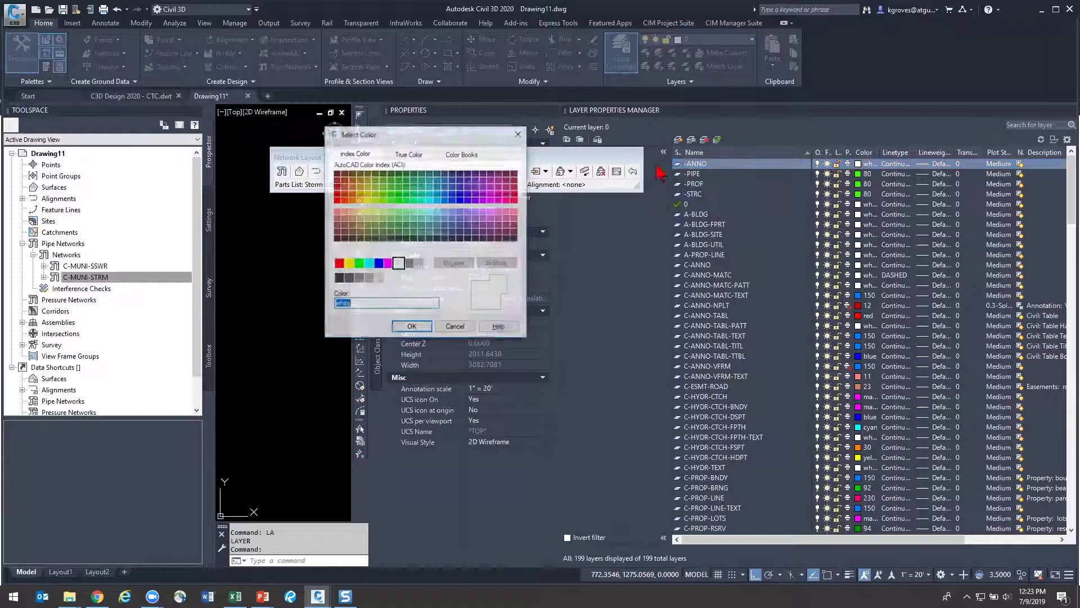
{"action": "left_click", "coordinate": [349, 264]}
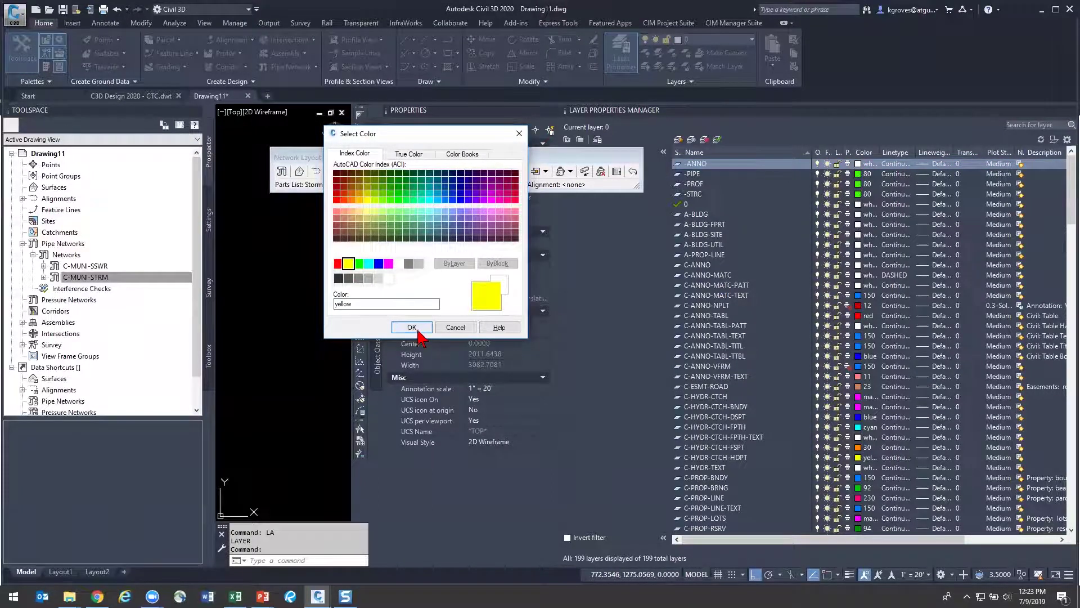
{"action": "key", "text": "Return"}
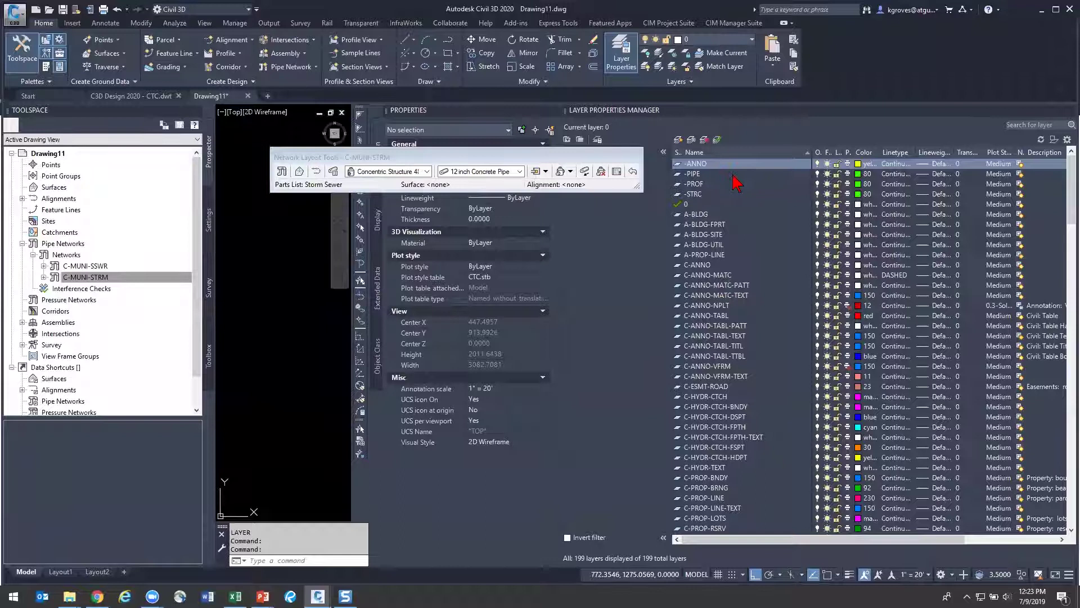
Assign the STORM linetype to the -PIPE layer and collapse the layer manager
{"action": "left_click", "coordinate": [707, 175]}
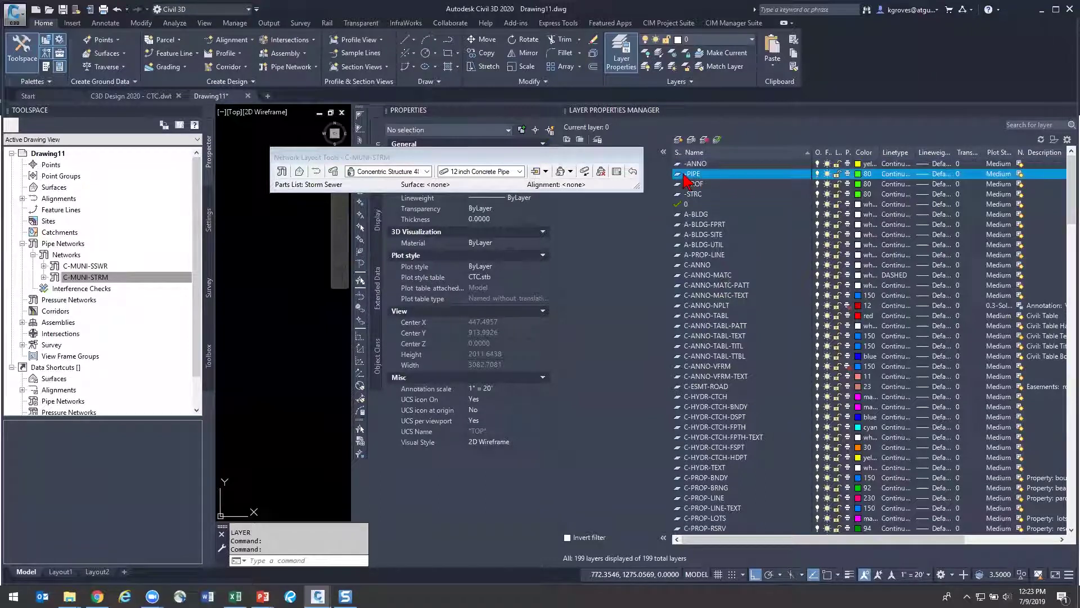
{"action": "left_click", "coordinate": [895, 174]}
{"action": "scroll", "coordinate": [542, 289], "scroll_direction": "down", "scroll_amount": 5}
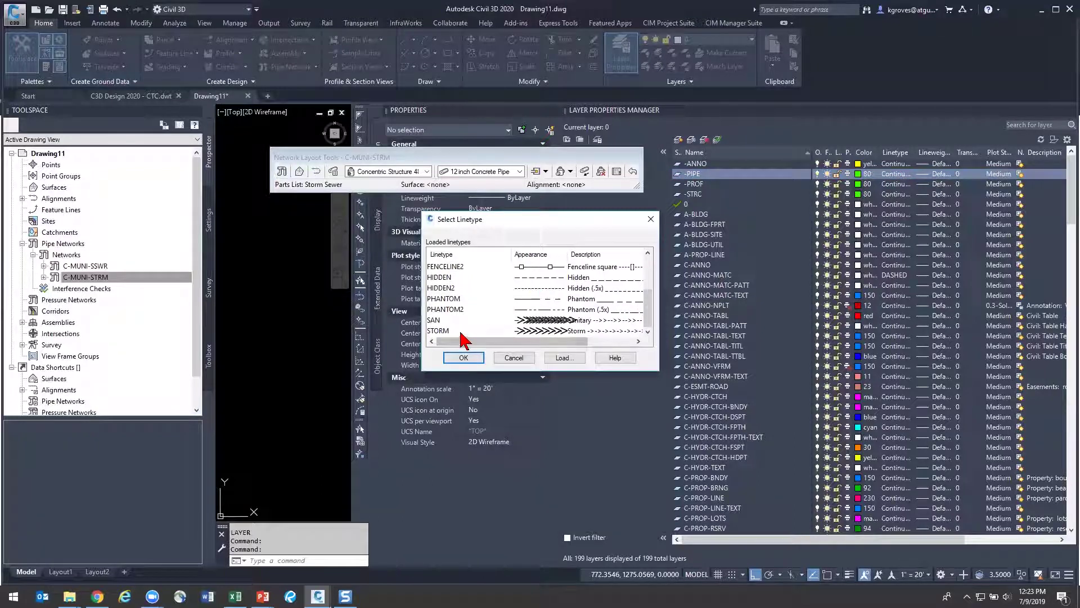
{"action": "left_click", "coordinate": [461, 331]}
{"action": "left_click", "coordinate": [467, 358]}
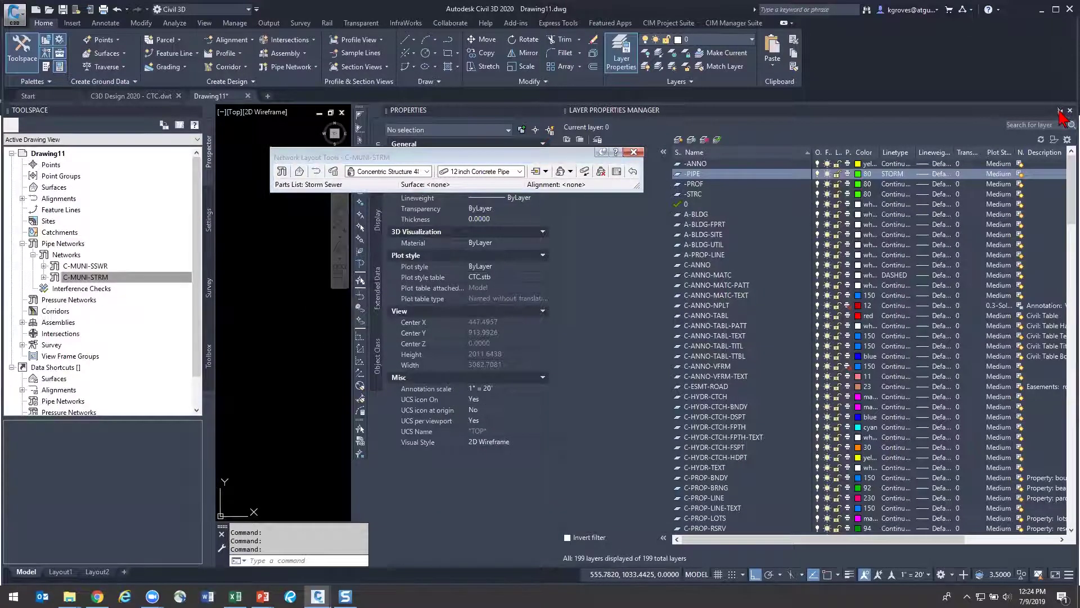
{"action": "left_click", "coordinate": [1060, 111]}
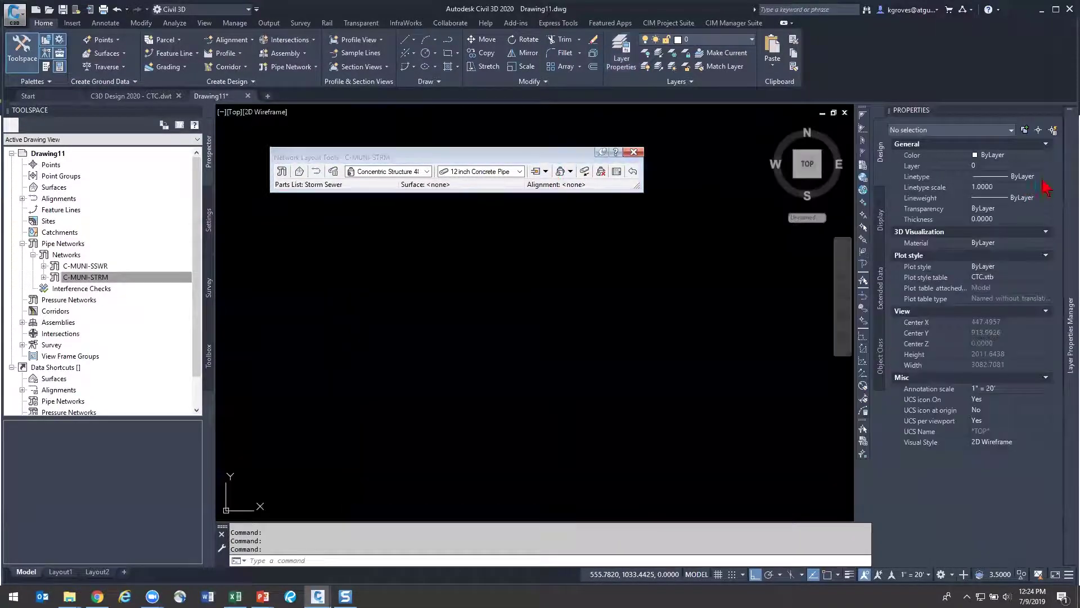
{"action": "mouse_move", "coordinate": [1065, 185]}
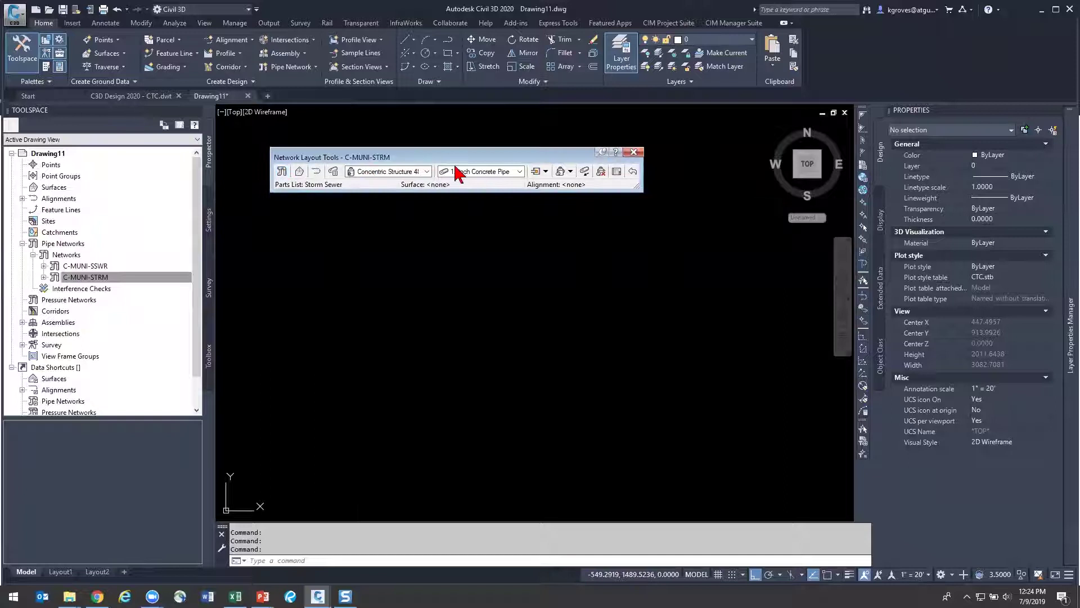
Lay out two concentric structures in C-MUNI-STRM joined by a horizontal 12 inch Concrete Pipe with a distance of 100
{"action": "left_click", "coordinate": [303, 328]}
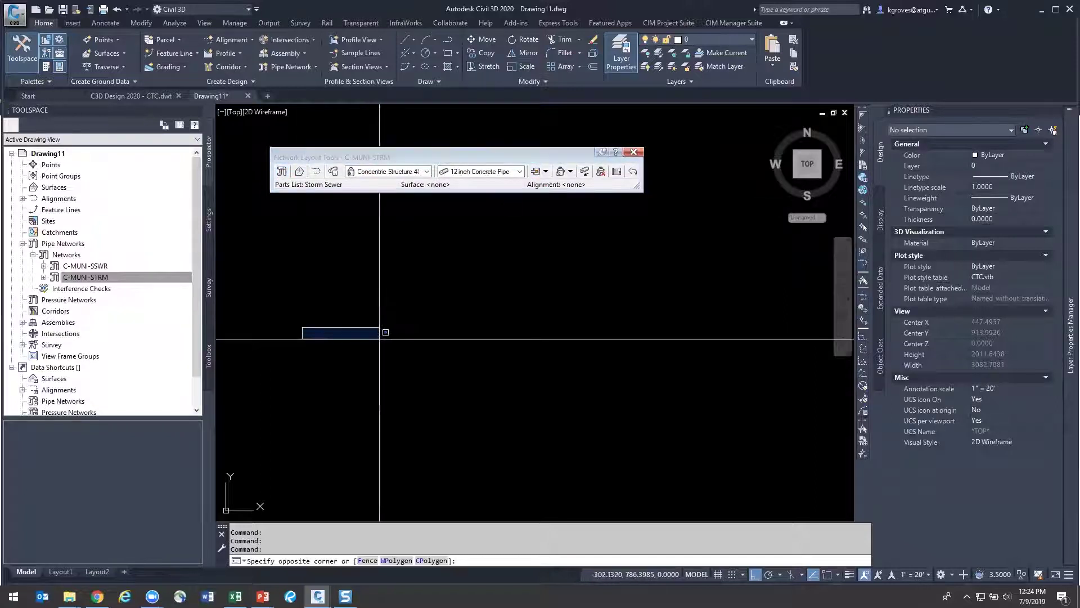
{"action": "key", "text": "Escape"}
{"action": "left_click", "coordinate": [561, 174]}
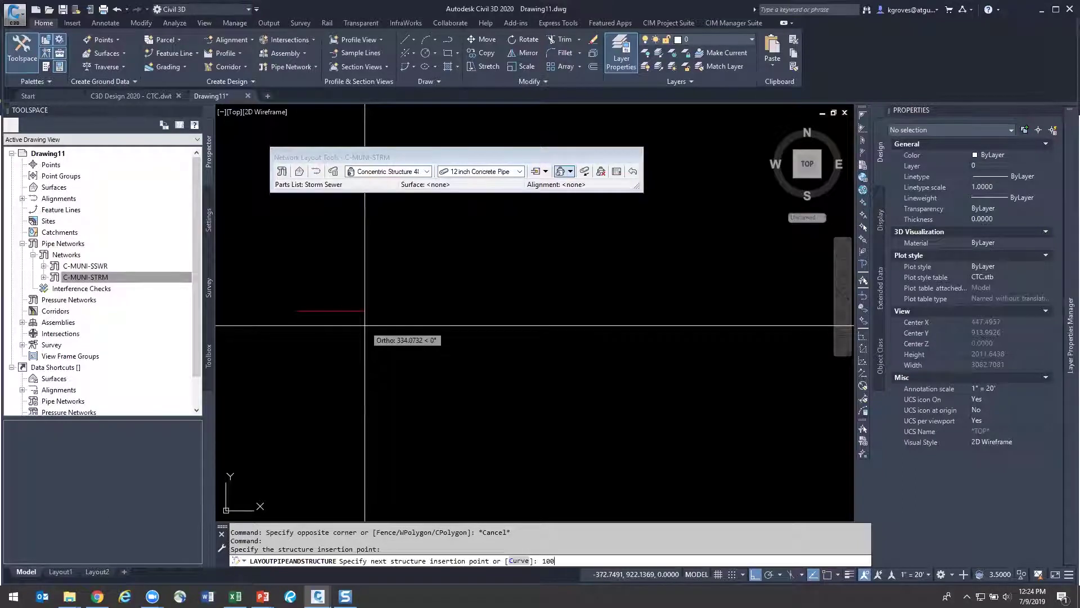
{"action": "type", "text": "100"}
{"action": "key", "text": "Return"}
{"action": "scroll", "coordinate": [308, 295], "scroll_direction": "up", "scroll_amount": 3}
Turn ortho off and extend the run diagonally downward with a 4 inch Corrugated HDPE Pipe to a 15 x 15 Rect Structure
{"action": "key", "text": "F8"}
{"action": "scroll", "coordinate": [571, 338], "scroll_direction": "up", "scroll_amount": 2}
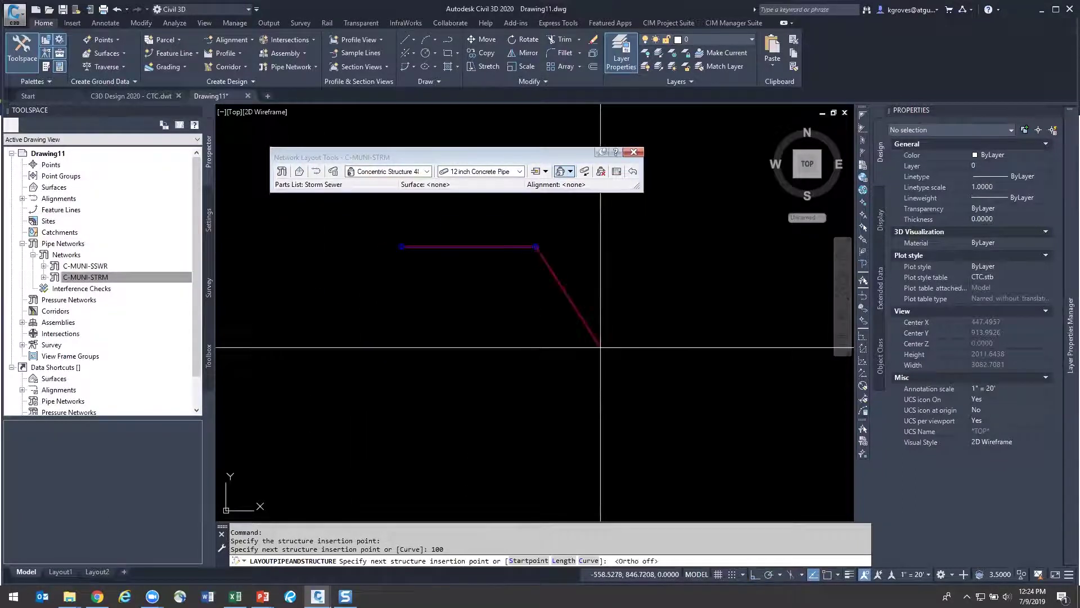
{"action": "left_click", "coordinate": [427, 171]}
{"action": "left_click", "coordinate": [456, 224]}
{"action": "left_click", "coordinate": [457, 232]}
{"action": "left_click", "coordinate": [458, 172]}
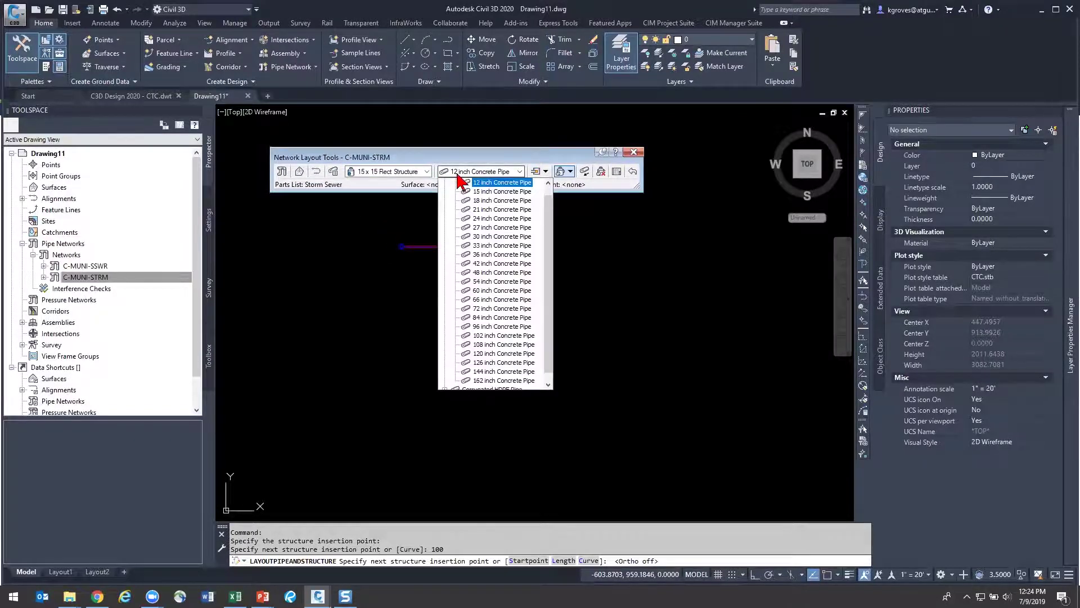
{"action": "scroll", "coordinate": [457, 186], "scroll_direction": "up", "scroll_amount": 1}
{"action": "left_click", "coordinate": [444, 182]}
{"action": "double_click", "coordinate": [449, 192]}
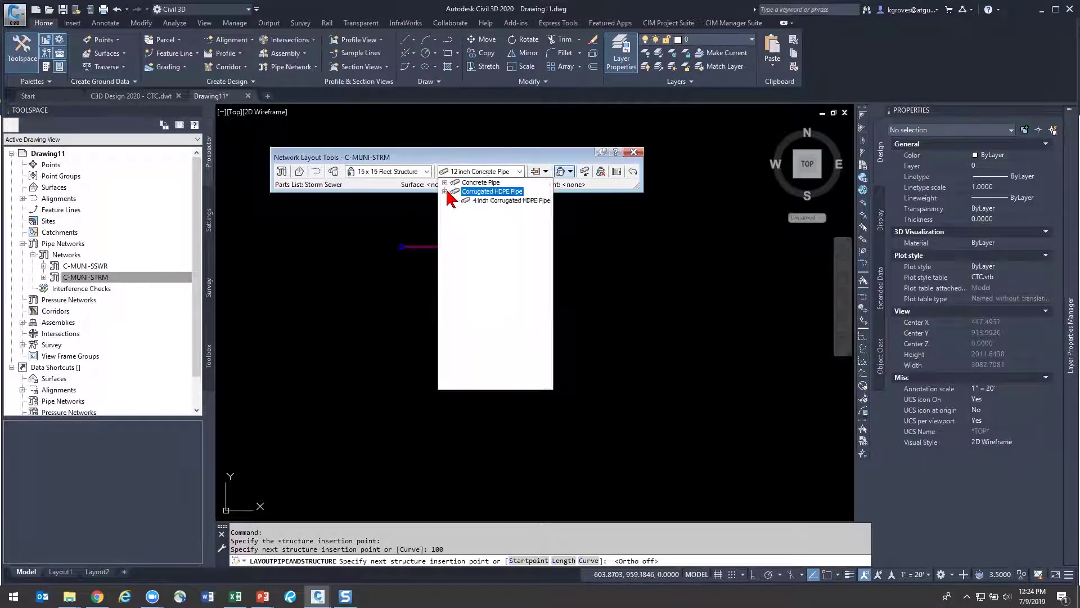
{"action": "left_click", "coordinate": [483, 201]}
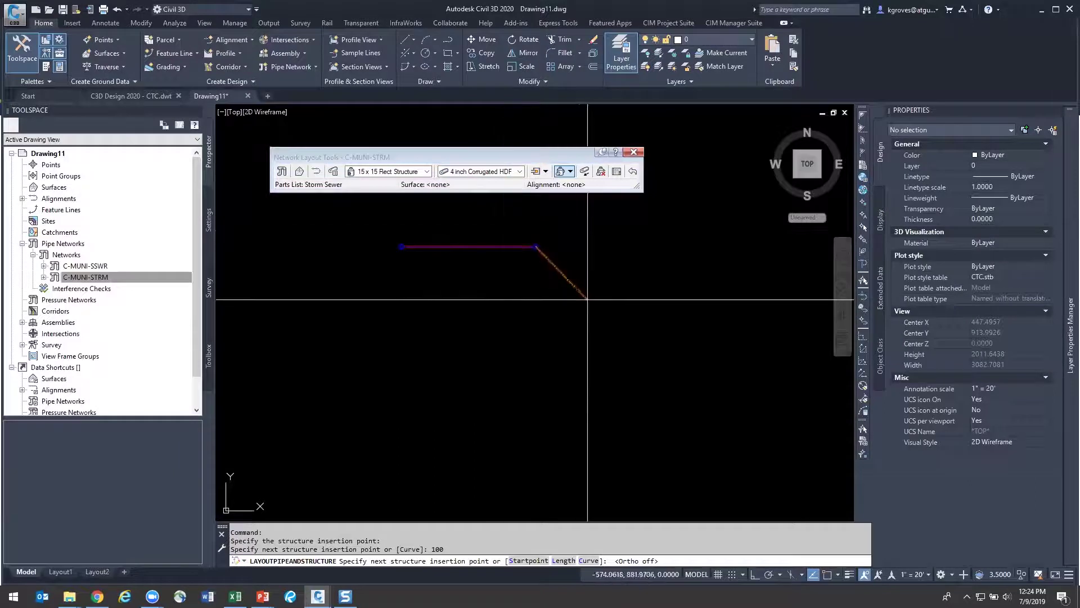
{"action": "left_click", "coordinate": [599, 304]}
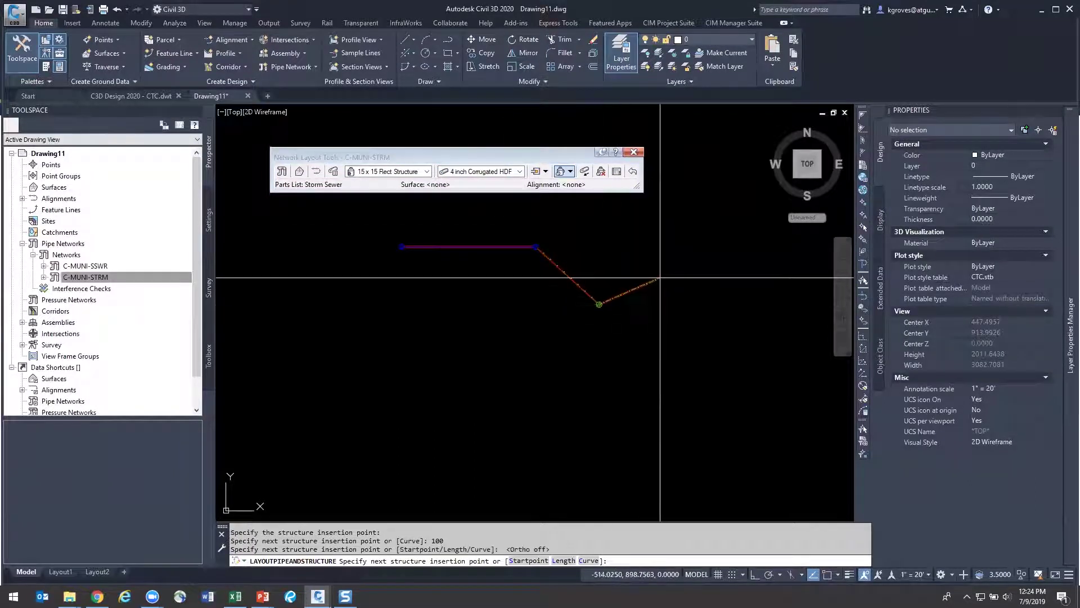
{"action": "key", "text": "Return"}
{"action": "key", "text": "Escape"}
Examine the new pipes and structures up close and check the properties of the horizontal concrete pipe
{"action": "scroll", "coordinate": [519, 116], "scroll_direction": "up", "scroll_amount": 10}
{"action": "middle_click_drag", "start_coordinate": [555, 214], "coordinate": [502, 300]}
{"action": "scroll", "coordinate": [503, 299], "scroll_direction": "down", "scroll_amount": 5}
{"action": "mouse_move", "coordinate": [475, 410]}
{"action": "middle_mouse_down"}
{"action": "mouse_move", "coordinate": [593, 438]}
{"action": "mouse_move", "coordinate": [576, 277]}
{"action": "middle_mouse_up"}
{"action": "middle_click_drag", "start_coordinate": [563, 352], "coordinate": [552, 369]}
{"action": "scroll", "coordinate": [552, 369], "scroll_direction": "down", "scroll_amount": 2}
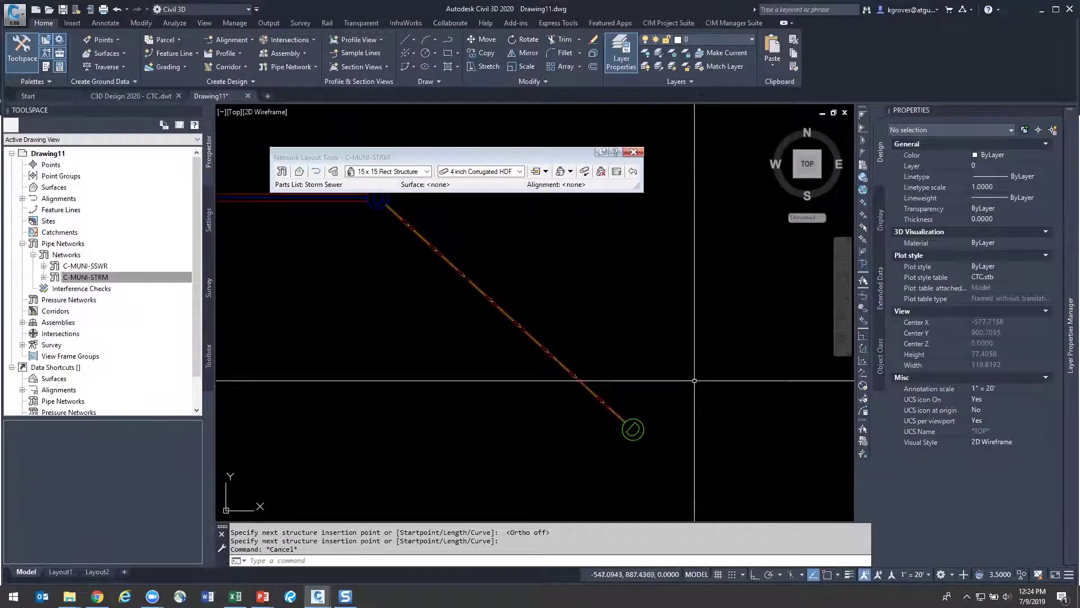
{"action": "mouse_move", "coordinate": [1067, 288]}
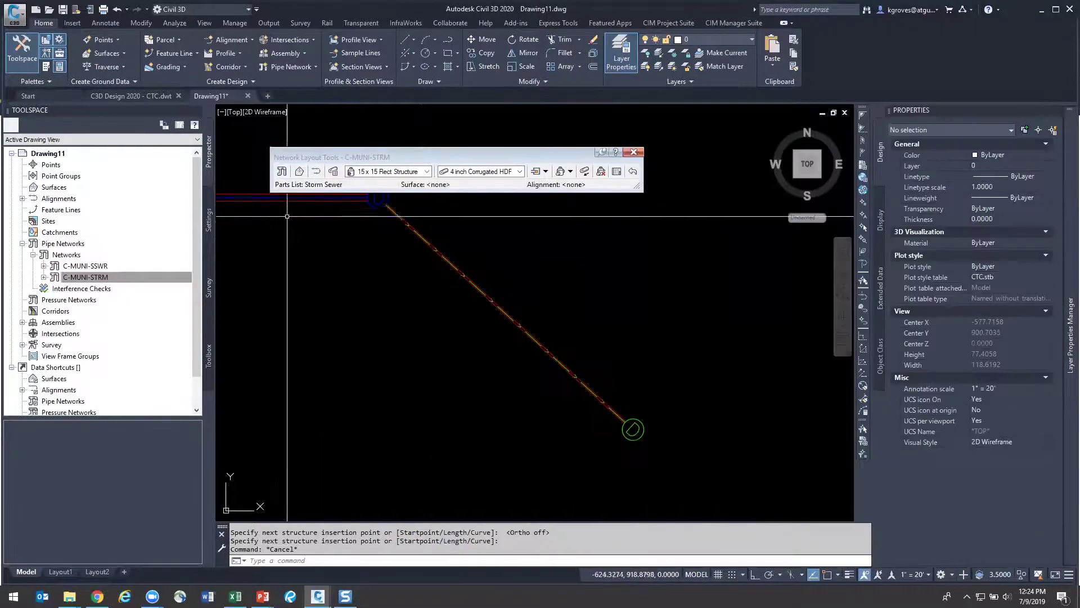
{"action": "middle_click_drag", "start_coordinate": [394, 225], "coordinate": [648, 310]}
{"action": "key", "text": "Escape"}
{"action": "scroll", "coordinate": [450, 287], "scroll_direction": "up", "scroll_amount": 3}
{"action": "left_click", "coordinate": [463, 279]}
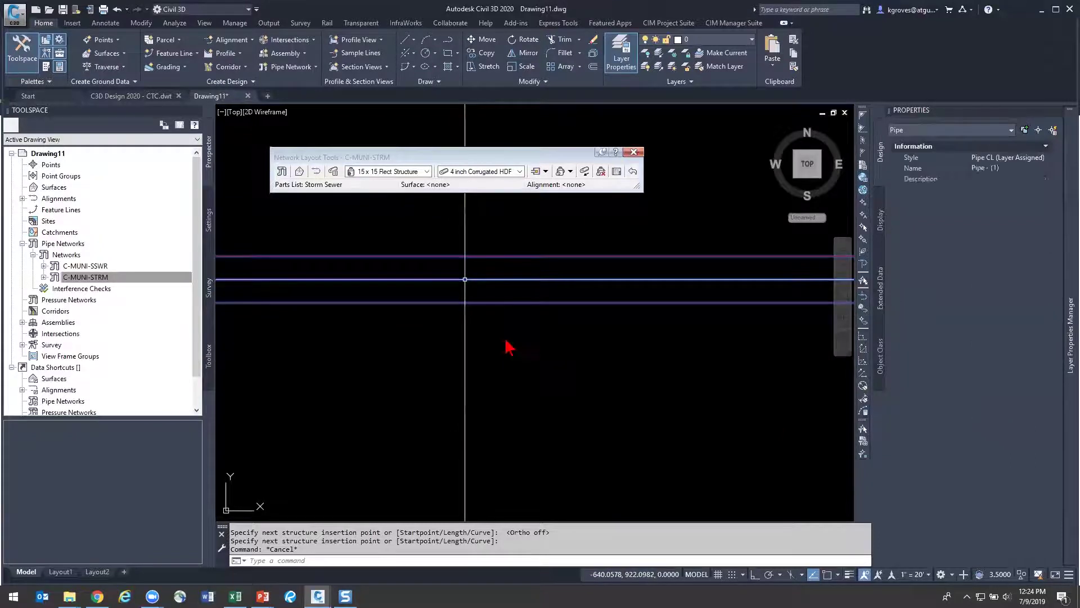
{"action": "scroll", "coordinate": [460, 359], "scroll_direction": "down", "scroll_amount": 3}
{"action": "scroll", "coordinate": [644, 313], "scroll_direction": "down", "scroll_amount": 4}
{"action": "key", "text": "Escape"}
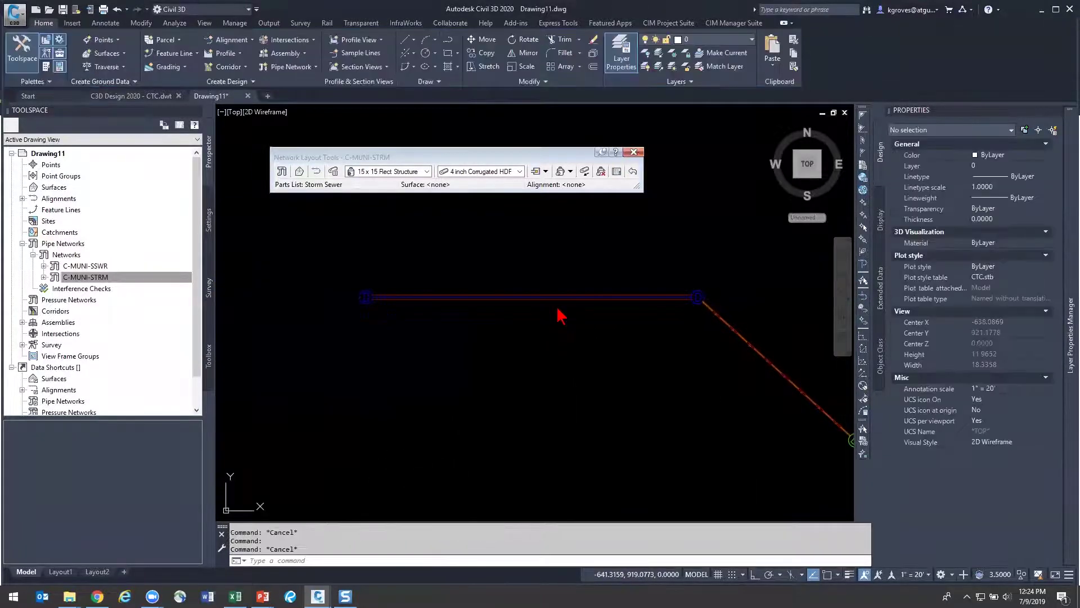
Filter the layer list by *STRM* and inspect the C-MUNI-STRM-PIPE and C-MUNI-STRM-STRC layers
{"action": "mouse_move", "coordinate": [1066, 265]}
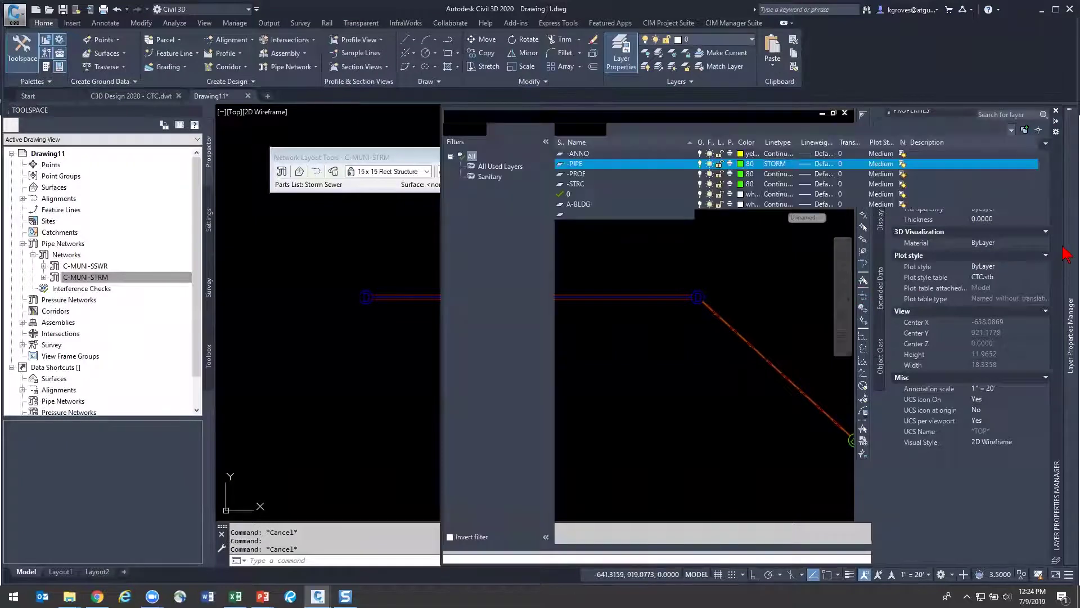
{"action": "left_click", "coordinate": [1016, 114]}
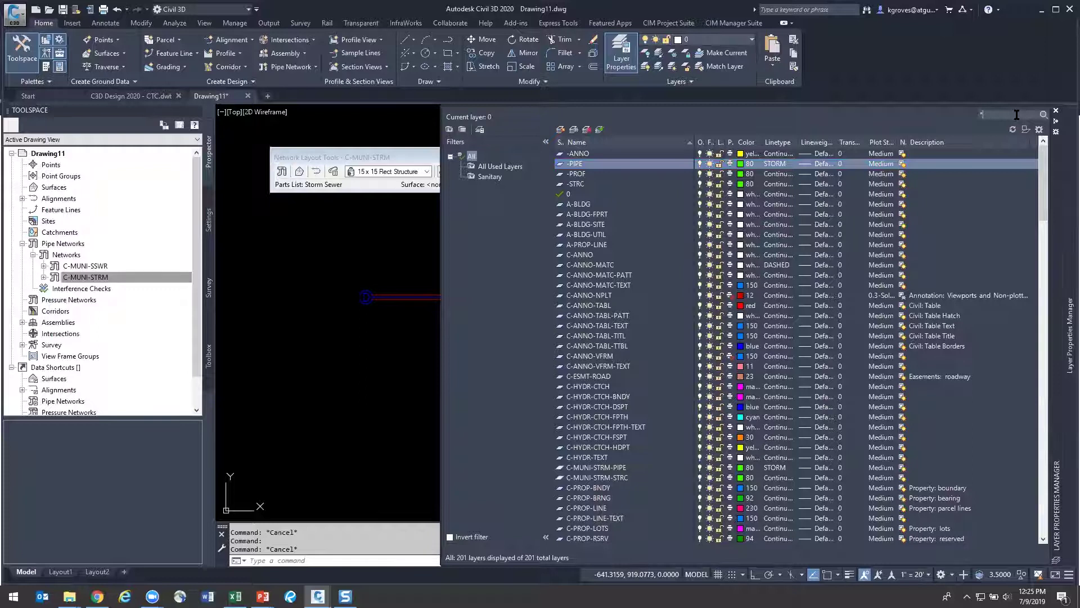
{"action": "type", "text": "*STRM*"}
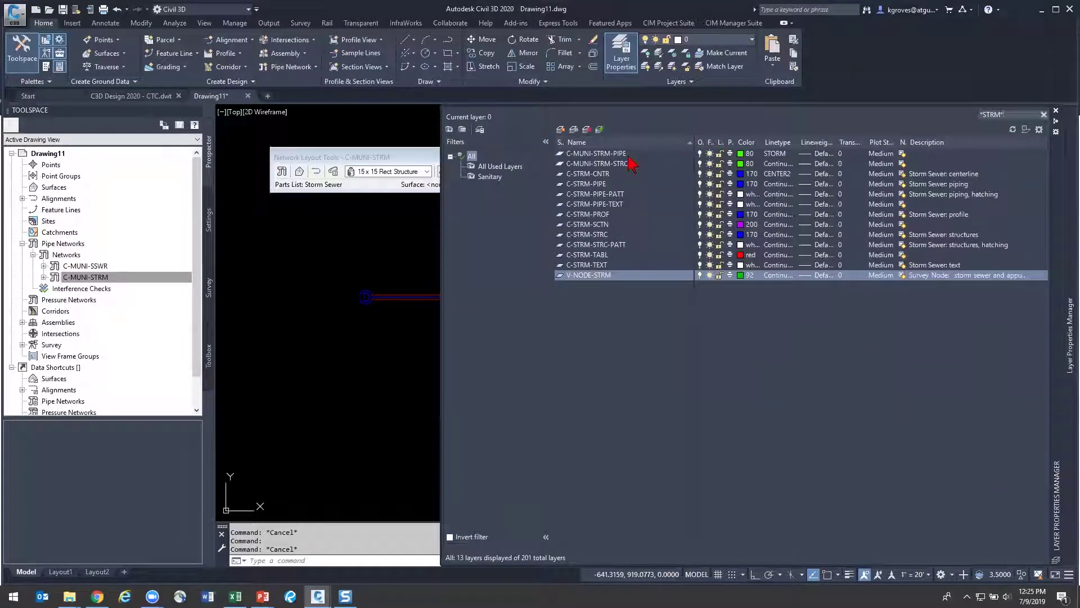
{"action": "left_click", "coordinate": [619, 175]}
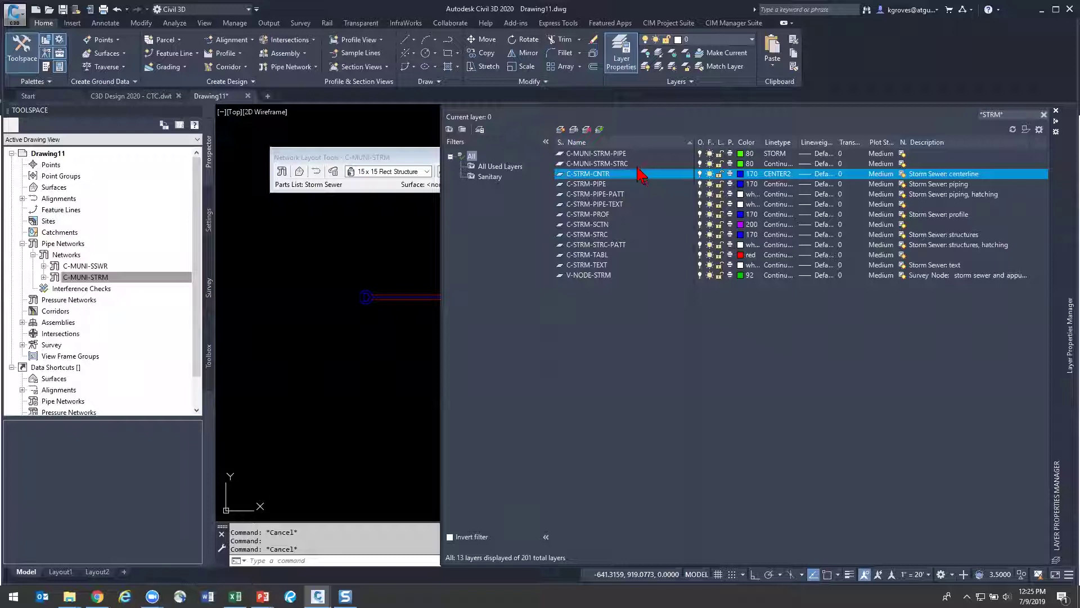
{"action": "left_click", "coordinate": [649, 153]}
{"action": "left_click", "coordinate": [645, 164]}
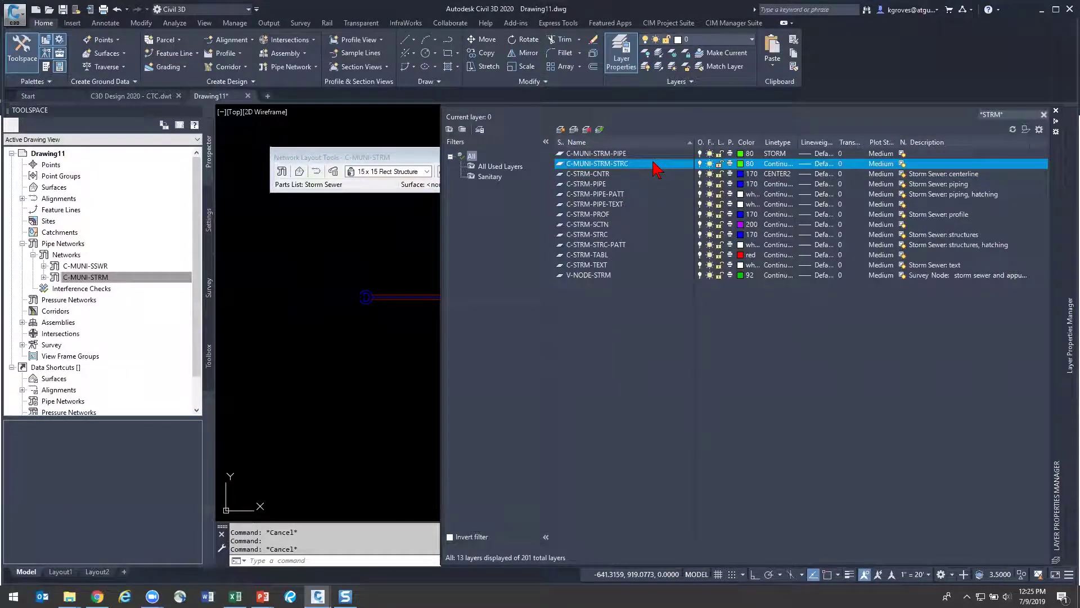
{"action": "left_click", "coordinate": [663, 153]}
{"action": "left_click", "coordinate": [664, 164]}
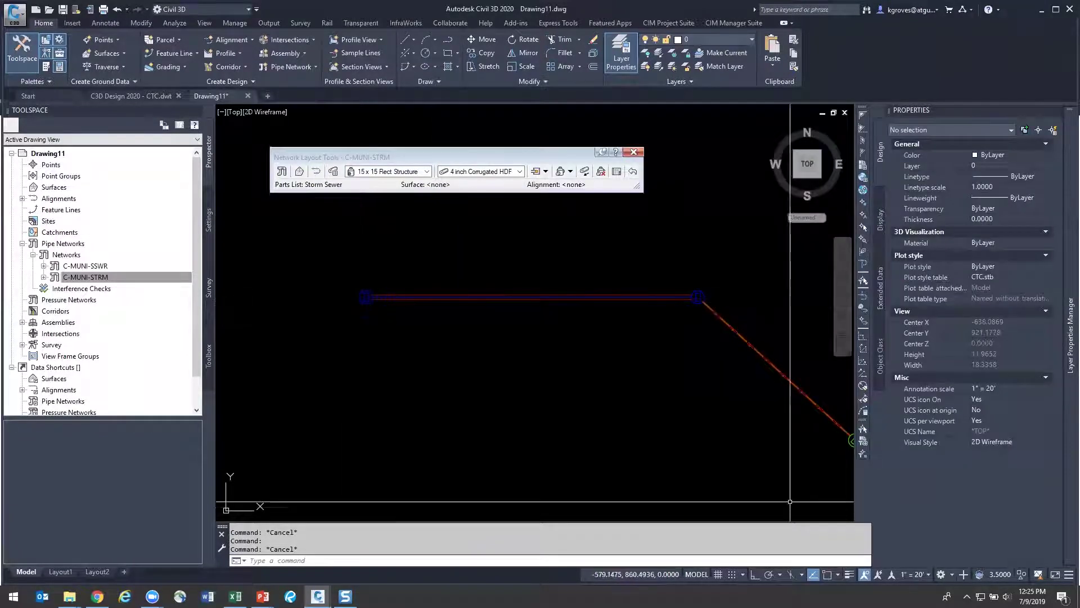
{"action": "middle_click_drag", "start_coordinate": [790, 500], "coordinate": [676, 447]}
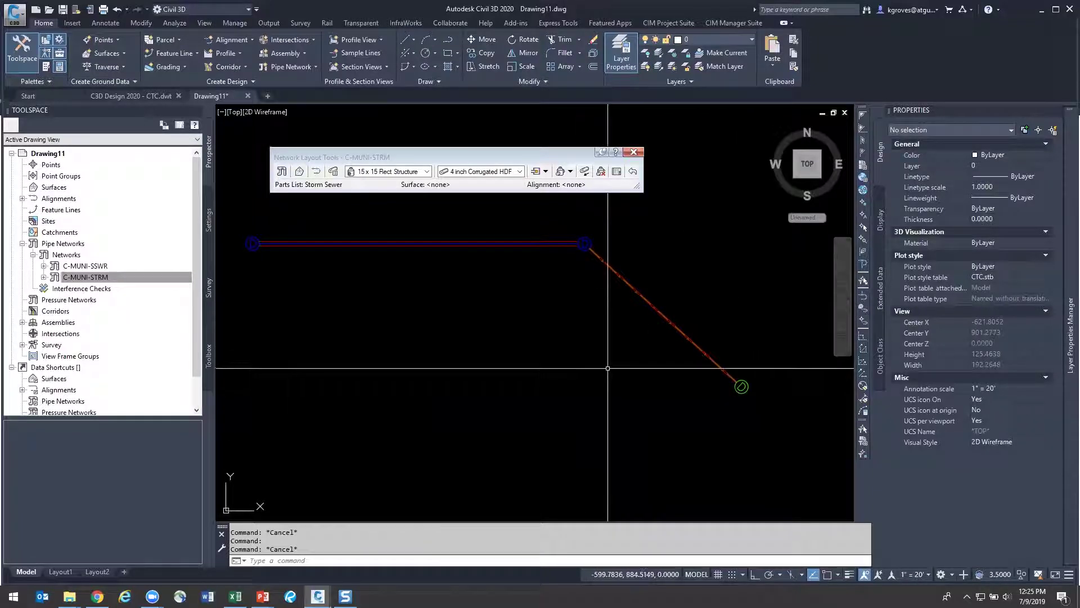
{"action": "middle_click_drag", "start_coordinate": [608, 369], "coordinate": [624, 376]}
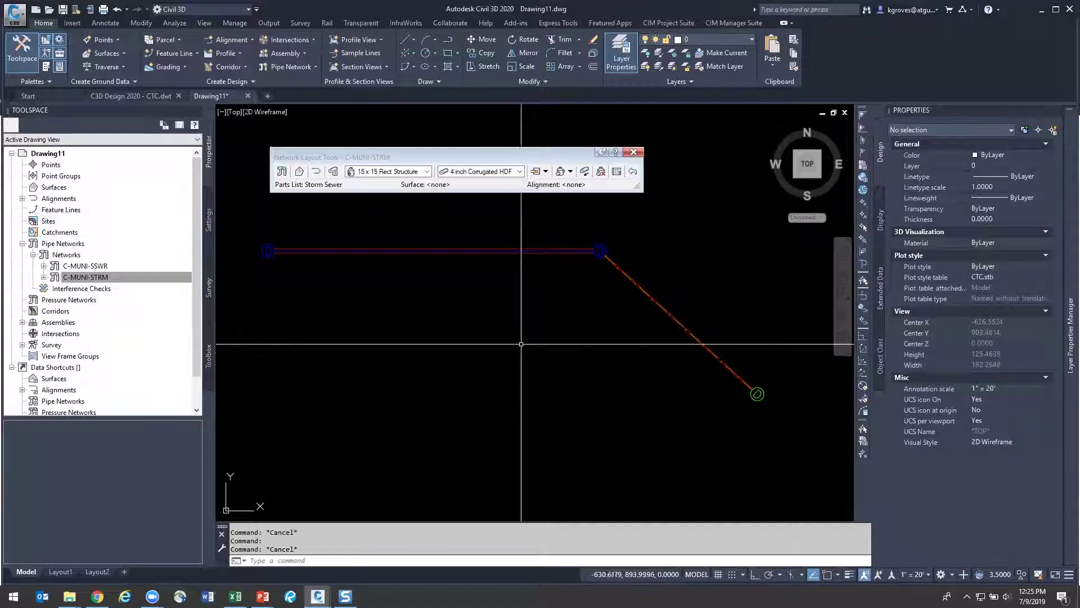
Review the plan display components and layers in the style of the 15 x 15 Rect Structure, leaving the style unedited
{"action": "left_click", "coordinate": [756, 394]}
{"action": "right_click", "coordinate": [647, 413]}
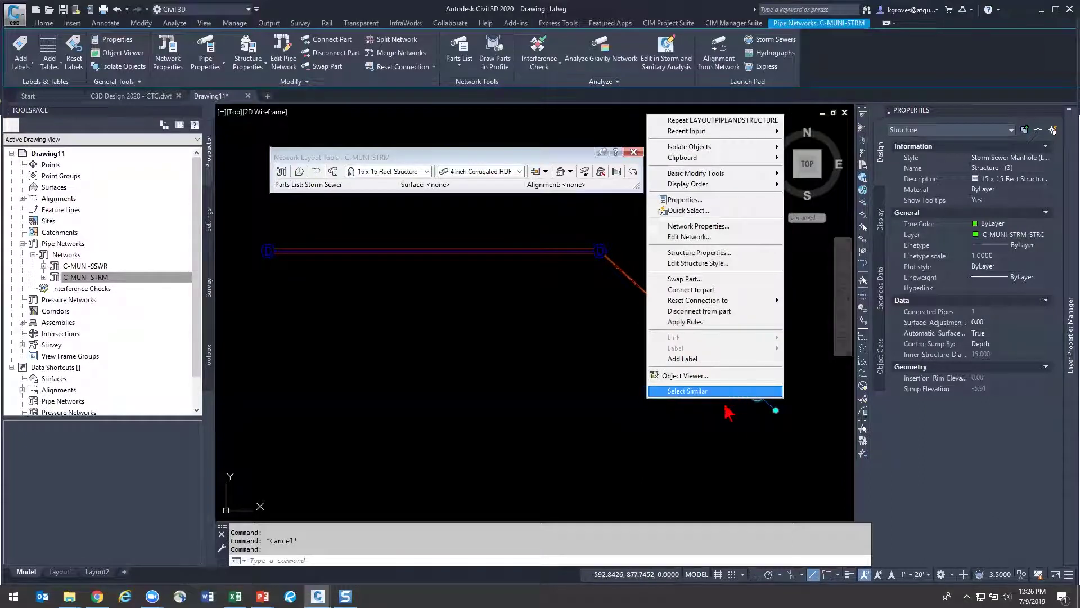
{"action": "left_click", "coordinate": [726, 254]}
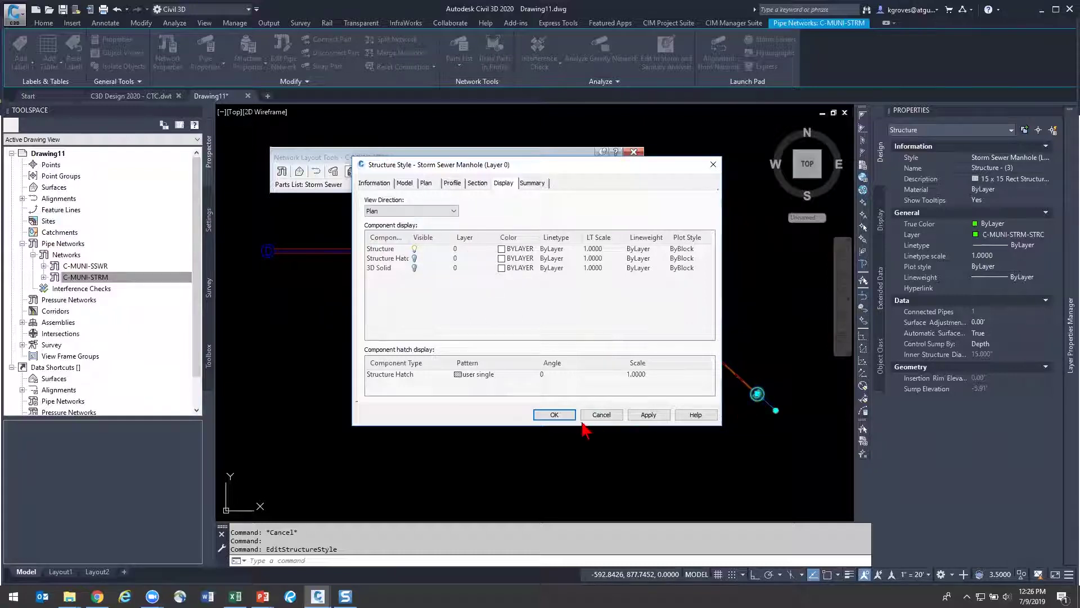
{"action": "left_click", "coordinate": [601, 416]}
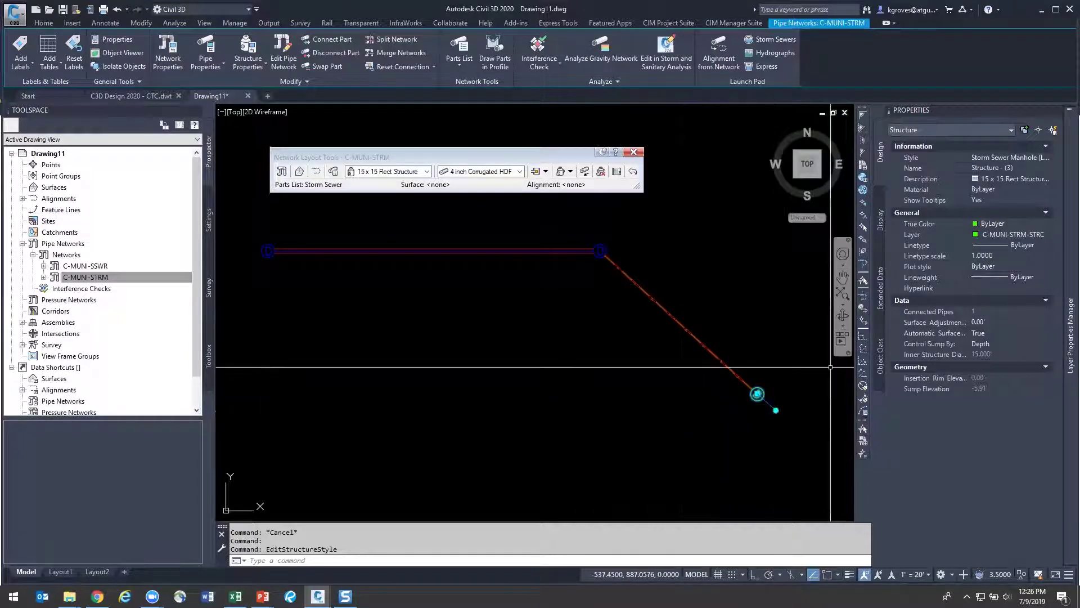
{"action": "middle_click_drag", "start_coordinate": [507, 406], "coordinate": [131, 374]}
{"action": "key", "text": "Escape"}
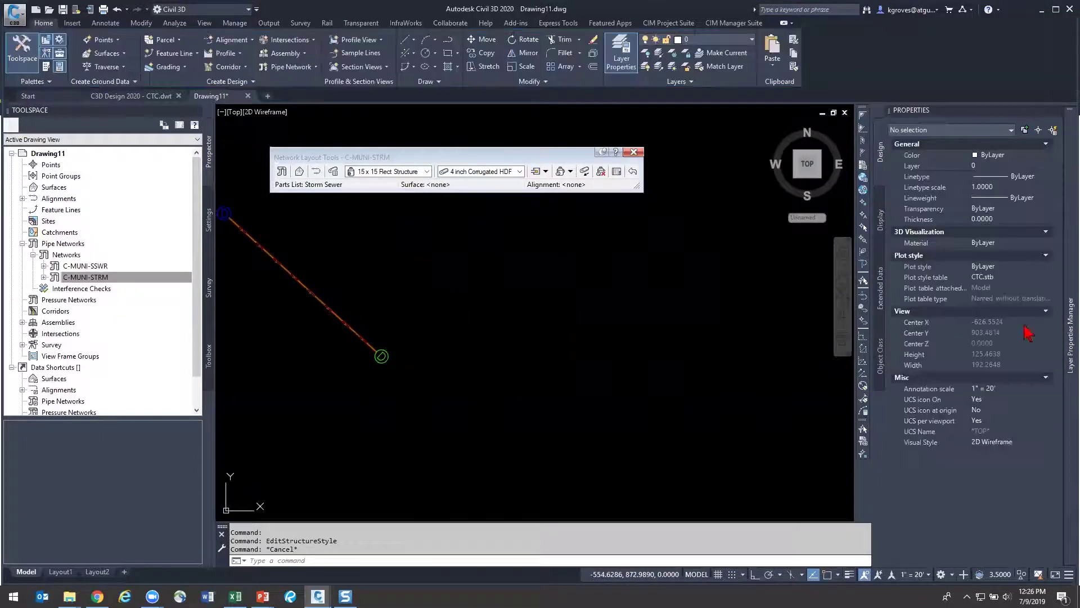
Freeze and thaw the C-MUNI-STRM-STRC and C-MUNI-STRM-PIPE layers in turn
{"action": "mouse_move", "coordinate": [1067, 314]}
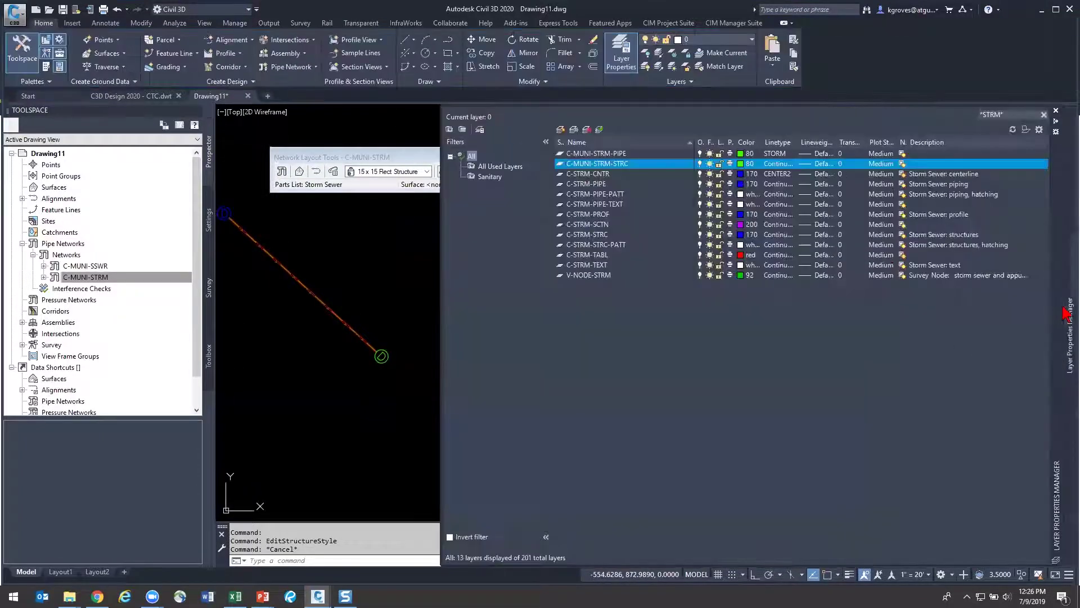
{"action": "left_click", "coordinate": [710, 163]}
{"action": "left_click", "coordinate": [710, 163]}
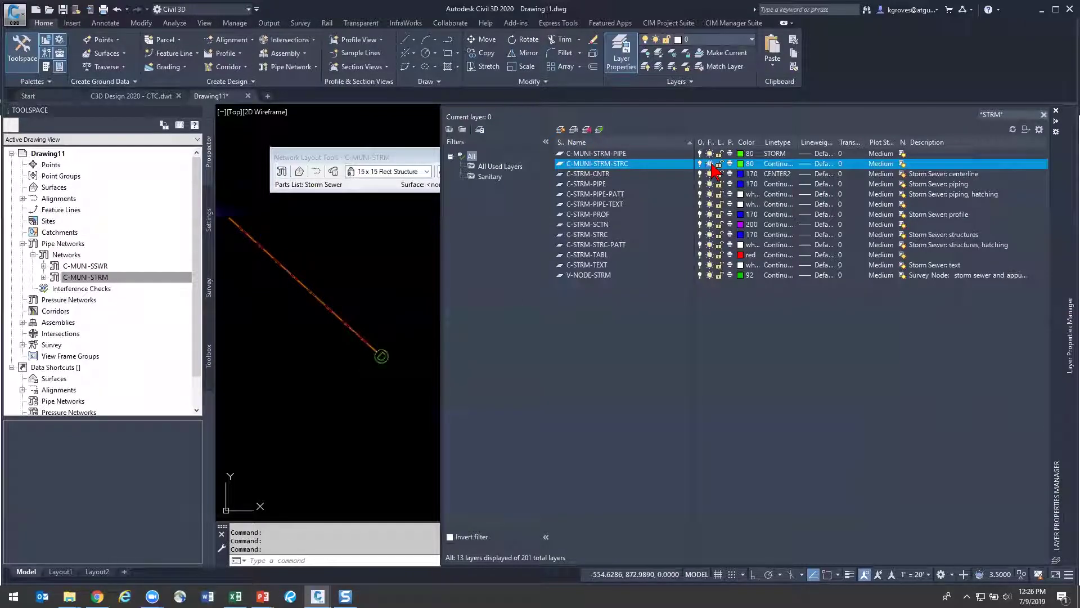
{"action": "left_click", "coordinate": [710, 155]}
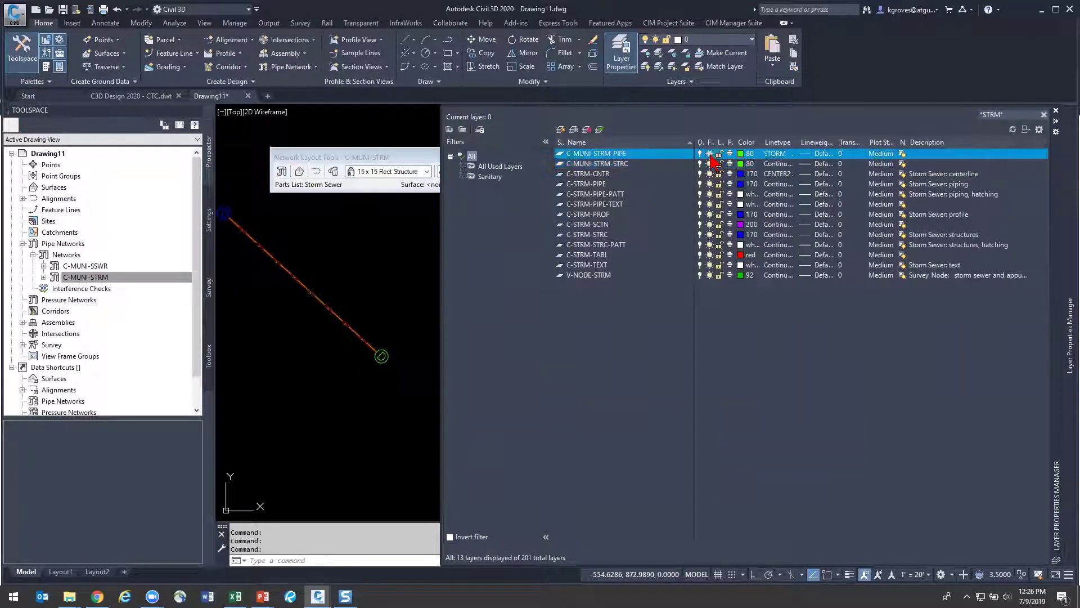
{"action": "left_click", "coordinate": [710, 155]}
{"action": "left_click", "coordinate": [710, 155]}
{"action": "left_click", "coordinate": [710, 153]}
Review the layers of the centerline and outside pipe walls in the diagonal 4 inch pipe's style, leaving the style unedited
{"action": "scroll", "coordinate": [314, 386], "scroll_direction": "down", "scroll_amount": 1}
{"action": "middle_click_drag", "start_coordinate": [313, 386], "coordinate": [483, 389]}
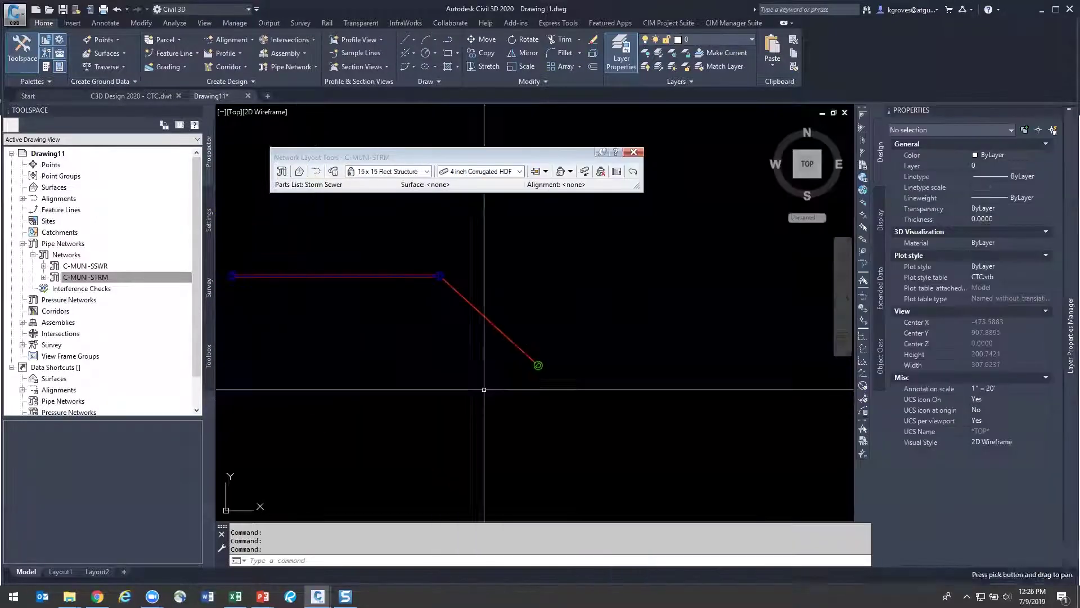
{"action": "scroll", "coordinate": [431, 320], "scroll_direction": "up", "scroll_amount": 4}
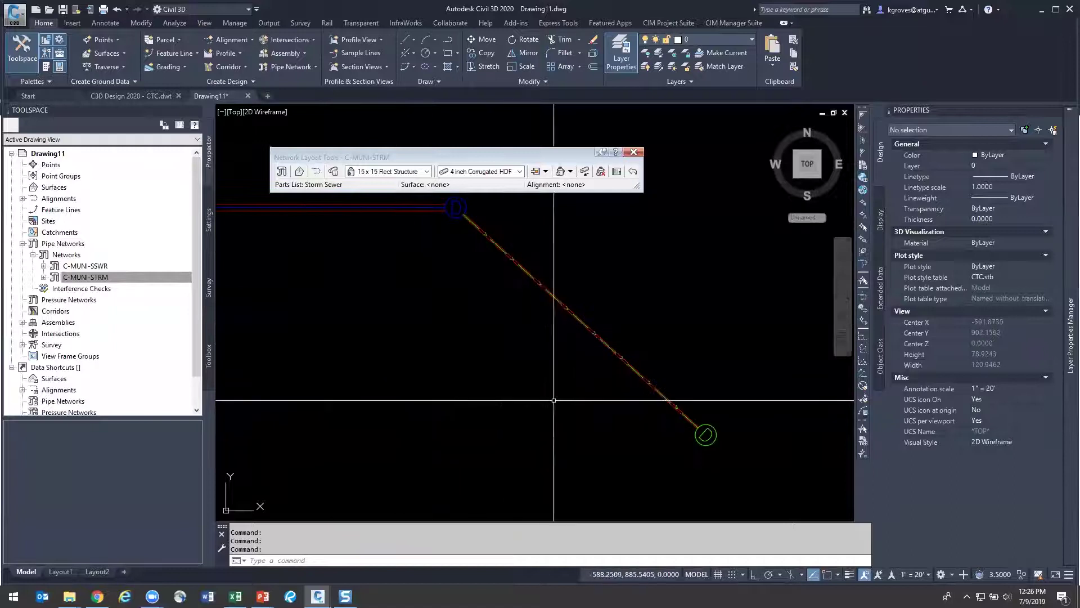
{"action": "scroll", "coordinate": [595, 410], "scroll_direction": "up", "scroll_amount": 5}
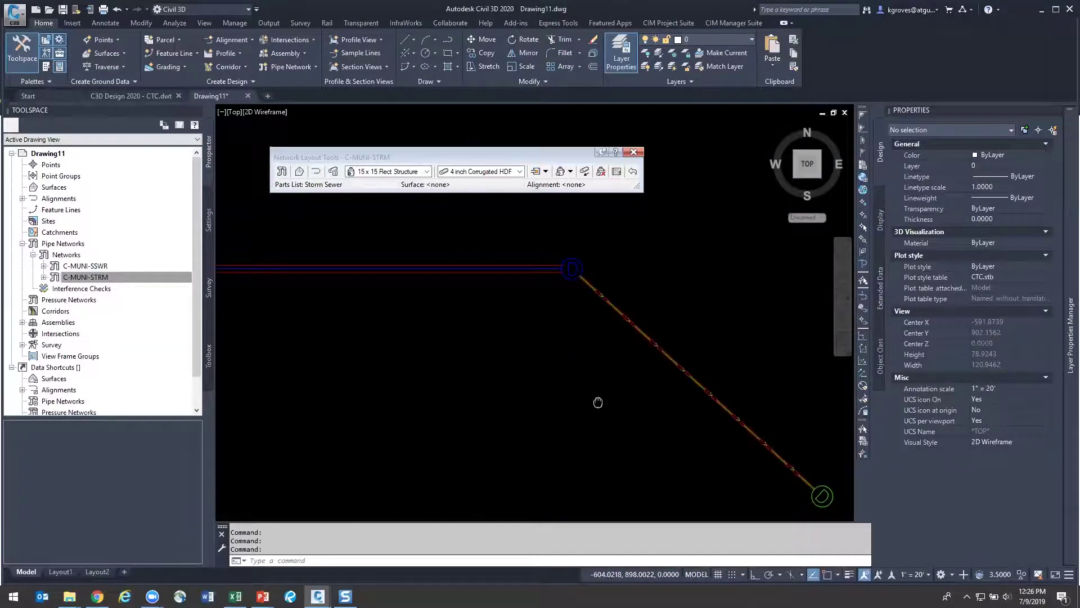
{"action": "left_click", "coordinate": [598, 290]}
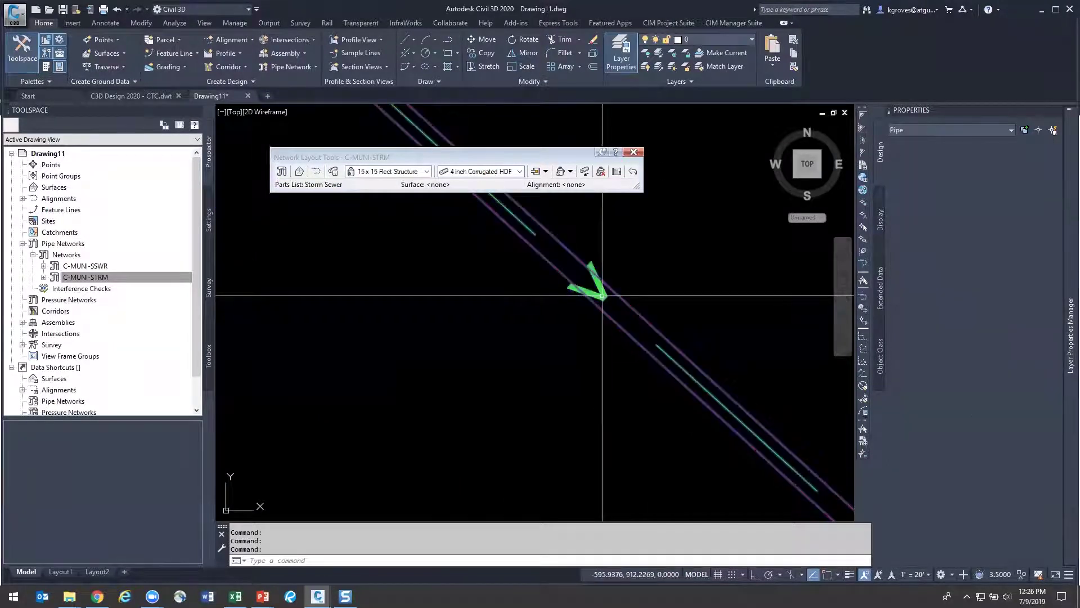
{"action": "right_click", "coordinate": [593, 298]}
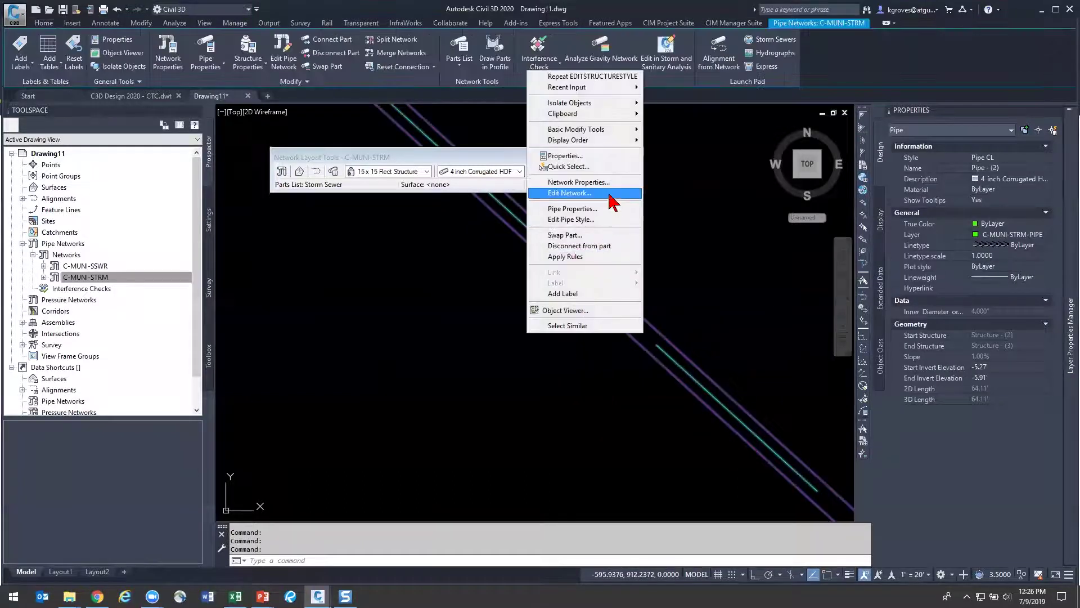
{"action": "left_click", "coordinate": [607, 221]}
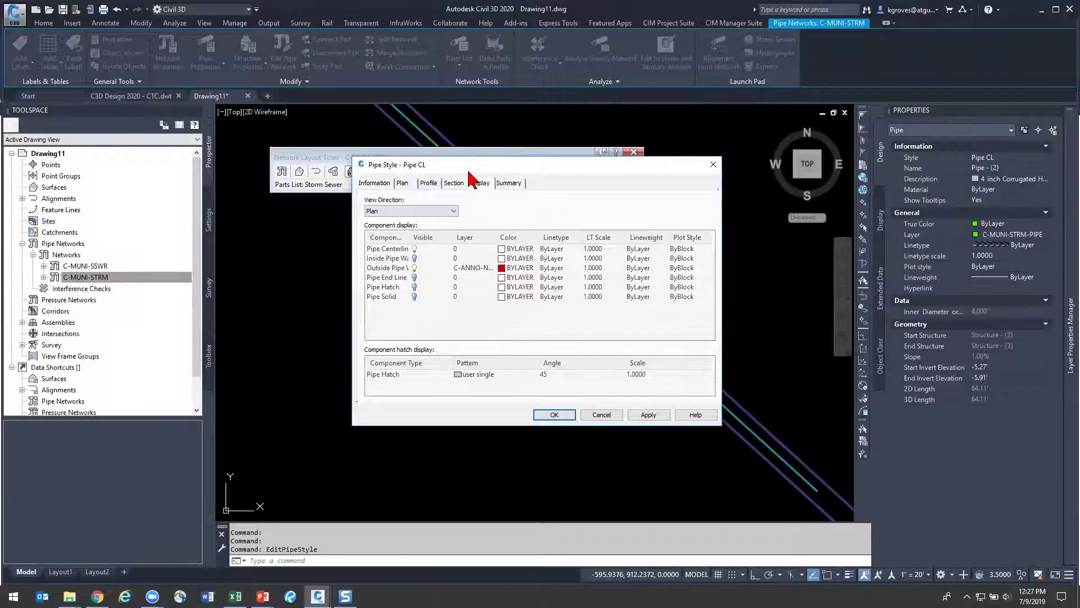
{"action": "left_click_drag", "start_coordinate": [469, 171], "coordinate": [465, 288]}
{"action": "left_click", "coordinate": [367, 368]}
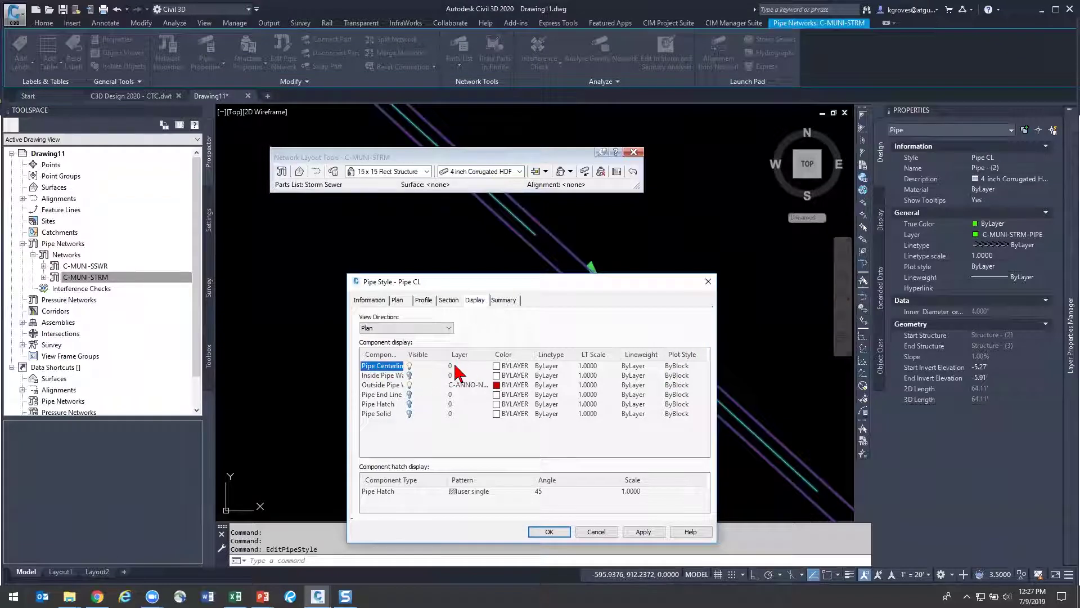
{"action": "left_click_drag", "start_coordinate": [490, 349], "coordinate": [503, 359]}
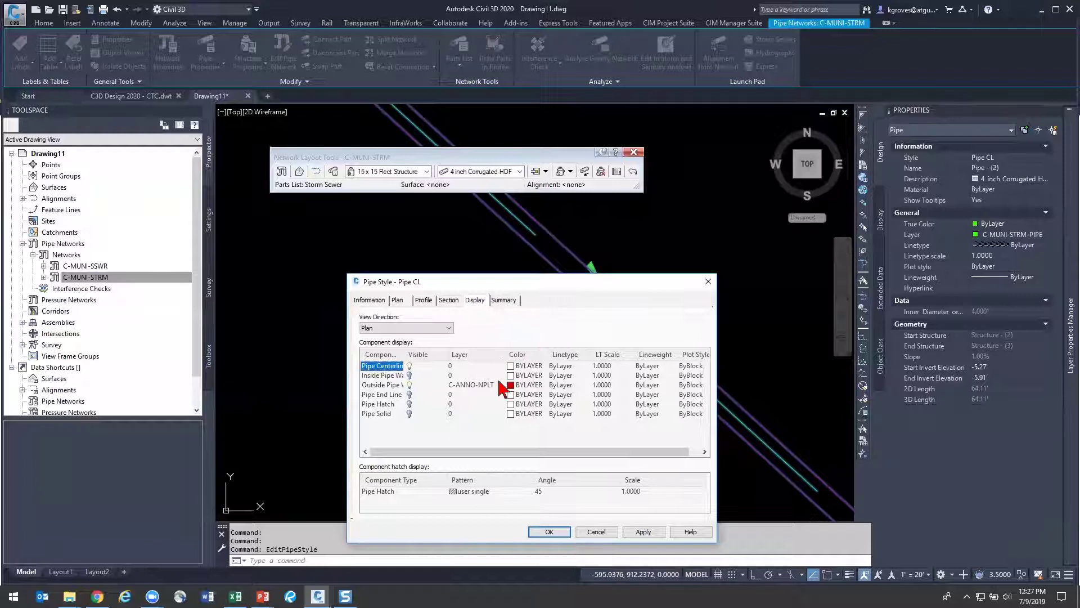
{"action": "left_click", "coordinate": [383, 386]}
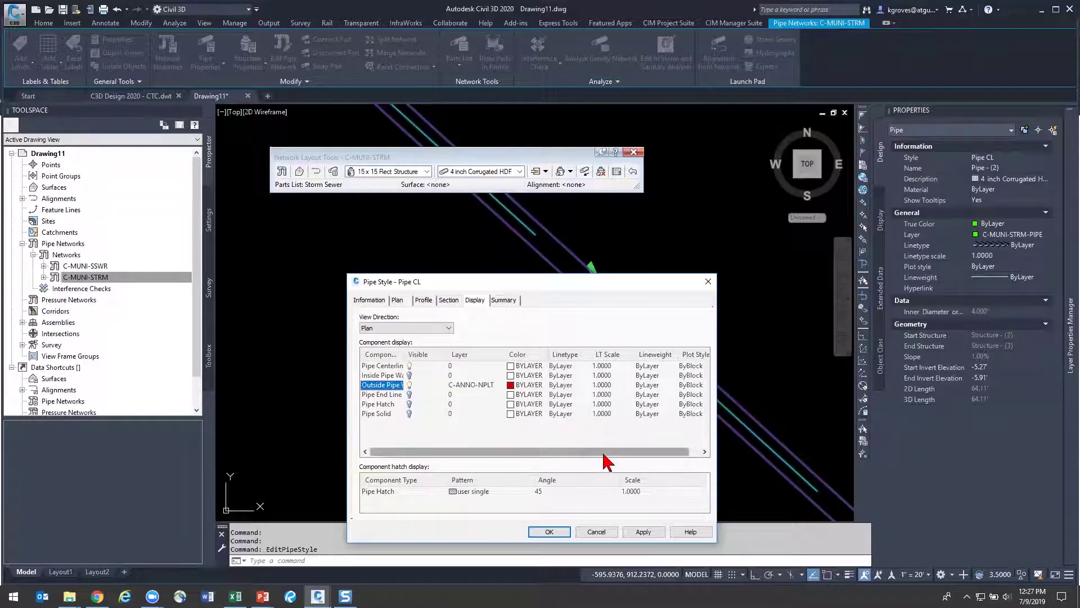
{"action": "left_click", "coordinate": [599, 530]}
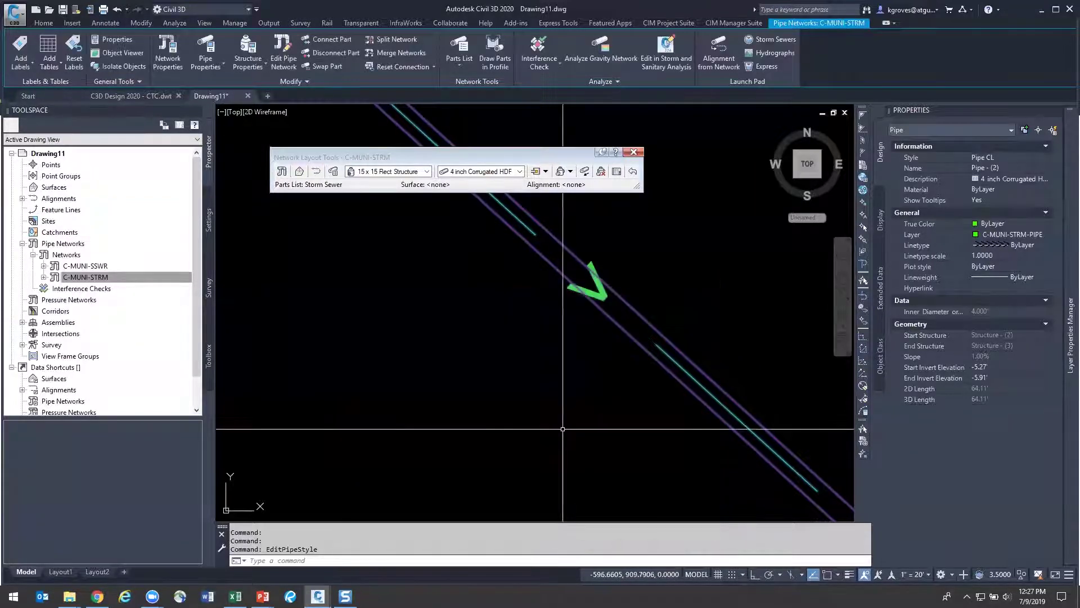
{"action": "key", "text": "Escape"}
{"action": "mouse_move", "coordinate": [1069, 251]}
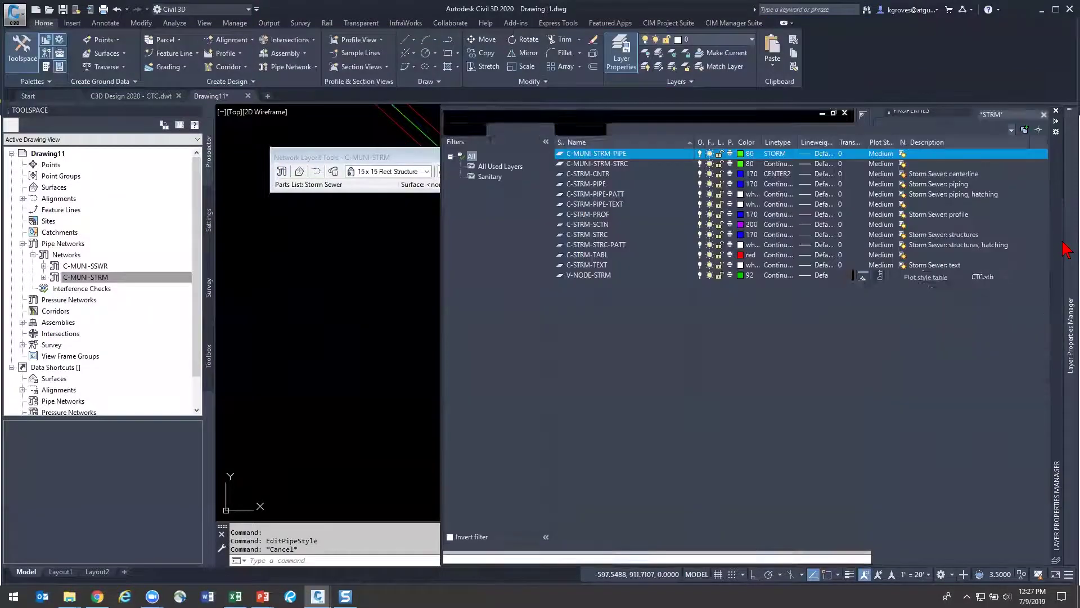
{"action": "middle_click_drag", "start_coordinate": [405, 237], "coordinate": [484, 400]}
{"action": "key", "text": "Escape"}
{"action": "scroll", "coordinate": [513, 250], "scroll_direction": "down", "scroll_amount": 5}
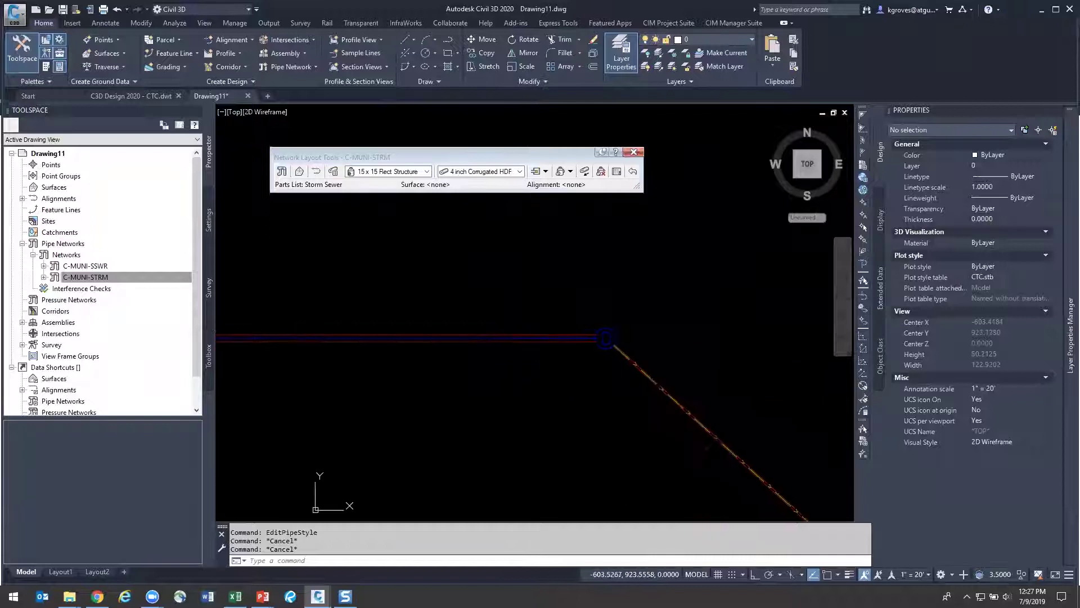
{"action": "scroll", "coordinate": [619, 365], "scroll_direction": "down", "scroll_amount": 2}
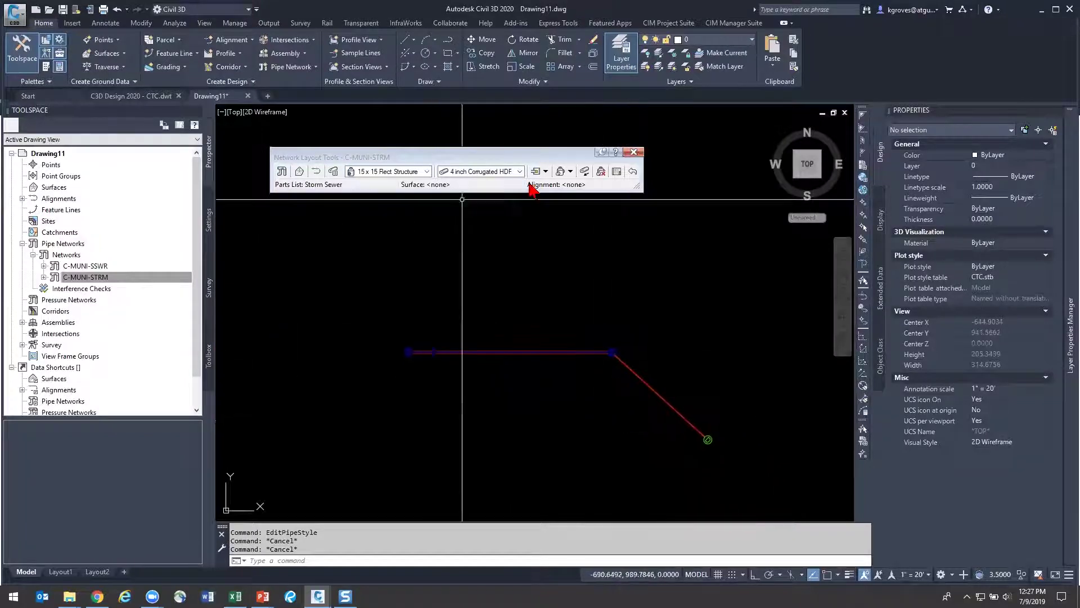
{"action": "scroll", "coordinate": [525, 357], "scroll_direction": "down", "scroll_amount": 2}
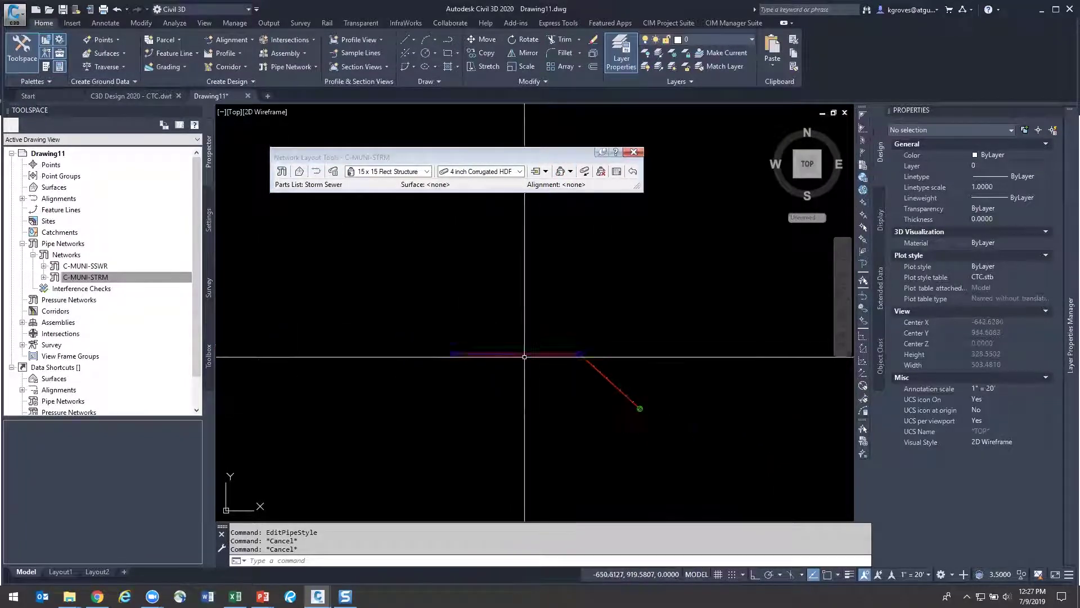
{"action": "left_click", "coordinate": [228, 40]}
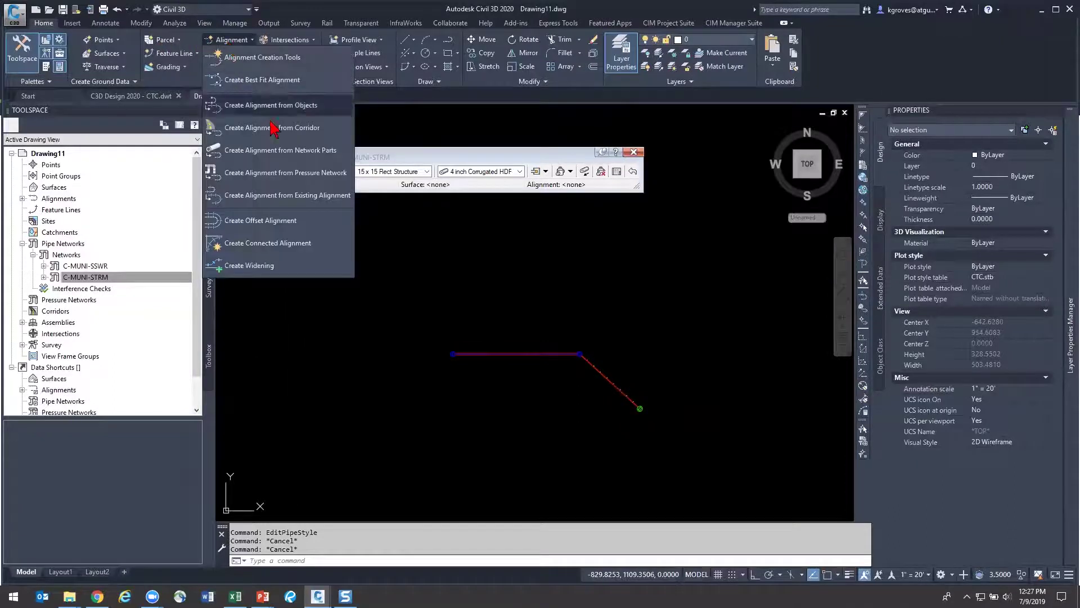
{"action": "left_click", "coordinate": [295, 174]}
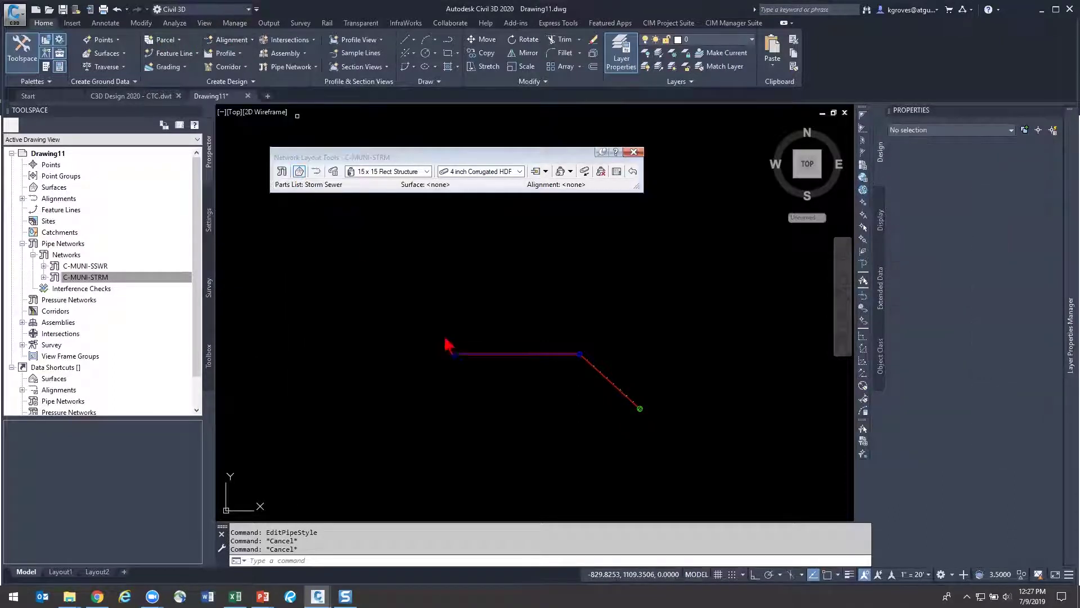
{"action": "scroll", "coordinate": [446, 352], "scroll_direction": "up", "scroll_amount": 6}
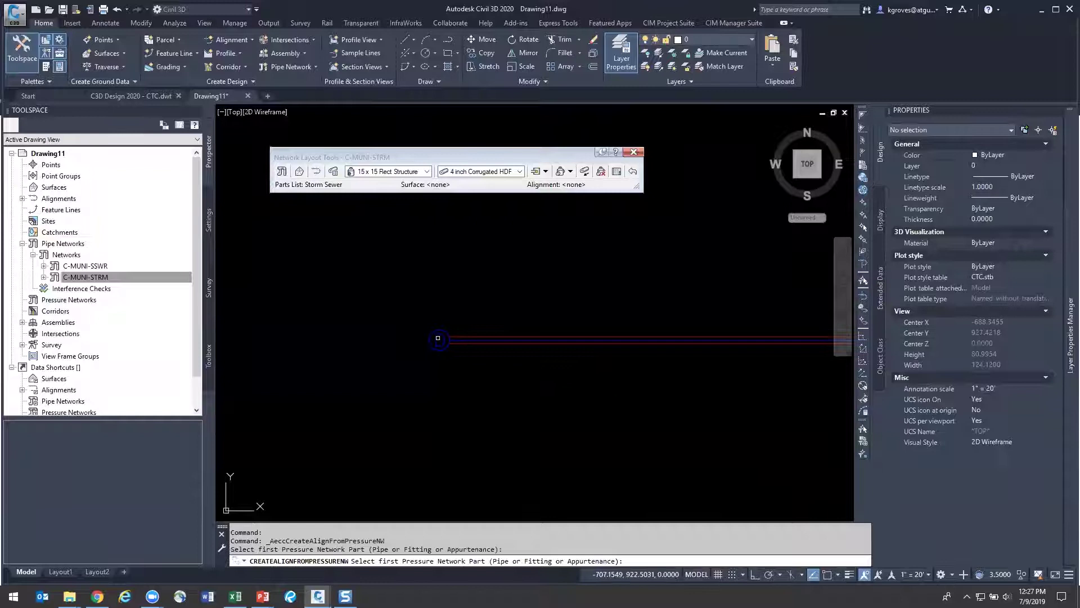
{"action": "scroll", "coordinate": [438, 337], "scroll_direction": "down", "scroll_amount": 2}
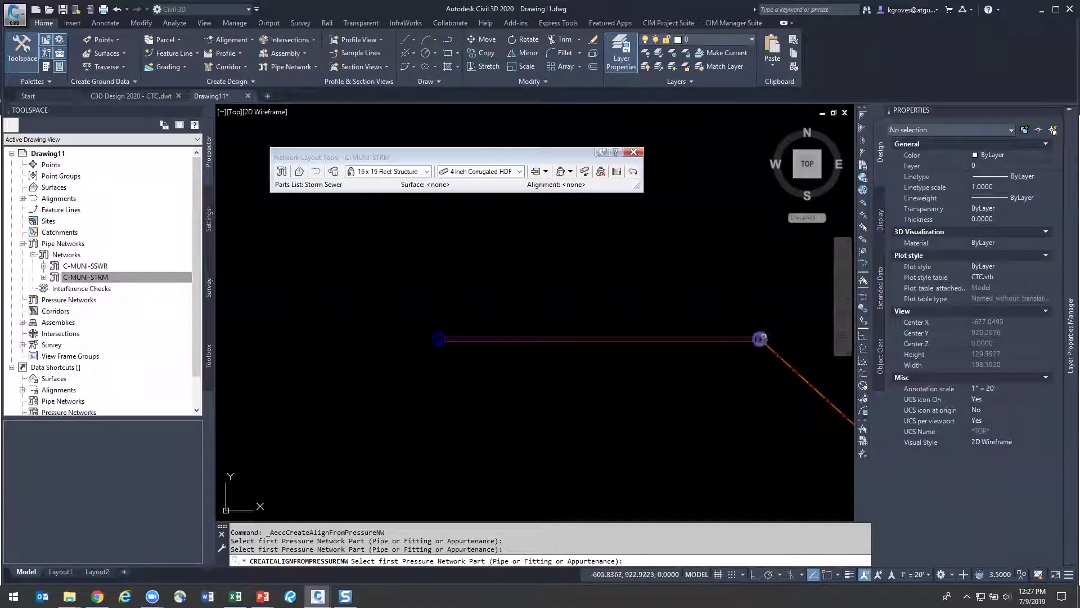
{"action": "key", "text": "Escape"}
{"action": "key", "text": "Escape"}
{"action": "key", "text": "Escape"}
Create an alignment from the pipe network between the two concentric structures, using the _No Labels label set and including a profile and profile view
{"action": "left_click", "coordinate": [438, 338]}
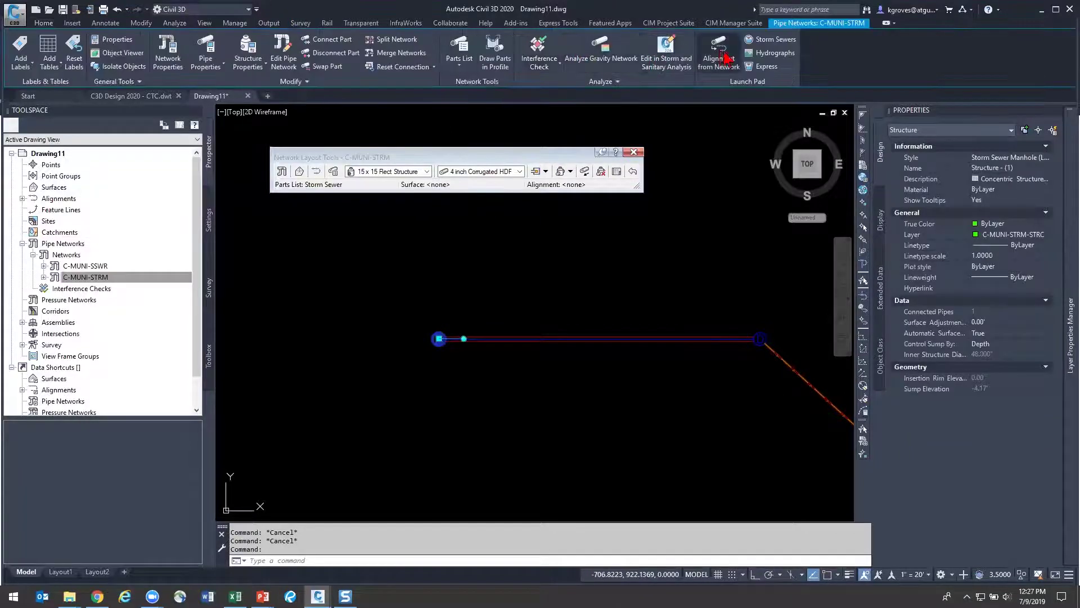
{"action": "left_click", "coordinate": [705, 62]}
{"action": "left_click", "coordinate": [439, 338]}
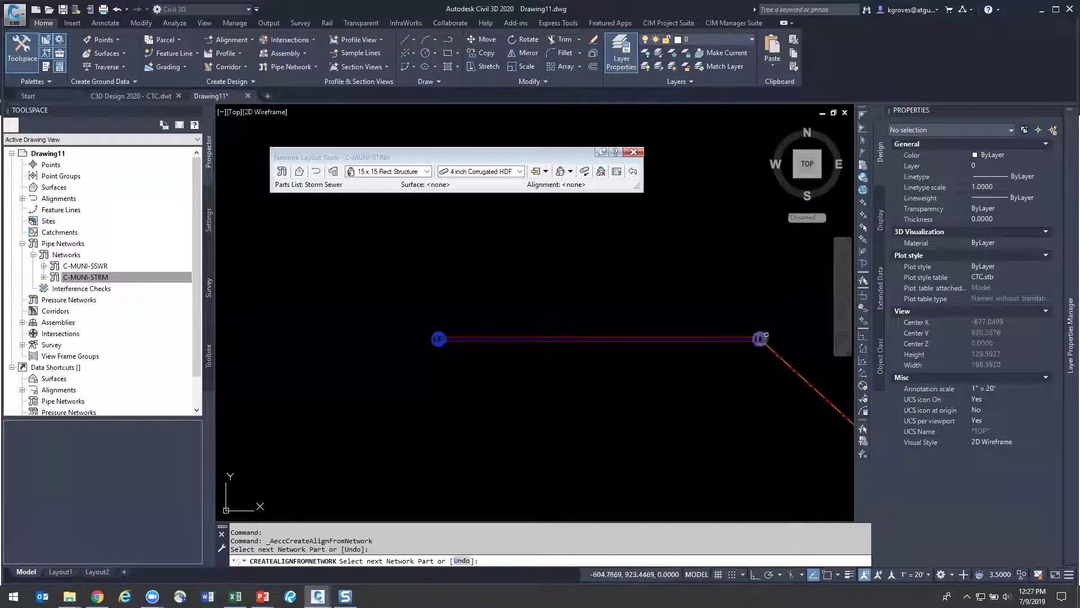
{"action": "left_click", "coordinate": [765, 335]}
{"action": "key", "text": "Return"}
{"action": "left_click", "coordinate": [516, 378]}
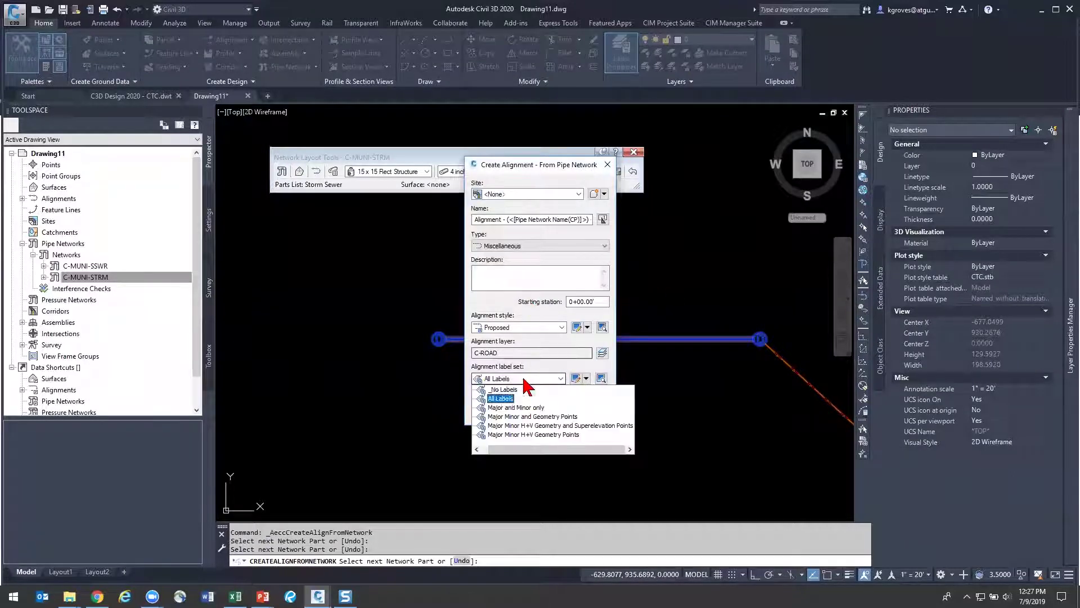
{"action": "left_click", "coordinate": [512, 378]}
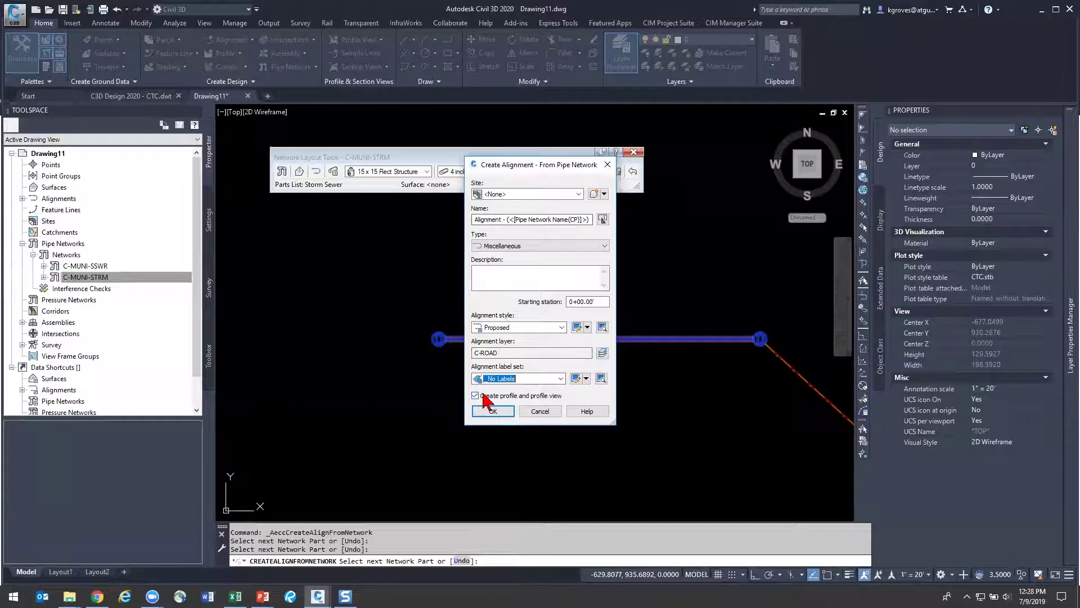
{"action": "left_click", "coordinate": [493, 411]}
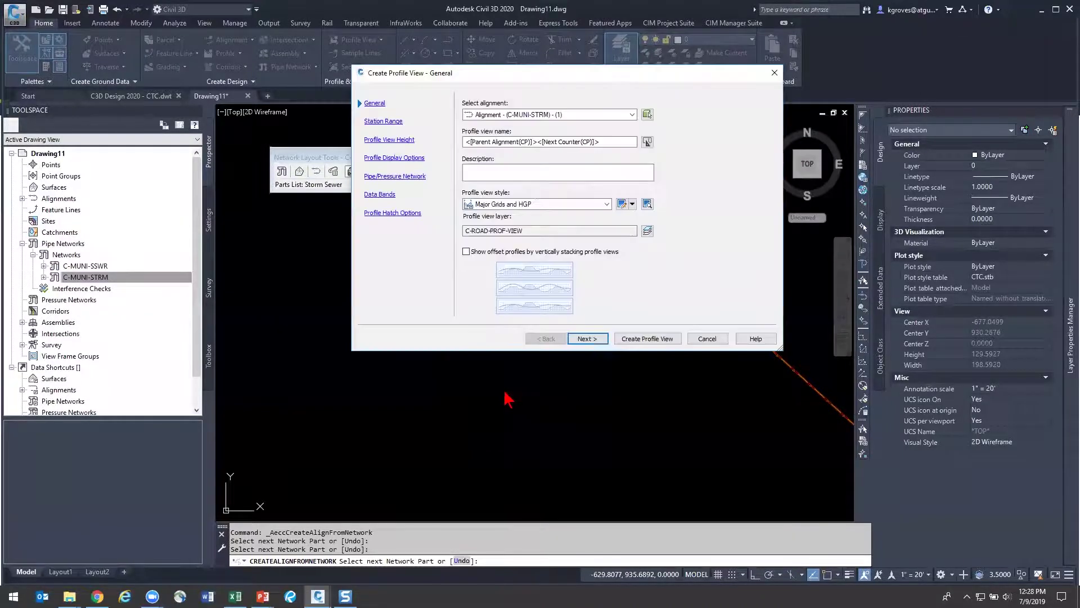
Review the station range and profile view height settings for the new profile view, keeping both automatic
{"action": "left_click", "coordinate": [605, 343]}
{"action": "left_click", "coordinate": [605, 343]}
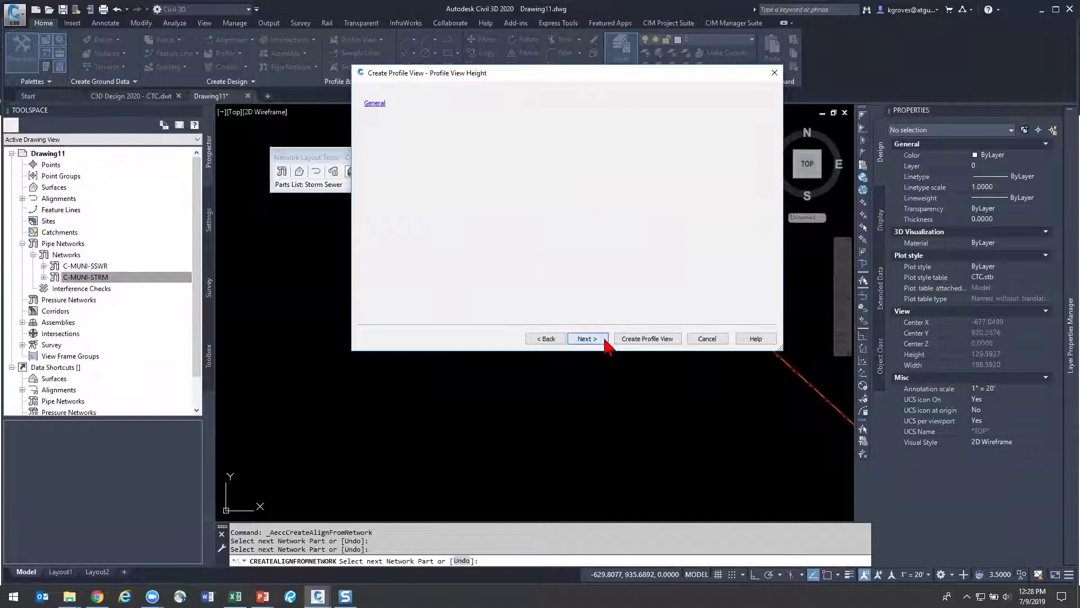
{"action": "left_click", "coordinate": [604, 339]}
{"action": "left_click", "coordinate": [596, 339]}
{"action": "left_click", "coordinate": [569, 338]}
{"action": "left_click", "coordinate": [555, 340]}
{"action": "left_click", "coordinate": [554, 339]}
{"action": "left_click", "coordinate": [554, 340]}
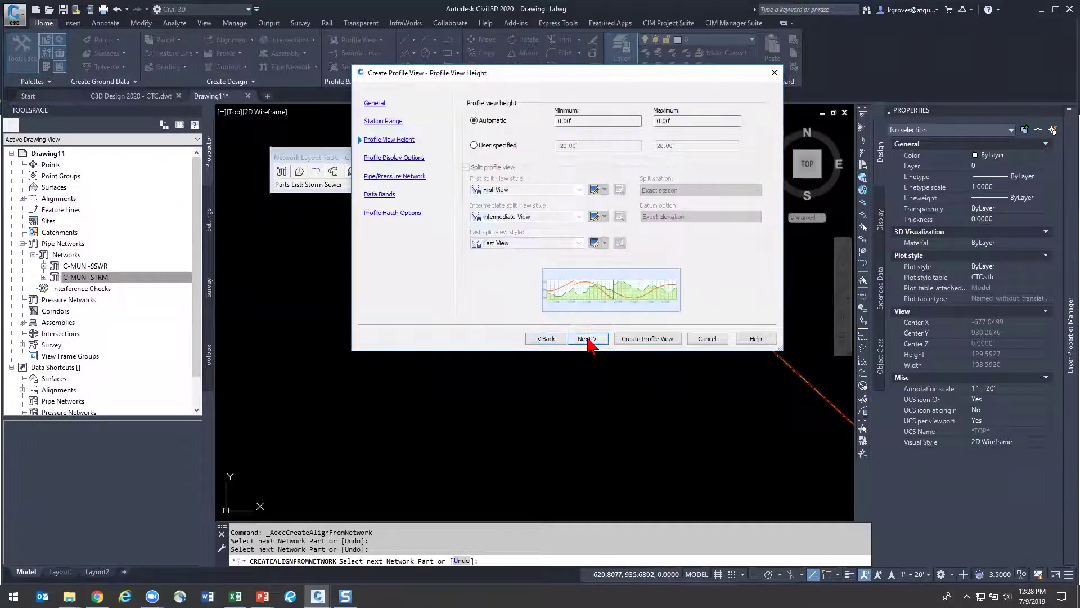
{"action": "left_click", "coordinate": [559, 342]}
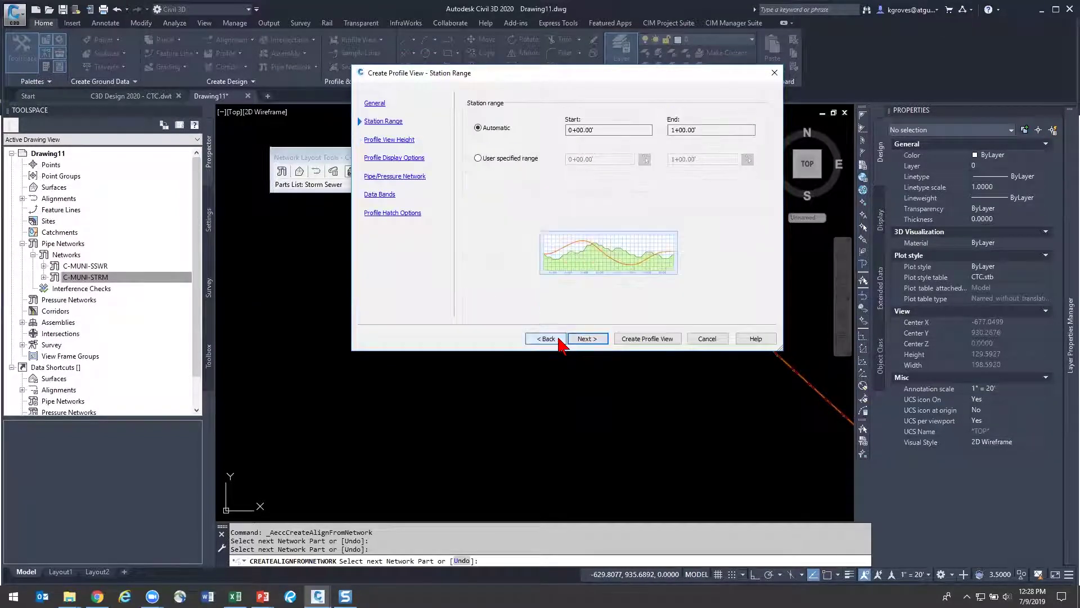
Create the profile view for the C-MUNI-STRM alignment and place it just above the pipe network
{"action": "left_click", "coordinate": [647, 339]}
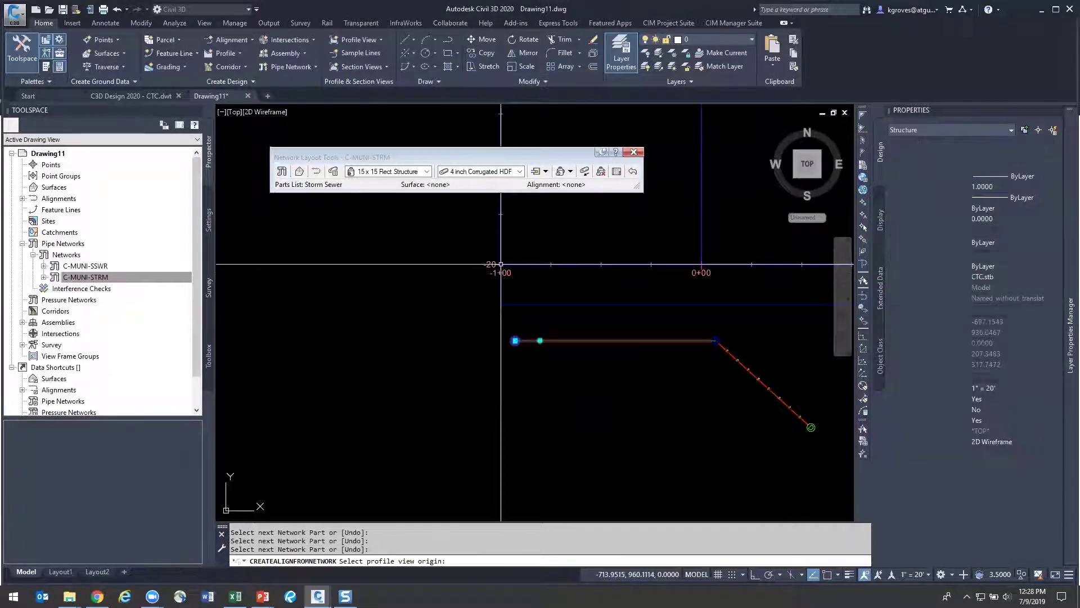
{"action": "scroll", "coordinate": [653, 273], "scroll_direction": "down", "scroll_amount": 3}
{"action": "middle_click_drag", "start_coordinate": [653, 272], "coordinate": [383, 327]}
{"action": "left_click", "coordinate": [383, 327]}
{"action": "scroll", "coordinate": [433, 304], "scroll_direction": "down", "scroll_amount": 2}
{"action": "left_click", "coordinate": [428, 297]}
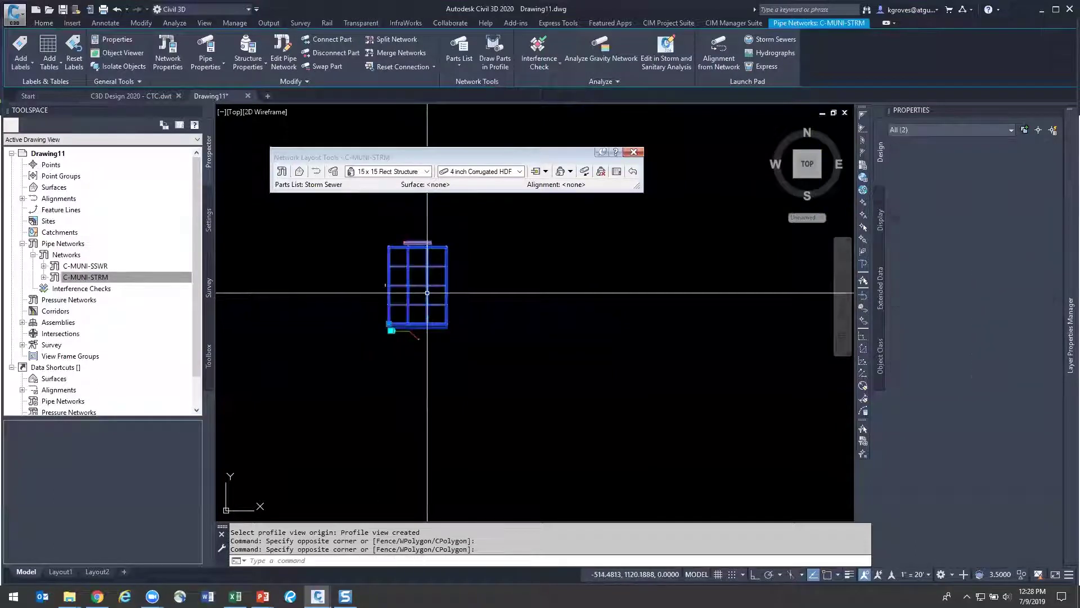
{"action": "key", "text": "Escape"}
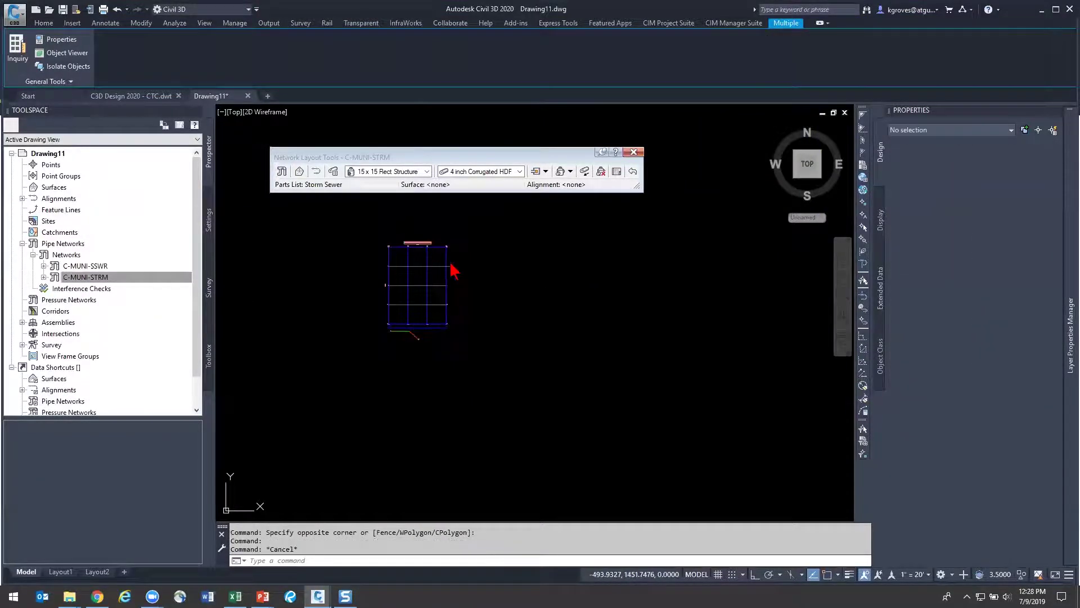
Change the profile view's style to Major Grids
{"action": "left_click", "coordinate": [429, 273]}
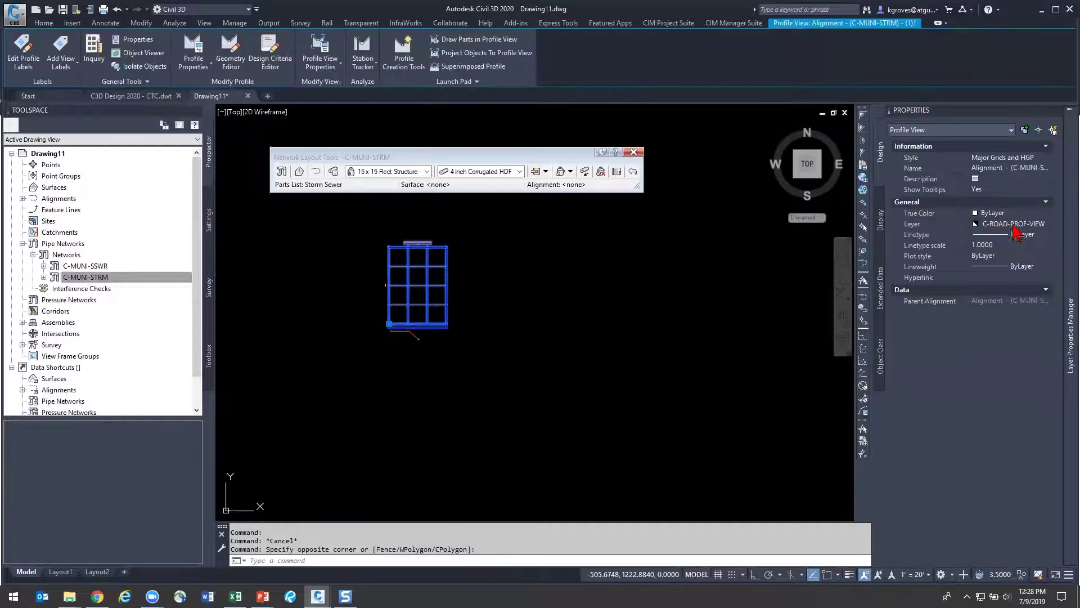
{"action": "left_click", "coordinate": [1029, 158]}
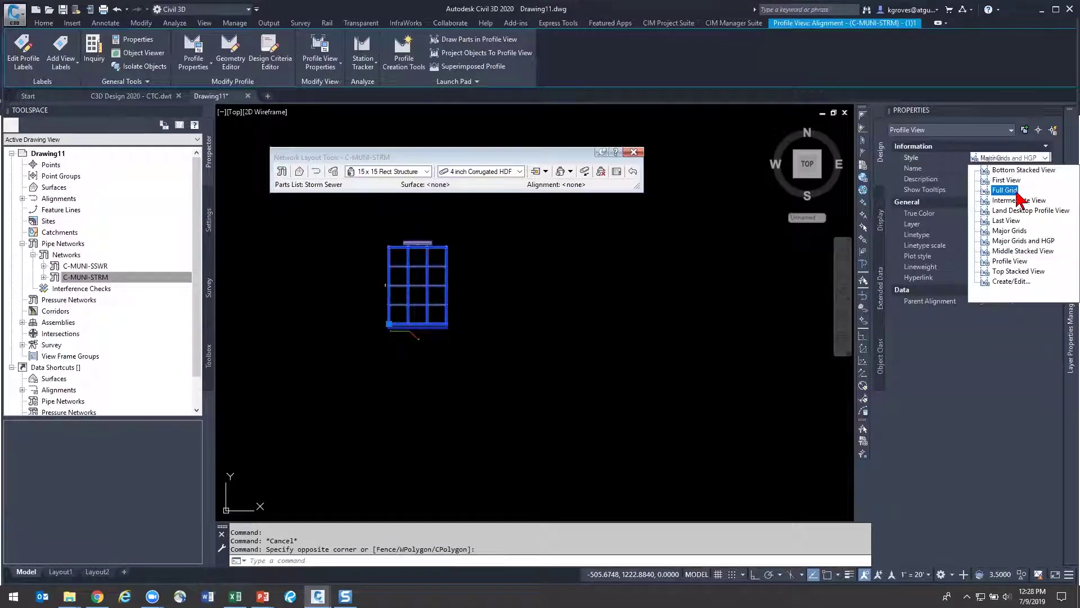
{"action": "left_click", "coordinate": [1009, 230]}
{"action": "scroll", "coordinate": [501, 310], "scroll_direction": "up", "scroll_amount": 4}
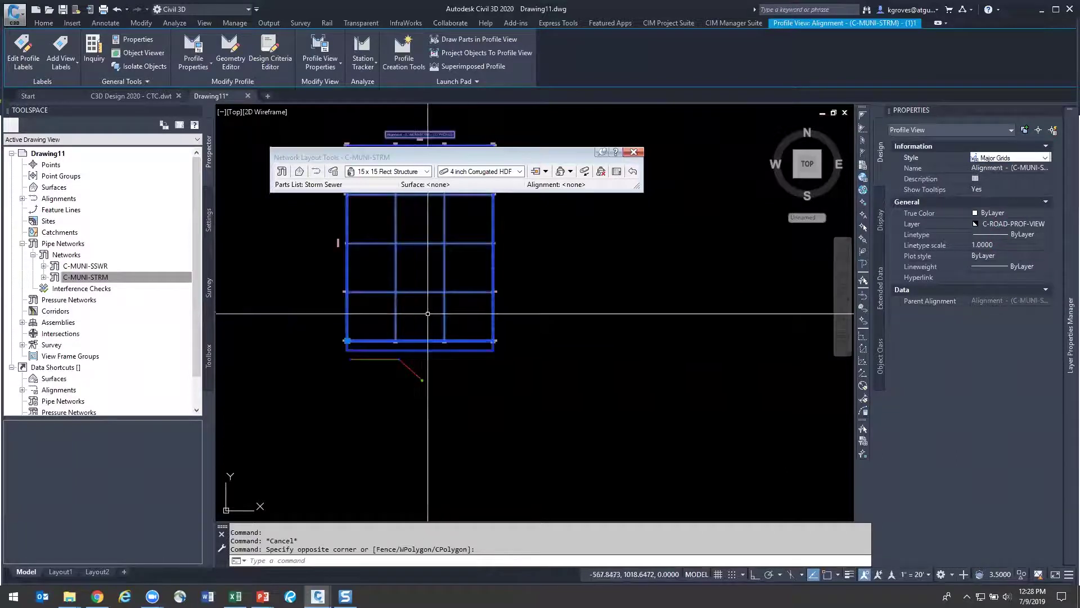
Move the profile view a short distance up and to the left, away from the pipe network
{"action": "left_click", "coordinate": [601, 333]}
{"action": "type", "text": "m"}
{"action": "key", "text": "Return"}
{"action": "left_click", "coordinate": [473, 286]}
{"action": "left_click", "coordinate": [428, 277]}
{"action": "left_click", "coordinate": [409, 252]}
{"action": "left_click", "coordinate": [384, 232]}
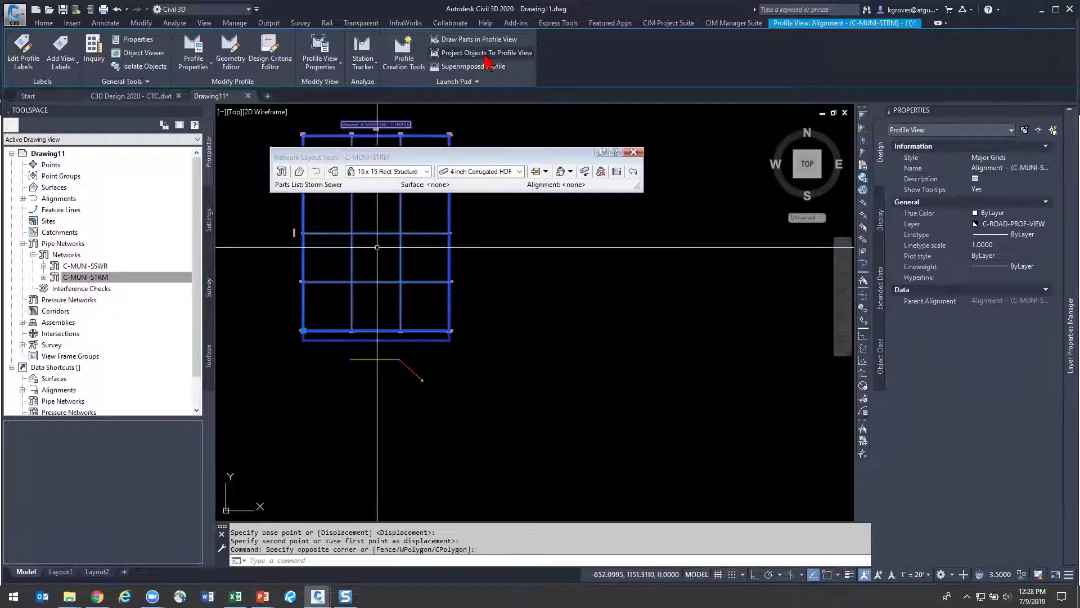
{"action": "key", "text": "Escape"}
{"action": "left_click", "coordinate": [409, 367]}
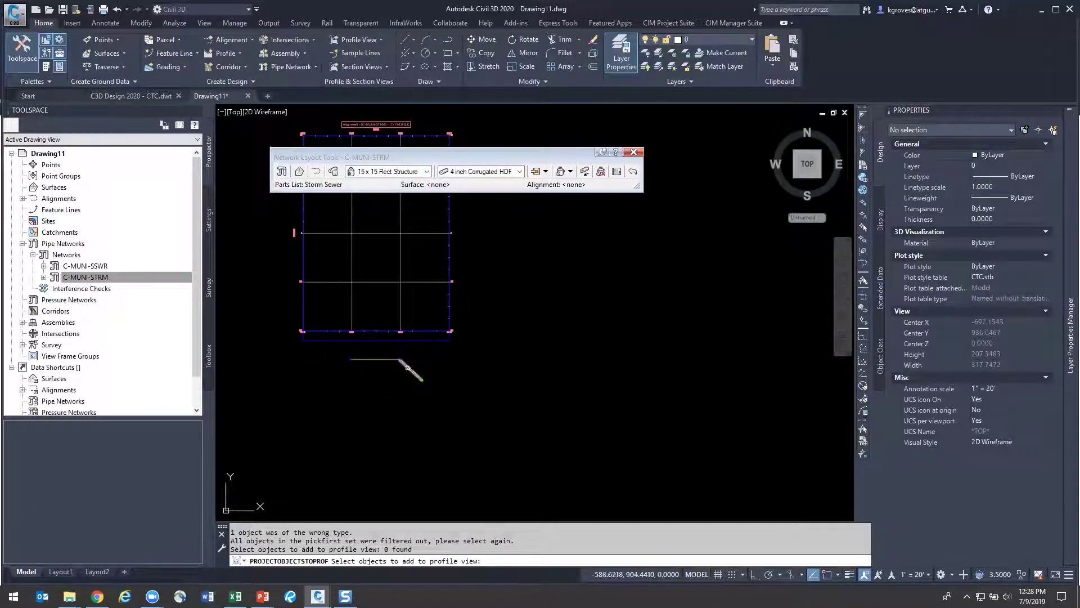
{"action": "left_click", "coordinate": [408, 367]}
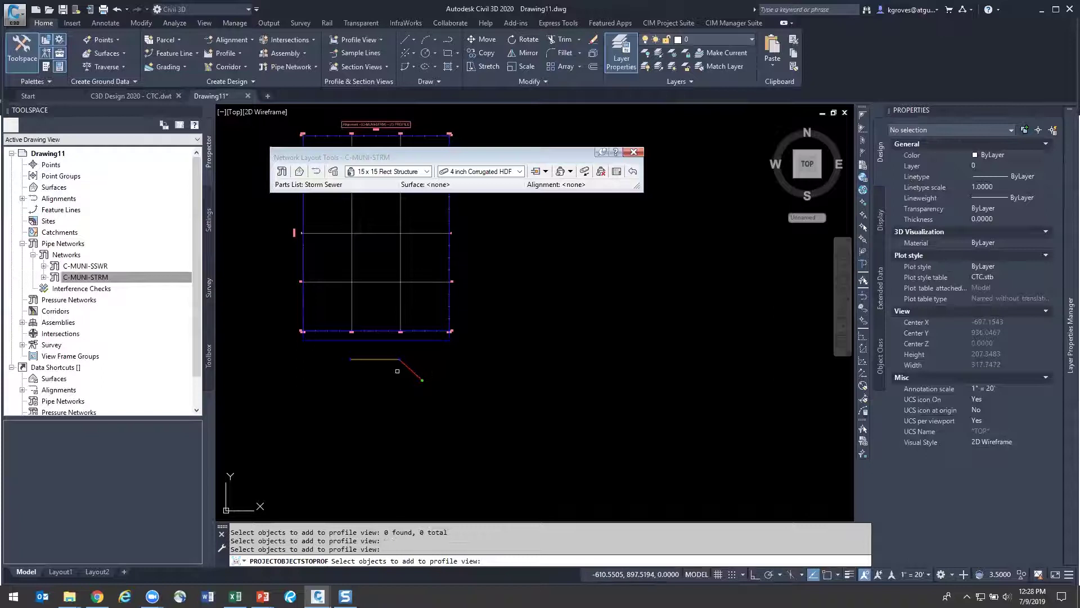
{"action": "left_click", "coordinate": [408, 365]}
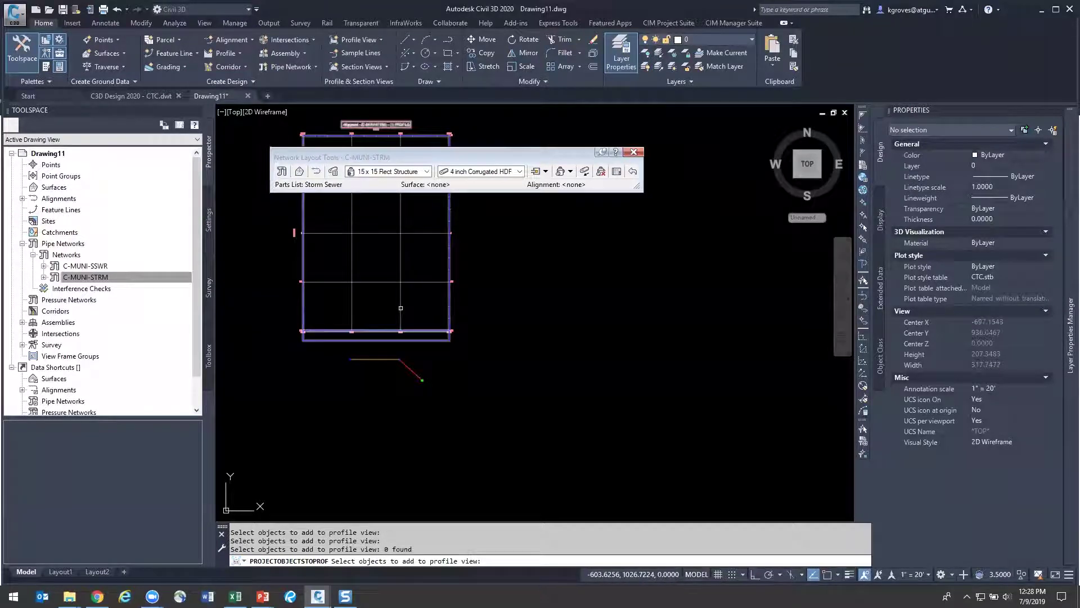
{"action": "left_click", "coordinate": [419, 378]}
{"action": "scroll", "coordinate": [444, 401], "scroll_direction": "up", "scroll_amount": 5}
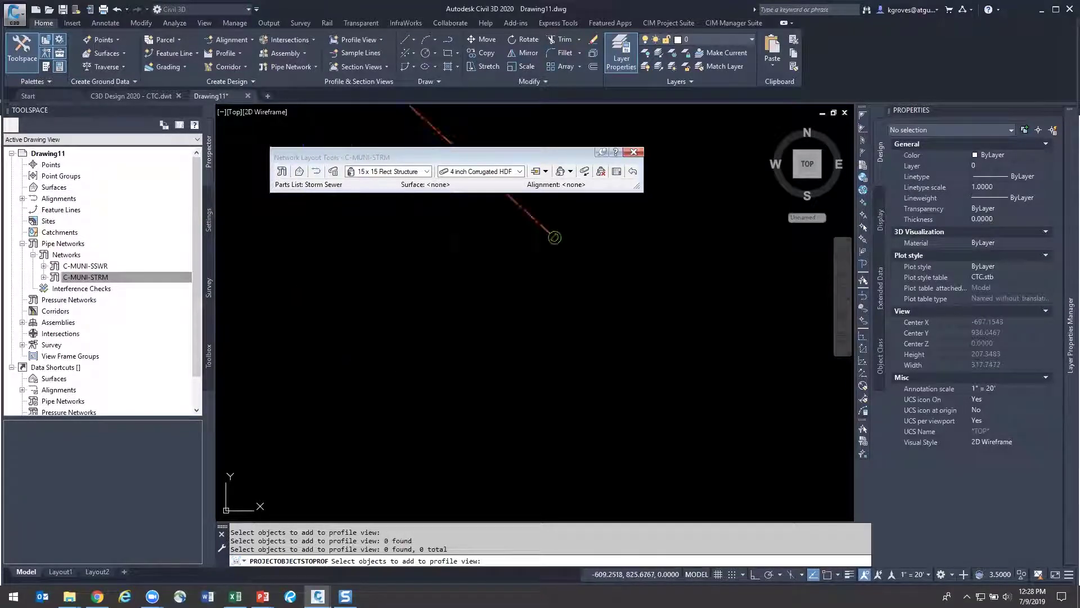
{"action": "left_click", "coordinate": [594, 367]}
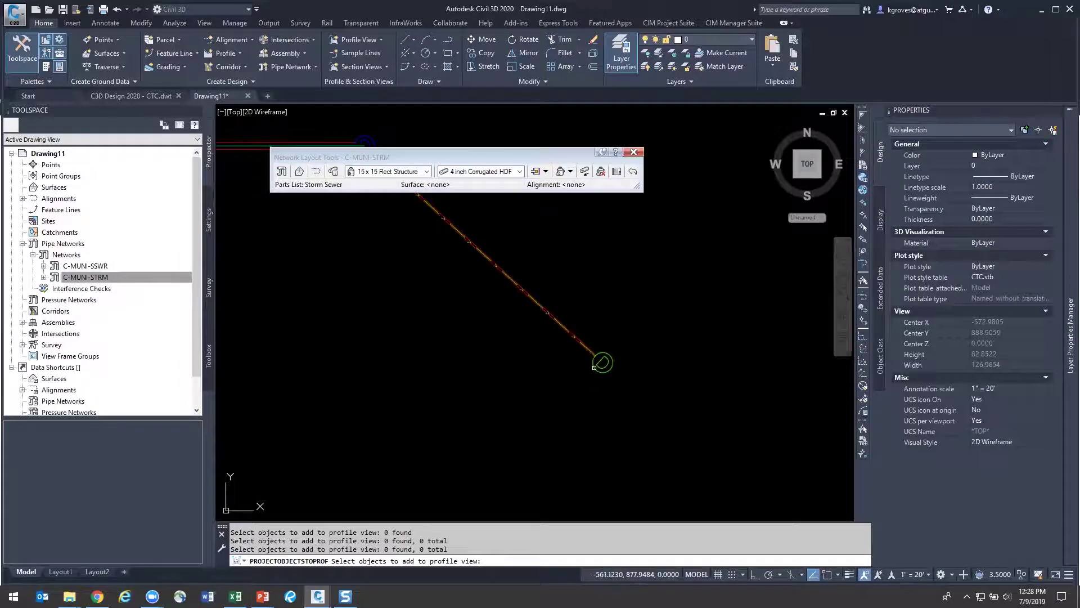
{"action": "key", "text": "Escape"}
{"action": "left_click", "coordinate": [541, 307]}
{"action": "left_click", "coordinate": [524, 249]}
{"action": "left_click", "coordinate": [471, 292]}
{"action": "key", "text": "Escape"}
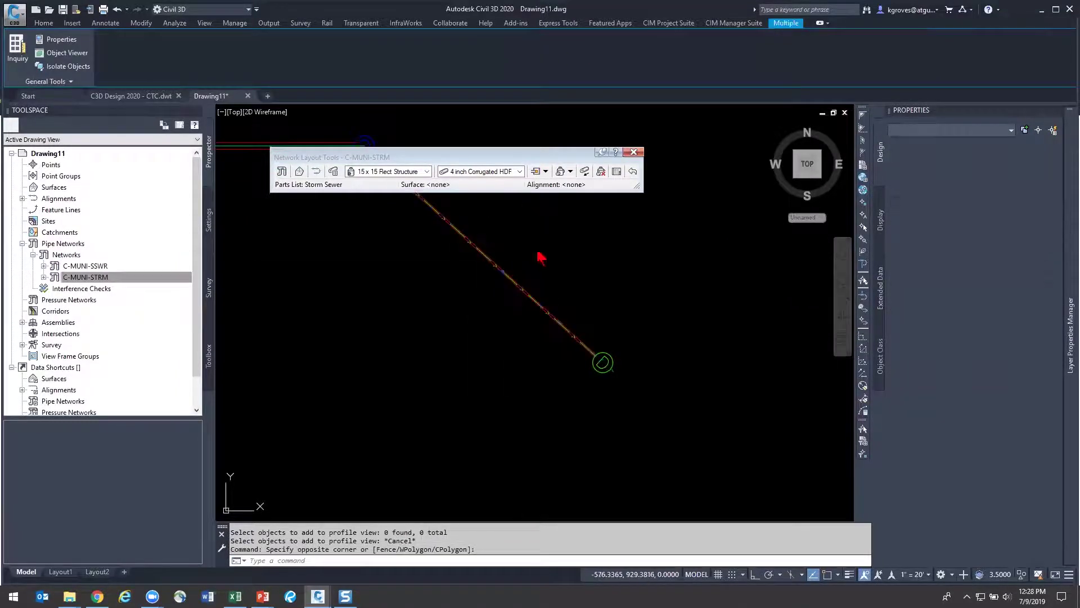
{"action": "scroll", "coordinate": [548, 435], "scroll_direction": "down", "scroll_amount": 4}
Draw the C-MUNI-STRM network's parts in the profile view, picking the network by its diagonal pipe
{"action": "left_click", "coordinate": [443, 204]}
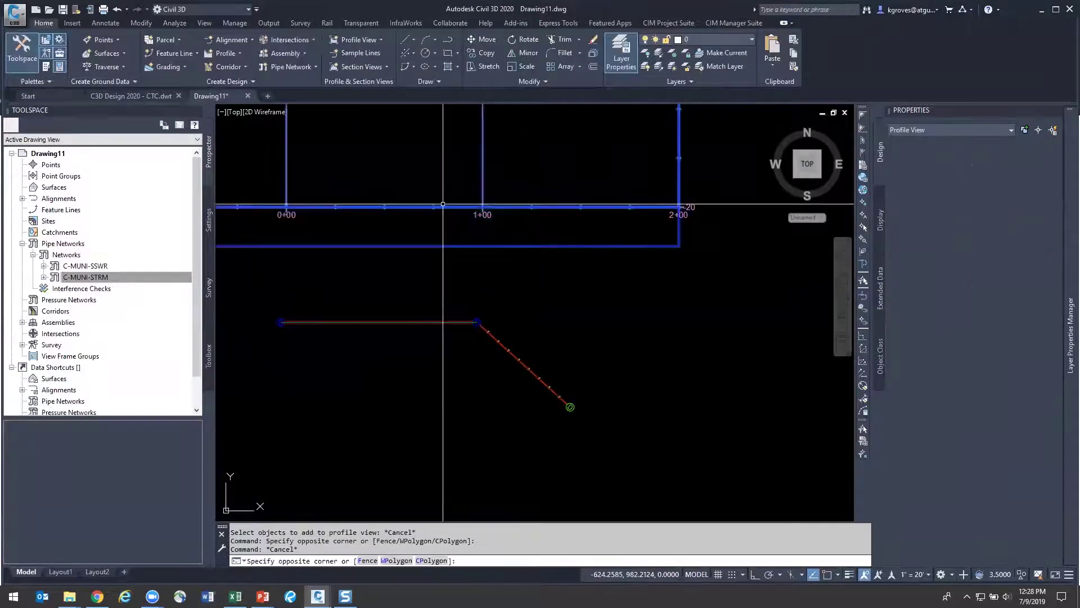
{"action": "left_click", "coordinate": [545, 250]}
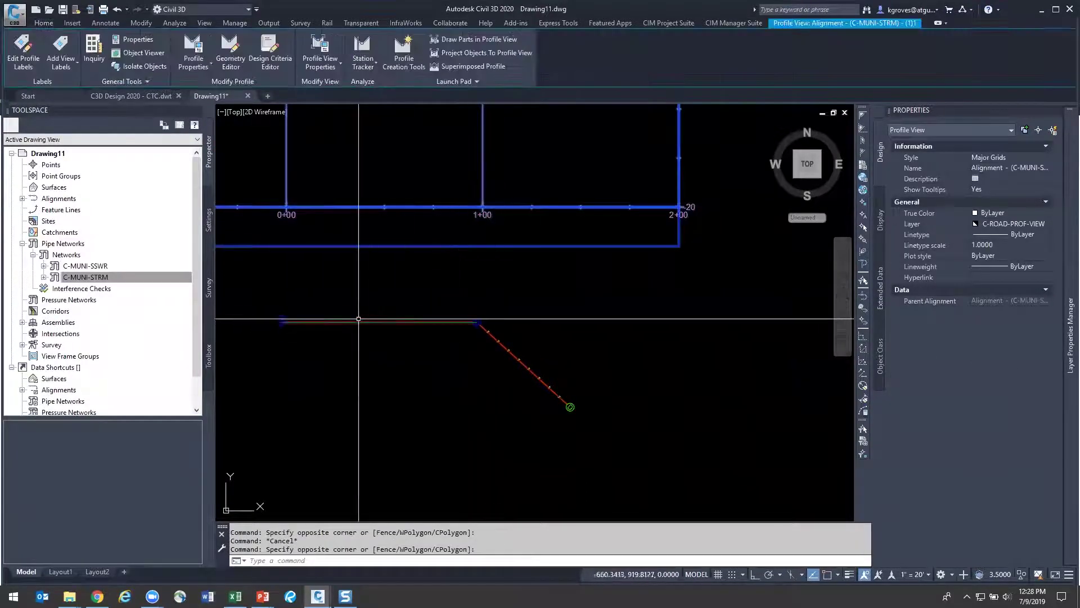
{"action": "left_click", "coordinate": [488, 40]}
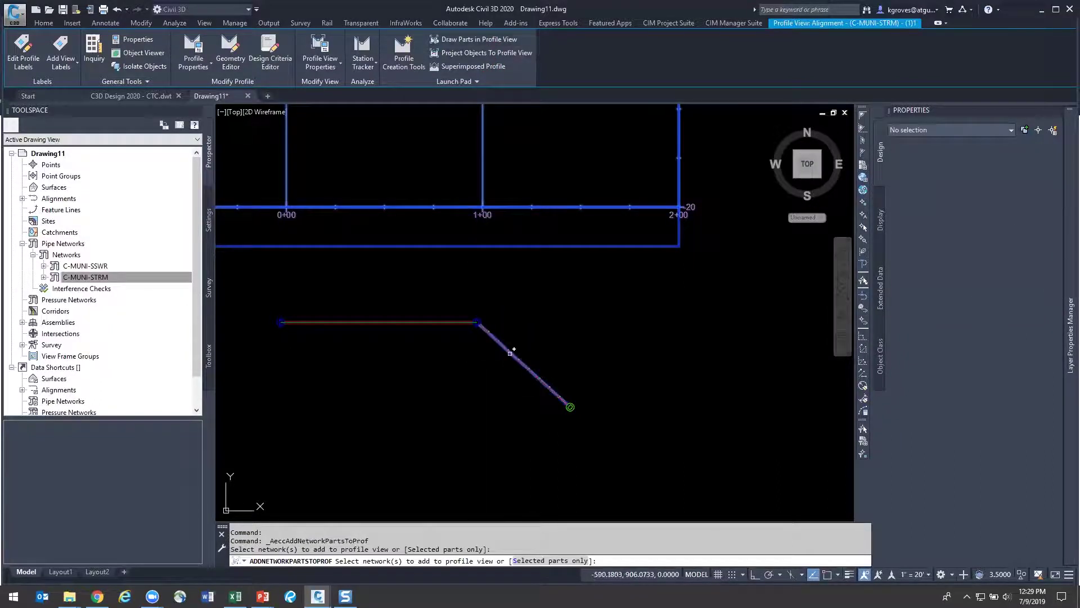
{"action": "scroll", "coordinate": [523, 278], "scroll_direction": "down", "scroll_amount": 2}
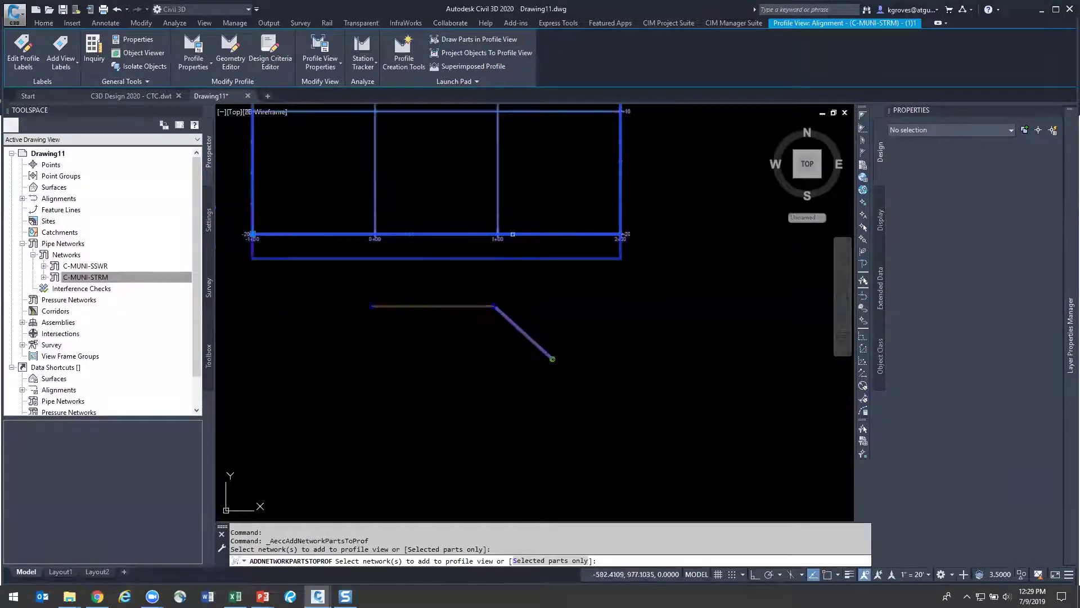
{"action": "left_click", "coordinate": [515, 324]}
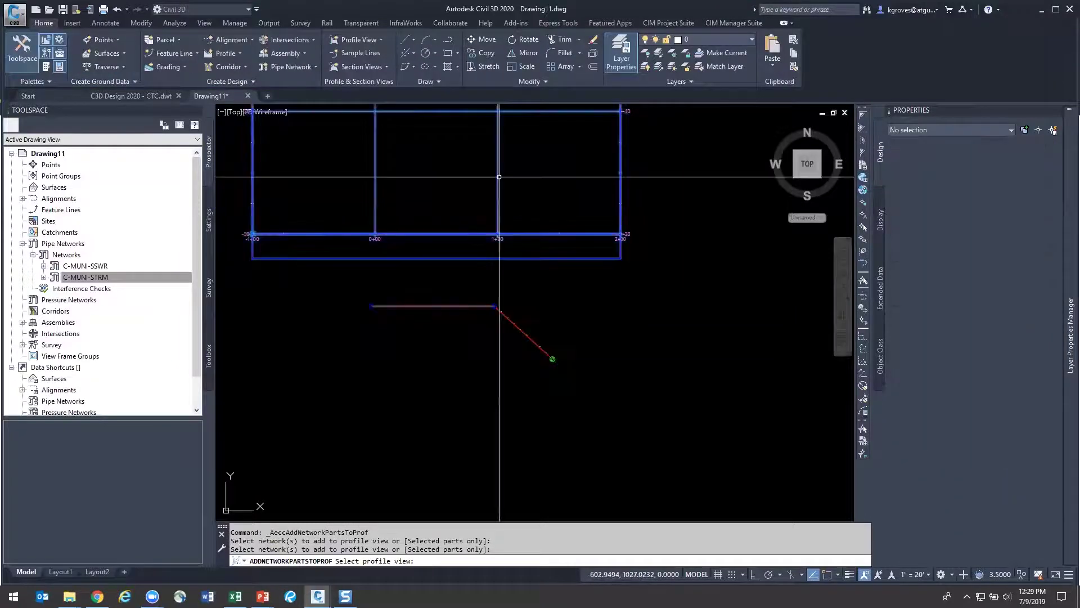
{"action": "left_click", "coordinate": [562, 234]}
{"action": "scroll", "coordinate": [562, 441], "scroll_direction": "down", "scroll_amount": 5}
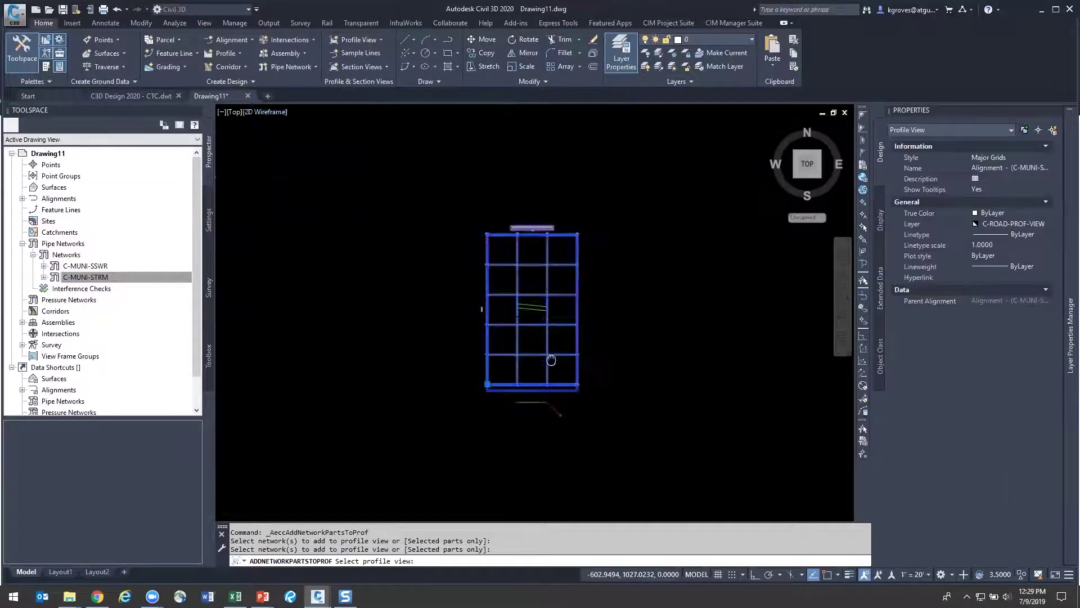
{"action": "key", "text": "Escape"}
Inspect the pipe and structures drawn in profile and check the C-MUNI-STRM-PROF layer in the layer list
{"action": "scroll", "coordinate": [532, 323], "scroll_direction": "up", "scroll_amount": 6}
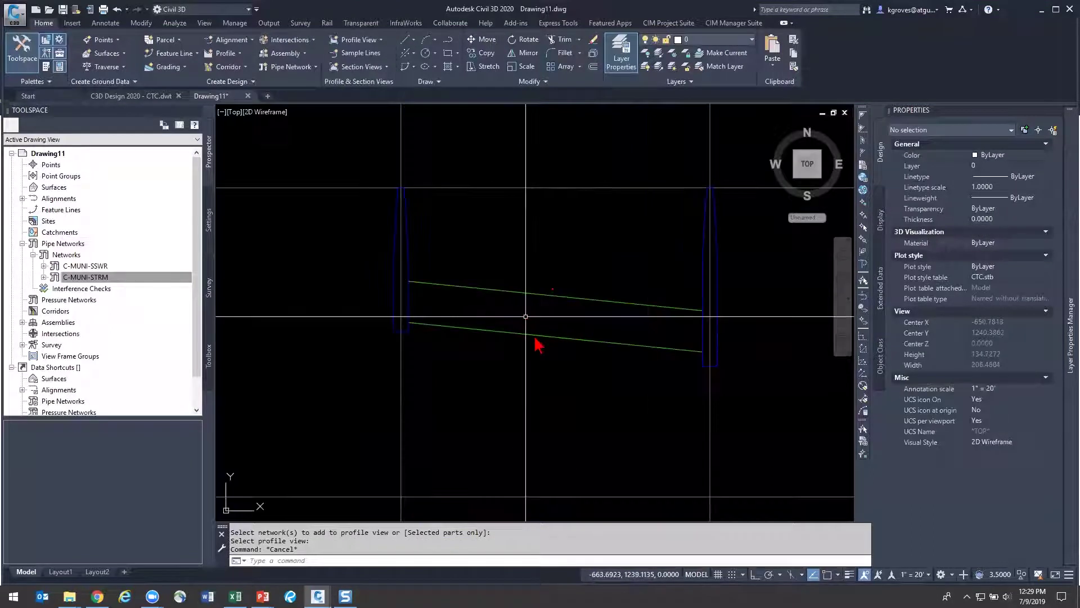
{"action": "scroll", "coordinate": [603, 314], "scroll_direction": "down", "scroll_amount": 3}
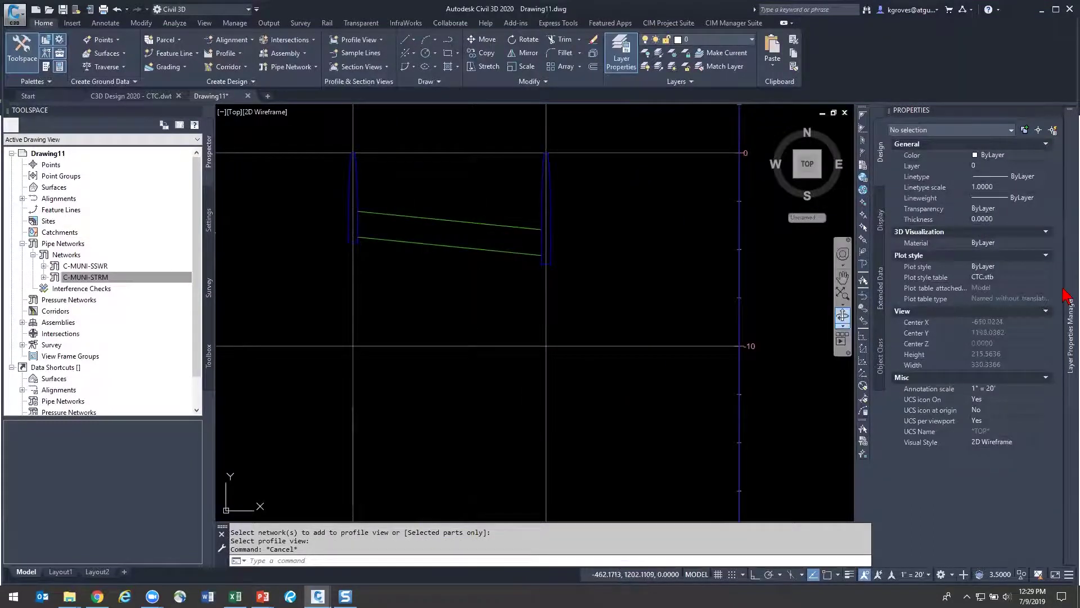
{"action": "mouse_move", "coordinate": [1065, 294]}
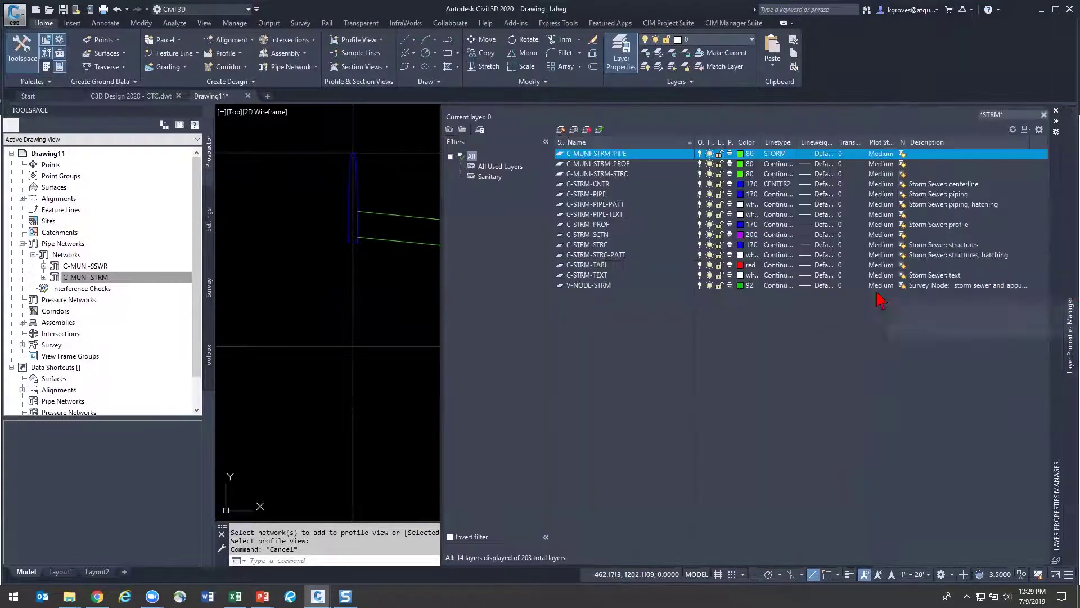
{"action": "left_click", "coordinate": [633, 164]}
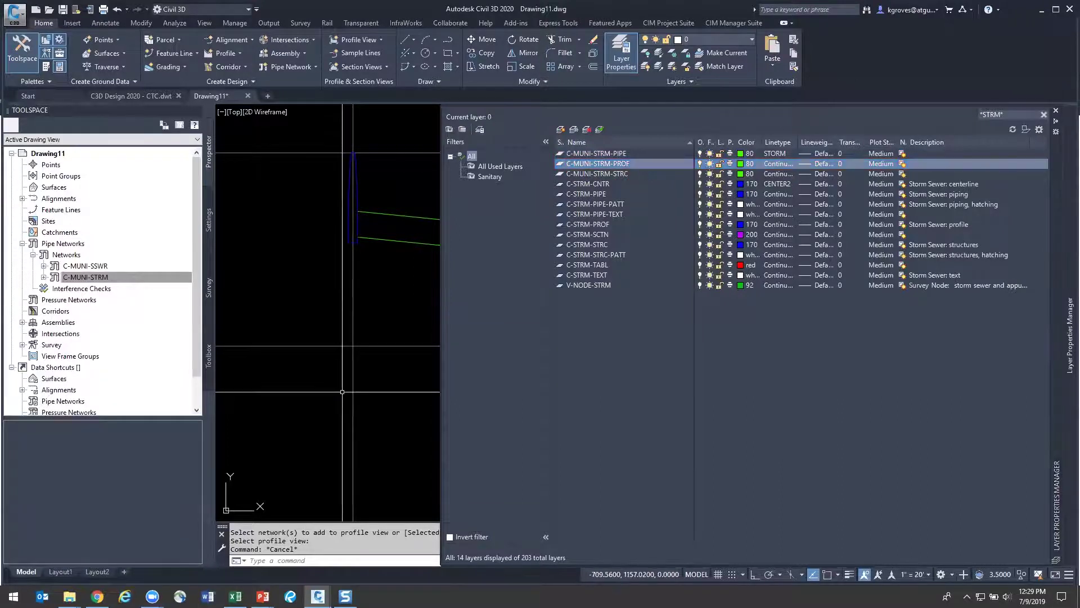
{"action": "scroll", "coordinate": [413, 439], "scroll_direction": "down", "scroll_amount": 3}
{"action": "middle_click_drag", "start_coordinate": [413, 438], "coordinate": [430, 394]}
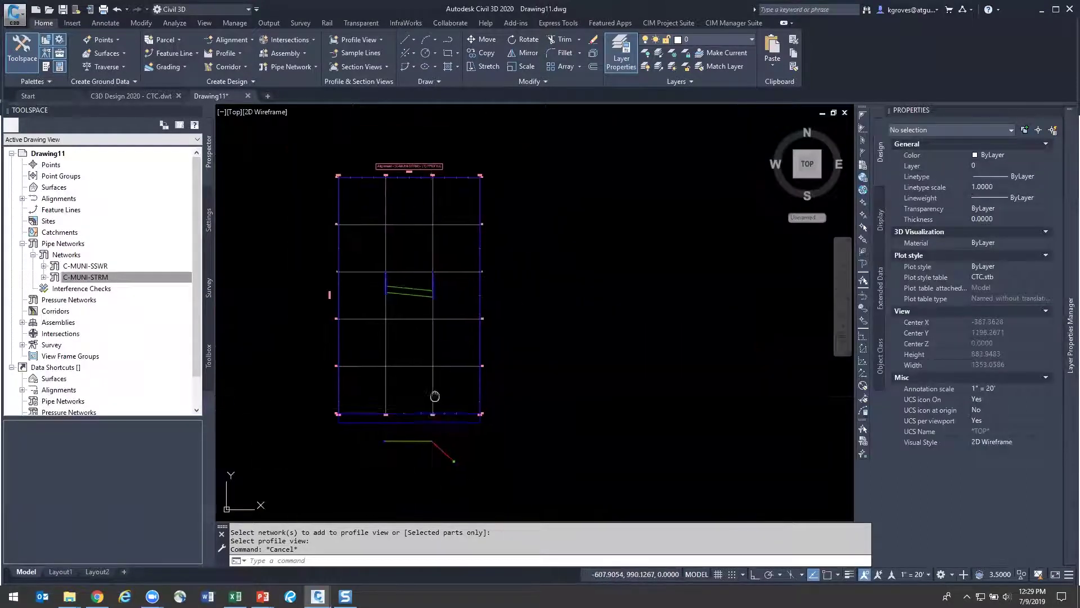
Check the label types offered for the diagonal pipe and review the default styles in the Pipe Network feature settings, leaving them unedited
{"action": "scroll", "coordinate": [430, 366], "scroll_direction": "up", "scroll_amount": 3}
{"action": "left_click", "coordinate": [456, 359]}
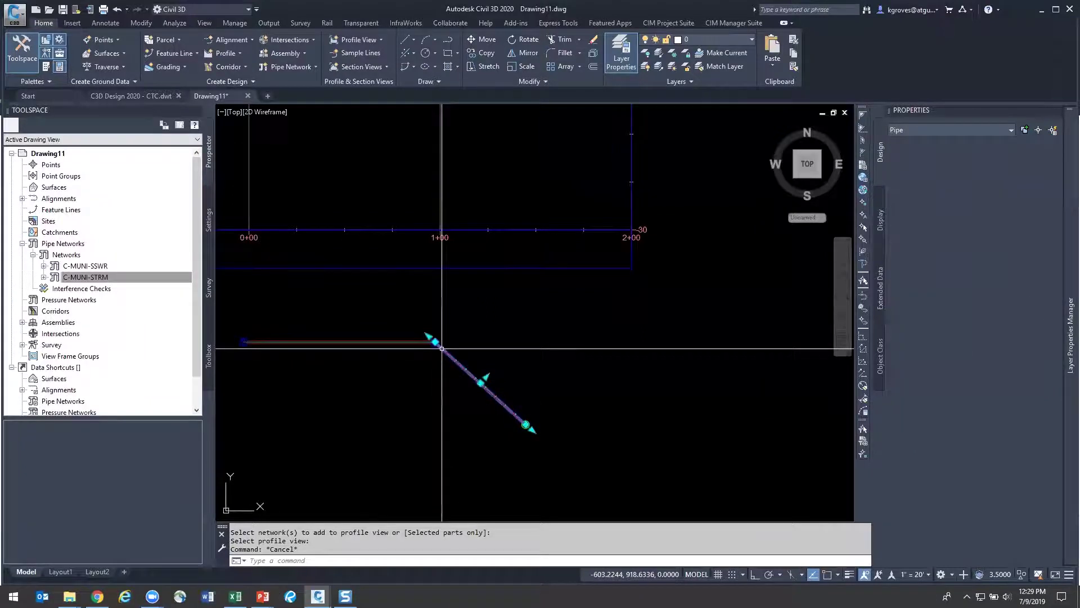
{"action": "left_click", "coordinate": [20, 62]}
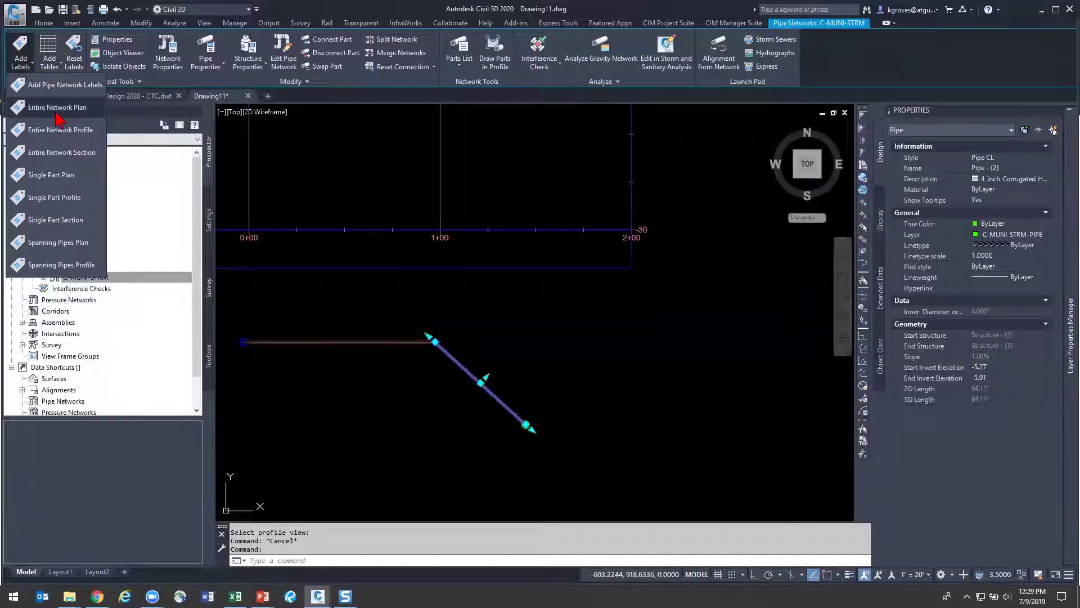
{"action": "left_click", "coordinate": [206, 228]}
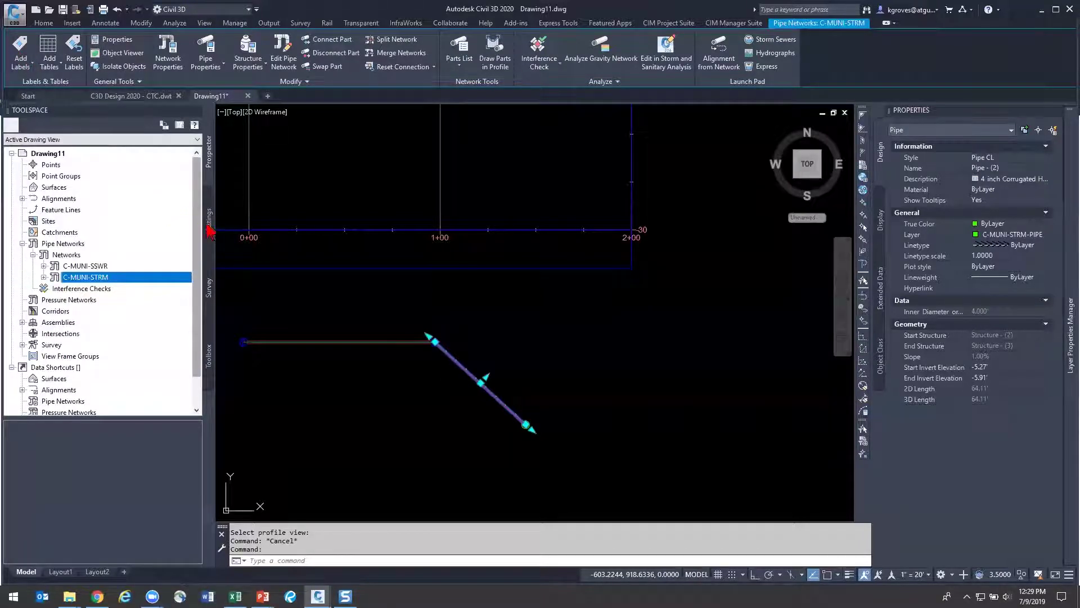
{"action": "left_click", "coordinate": [207, 228]}
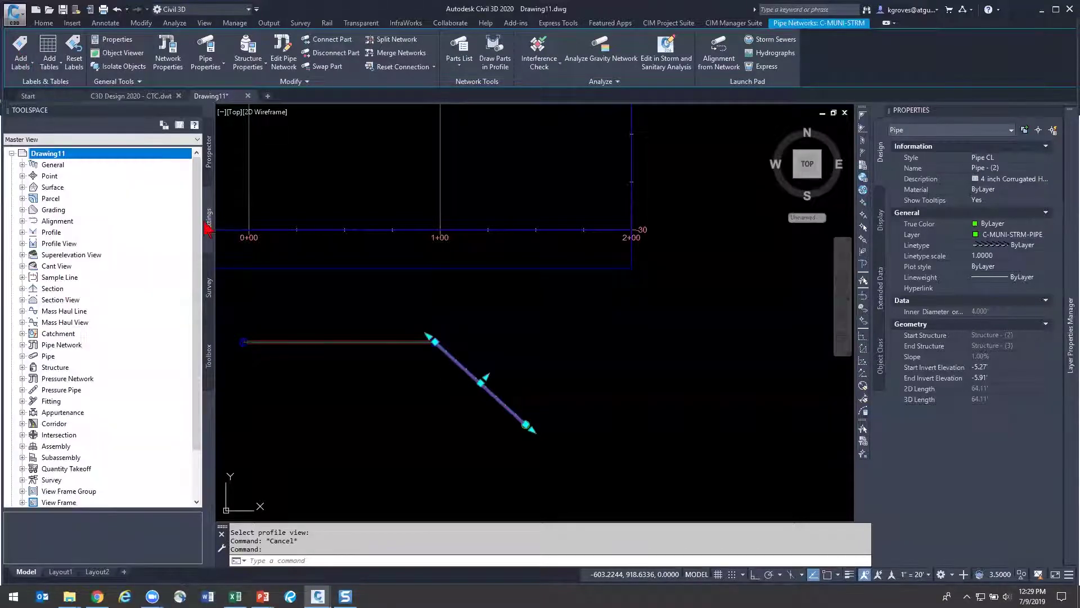
{"action": "left_click", "coordinate": [59, 379]}
{"action": "right_click", "coordinate": [57, 346]}
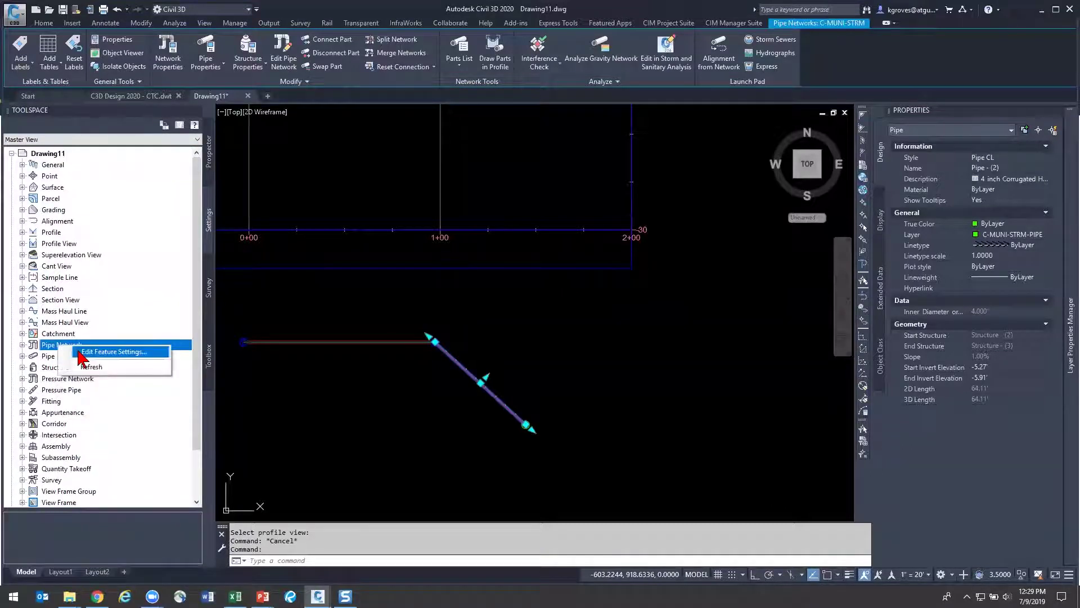
{"action": "left_click", "coordinate": [72, 352]}
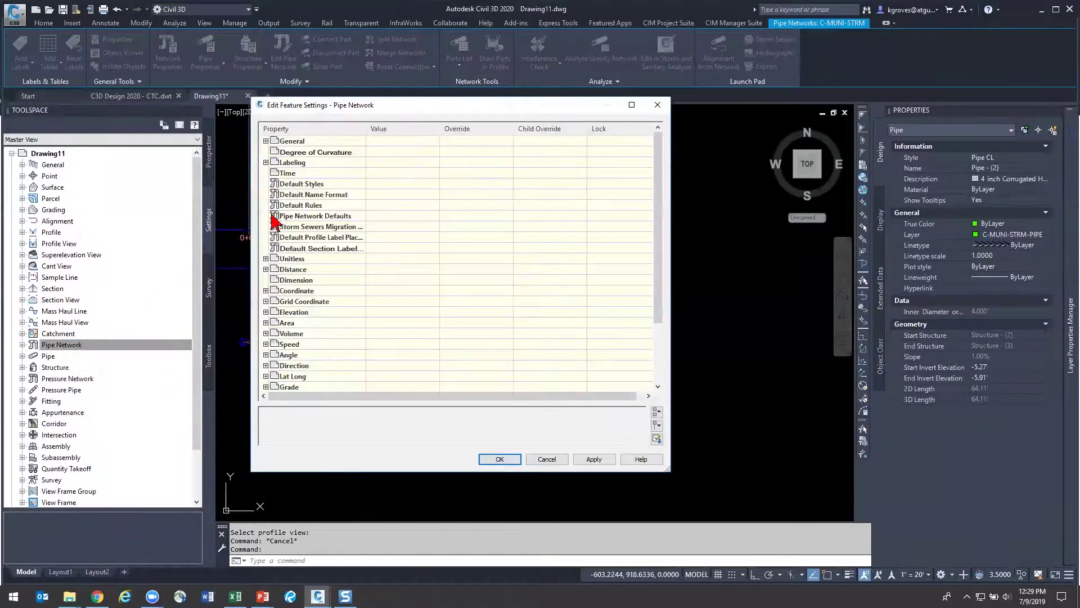
{"action": "left_click", "coordinate": [266, 184]}
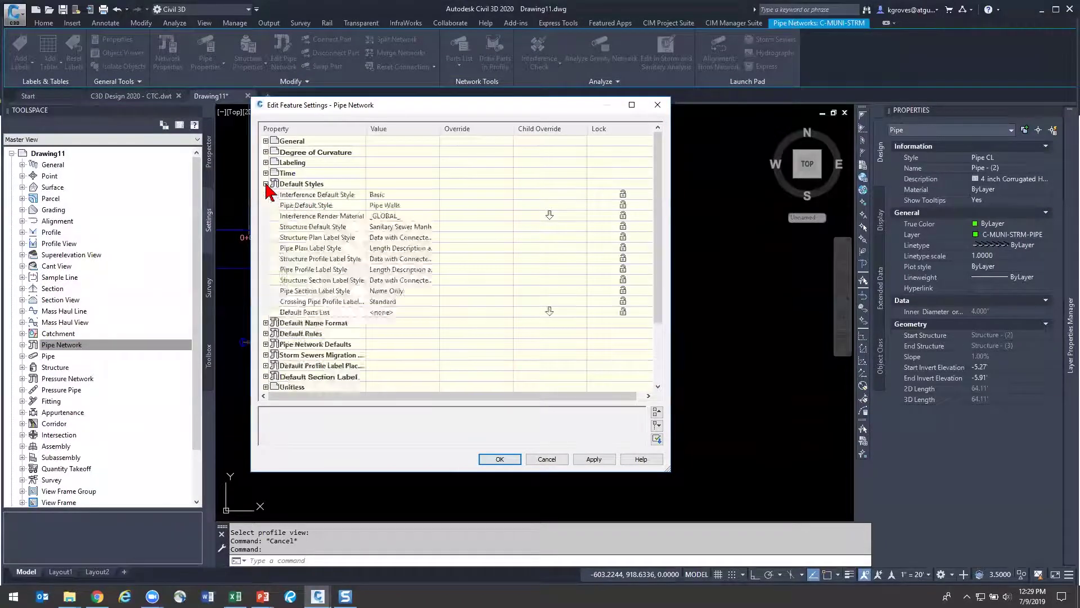
{"action": "left_click", "coordinate": [657, 105]}
{"action": "left_click", "coordinate": [28, 67]}
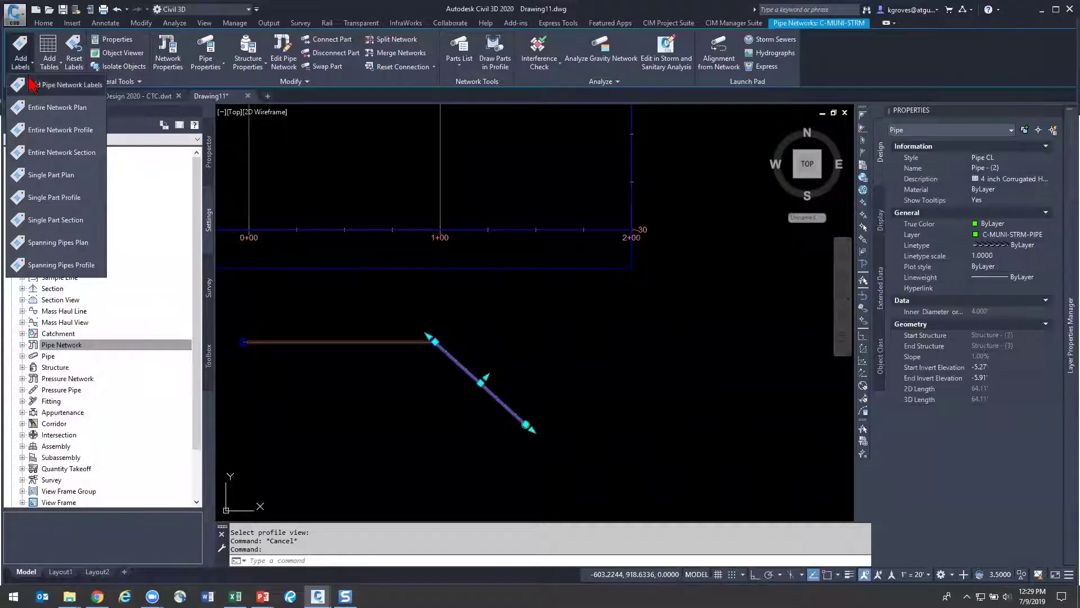
{"action": "left_click", "coordinate": [33, 85]}
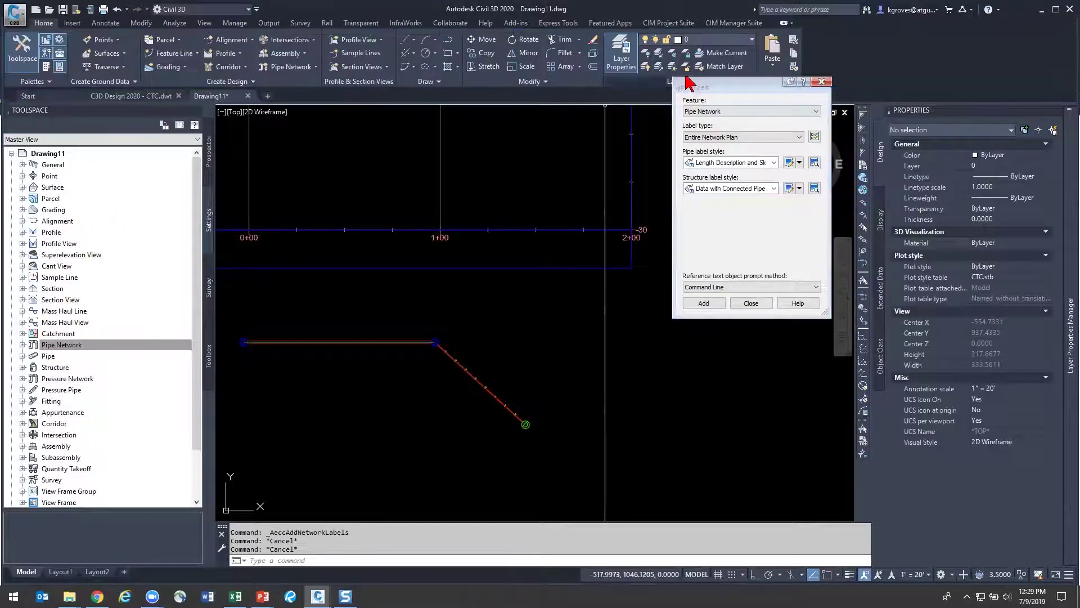
{"action": "left_click_drag", "start_coordinate": [691, 84], "coordinate": [559, 83]}
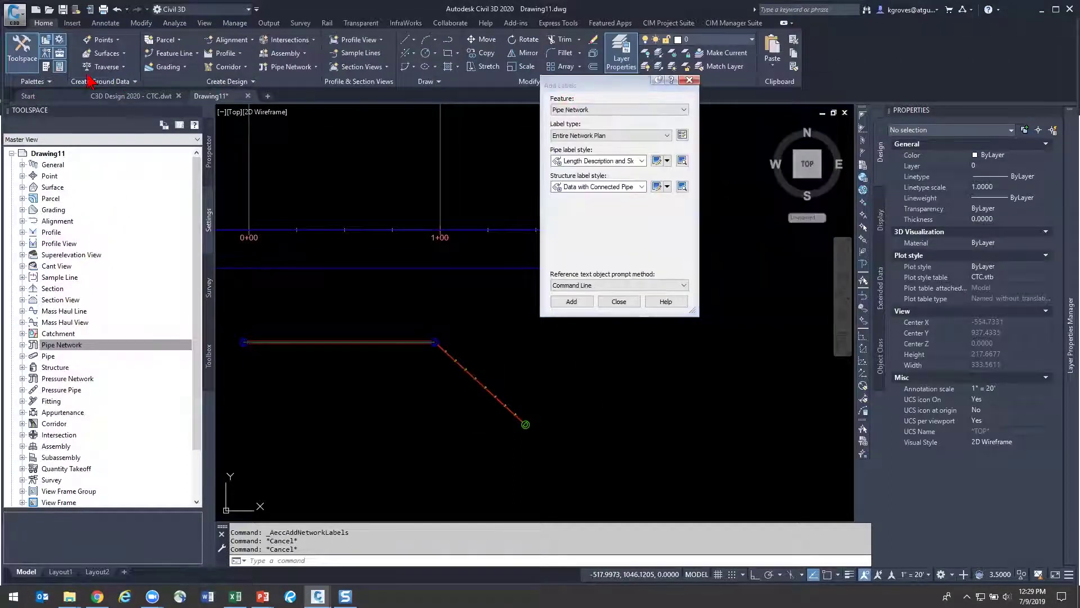
{"action": "left_click", "coordinate": [105, 23]}
{"action": "key", "text": "Escape"}
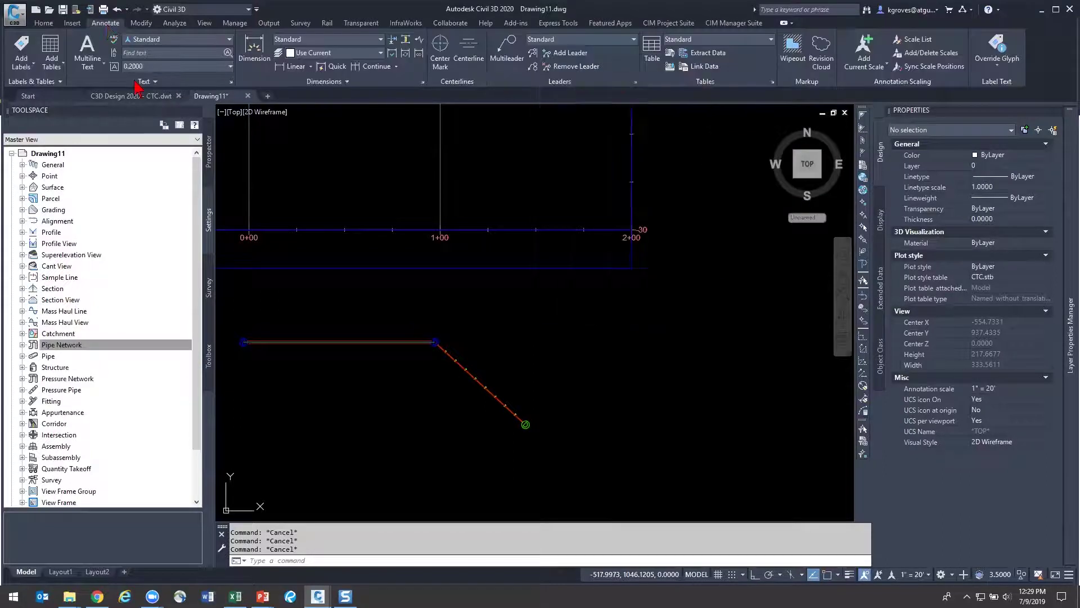
{"action": "left_click", "coordinate": [23, 65]}
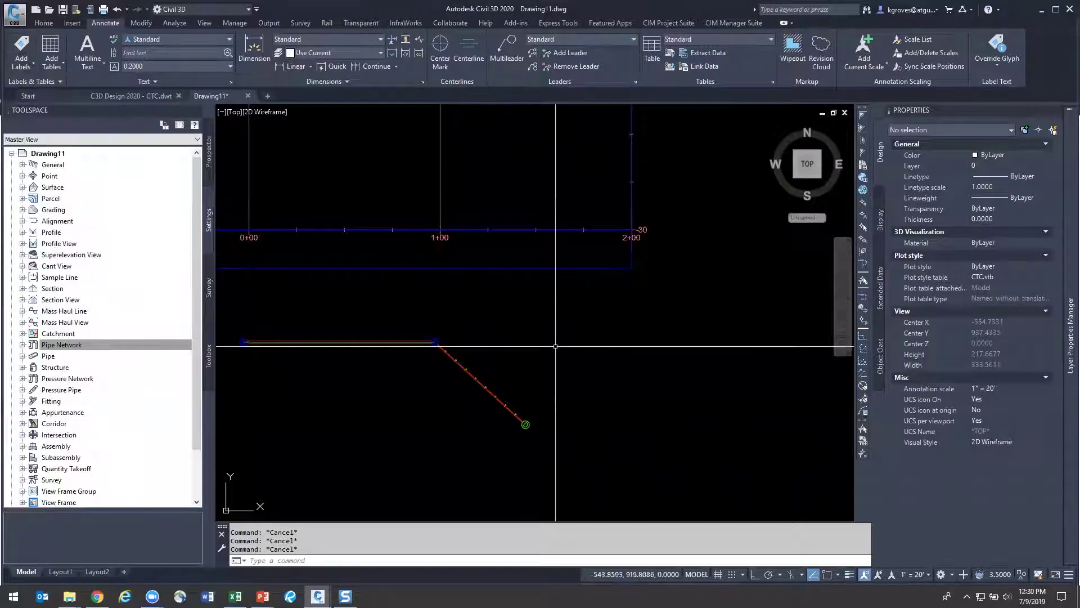
{"action": "left_click", "coordinate": [457, 351]}
{"action": "left_click", "coordinate": [448, 367]}
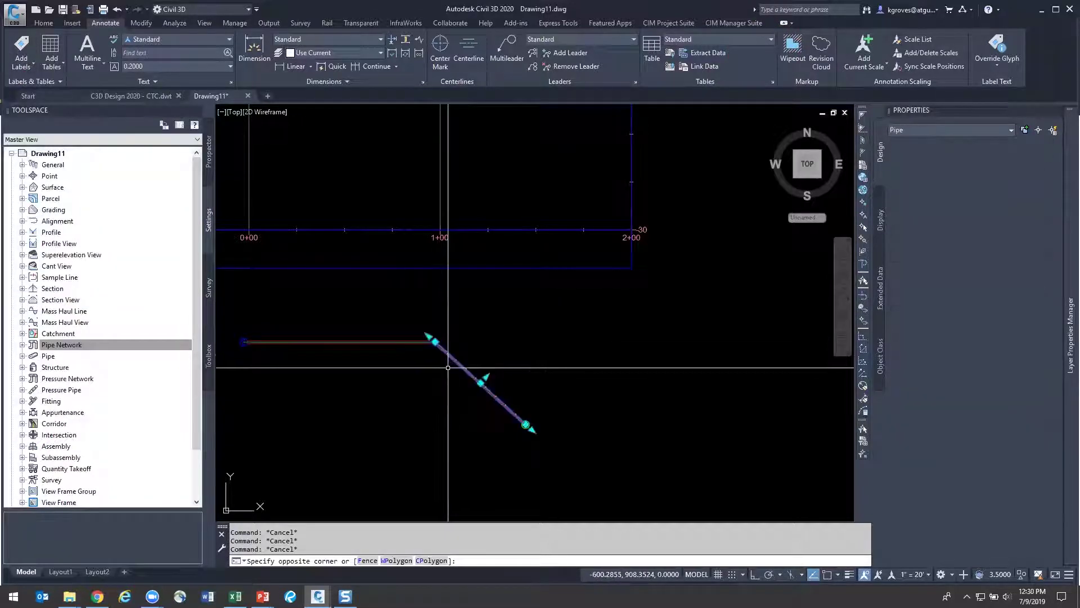
{"action": "left_click", "coordinate": [18, 66]}
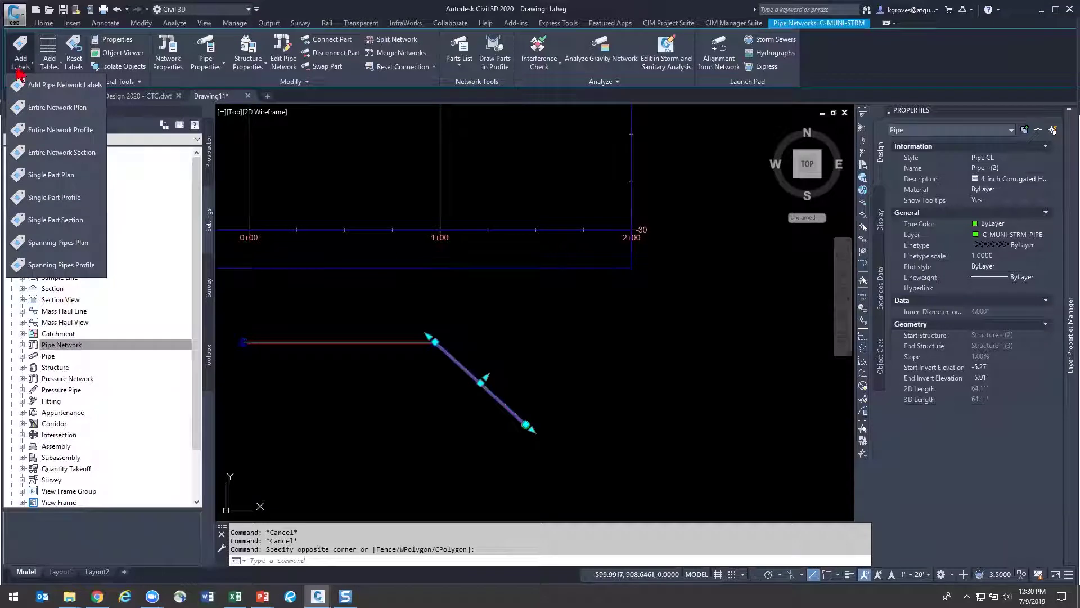
{"action": "left_click", "coordinate": [62, 86]}
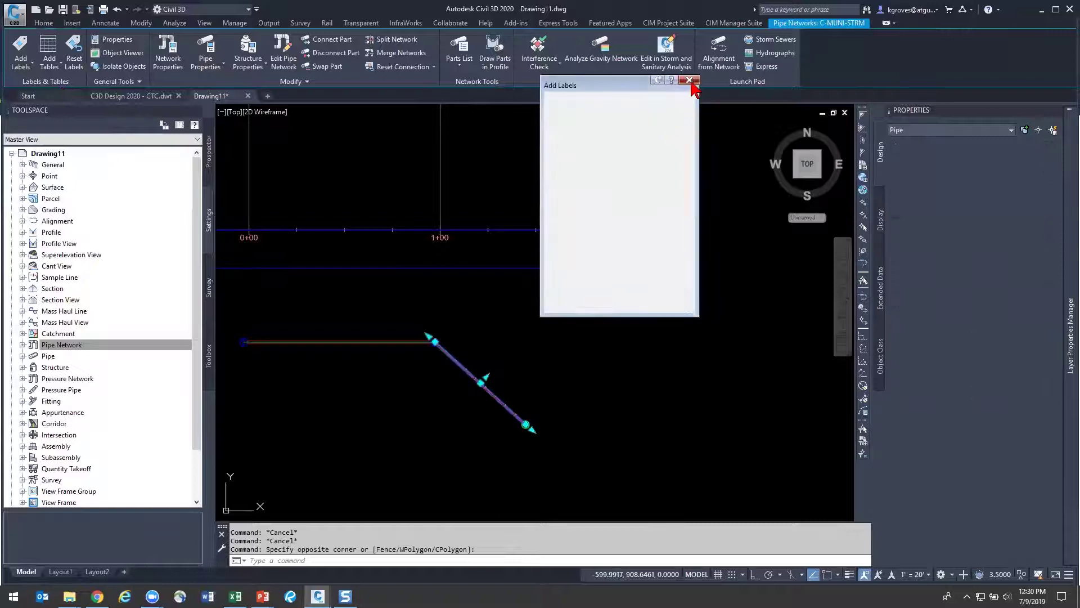
{"action": "left_click", "coordinate": [689, 80]}
Start adding pipe network labels with the label type set to Single Part Plan
{"action": "left_click", "coordinate": [113, 27]}
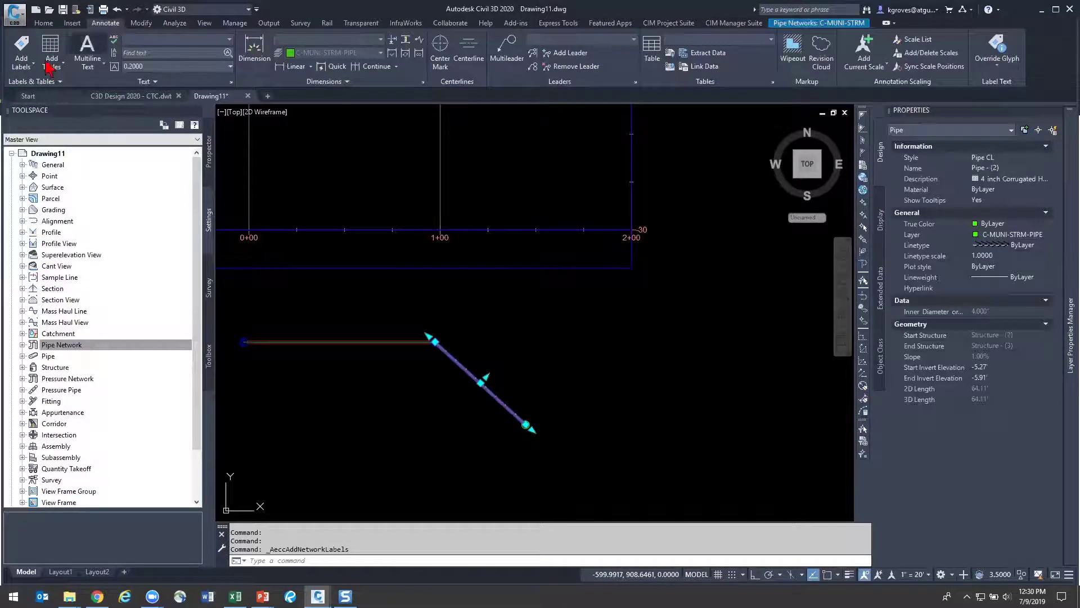
{"action": "left_click", "coordinate": [26, 66]}
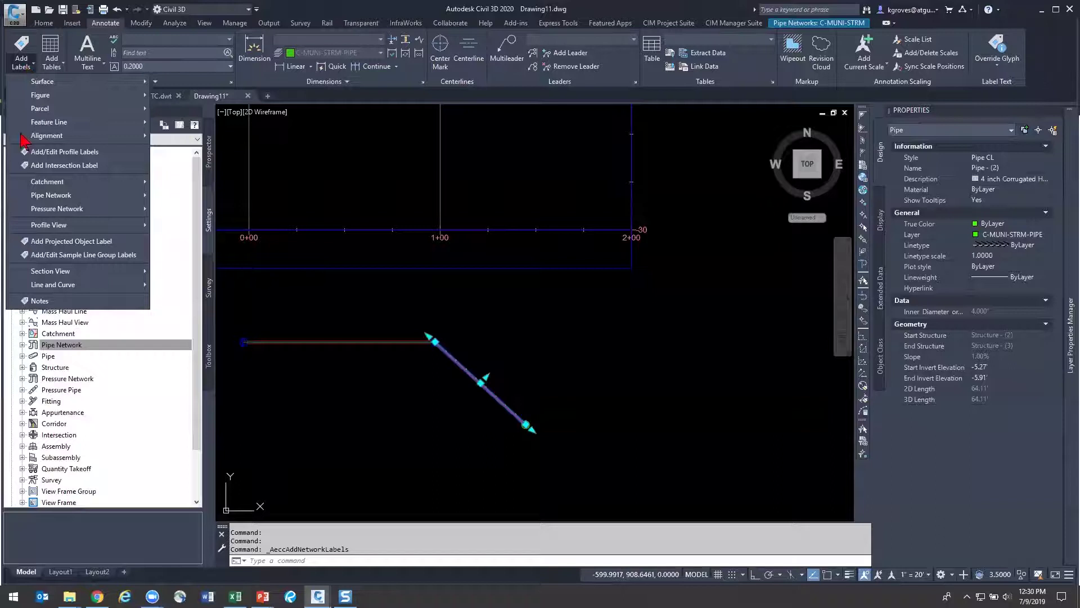
{"action": "mouse_move", "coordinate": [97, 198]}
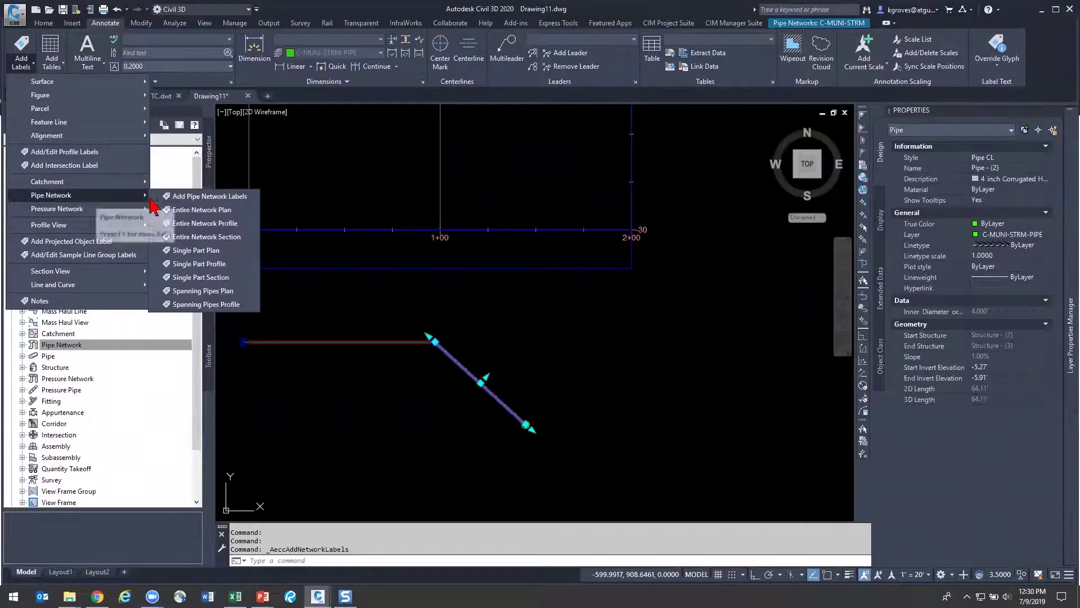
{"action": "left_click", "coordinate": [208, 196]}
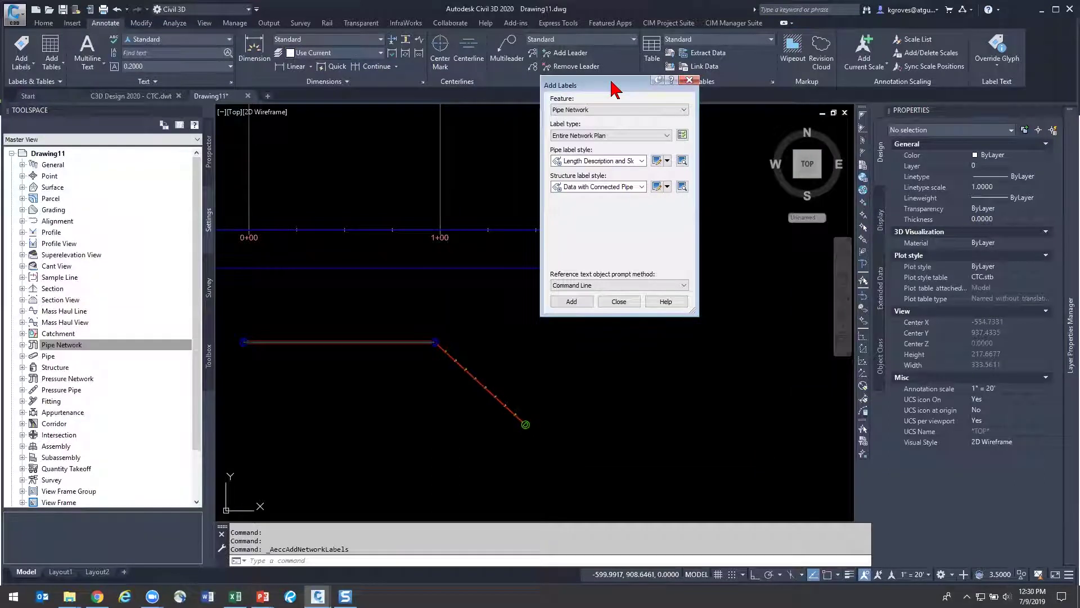
{"action": "left_click_drag", "start_coordinate": [612, 84], "coordinate": [670, 137]}
{"action": "left_click", "coordinate": [679, 187]}
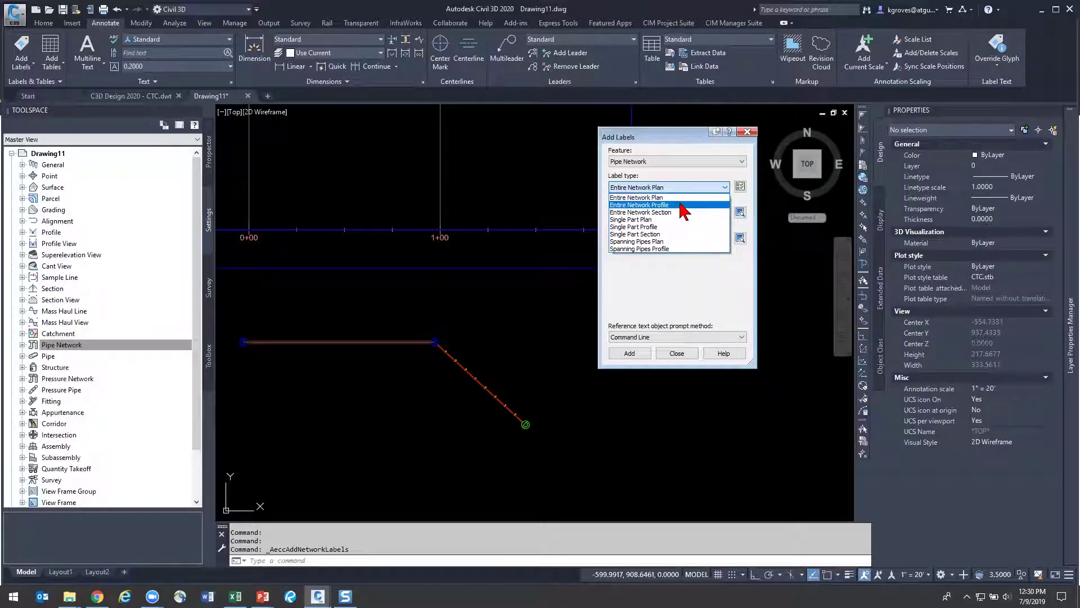
{"action": "left_click", "coordinate": [682, 221]}
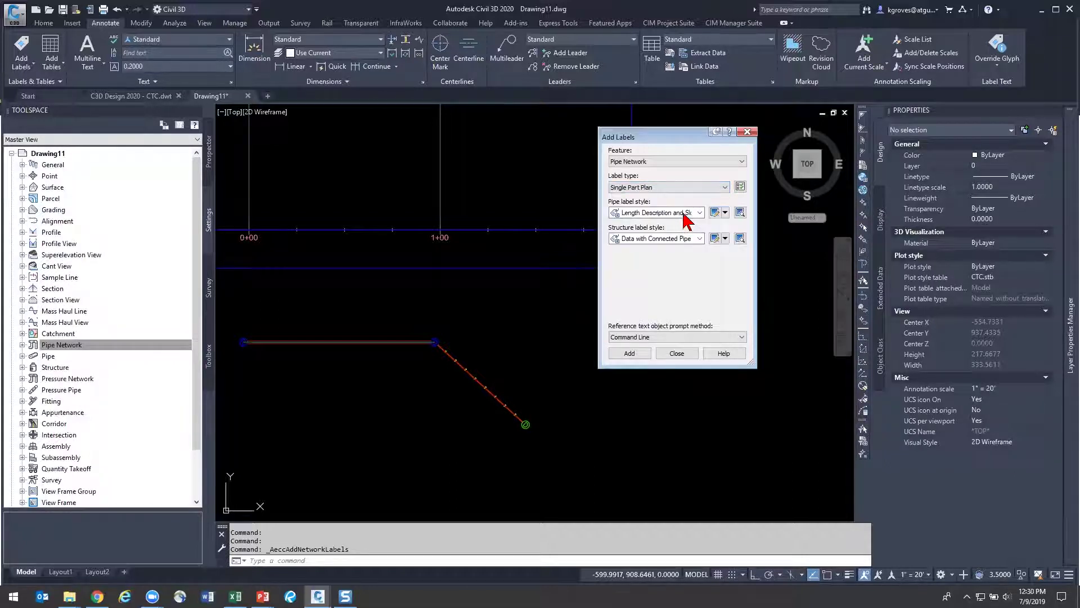
Choose zProfile_Length Description and Slope as the pipe label style and Data with Connected Pipes as the structure label style
{"action": "left_click", "coordinate": [686, 220]}
{"action": "left_click", "coordinate": [682, 251]}
{"action": "left_click", "coordinate": [675, 239]}
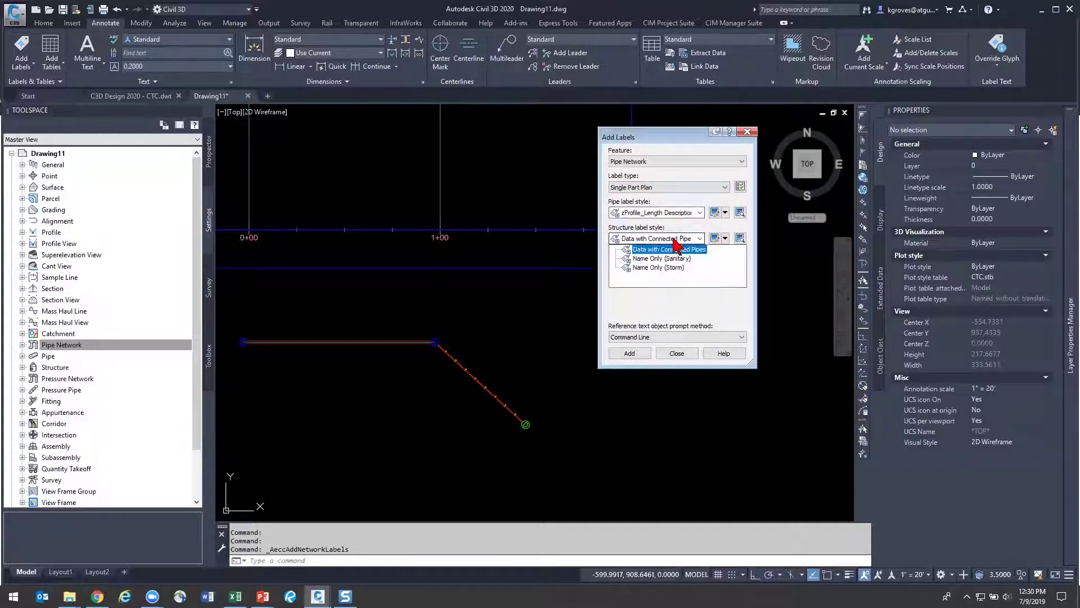
{"action": "left_click", "coordinate": [675, 249]}
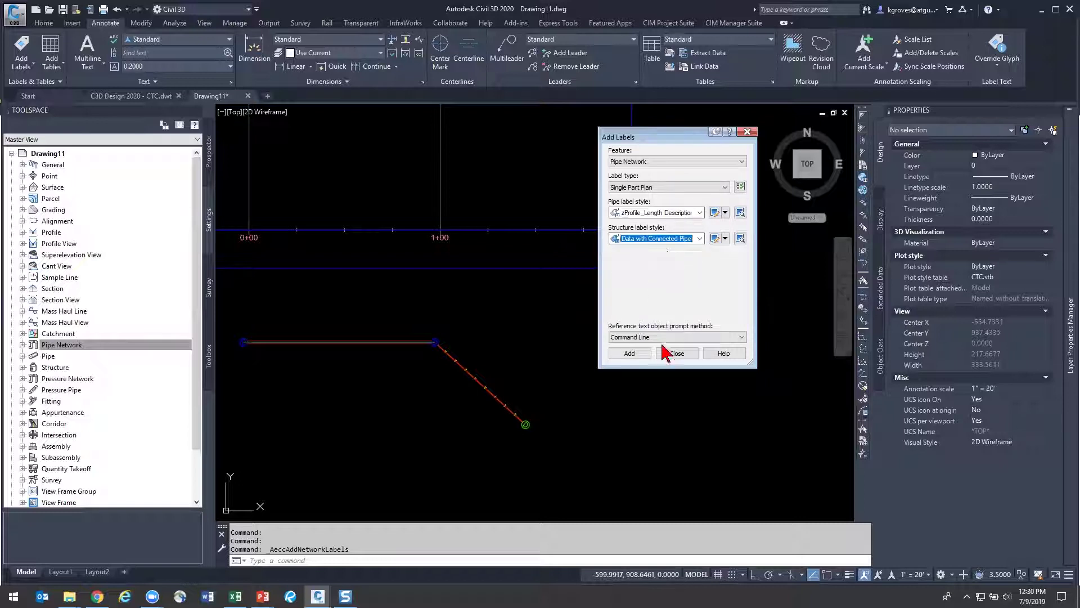
Label the structure at the pipe bend and the diagonal pipe in plan
{"action": "left_click", "coordinate": [629, 353]}
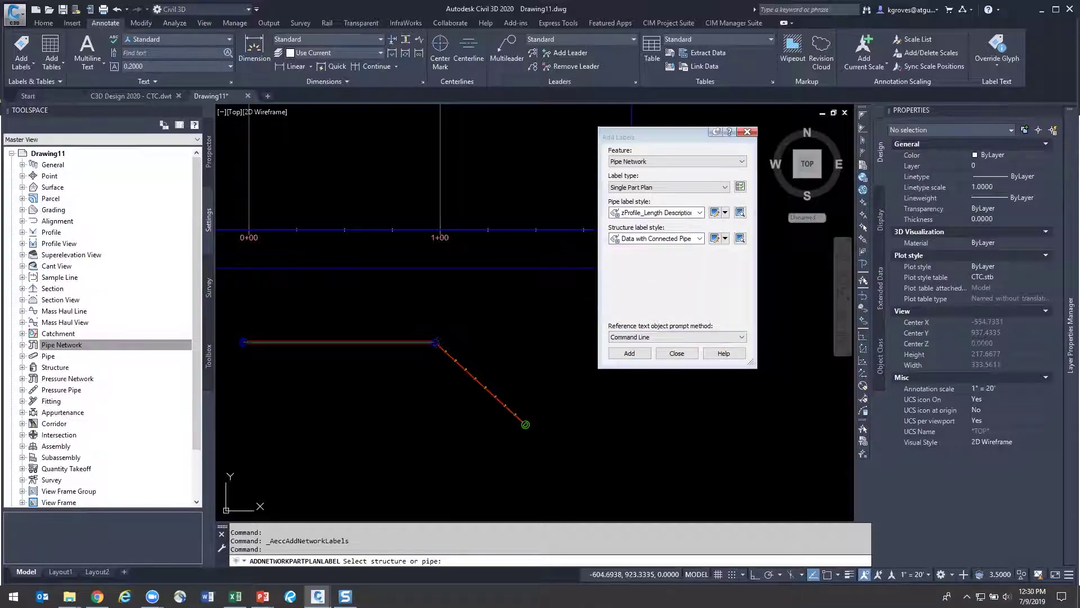
{"action": "left_click", "coordinate": [436, 341]}
{"action": "left_click", "coordinate": [483, 394]}
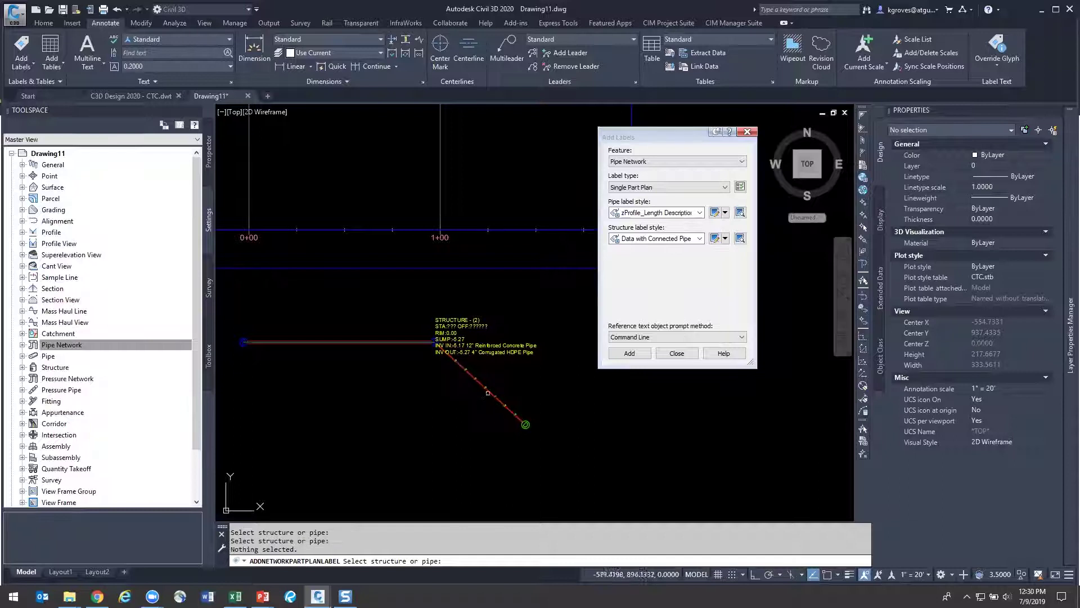
{"action": "key", "text": "Escape"}
Move the diagonal pipe's label off the pipe to clear space below and to its left, with a leader
{"action": "scroll", "coordinate": [461, 384], "scroll_direction": "up", "scroll_amount": 5}
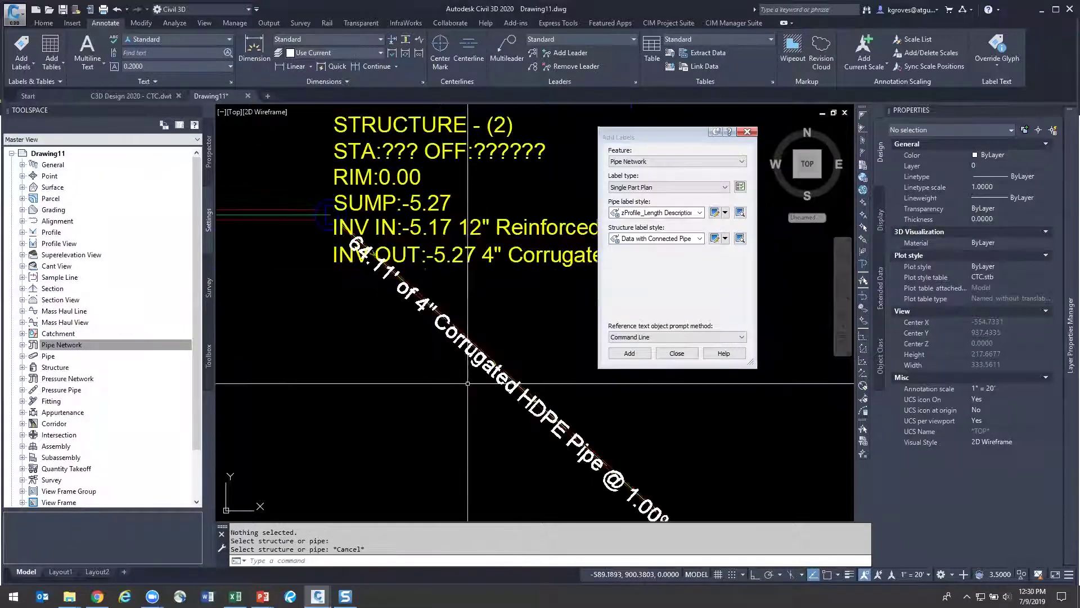
{"action": "left_click", "coordinate": [475, 362]}
{"action": "left_click", "coordinate": [519, 378]}
{"action": "scroll", "coordinate": [523, 381], "scroll_direction": "down", "scroll_amount": 4}
{"action": "left_click", "coordinate": [447, 401]}
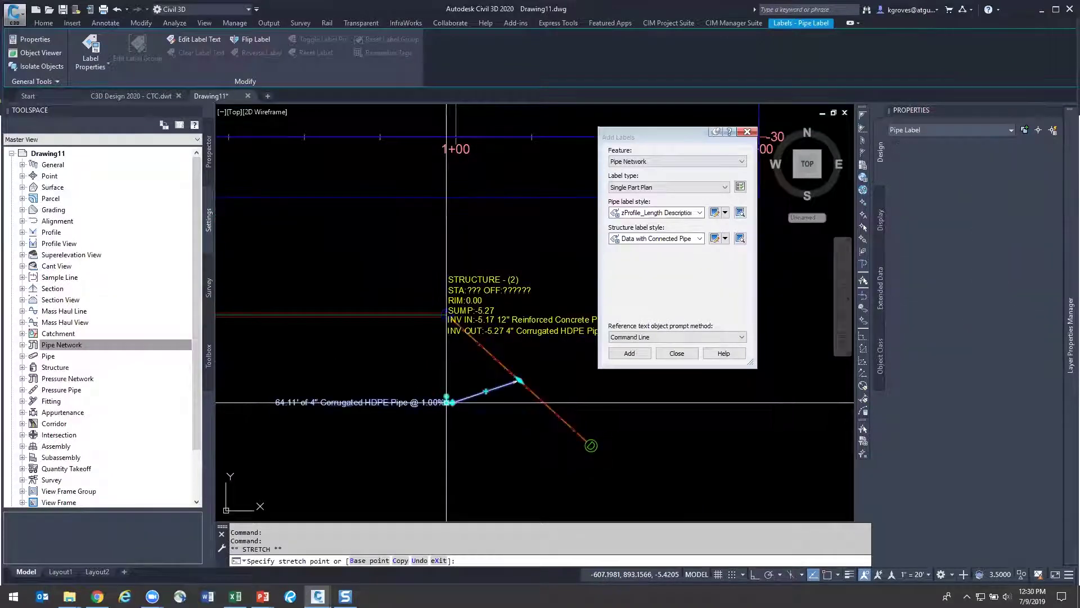
{"action": "key", "text": "Escape"}
Move the bend structure's label up and to the right of the structure, with a leader
{"action": "left_click", "coordinate": [501, 320]}
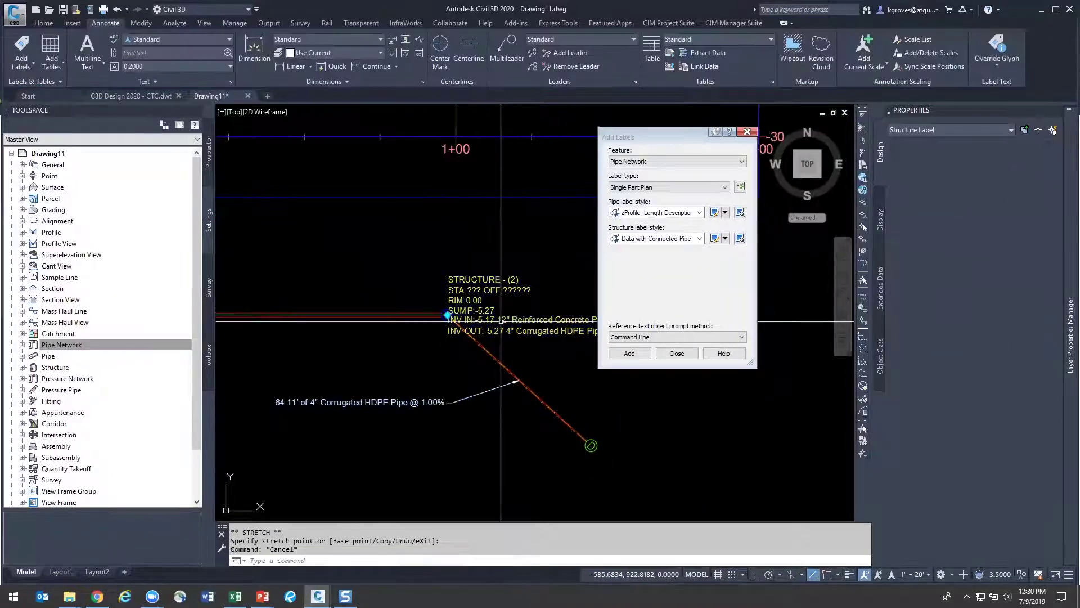
{"action": "left_click", "coordinate": [447, 315]}
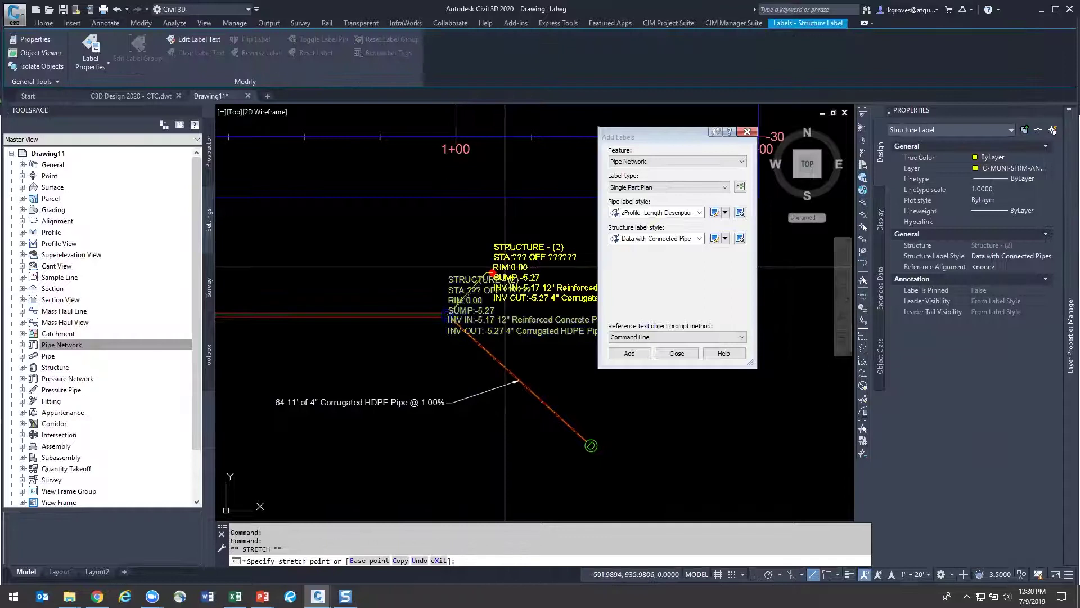
{"action": "left_click", "coordinate": [505, 280]}
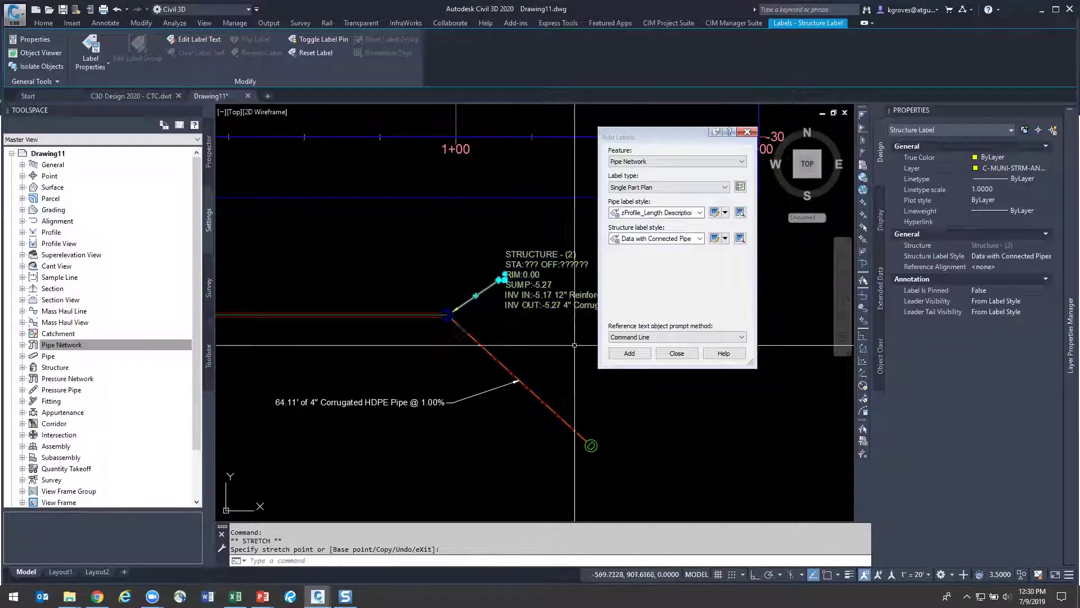
{"action": "key", "text": "Escape"}
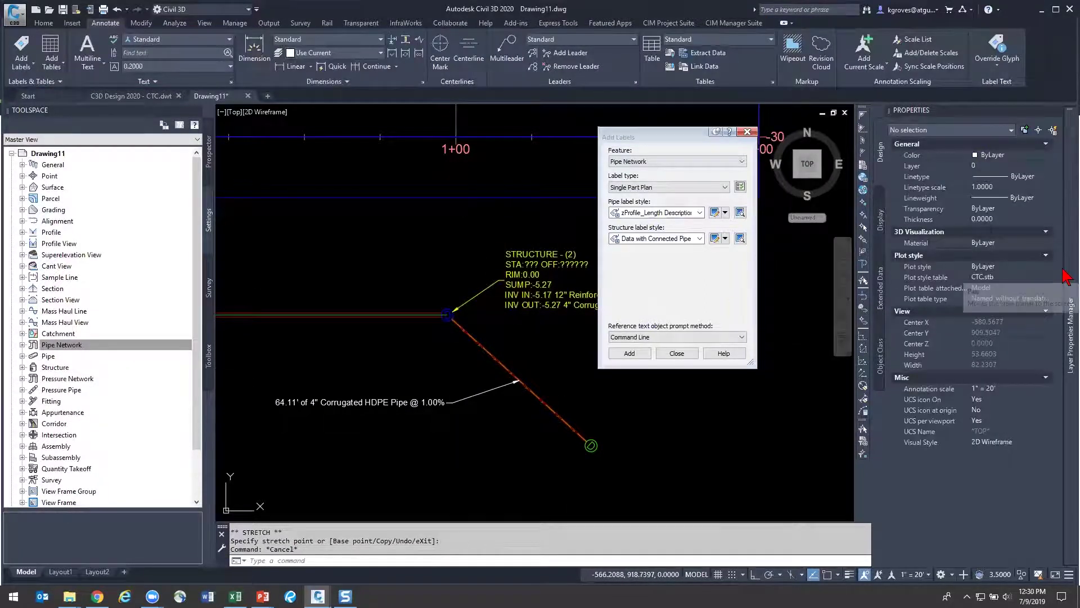
Check the layer and label style of the diagonal pipe's label, and close the Add Labels dialog
{"action": "mouse_move", "coordinate": [1065, 276]}
{"action": "left_click", "coordinate": [630, 155]}
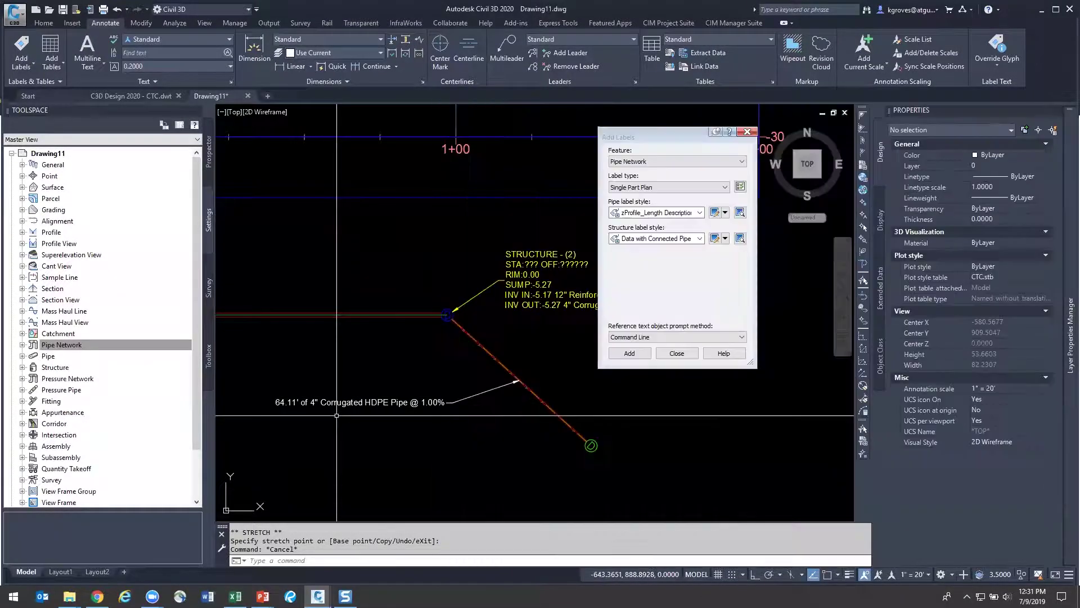
{"action": "left_click", "coordinate": [354, 405]}
{"action": "left_click", "coordinate": [334, 386]}
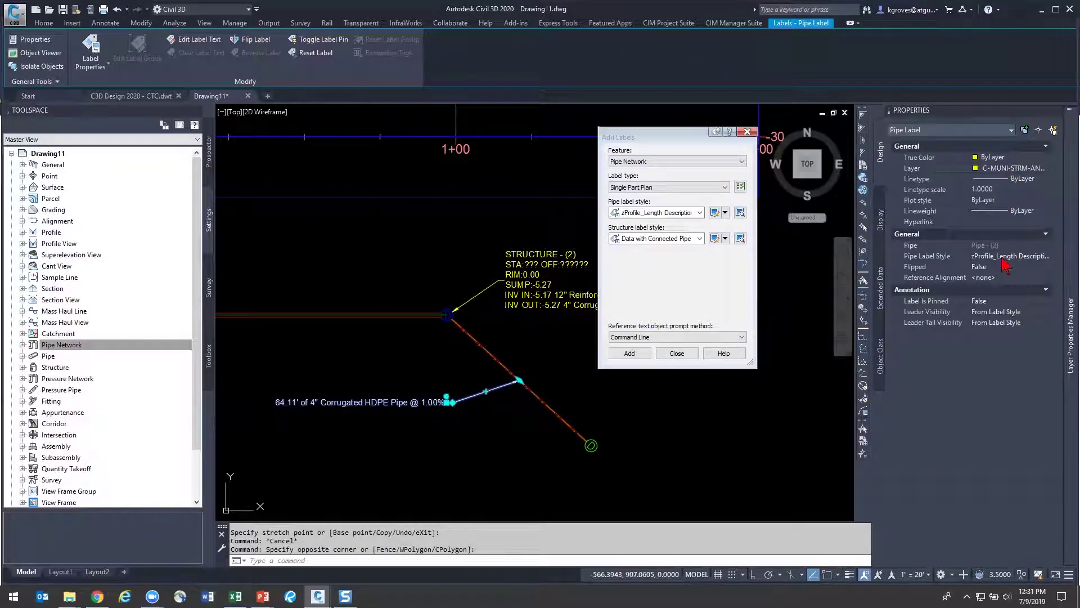
{"action": "left_click", "coordinate": [747, 131]}
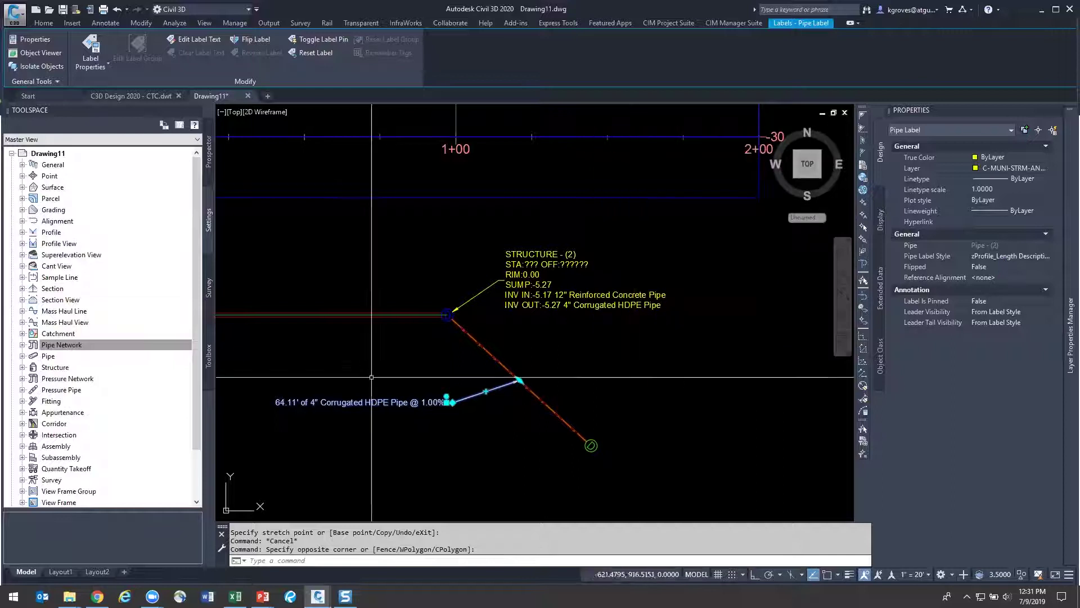
Open the plan profile pipe label style zProfile_Length Description and Slope for editing from the drawing's settings
{"action": "left_click", "coordinate": [60, 345]}
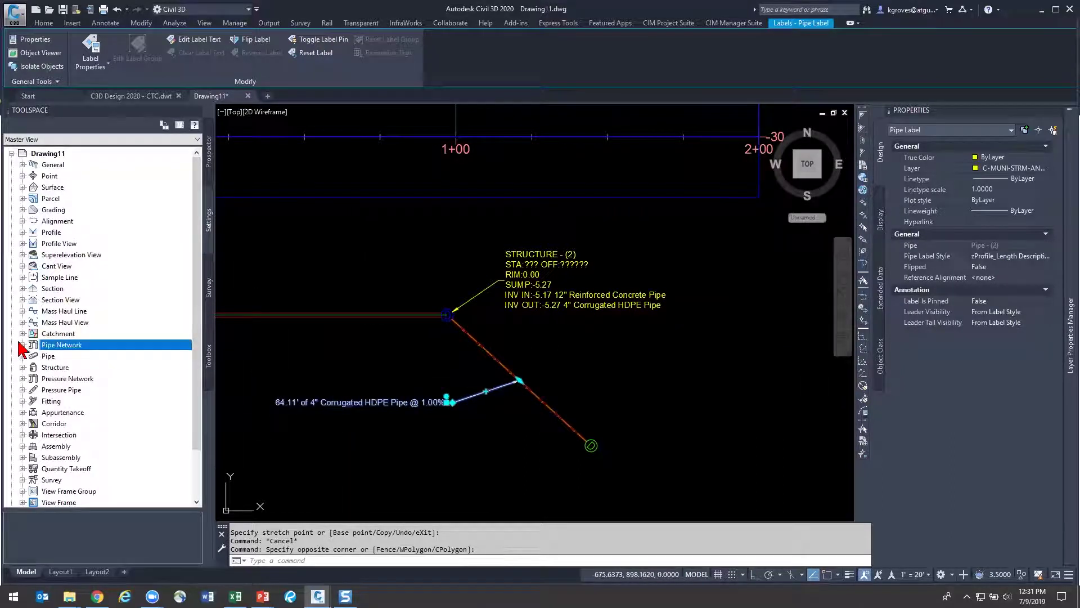
{"action": "left_click", "coordinate": [23, 345]}
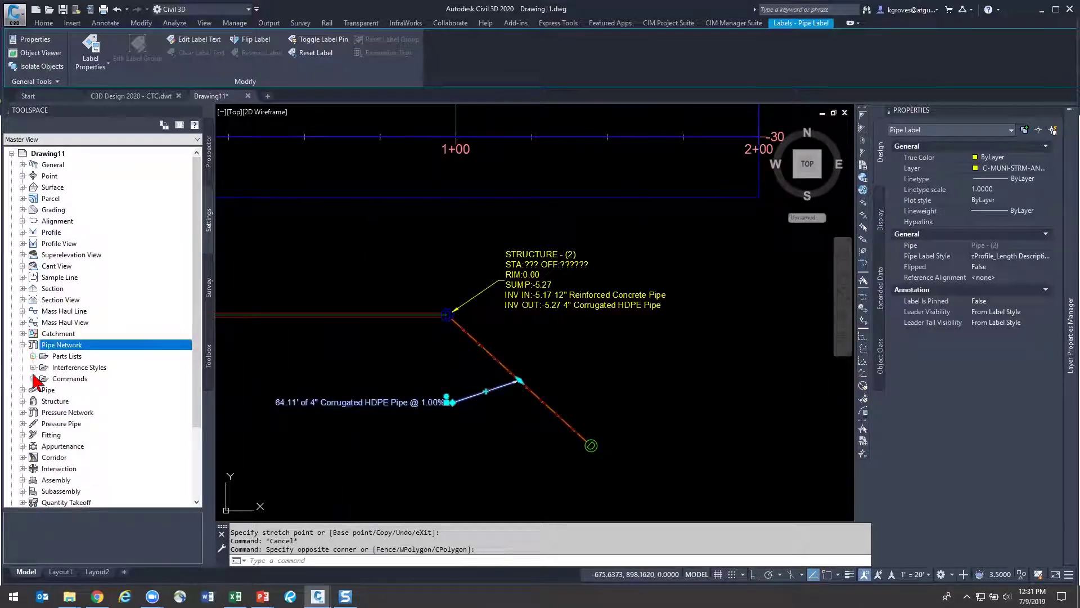
{"action": "left_click", "coordinate": [23, 345]}
{"action": "left_click", "coordinate": [22, 357]}
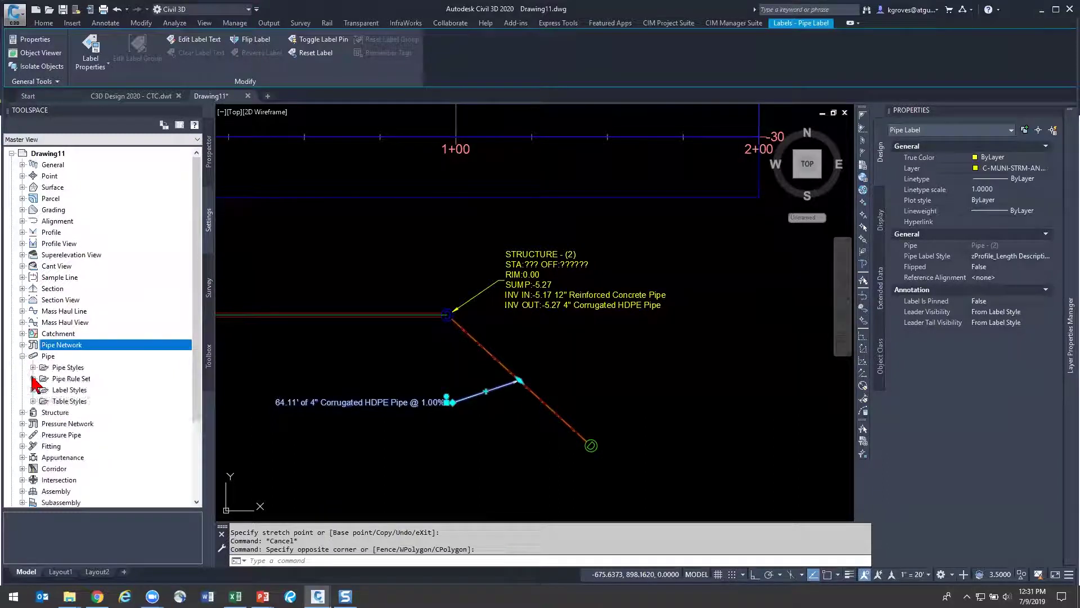
{"action": "left_click", "coordinate": [33, 390]}
{"action": "left_click", "coordinate": [44, 402]}
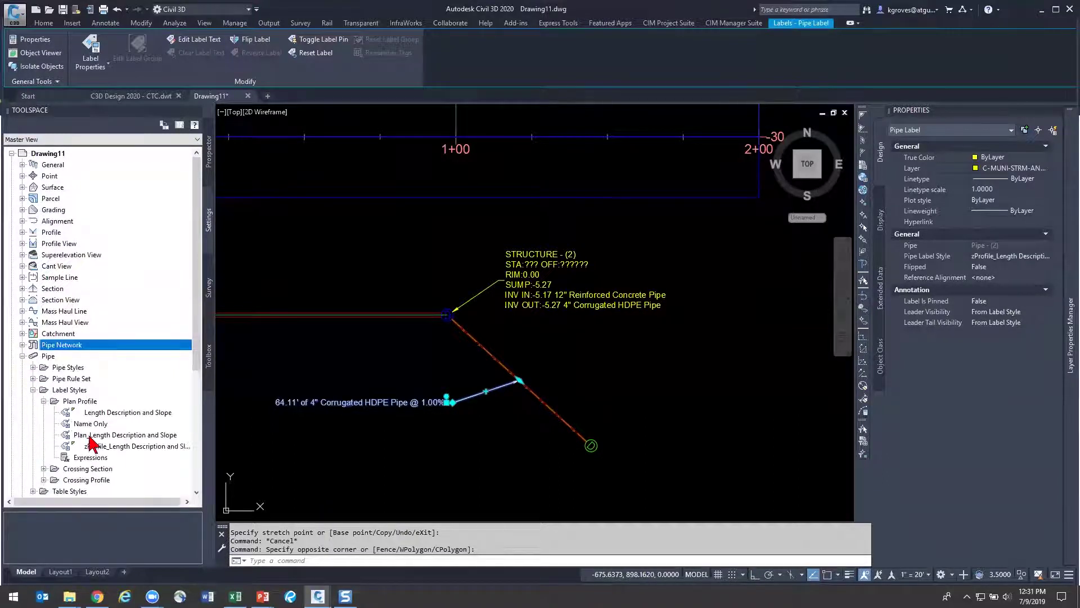
{"action": "left_click", "coordinate": [99, 446]}
{"action": "right_click", "coordinate": [99, 446]}
{"action": "left_click", "coordinate": [120, 454]}
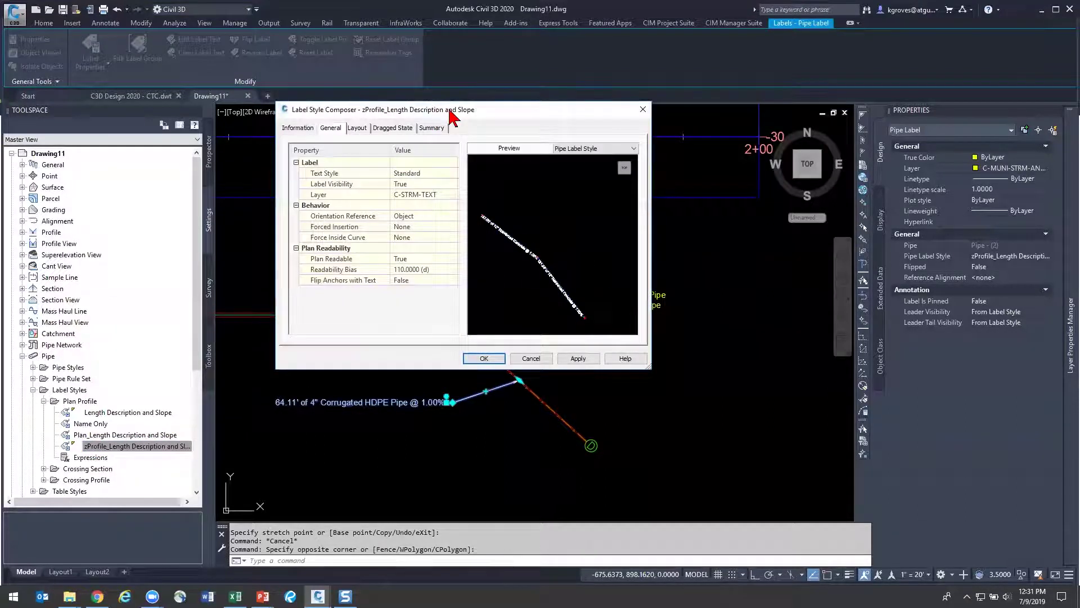
Set the layer of the zProfile_Length Description and Slope label style to 0
{"action": "left_click_drag", "start_coordinate": [451, 110], "coordinate": [586, 105]}
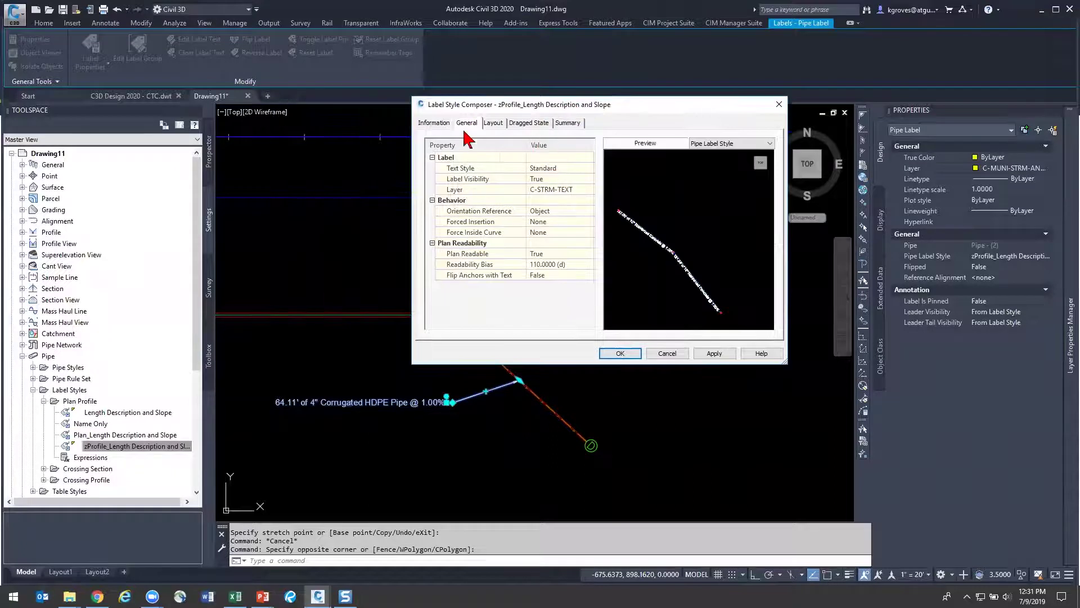
{"action": "left_click", "coordinate": [471, 191]}
{"action": "left_click", "coordinate": [547, 189]}
{"action": "left_click", "coordinate": [588, 189]}
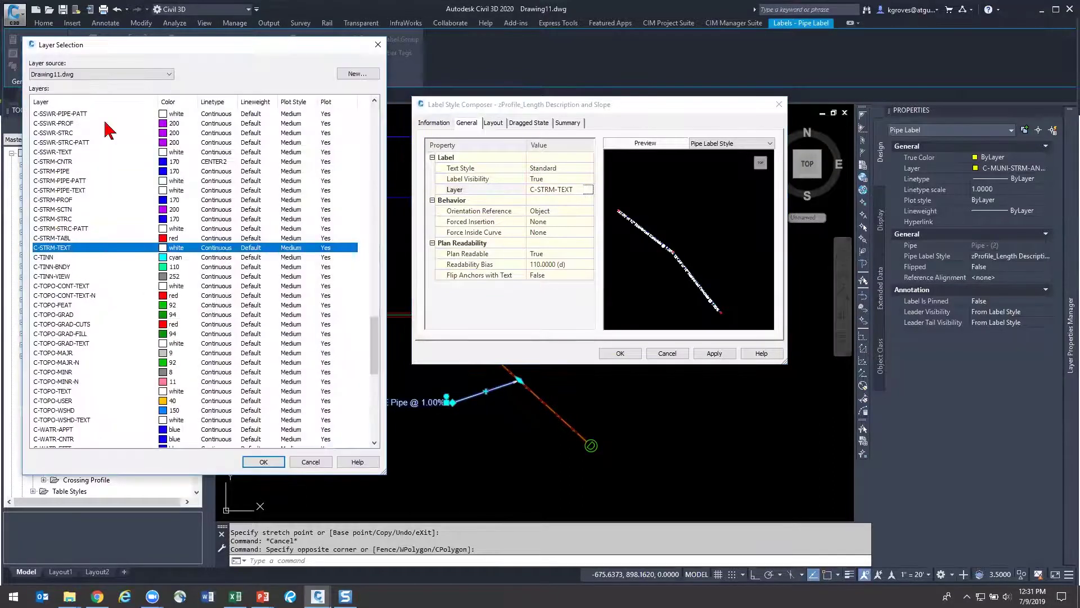
{"action": "scroll", "coordinate": [345, 112], "scroll_direction": "up", "scroll_amount": 15}
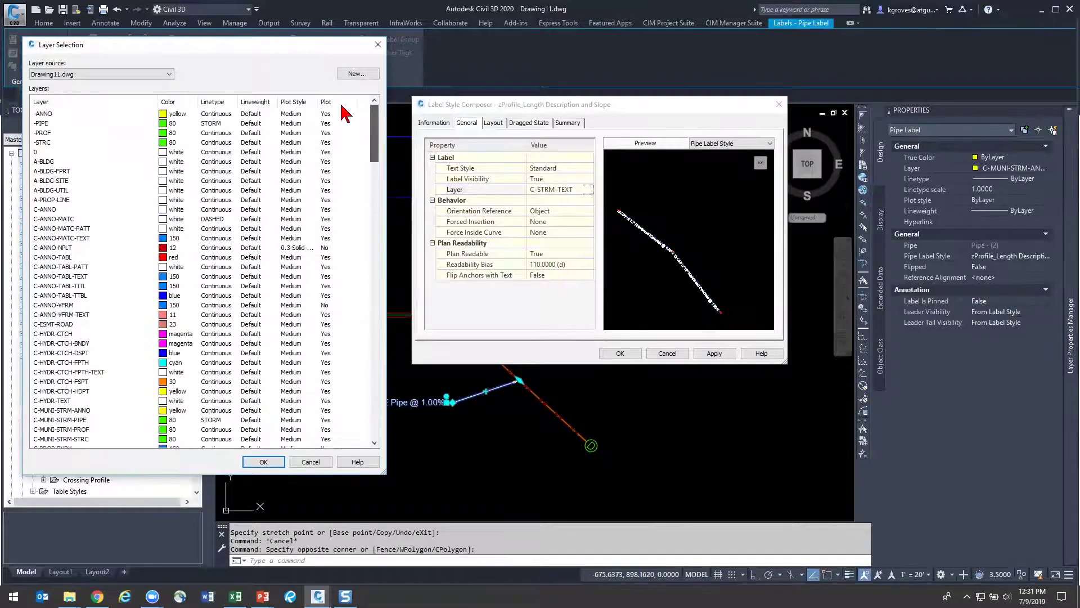
{"action": "left_click", "coordinate": [41, 152]}
{"action": "left_click", "coordinate": [263, 462]}
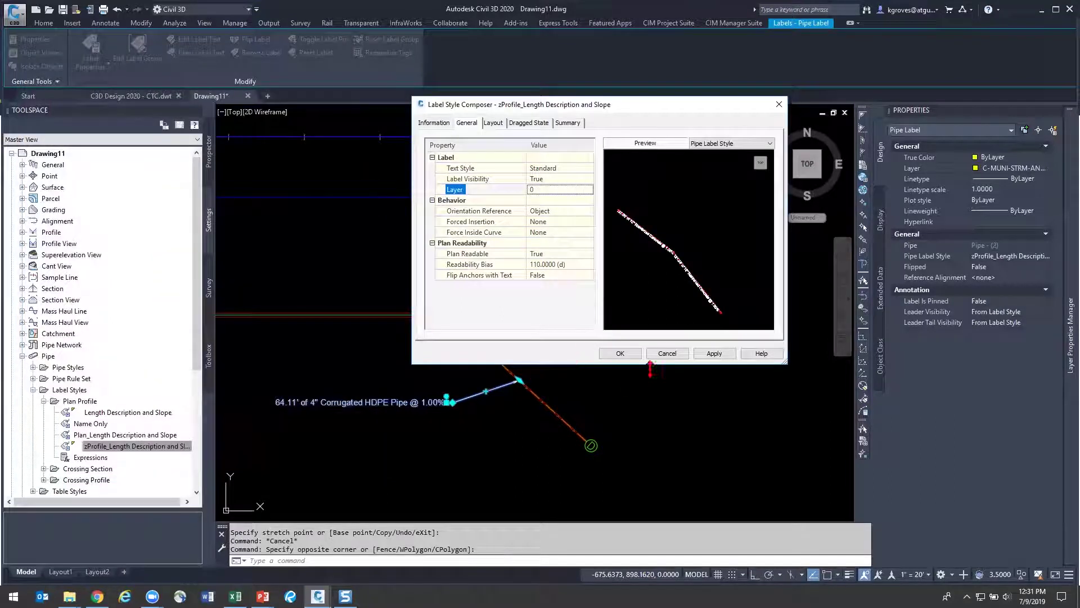
Check the Pipe Text component's layout and color settings, and accept the label style changes
{"action": "left_click", "coordinate": [502, 123]}
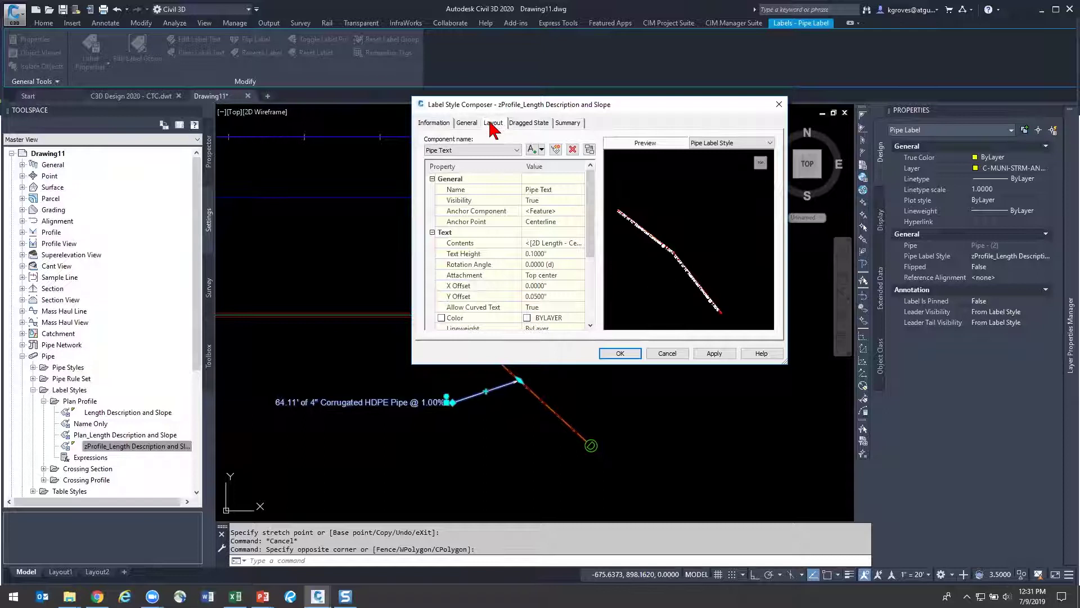
{"action": "left_click", "coordinate": [501, 150]}
{"action": "left_click", "coordinate": [484, 162]}
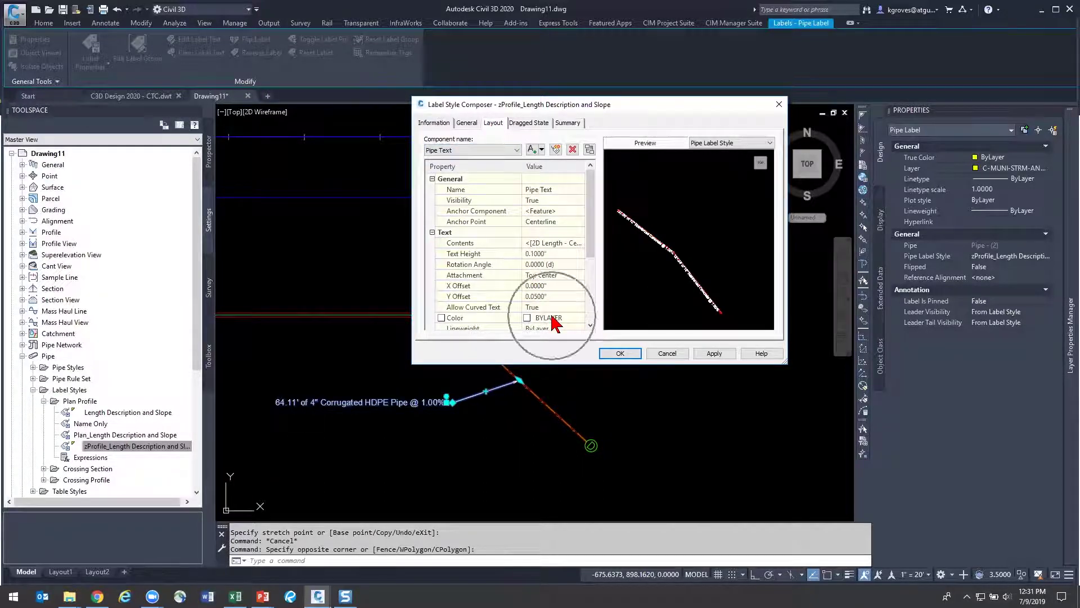
{"action": "left_click", "coordinate": [620, 354]}
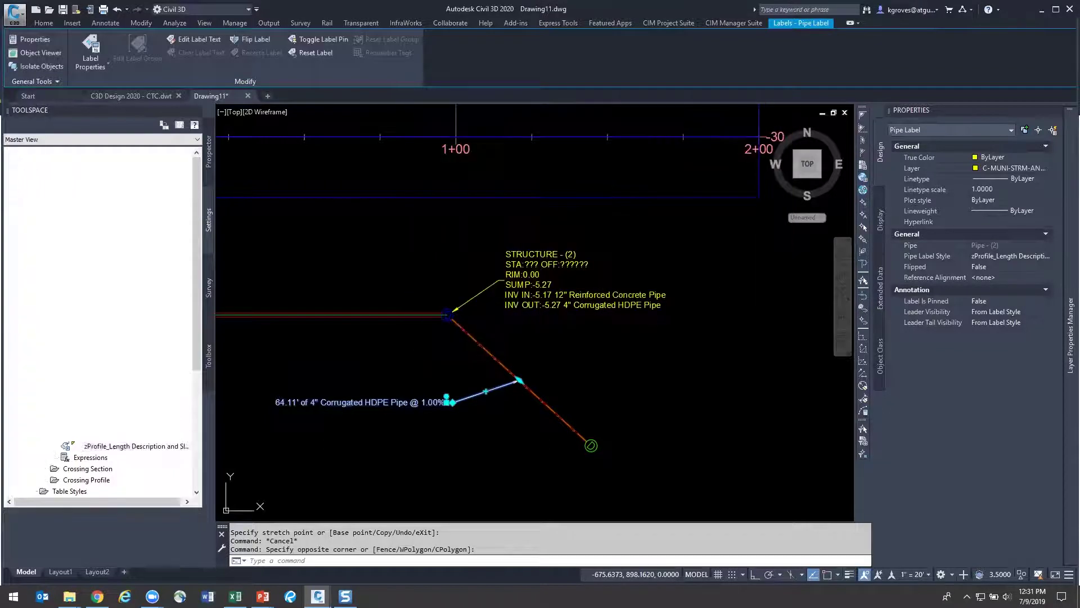
Regenerate the whole drawing, and check the layer of the diagonal pipe's label
{"action": "key", "text": "Escape"}
{"action": "type", "text": "REA"}
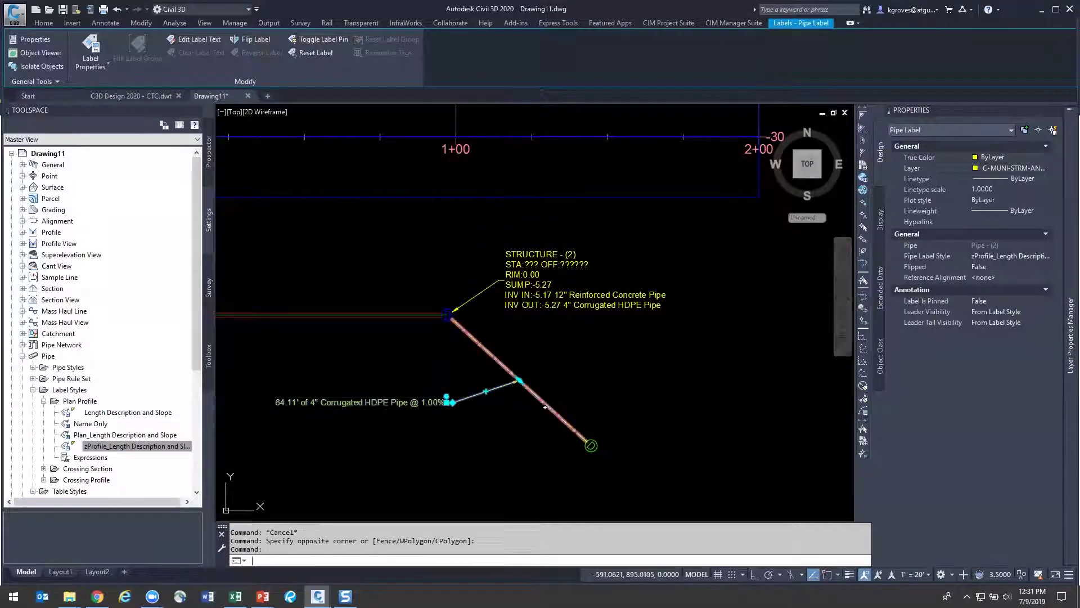
{"action": "key", "text": "Return"}
{"action": "type", "text": "REA"}
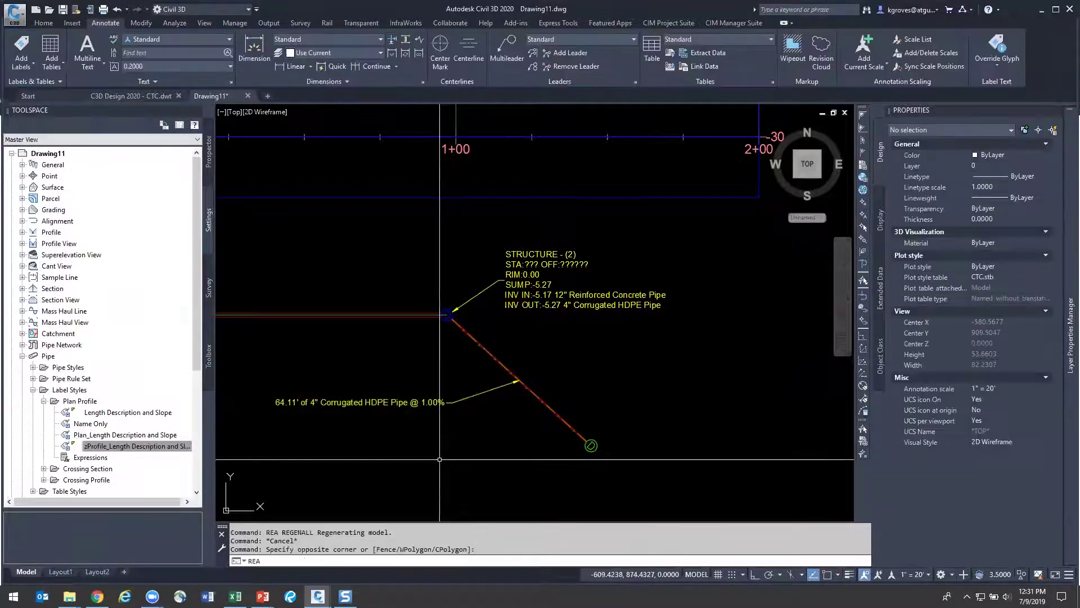
{"action": "key", "text": "Return"}
{"action": "left_click", "coordinate": [407, 413]}
{"action": "left_click", "coordinate": [374, 388]}
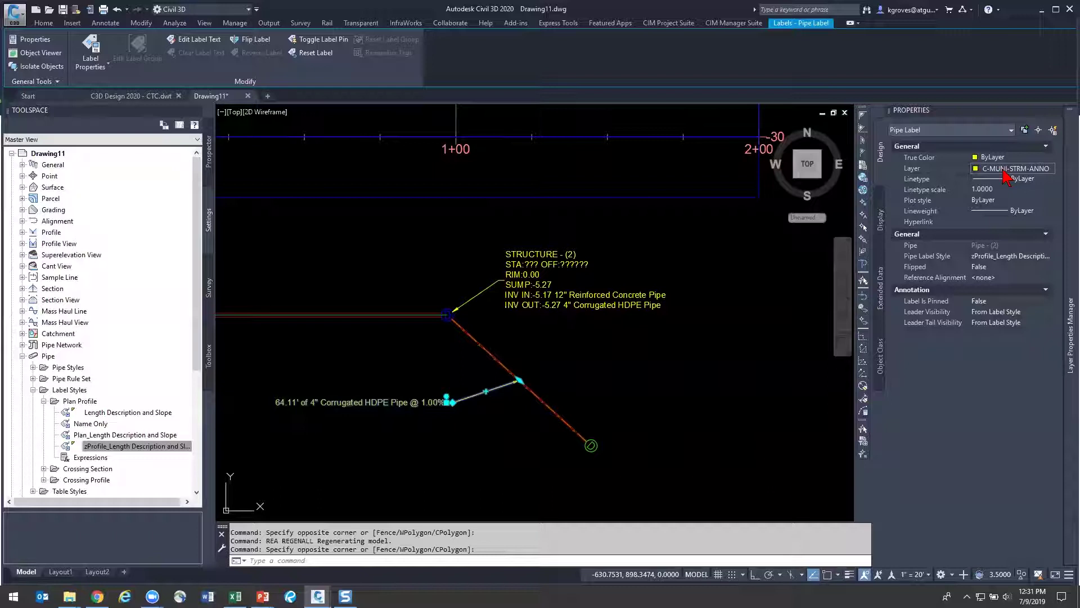
{"action": "key", "text": "Escape"}
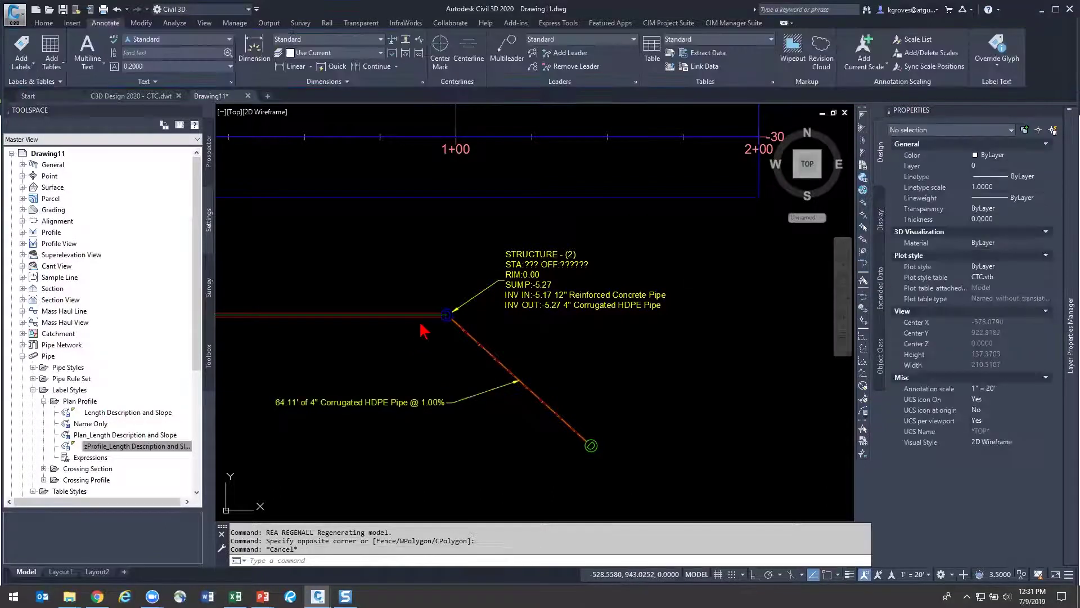
Check the style and layer of the structure at the bend
{"action": "scroll", "coordinate": [421, 326], "scroll_direction": "up", "scroll_amount": 6}
{"action": "left_click", "coordinate": [529, 281]}
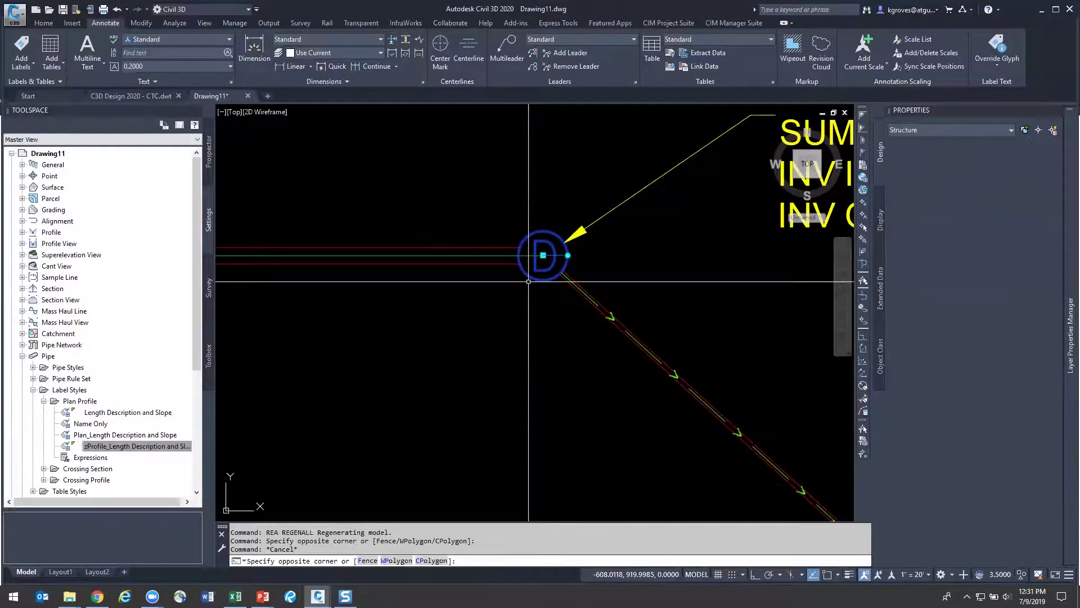
{"action": "left_click", "coordinate": [544, 247]}
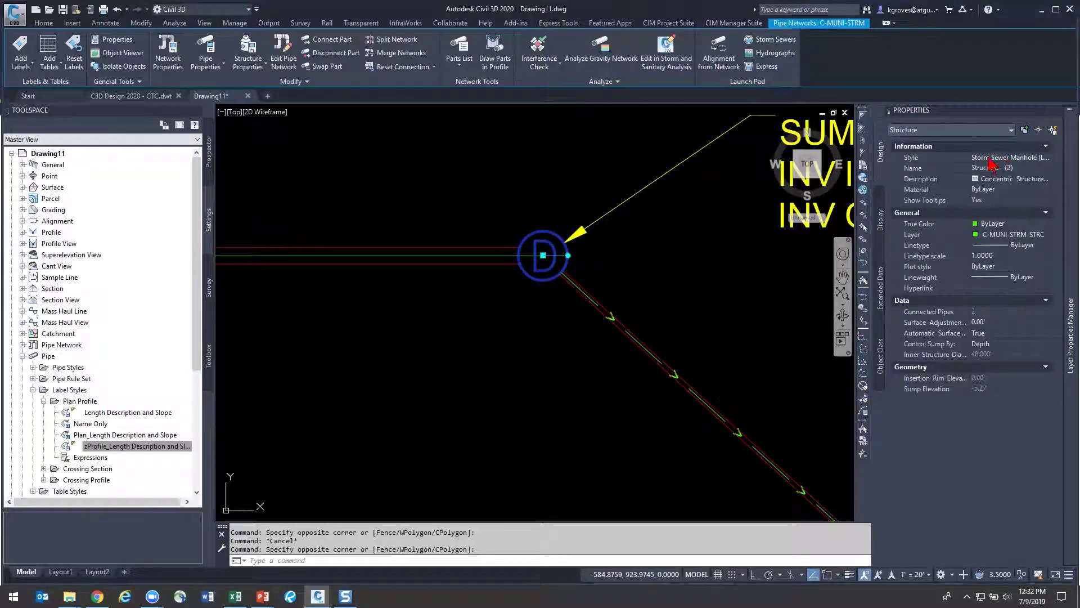
{"action": "key", "text": "Escape"}
Delete the structure label style Name Only (Storm) from the drawing's settings
{"action": "left_click", "coordinate": [44, 401]}
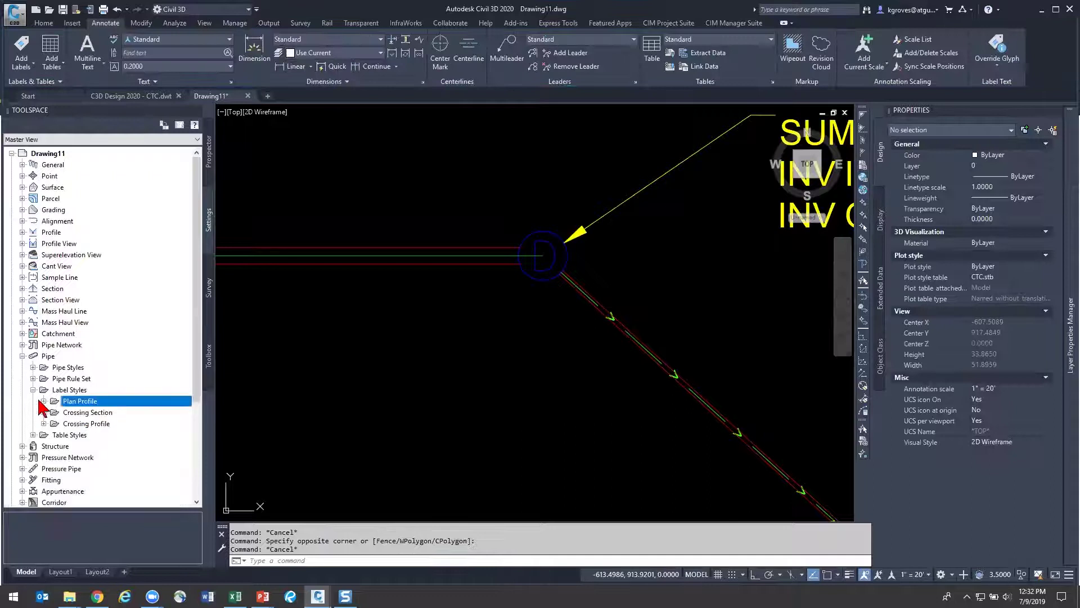
{"action": "left_click", "coordinate": [22, 446]}
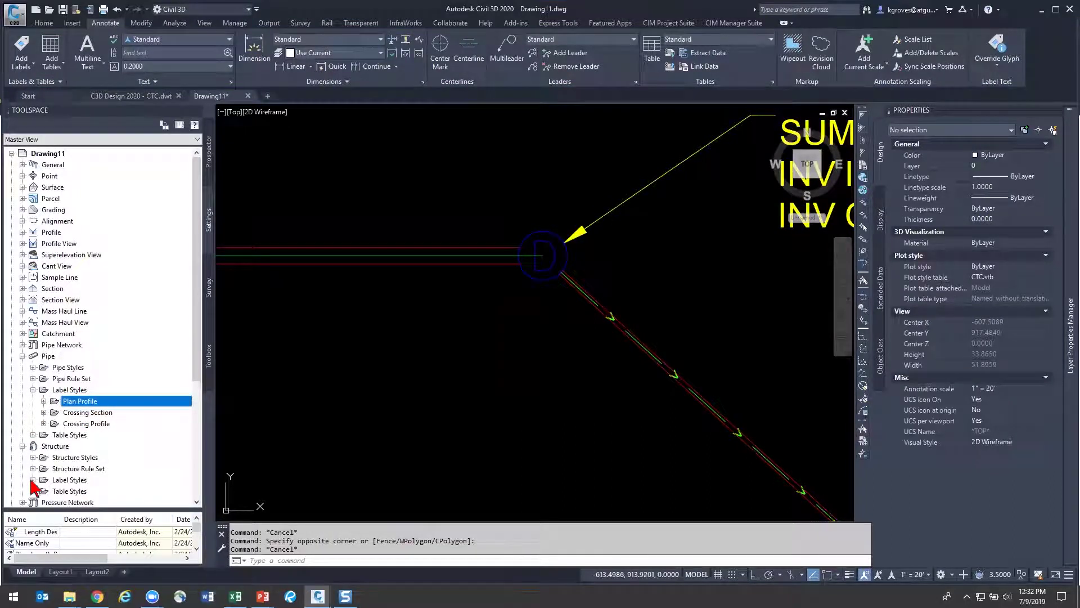
{"action": "left_click", "coordinate": [33, 479]}
{"action": "scroll", "coordinate": [33, 484], "scroll_direction": "down", "scroll_amount": 3}
{"action": "left_click", "coordinate": [121, 402]}
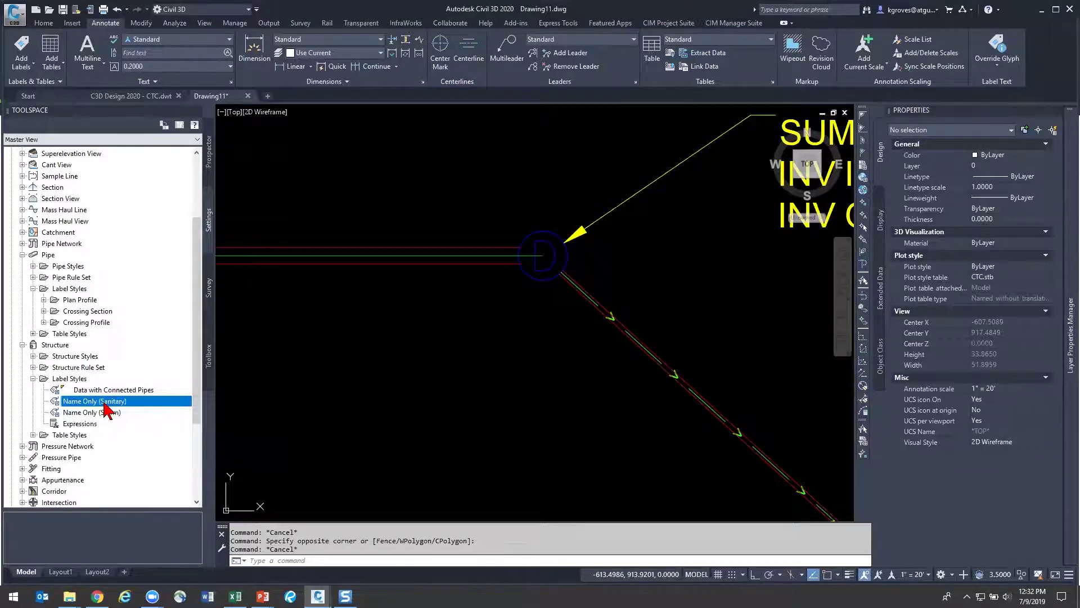
{"action": "right_click", "coordinate": [98, 416]}
{"action": "left_click", "coordinate": [135, 466]}
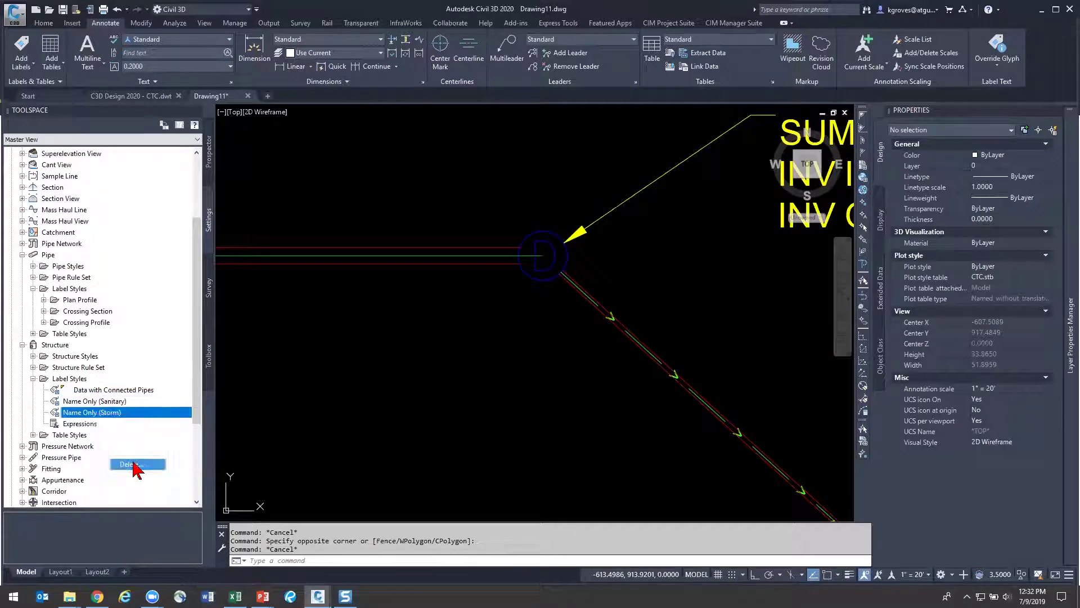
{"action": "left_click", "coordinate": [566, 322]}
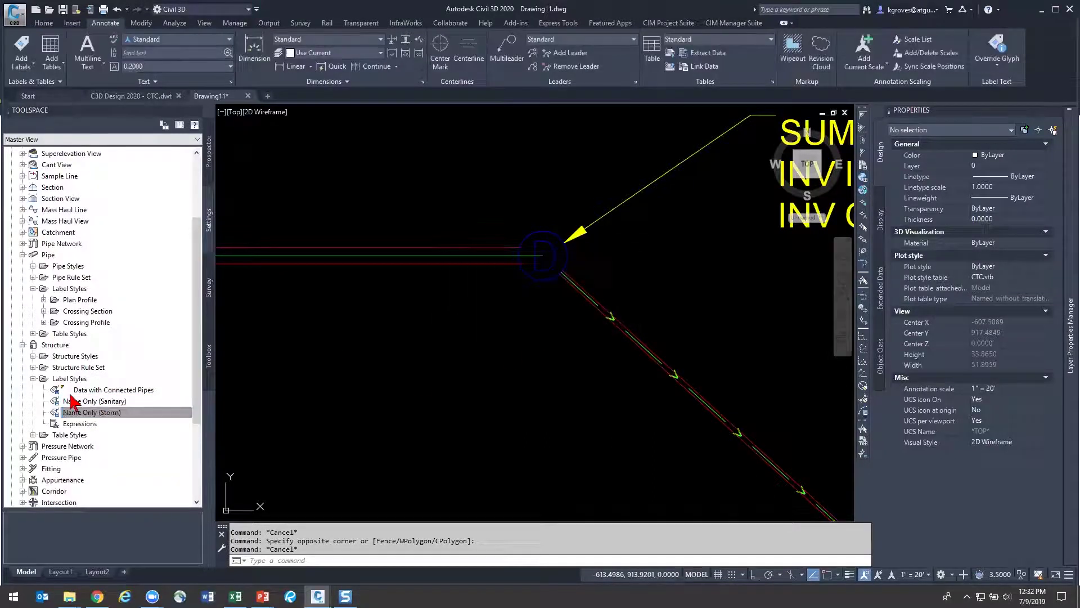
Open the structure label style Name Only (Sanitary) for editing and rename it Name Only
{"action": "right_click", "coordinate": [108, 402]}
{"action": "left_click", "coordinate": [131, 409]}
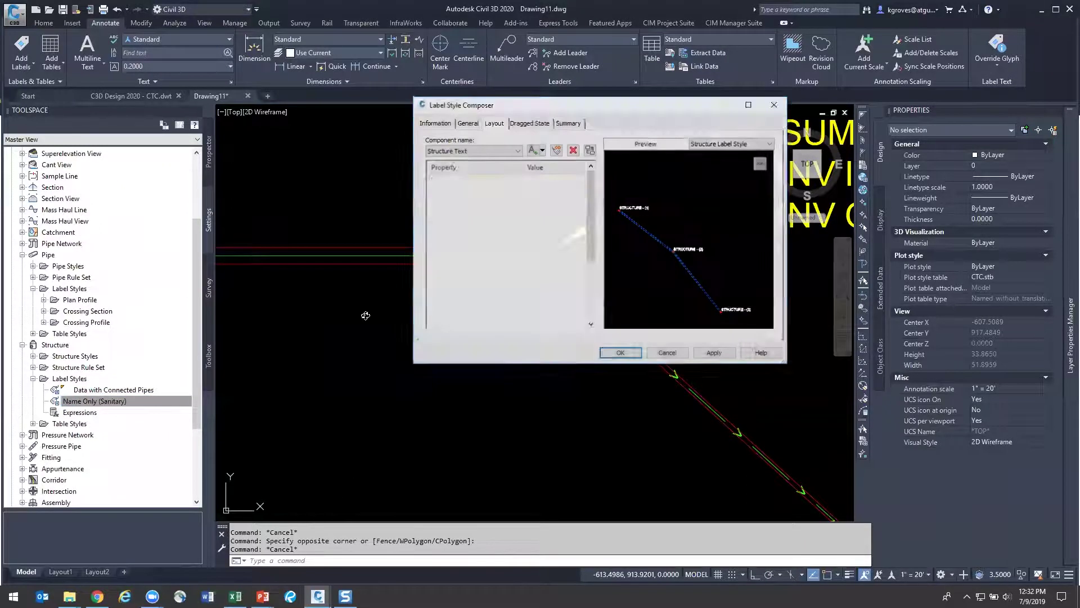
{"action": "left_click", "coordinate": [437, 123]}
{"action": "left_click", "coordinate": [499, 146]}
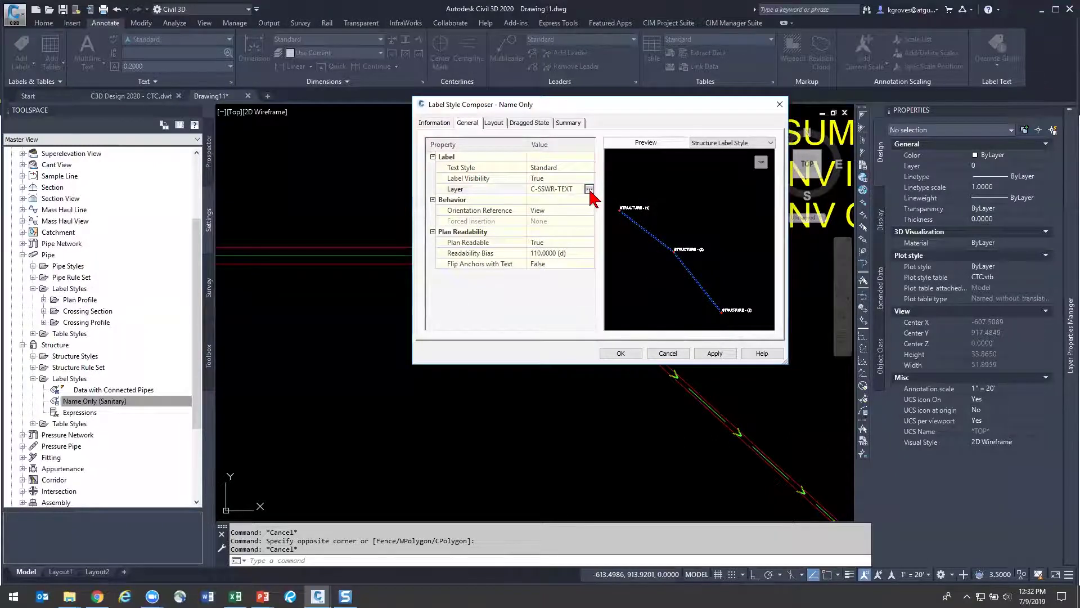
Put the Name Only label style on layer 0, check its layout components, and accept the changes
{"action": "left_click", "coordinate": [589, 189]}
{"action": "scroll", "coordinate": [79, 182], "scroll_direction": "up", "scroll_amount": 5}
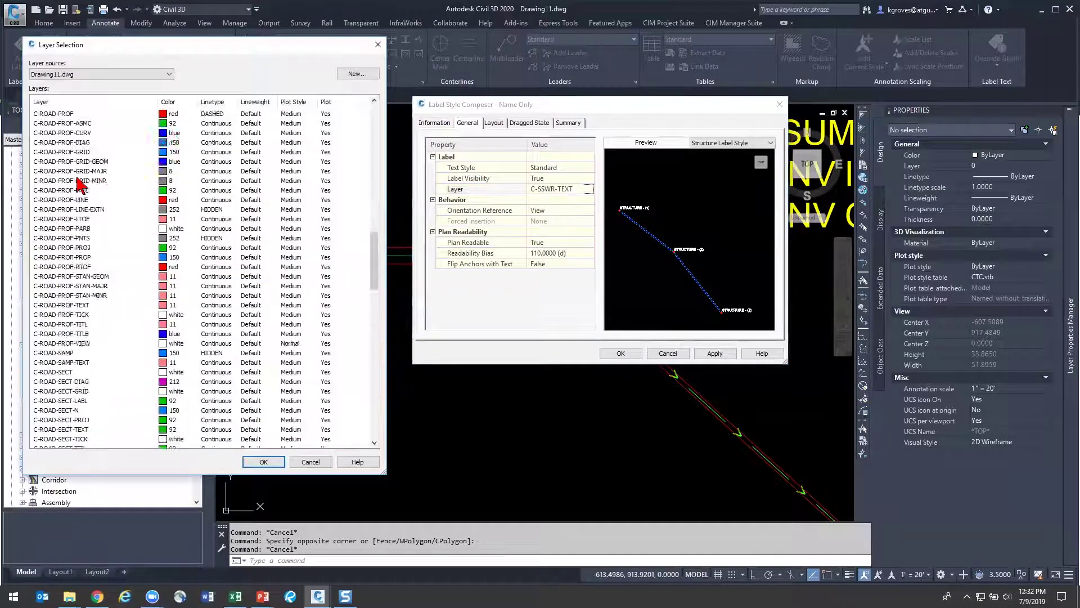
{"action": "scroll", "coordinate": [79, 183], "scroll_direction": "up", "scroll_amount": 10}
{"action": "left_click", "coordinate": [63, 153]}
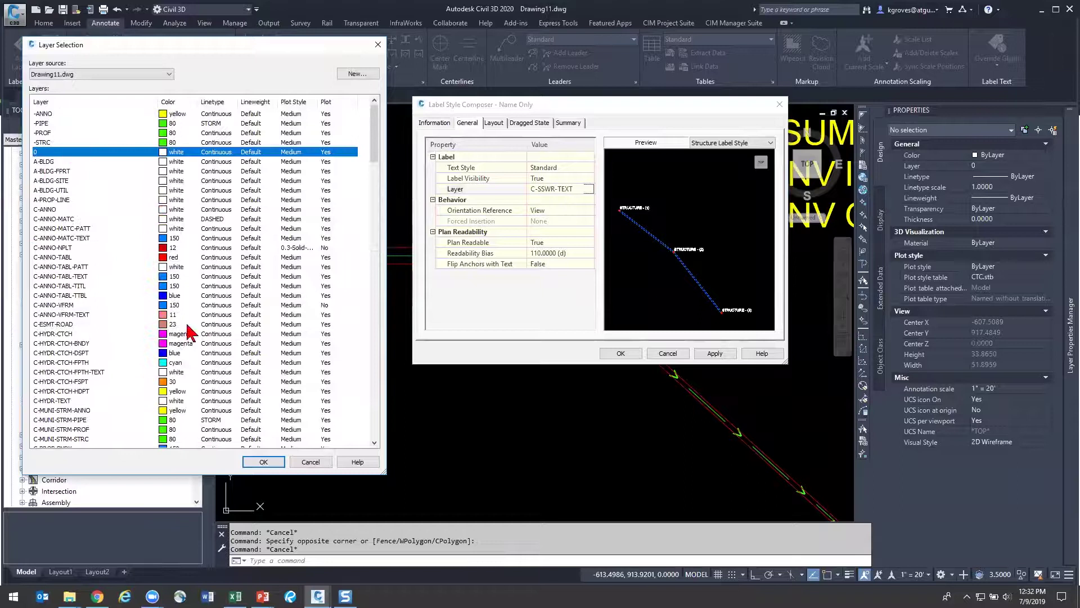
{"action": "left_click", "coordinate": [263, 462]}
{"action": "left_click", "coordinate": [494, 123]}
{"action": "left_click", "coordinate": [450, 150]}
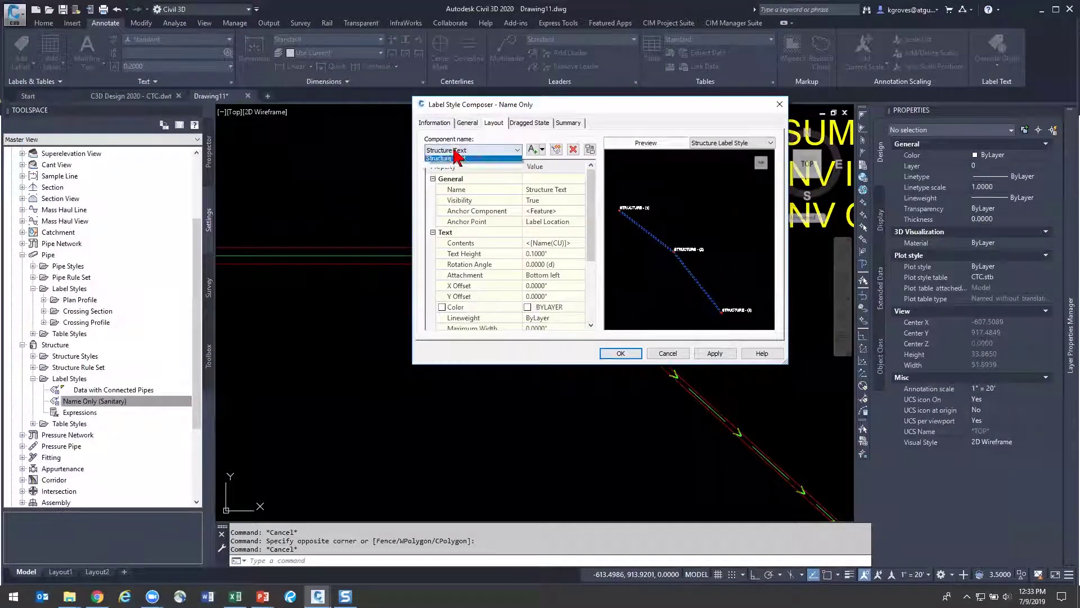
{"action": "left_click", "coordinate": [621, 353]}
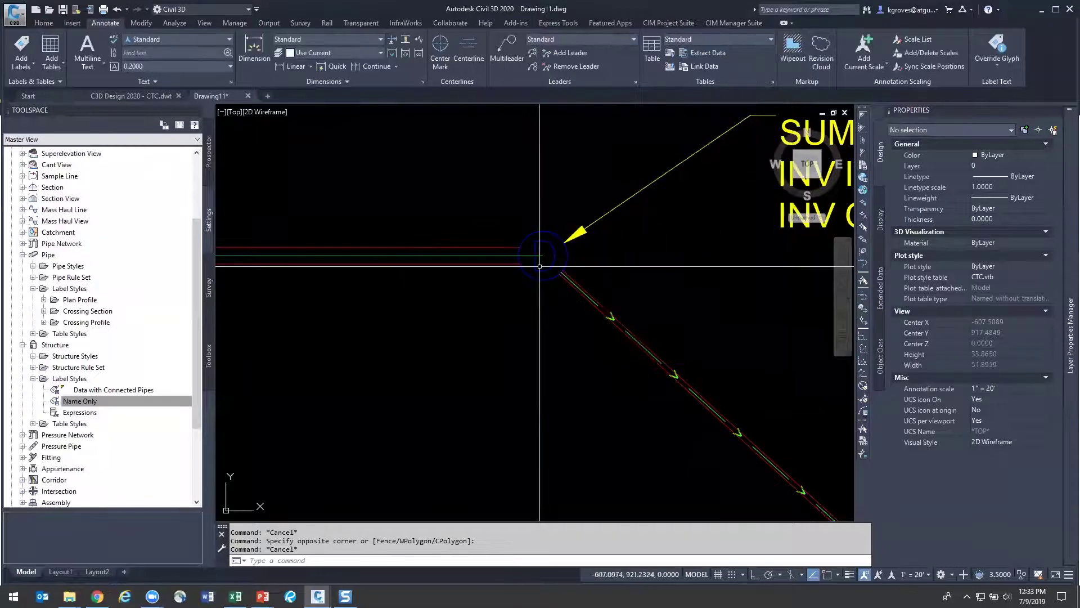
Change the bend structure's label to the Name Only style
{"action": "left_click", "coordinate": [657, 193]}
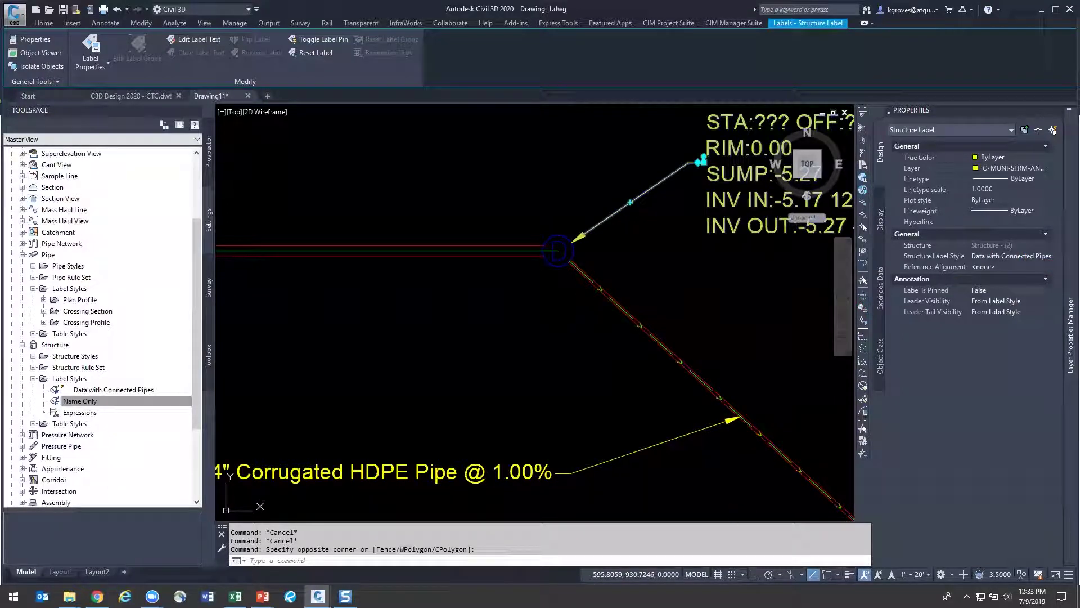
{"action": "left_click", "coordinate": [992, 258]}
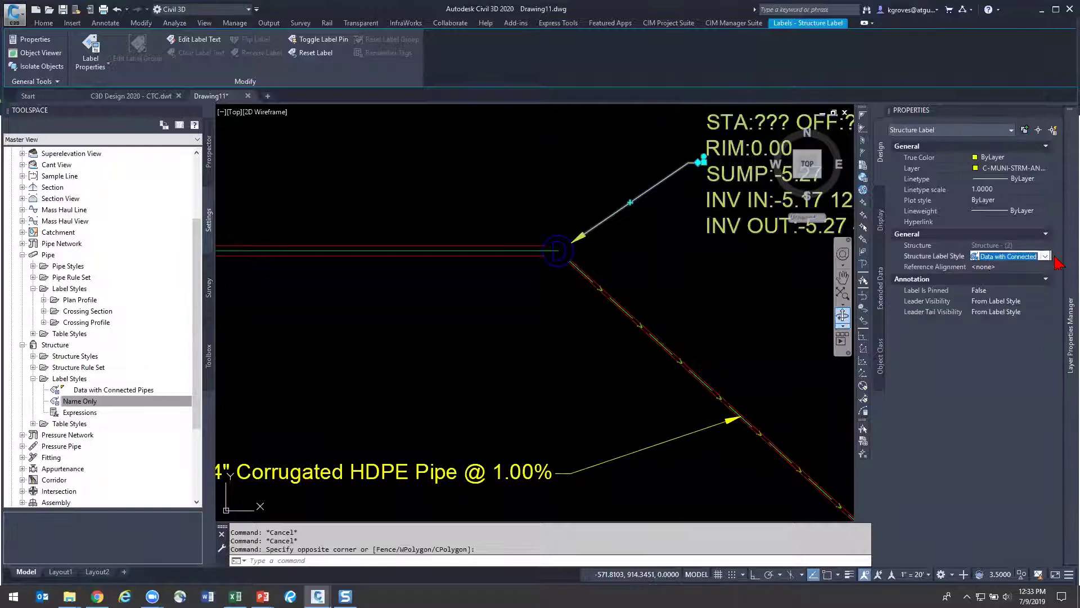
{"action": "left_click", "coordinate": [1045, 256]}
{"action": "left_click", "coordinate": [1021, 280]}
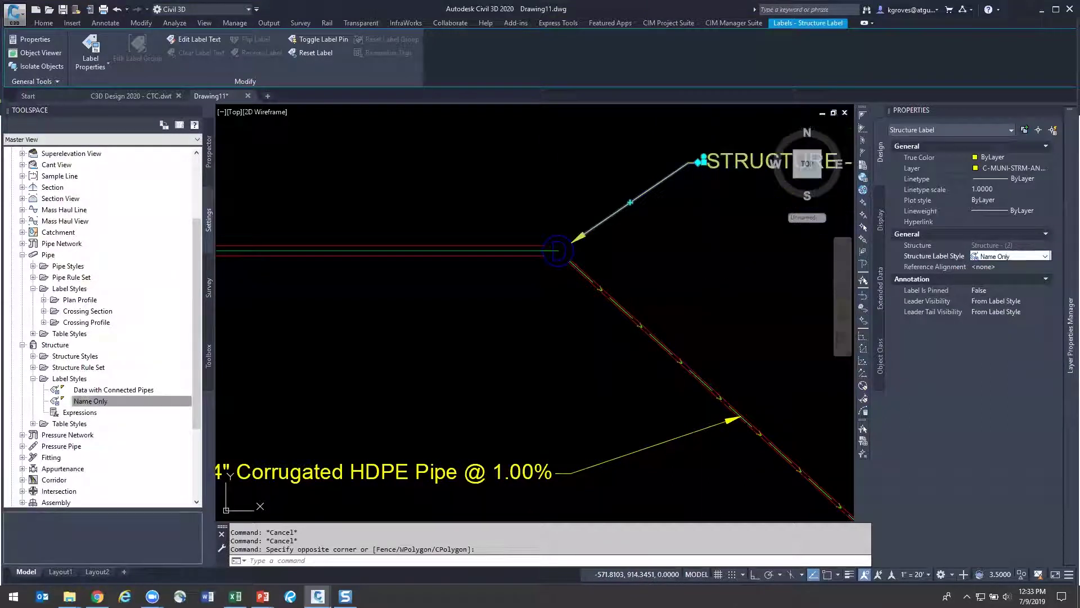
{"action": "middle_click_drag", "start_coordinate": [700, 278], "coordinate": [496, 314]}
{"action": "key", "text": "Escape"}
{"action": "key", "text": "Escape"}
{"action": "scroll", "coordinate": [362, 341], "scroll_direction": "down", "scroll_amount": 5}
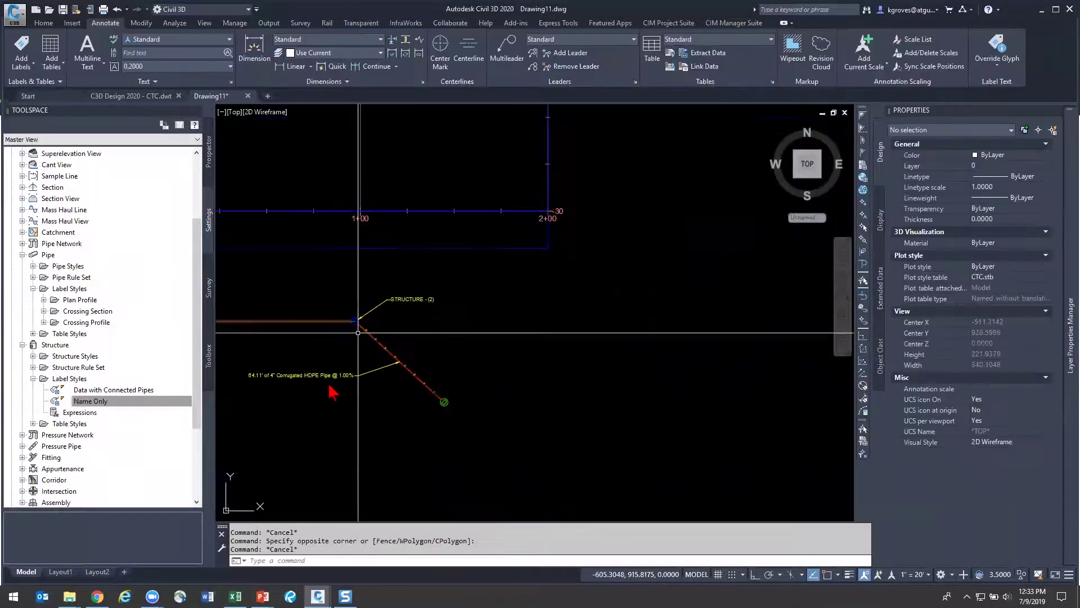
Edit the style of the manhole structure near station 0+00 and put all its plan view display components on layer 0
{"action": "scroll", "coordinate": [400, 427], "scroll_direction": "up", "scroll_amount": 5}
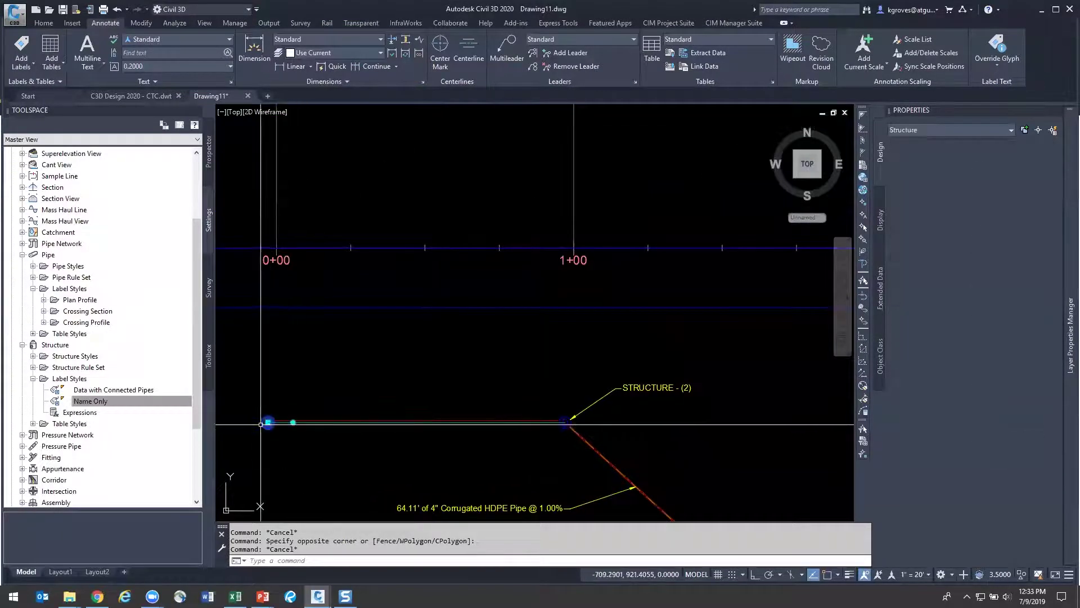
{"action": "left_click", "coordinate": [268, 422]}
{"action": "right_click", "coordinate": [268, 422]}
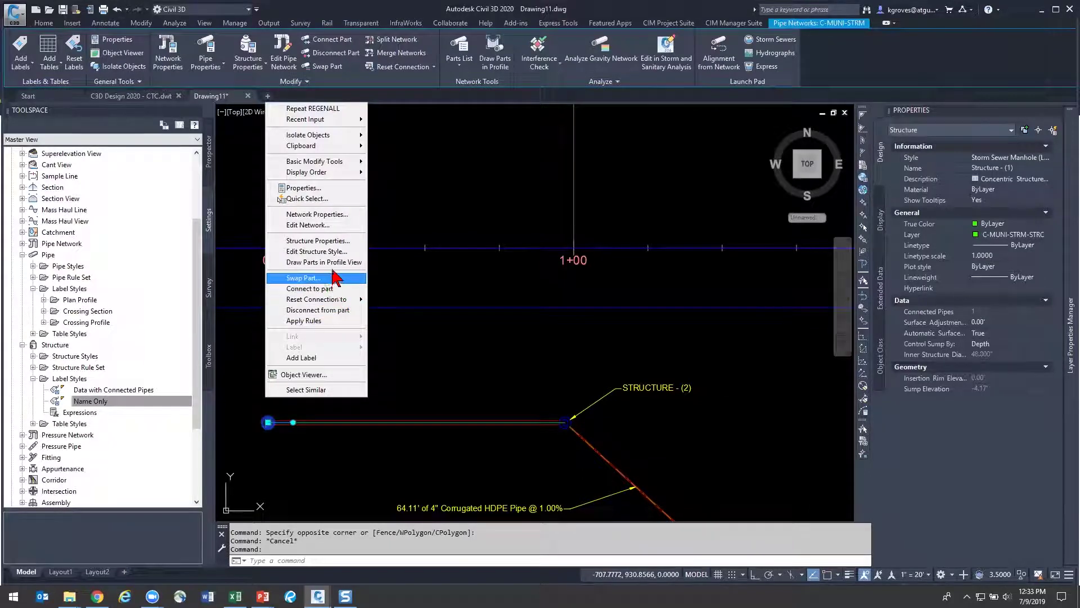
{"action": "left_click", "coordinate": [338, 251]}
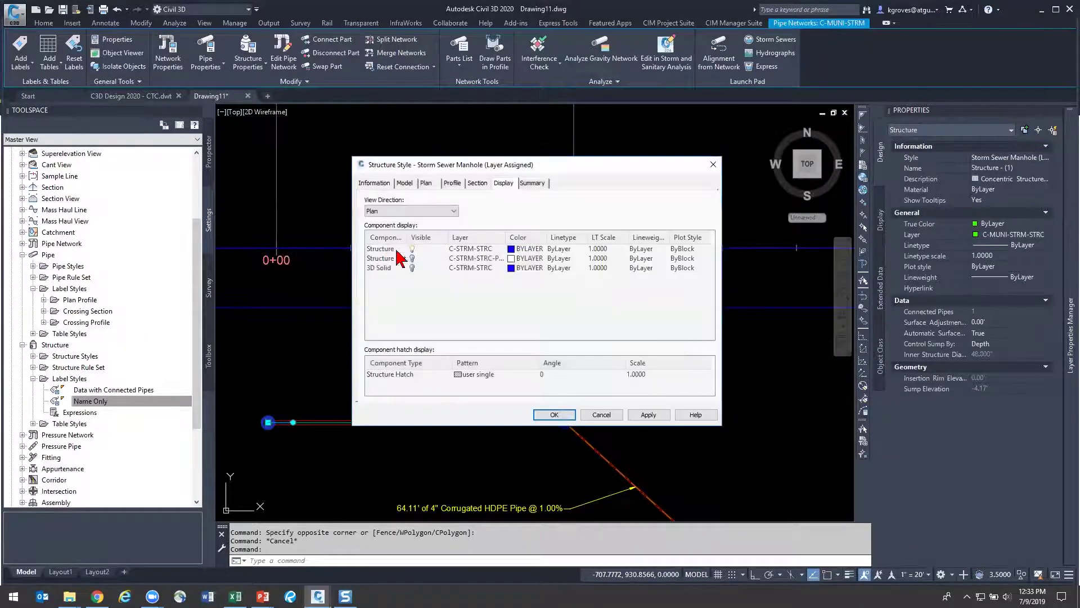
{"action": "left_click", "coordinate": [388, 249]}
{"action": "left_click", "coordinate": [390, 269], "text": "shift"}
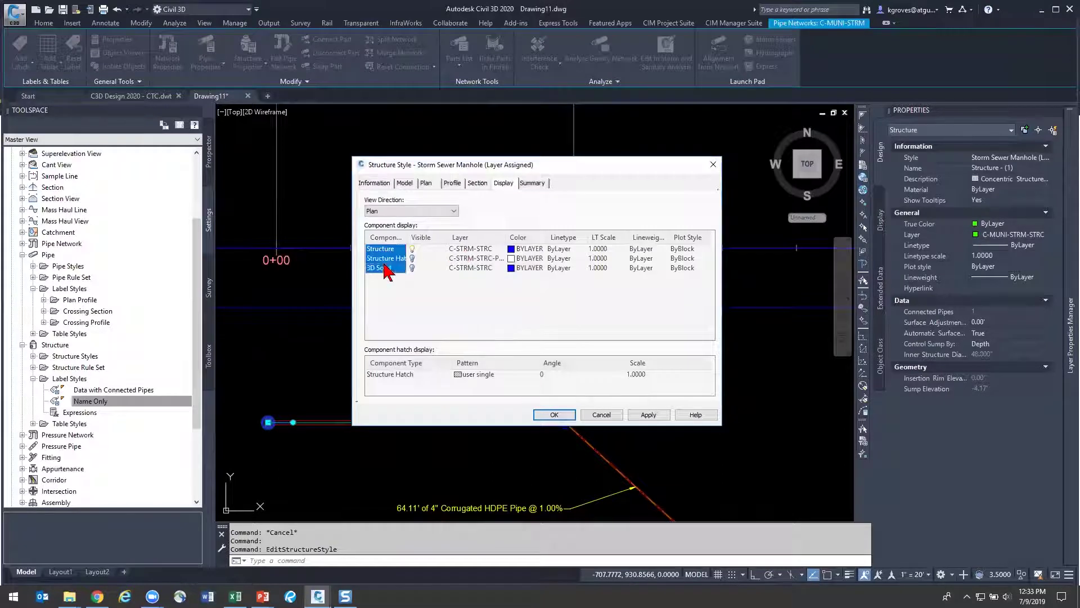
{"action": "left_click", "coordinate": [467, 251]}
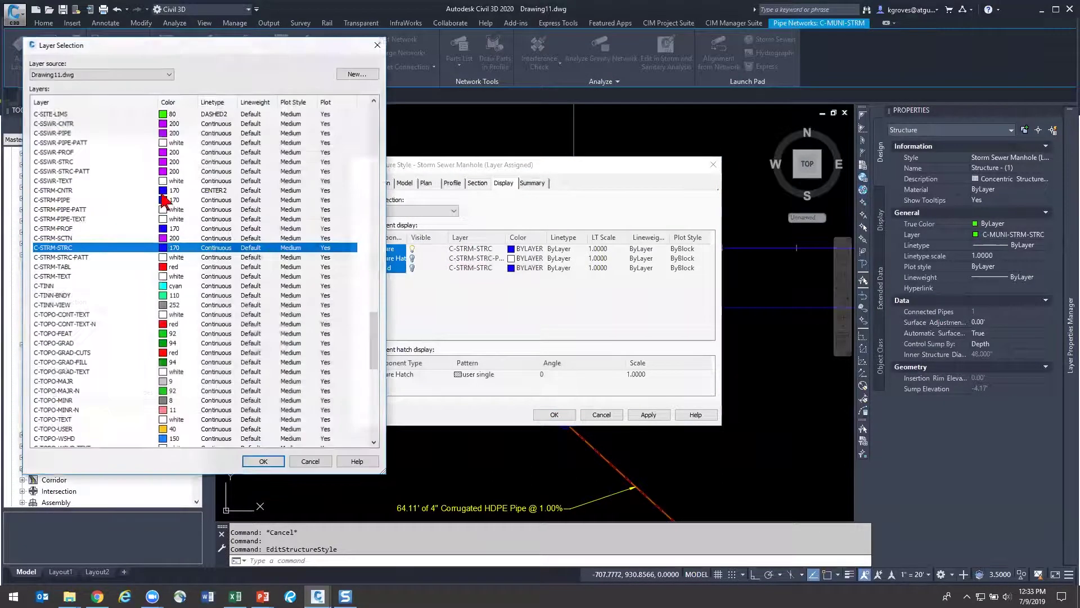
{"action": "left_click_drag", "start_coordinate": [380, 347], "coordinate": [84, 109]}
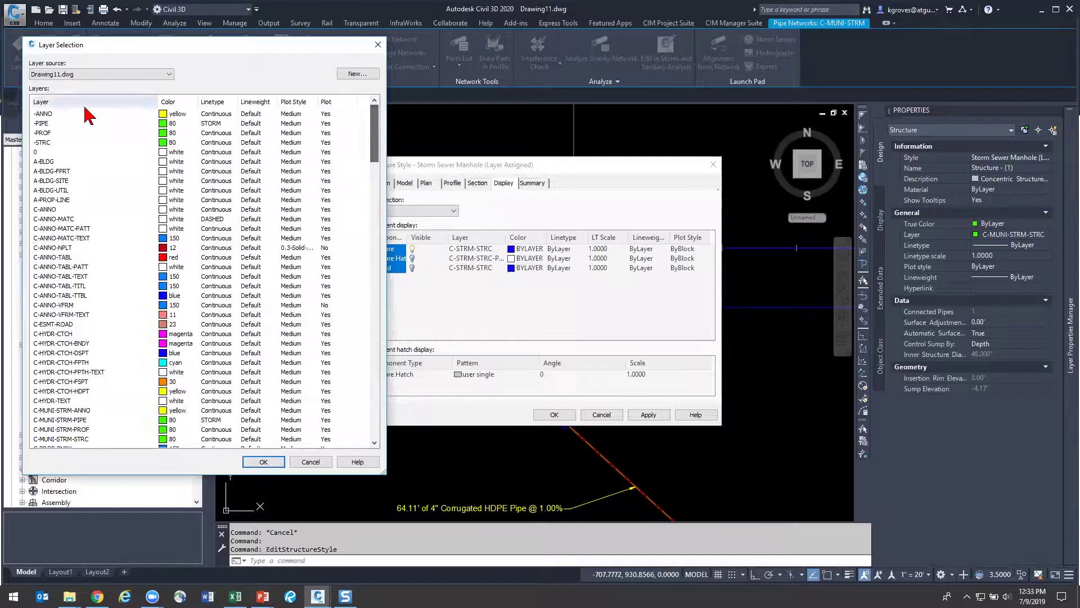
{"action": "left_click", "coordinate": [51, 153]}
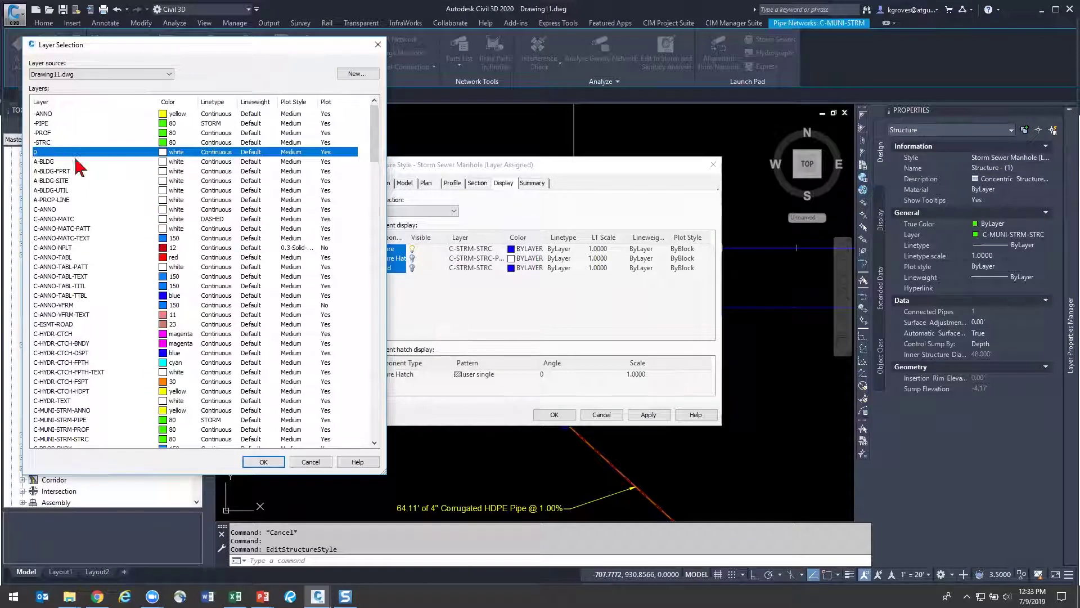
{"action": "left_click", "coordinate": [264, 462]}
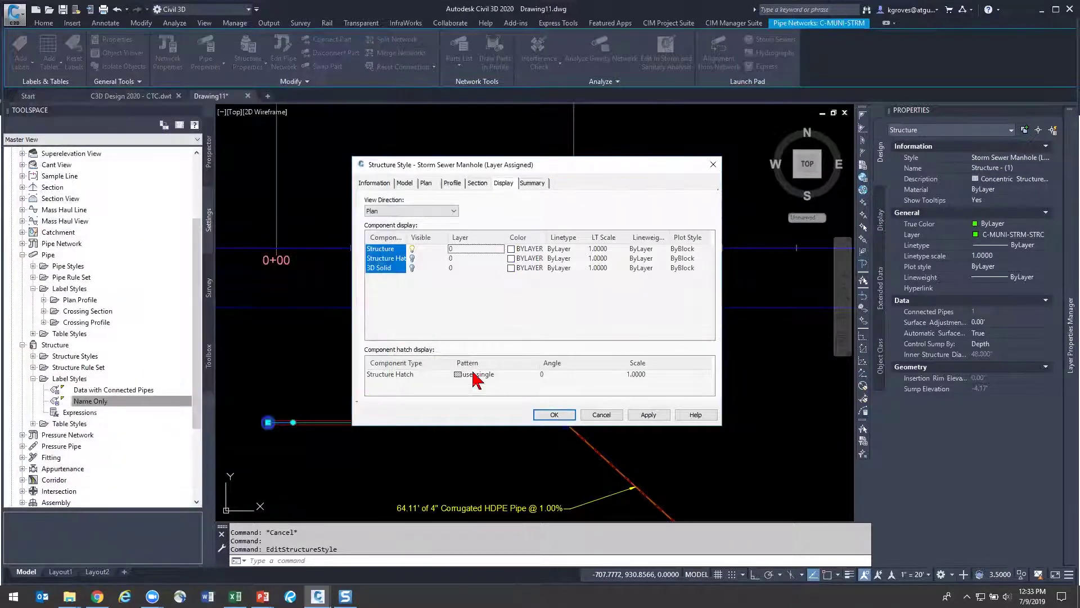
Assign layer 0 to all profile view display components of the Storm Sewer Manhole structure style
{"action": "left_click", "coordinate": [443, 214]}
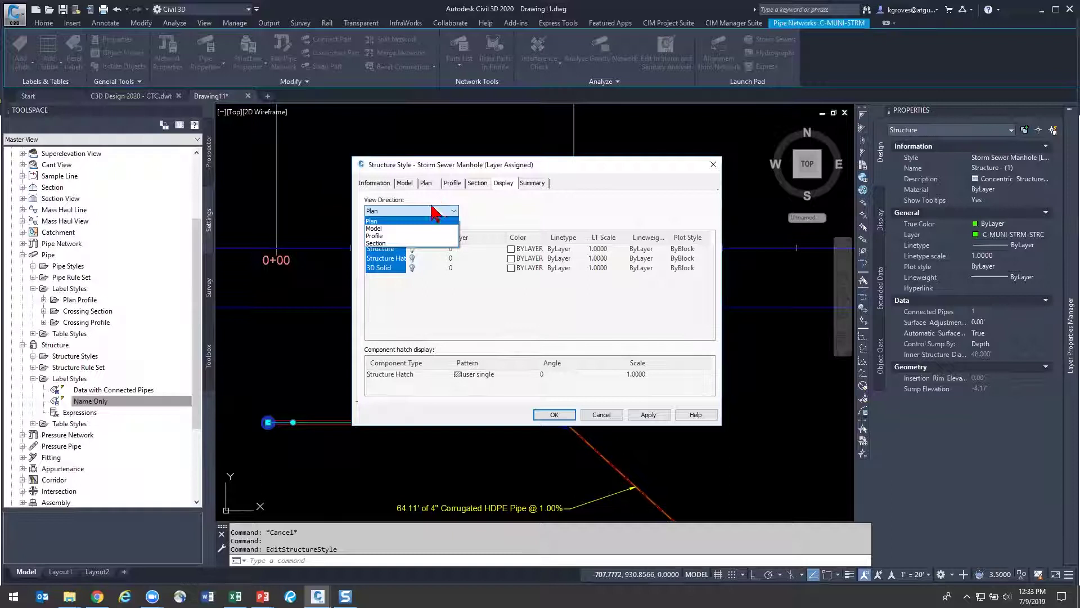
{"action": "left_click", "coordinate": [403, 236]}
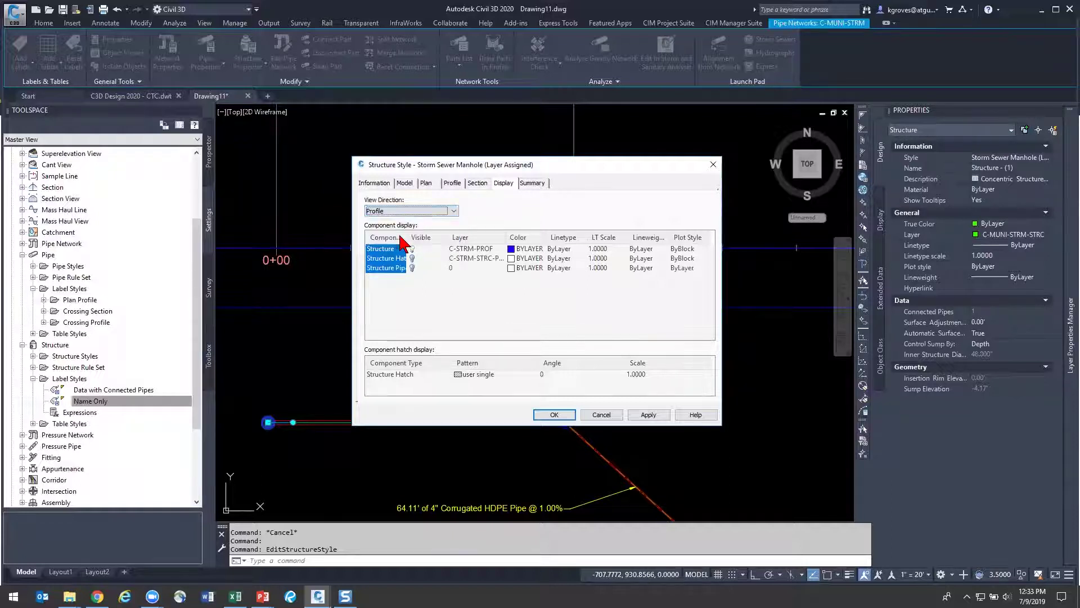
{"action": "left_click", "coordinate": [461, 250]}
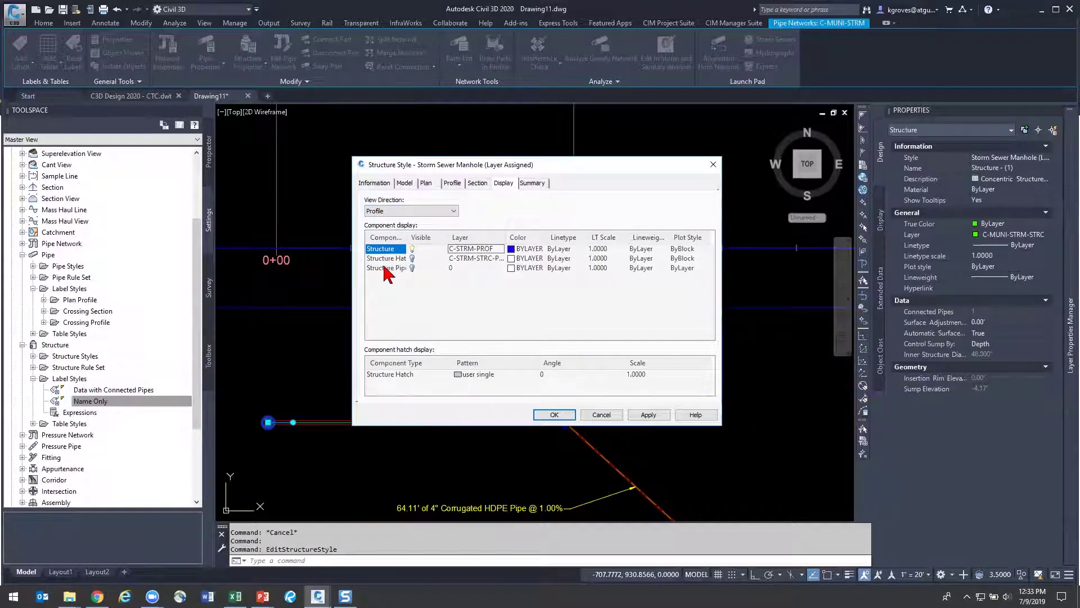
{"action": "left_click", "coordinate": [386, 268], "text": "shift"}
{"action": "left_click", "coordinate": [467, 257]}
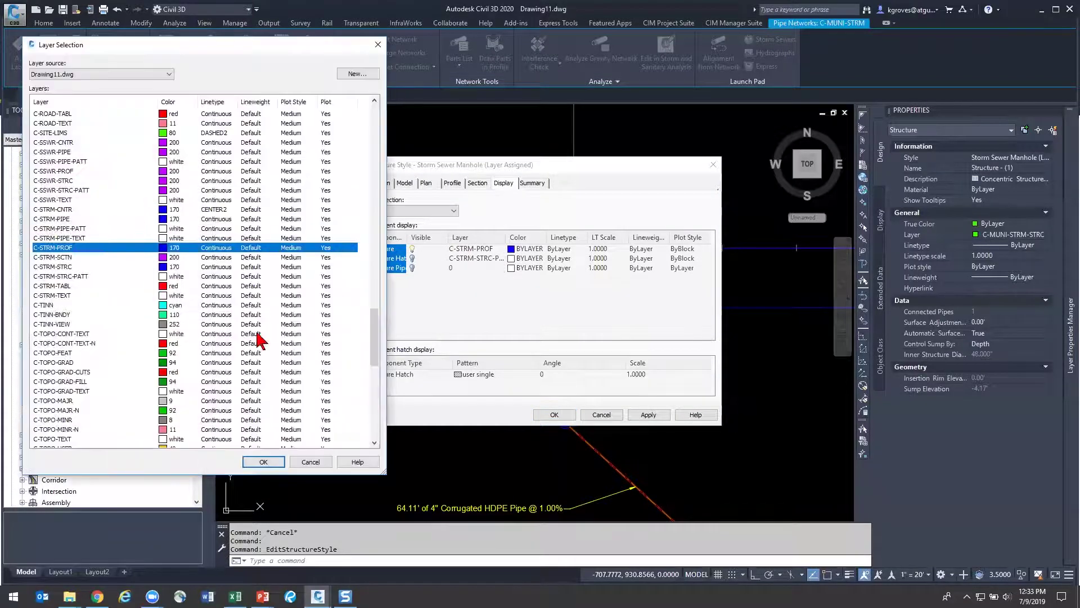
{"action": "left_click_drag", "start_coordinate": [373, 340], "coordinate": [392, 119]}
{"action": "left_click", "coordinate": [58, 153]}
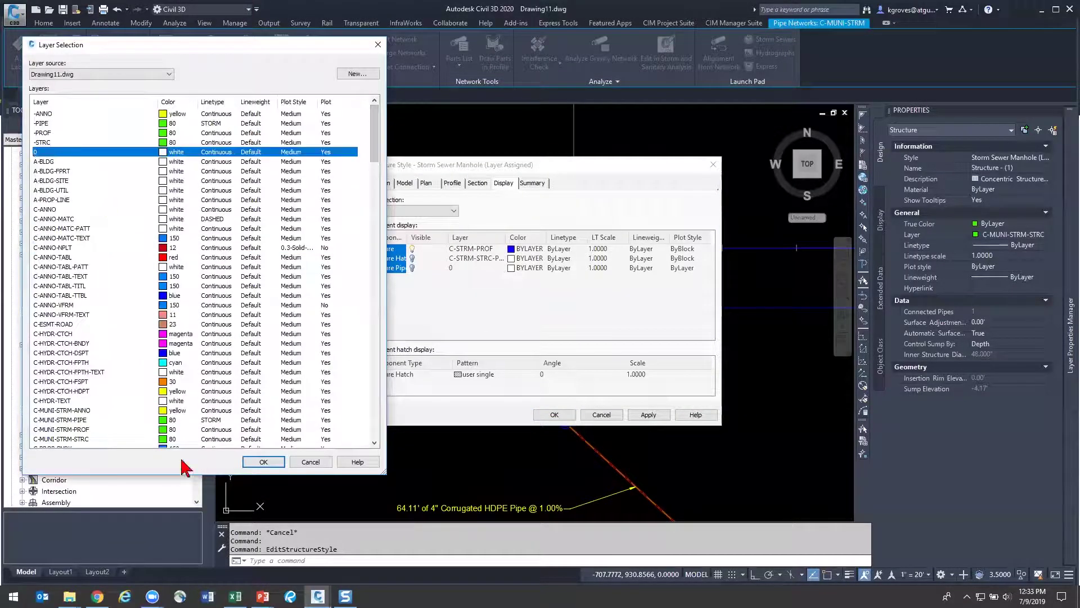
Assign layer 0 to all components of the Storm Sewer Manhole structure style in the profile and section view directions, and save the style
{"action": "left_click", "coordinate": [262, 461]}
{"action": "left_click", "coordinate": [428, 211]}
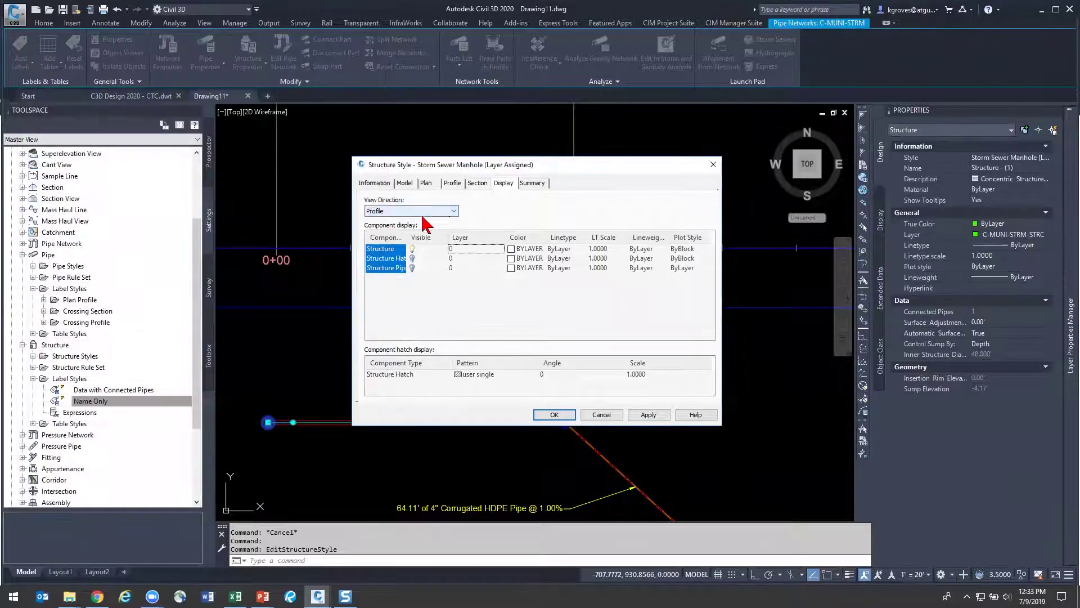
{"action": "left_click", "coordinate": [403, 243]}
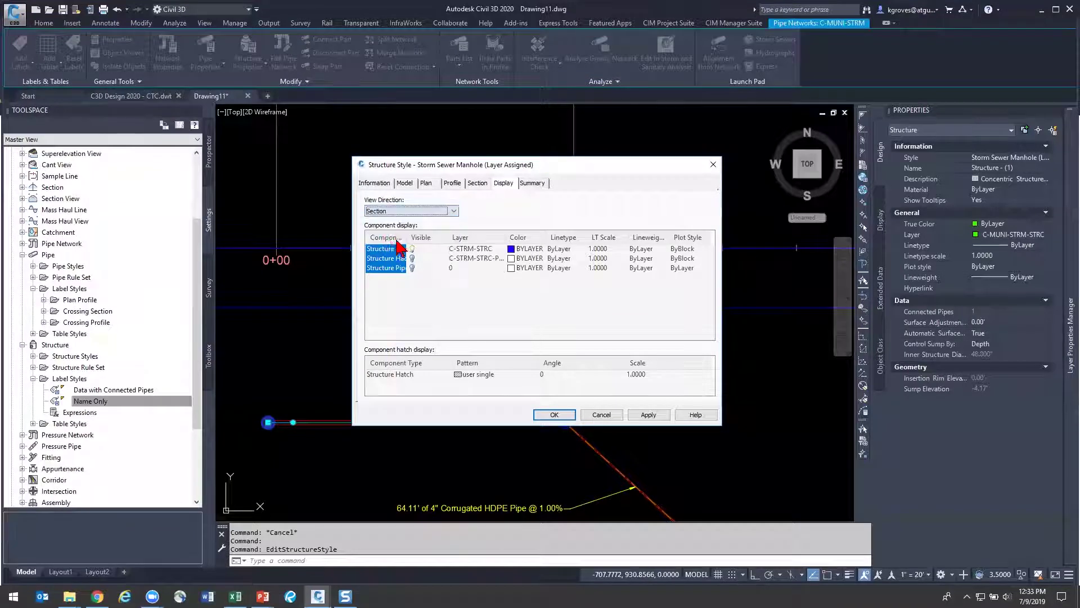
{"action": "left_click", "coordinate": [462, 249]}
{"action": "left_click_drag", "start_coordinate": [373, 330], "coordinate": [374, 110]}
{"action": "left_click", "coordinate": [35, 152]}
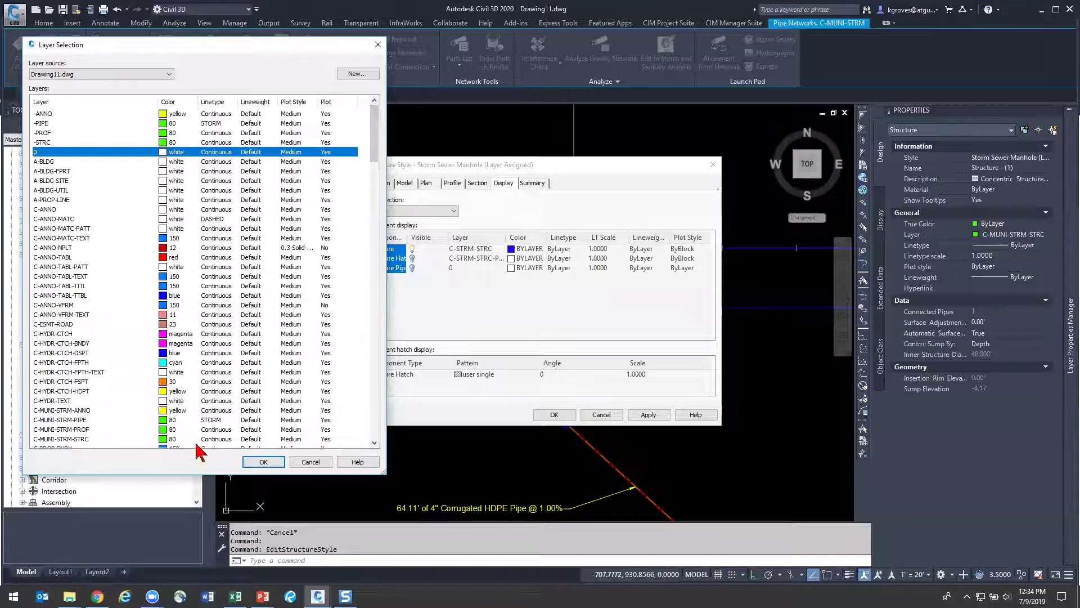
{"action": "left_click", "coordinate": [263, 462]}
{"action": "left_click", "coordinate": [554, 415]}
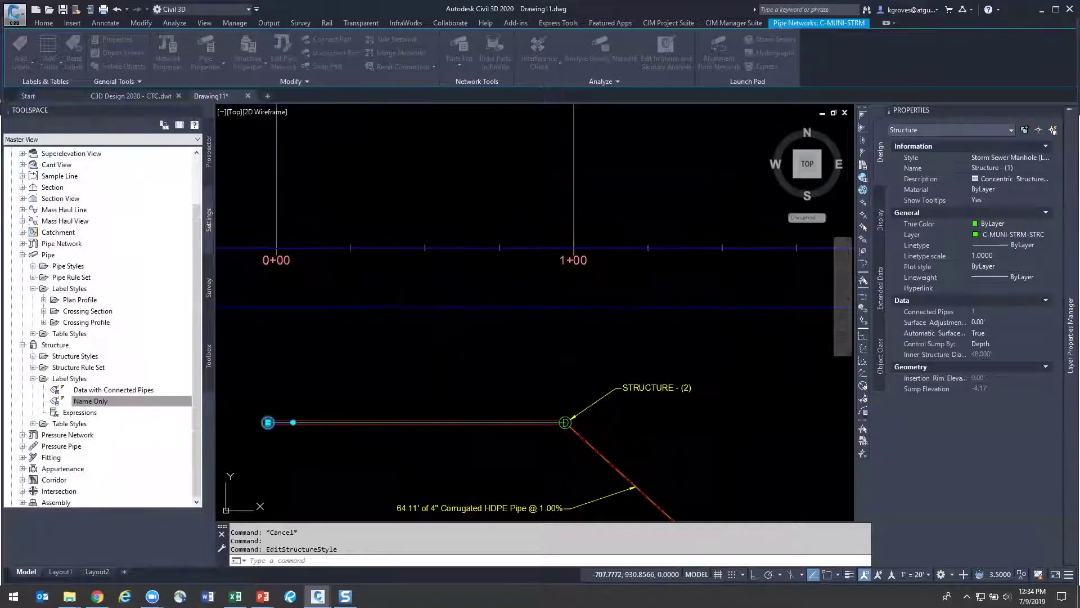
{"action": "scroll", "coordinate": [101, 337], "scroll_direction": "up", "scroll_amount": 2}
{"action": "key", "text": "Escape"}
{"action": "left_click", "coordinate": [374, 463]}
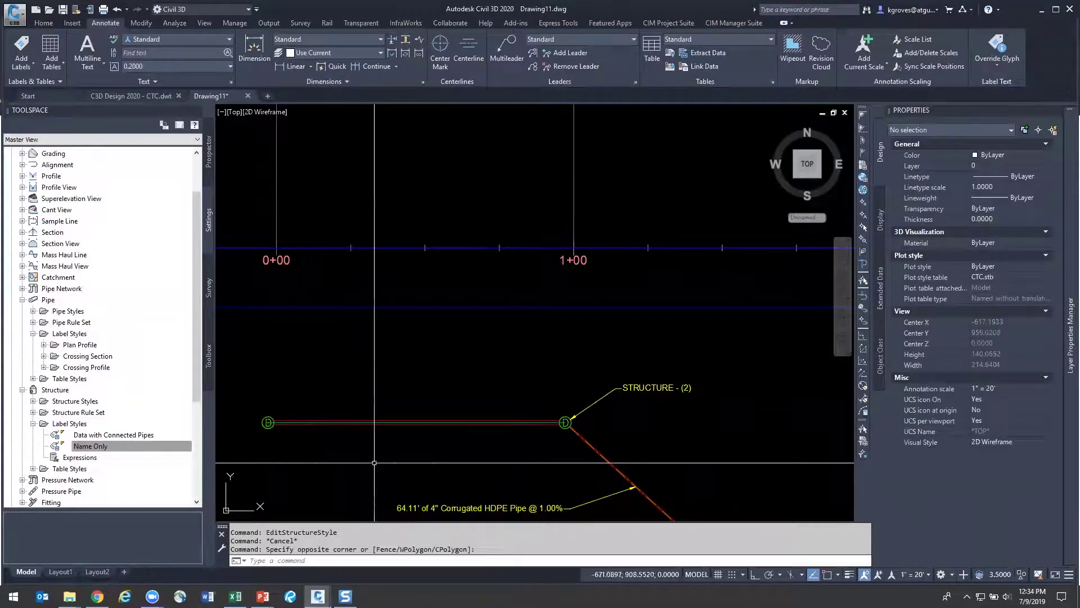
Examine the manholes and pipe in the profile view and the storm network plan below it
{"action": "scroll", "coordinate": [374, 463], "scroll_direction": "down", "scroll_amount": 3}
{"action": "middle_click_drag", "start_coordinate": [495, 242], "coordinate": [495, 334]}
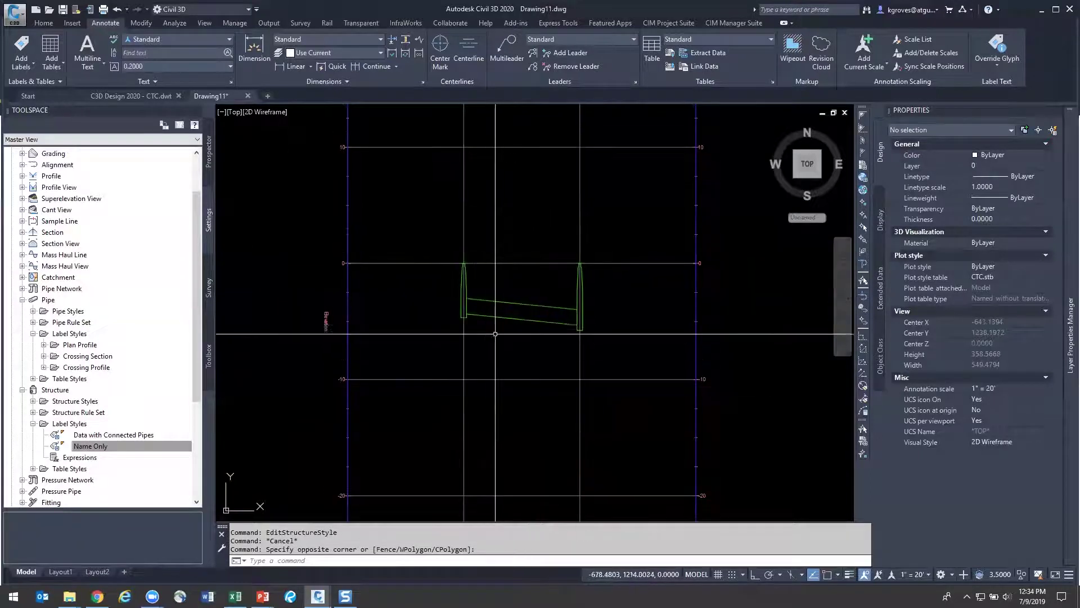
{"action": "scroll", "coordinate": [465, 355], "scroll_direction": "down", "scroll_amount": 4}
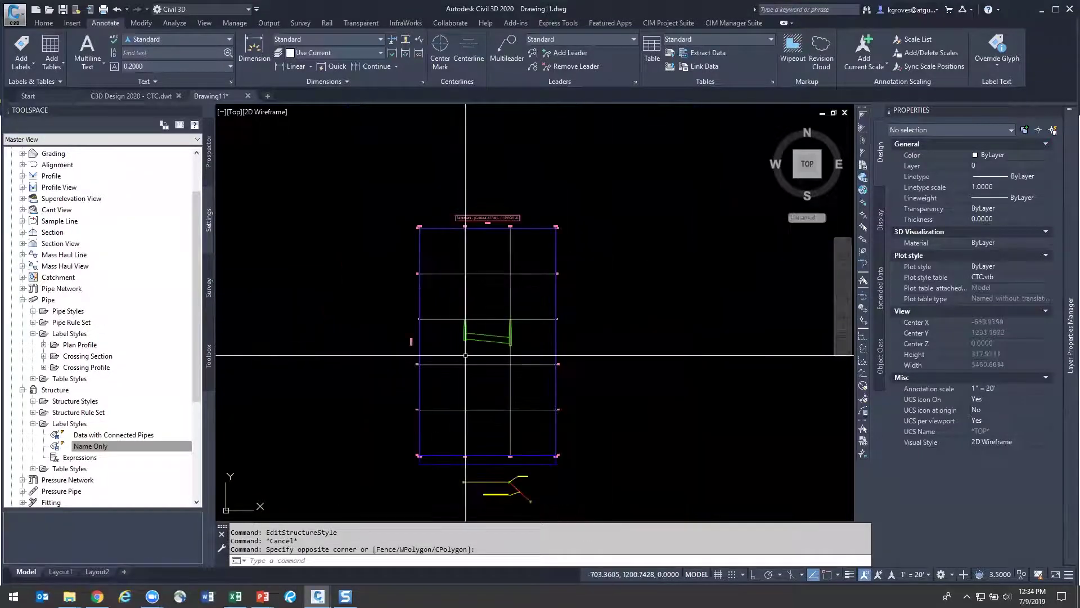
{"action": "scroll", "coordinate": [523, 386], "scroll_direction": "up", "scroll_amount": 3}
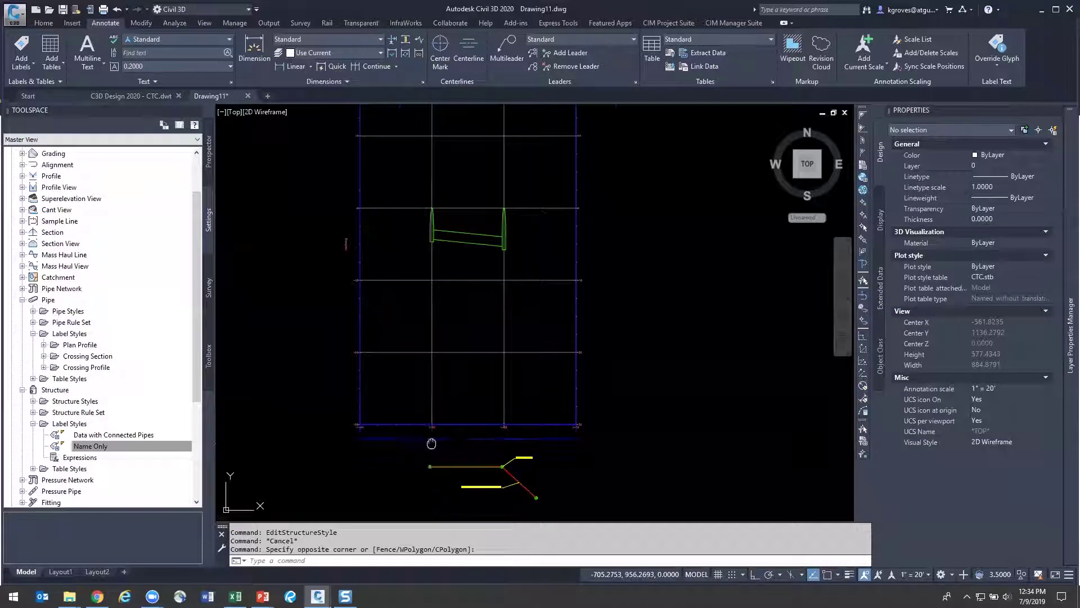
{"action": "middle_click_drag", "start_coordinate": [431, 443], "coordinate": [471, 399]}
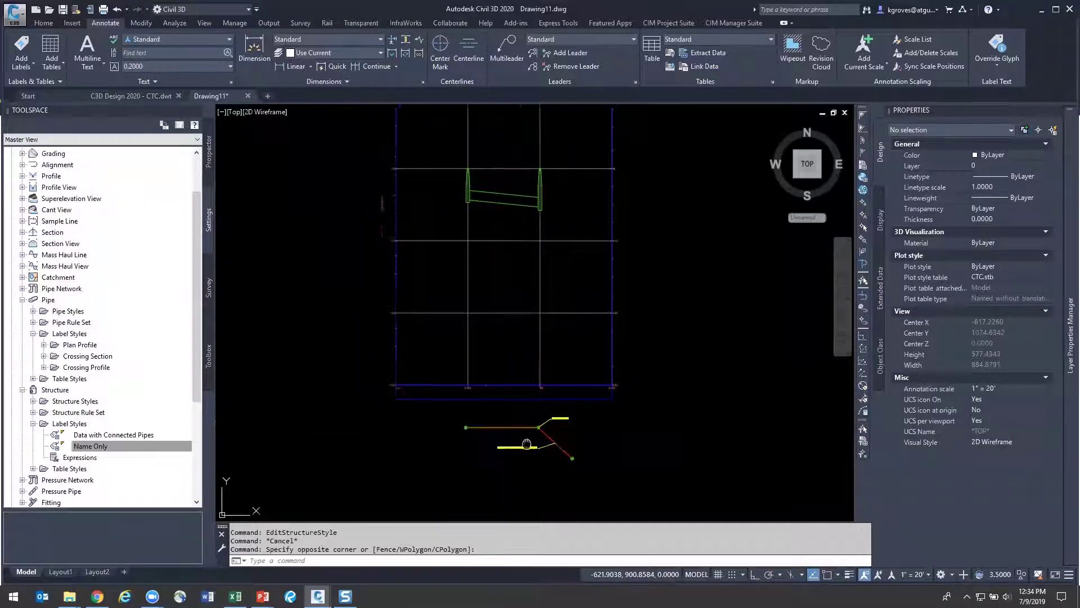
{"action": "middle_click_drag", "start_coordinate": [532, 435], "coordinate": [507, 457]}
{"action": "middle_click_drag", "start_coordinate": [359, 445], "coordinate": [243, 427]}
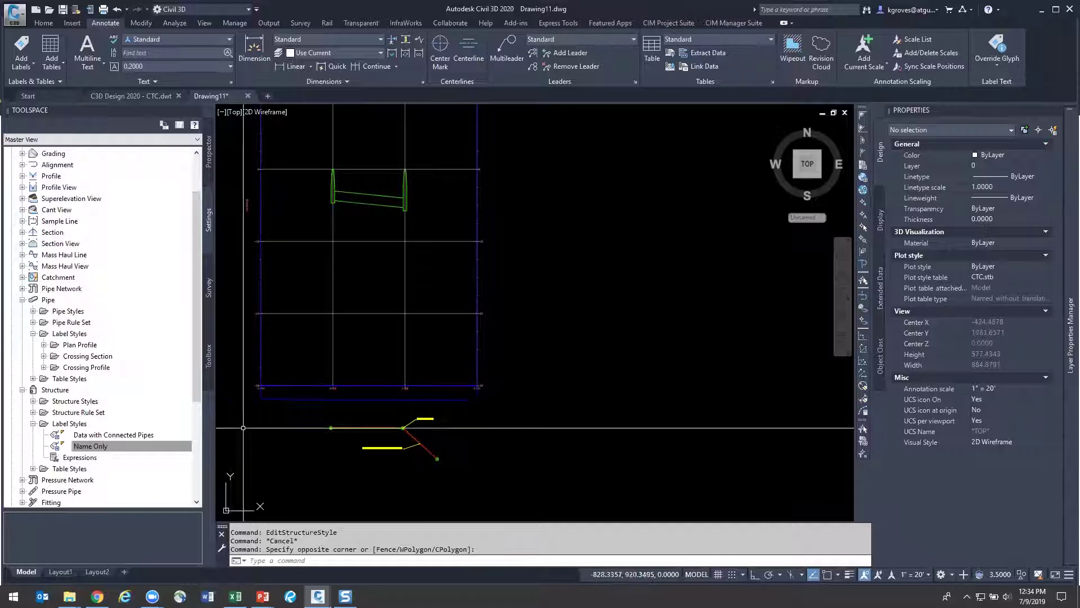
Try laying out the C-MUNI-SSWR network with a concentric structure and 8 inch PVC pipe beside the storm plan, and undo the placement
{"action": "left_click", "coordinate": [209, 152]}
{"action": "right_click", "coordinate": [72, 269]}
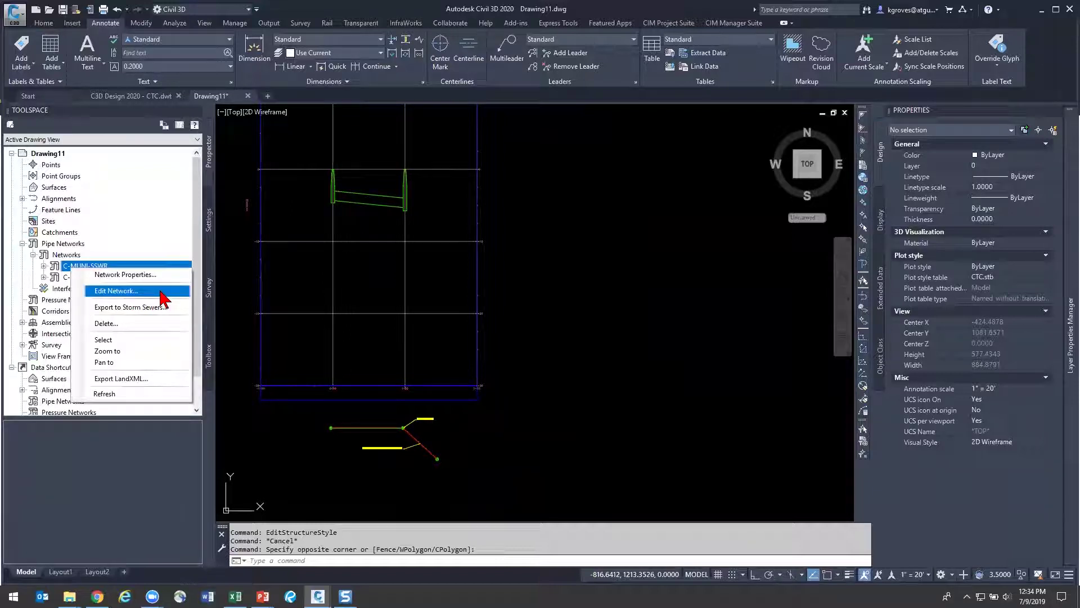
{"action": "left_click", "coordinate": [116, 290]}
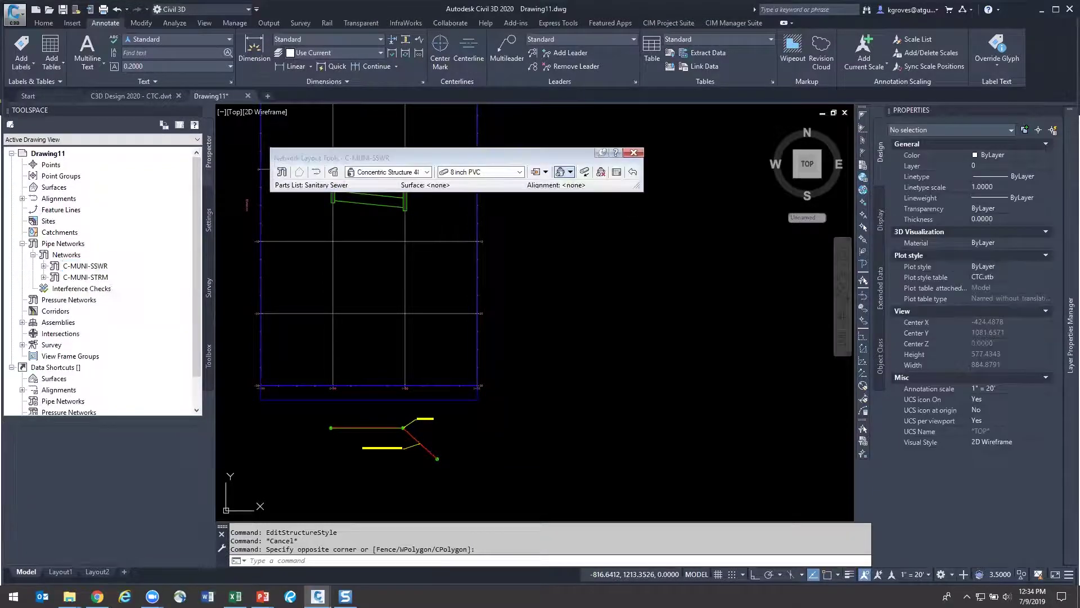
{"action": "left_click", "coordinate": [418, 170]}
{"action": "left_click", "coordinate": [421, 191]}
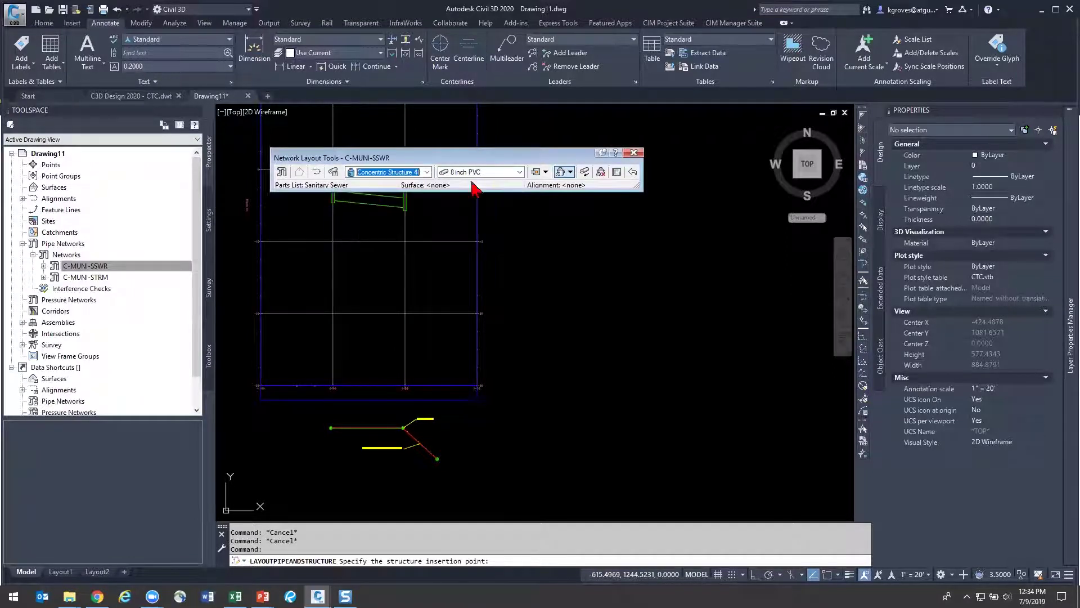
{"action": "left_click", "coordinate": [554, 423]}
{"action": "key", "text": "F8"}
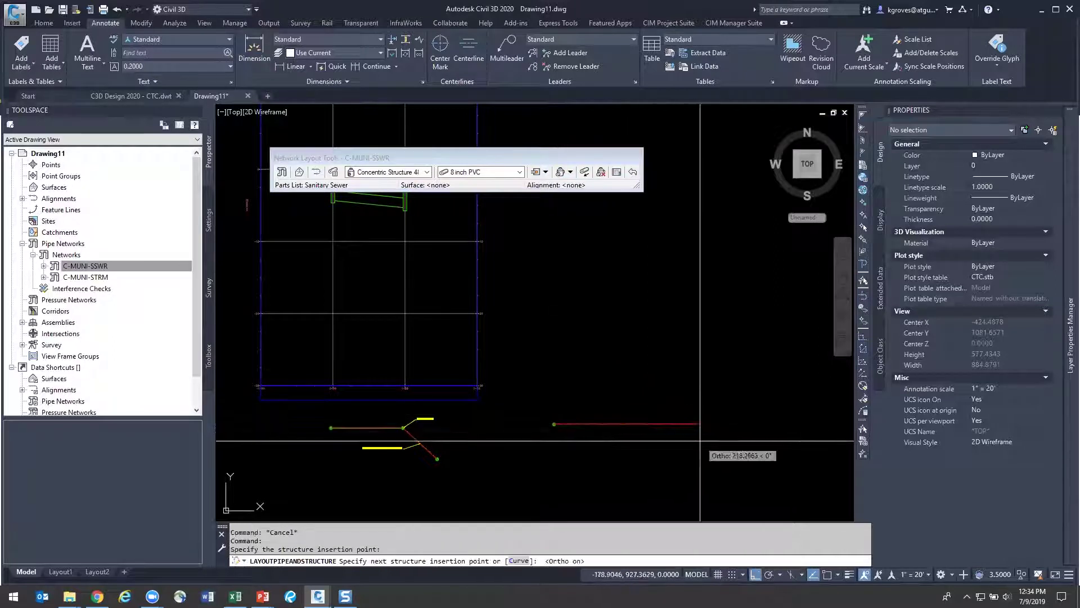
{"action": "key", "text": "Escape"}
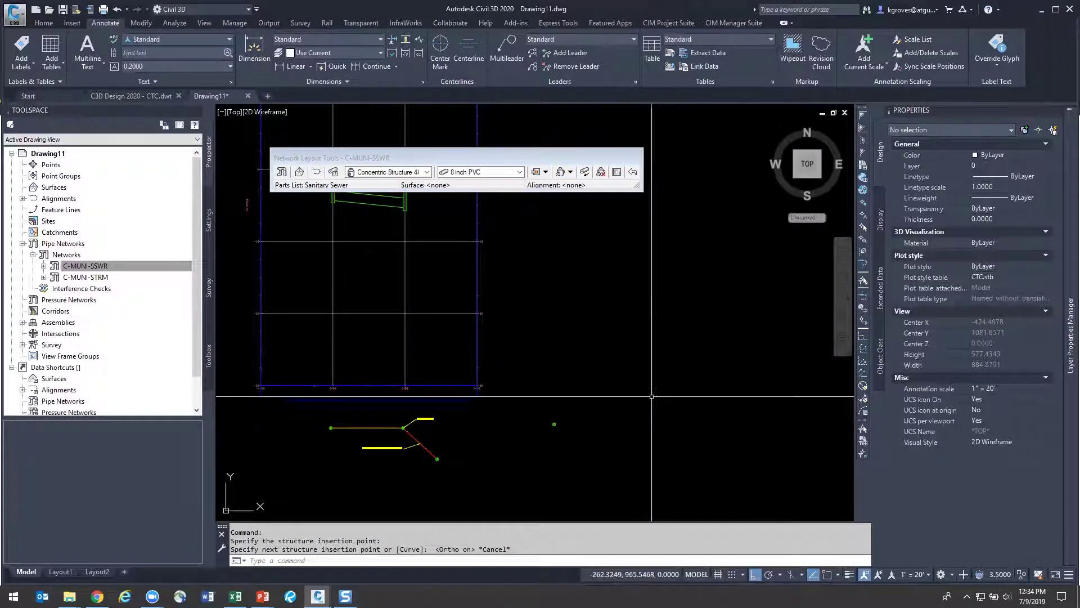
{"action": "key", "text": "ctrl+z"}
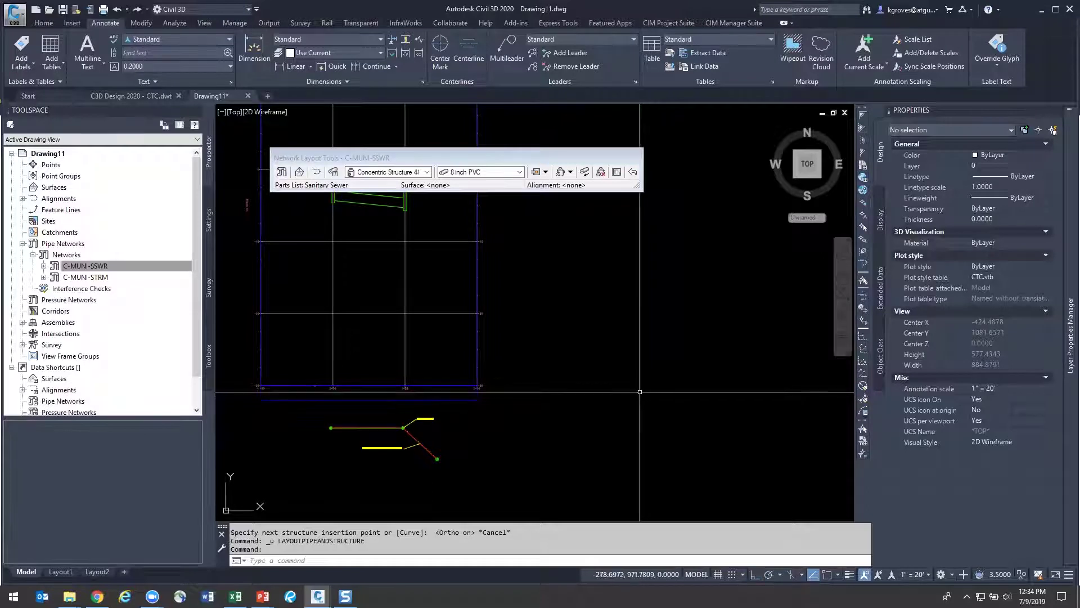
Clear the *STRM* layer search and review the -ANNO, -PIPE, -PROF and -STRC layers and the layers in the Sanitary filter
{"action": "mouse_move", "coordinate": [1066, 321]}
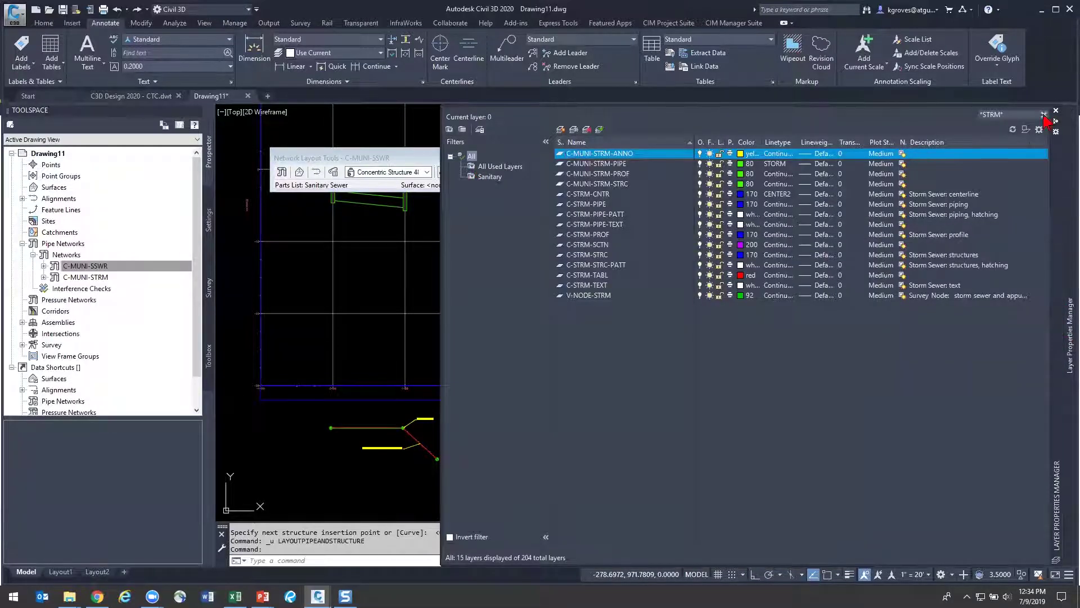
{"action": "left_click", "coordinate": [1043, 114]}
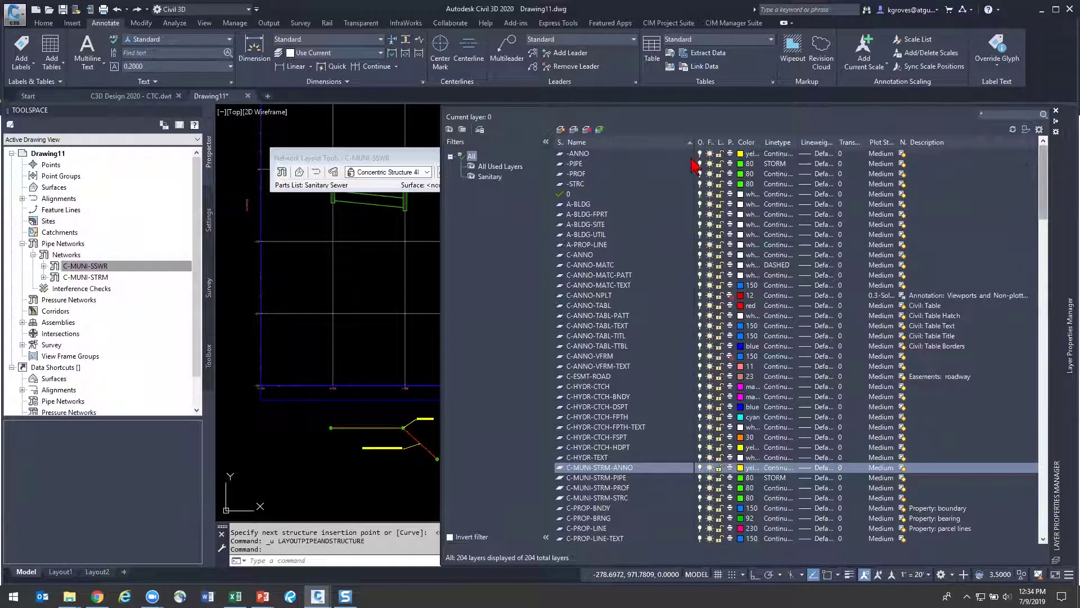
{"action": "left_click", "coordinate": [600, 155]}
{"action": "left_click", "coordinate": [609, 182], "text": "shift"}
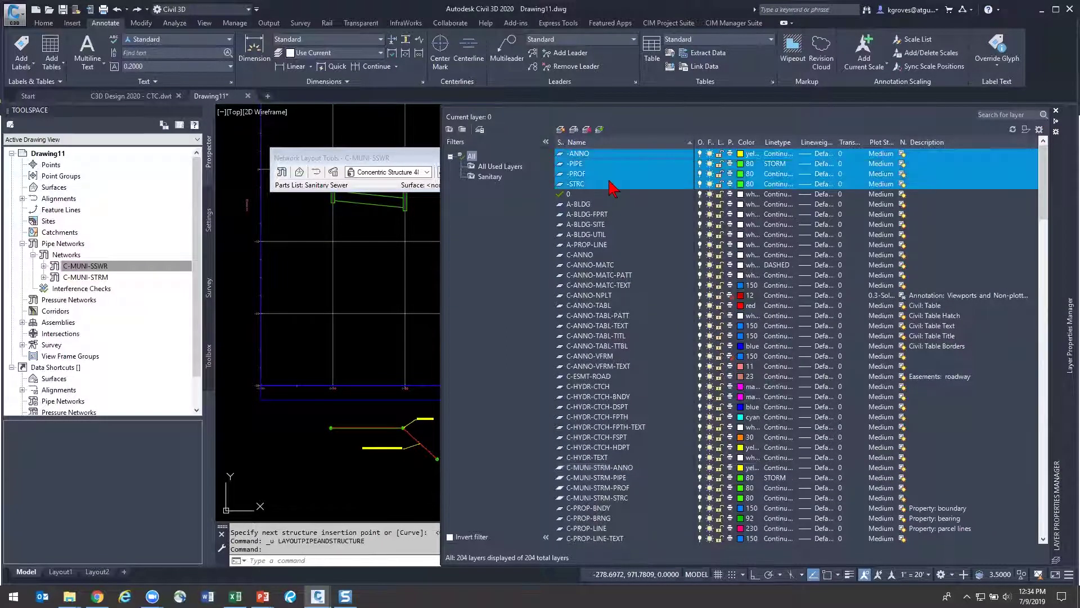
{"action": "left_click", "coordinate": [637, 164]}
{"action": "left_click", "coordinate": [605, 185], "text": "shift"}
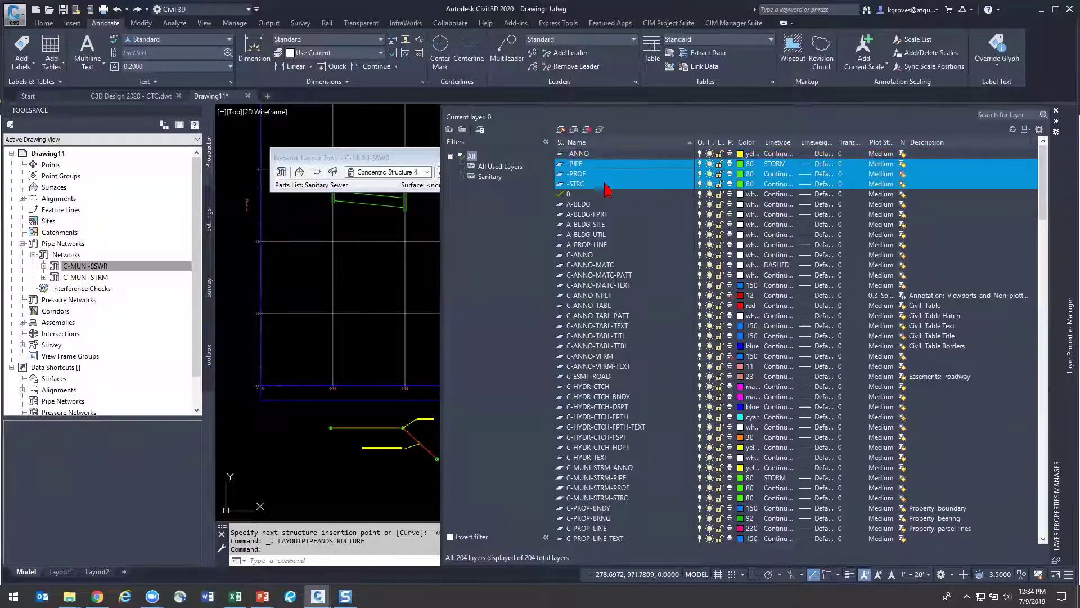
{"action": "left_click", "coordinate": [498, 177]}
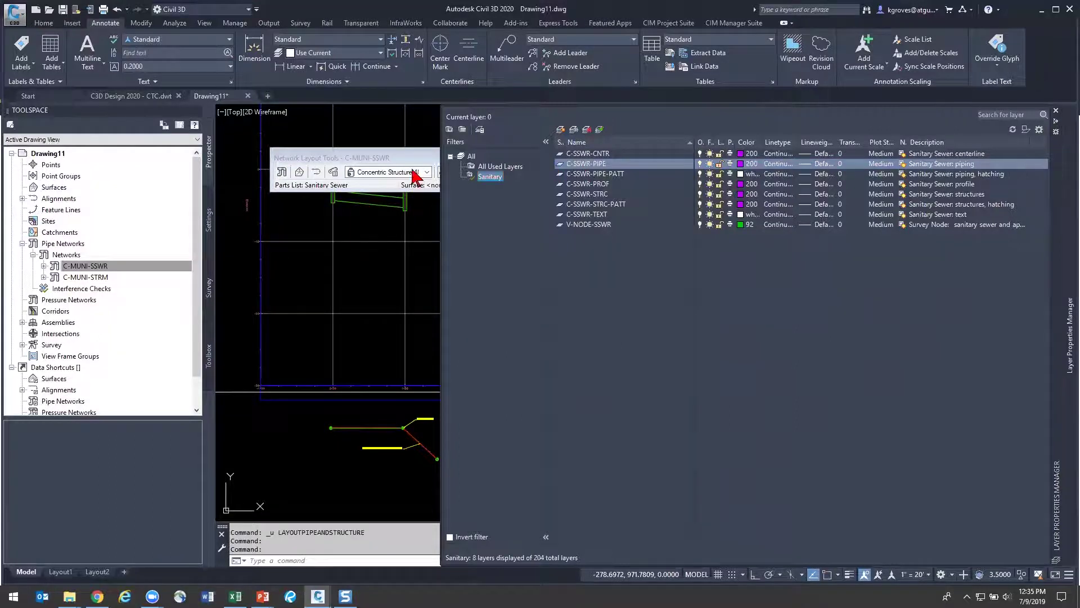
{"action": "left_click_drag", "start_coordinate": [625, 160], "coordinate": [559, 222]}
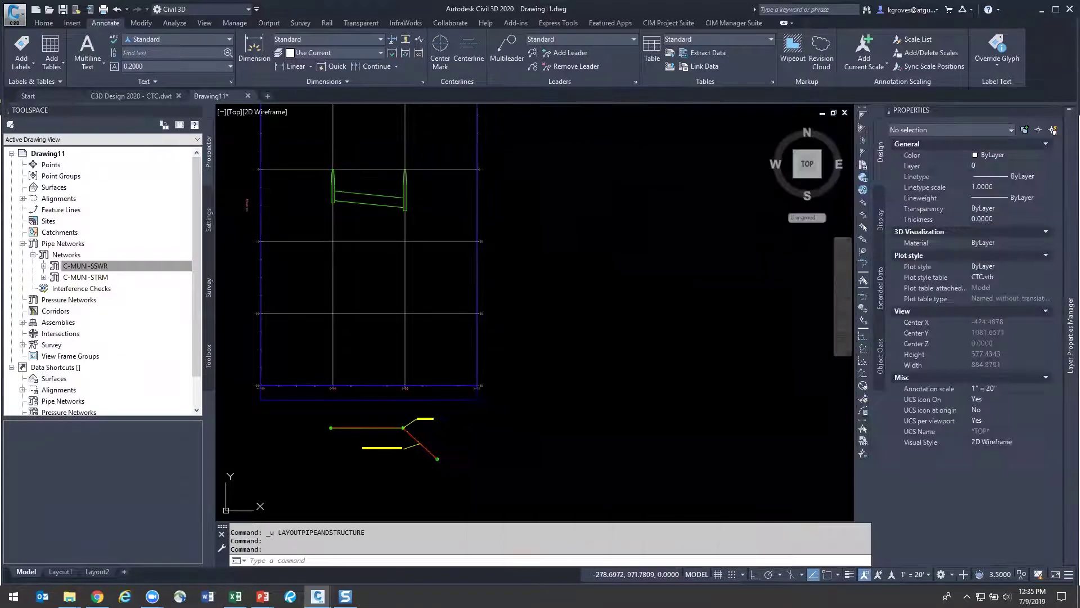
List all layers again and set the -ANNO layer's color to cyan
{"action": "mouse_move", "coordinate": [1070, 264]}
{"action": "left_click", "coordinate": [472, 156]}
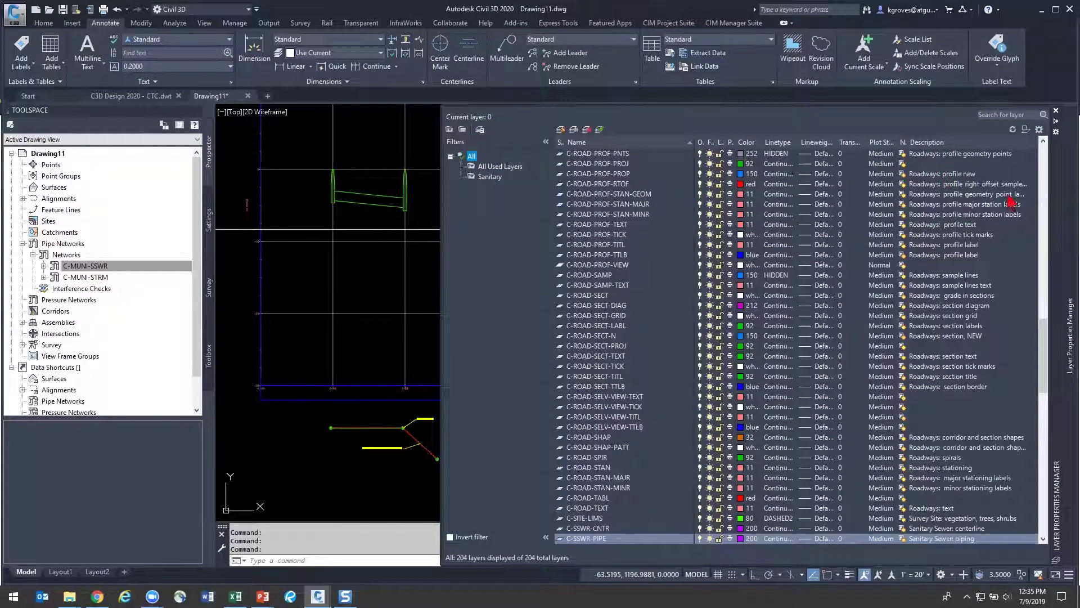
{"action": "left_click_drag", "start_coordinate": [1043, 377], "coordinate": [1056, 190]}
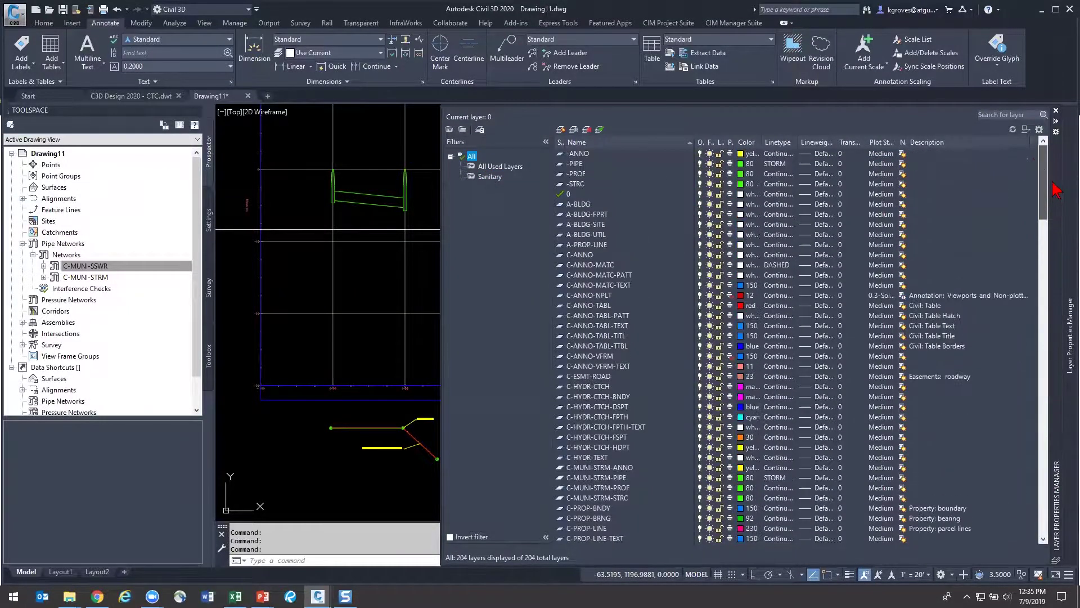
{"action": "left_click", "coordinate": [646, 155]}
{"action": "left_click", "coordinate": [747, 155]}
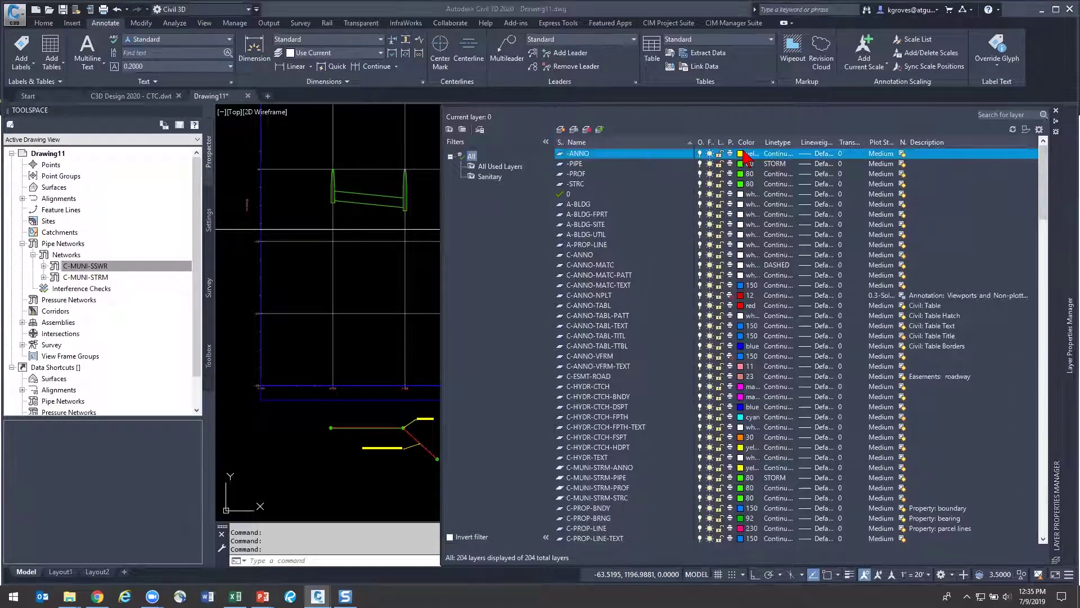
{"action": "left_click", "coordinate": [368, 263]}
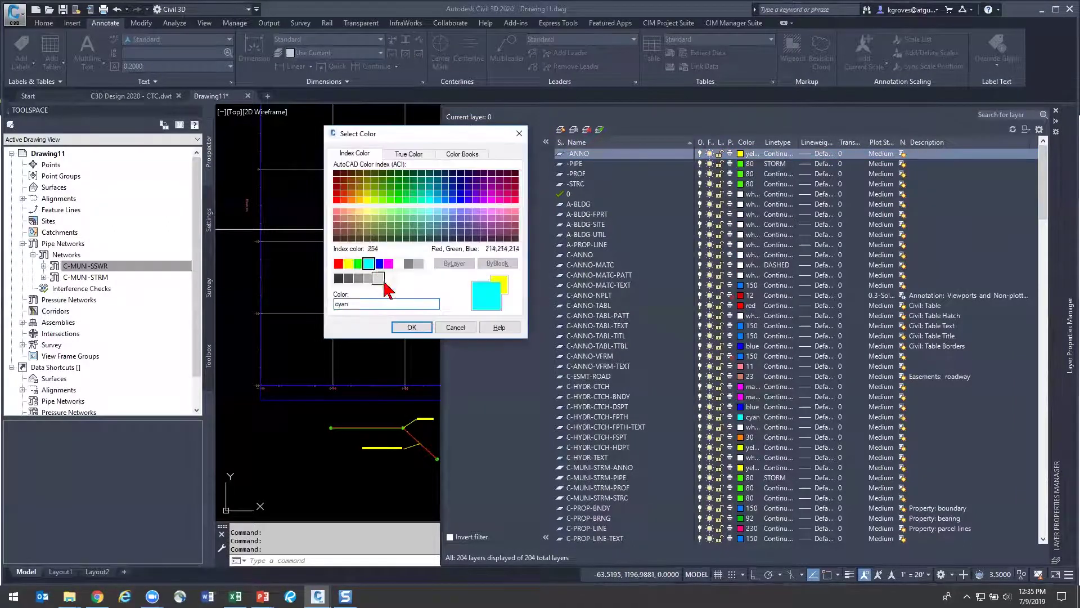
{"action": "left_click", "coordinate": [412, 328]}
Set the color of the -PIPE, -PROF and -STRC layers to 220
{"action": "left_click_drag", "start_coordinate": [589, 168], "coordinate": [746, 186]}
{"action": "left_click", "coordinate": [749, 184]}
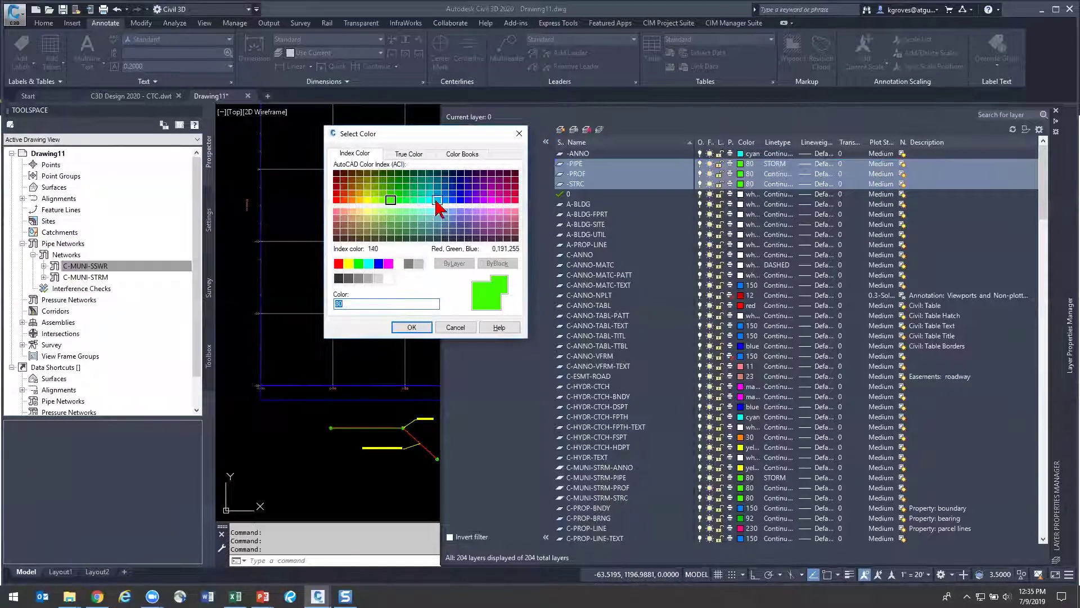
{"action": "left_click", "coordinate": [499, 200]}
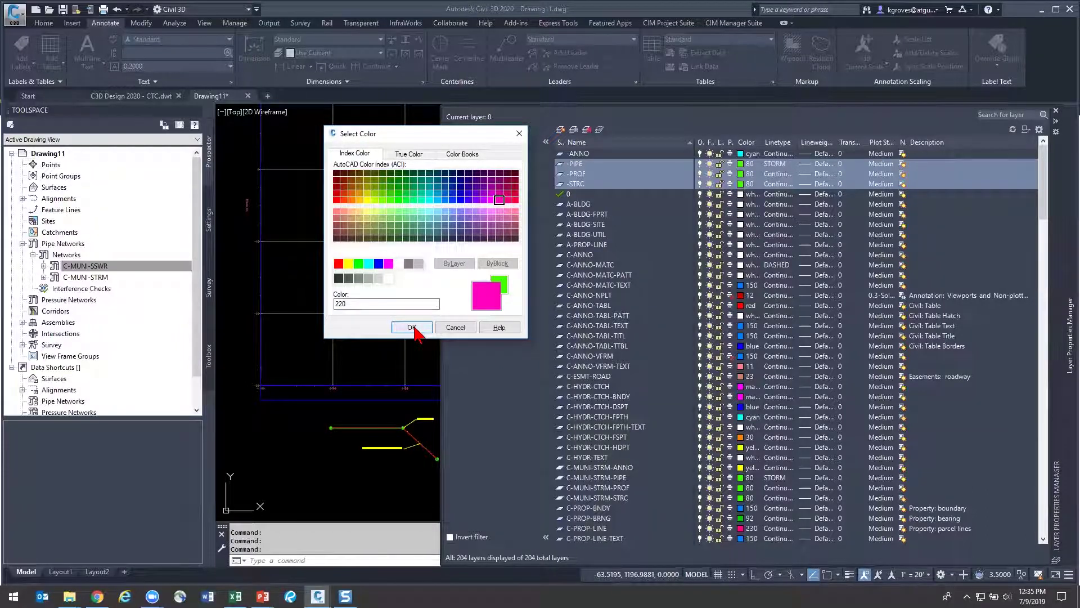
{"action": "key", "text": "Return"}
Assign the SAN linetype to the -PIPE layer and regenerate the drawing
{"action": "left_click", "coordinate": [649, 163]}
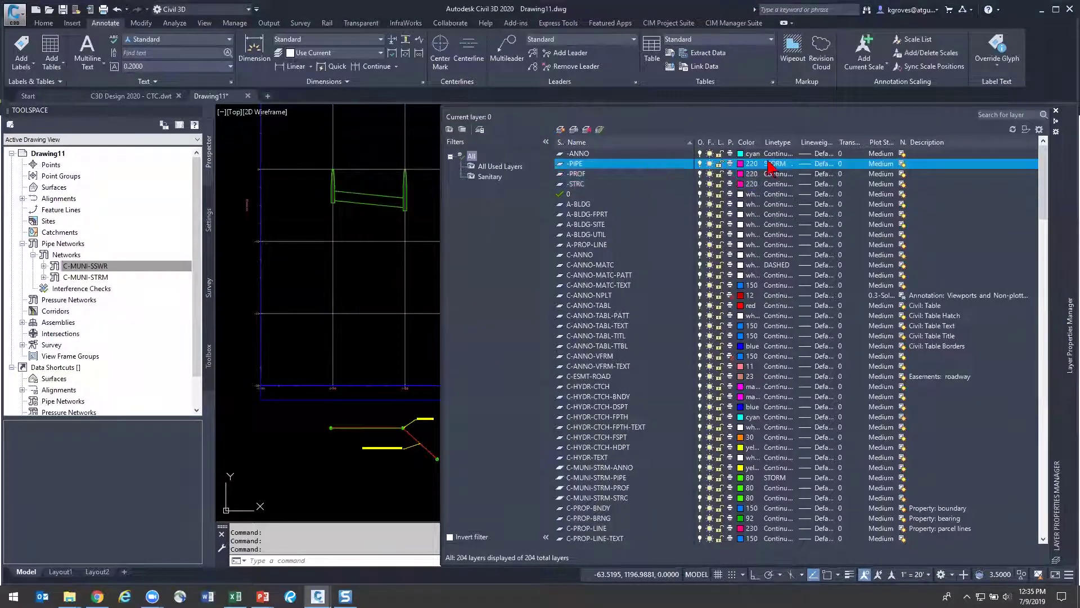
{"action": "left_click", "coordinate": [787, 164]}
{"action": "left_click", "coordinate": [466, 320]}
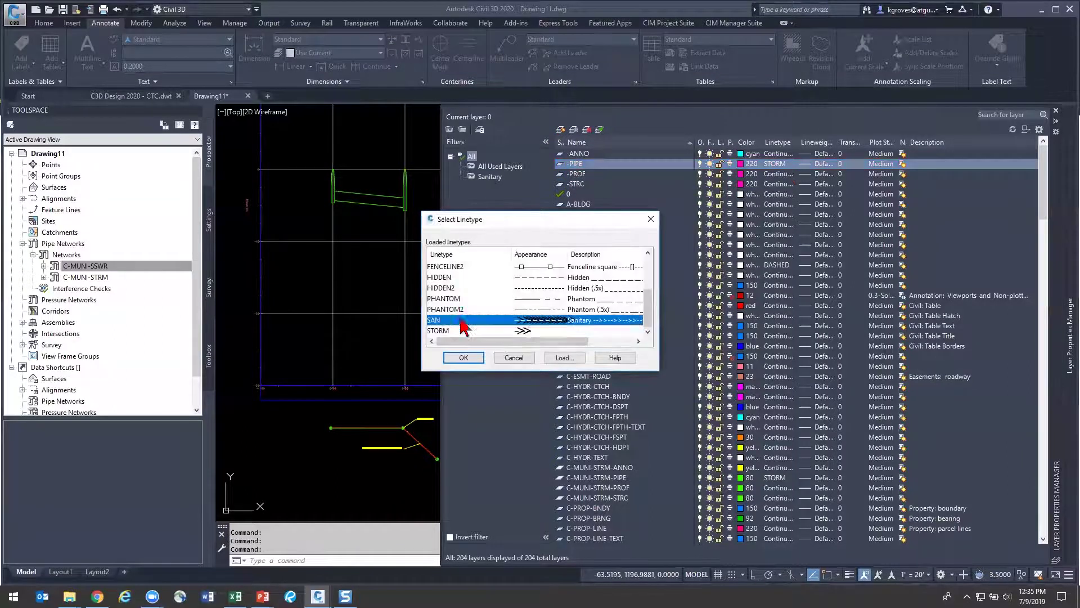
{"action": "left_click", "coordinate": [463, 358]}
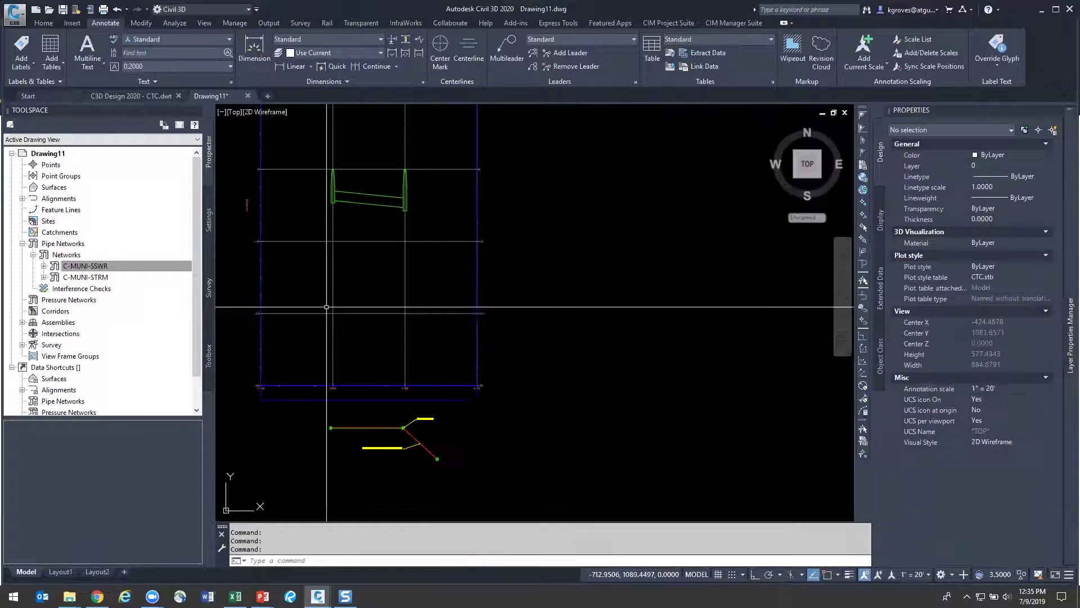
{"action": "scroll", "coordinate": [457, 366], "scroll_direction": "down", "scroll_amount": 2}
{"action": "type", "text": "re"}
{"action": "key", "text": "Return"}
Edit the C-MUNI-SSWR network and lay out a 100 ft horizontal 8 inch PVC pipe with concentric 48 structures east of the storm network
{"action": "middle_click_drag", "start_coordinate": [526, 387], "coordinate": [425, 366]}
{"action": "right_click", "coordinate": [72, 268]}
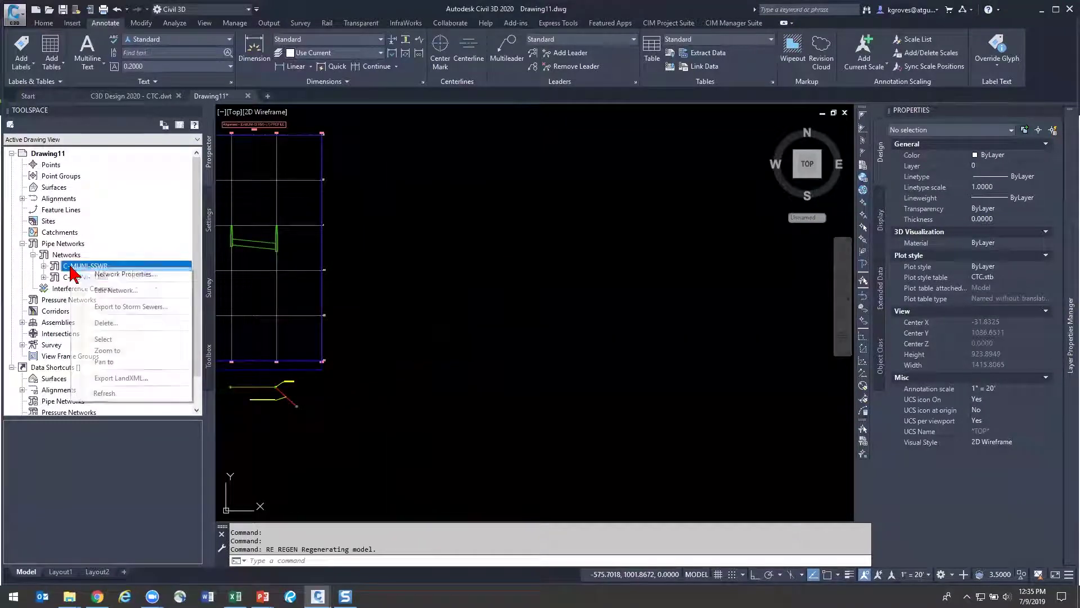
{"action": "left_click", "coordinate": [115, 290]}
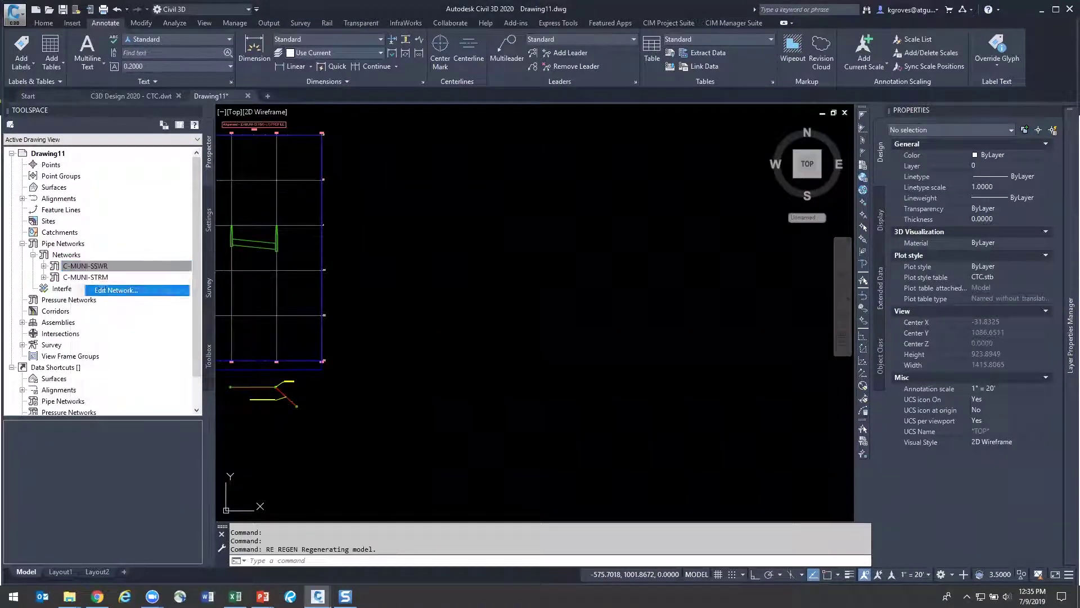
{"action": "left_click", "coordinate": [382, 195]}
{"action": "left_click", "coordinate": [389, 192]}
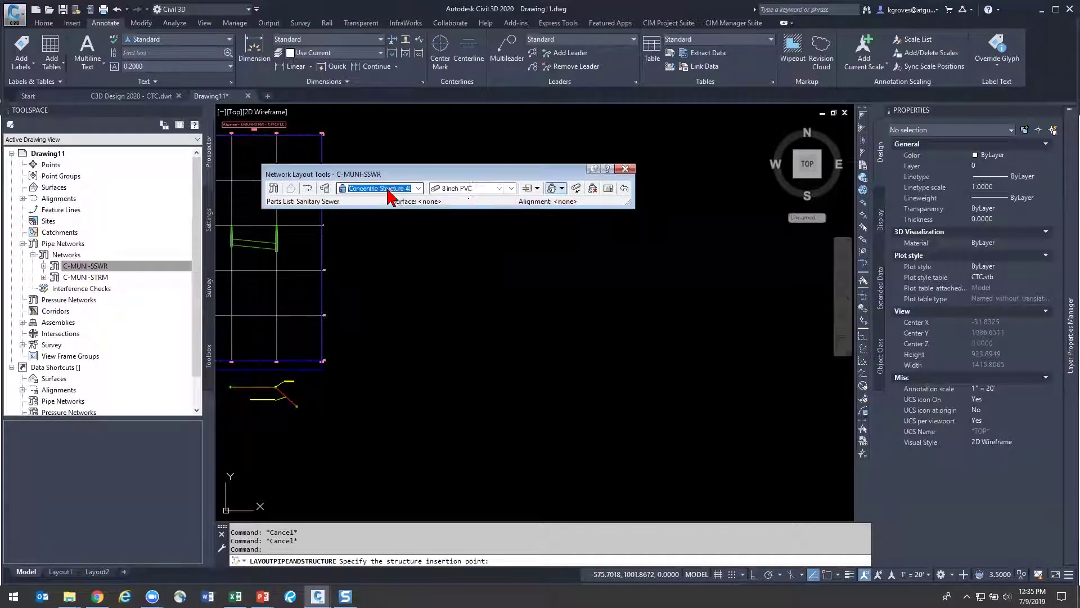
{"action": "left_click", "coordinate": [552, 189]}
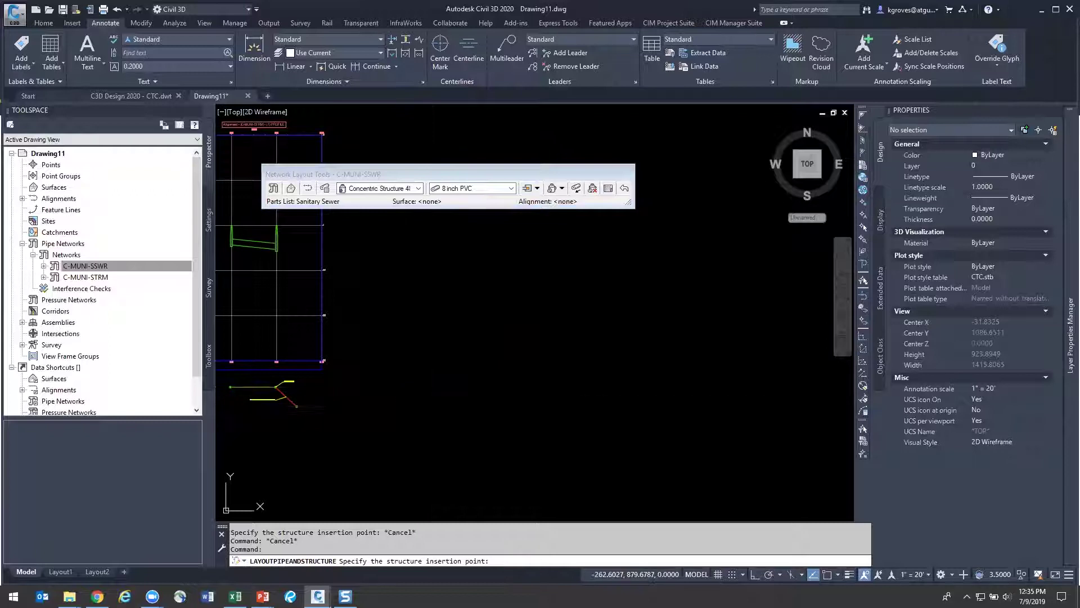
{"action": "left_click", "coordinate": [429, 406]}
{"action": "key", "text": "F8"}
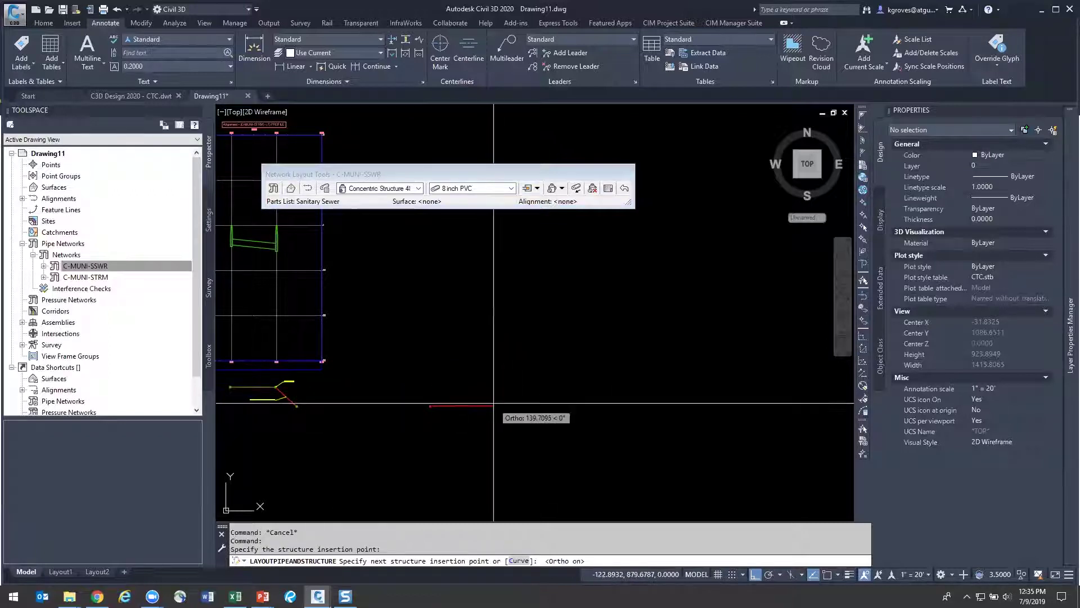
{"action": "type", "text": "100"}
{"action": "key", "text": "Return"}
Extend the network from the second structure with a diagonal 10 inch PVC pipe about 50 ft long, ending at an Eccentric Structure 48
{"action": "scroll", "coordinate": [490, 405], "scroll_direction": "up", "scroll_amount": 5}
{"action": "key", "text": "F8"}
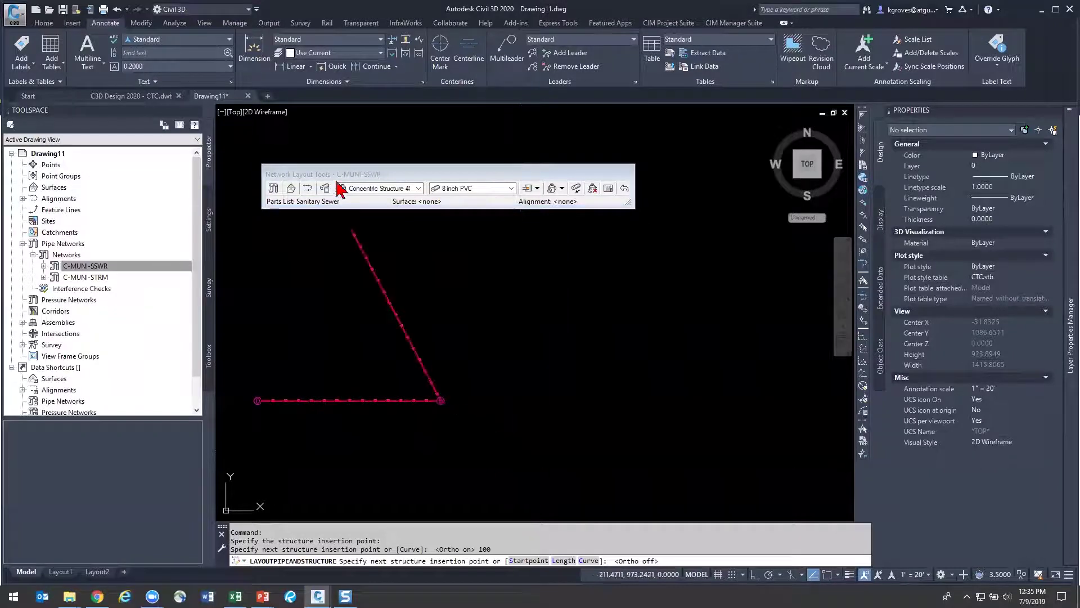
{"action": "left_click", "coordinate": [419, 188]}
{"action": "left_click", "coordinate": [344, 218]}
{"action": "left_click", "coordinate": [389, 227]}
{"action": "left_click", "coordinate": [511, 188]}
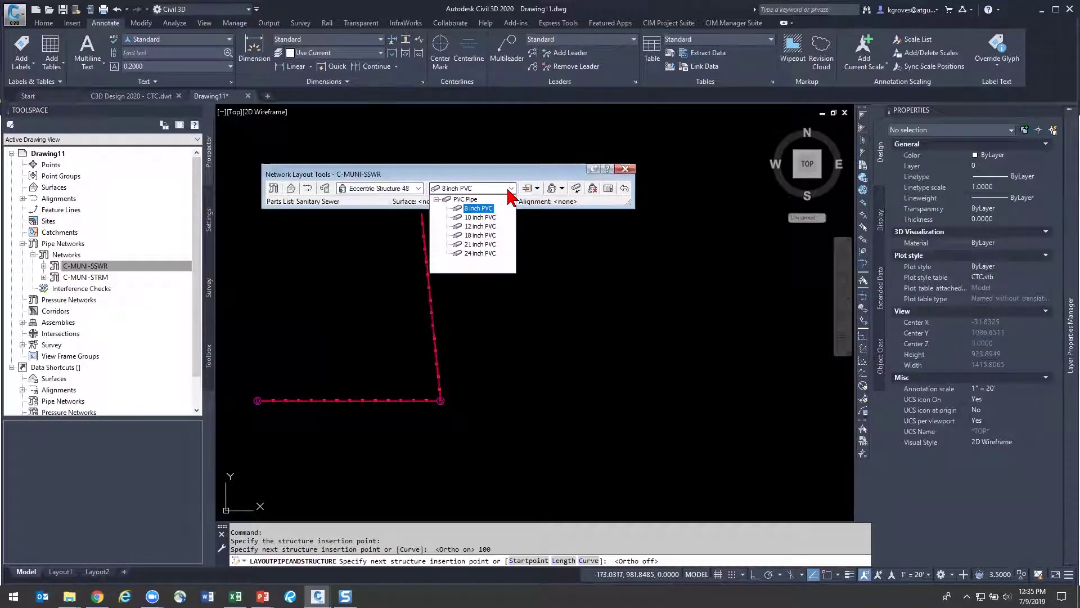
{"action": "left_click", "coordinate": [480, 217]}
{"action": "key", "text": "Escape"}
Inspect the 8 inch sanitary pipe's linetype, layer and style, and locate Pipe CL among the pipe styles in the drawing settings
{"action": "scroll", "coordinate": [431, 401], "scroll_direction": "up", "scroll_amount": 10}
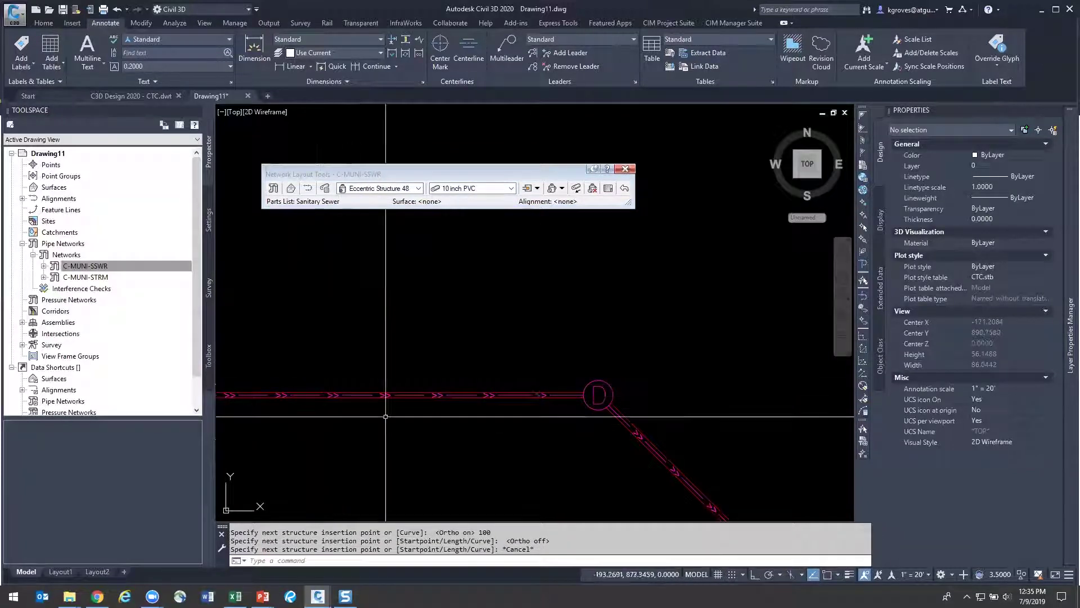
{"action": "scroll", "coordinate": [484, 332], "scroll_direction": "down", "scroll_amount": 4}
{"action": "scroll", "coordinate": [256, 343], "scroll_direction": "up", "scroll_amount": 10}
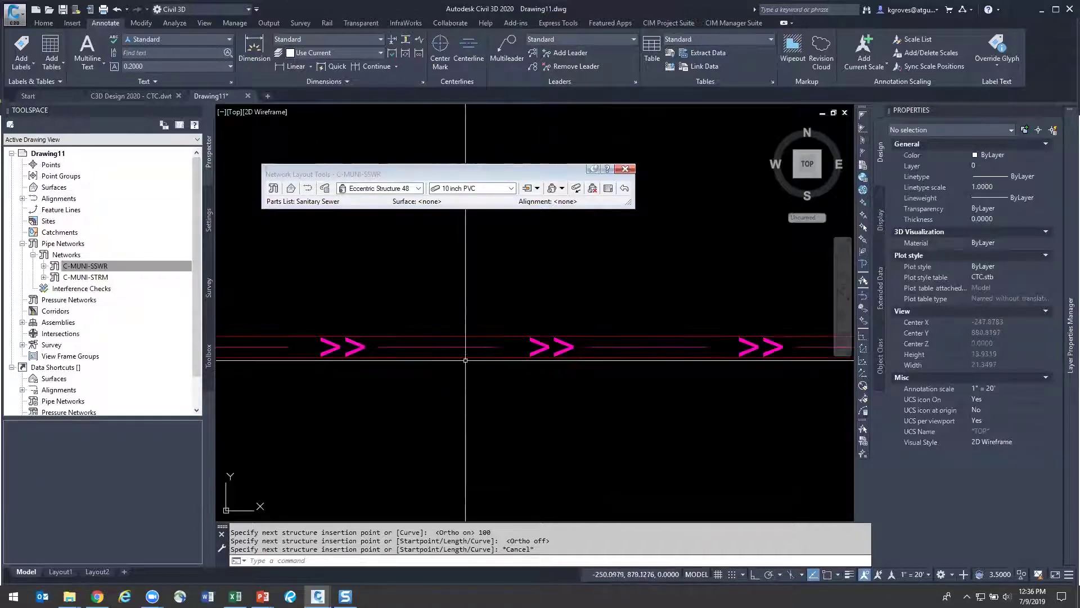
{"action": "left_click", "coordinate": [463, 348]}
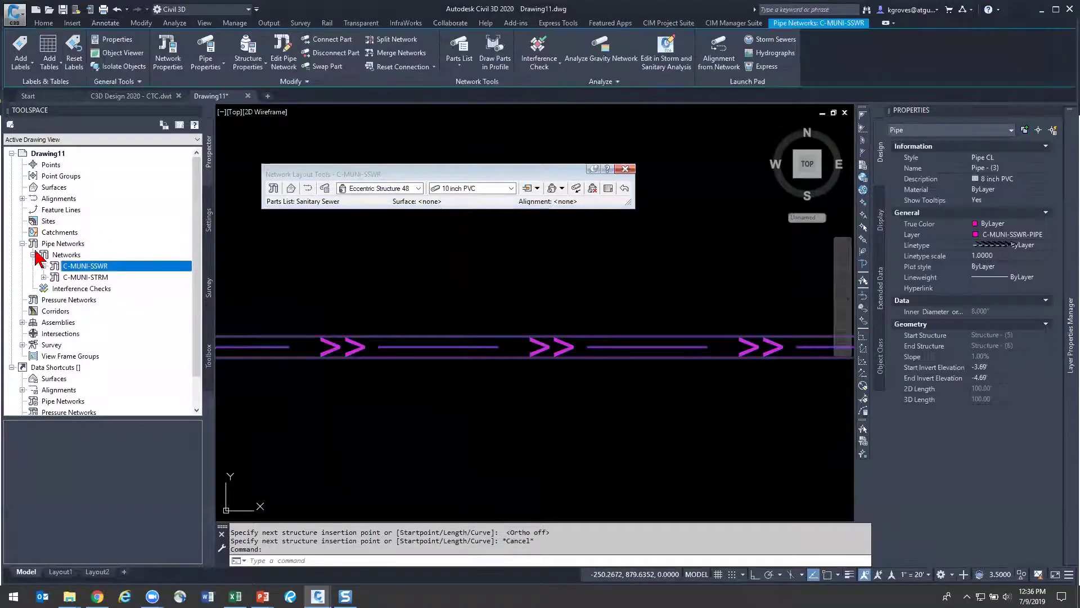
{"action": "left_click", "coordinate": [208, 221]}
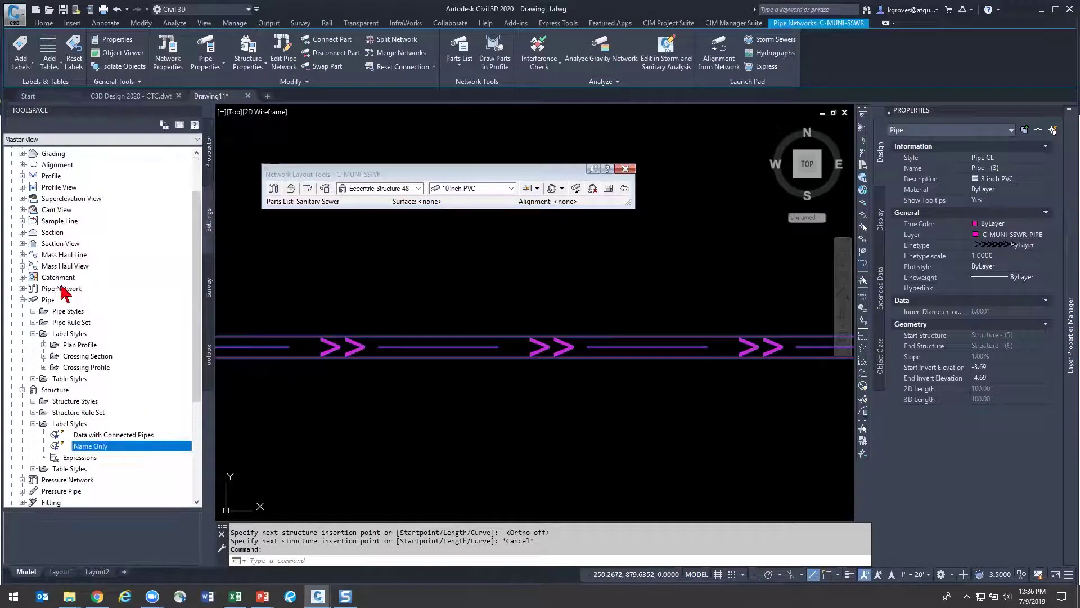
{"action": "double_click", "coordinate": [44, 425]}
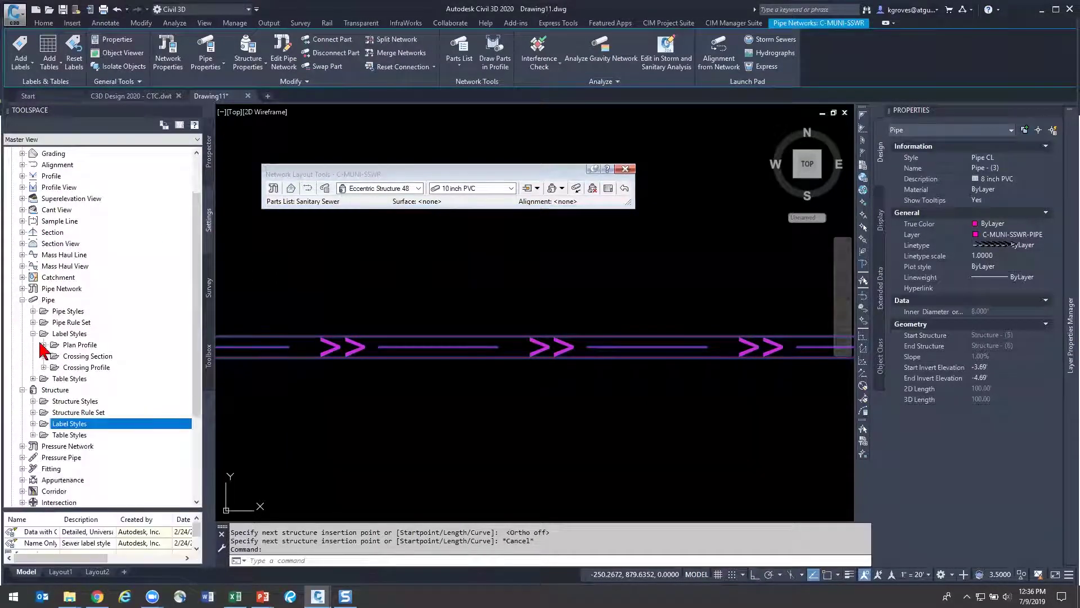
{"action": "left_click", "coordinate": [33, 312]}
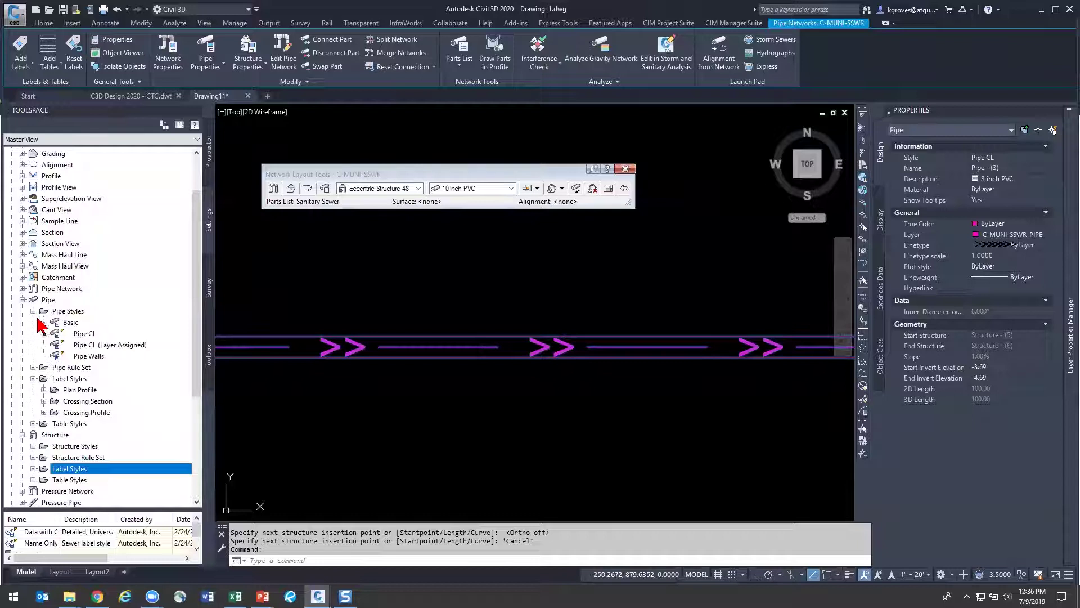
{"action": "left_click", "coordinate": [83, 334]}
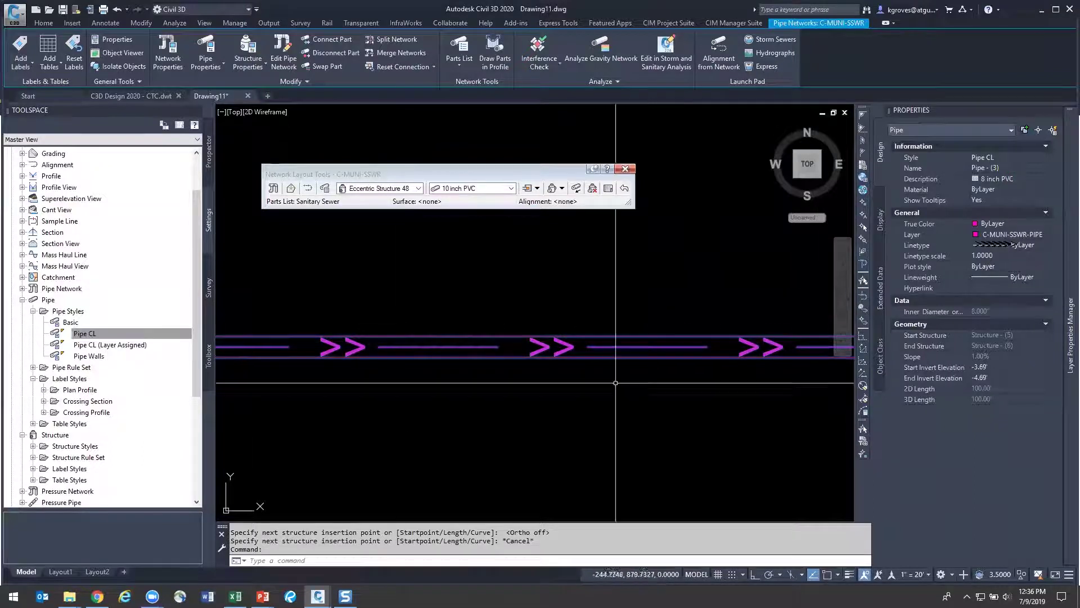
View the whole sanitary network and examine the C-MUNI-SSWR layers in the Sanitary layer filter
{"action": "key", "text": "Escape"}
{"action": "scroll", "coordinate": [610, 393], "scroll_direction": "down", "scroll_amount": 6}
{"action": "middle_click_drag", "start_coordinate": [441, 429], "coordinate": [442, 423]}
{"action": "scroll", "coordinate": [442, 422], "scroll_direction": "up", "scroll_amount": 2}
{"action": "scroll", "coordinate": [451, 394], "scroll_direction": "down", "scroll_amount": 3}
{"action": "scroll", "coordinate": [456, 371], "scroll_direction": "up", "scroll_amount": 1}
{"action": "scroll", "coordinate": [456, 371], "scroll_direction": "up", "scroll_amount": 2}
{"action": "scroll", "coordinate": [610, 396], "scroll_direction": "up", "scroll_amount": 2}
{"action": "scroll", "coordinate": [619, 393], "scroll_direction": "down", "scroll_amount": 2}
{"action": "mouse_move", "coordinate": [1065, 216]}
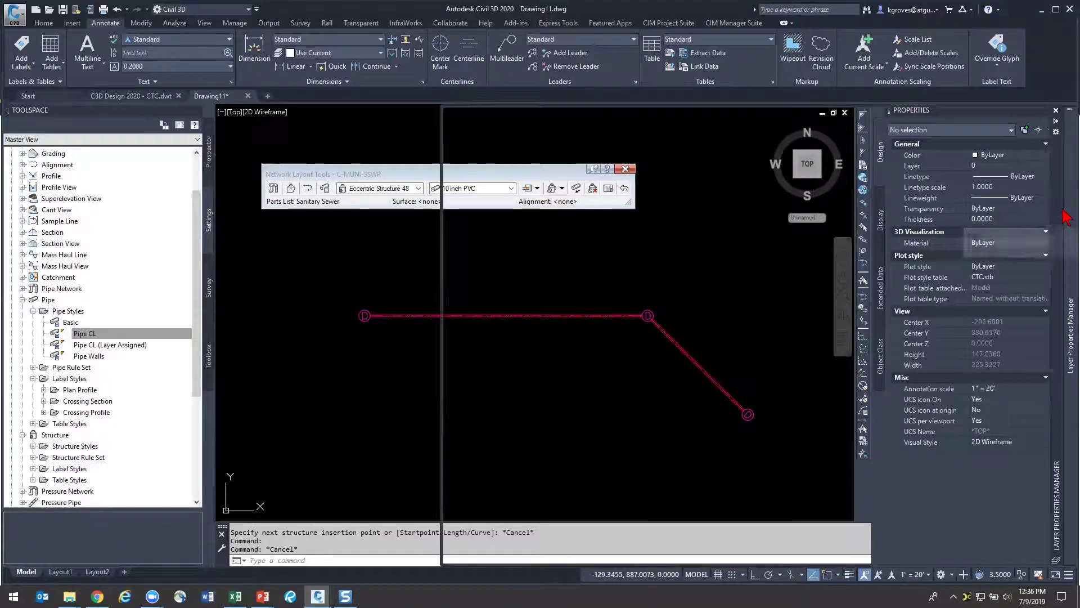
{"action": "left_click", "coordinate": [498, 177]}
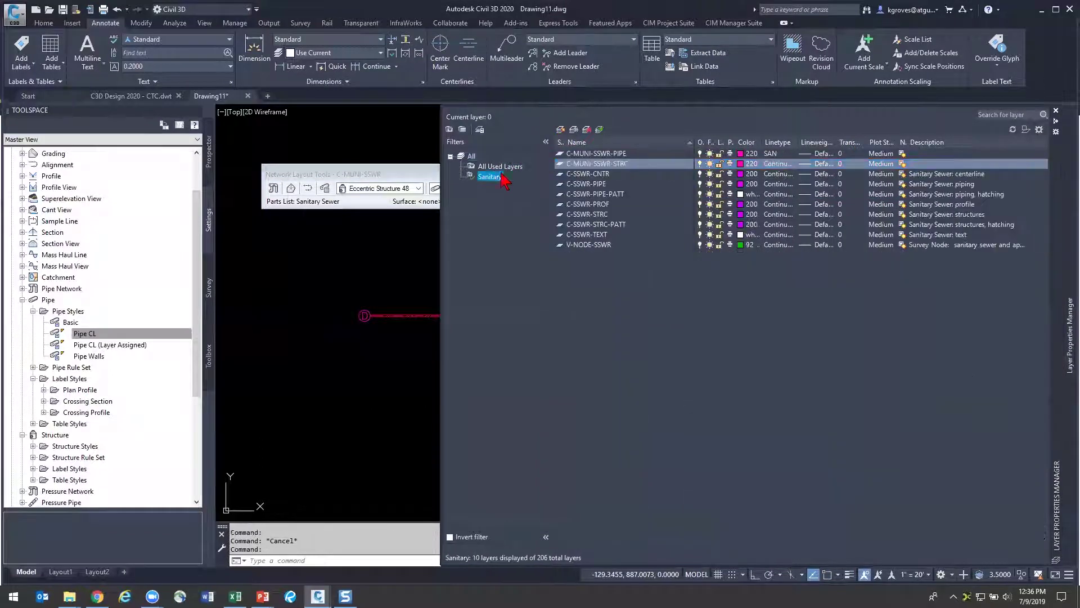
{"action": "left_click", "coordinate": [626, 154], "text": "shift"}
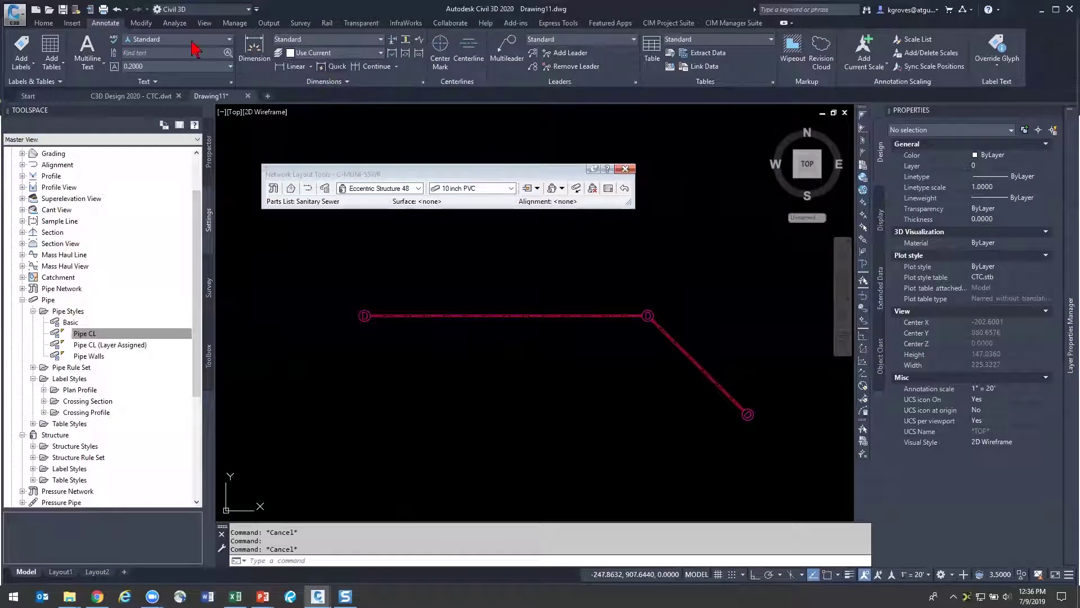
Create an alignment from the first to the second sanitary structure and place its profile view above the sanitary network
{"action": "left_click", "coordinate": [365, 315]}
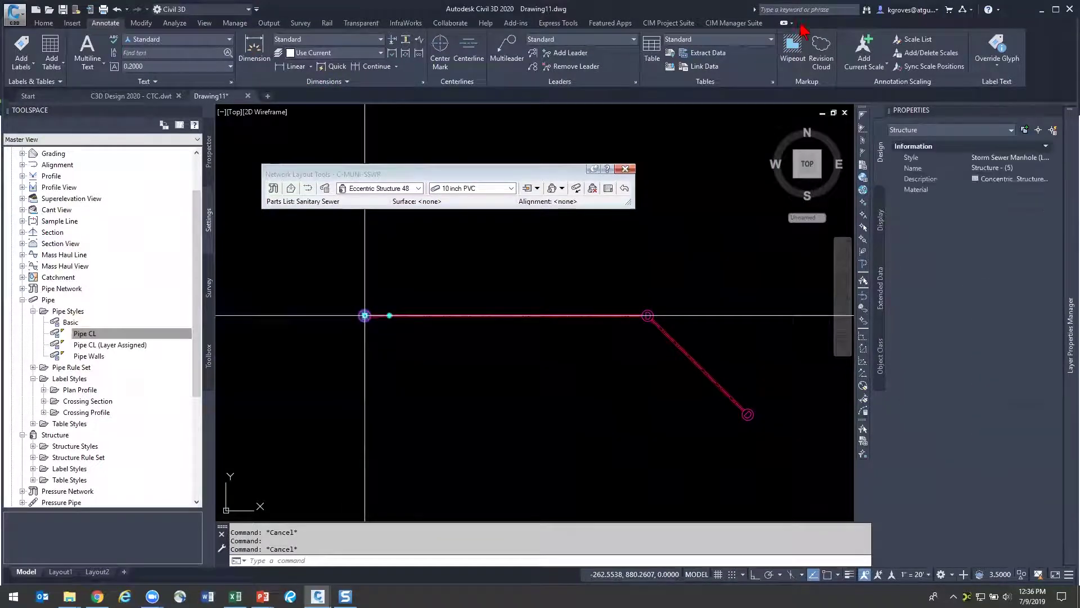
{"action": "left_click", "coordinate": [718, 54]}
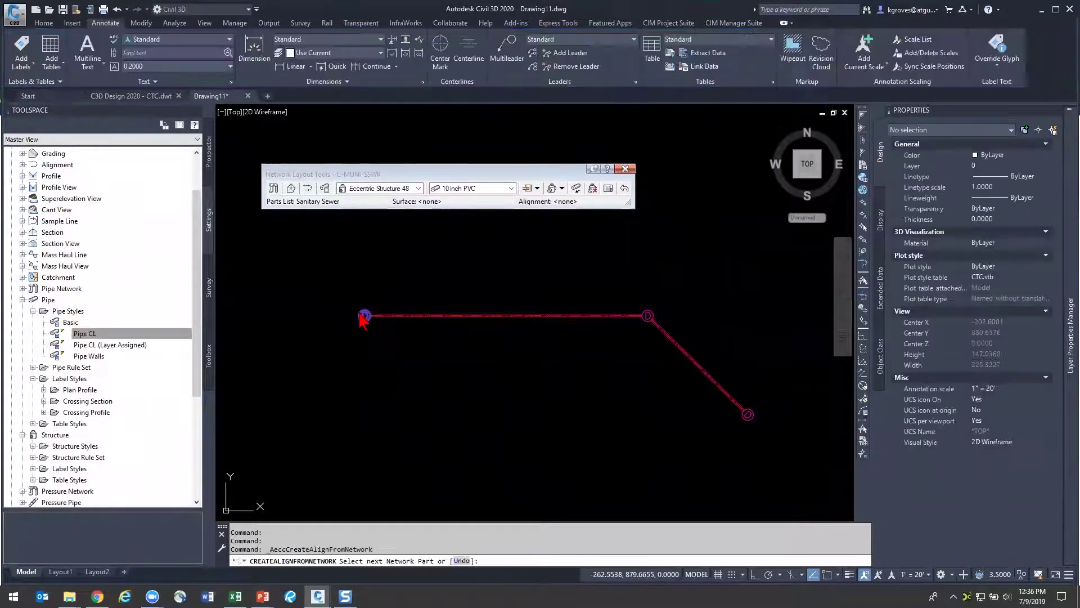
{"action": "left_click", "coordinate": [649, 314]}
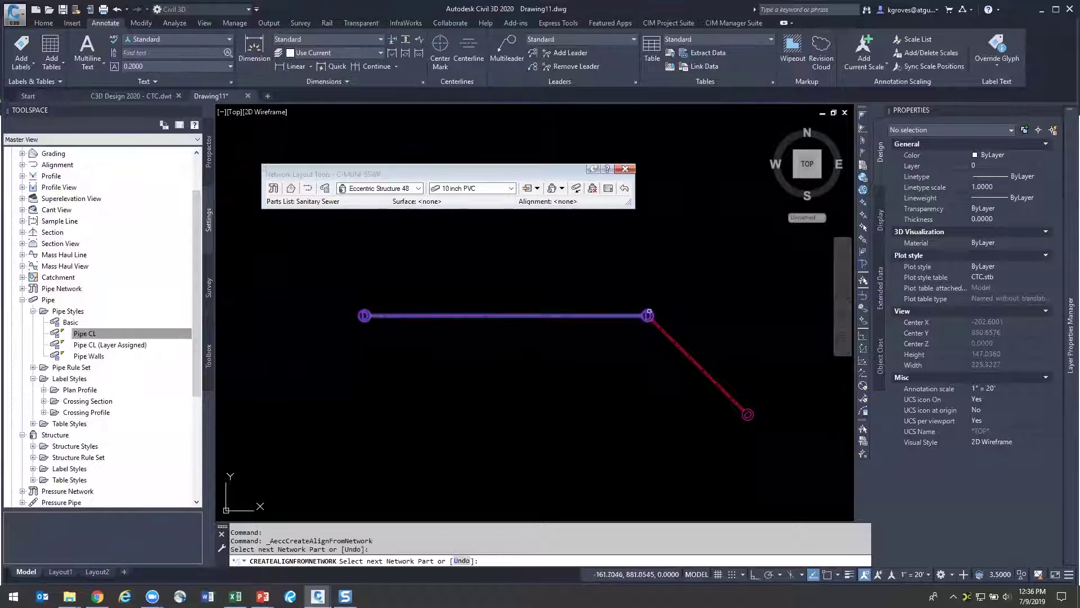
{"action": "key", "text": "Return"}
{"action": "left_click", "coordinate": [518, 378]}
{"action": "left_click", "coordinate": [504, 405]}
{"action": "left_click", "coordinate": [495, 411]}
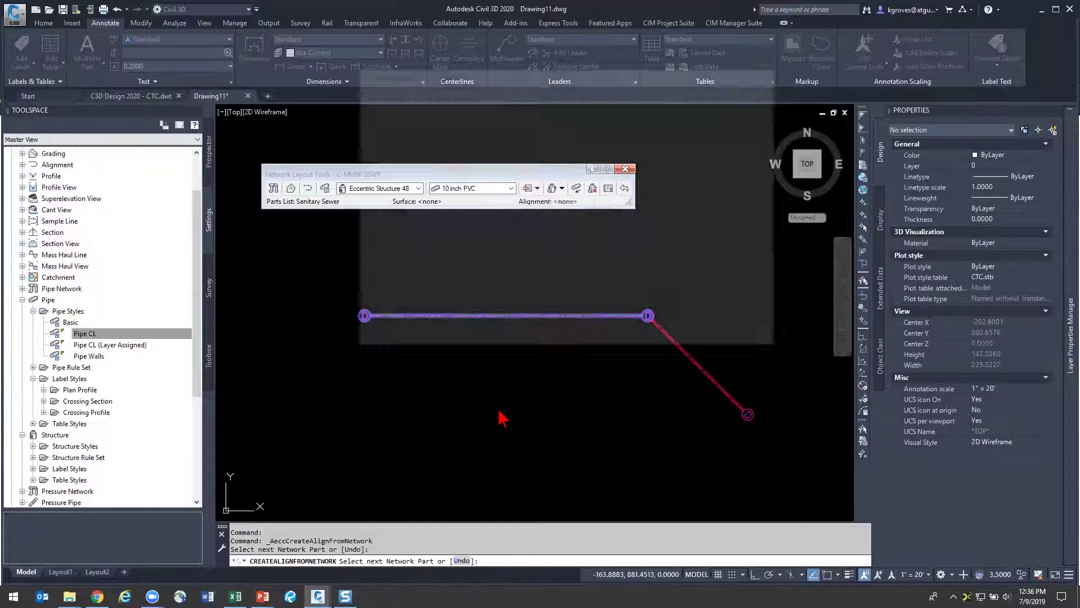
{"action": "left_click", "coordinate": [646, 405]}
{"action": "scroll", "coordinate": [551, 397], "scroll_direction": "down", "scroll_amount": 5}
{"action": "mouse_move", "coordinate": [633, 413]}
{"action": "middle_mouse_down"}
{"action": "mouse_move", "coordinate": [548, 378]}
{"action": "mouse_move", "coordinate": [558, 468]}
{"action": "middle_mouse_up"}
{"action": "left_click", "coordinate": [559, 468]}
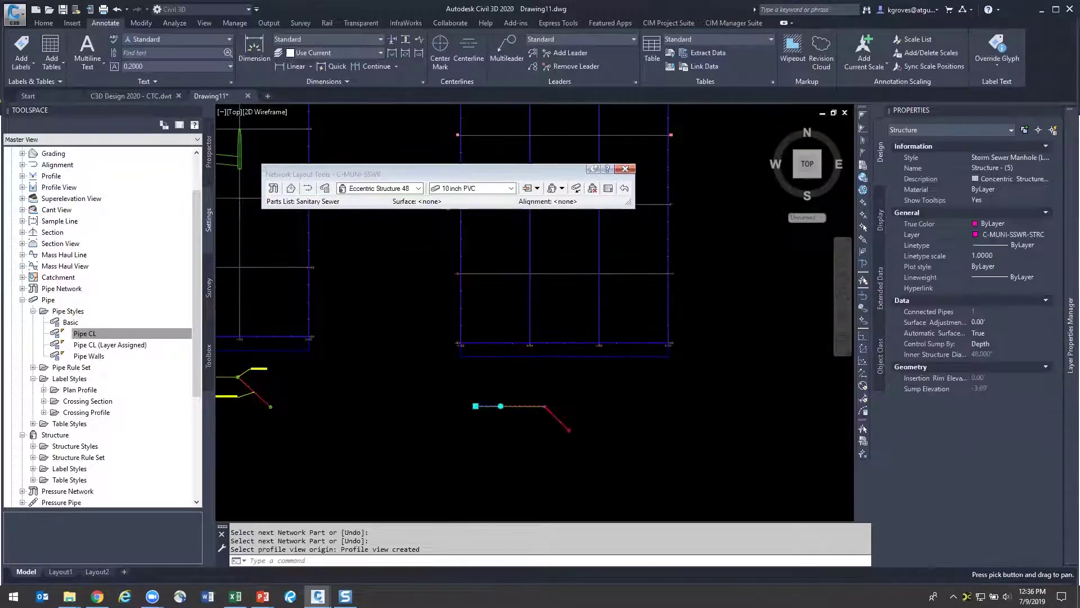
Draw the sanitary network's parts in the new profile view
{"action": "key", "text": "Escape"}
{"action": "left_click", "coordinate": [624, 272]}
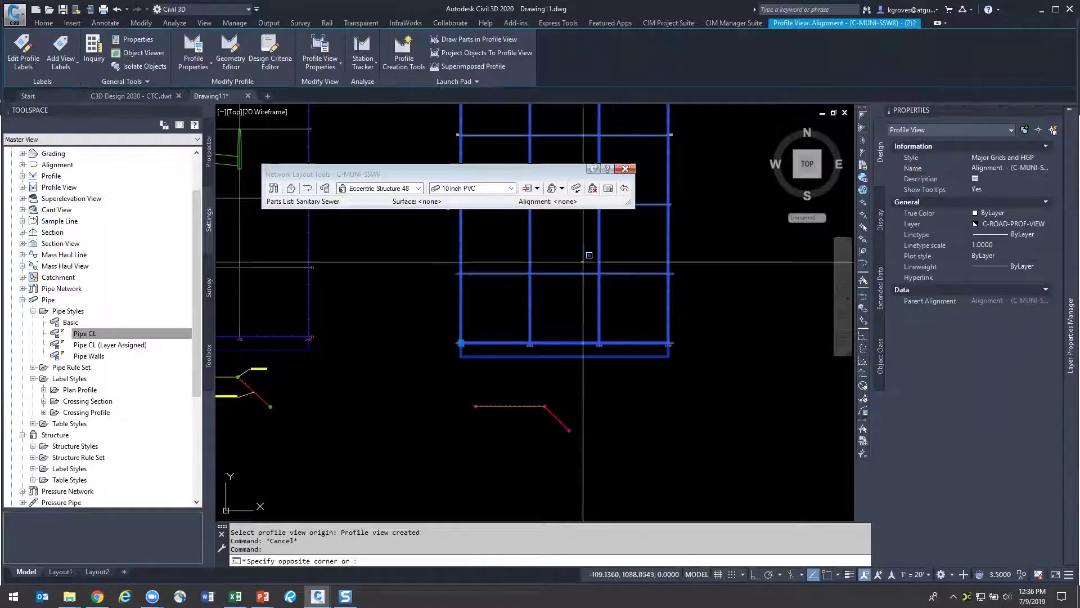
{"action": "left_click", "coordinate": [459, 43]}
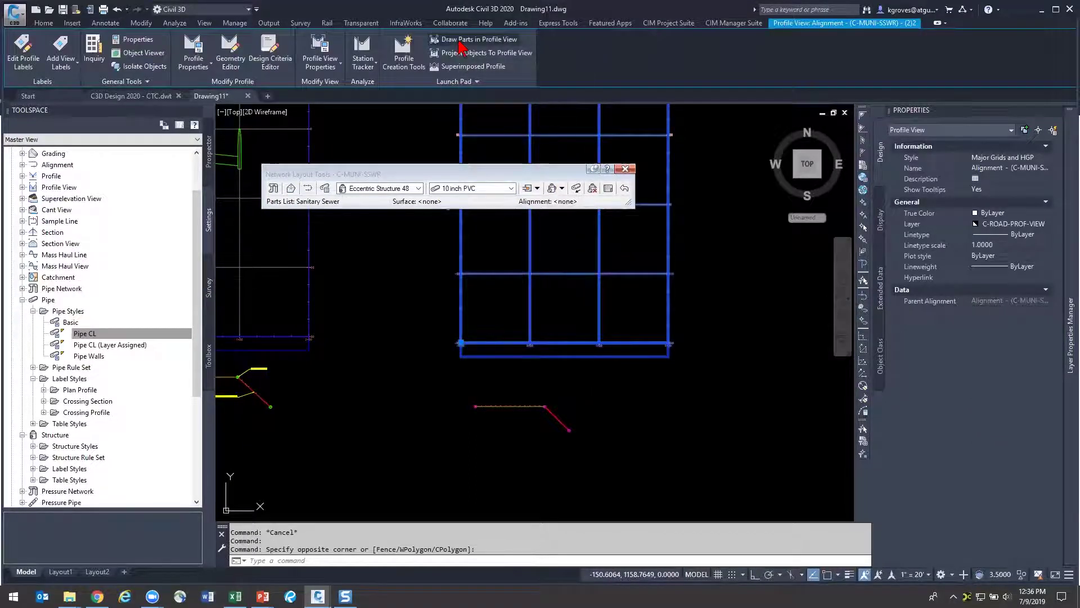
{"action": "left_click", "coordinate": [557, 418]}
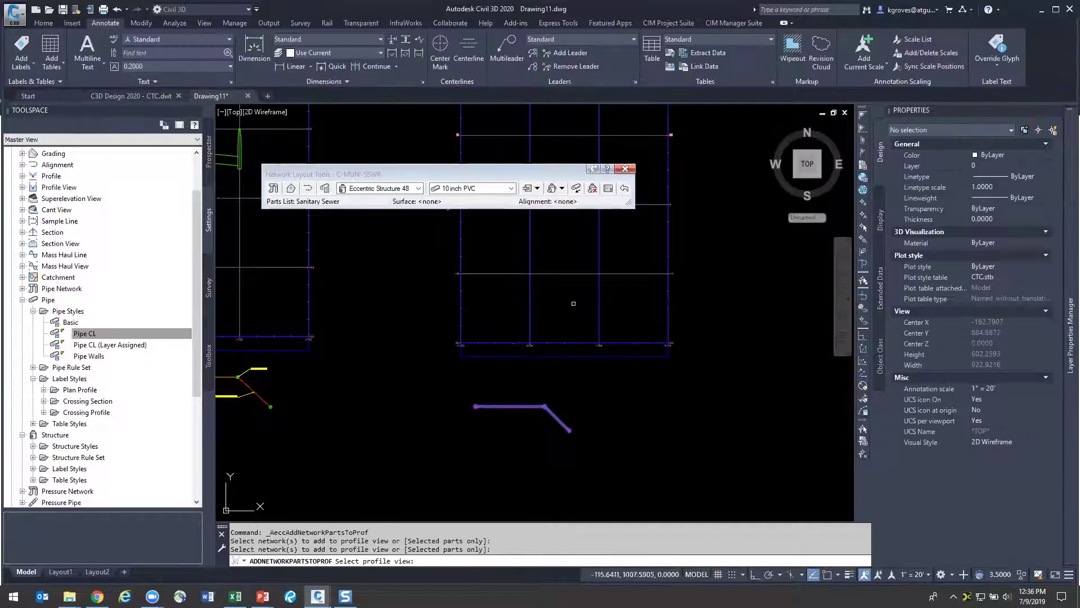
{"action": "left_click", "coordinate": [534, 272]}
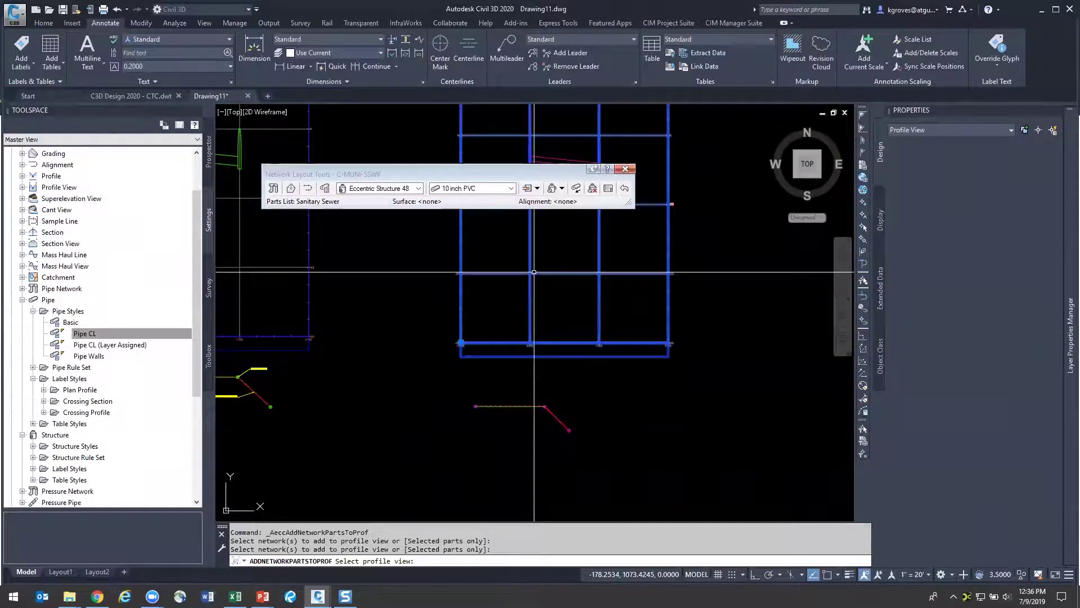
{"action": "key", "text": "Escape"}
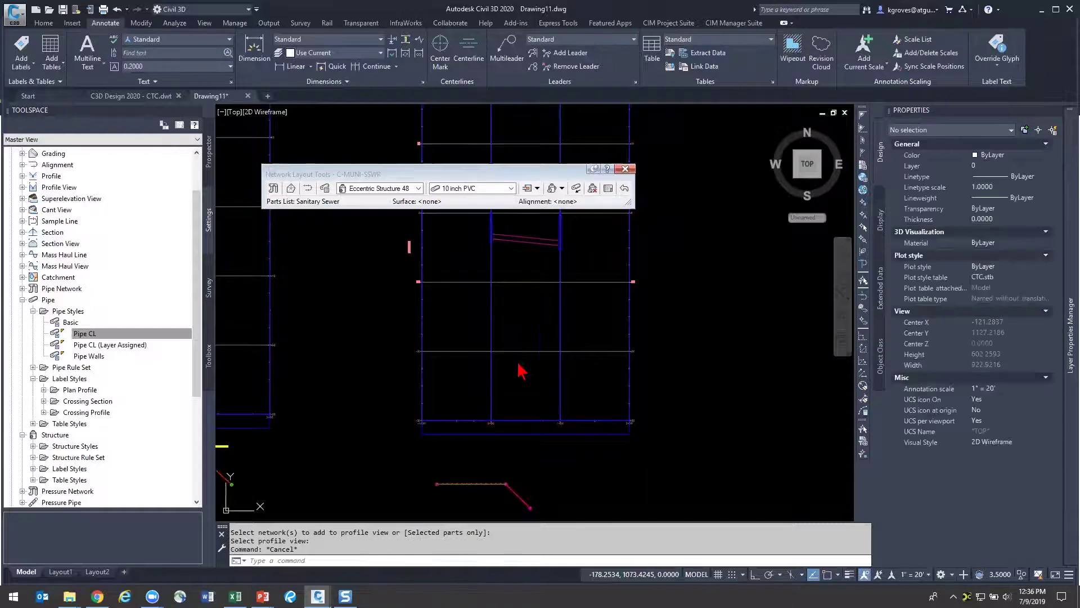
Label the entire sanitary network in plan with length, description and slope pipe labels and Data with Connected Pipes structure labels
{"action": "left_click", "coordinate": [520, 465]}
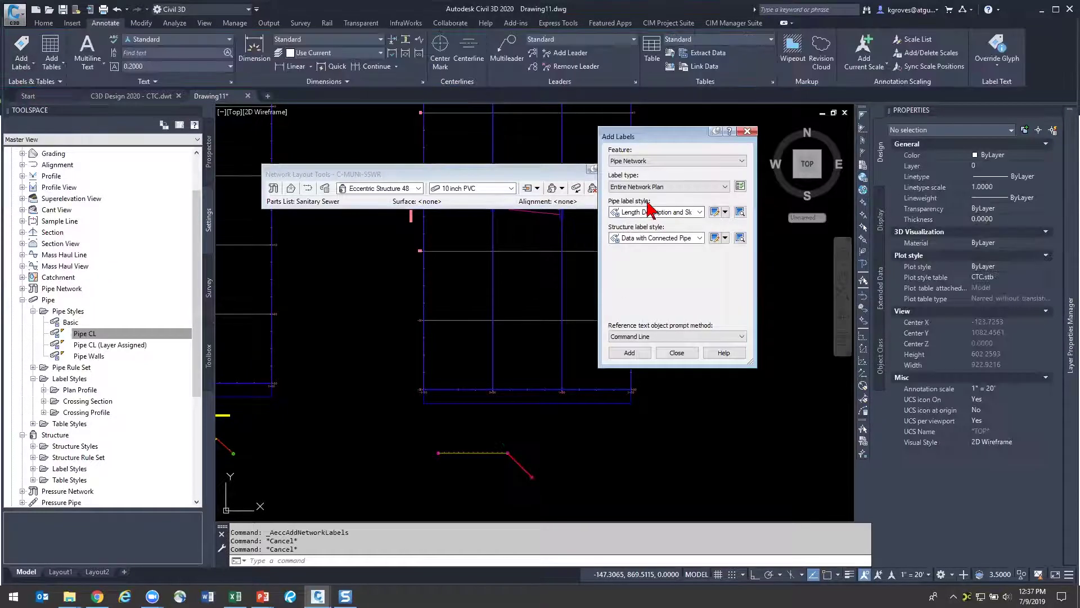
{"action": "left_click", "coordinate": [638, 351]}
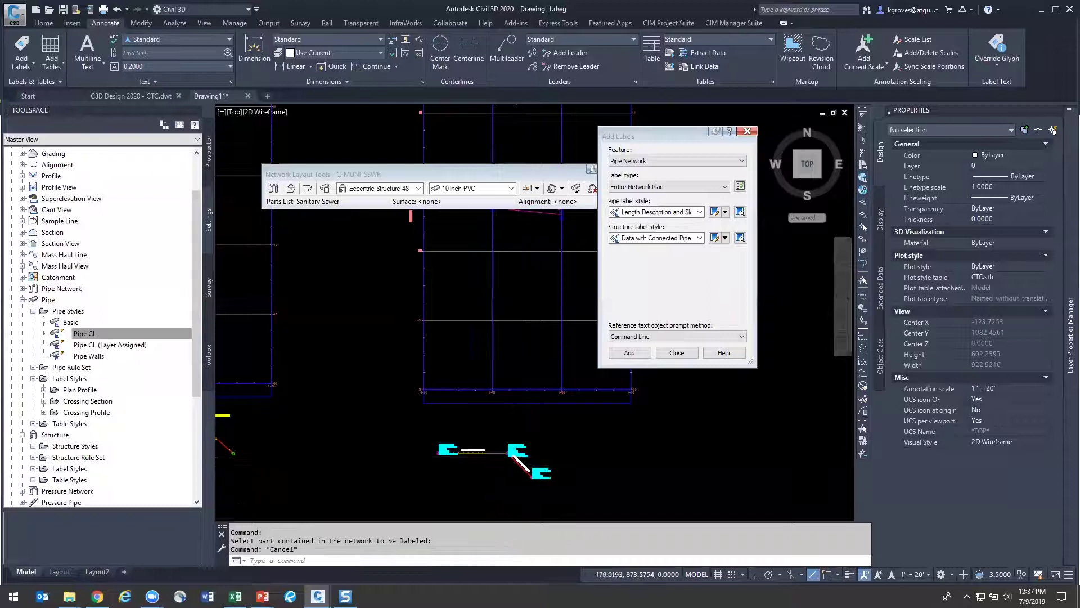
{"action": "scroll", "coordinate": [472, 454], "scroll_direction": "up", "scroll_amount": 8}
{"action": "key", "text": "Escape"}
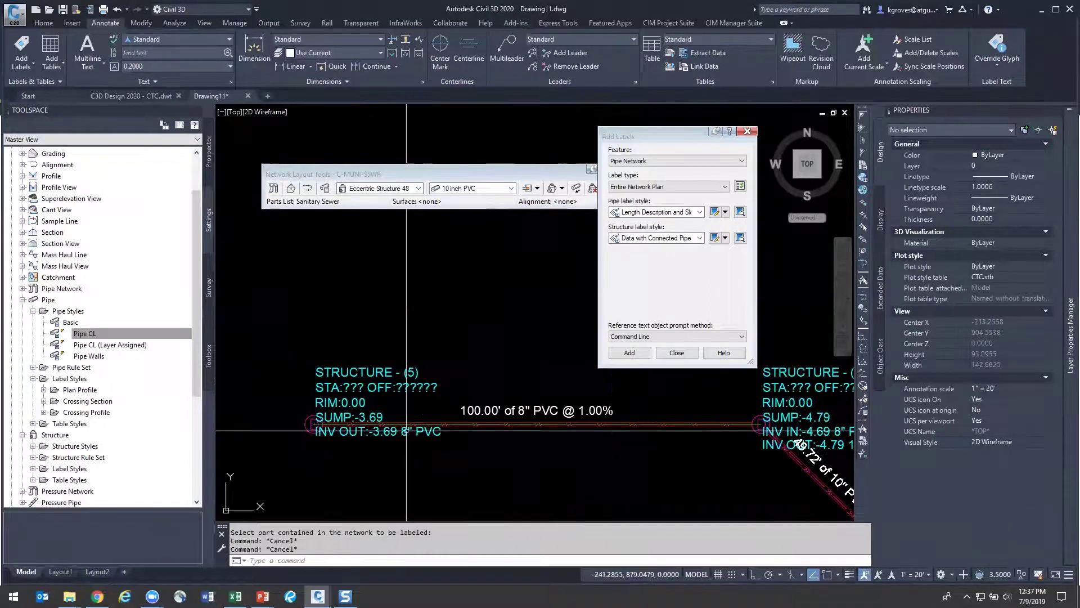
Change the label style of the first sanitary structure to Name Only
{"action": "scroll", "coordinate": [407, 431], "scroll_direction": "down", "scroll_amount": 4}
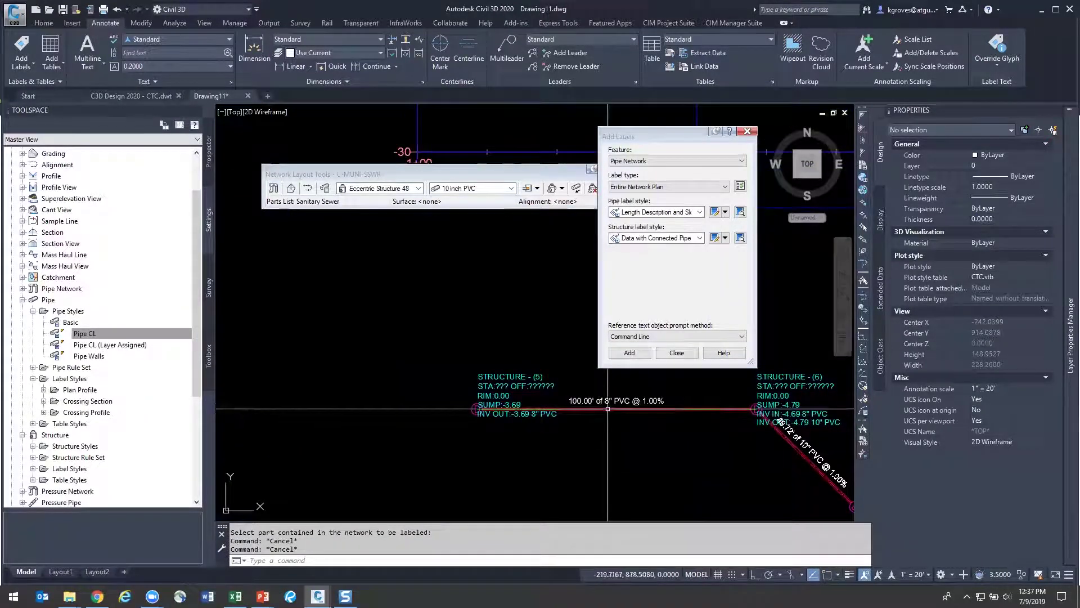
{"action": "left_click", "coordinate": [508, 386]}
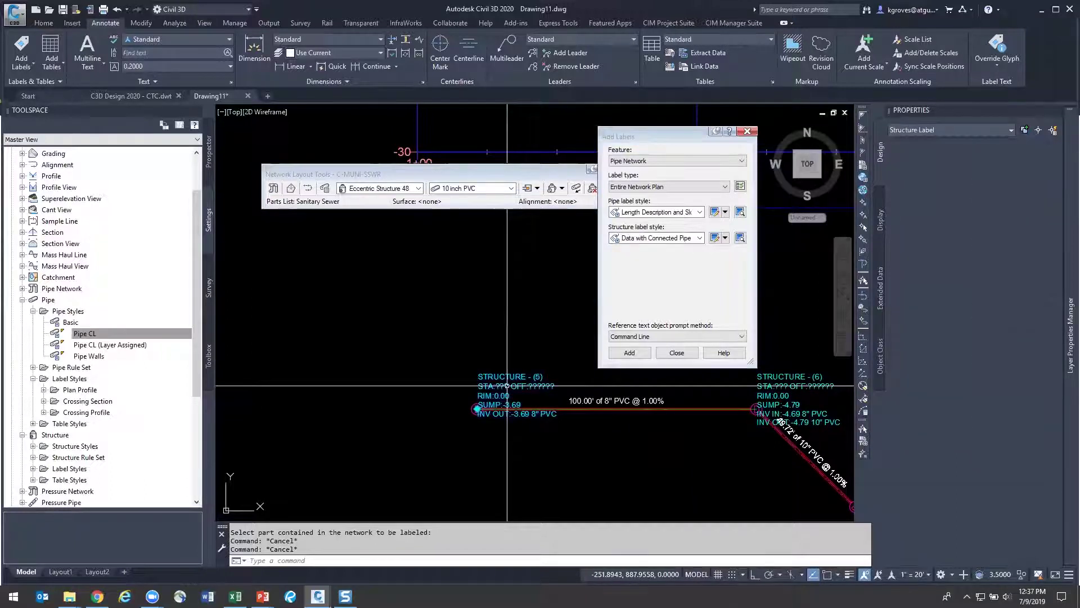
{"action": "left_click", "coordinate": [1005, 256]}
{"action": "left_click", "coordinate": [1008, 256]}
{"action": "left_click", "coordinate": [1008, 280]}
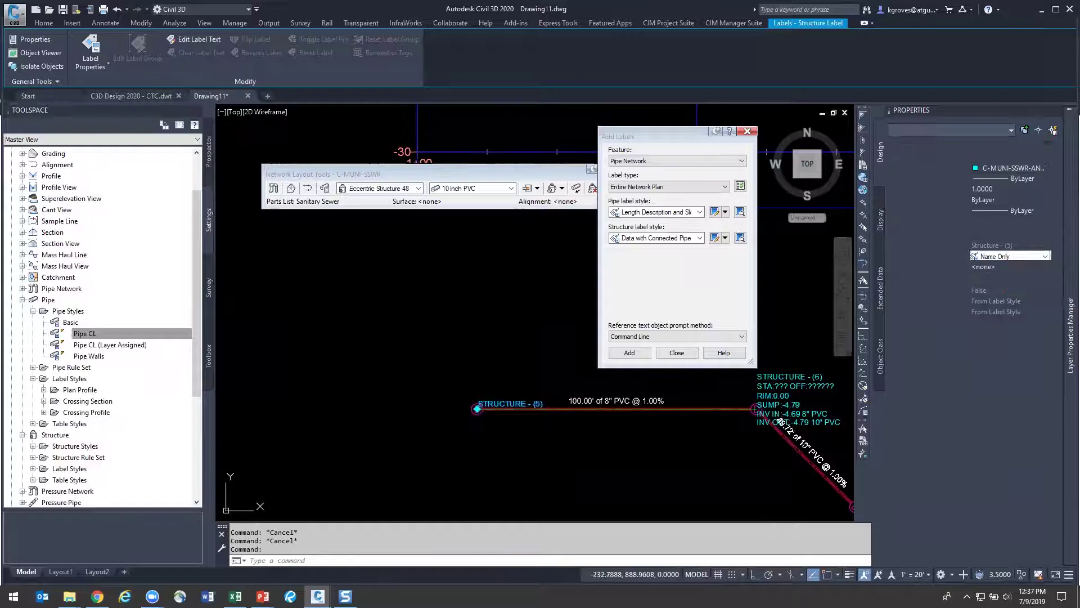
{"action": "key", "text": "Escape"}
Compare the layer and color of the storm network's structure label with those of the sanitary structure label
{"action": "scroll", "coordinate": [454, 382], "scroll_direction": "down", "scroll_amount": 4}
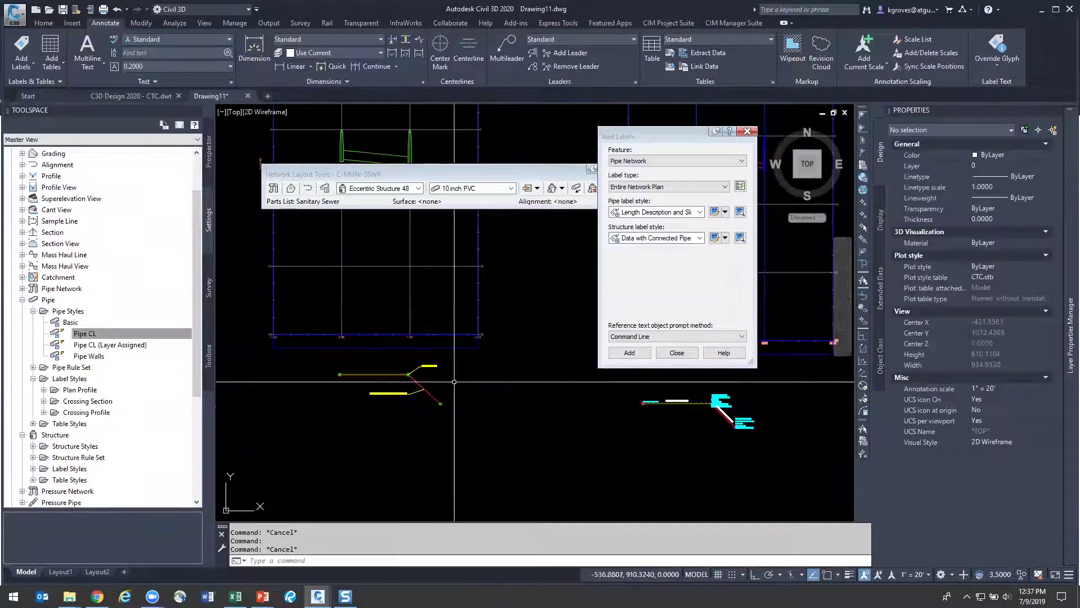
{"action": "scroll", "coordinate": [653, 400], "scroll_direction": "up", "scroll_amount": 4}
{"action": "left_click", "coordinate": [654, 396]}
{"action": "scroll", "coordinate": [654, 395], "scroll_direction": "up", "scroll_amount": 2}
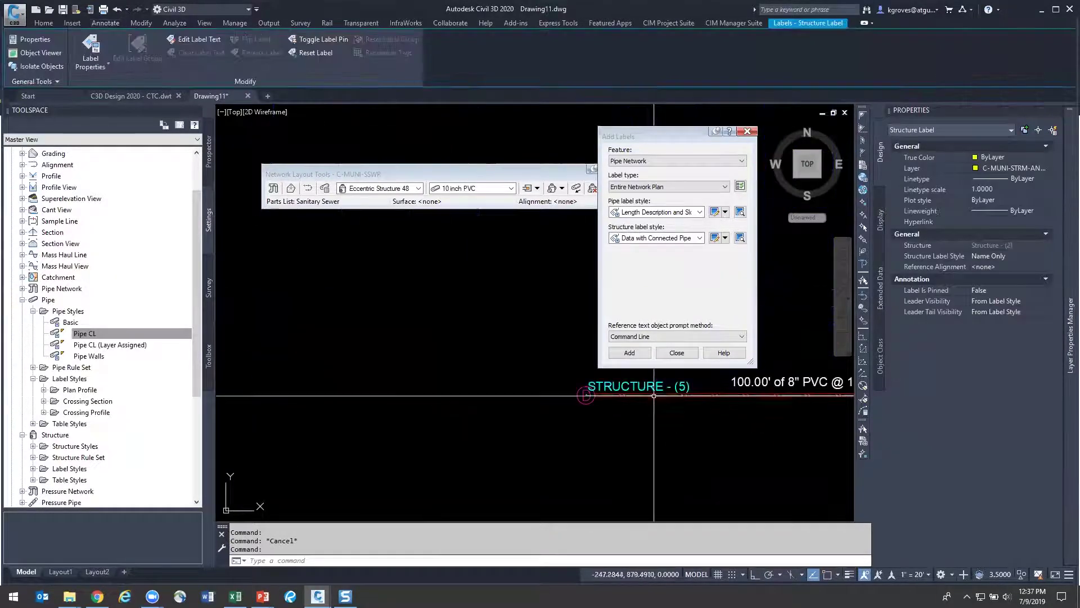
Check the label style shared by the storm and sanitary structure labels, and inspect the sanitary network's plan labels and profile view
{"action": "left_click", "coordinate": [648, 386]}
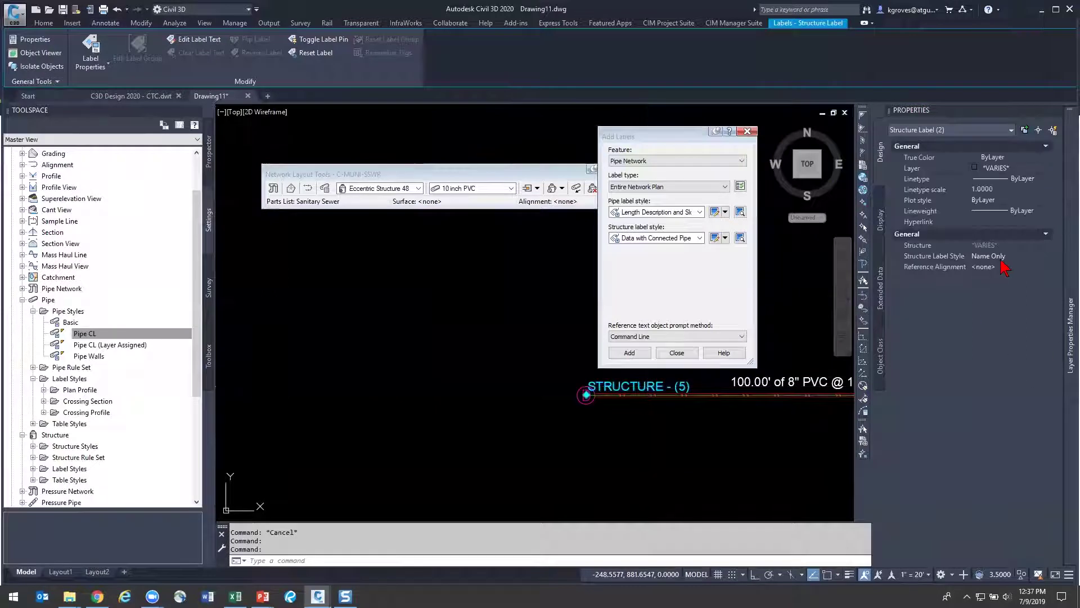
{"action": "left_click", "coordinate": [598, 403]}
{"action": "key", "text": "Escape"}
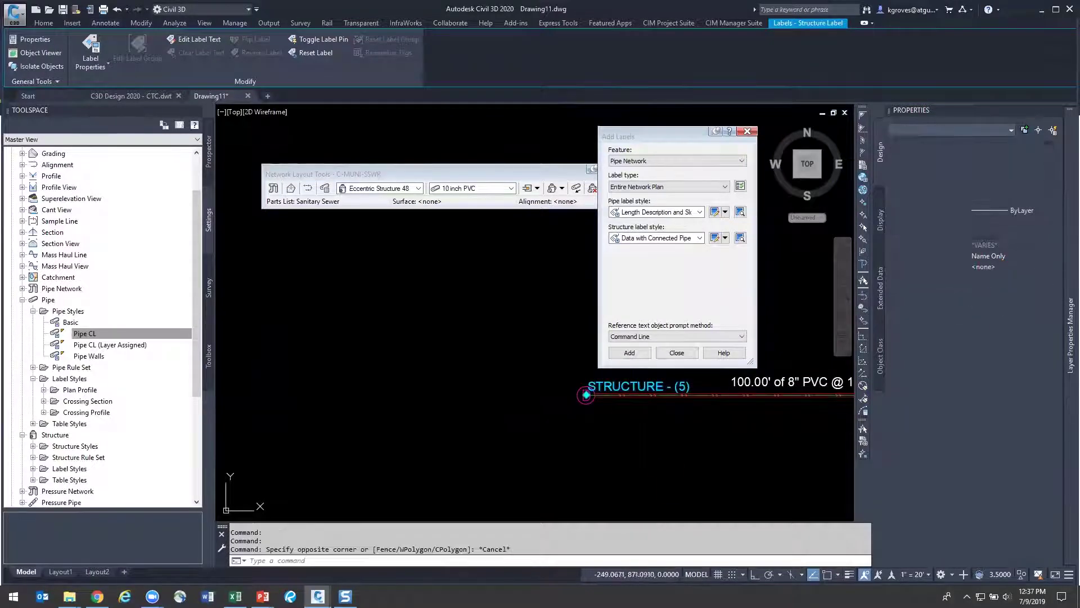
{"action": "scroll", "coordinate": [368, 432], "scroll_direction": "down", "scroll_amount": 3}
{"action": "key", "text": "Escape"}
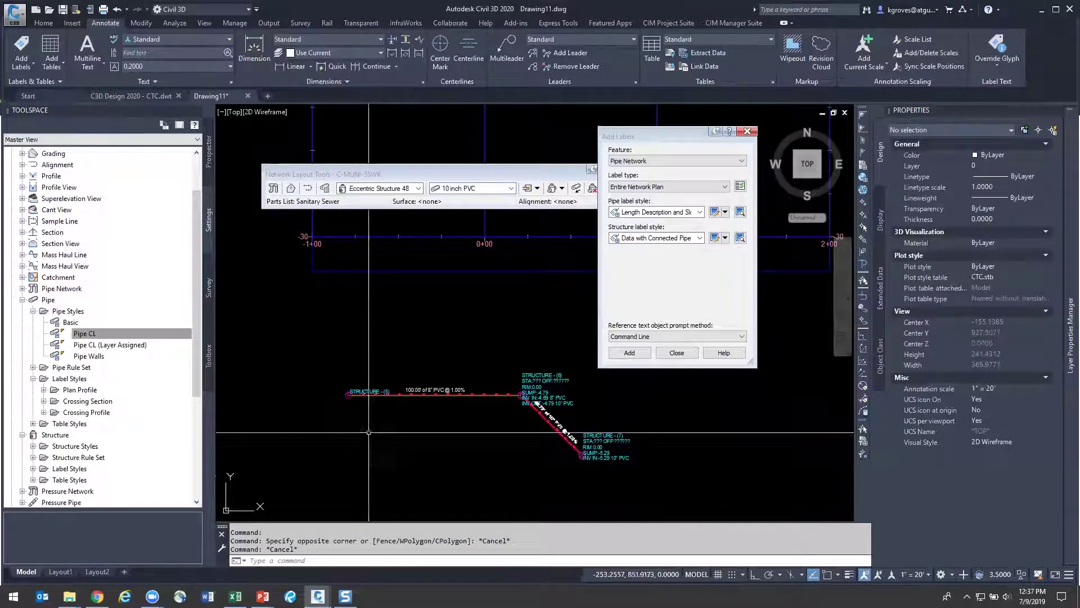
{"action": "scroll", "coordinate": [369, 432], "scroll_direction": "up", "scroll_amount": 4}
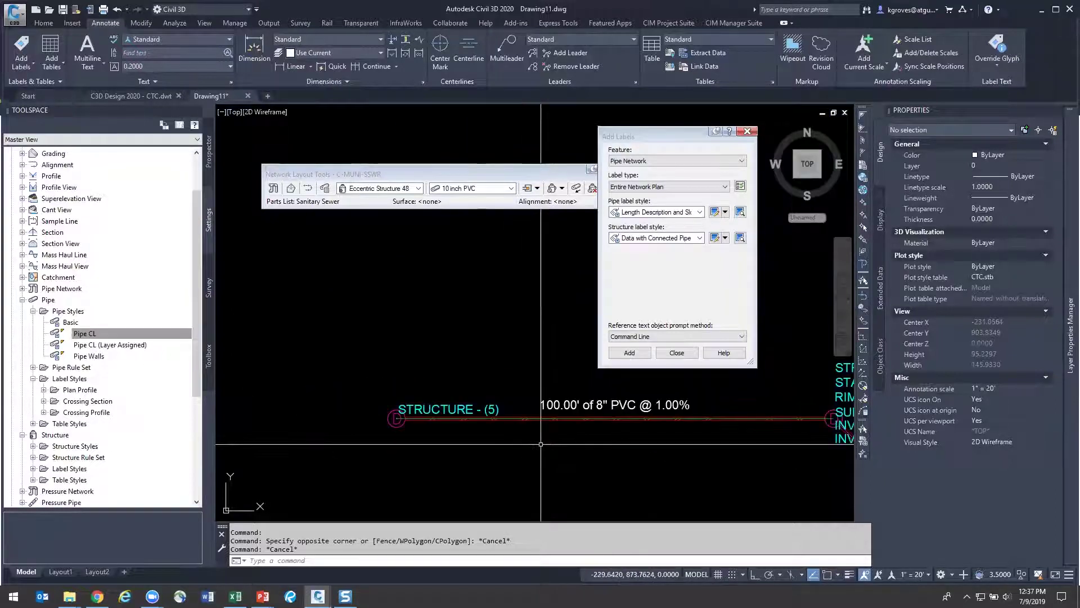
{"action": "scroll", "coordinate": [541, 444], "scroll_direction": "down", "scroll_amount": 2}
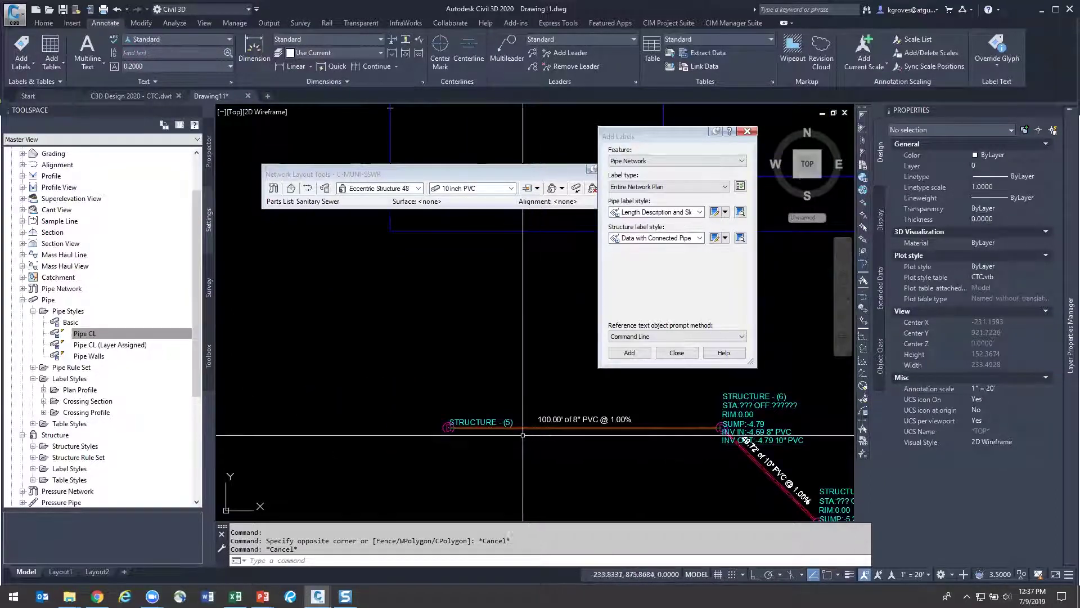
{"action": "middle_click_drag", "start_coordinate": [656, 458], "coordinate": [556, 421]}
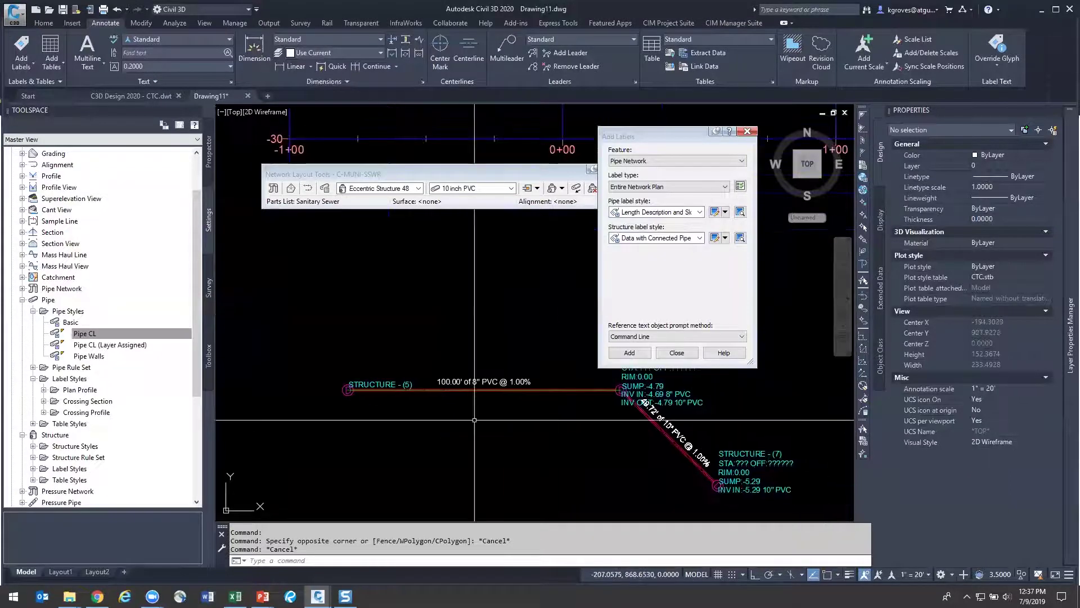
{"action": "left_click", "coordinate": [387, 386]}
{"action": "scroll", "coordinate": [387, 386], "scroll_direction": "down", "scroll_amount": 5}
{"action": "middle_click_drag", "start_coordinate": [393, 333], "coordinate": [411, 437]}
{"action": "key", "text": "Escape"}
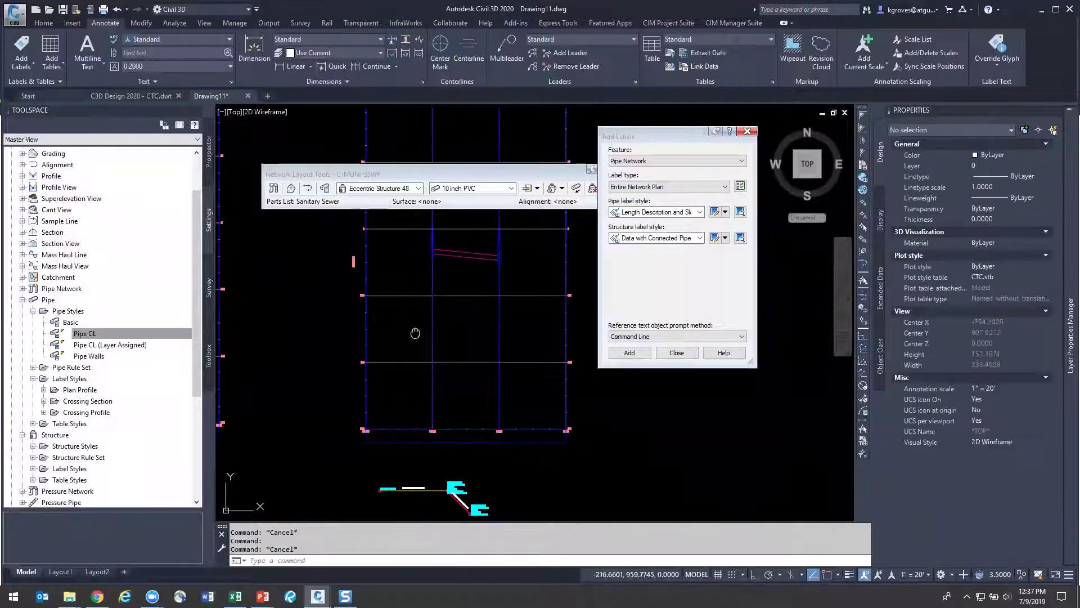
{"action": "middle_click_drag", "start_coordinate": [430, 248], "coordinate": [431, 306]}
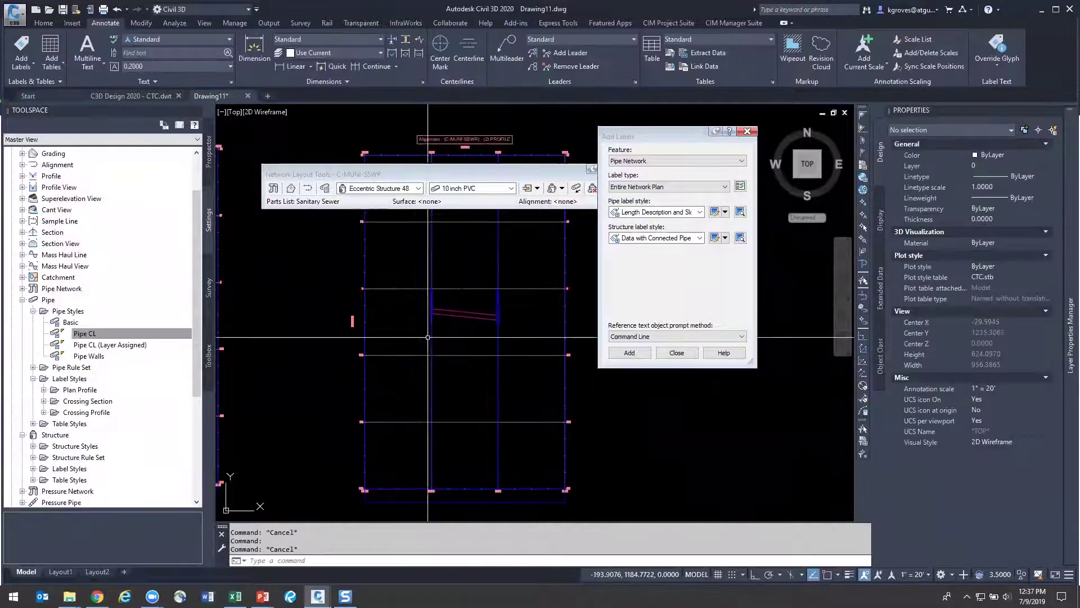
Look up the style assigned to the 48 dia concentric structure in the Sanitary Sewer parts list
{"action": "left_click", "coordinate": [23, 288]}
{"action": "left_click", "coordinate": [33, 300]}
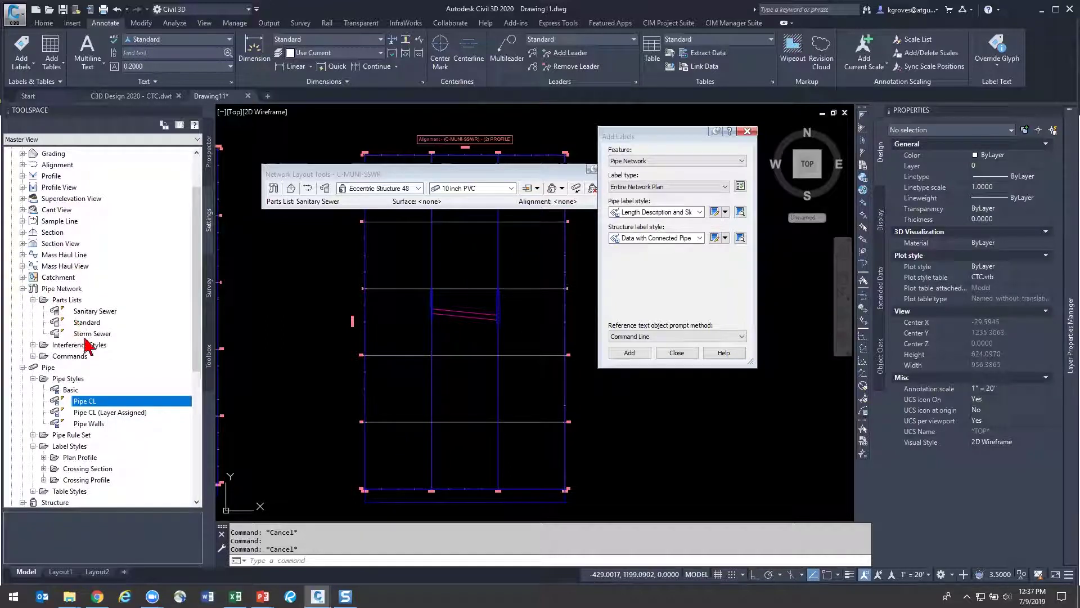
{"action": "right_click", "coordinate": [93, 311]}
{"action": "left_click", "coordinate": [104, 317]}
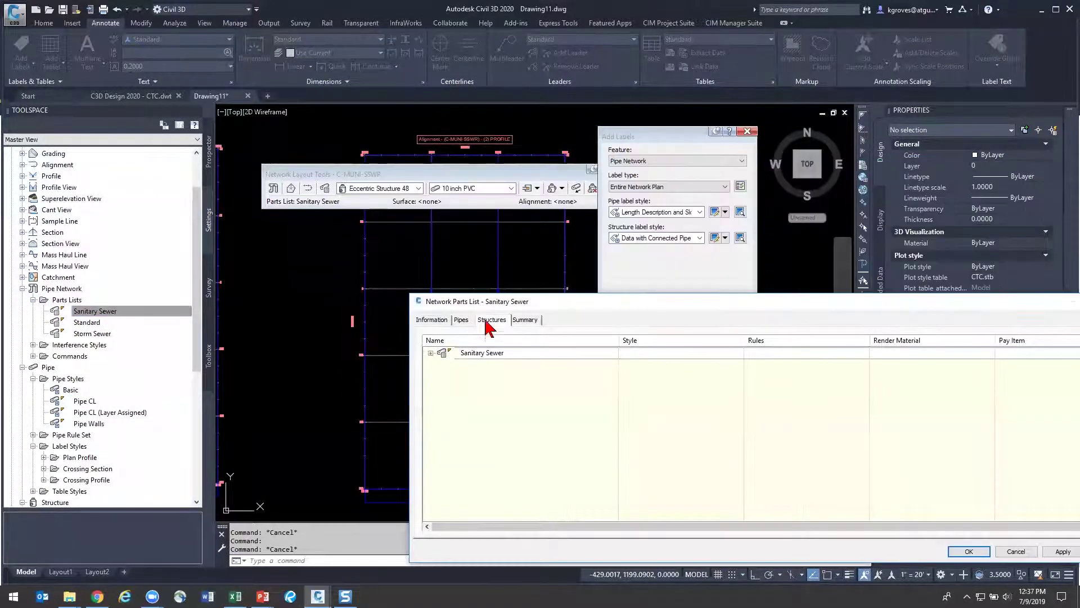
{"action": "left_click", "coordinate": [430, 352]}
{"action": "left_click", "coordinate": [442, 365]}
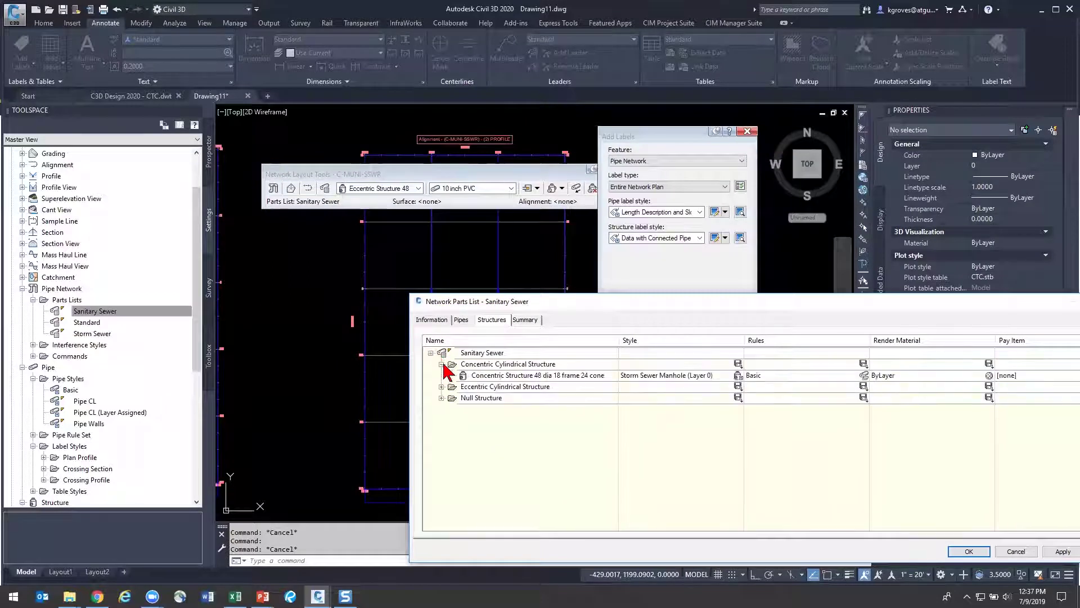
{"action": "left_click", "coordinate": [682, 378]}
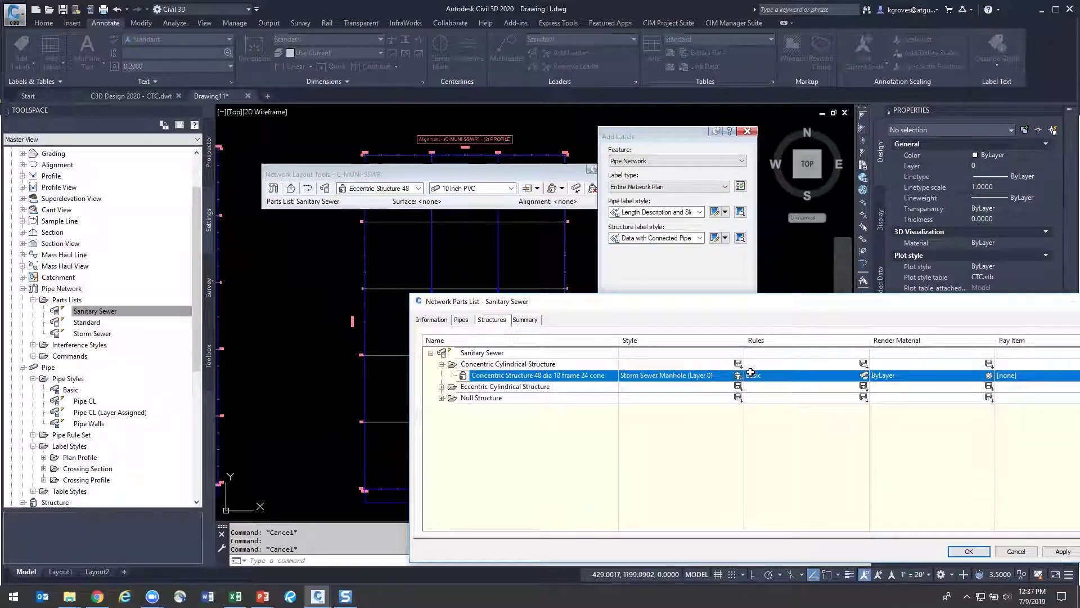
{"action": "left_click", "coordinate": [731, 377]}
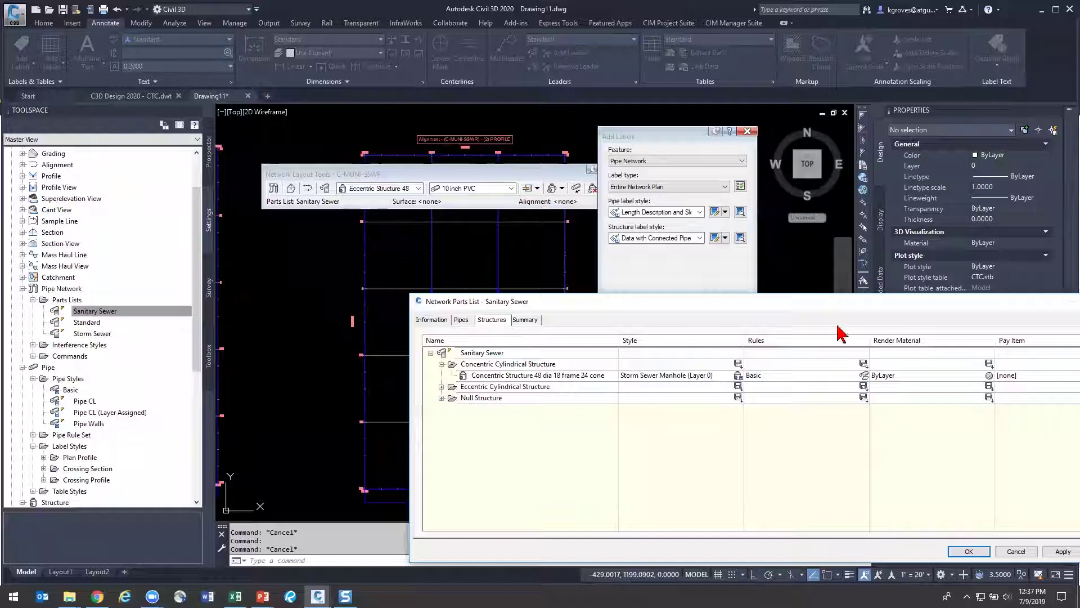
{"action": "left_click", "coordinate": [813, 294]}
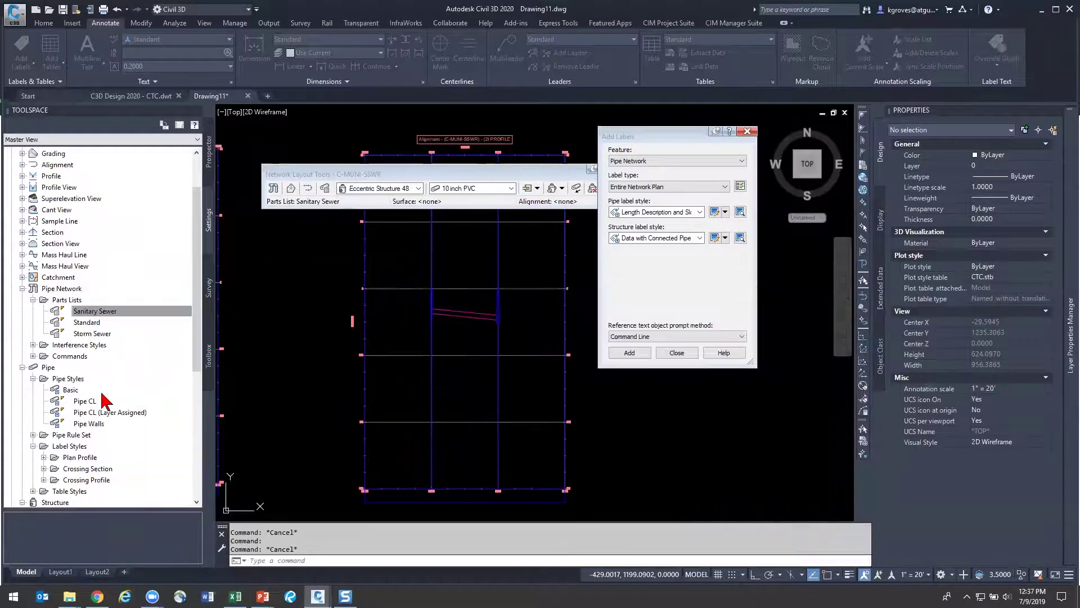
Assign layer 0 to all profile display components of the Storm Sewer Manhole (Layer 0) structure style
{"action": "scroll", "coordinate": [62, 474], "scroll_direction": "down", "scroll_amount": 3}
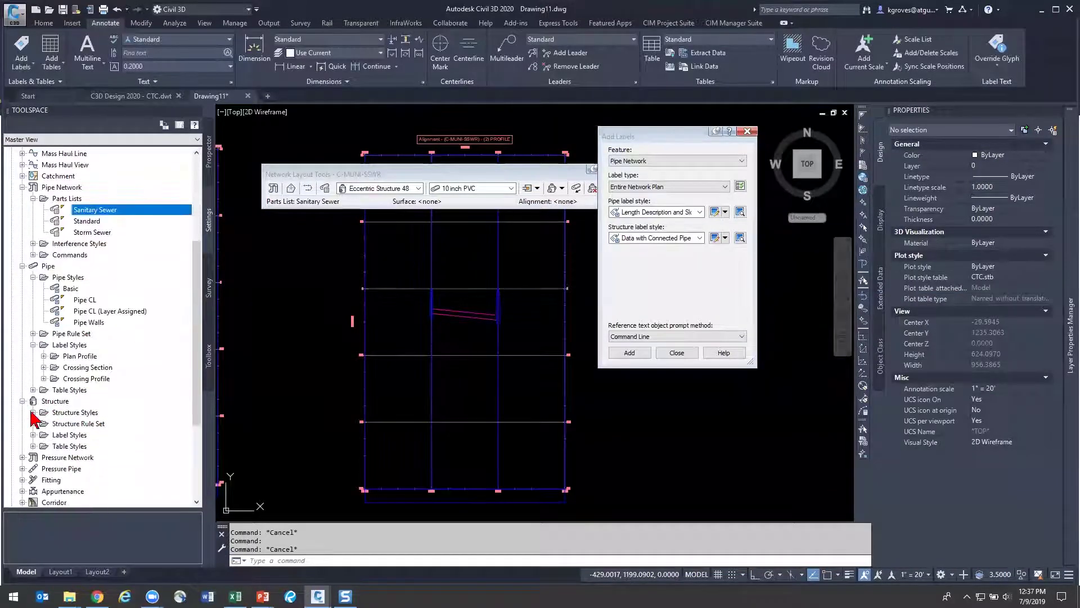
{"action": "left_click", "coordinate": [100, 481]}
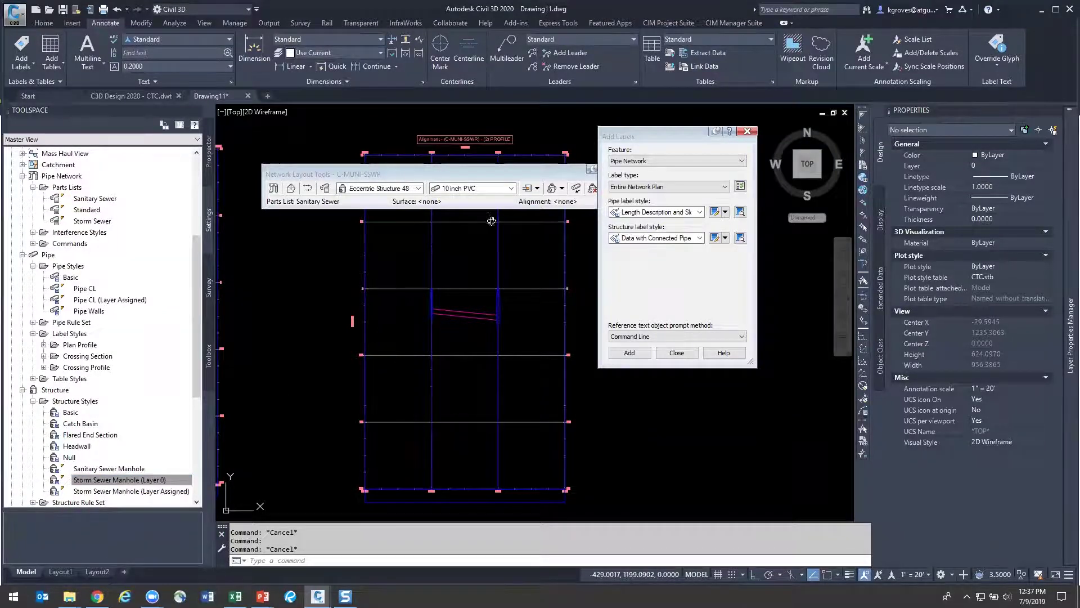
{"action": "left_click", "coordinate": [434, 211]}
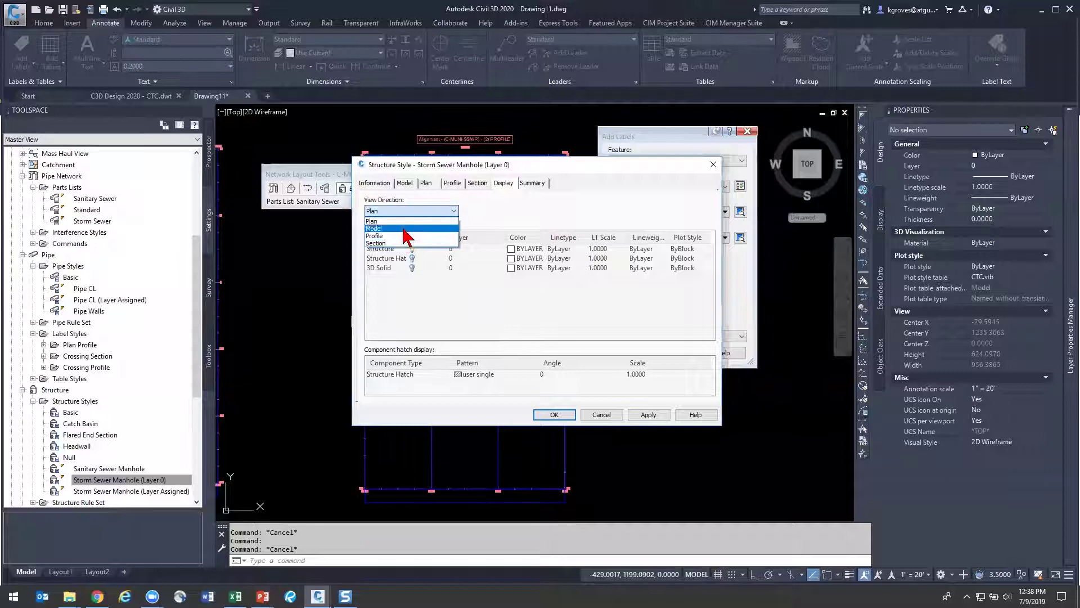
{"action": "left_click", "coordinate": [402, 237]}
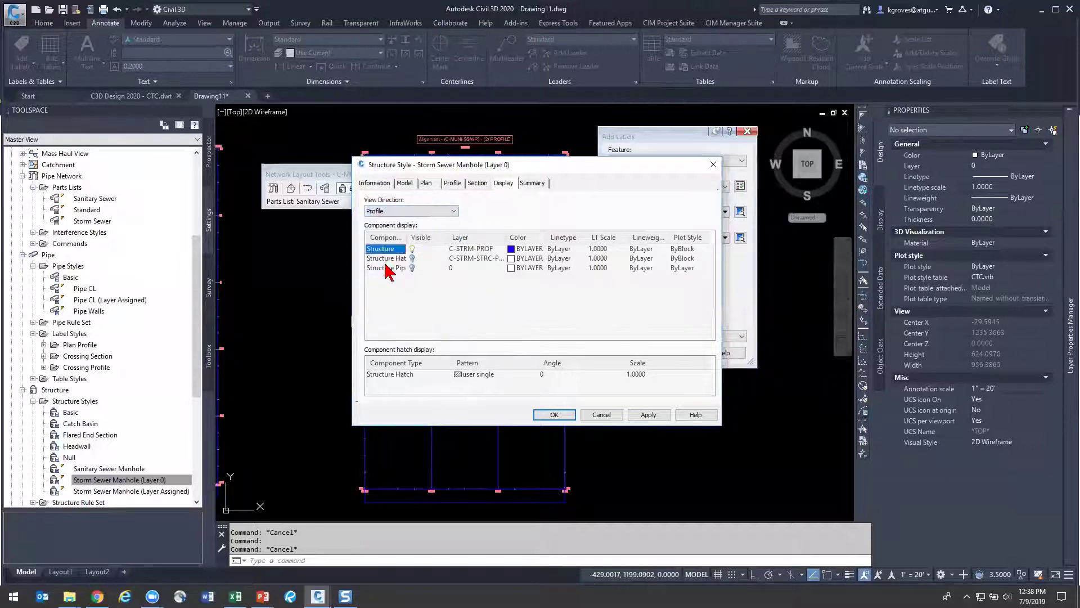
{"action": "left_click", "coordinate": [387, 269], "text": "shift"}
{"action": "left_click", "coordinate": [477, 264]}
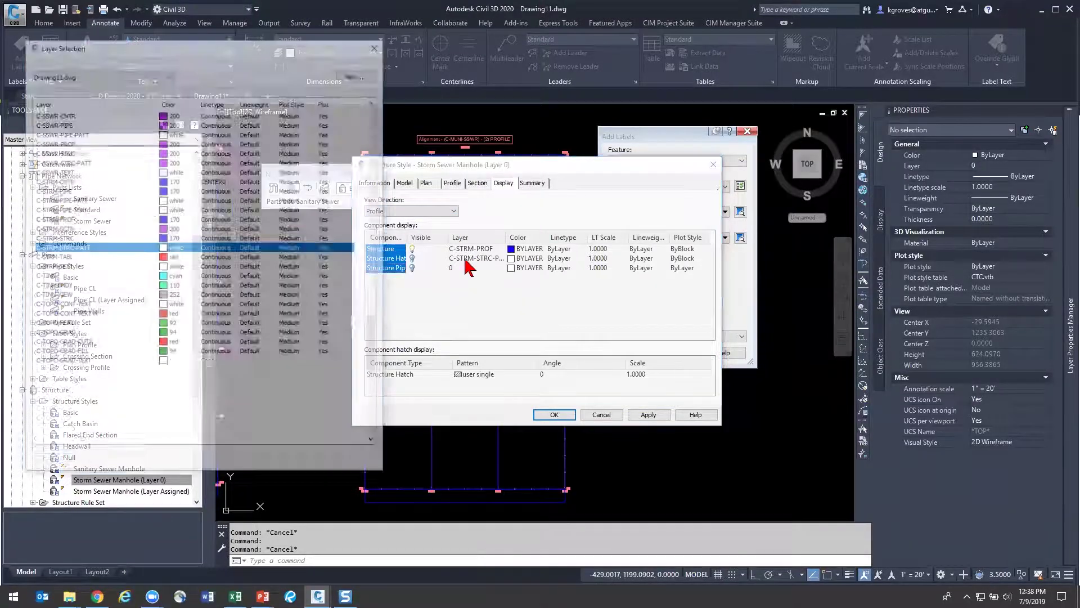
{"action": "scroll", "coordinate": [125, 188], "scroll_direction": "up", "scroll_amount": 5}
{"action": "scroll", "coordinate": [128, 197], "scroll_direction": "up", "scroll_amount": 15}
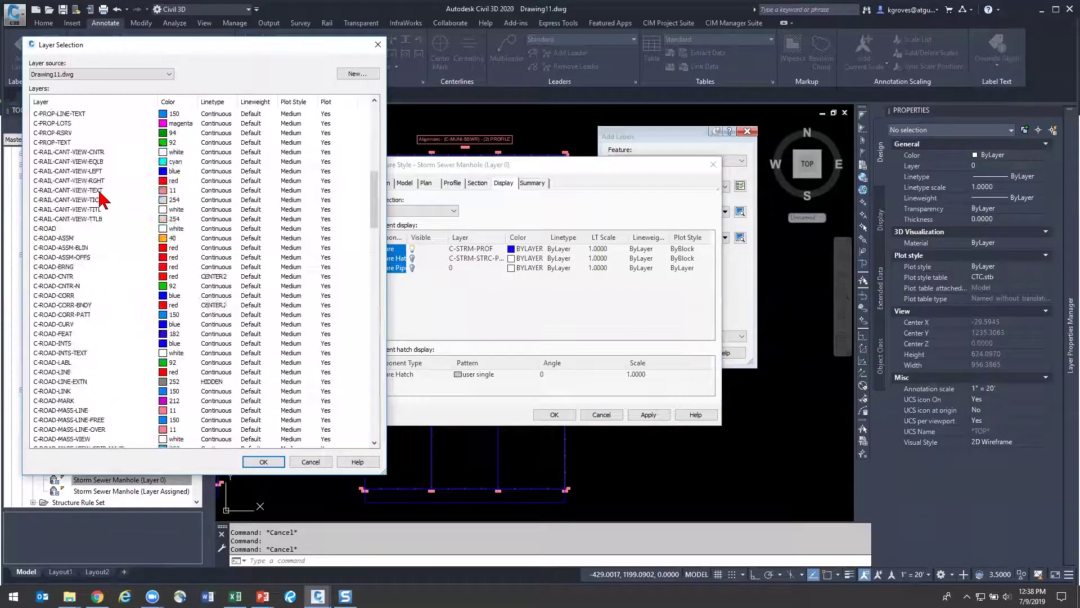
{"action": "left_click", "coordinate": [37, 153]}
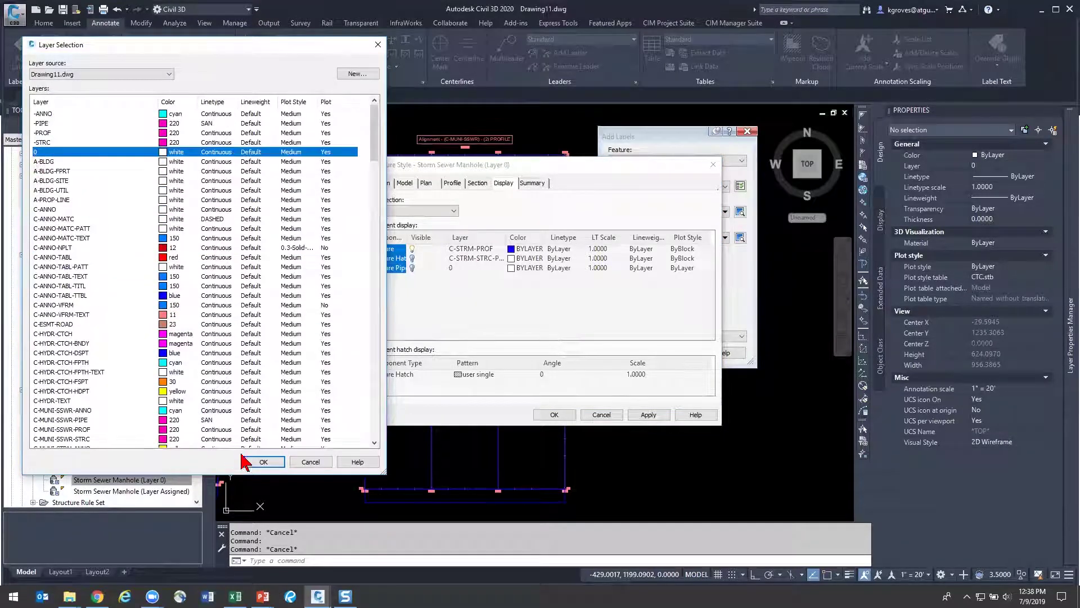
{"action": "left_click", "coordinate": [264, 462]}
{"action": "left_click", "coordinate": [554, 415]}
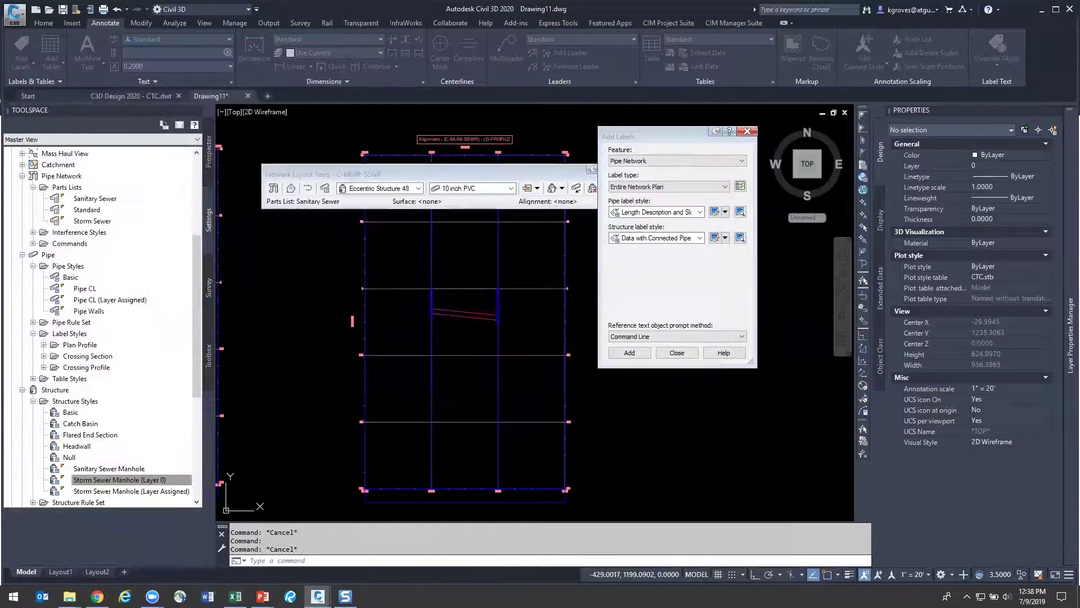
Close the label-adding dialog and compare the storm and sanitary networks in plan and in their profile views
{"action": "left_click", "coordinate": [747, 132]}
{"action": "scroll", "coordinate": [528, 380], "scroll_direction": "down", "scroll_amount": 4}
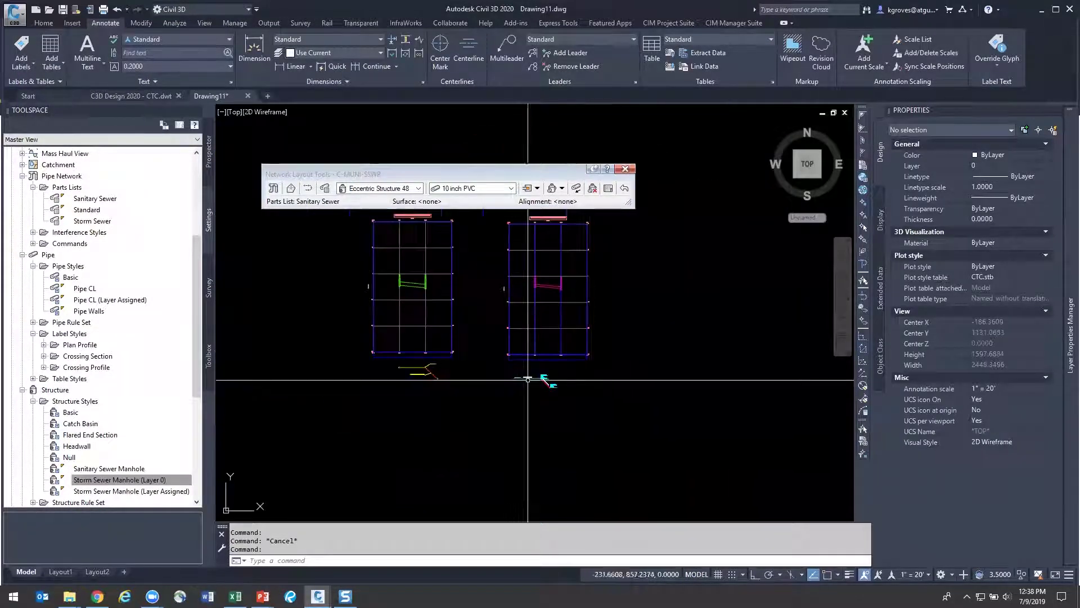
{"action": "scroll", "coordinate": [451, 360], "scroll_direction": "up", "scroll_amount": 3}
{"action": "scroll", "coordinate": [428, 433], "scroll_direction": "down", "scroll_amount": 3}
{"action": "scroll", "coordinate": [495, 302], "scroll_direction": "up", "scroll_amount": 2}
{"action": "scroll", "coordinate": [496, 303], "scroll_direction": "up", "scroll_amount": 1}
{"action": "scroll", "coordinate": [559, 386], "scroll_direction": "down", "scroll_amount": 4}
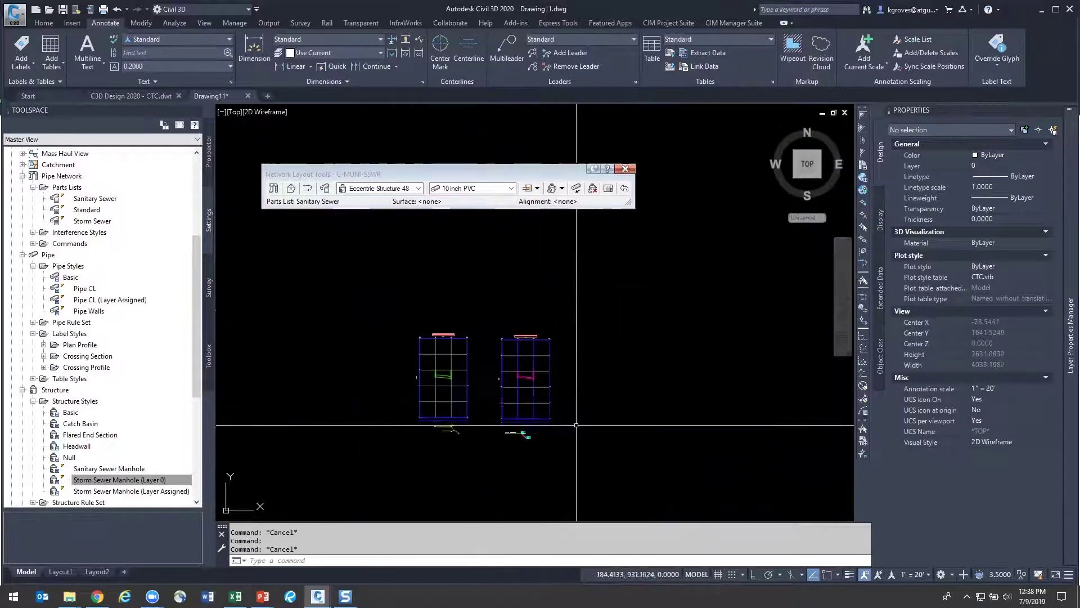
{"action": "middle_click_drag", "start_coordinate": [601, 410], "coordinate": [619, 391]}
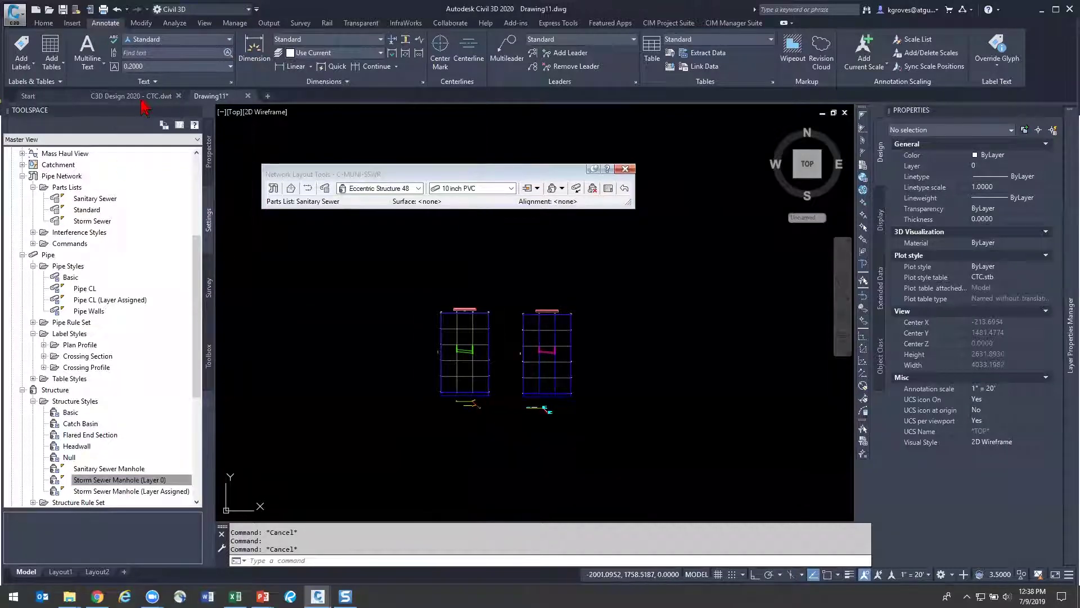
{"action": "middle_click_drag", "start_coordinate": [386, 355], "coordinate": [440, 351]}
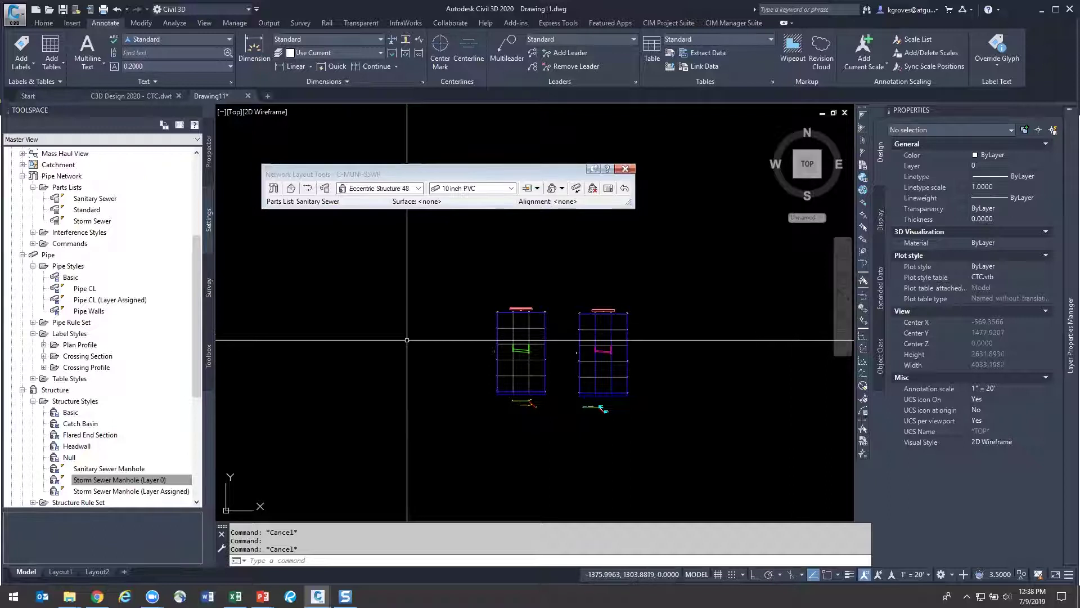
Open DesignCenter, make the C3D Design 2020 - CTC.dwt template current and browse the layers of Drawing11.dwg among the open drawings
{"action": "type", "text": "DC"}
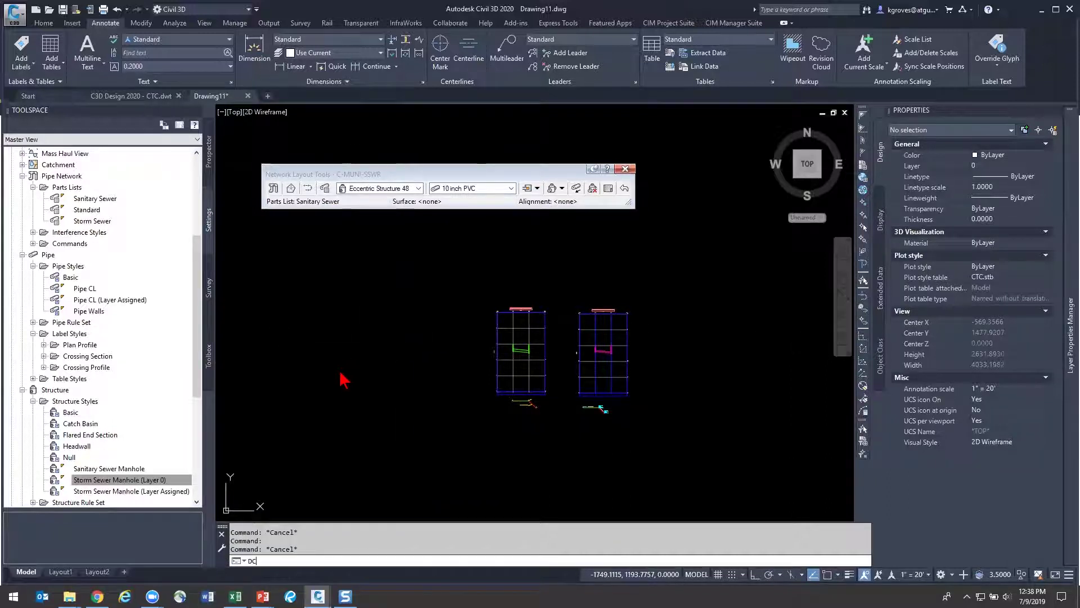
{"action": "key", "text": "Return"}
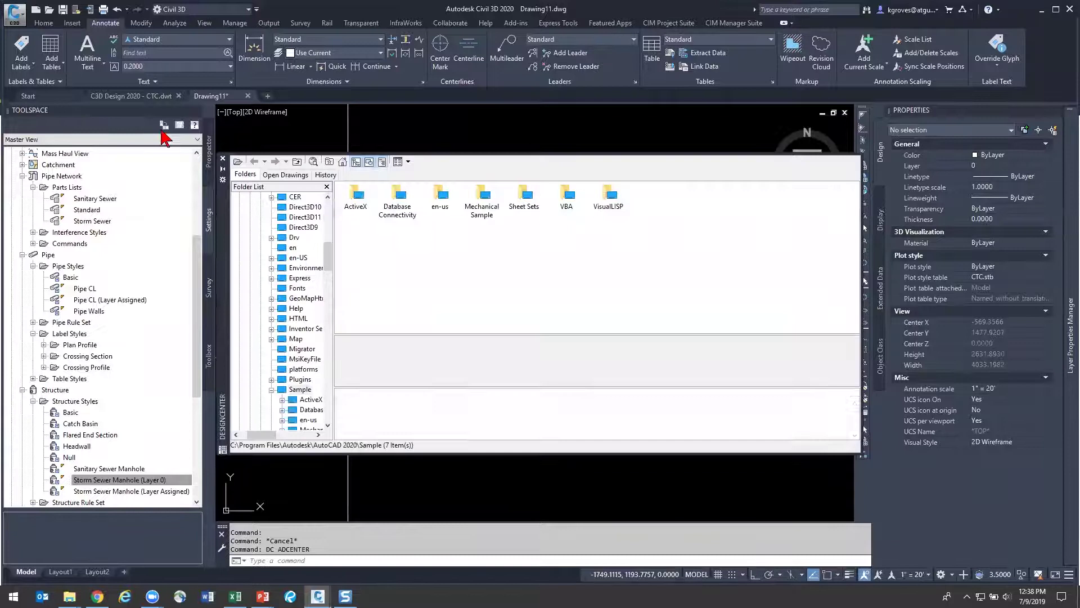
{"action": "left_click", "coordinate": [141, 98]}
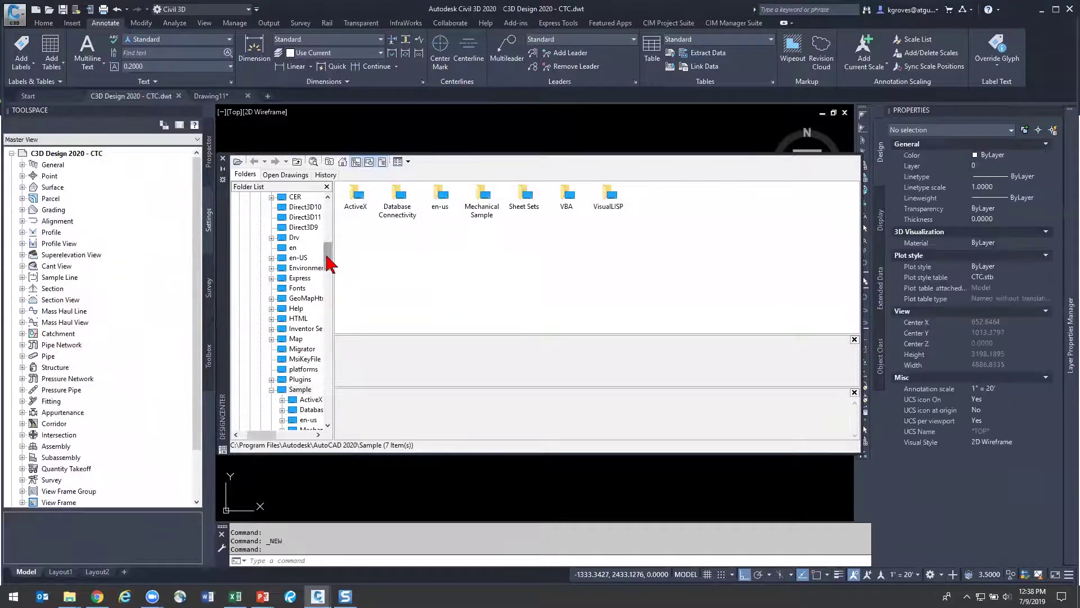
{"action": "left_click_drag", "start_coordinate": [327, 263], "coordinate": [321, 200]}
{"action": "left_click", "coordinate": [280, 174]}
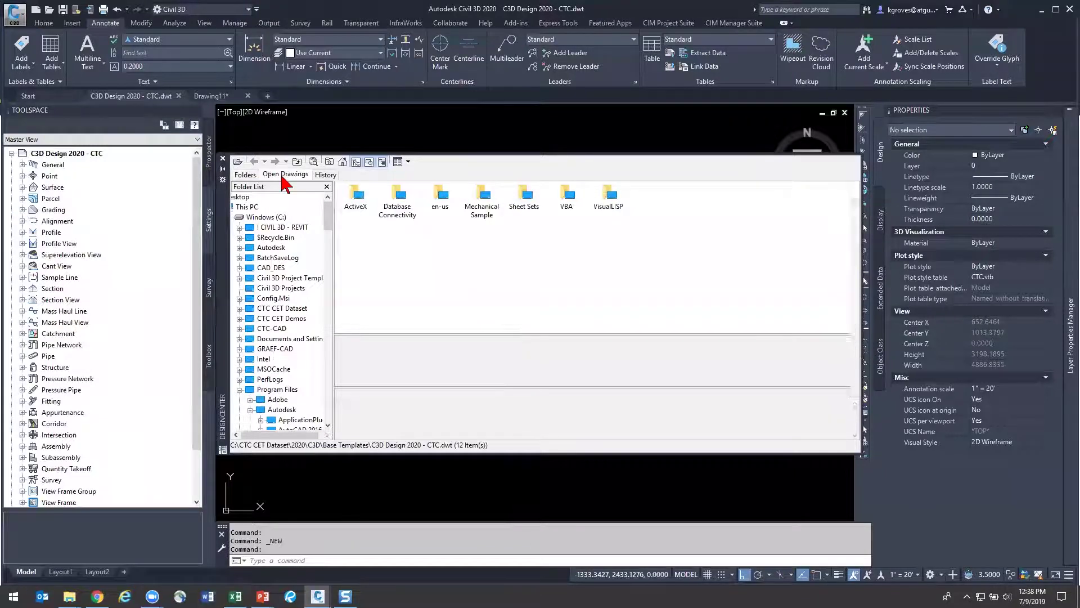
{"action": "left_click", "coordinate": [238, 328]}
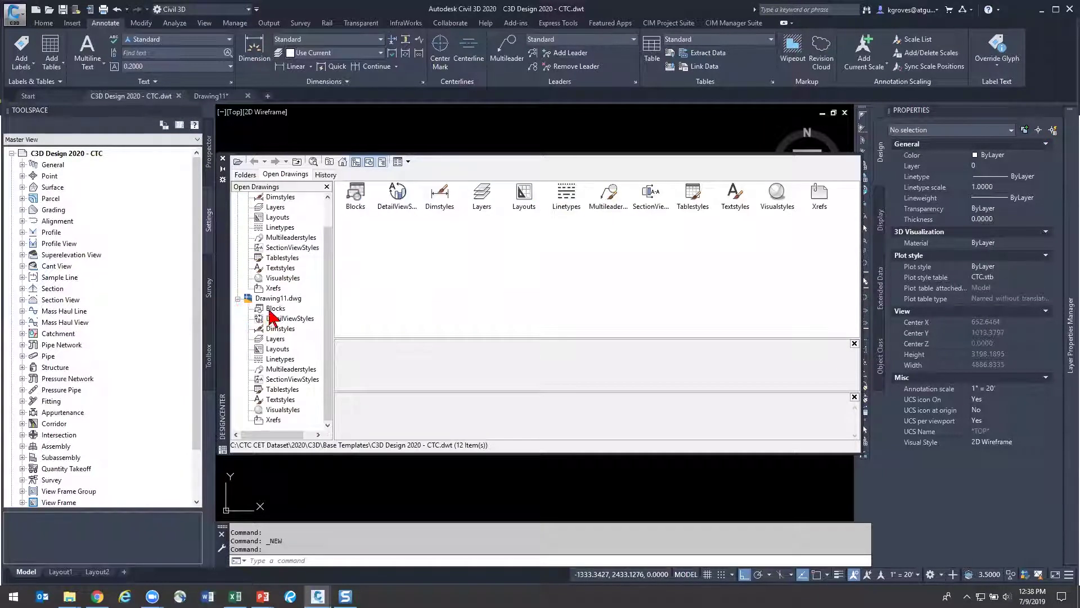
{"action": "left_click", "coordinate": [278, 340]}
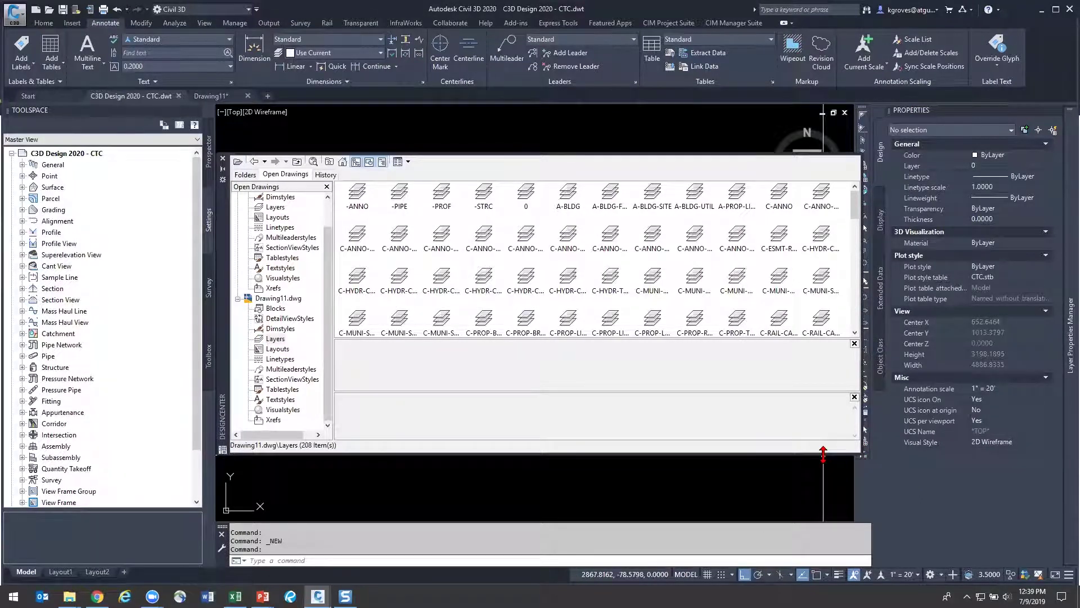
Enlarge and reposition the DesignCenter palette and display the Drawing11.dwg layers as a list
{"action": "left_click_drag", "start_coordinate": [823, 453], "coordinate": [824, 517]}
{"action": "mouse_move", "coordinate": [200, 388]}
{"action": "left_mouse_down"}
{"action": "mouse_move", "coordinate": [405, 398]}
{"action": "mouse_move", "coordinate": [364, 374]}
{"action": "left_mouse_up"}
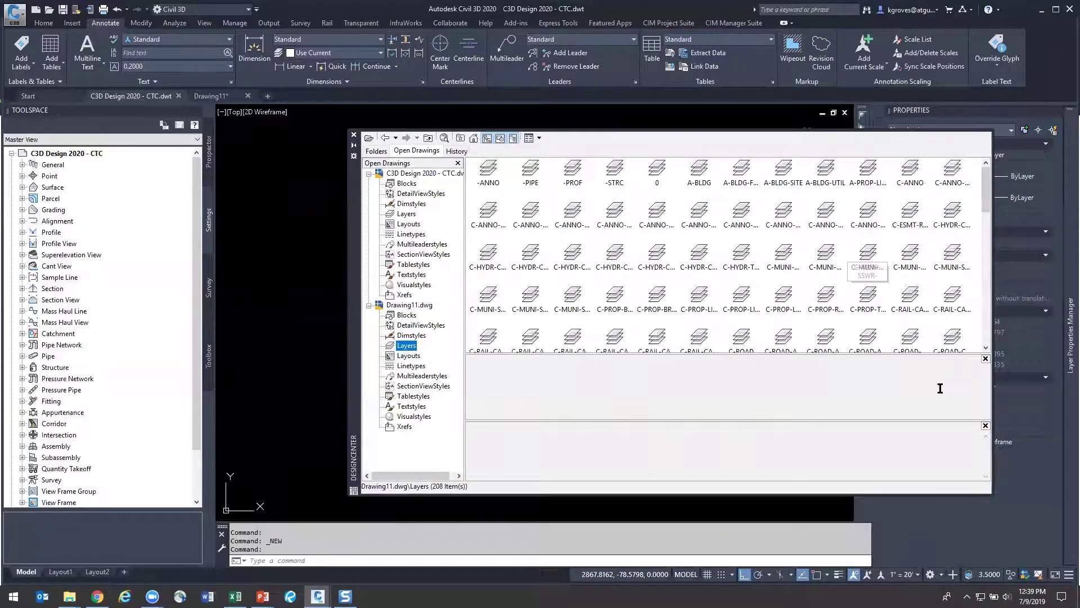
{"action": "left_click", "coordinate": [532, 141]}
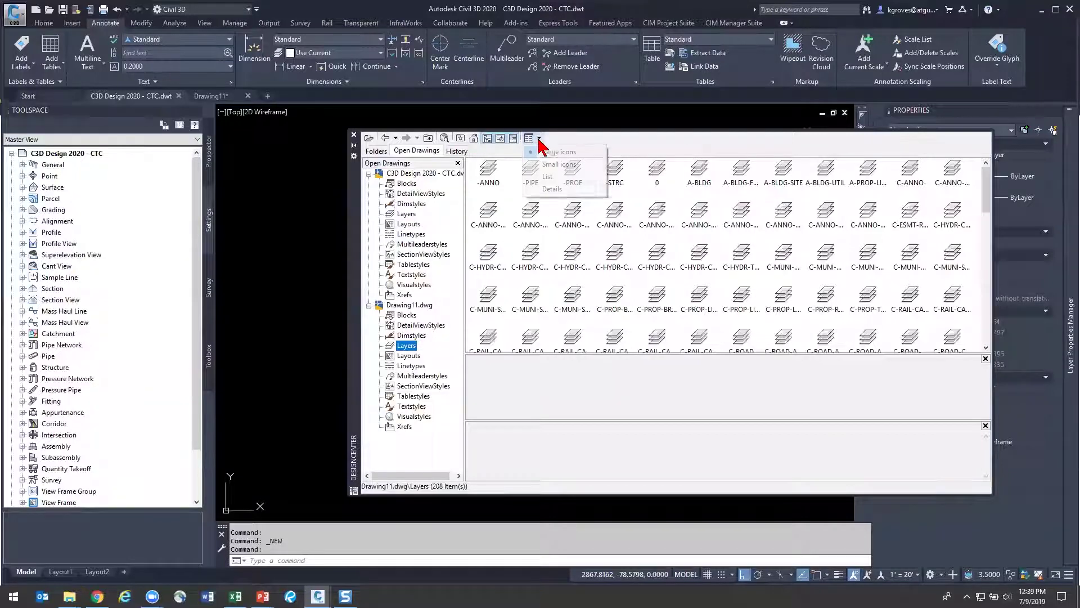
{"action": "left_click", "coordinate": [548, 177]}
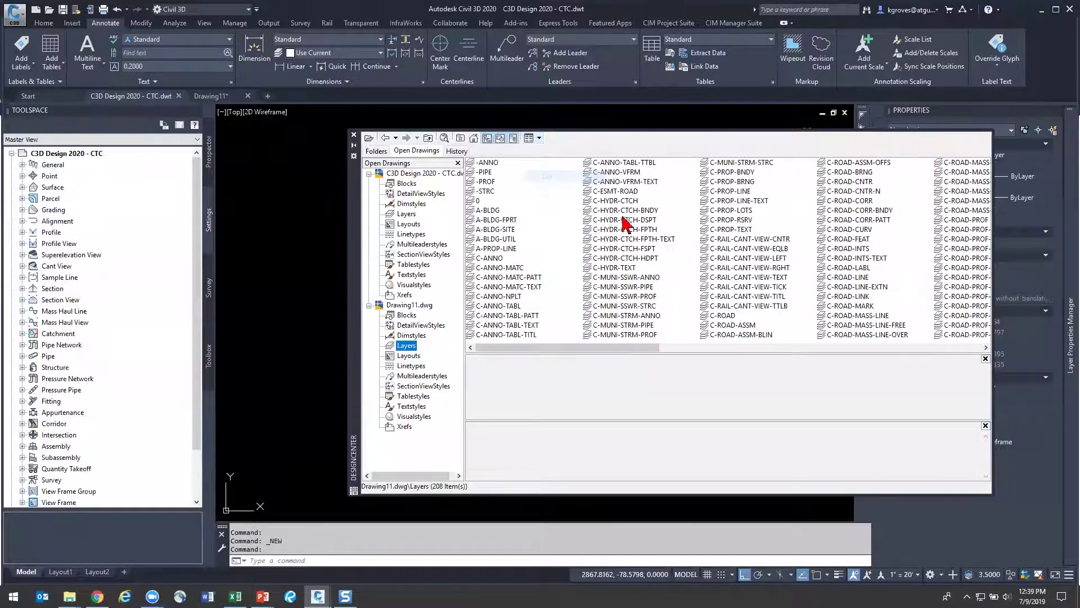
Copy the layers C-MUNI-SSWR-ANNO through C-MUNI-STRM-STRC from Drawing11.dwg into the current template and close DesignCenter
{"action": "left_click", "coordinate": [628, 278]}
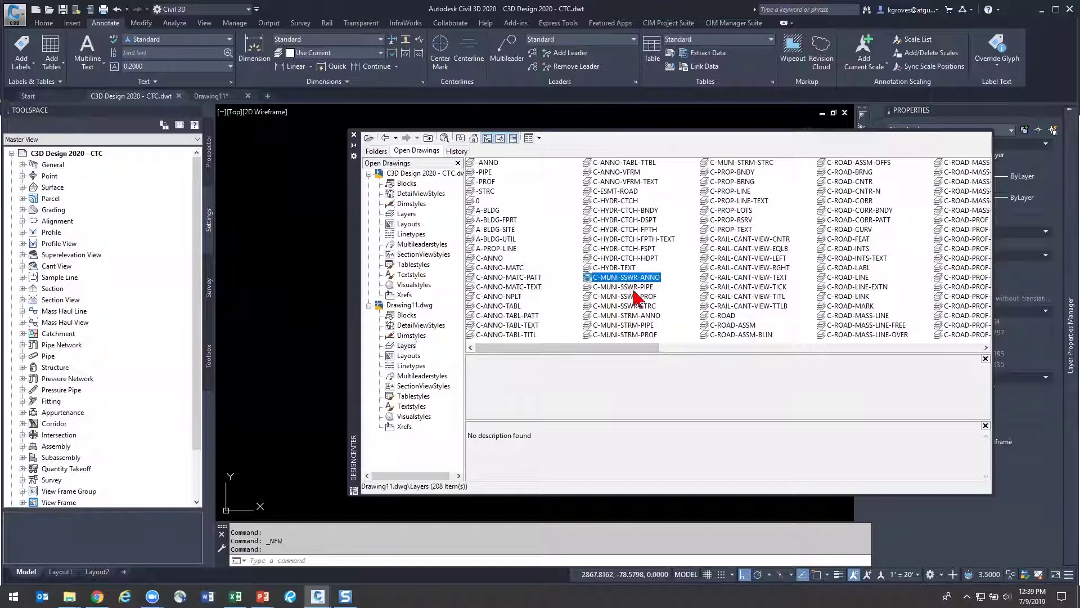
{"action": "left_click", "coordinate": [763, 164], "text": "shift"}
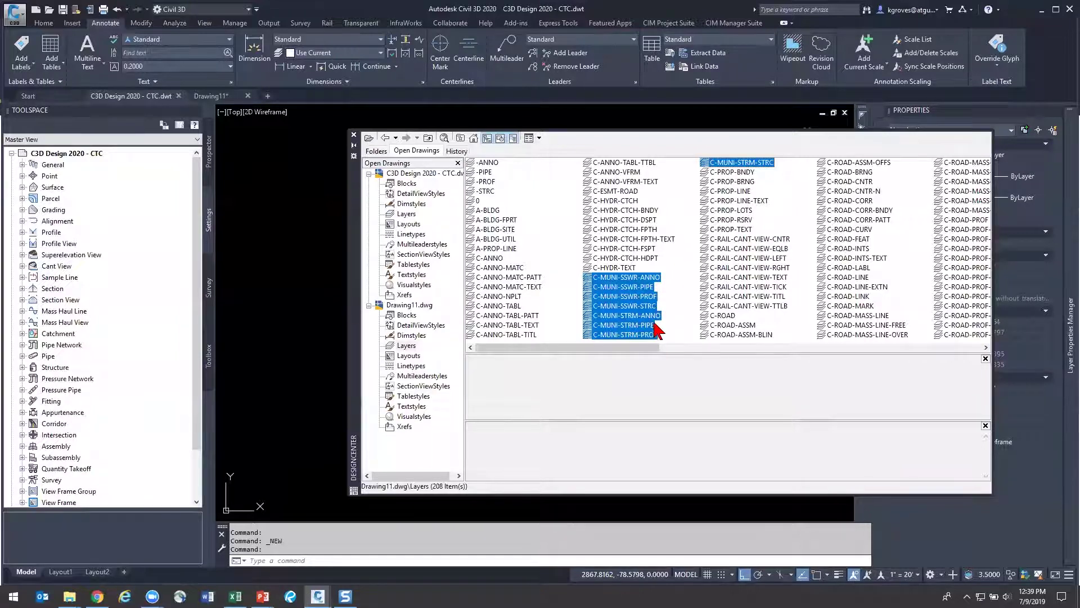
{"action": "left_click_drag", "start_coordinate": [364, 266], "coordinate": [291, 270]}
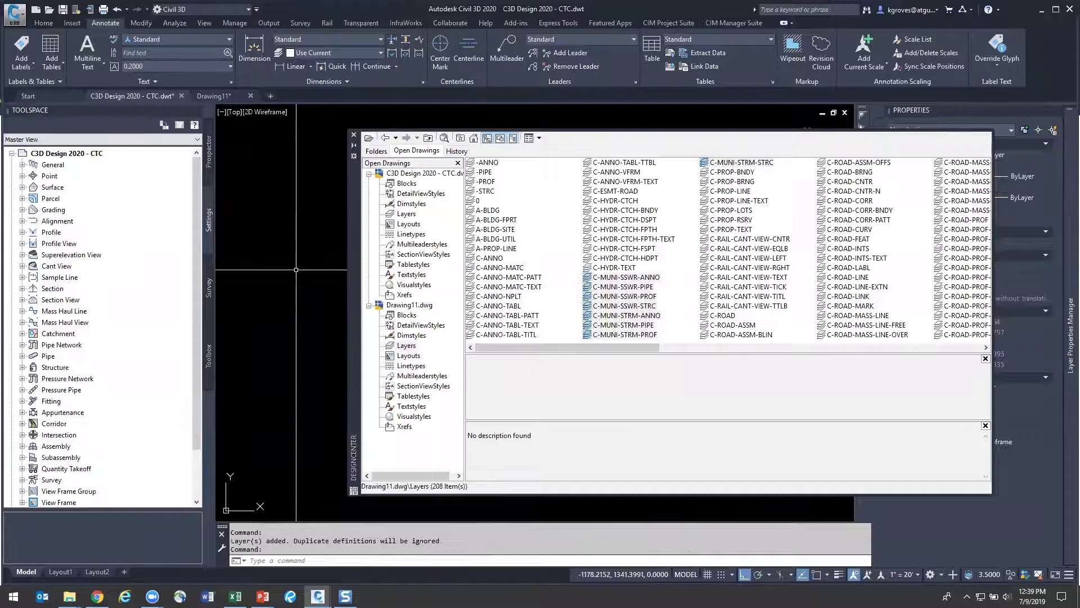
{"action": "left_click", "coordinate": [354, 135]}
Search the layer list for *MUNI* to check the imported layers, and clear the search again
{"action": "mouse_move", "coordinate": [1068, 292]}
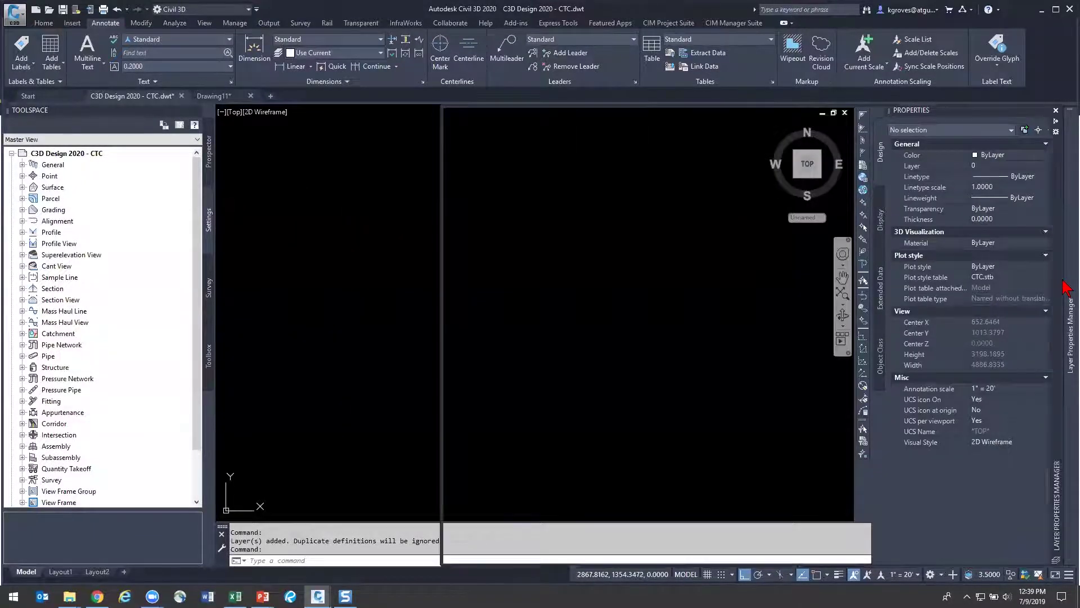
{"action": "left_click", "coordinate": [1012, 114]}
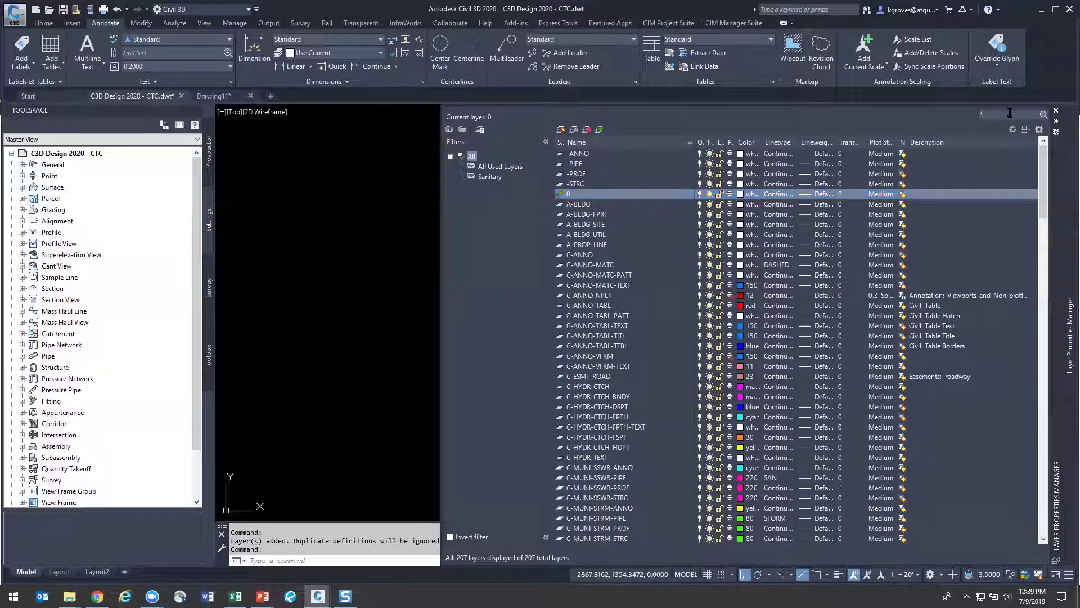
{"action": "type", "text": "MUNI"}
{"action": "type", "text": "*"}
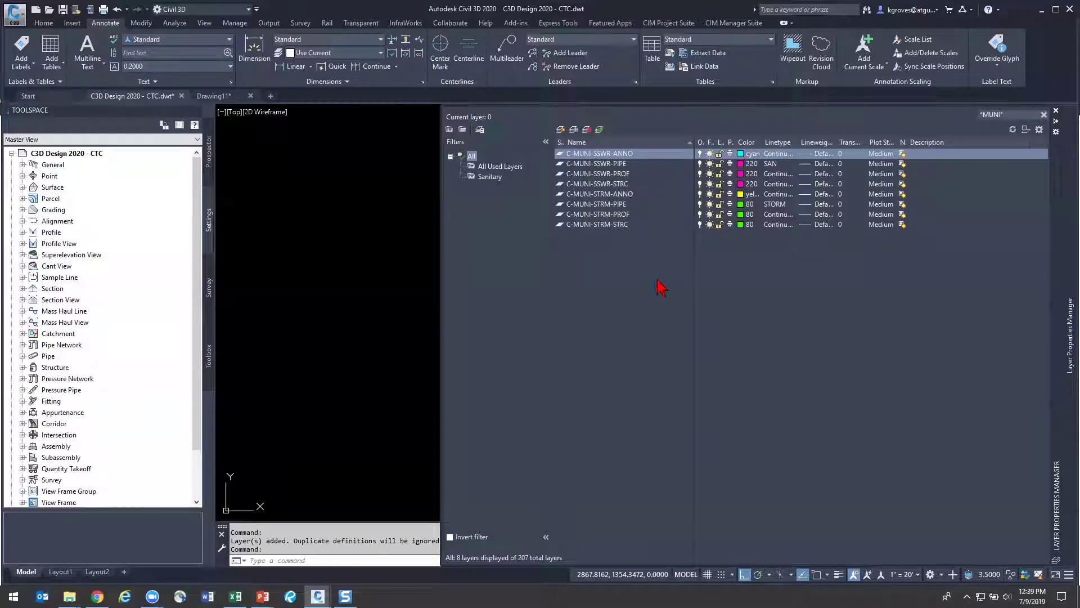
{"action": "left_click", "coordinate": [1044, 115]}
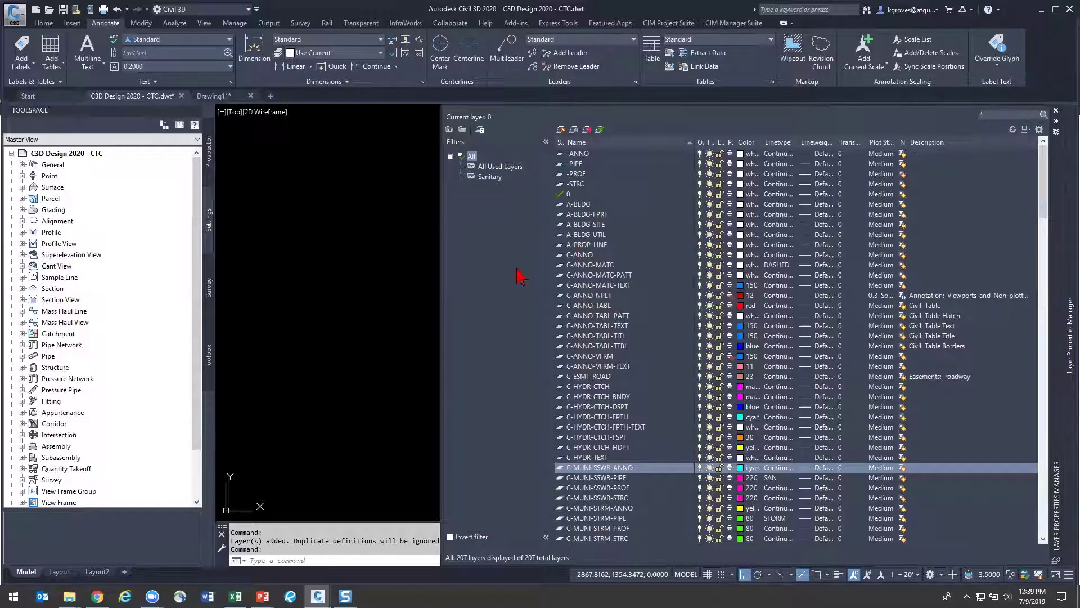
Create a layer property filter called Storm that matches layer names containing *STRM*
{"action": "left_click", "coordinate": [545, 142]}
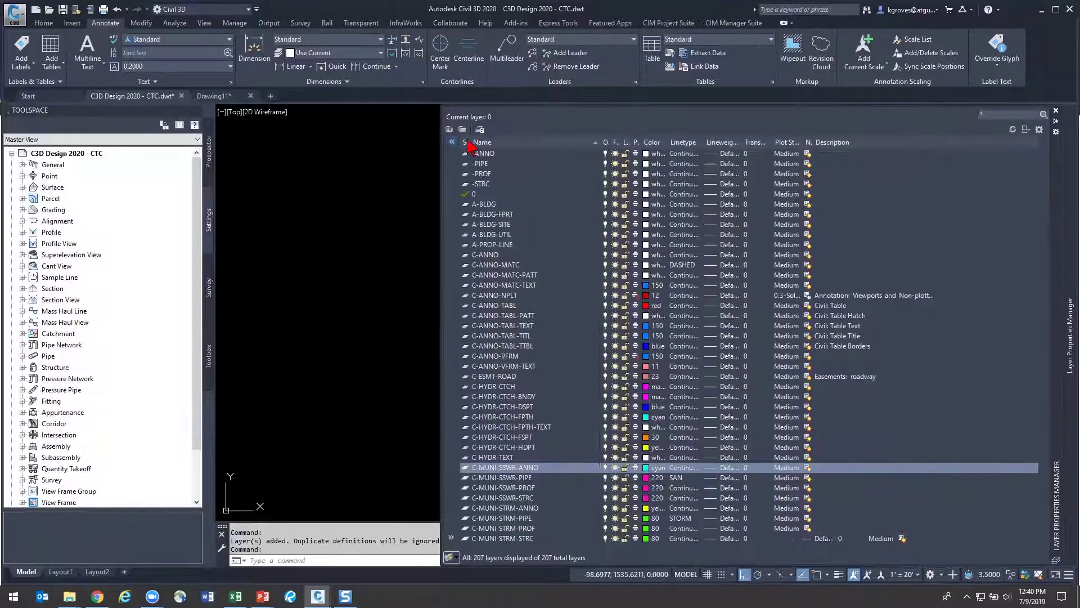
{"action": "left_click", "coordinate": [451, 142]}
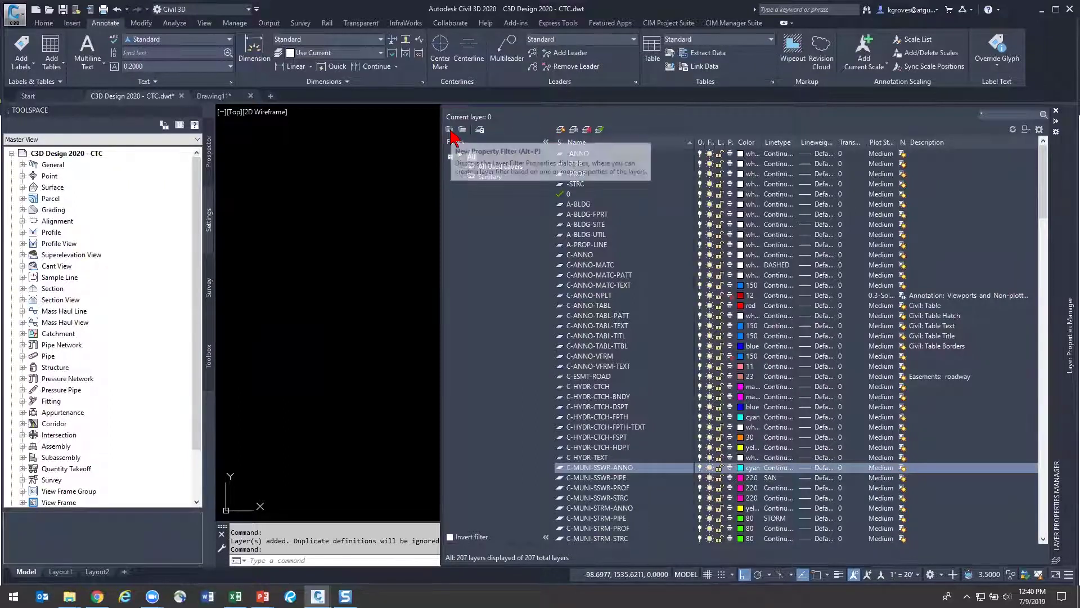
{"action": "left_click", "coordinate": [449, 130]}
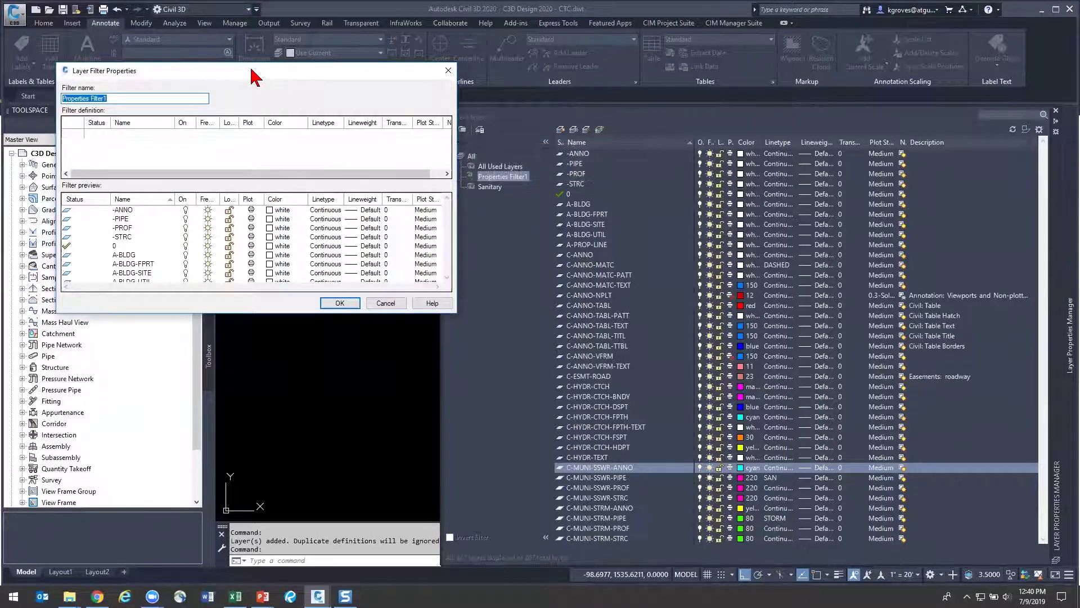
{"action": "type", "text": "sTRM"}
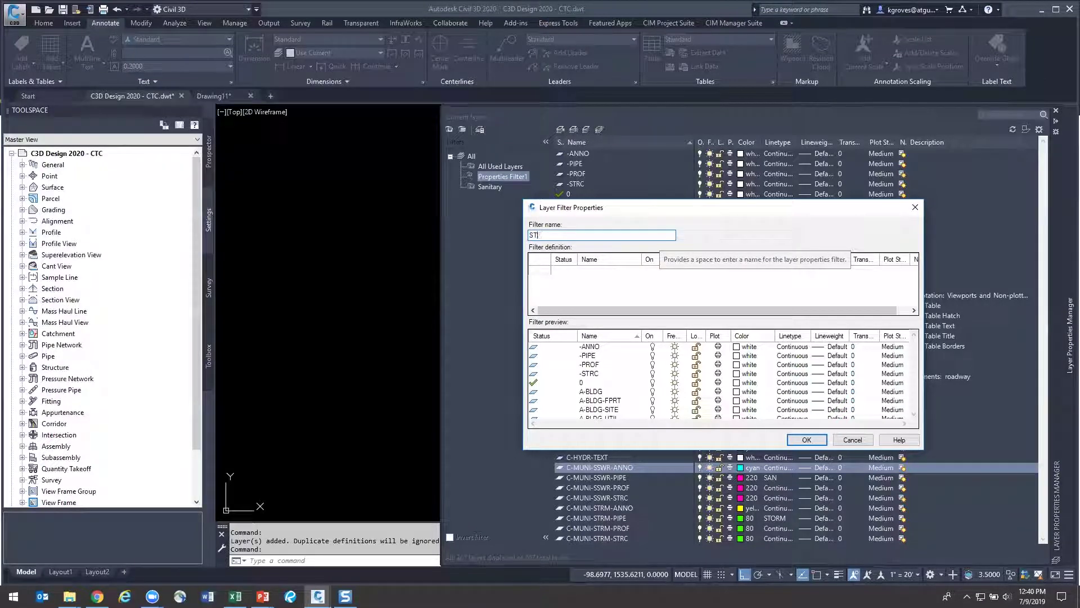
{"action": "type", "text": "m"}
{"action": "left_click", "coordinate": [588, 271]}
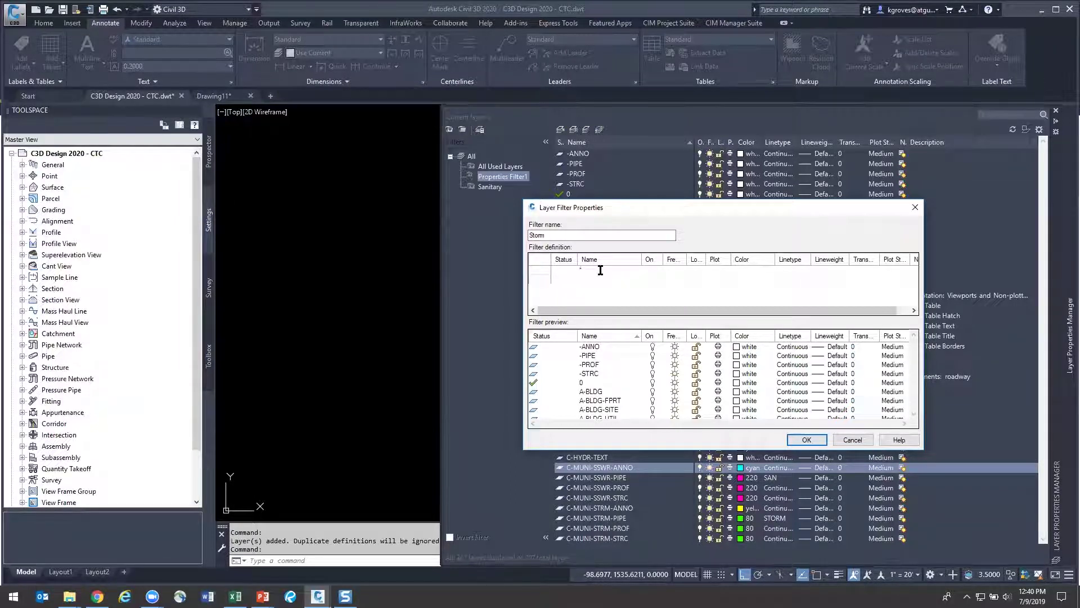
{"action": "type", "text": "mun"}
{"action": "key", "text": "BackSpace"}
{"action": "type", "text": "STRM*"}
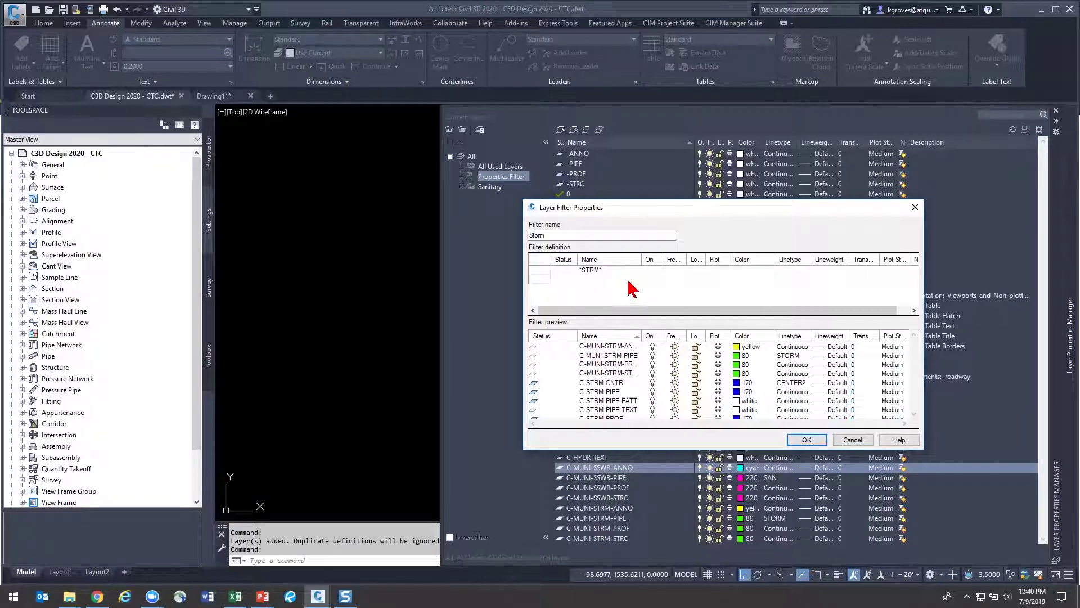
{"action": "left_click", "coordinate": [806, 441]}
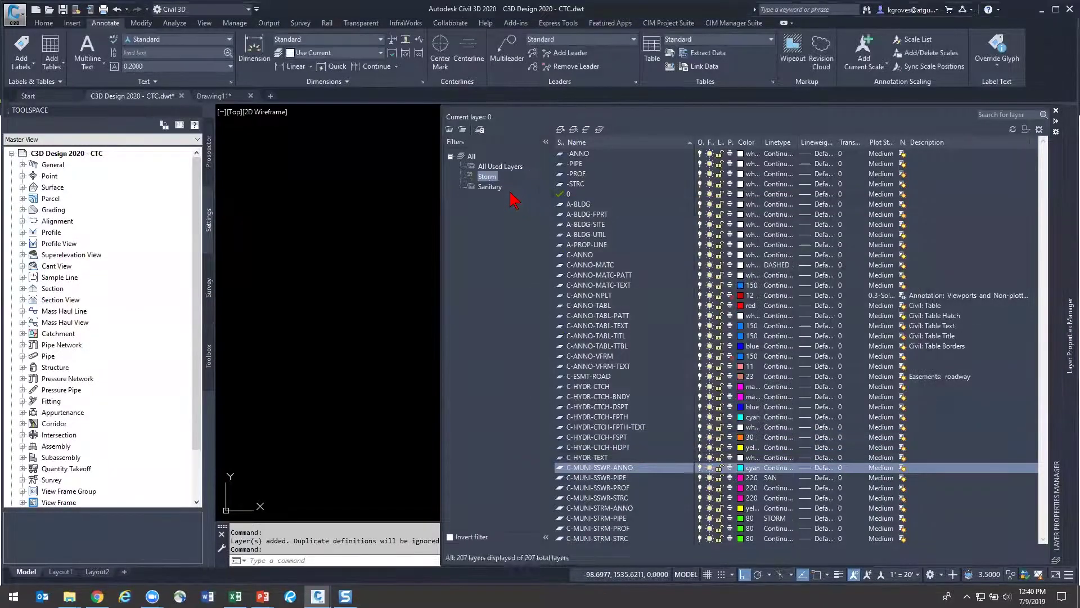
List the layers of the Storm filter and try to delete the C-STRM-CNTR layer
{"action": "left_click", "coordinate": [473, 157]}
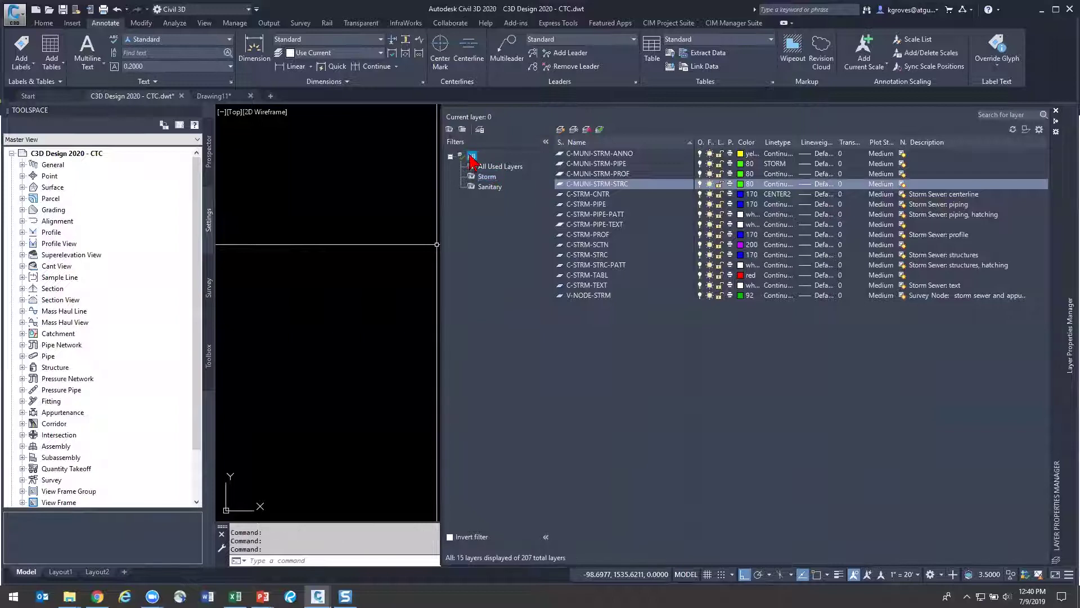
{"action": "left_click", "coordinate": [487, 178]}
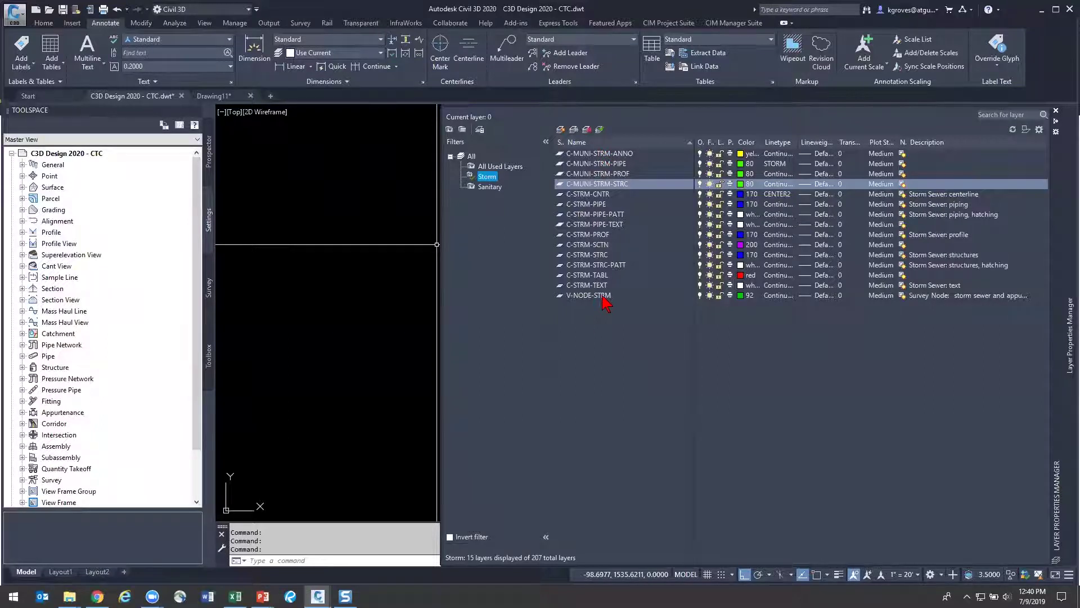
{"action": "left_click", "coordinate": [628, 193]}
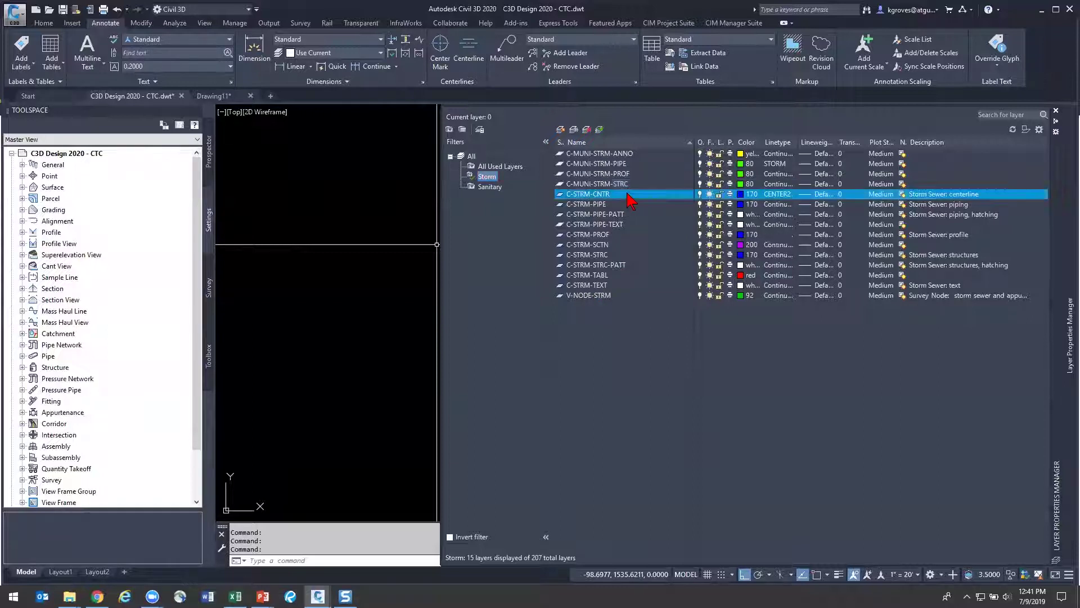
{"action": "left_click", "coordinate": [588, 130]}
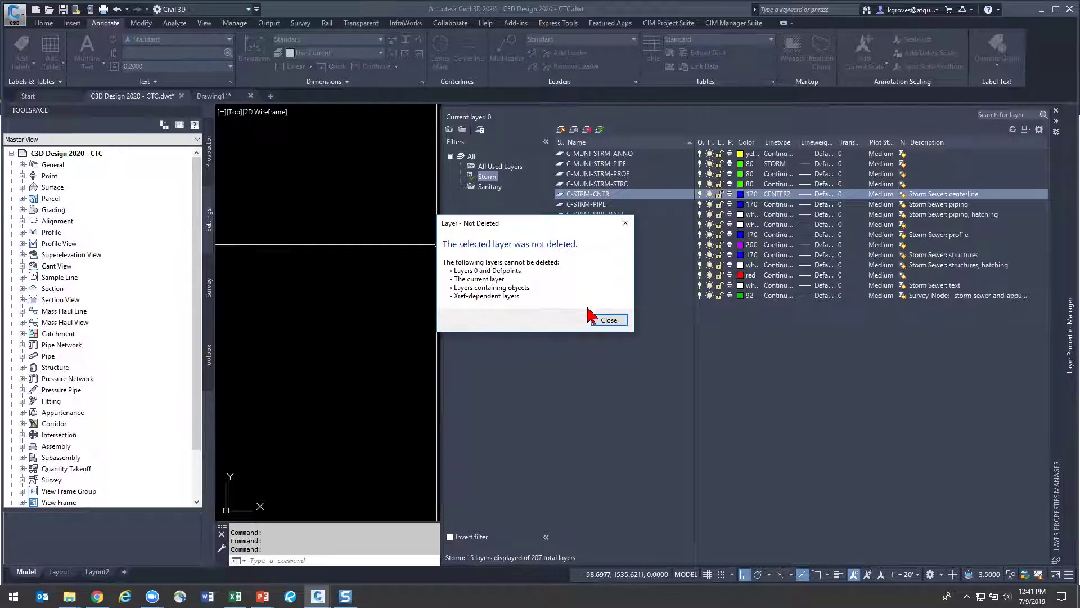
{"action": "left_click", "coordinate": [609, 319]}
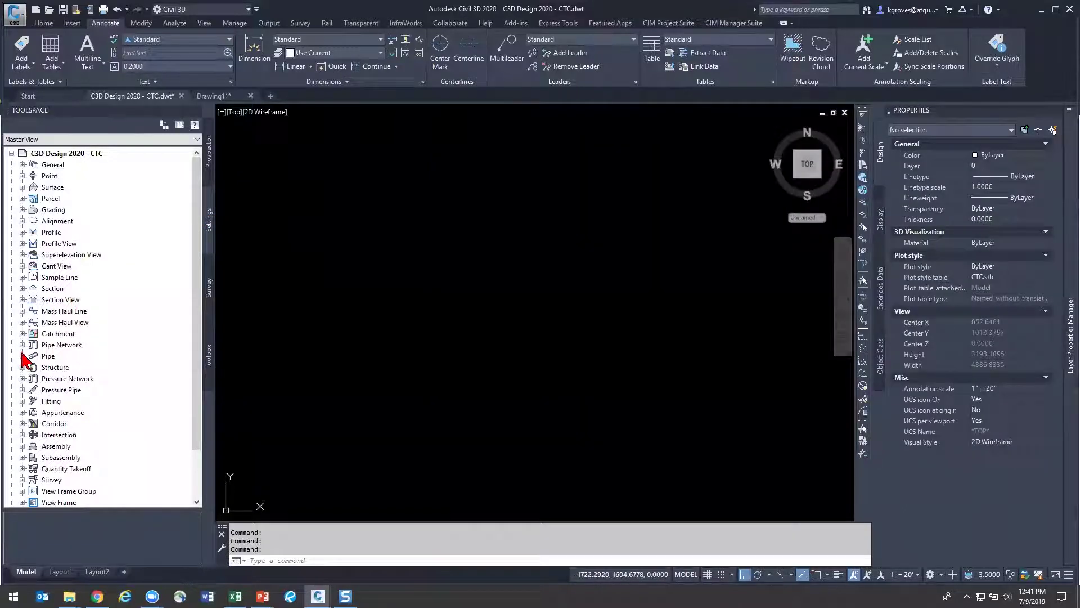
Open the feature settings for Pipe Network and close them without changes
{"action": "left_click", "coordinate": [23, 345]}
{"action": "right_click", "coordinate": [53, 345]}
{"action": "left_click", "coordinate": [63, 355]}
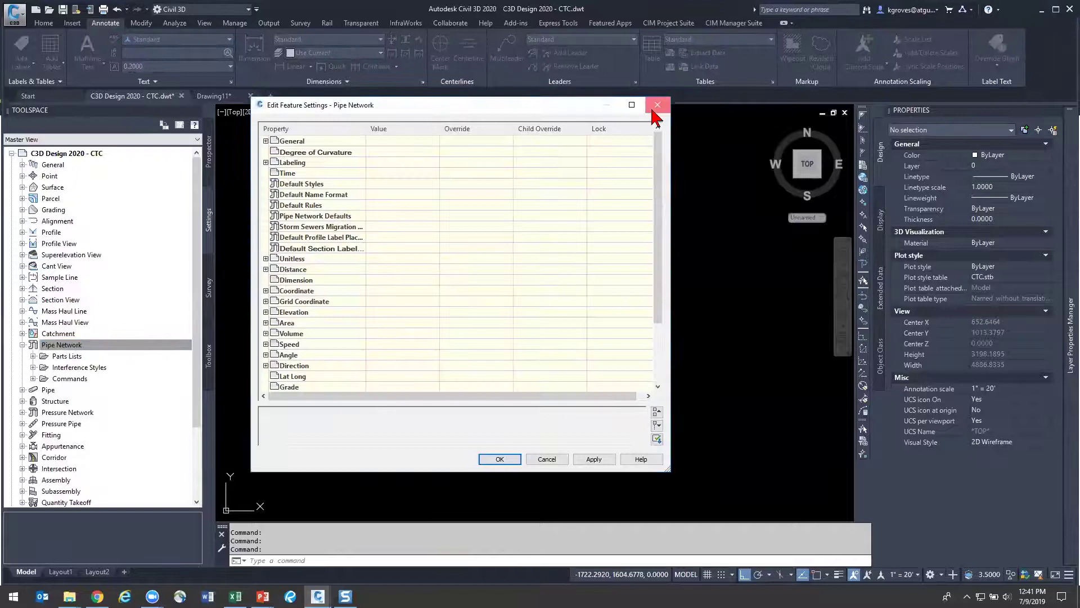
{"action": "left_click", "coordinate": [657, 103]}
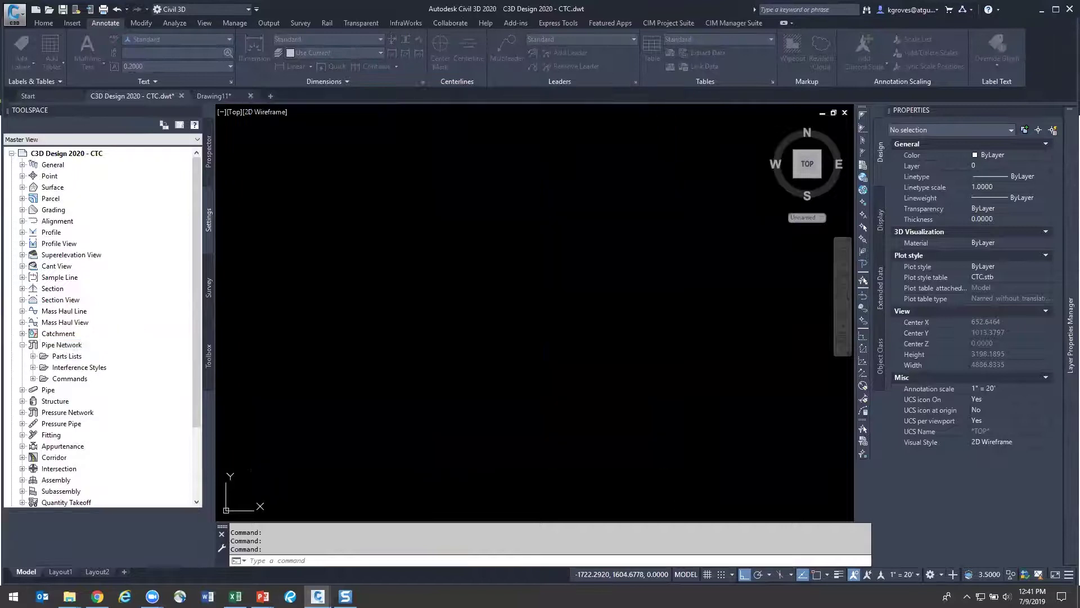
Find the references to the Pipe Walls pipe style in the drawing settings
{"action": "left_click", "coordinate": [22, 390]}
{"action": "left_click", "coordinate": [33, 401]}
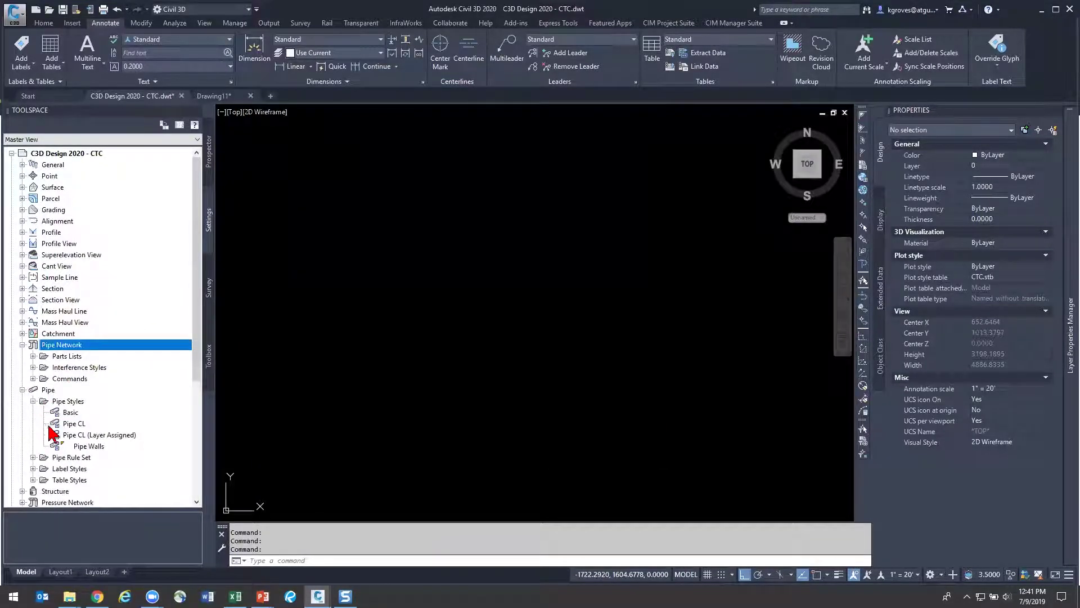
{"action": "left_click", "coordinate": [82, 448]}
{"action": "right_click", "coordinate": [81, 449]}
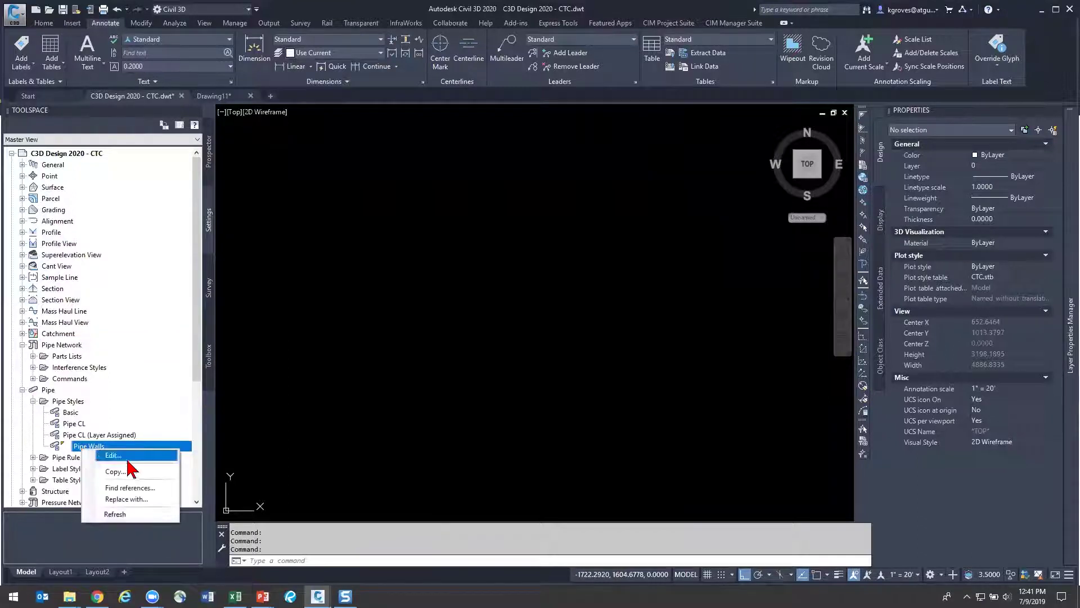
{"action": "left_click", "coordinate": [129, 483]}
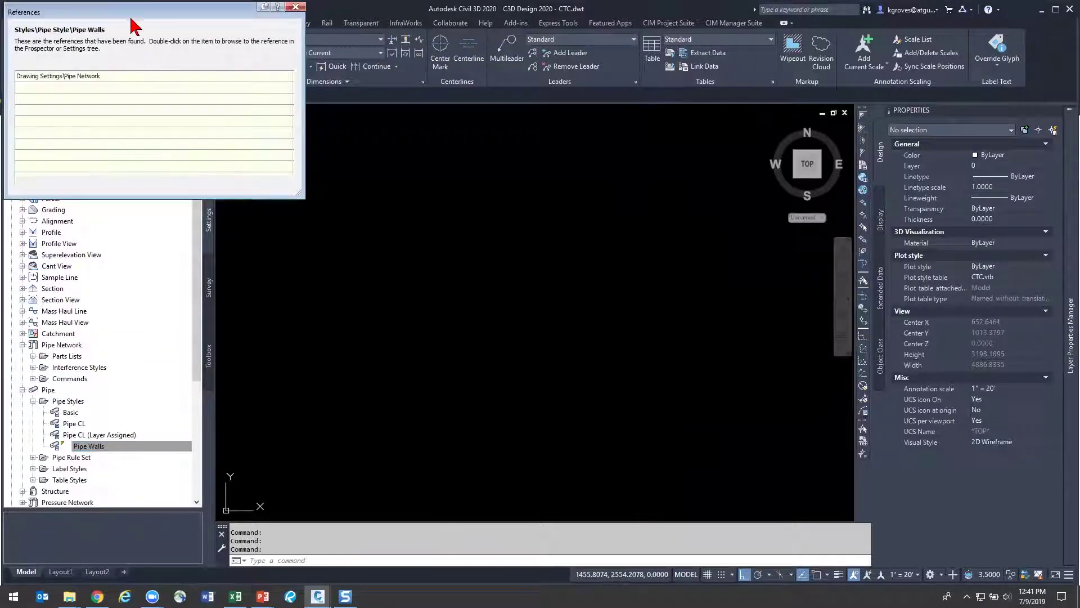
Review the component layers in the Pipe Walls style's display settings, and close the style and references dialogs
{"action": "right_click", "coordinate": [102, 447]}
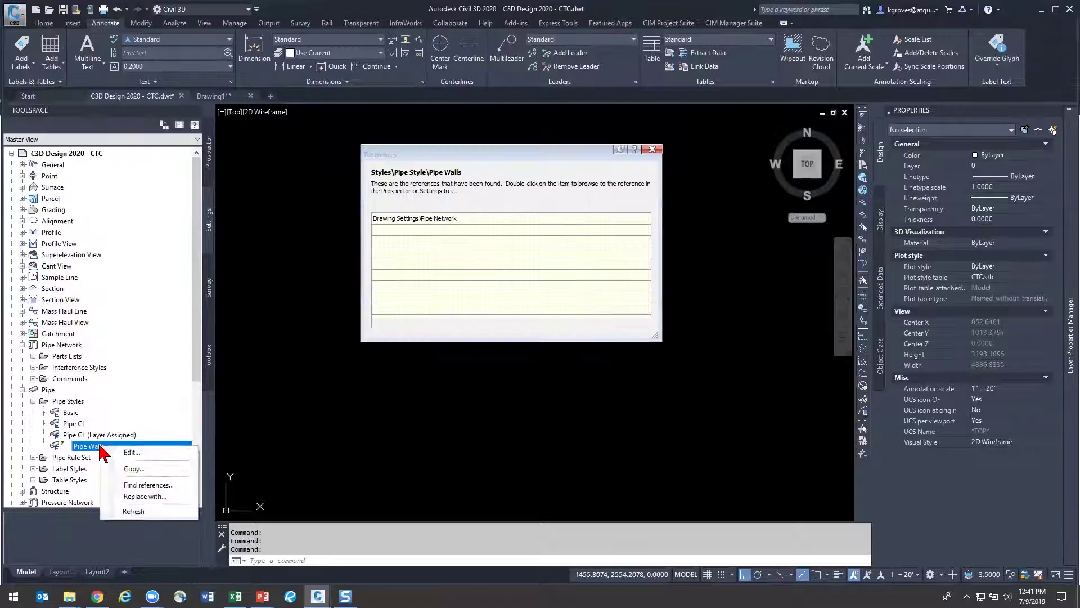
{"action": "key", "text": "Escape"}
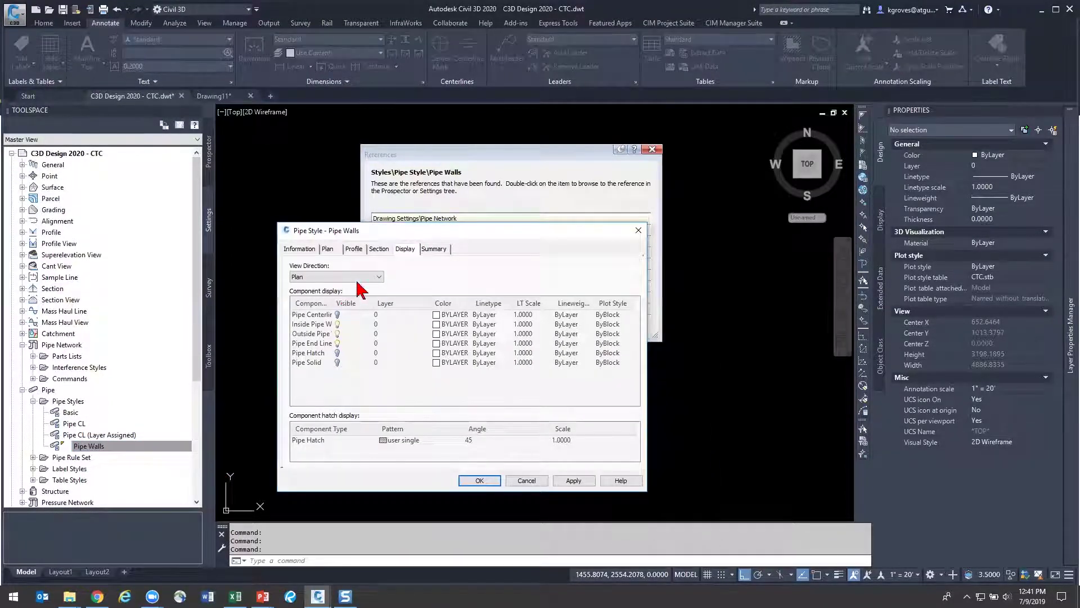
{"action": "left_click", "coordinate": [363, 277]}
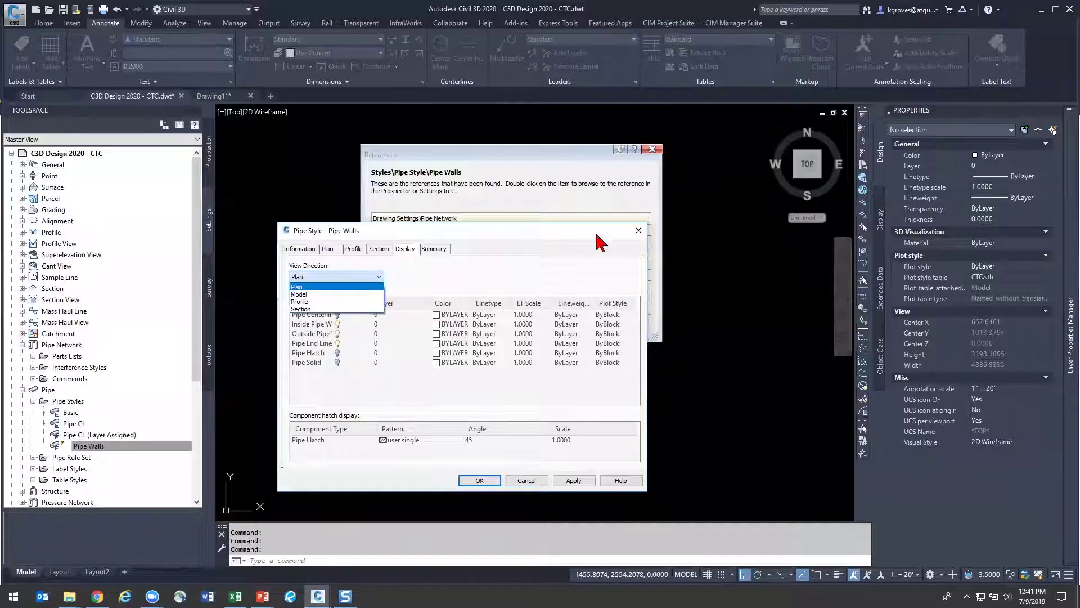
{"action": "left_click", "coordinate": [638, 230]}
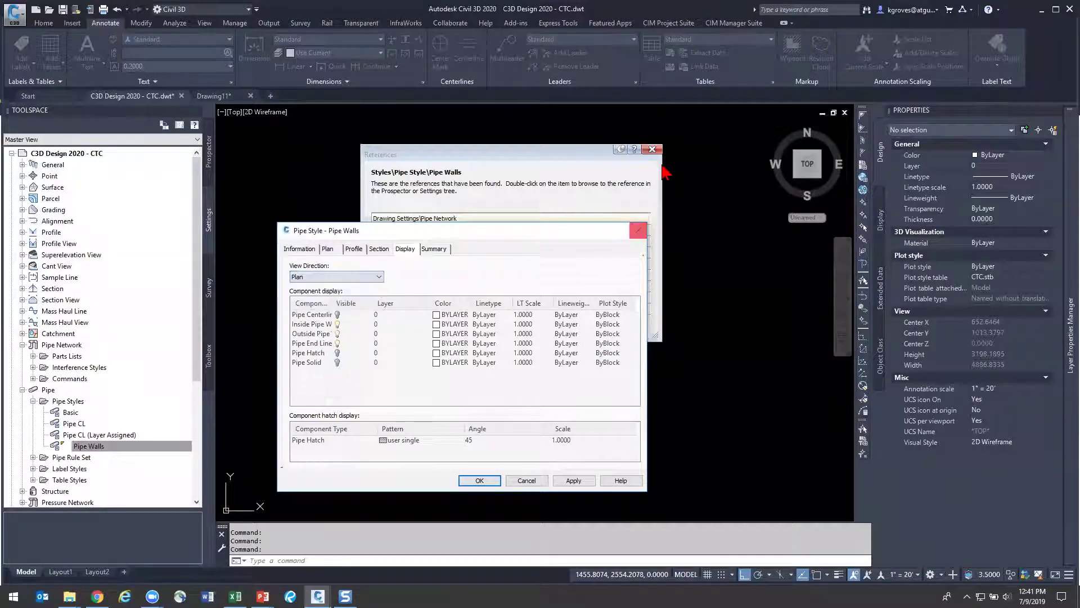
{"action": "left_click", "coordinate": [638, 230]}
{"action": "key", "text": "Escape"}
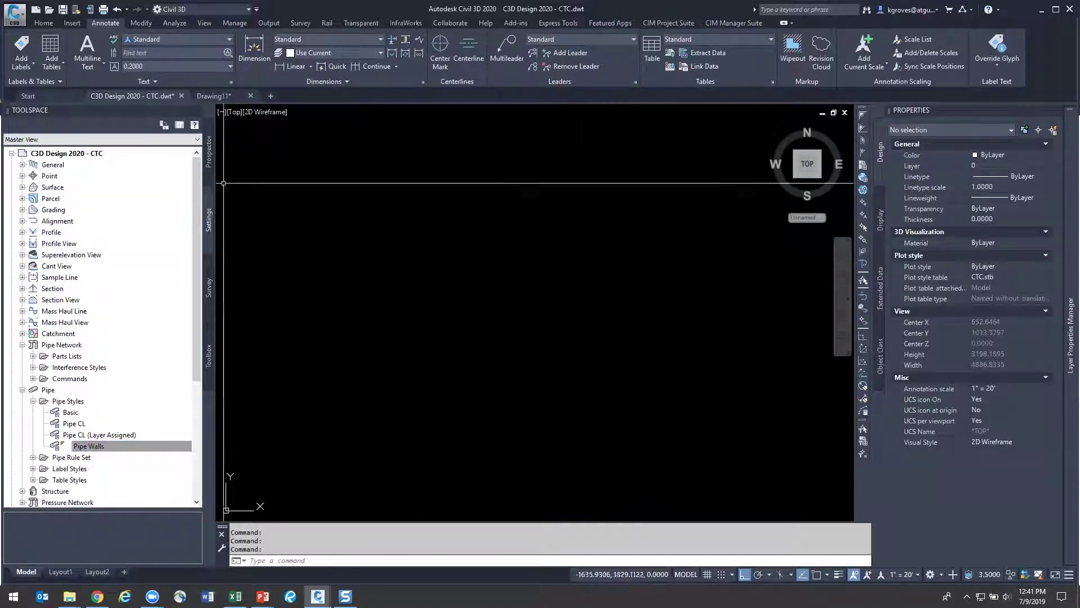
{"action": "mouse_move", "coordinate": [225, 96]}
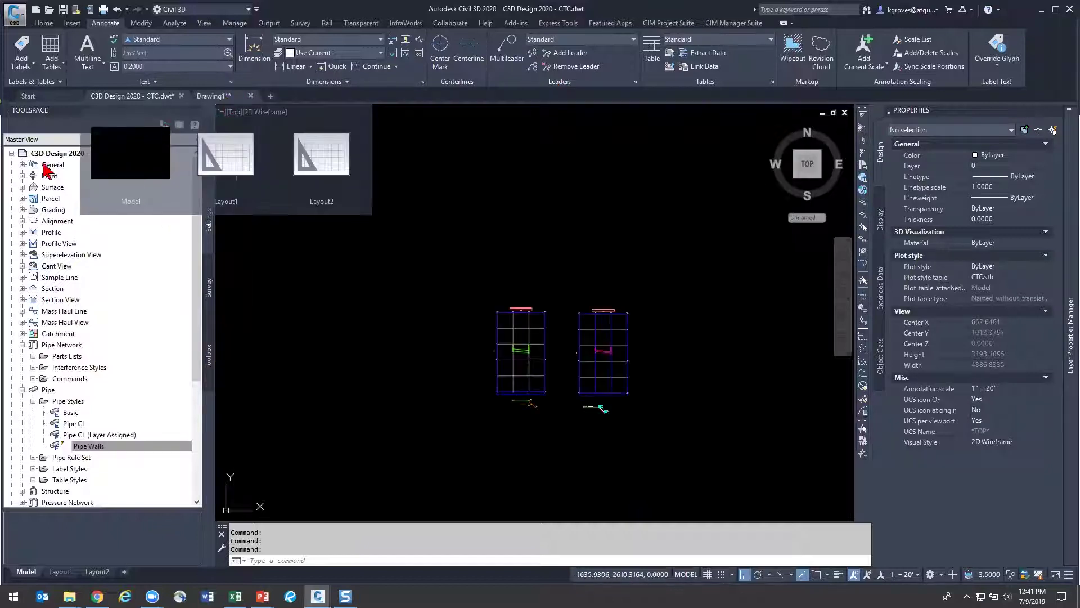
{"action": "left_click", "coordinate": [166, 136]}
{"action": "key", "text": "ctrl+Tab"}
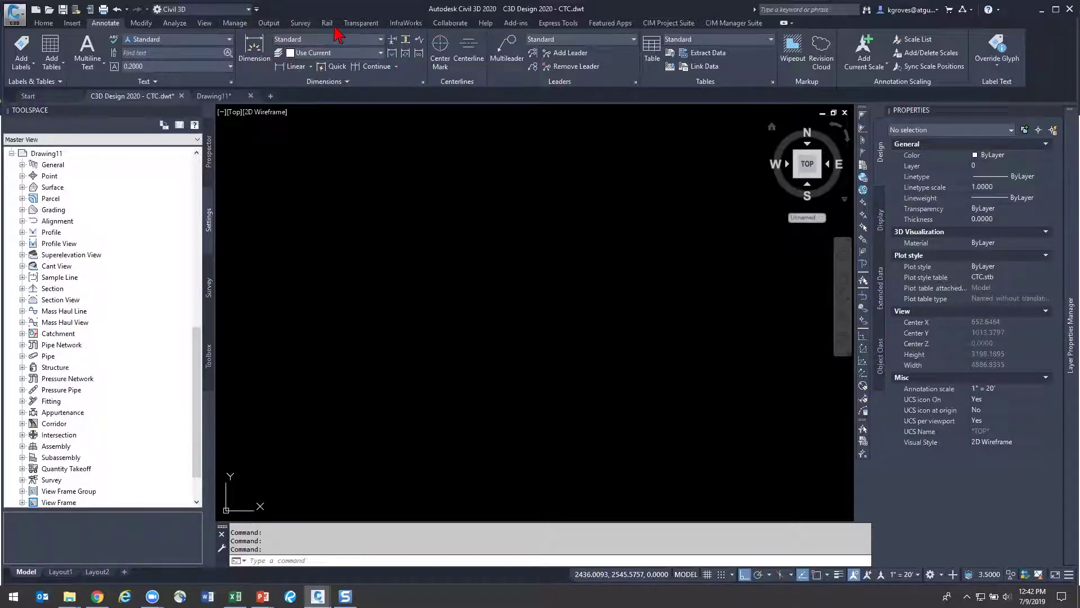
{"action": "left_click", "coordinate": [234, 23]}
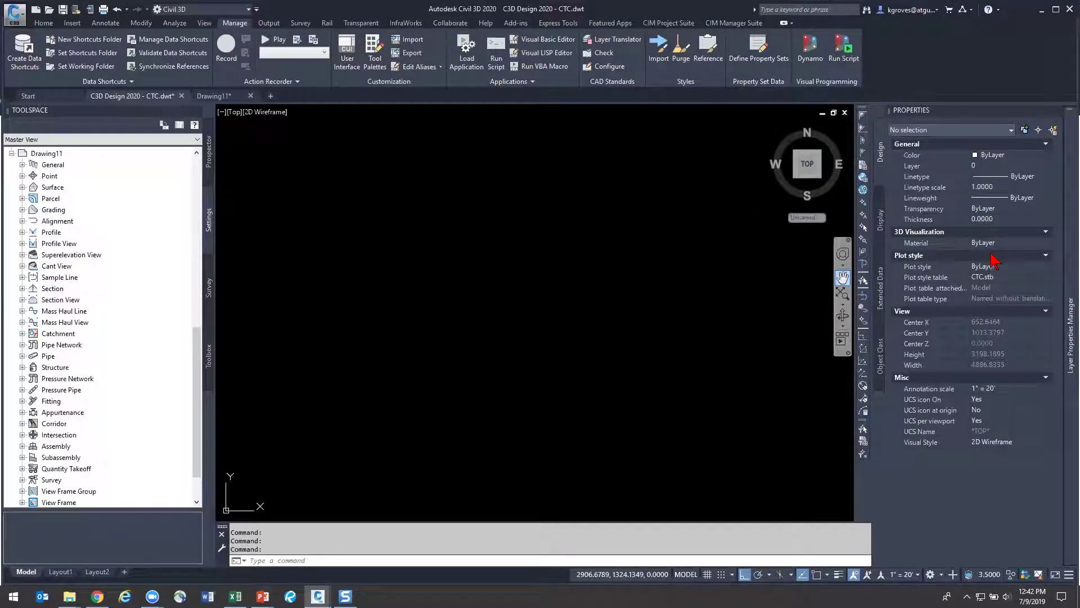
Select the C-STRM-CNTR and C-STRM-PIPE layers and review the commands available for them, including merging
{"action": "mouse_move", "coordinate": [1064, 260]}
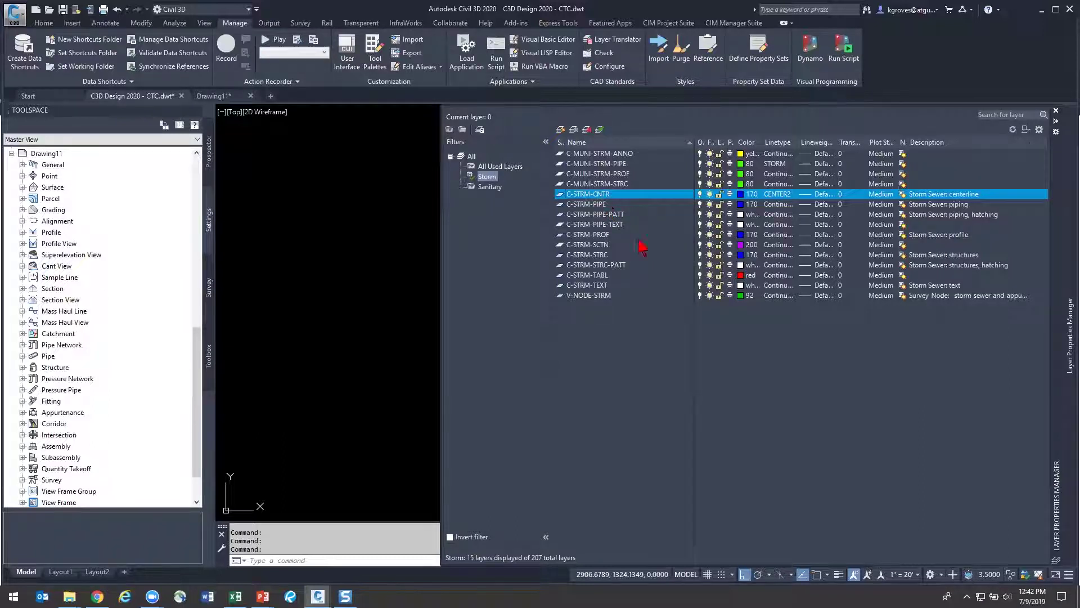
{"action": "left_click", "coordinate": [617, 205], "text": "ctrl"}
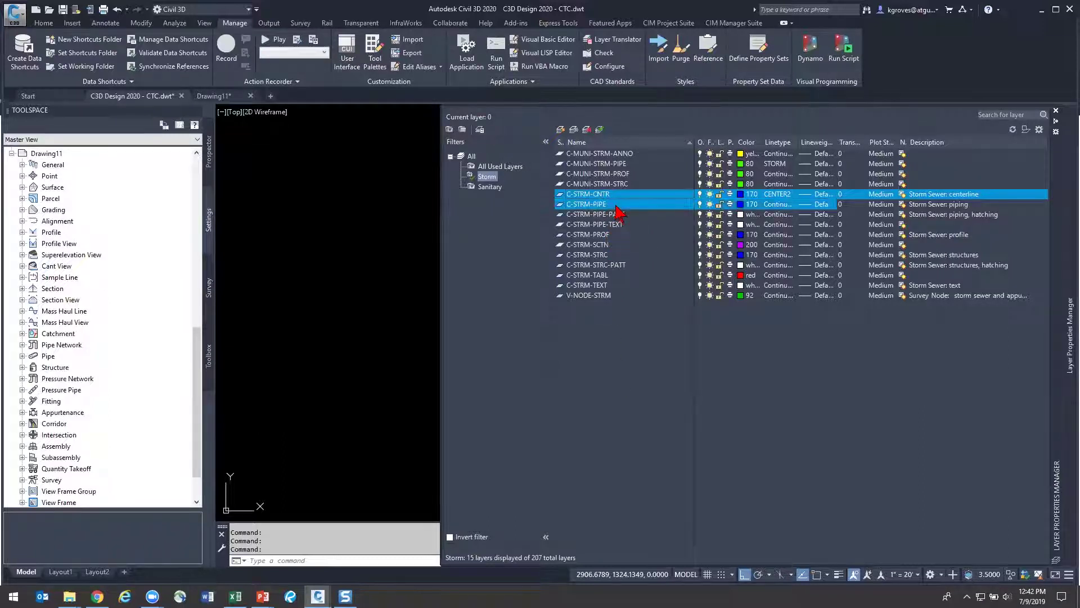
{"action": "right_click", "coordinate": [615, 206]}
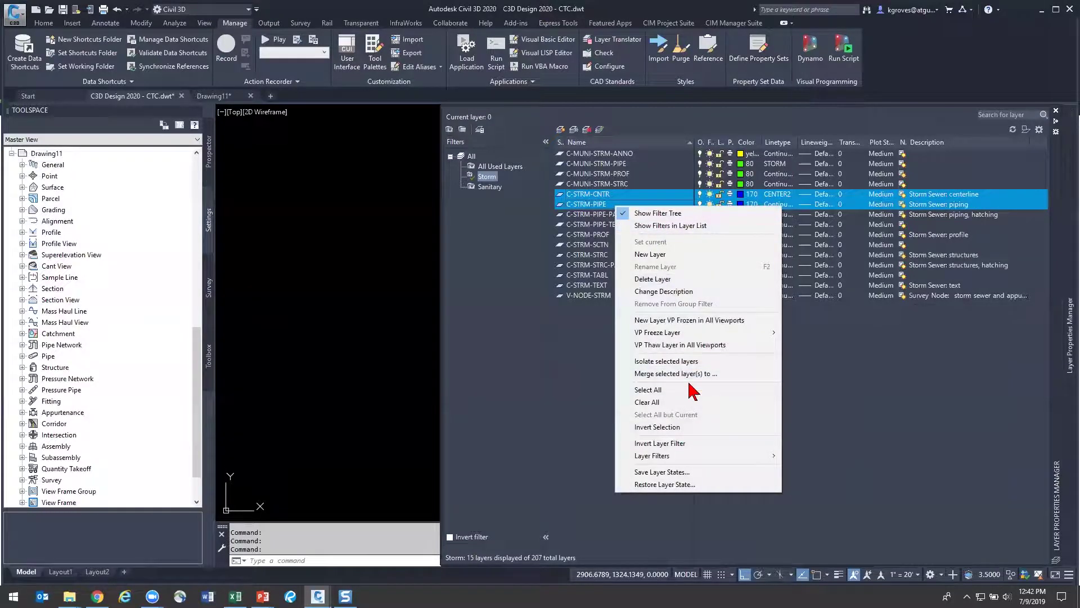
{"action": "mouse_move", "coordinate": [687, 464]}
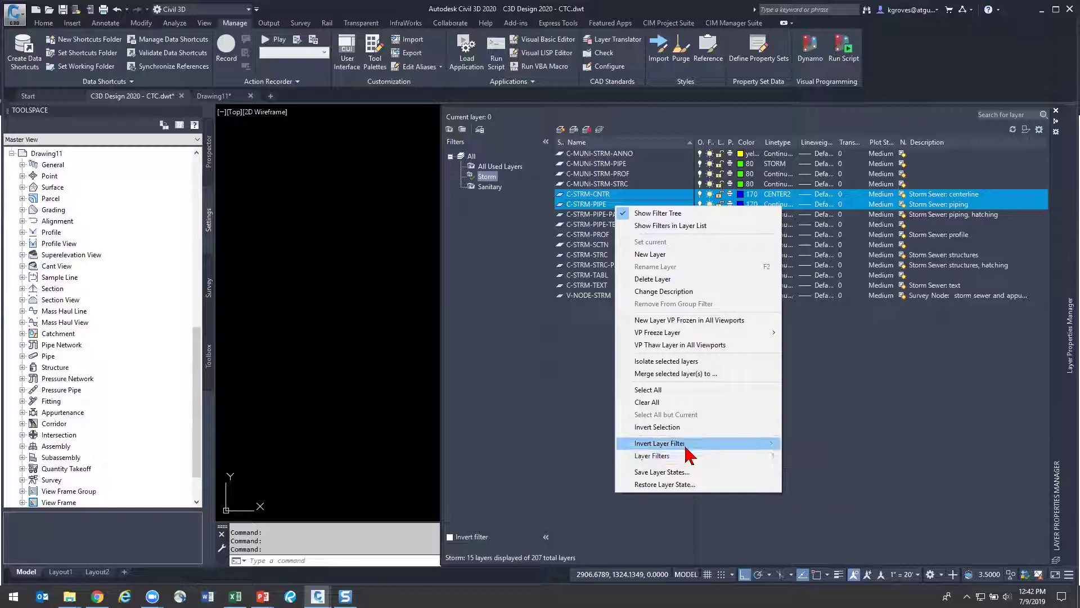
{"action": "left_click", "coordinate": [588, 409]}
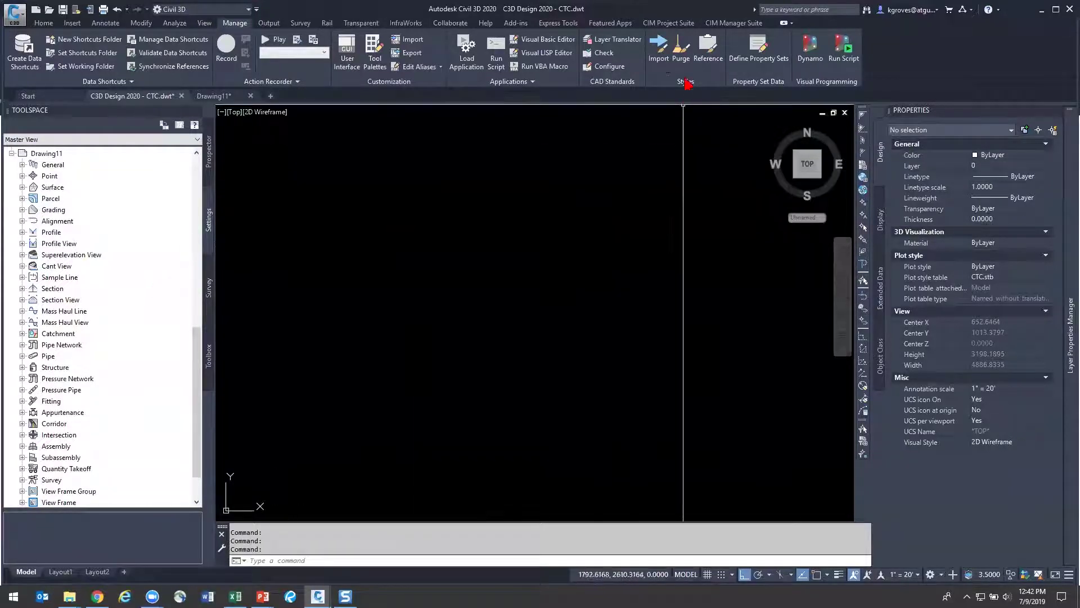
{"action": "left_click", "coordinate": [658, 48]}
{"action": "mouse_move", "coordinate": [124, 96]}
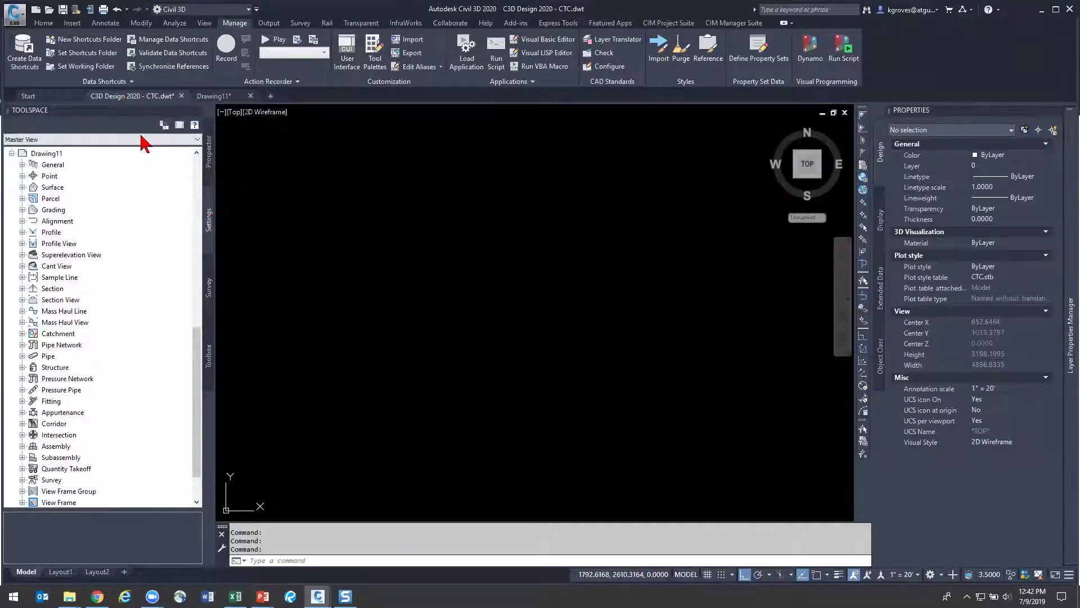
{"action": "left_click", "coordinate": [140, 136]}
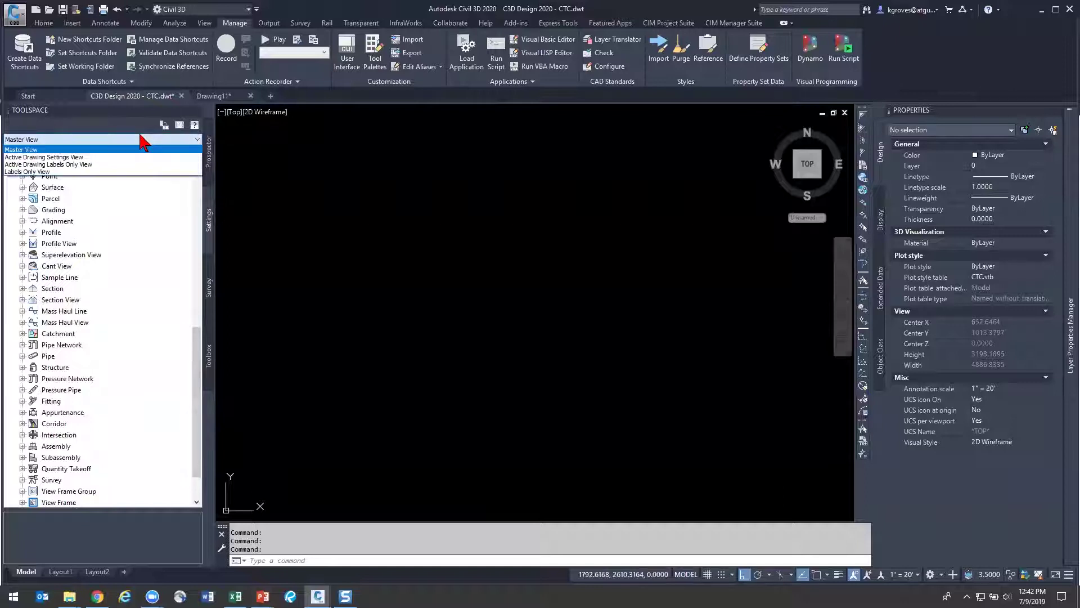
{"action": "left_click", "coordinate": [143, 138]}
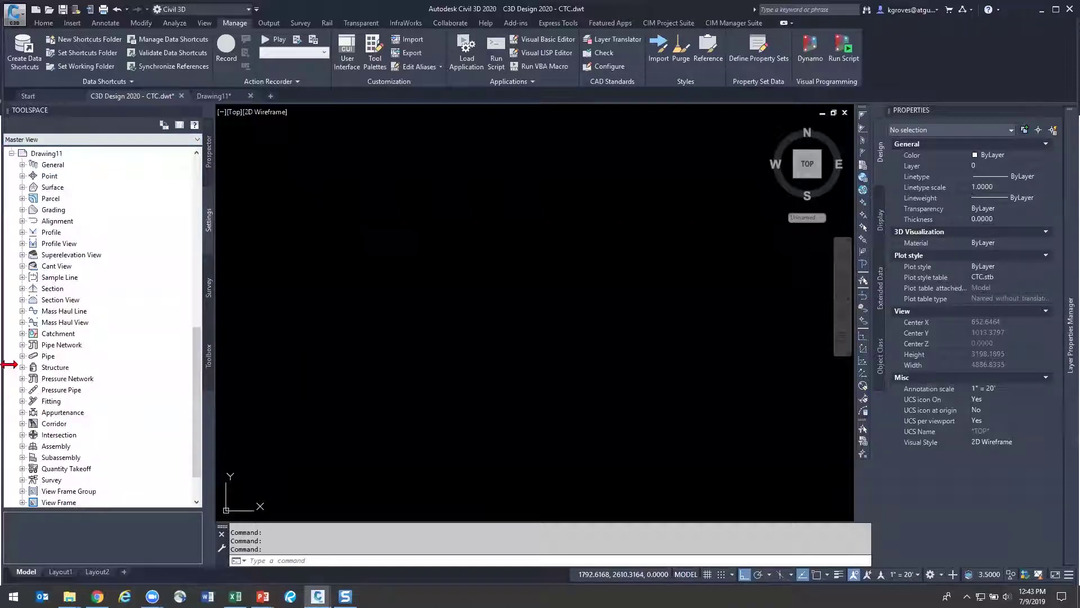
Copy the Storm Sewer Manhole (Layer 0) structure style from Drawing11 into the template drawing, overwriting the existing style
{"action": "left_click", "coordinate": [22, 367]}
{"action": "left_click", "coordinate": [32, 378]}
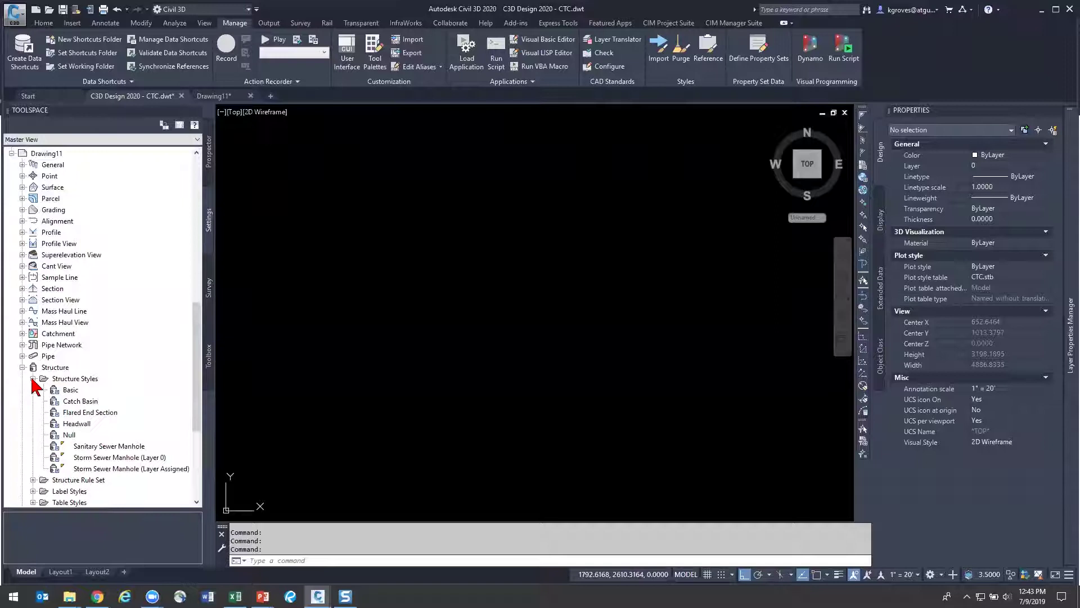
{"action": "scroll", "coordinate": [97, 431], "scroll_direction": "down", "scroll_amount": 1}
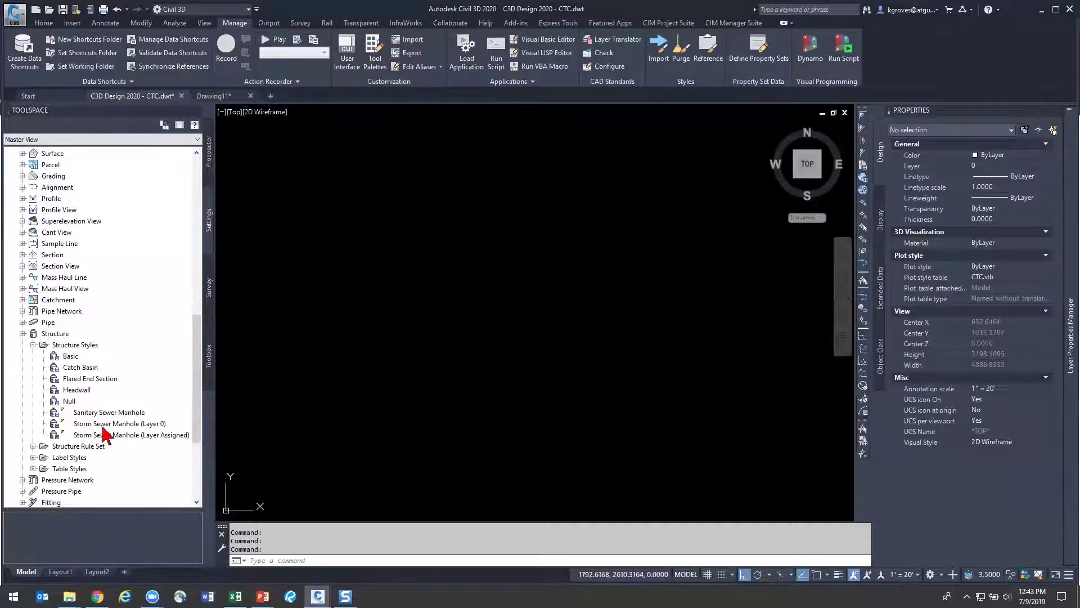
{"action": "left_click", "coordinate": [120, 425]}
{"action": "left_click_drag", "start_coordinate": [125, 429], "coordinate": [302, 421]}
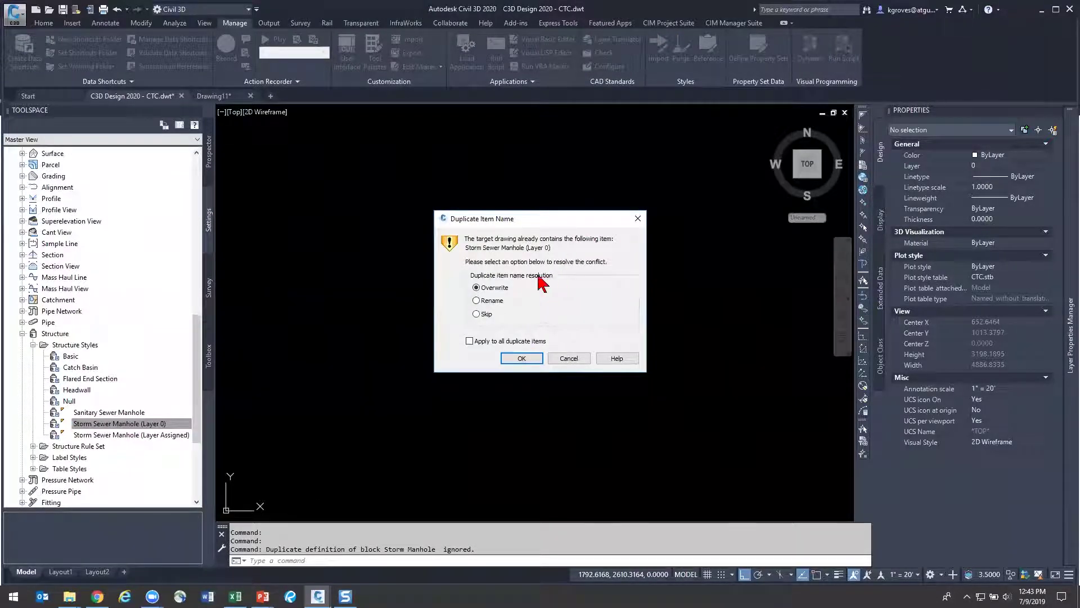
{"action": "left_click", "coordinate": [517, 360]}
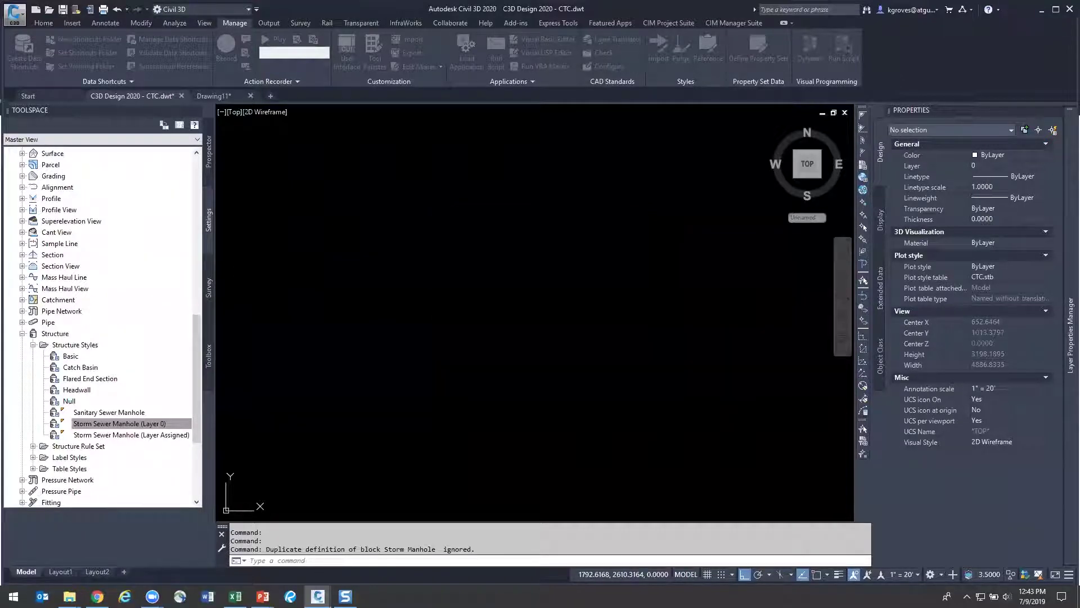
{"action": "left_click", "coordinate": [82, 428]}
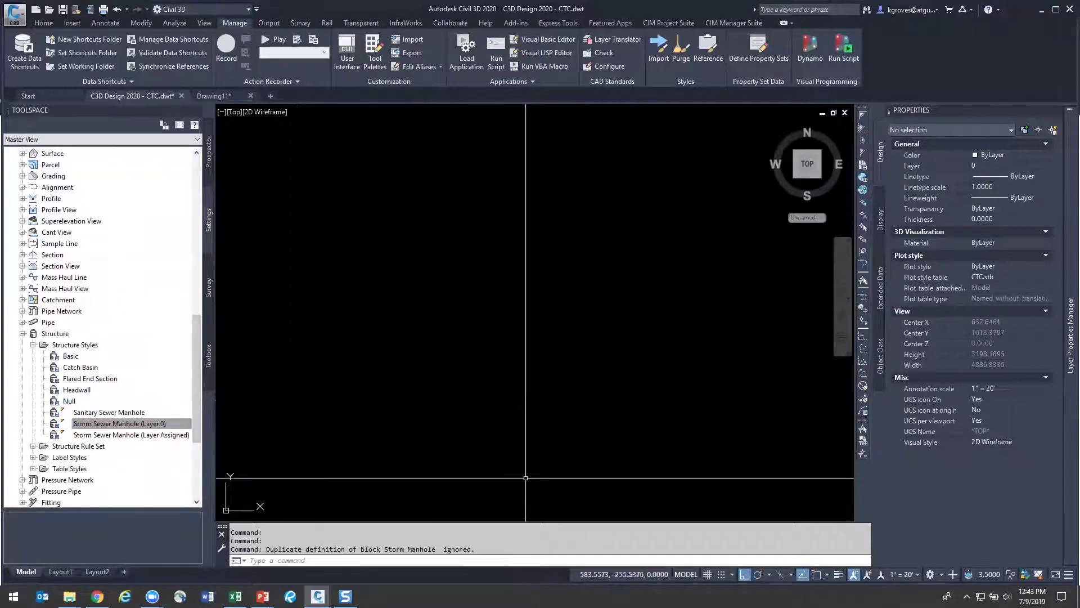
{"action": "left_click", "coordinate": [439, 271]}
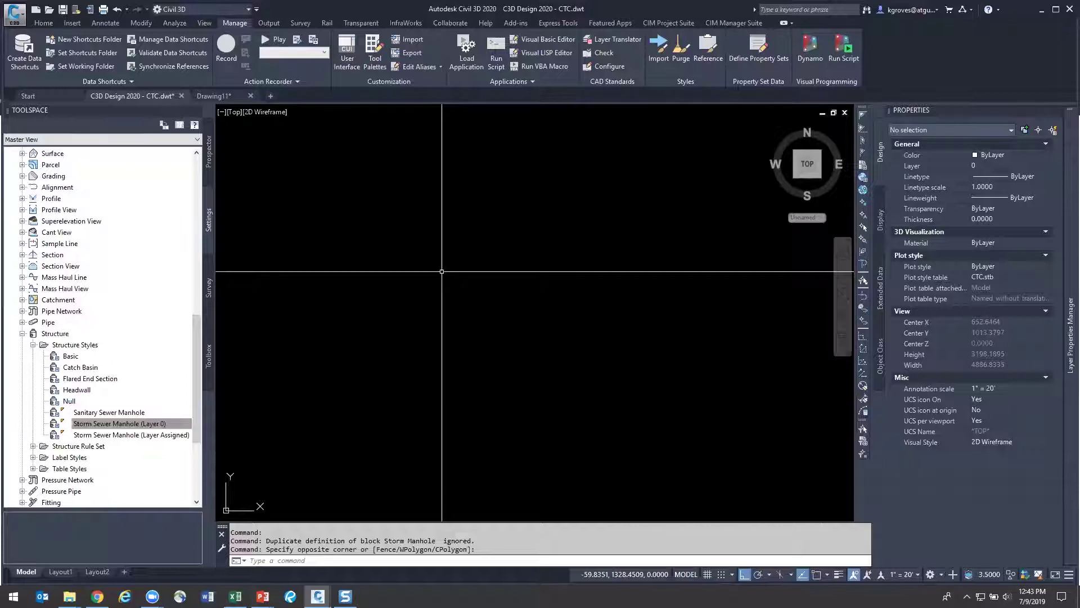
Start Layer Trace, enlarge its window, and filter the layer list by STRM
{"action": "left_click", "coordinate": [738, 25]}
{"action": "left_click", "coordinate": [668, 25]}
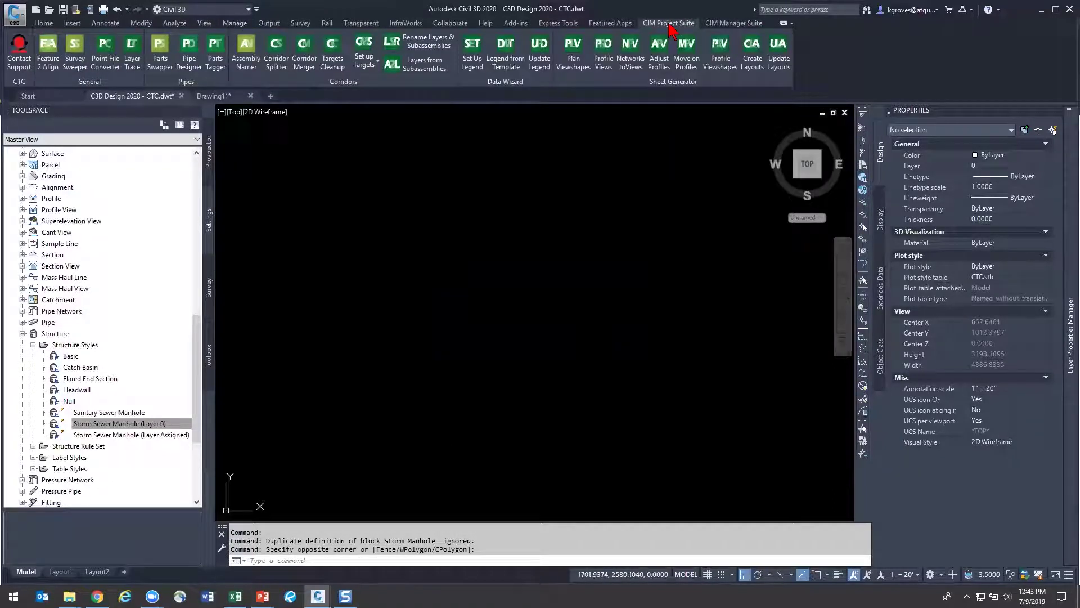
{"action": "left_click", "coordinate": [134, 66]}
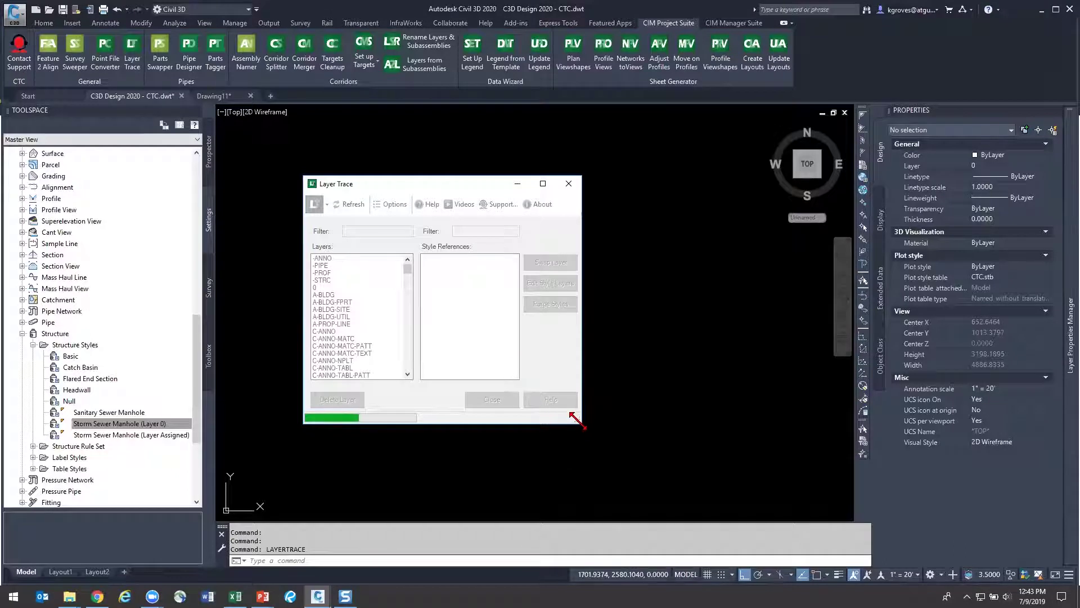
{"action": "left_click_drag", "start_coordinate": [577, 419], "coordinate": [619, 529]}
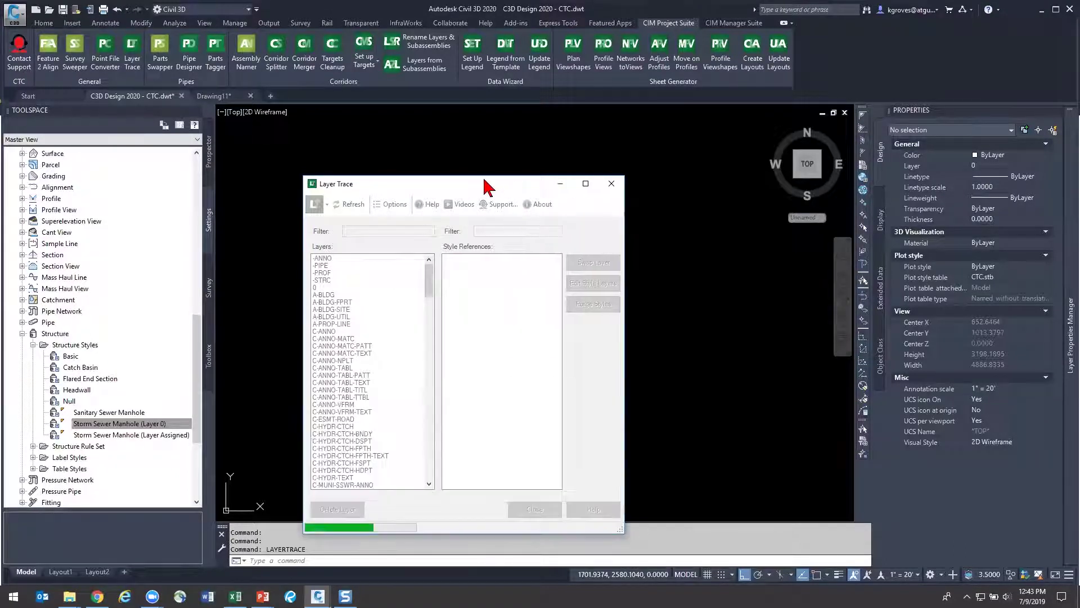
{"action": "left_click_drag", "start_coordinate": [485, 184], "coordinate": [497, 125]}
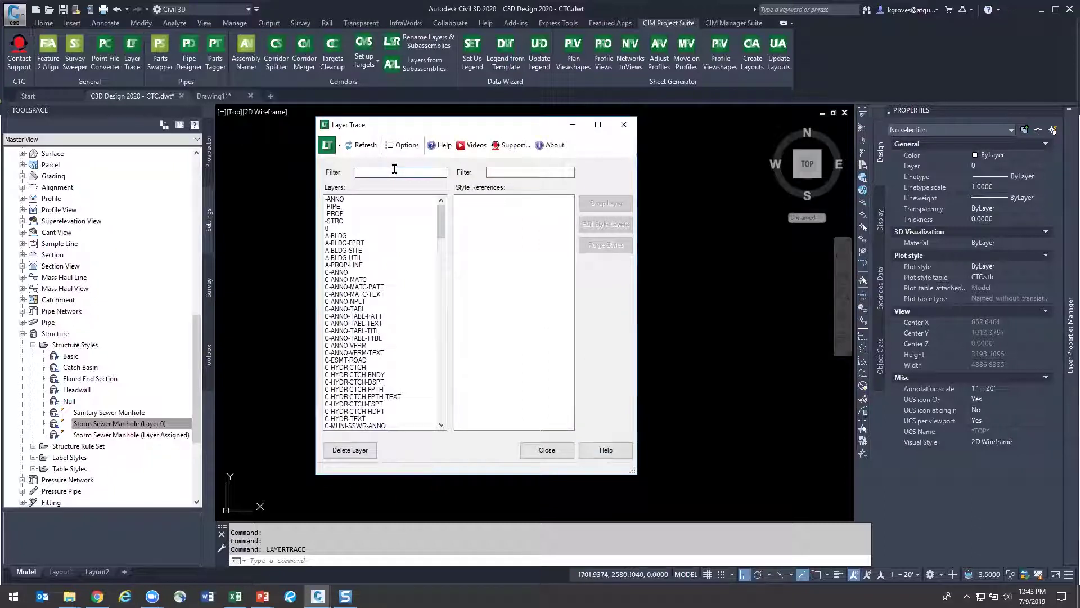
{"action": "type", "text": "*STRM*"}
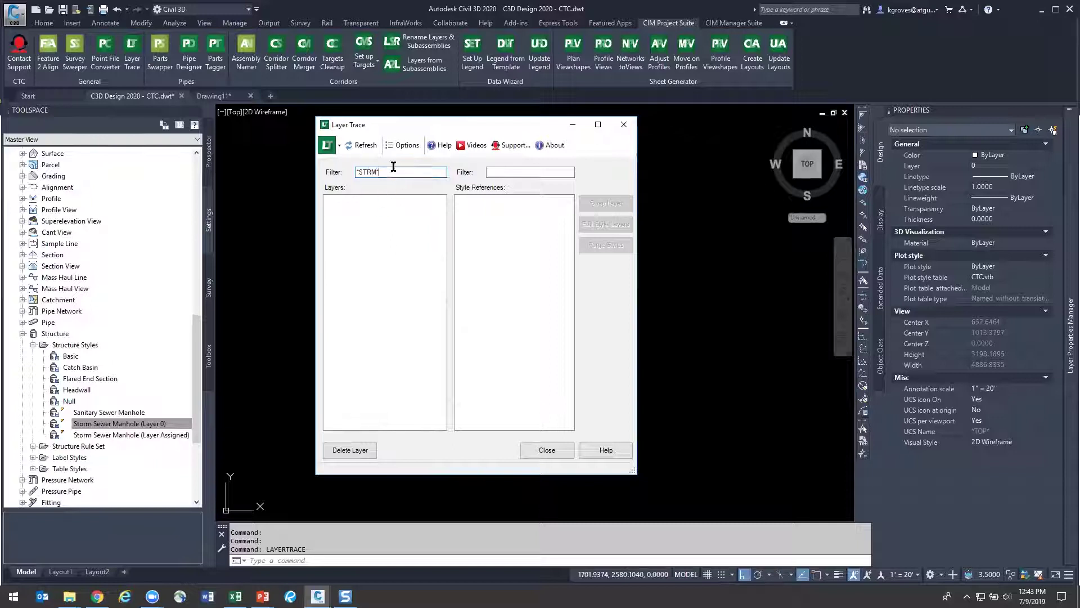
{"action": "left_click_drag", "start_coordinate": [356, 172], "coordinate": [447, 193]}
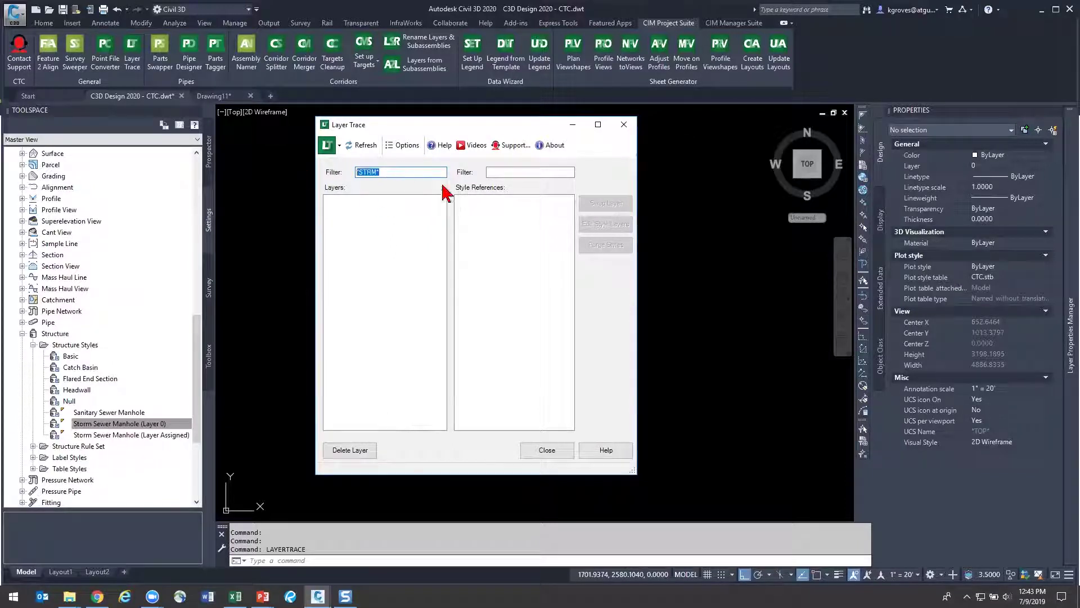
{"action": "key", "text": "BackSpace"}
{"action": "type", "text": "STRM"}
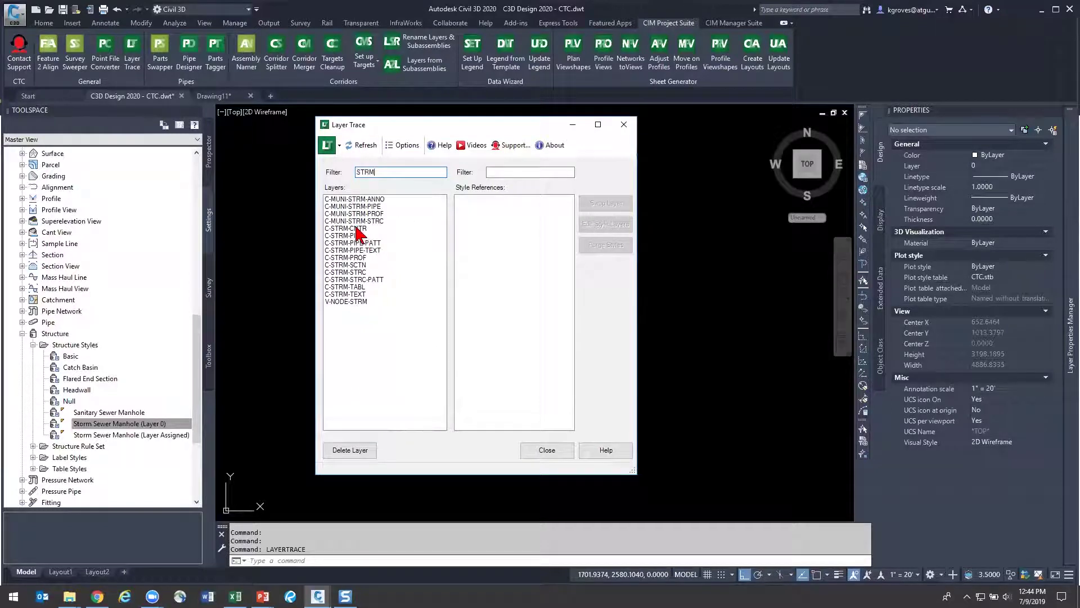
Swap C-STRM-CNTR for C-MUNI-STRM-PIPE in the Pipe Walls pipe style and delete the C-STRM-CNTR layer
{"action": "left_click", "coordinate": [356, 228]}
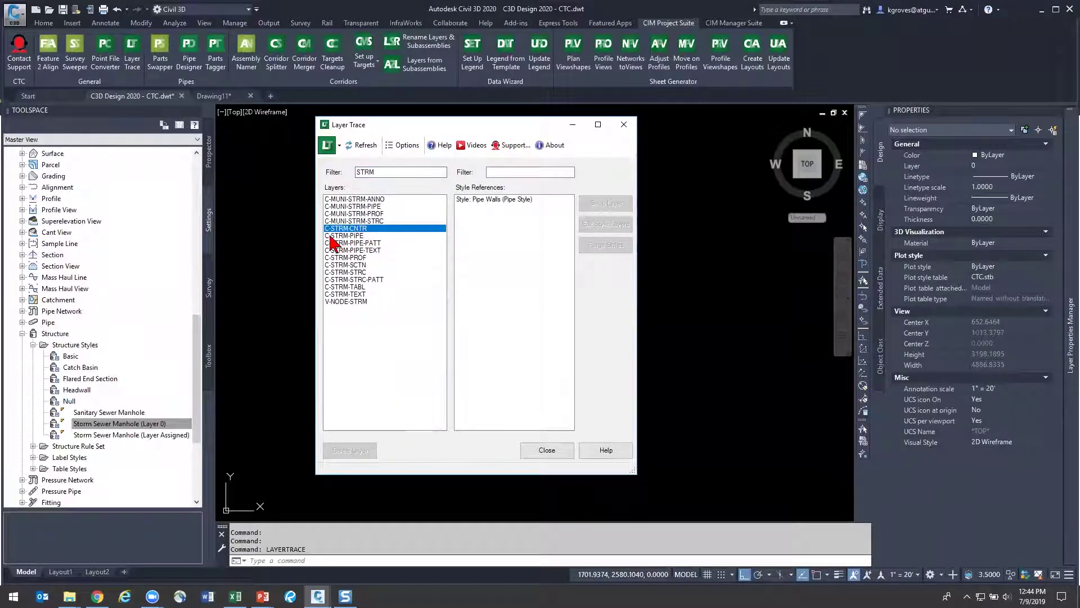
{"action": "left_click", "coordinate": [488, 200]}
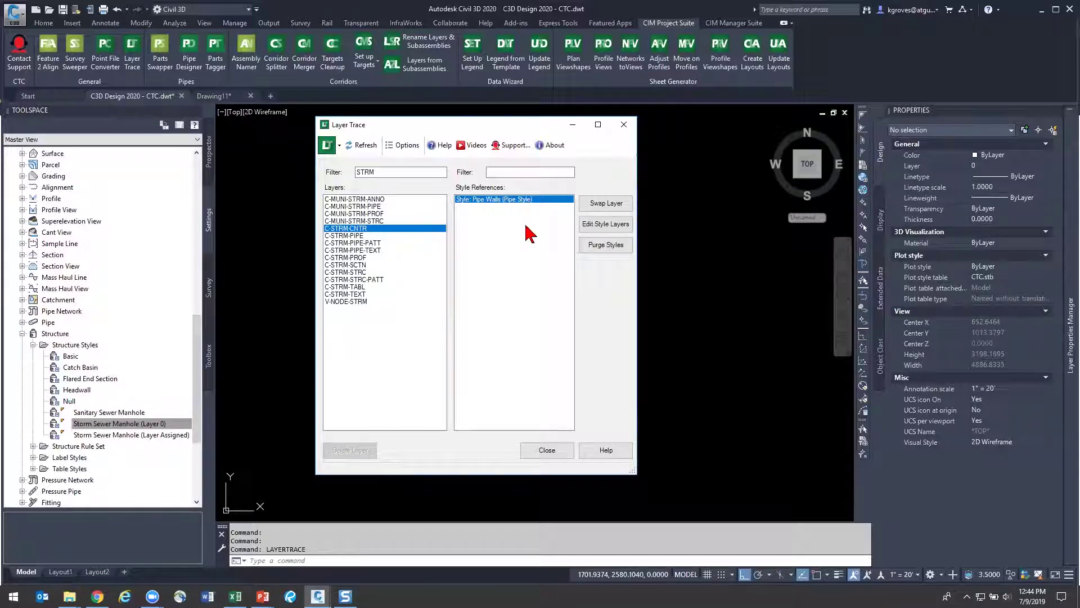
{"action": "left_click", "coordinate": [606, 204]}
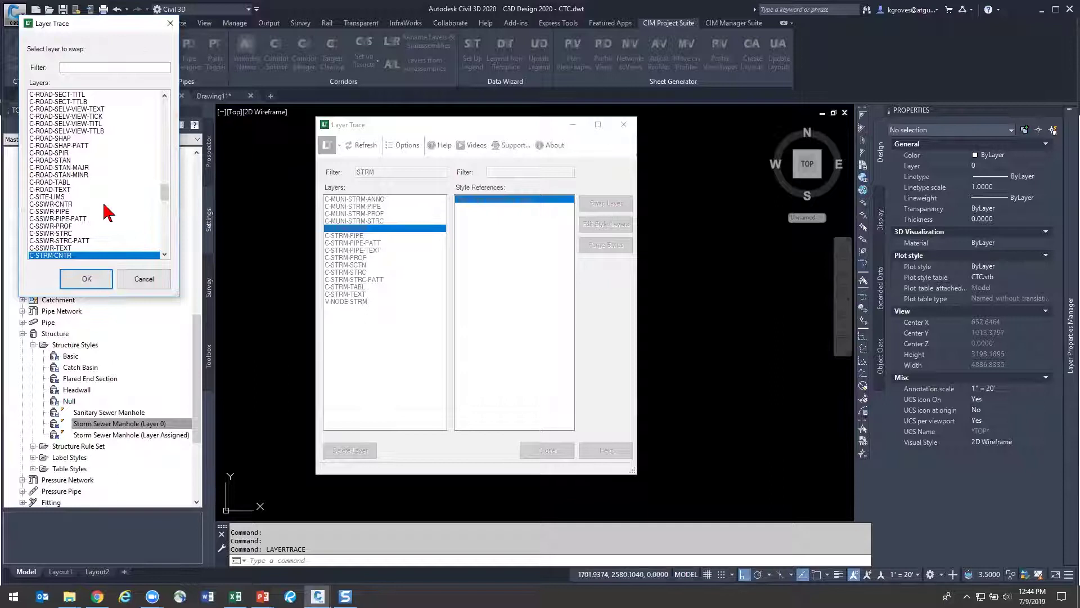
{"action": "left_click_drag", "start_coordinate": [162, 202], "coordinate": [165, 205]}
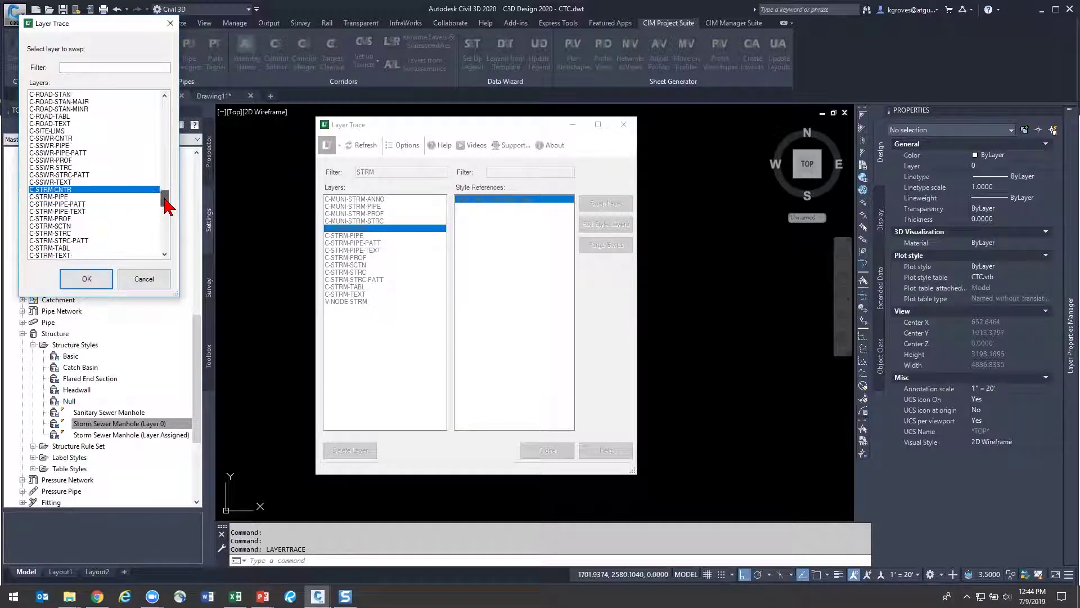
{"action": "left_click", "coordinate": [86, 67]}
{"action": "type", "text": "MUNI"}
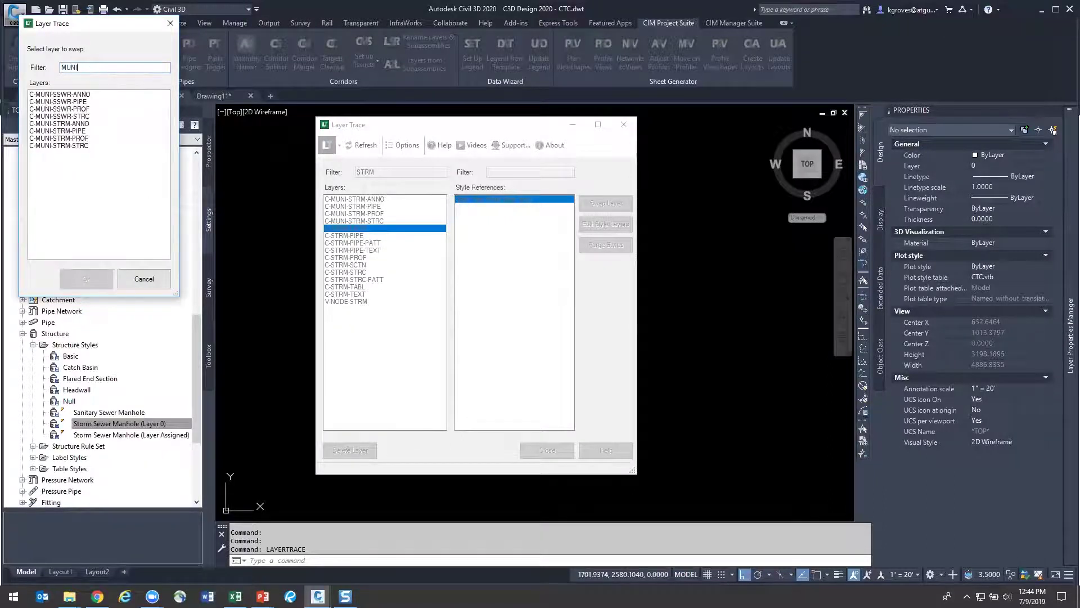
{"action": "left_click", "coordinate": [68, 131]}
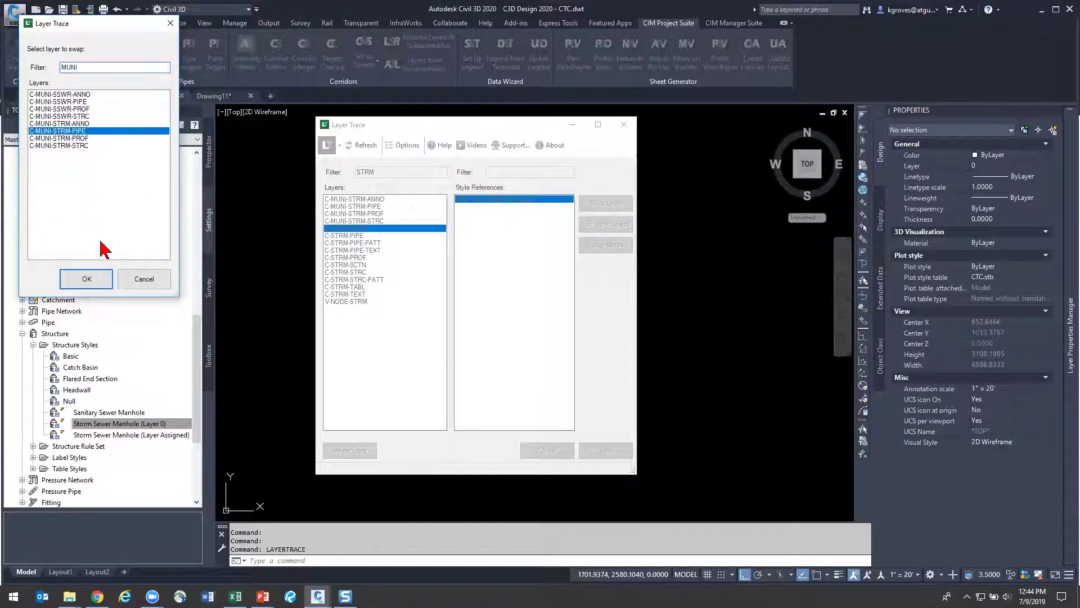
{"action": "left_click", "coordinate": [90, 279]}
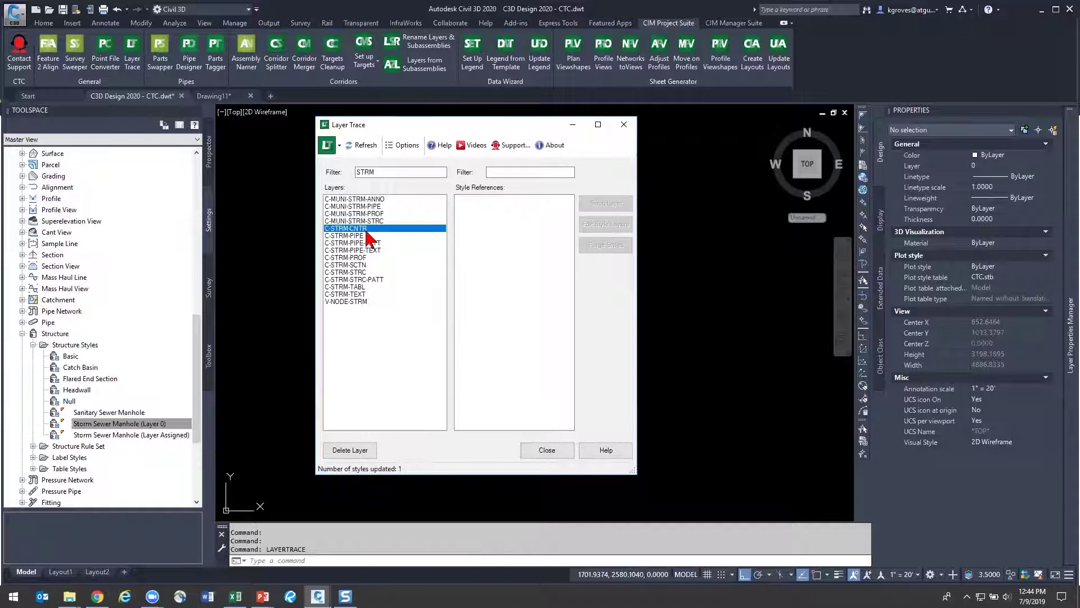
{"action": "left_click", "coordinate": [354, 453]}
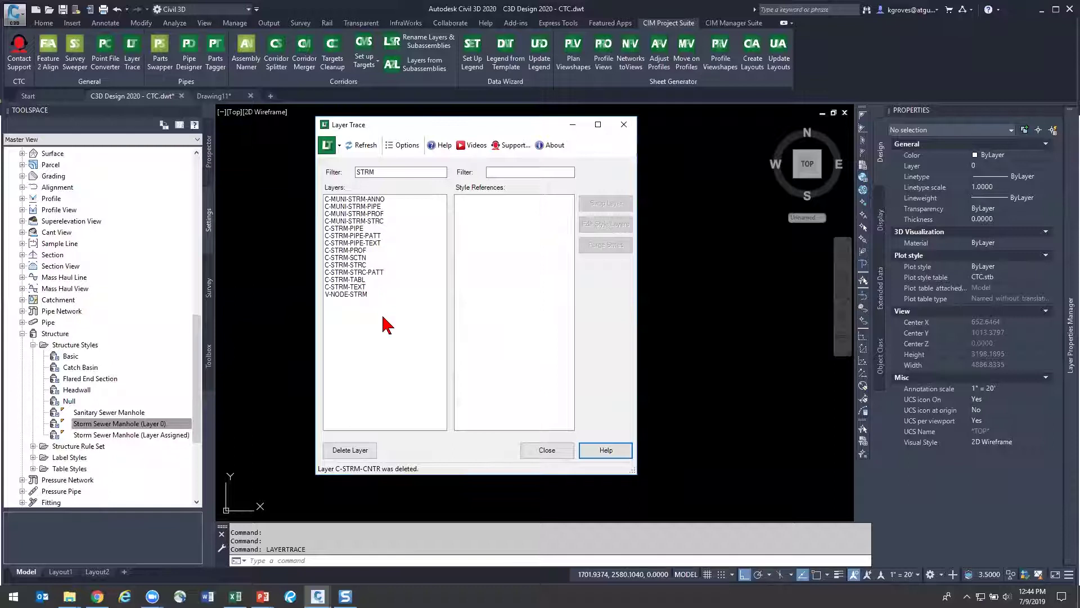
Swap C-STRM-PROF for C-MUNI-STRM-PROF in all the structure and pipe styles that reference it
{"action": "left_click", "coordinate": [342, 251]}
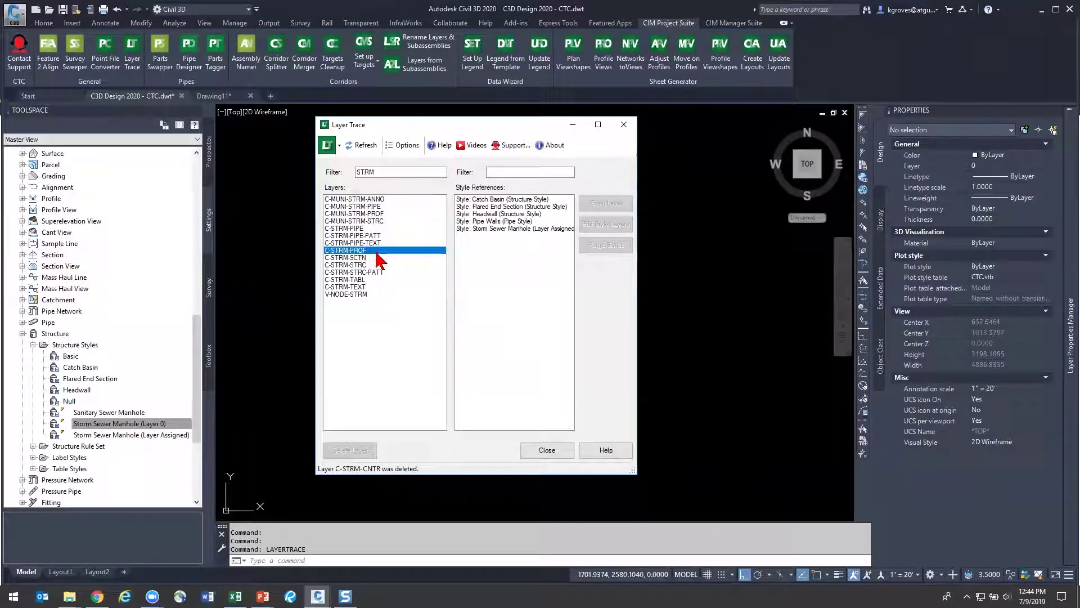
{"action": "left_click", "coordinate": [500, 200]}
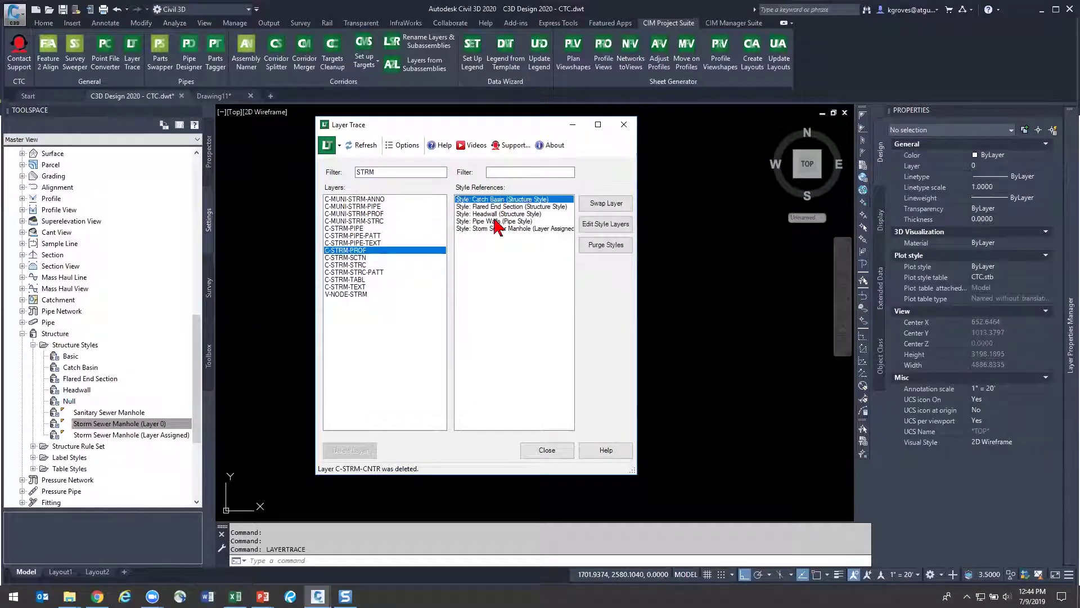
{"action": "left_click", "coordinate": [490, 229], "text": "shift"}
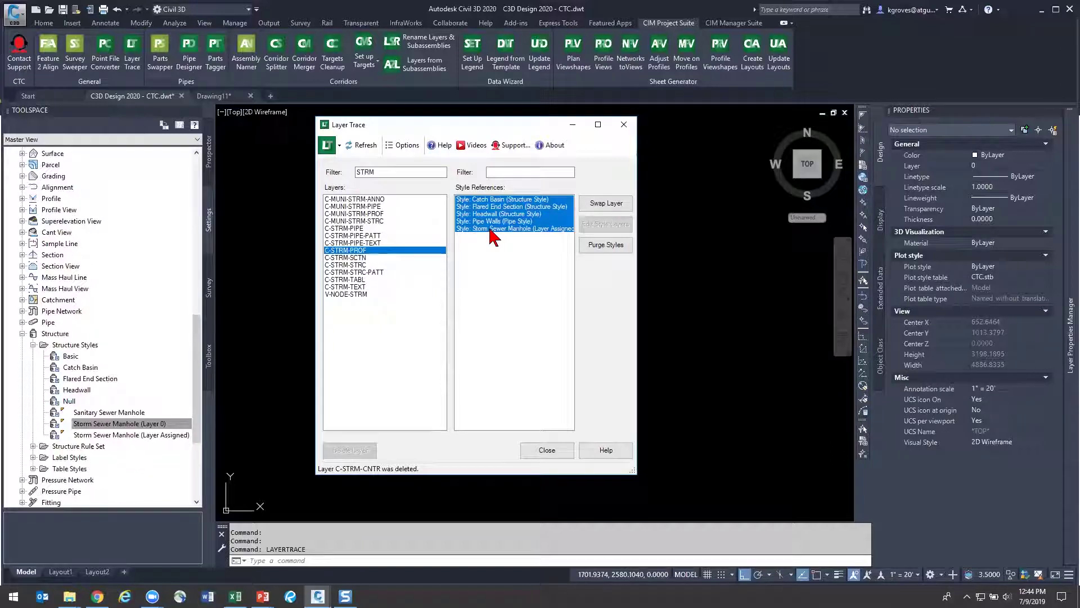
{"action": "left_click", "coordinate": [607, 203]}
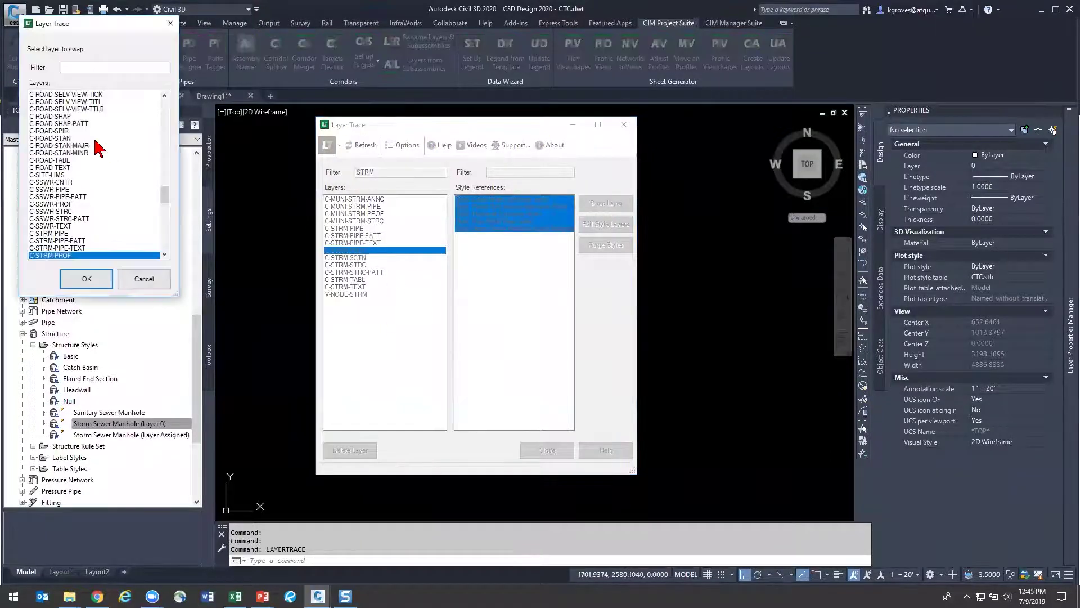
{"action": "left_click", "coordinate": [76, 68]}
{"action": "type", "text": "MUNI"}
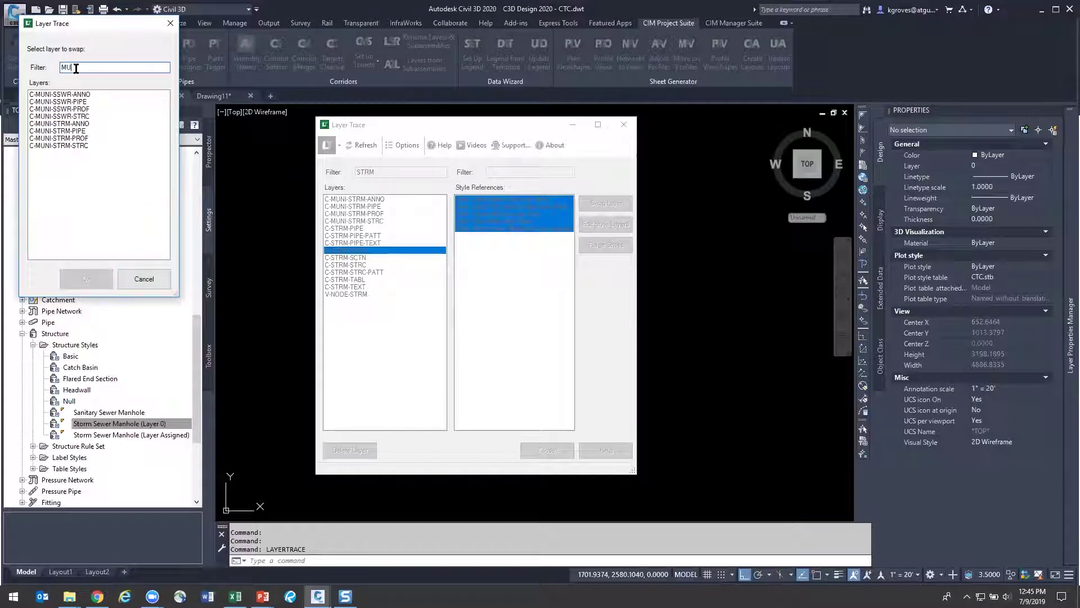
{"action": "left_click", "coordinate": [84, 138]}
{"action": "left_click", "coordinate": [90, 278]}
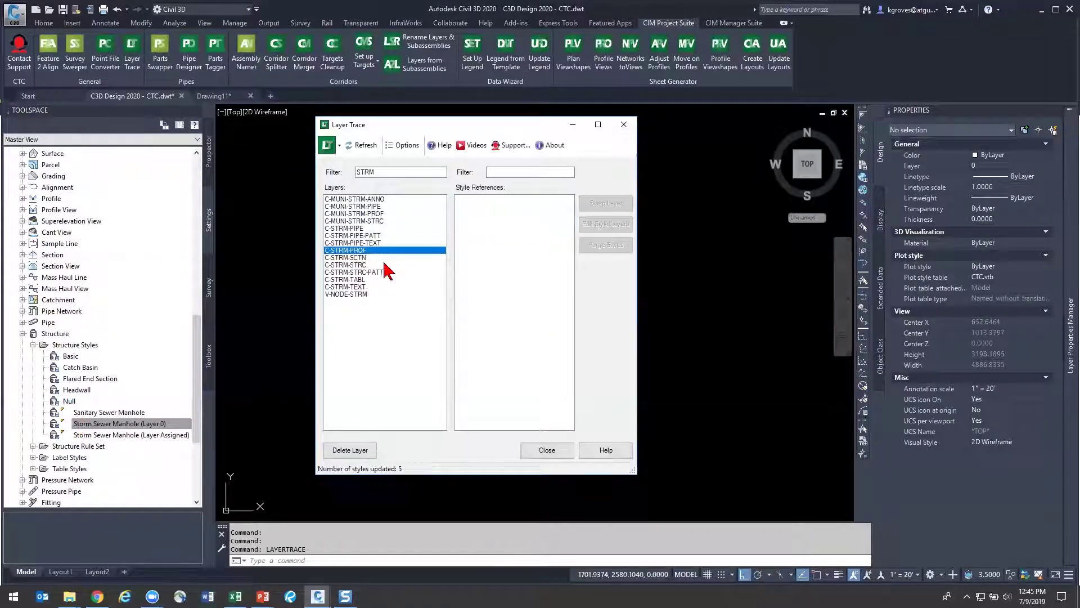
Close Layer Trace, start Template Tracker, enlarge its window, and examine which object types it can track before closing it
{"action": "left_click", "coordinate": [624, 124]}
{"action": "left_click", "coordinate": [717, 25]}
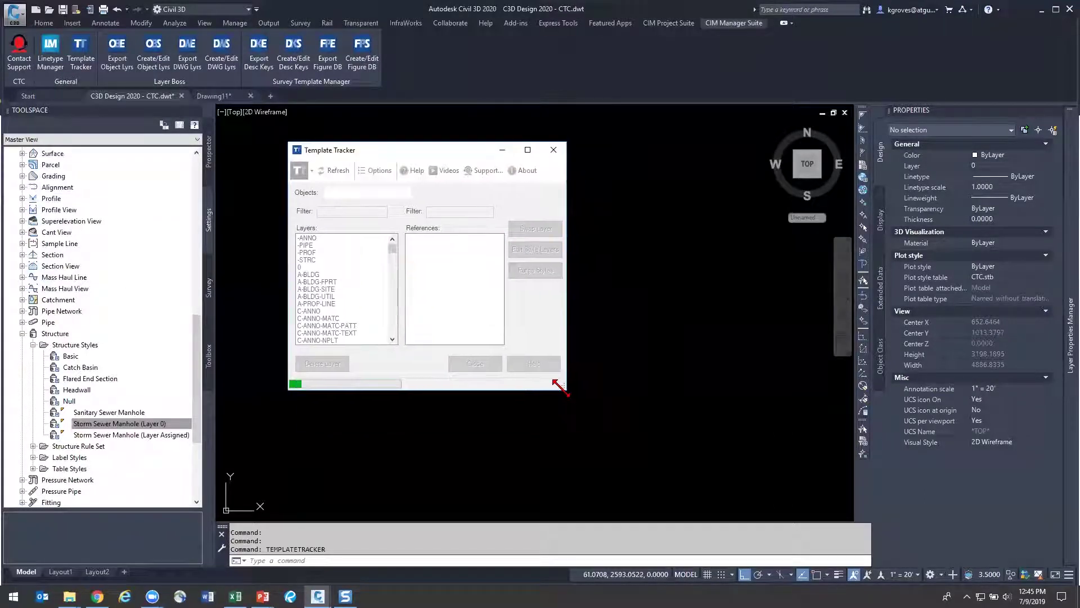
{"action": "left_click_drag", "start_coordinate": [560, 387], "coordinate": [649, 554]}
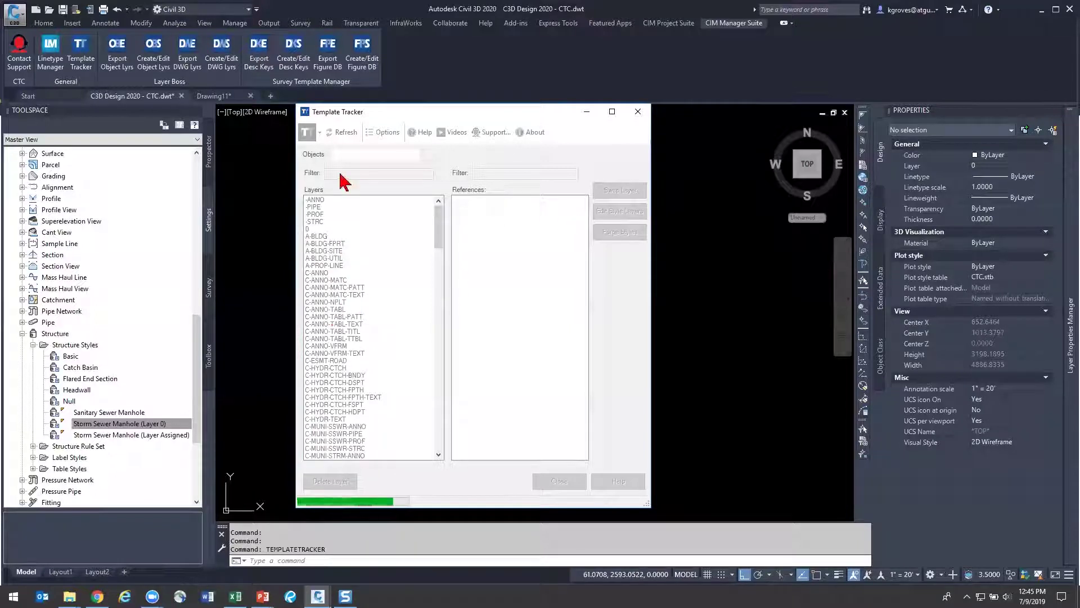
{"action": "left_click", "coordinate": [355, 155]}
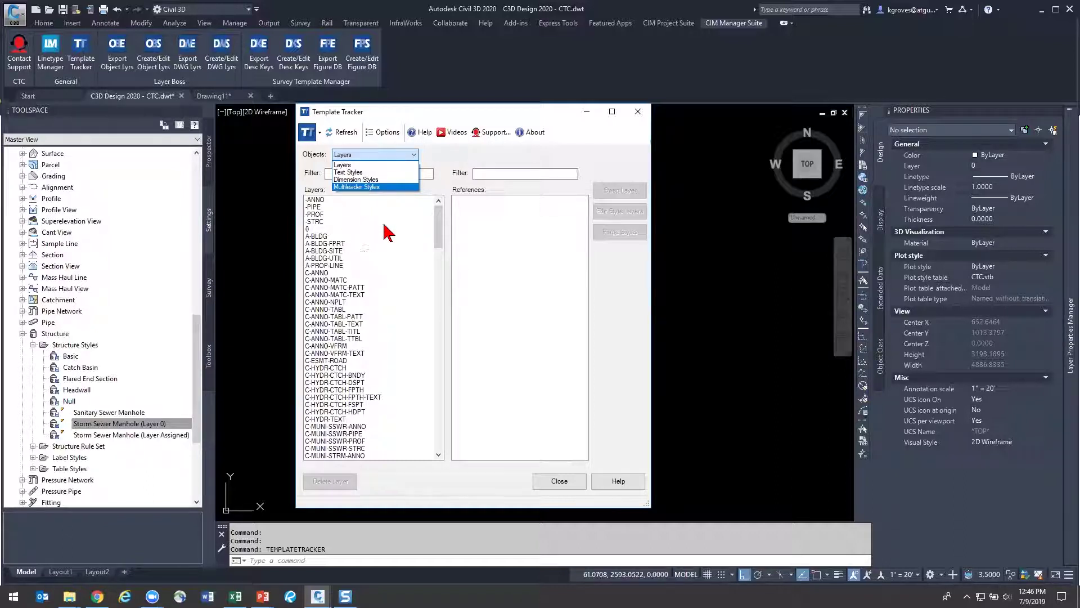
{"action": "left_click", "coordinate": [406, 154]}
{"action": "left_click", "coordinate": [367, 156]}
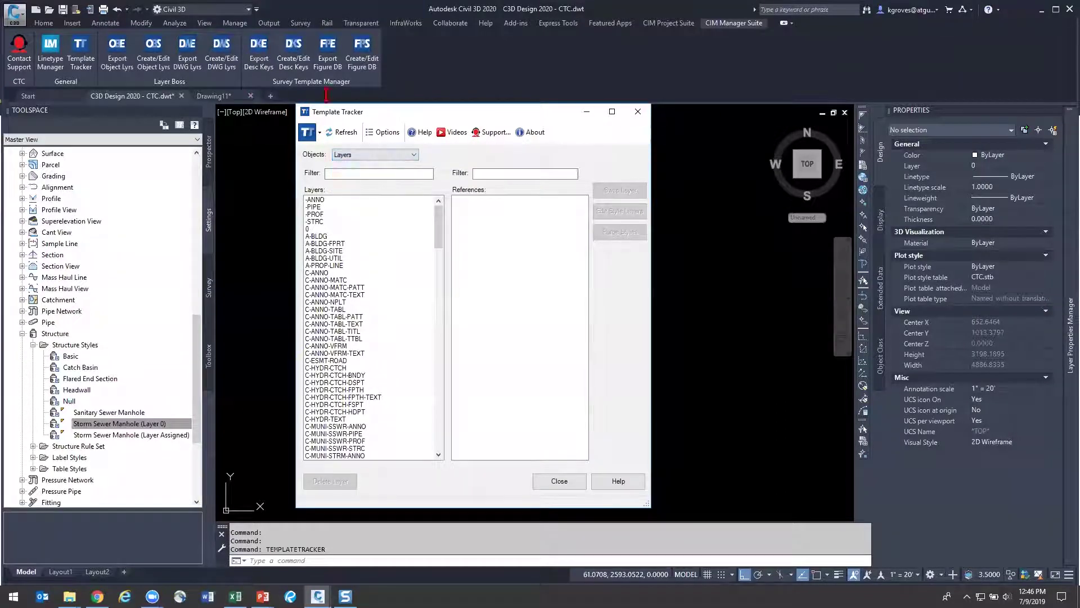
{"action": "left_click", "coordinate": [637, 112]}
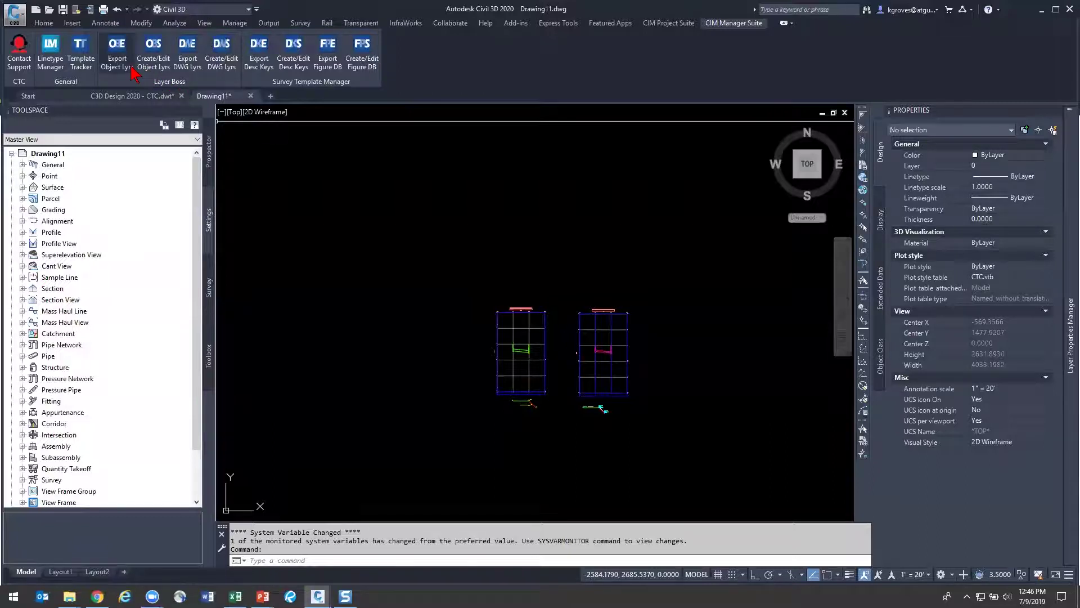
Export Drawing11's object layers to Civil 3D Object Layers.xlsx in C:\Webinar\Drawing Object Layers and open the workbook
{"action": "left_click", "coordinate": [117, 57]}
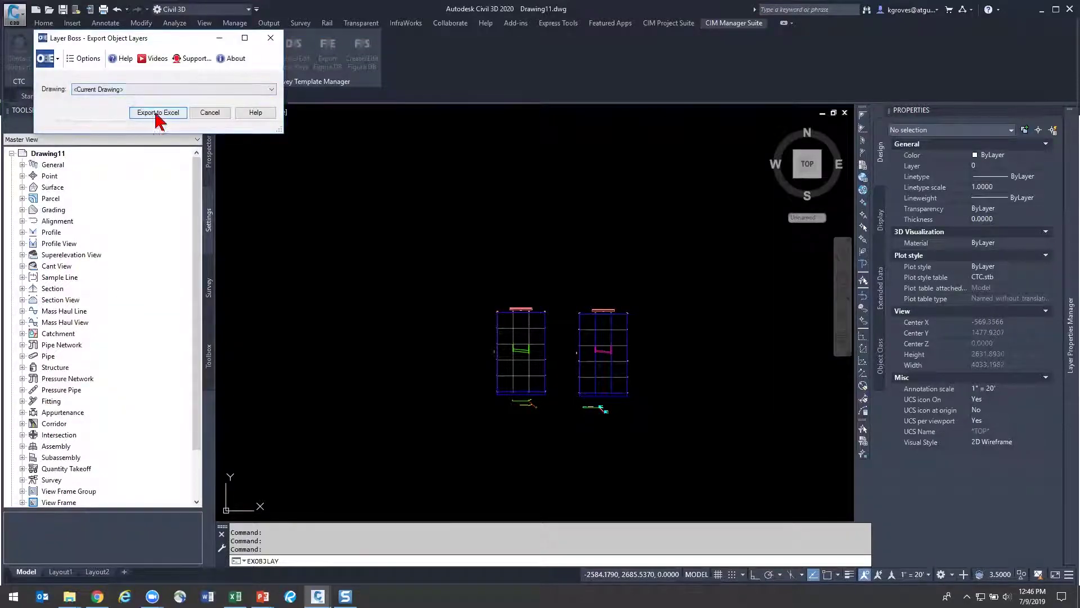
{"action": "left_click", "coordinate": [158, 114]}
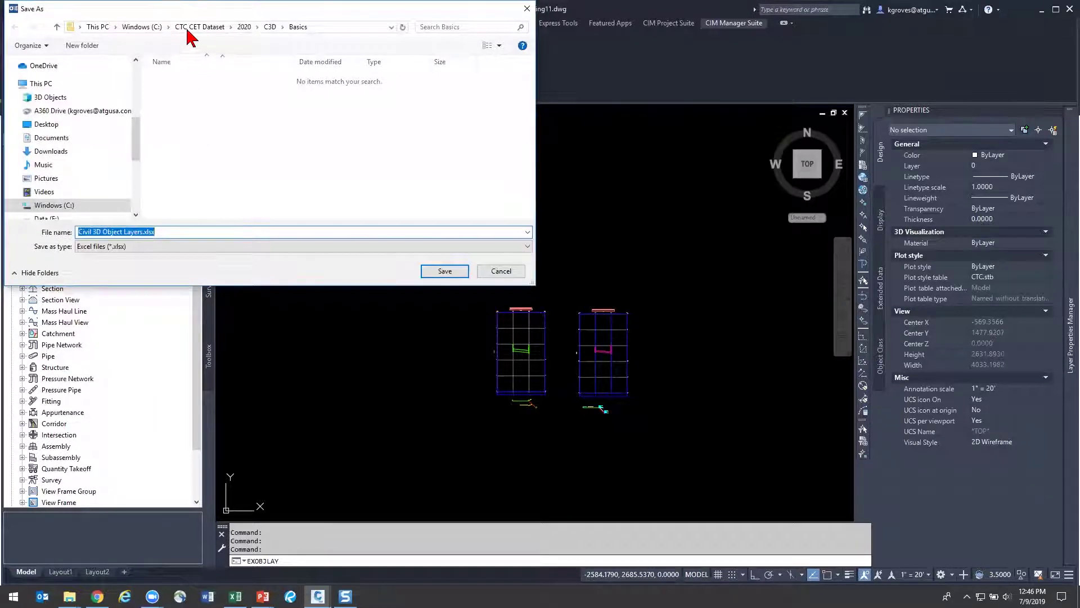
{"action": "left_click", "coordinate": [142, 27]}
{"action": "scroll", "coordinate": [188, 197], "scroll_direction": "down", "scroll_amount": 5}
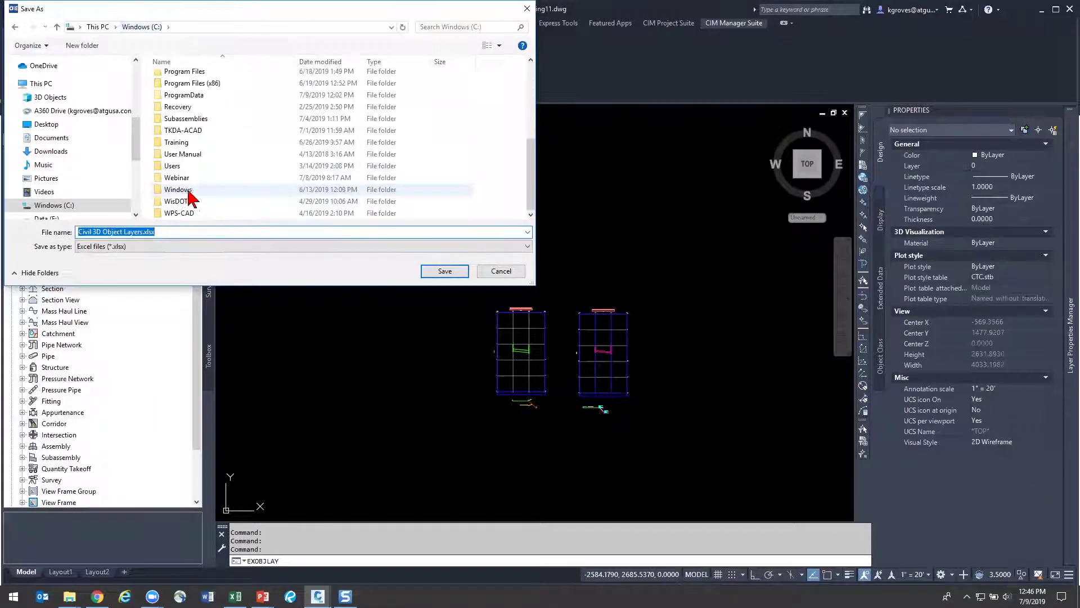
{"action": "double_click", "coordinate": [186, 178]}
{"action": "left_click", "coordinate": [205, 105]}
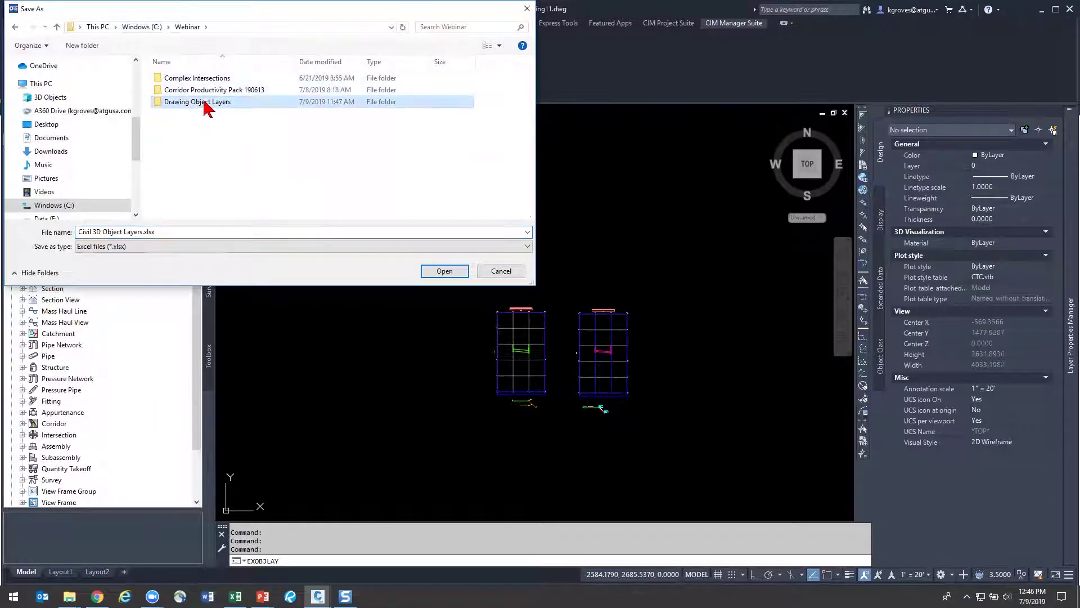
{"action": "double_click", "coordinate": [206, 104]}
{"action": "left_click", "coordinate": [269, 233]}
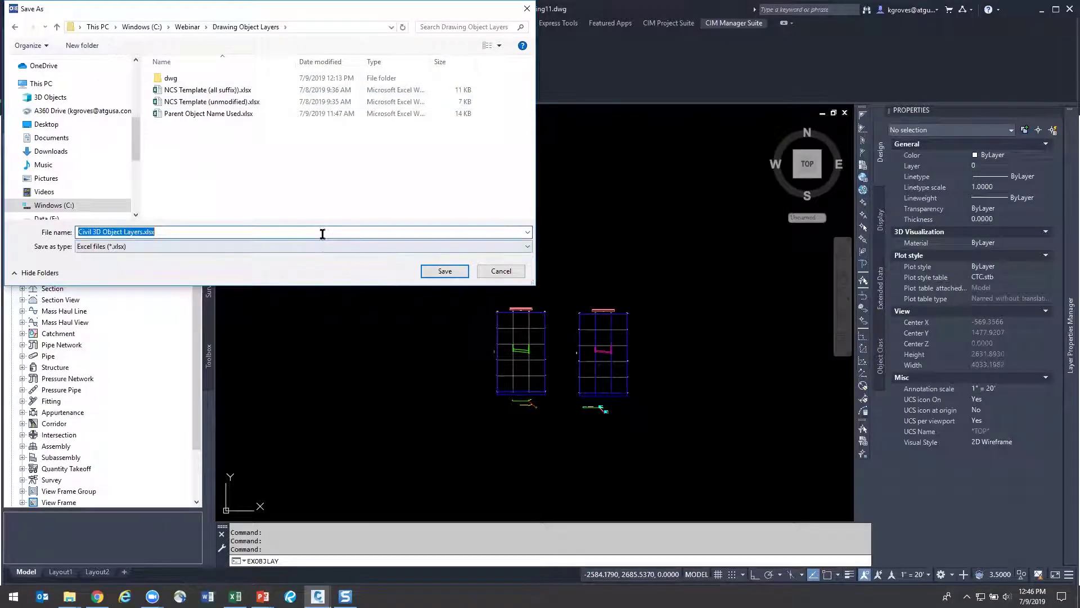
{"action": "left_click", "coordinate": [446, 271]}
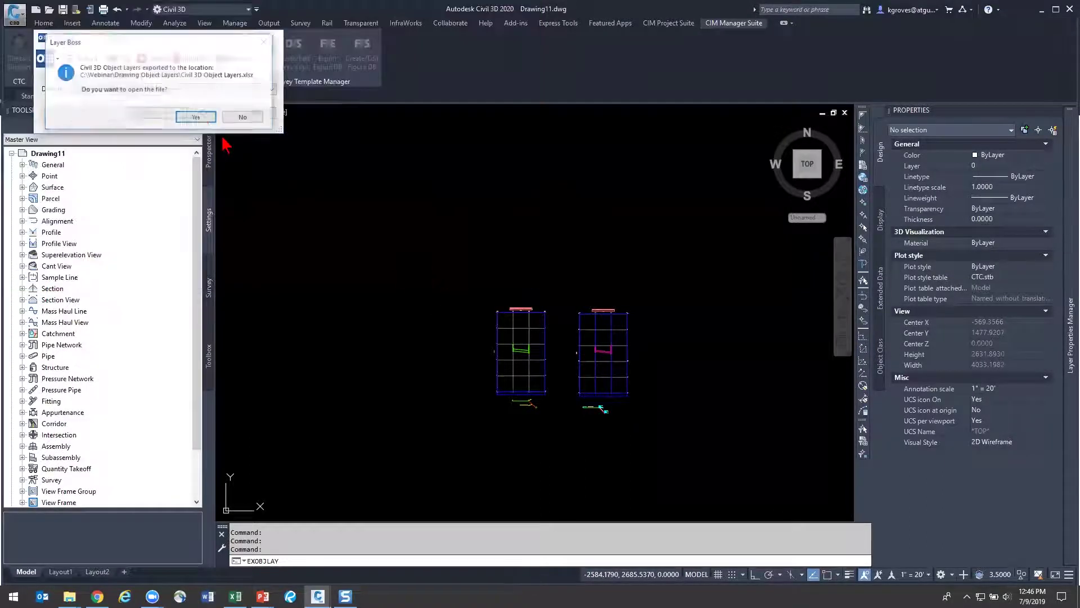
{"action": "left_click", "coordinate": [197, 117]}
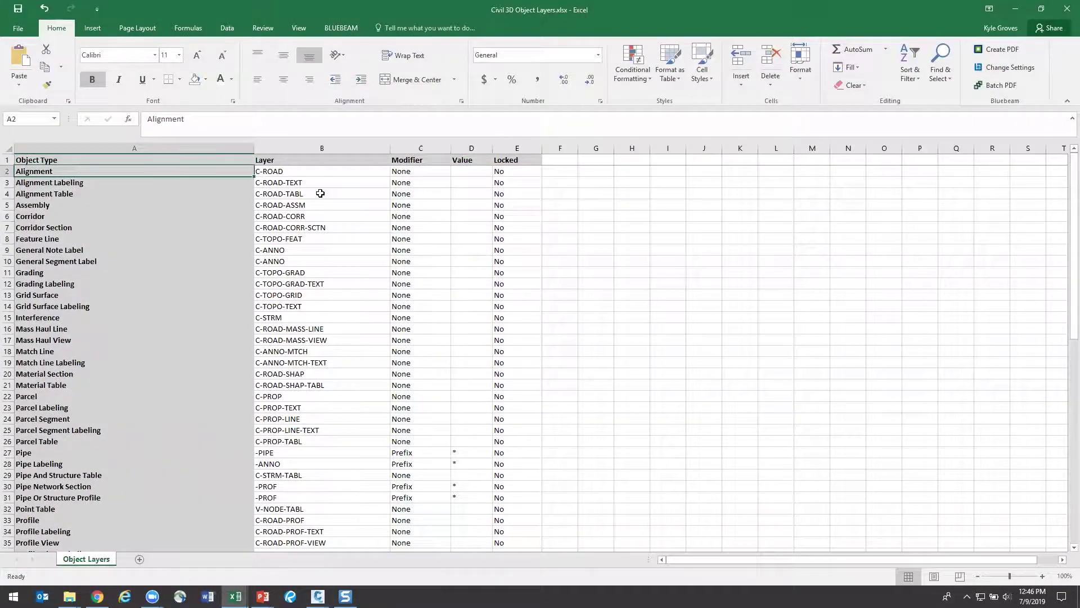
Set the Modifier of the Structure and Structure Labeling rows to Suffix
{"action": "scroll", "coordinate": [320, 193], "scroll_direction": "down", "scroll_amount": 14}
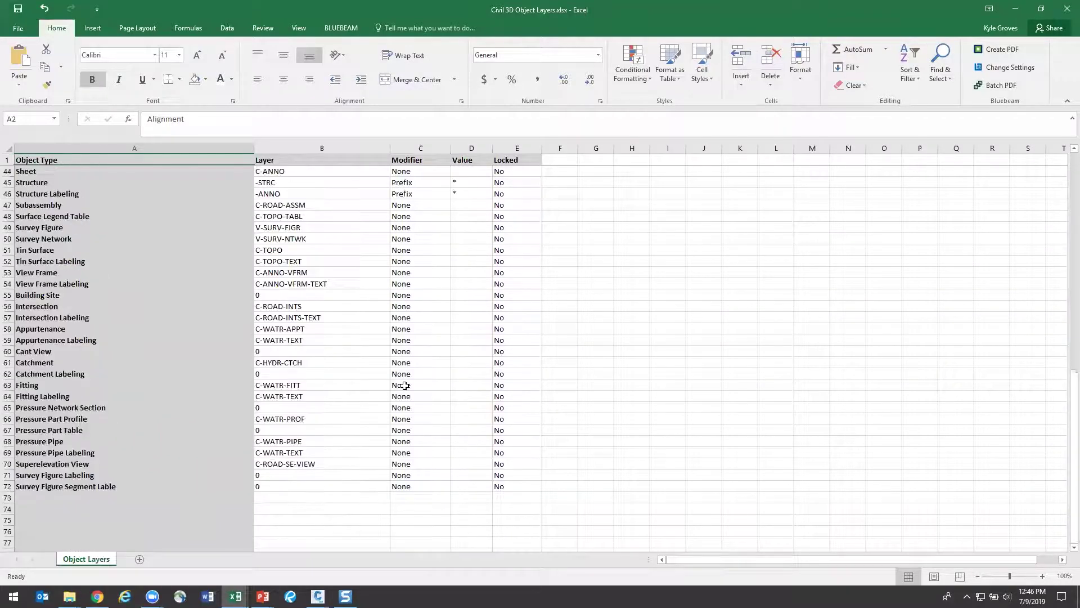
{"action": "scroll", "coordinate": [405, 385], "scroll_direction": "up", "scroll_amount": 7}
{"action": "scroll", "coordinate": [400, 382], "scroll_direction": "down", "scroll_amount": 4}
{"action": "left_click", "coordinate": [412, 284]}
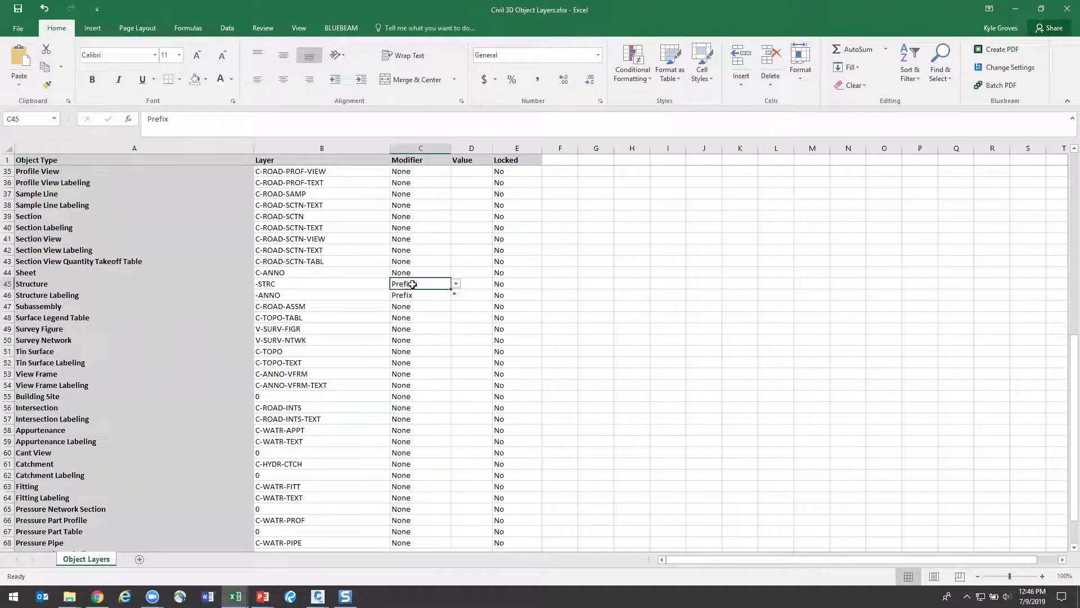
{"action": "left_click", "coordinate": [456, 284]}
{"action": "left_click", "coordinate": [430, 298]}
{"action": "key", "text": "ctrl+c"}
{"action": "left_click", "coordinate": [426, 295]}
{"action": "key", "text": "ctrl+v"}
Set the Modifier to Suffix for Pipe, Pipe Labeling, Pipe Network Section, and Pipe Or Structure Profile
{"action": "scroll", "coordinate": [367, 333], "scroll_direction": "up", "scroll_amount": 8}
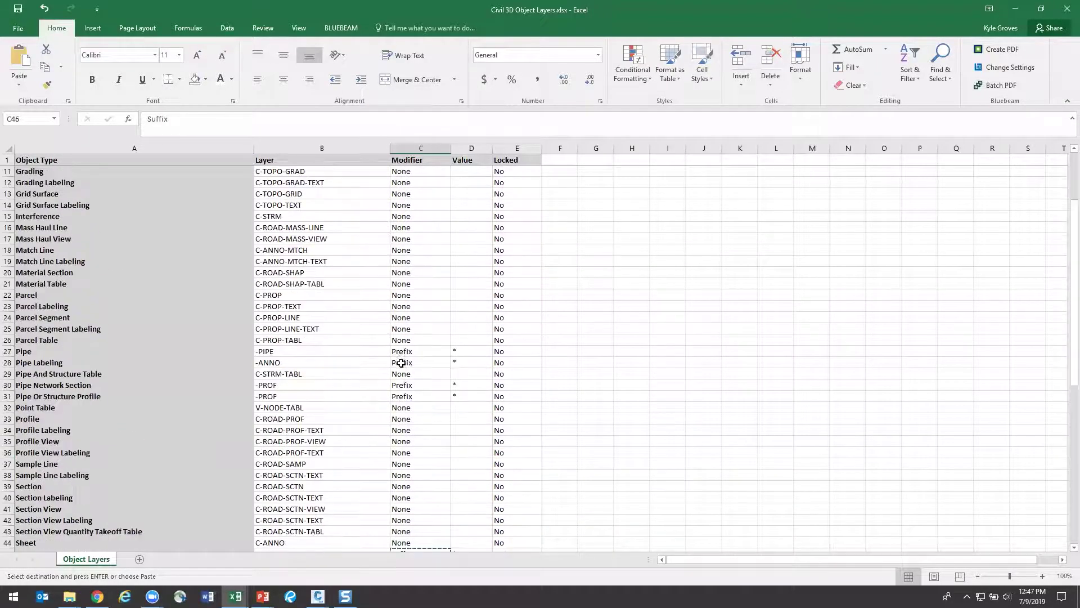
{"action": "left_click_drag", "start_coordinate": [410, 350], "coordinate": [403, 397]}
{"action": "key", "text": "ctrl+v"}
{"action": "key", "text": "ctrl+v"}
Set the Value of the Pipe and Pipe Labeling rows to -*
{"action": "left_click", "coordinate": [473, 360]}
{"action": "left_click", "coordinate": [468, 351]}
{"action": "left_click", "coordinate": [327, 122]}
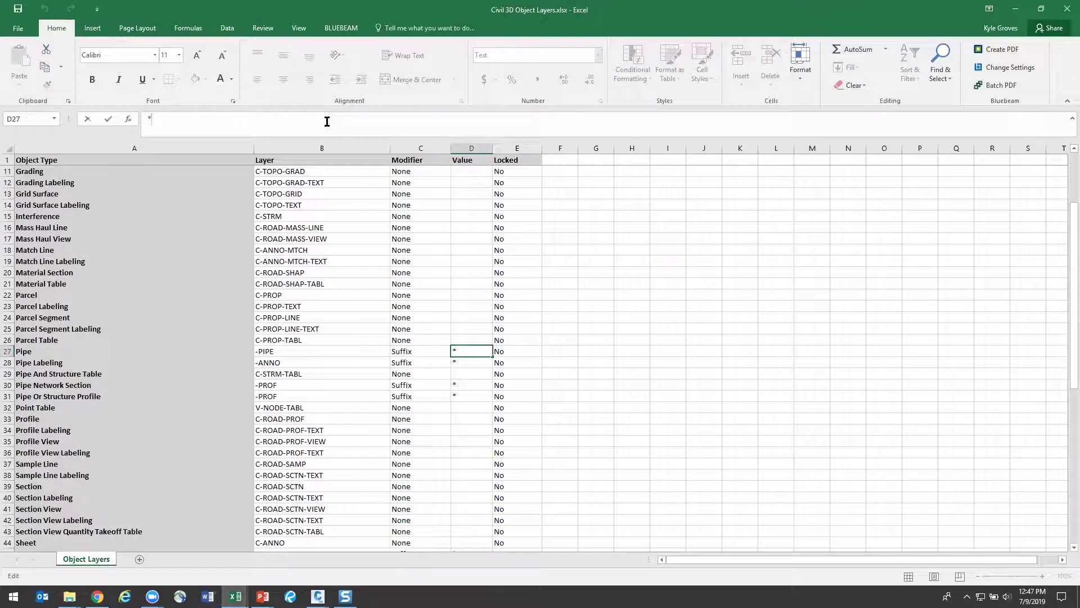
{"action": "type", "text": "-"}
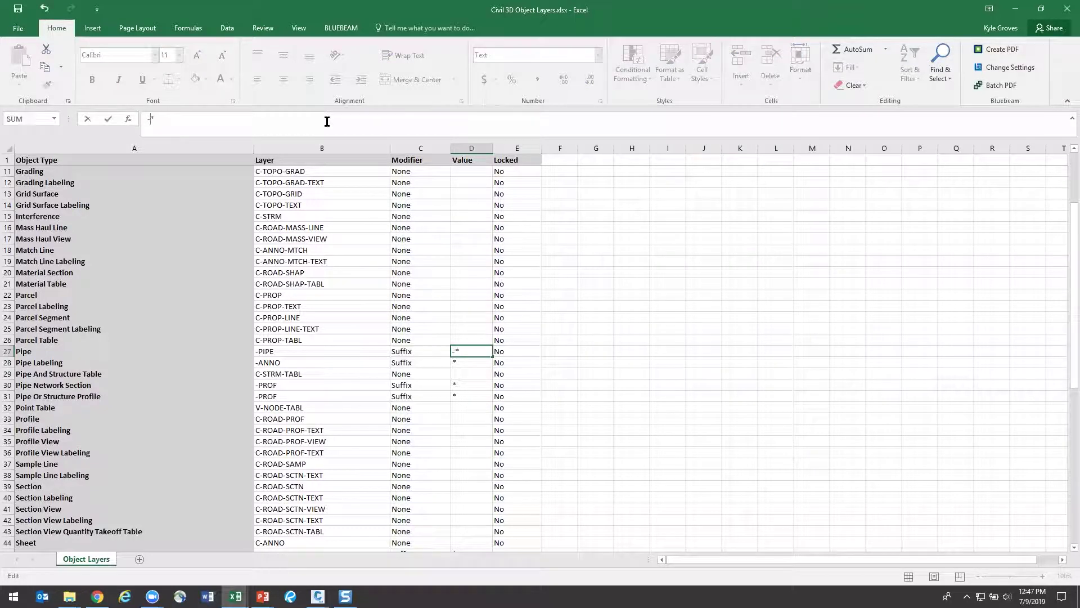
{"action": "key", "text": "Return"}
{"action": "key", "text": "Up"}
{"action": "key", "text": "ctrl+c"}
{"action": "key", "text": "Down"}
{"action": "key", "text": "ctrl+v"}
Copy the -* value to Pipe Network Section, Pipe Or Structure Profile, Structure, and Structure Labeling, and check the remaining rows
{"action": "scroll", "coordinate": [447, 276], "scroll_direction": "down", "scroll_amount": 3}
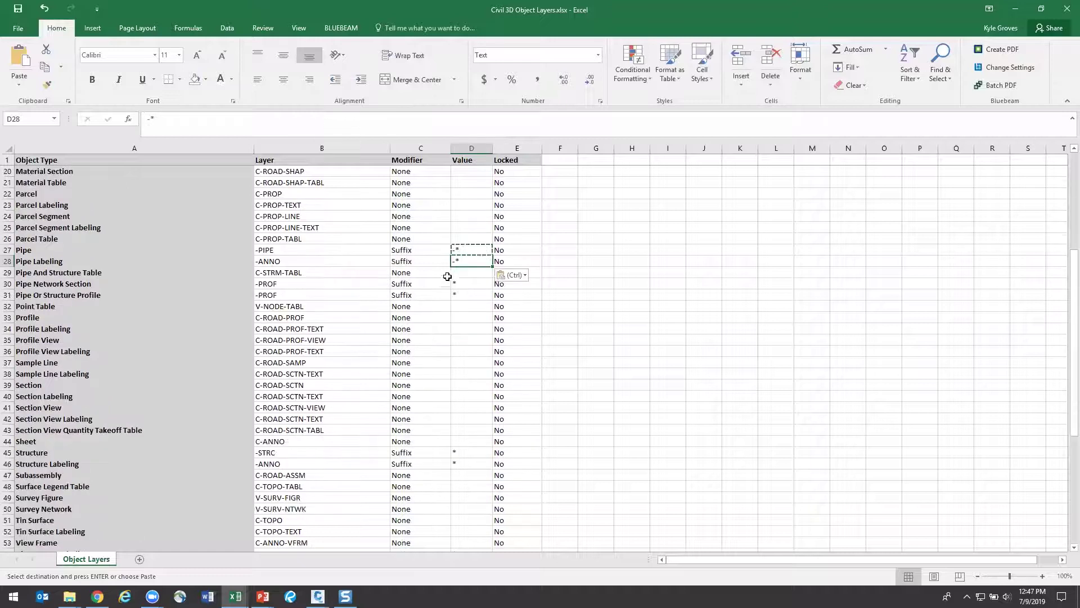
{"action": "left_click_drag", "start_coordinate": [460, 286], "coordinate": [460, 295]}
{"action": "key", "text": "ctrl+v"}
{"action": "left_click_drag", "start_coordinate": [458, 453], "coordinate": [458, 463]}
{"action": "key", "text": "ctrl+v"}
{"action": "scroll", "coordinate": [454, 442], "scroll_direction": "down", "scroll_amount": 9}
{"action": "scroll", "coordinate": [452, 443], "scroll_direction": "up", "scroll_amount": 4}
{"action": "scroll", "coordinate": [451, 443], "scroll_direction": "down", "scroll_amount": 4}
{"action": "scroll", "coordinate": [450, 443], "scroll_direction": "up", "scroll_amount": 15}
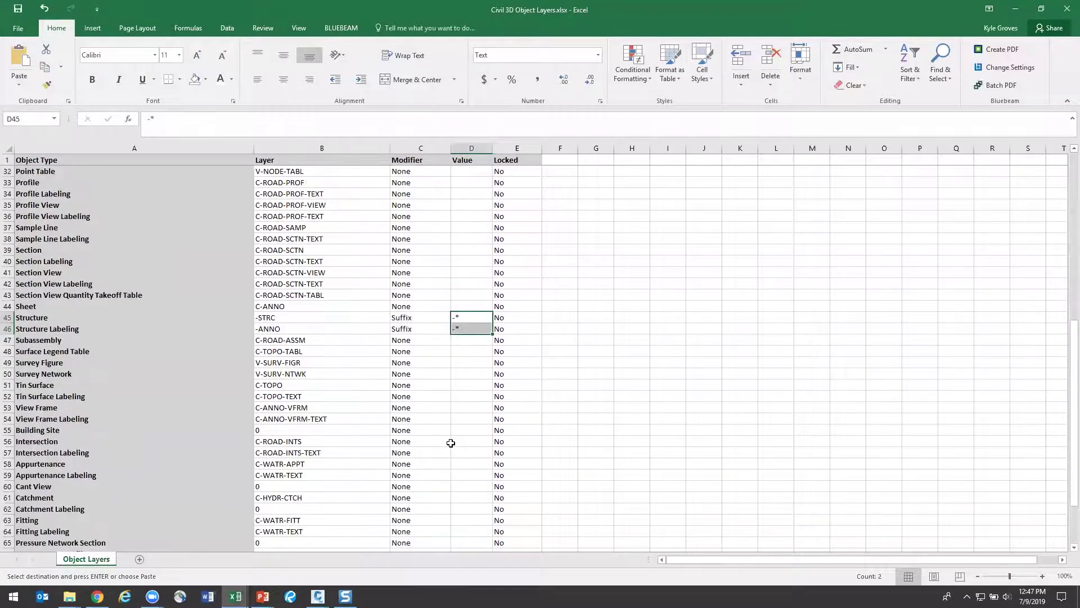
{"action": "key", "text": "Escape"}
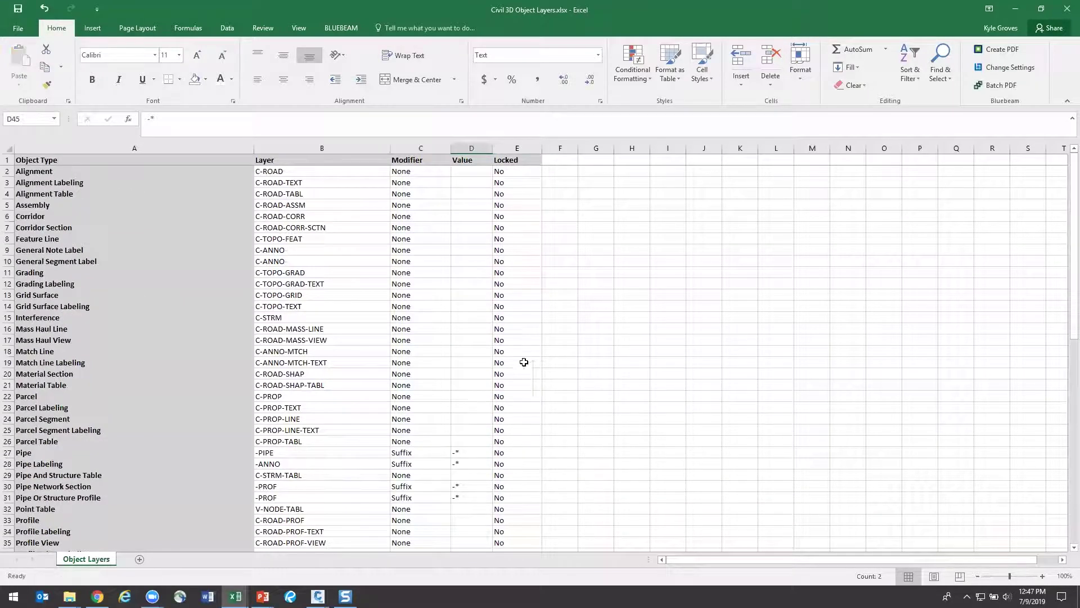
Save the edited workbook as Civil 3D Object Layers (IN).xlsx in the Drawing Object Layers folder
{"action": "left_click", "coordinate": [16, 29]}
{"action": "left_click", "coordinate": [29, 140]}
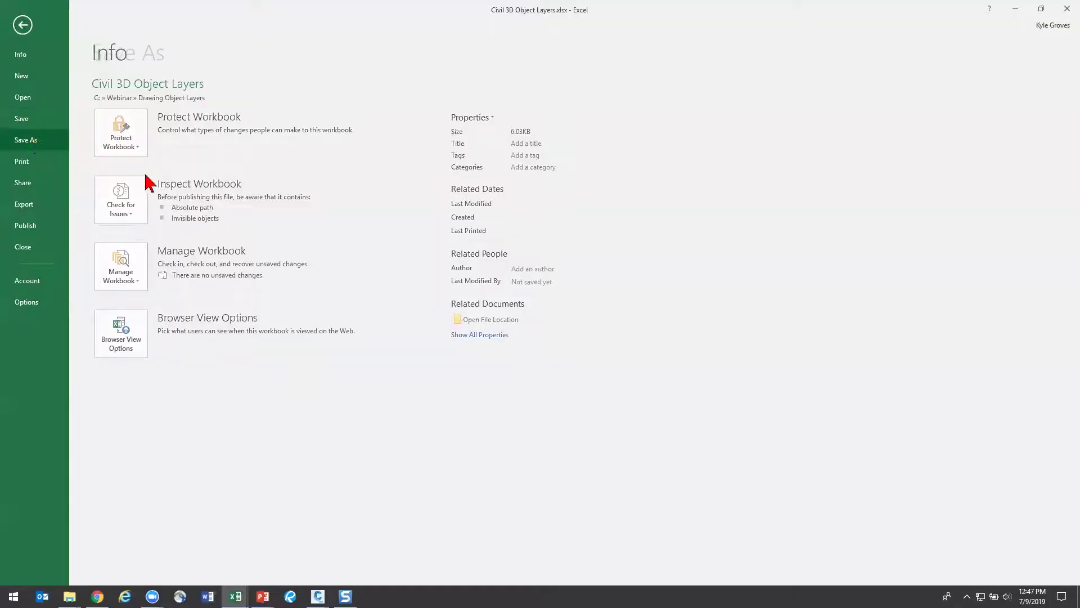
{"action": "left_click", "coordinate": [141, 177]}
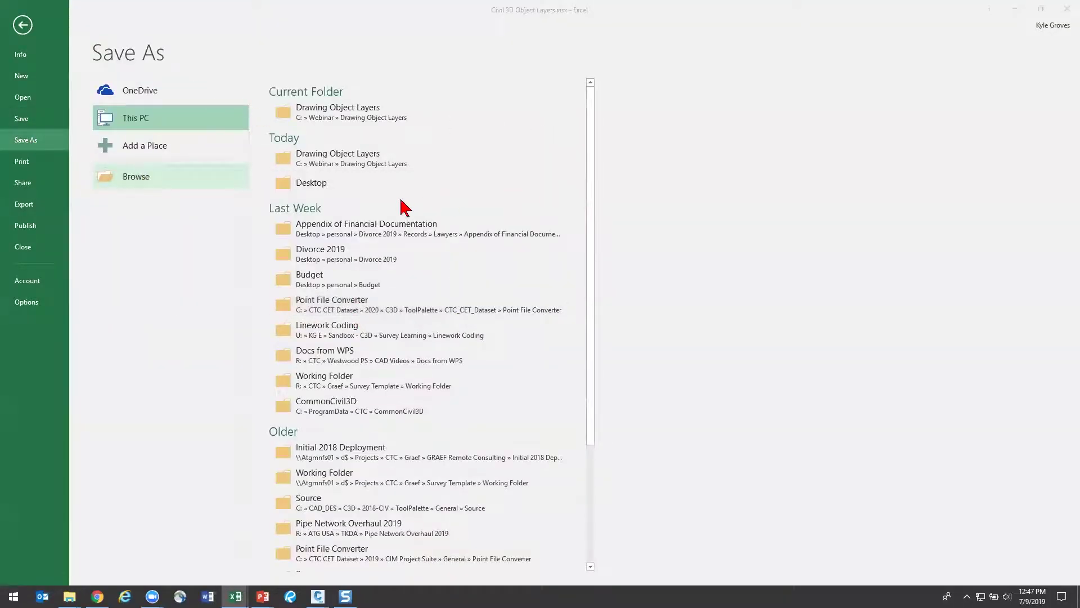
{"action": "left_click", "coordinate": [153, 225]}
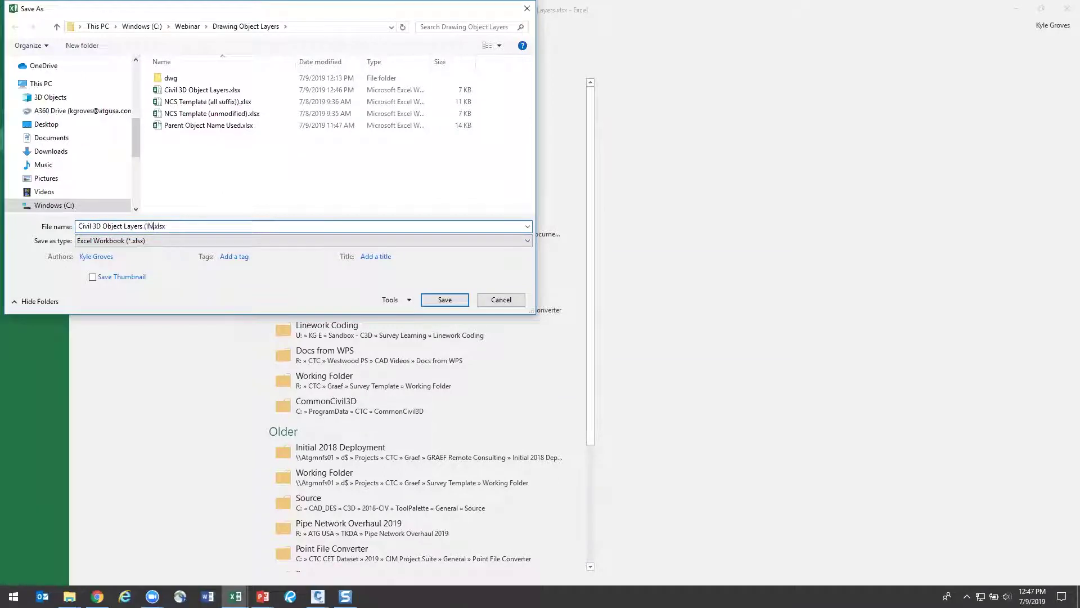
{"action": "key", "text": "Return"}
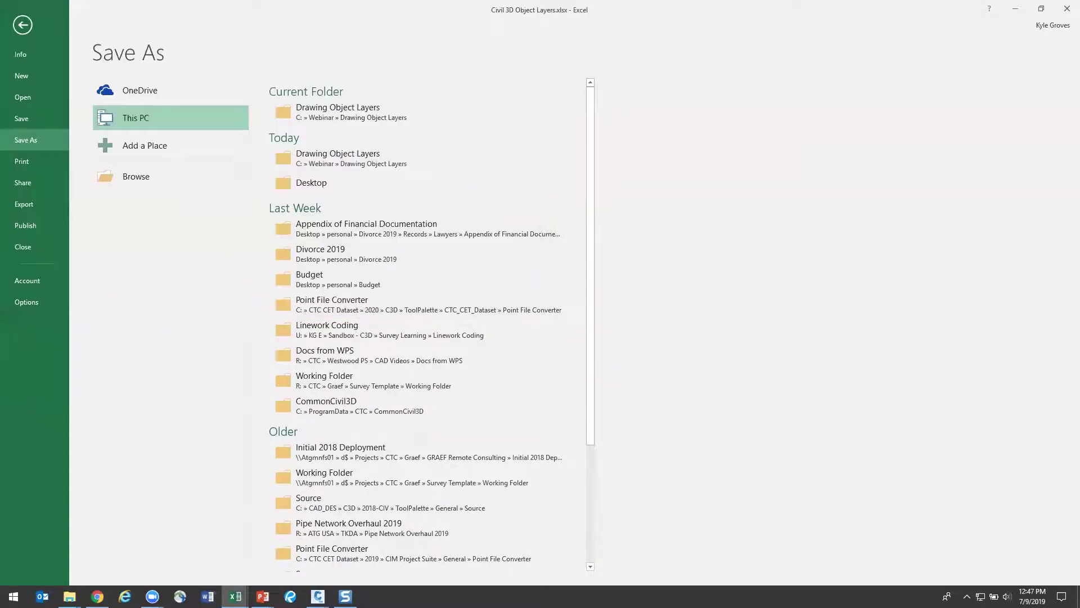
Return to Civil 3D and load Civil 3D Object Layers (IN).xlsx into Set Object Layers for the current drawing with Create New layers enabled
{"action": "left_click", "coordinate": [1015, 10]}
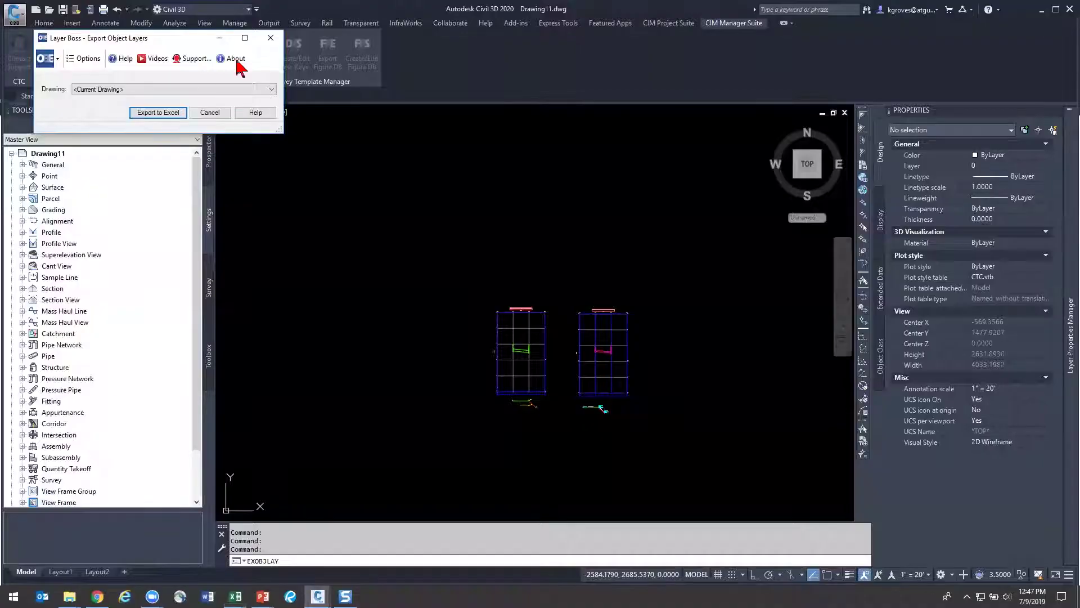
{"action": "left_click", "coordinate": [274, 35]}
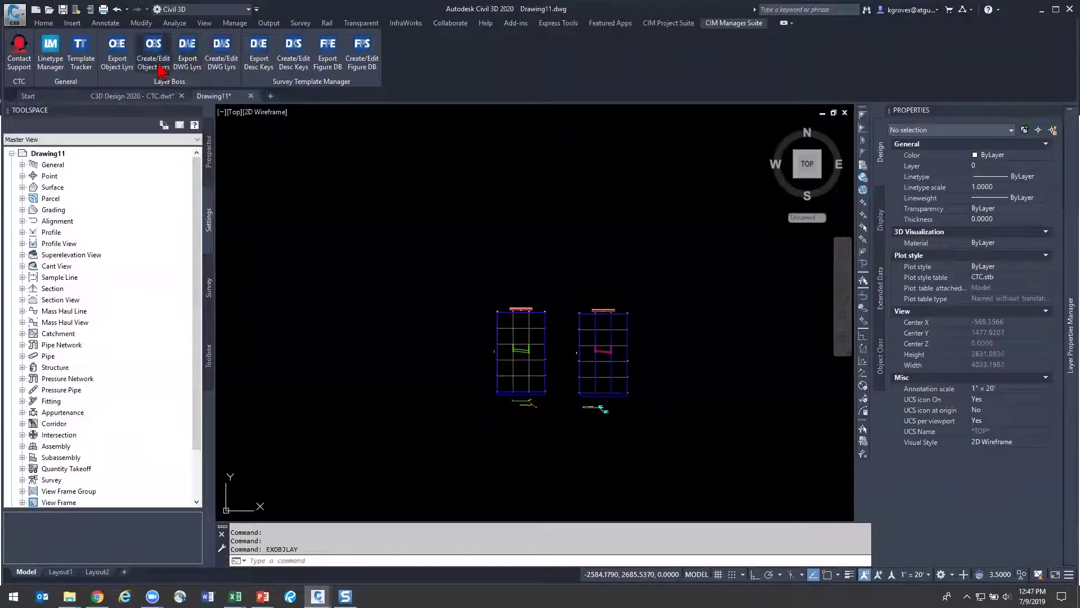
{"action": "left_click", "coordinate": [154, 61]}
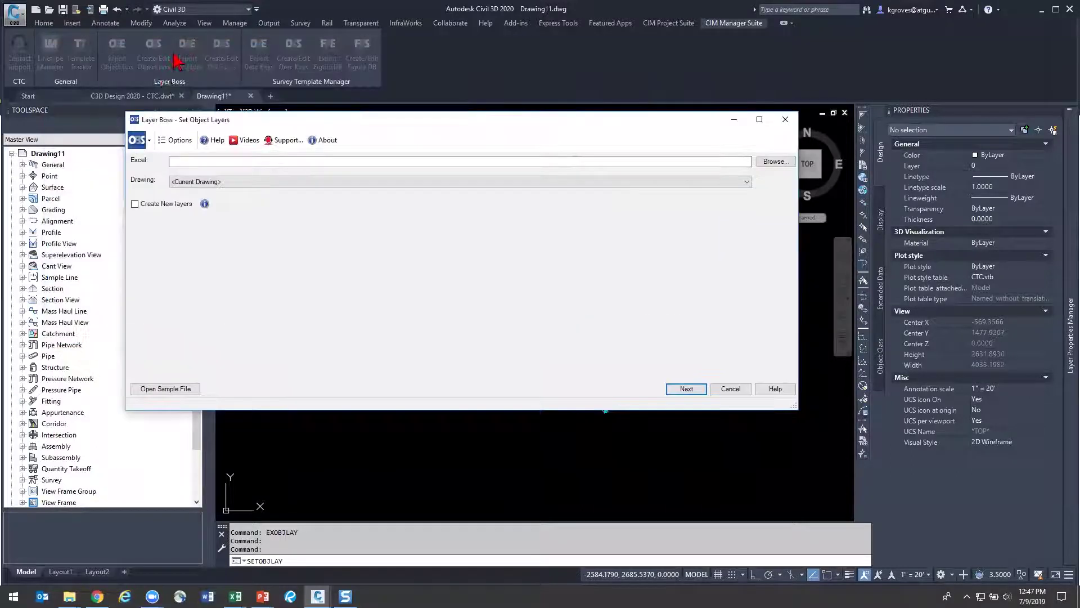
{"action": "left_click", "coordinate": [763, 163]}
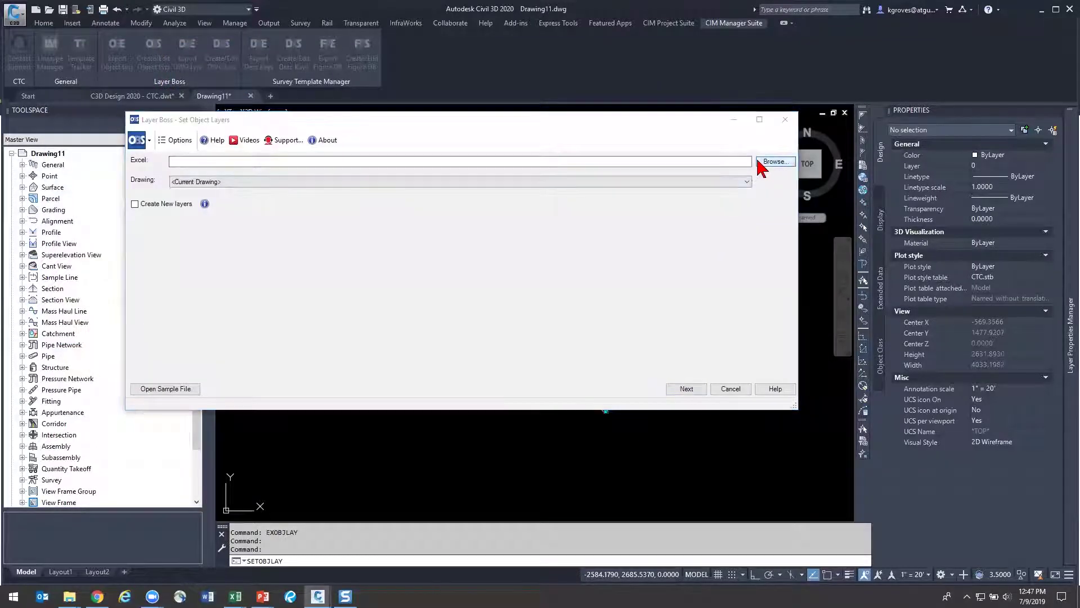
{"action": "double_click", "coordinate": [472, 209]}
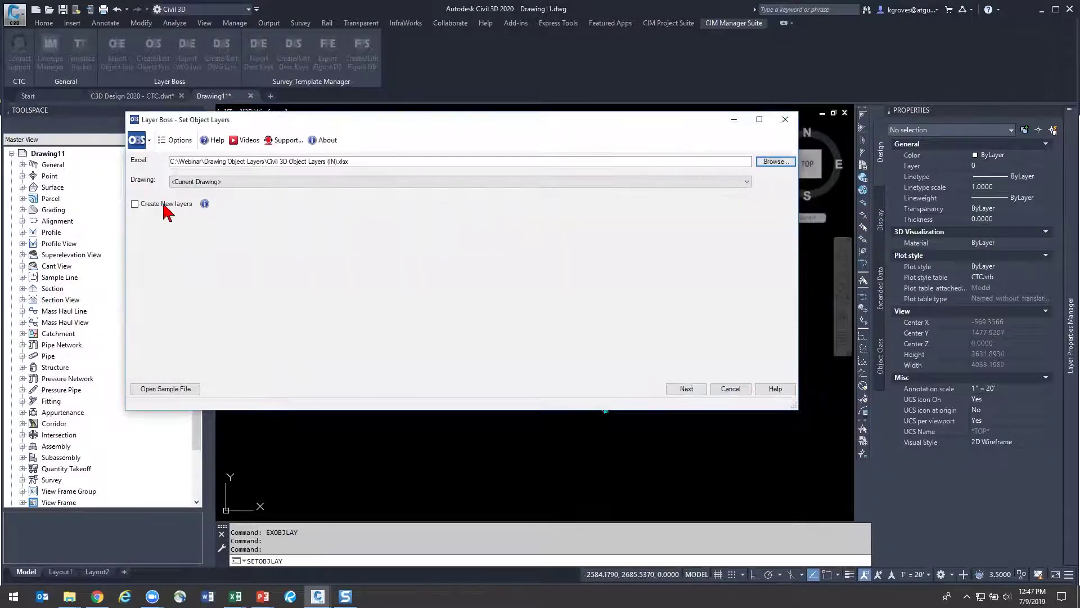
{"action": "left_click", "coordinate": [166, 205]}
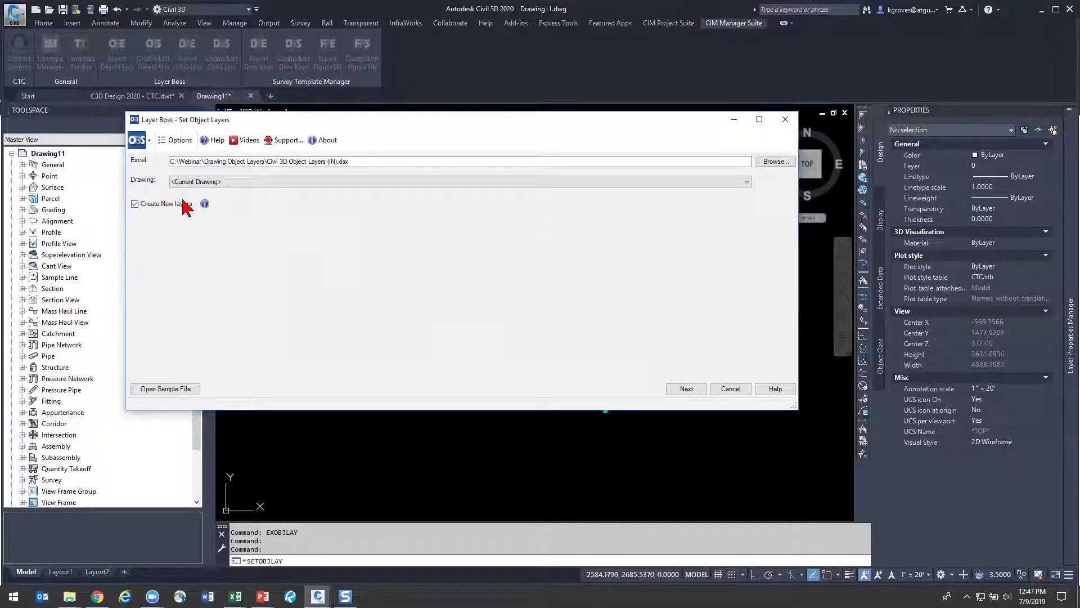
Review the updated object layer rows and apply them to the current drawing
{"action": "left_click", "coordinate": [680, 391]}
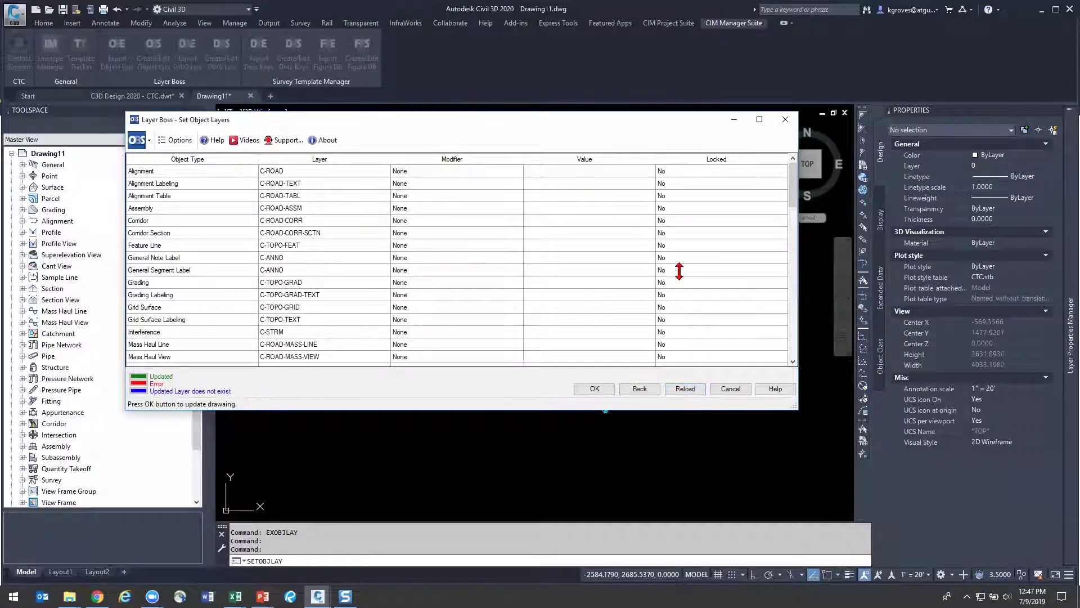
{"action": "left_click_drag", "start_coordinate": [794, 203], "coordinate": [798, 247]}
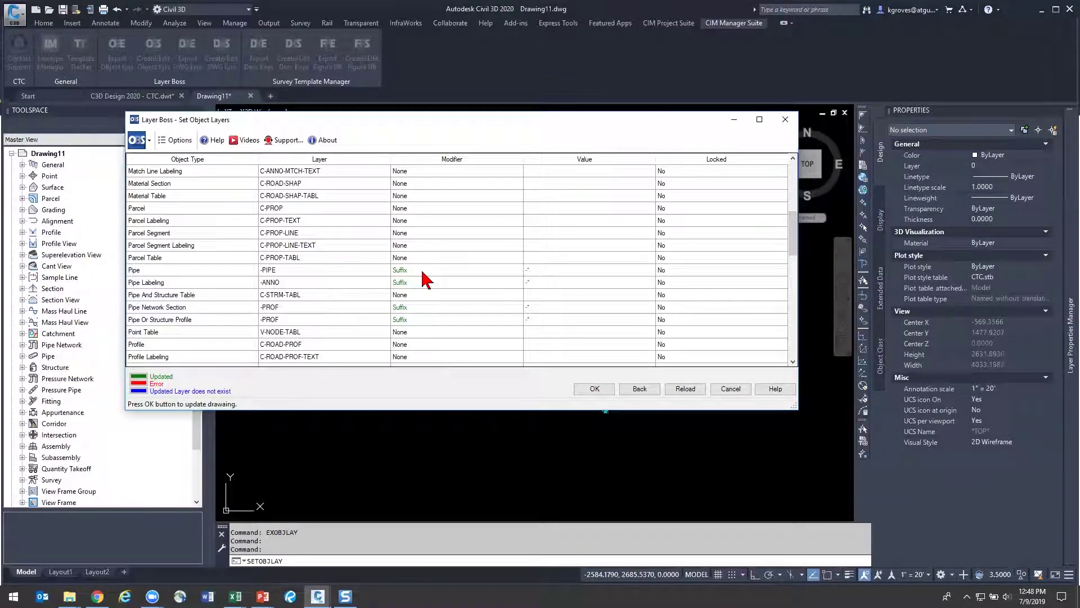
{"action": "left_click_drag", "start_coordinate": [794, 239], "coordinate": [782, 363]}
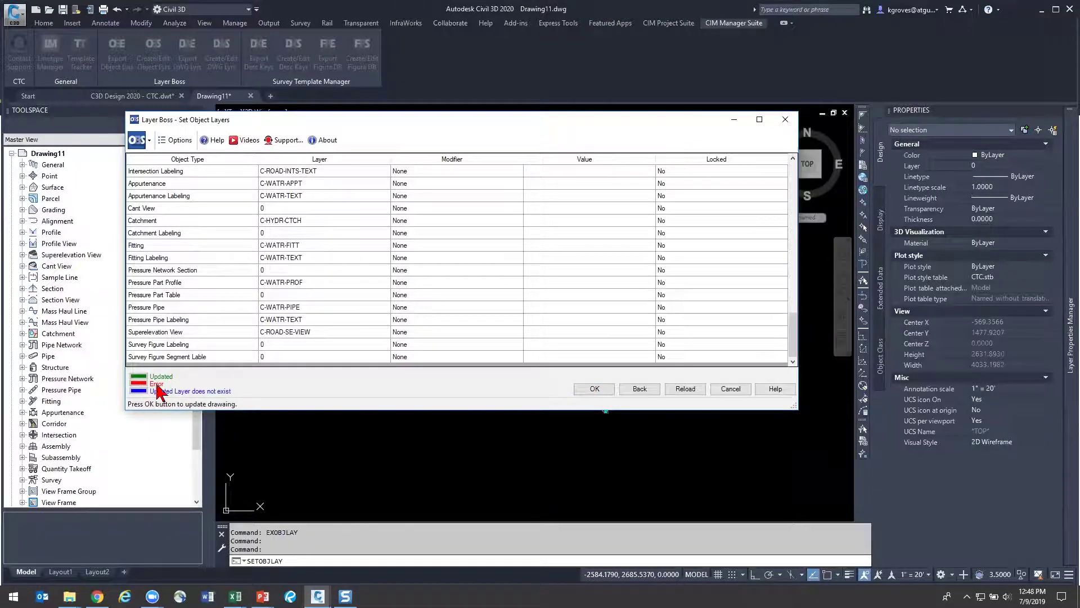
{"action": "left_click", "coordinate": [594, 389]}
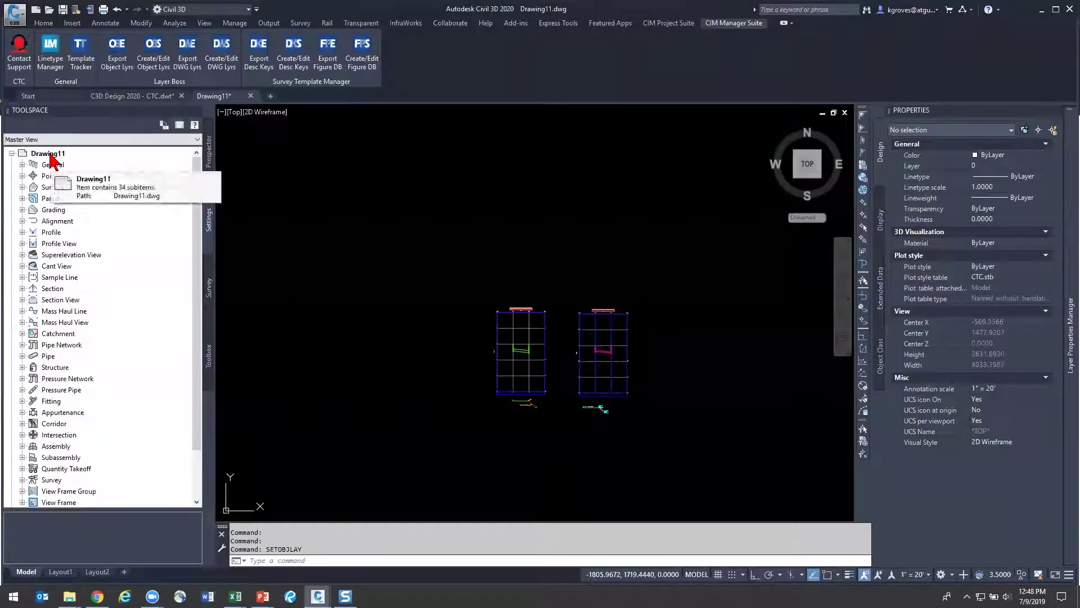
Check the object layer modifiers and values in Drawing11's drawing settings with the list sorted by layer, and close the settings
{"action": "right_click", "coordinate": [54, 160]}
{"action": "left_click", "coordinate": [70, 168]}
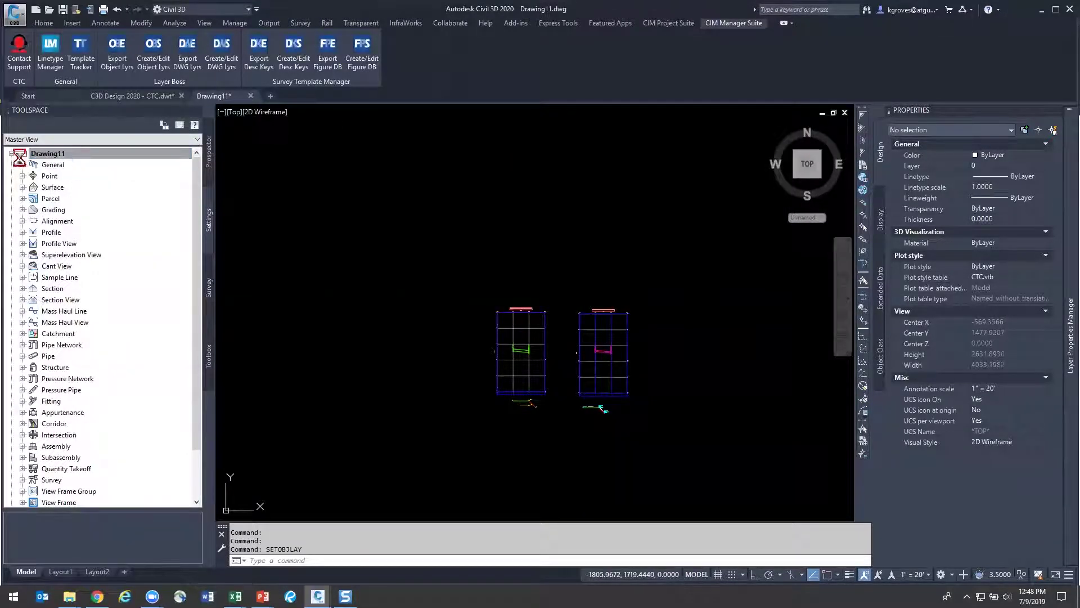
{"action": "left_click", "coordinate": [371, 124]}
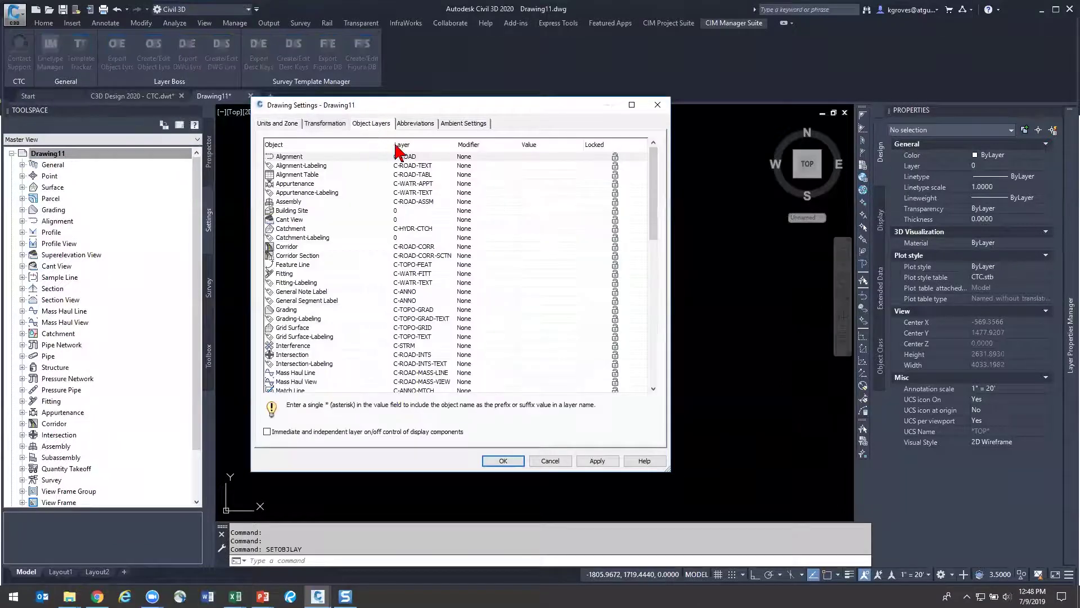
{"action": "left_click", "coordinate": [433, 146]}
{"action": "left_click", "coordinate": [432, 146]}
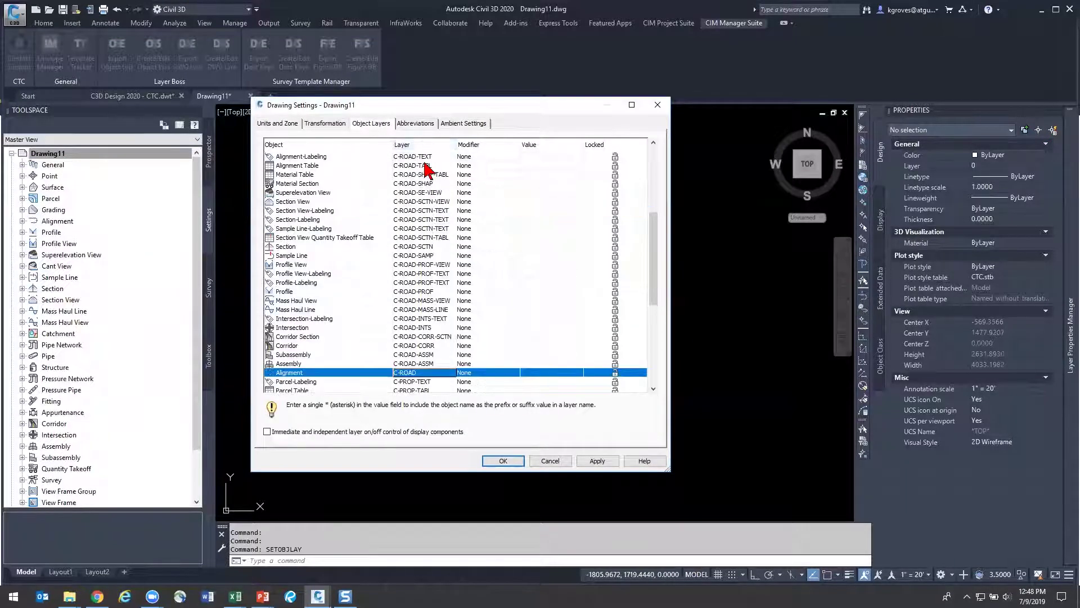
{"action": "scroll", "coordinate": [426, 169], "scroll_direction": "up", "scroll_amount": 7}
{"action": "left_click", "coordinate": [419, 146]}
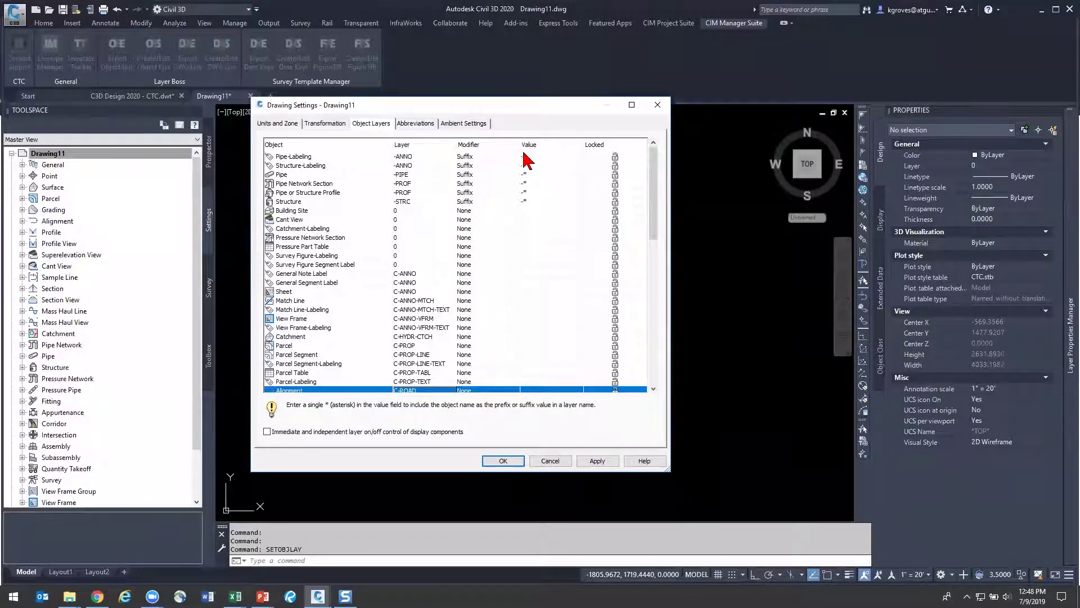
{"action": "left_click", "coordinate": [658, 105]}
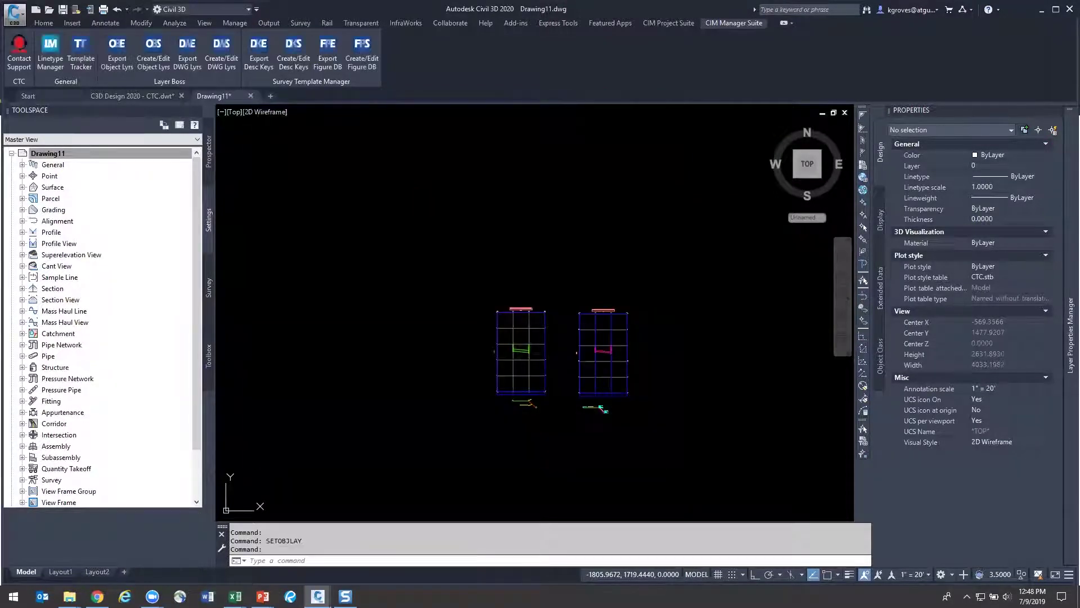
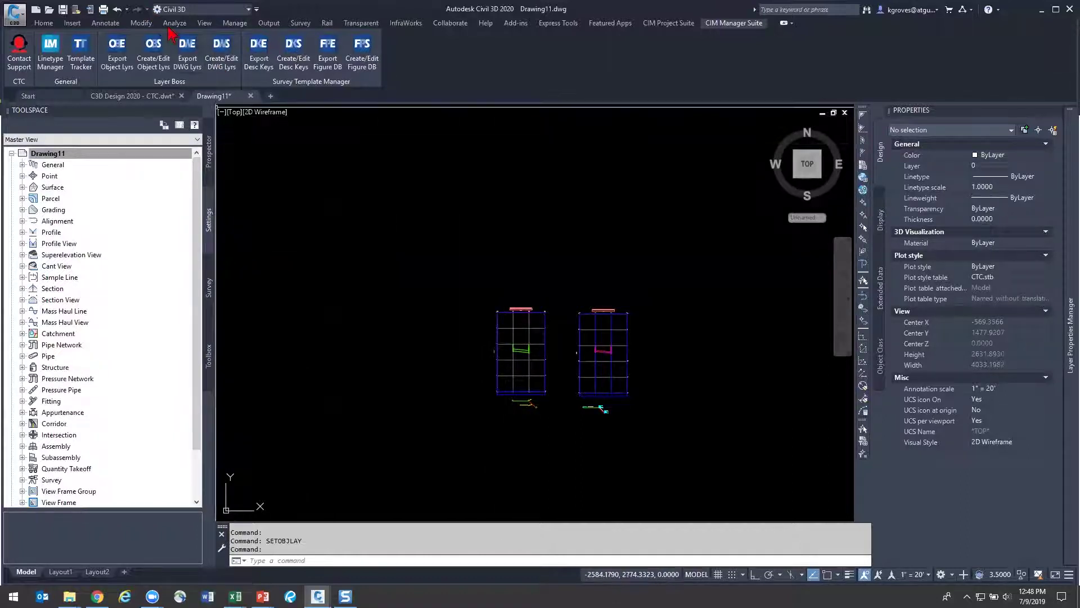
Export the current drawing's layers with Layer Boss to Layers Properties Manager.xlsx in the Drawing Object Layers folder and open the workbook
{"action": "left_click", "coordinate": [189, 59]}
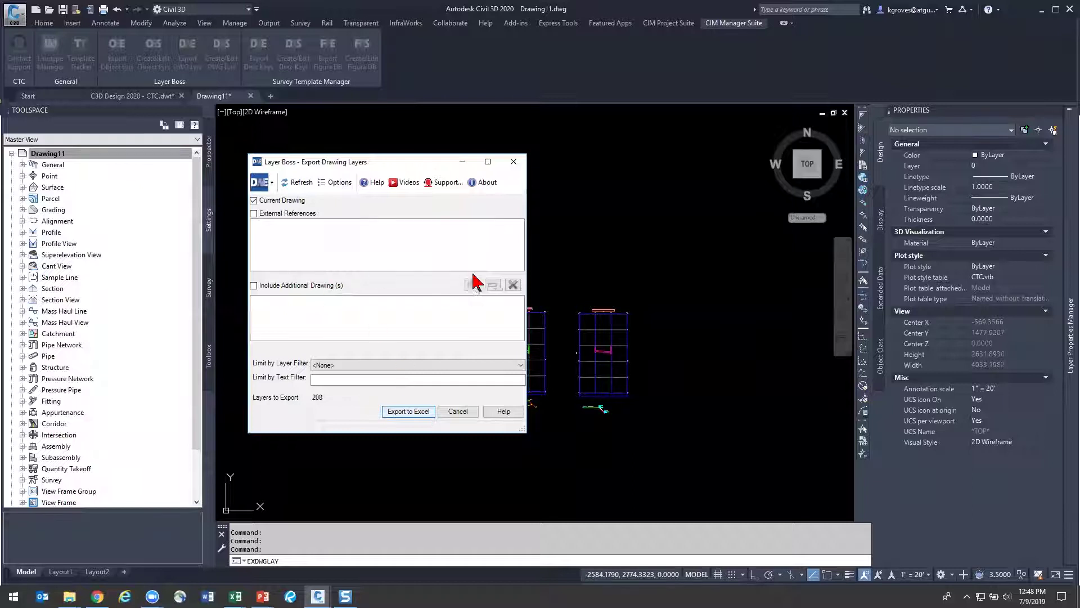
{"action": "key", "text": "Return"}
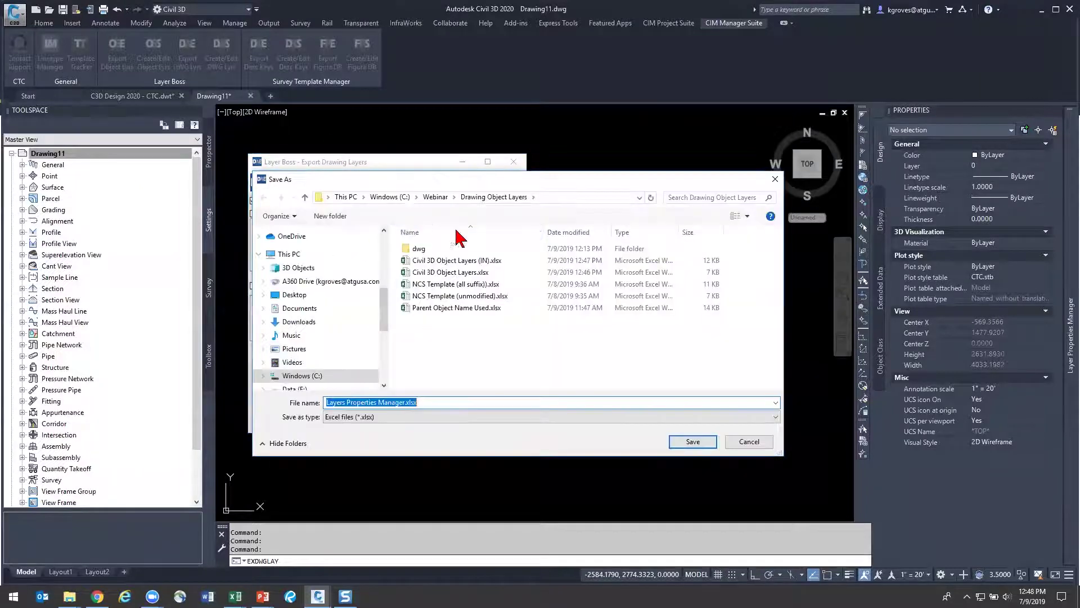
{"action": "left_click", "coordinate": [698, 442]}
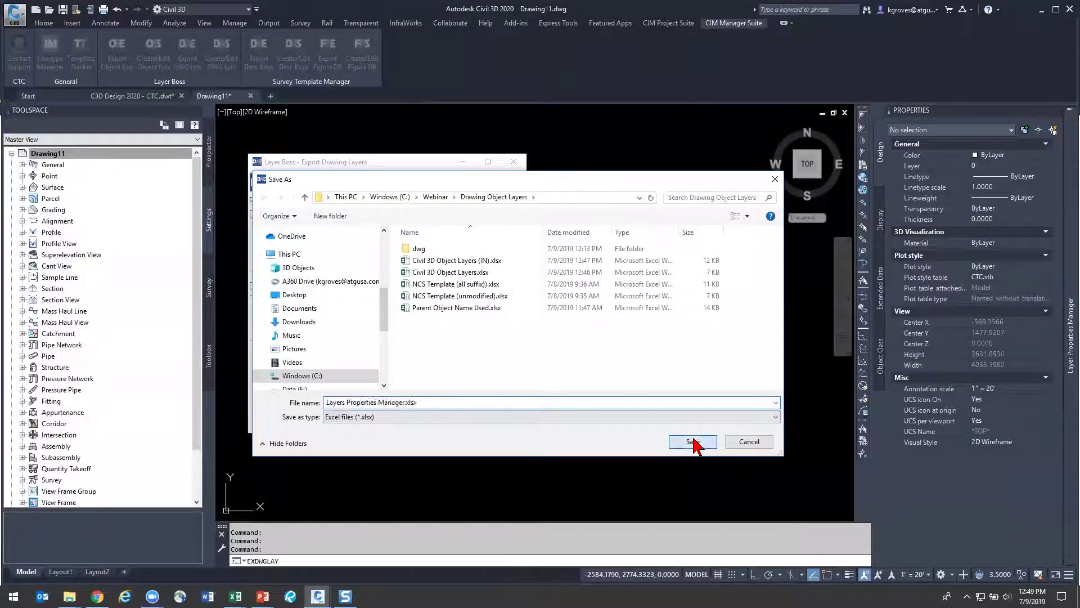
{"action": "left_click", "coordinate": [414, 332]}
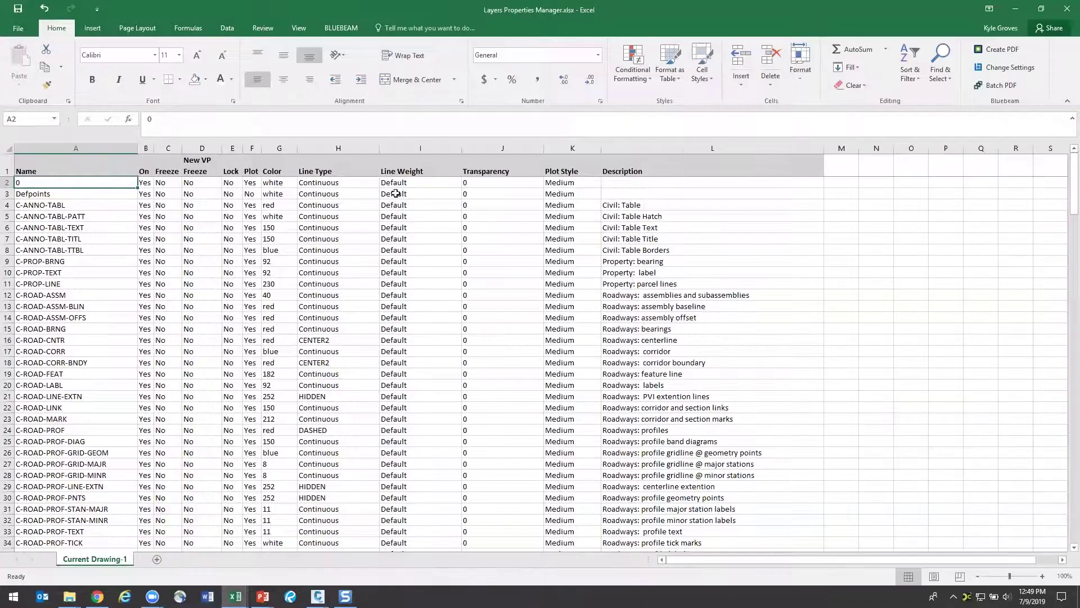
Review the layer names, properties and descriptions in the exported workbook, and close it along with the layer export dialog
{"action": "left_click_drag", "start_coordinate": [33, 162], "coordinate": [788, 497]}
{"action": "scroll", "coordinate": [670, 488], "scroll_direction": "down", "scroll_amount": 5}
{"action": "scroll", "coordinate": [670, 488], "scroll_direction": "down", "scroll_amount": 17}
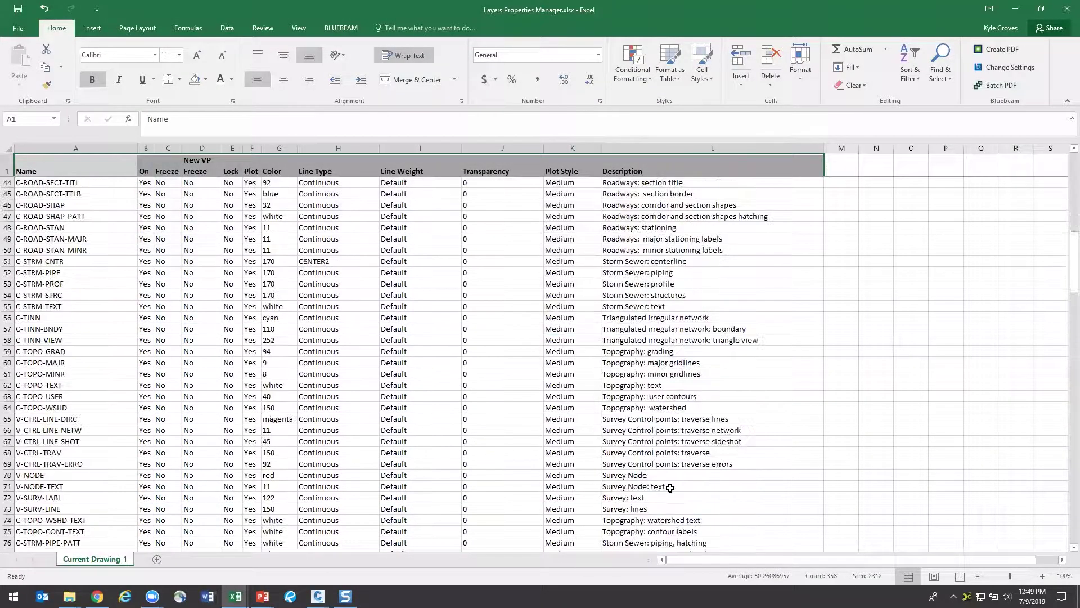
{"action": "scroll", "coordinate": [670, 488], "scroll_direction": "down", "scroll_amount": 8}
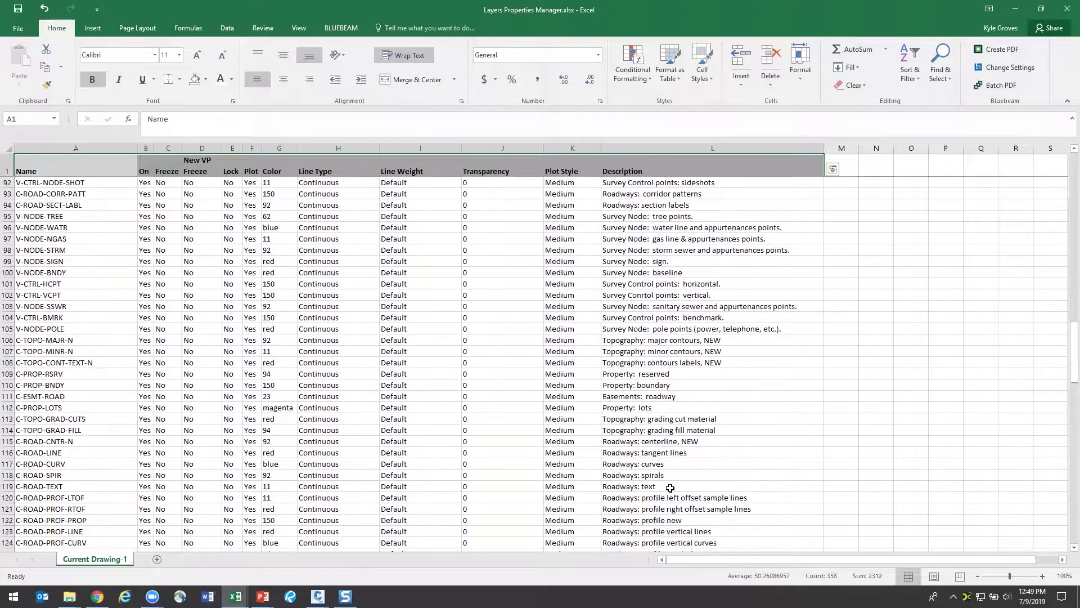
{"action": "scroll", "coordinate": [670, 488], "scroll_direction": "up", "scroll_amount": 20}
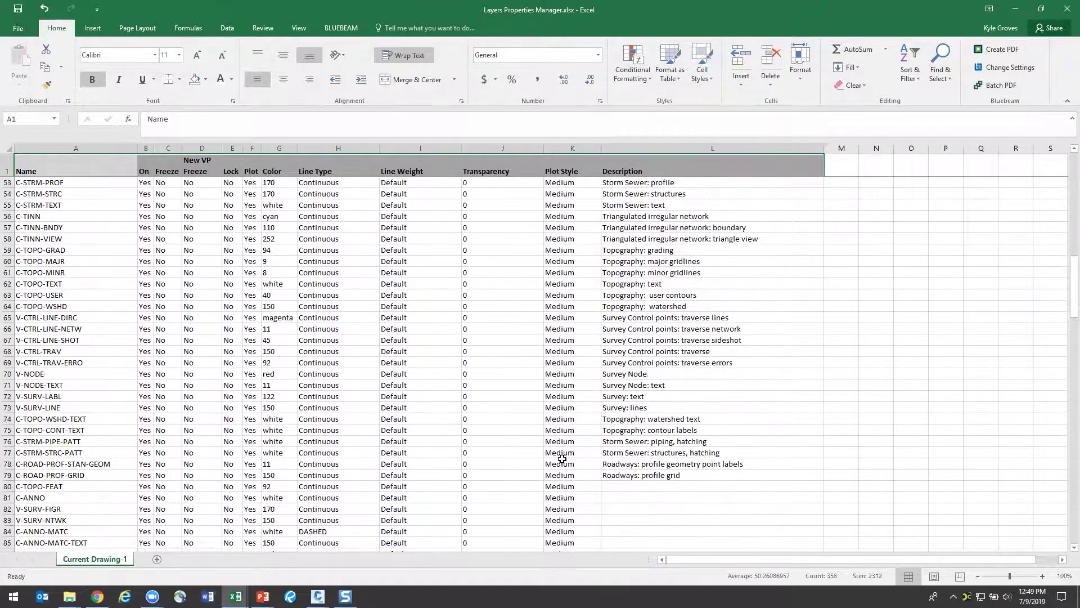
{"action": "scroll", "coordinate": [562, 458], "scroll_direction": "up", "scroll_amount": 6}
{"action": "left_click", "coordinate": [87, 353]}
{"action": "scroll", "coordinate": [89, 392], "scroll_direction": "down", "scroll_amount": 15}
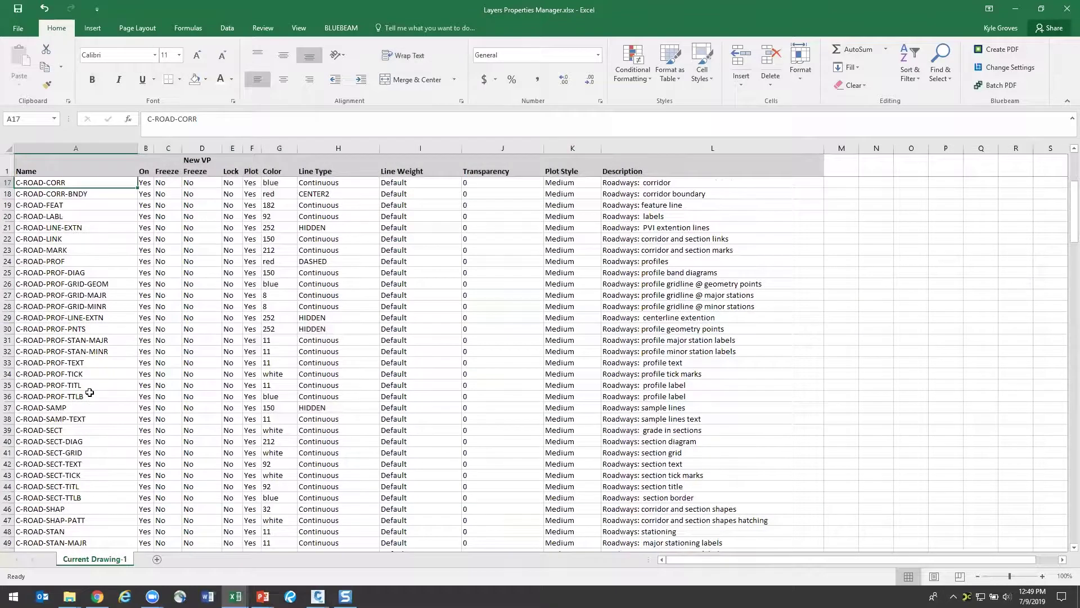
{"action": "scroll", "coordinate": [90, 392], "scroll_direction": "down", "scroll_amount": 8}
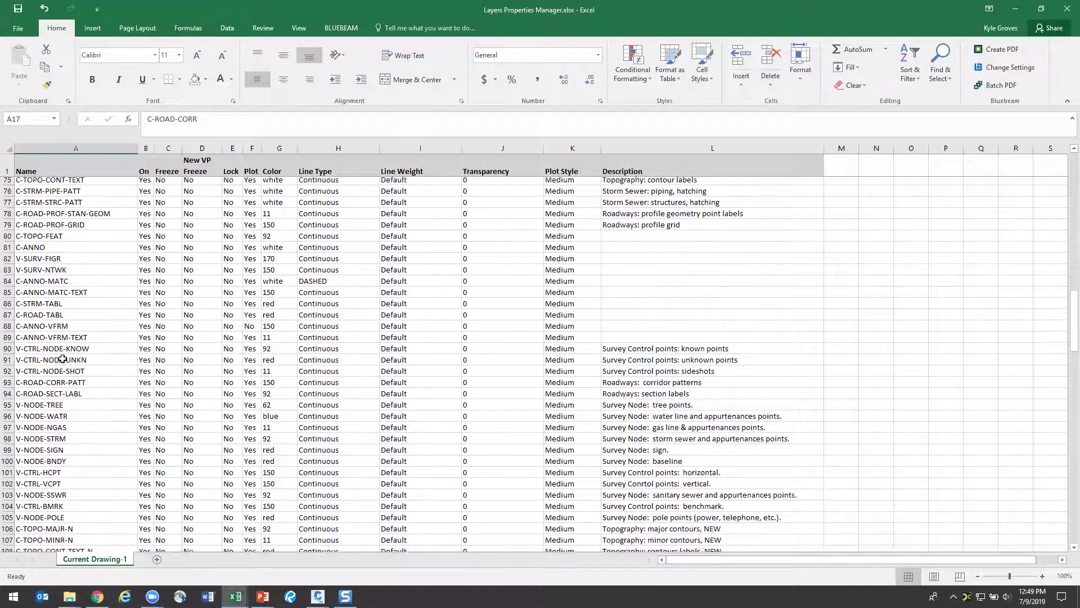
{"action": "scroll", "coordinate": [84, 258], "scroll_direction": "up", "scroll_amount": 2}
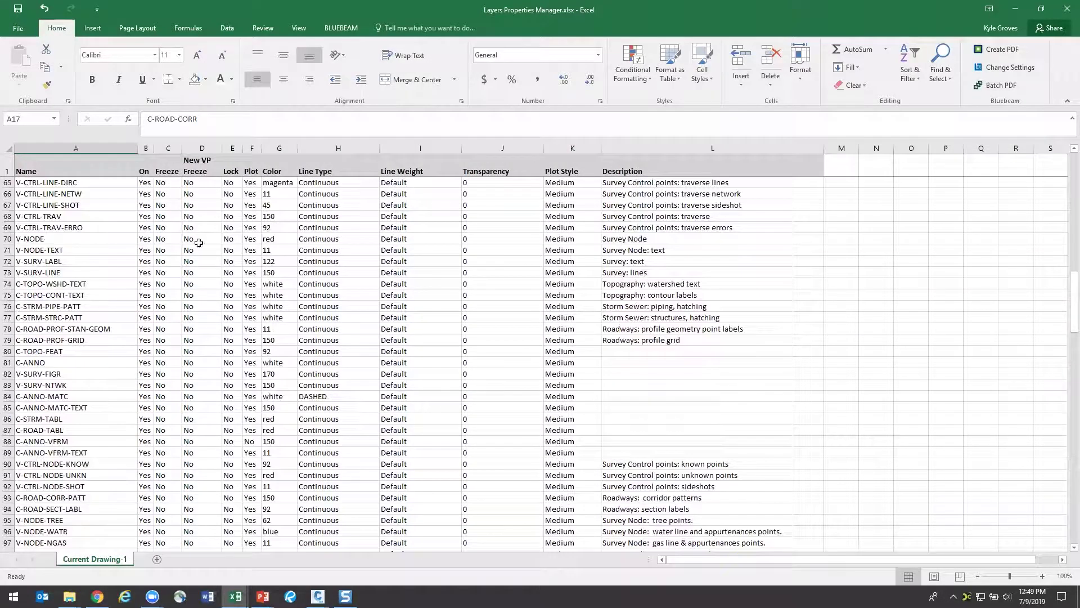
{"action": "left_click_drag", "start_coordinate": [225, 306], "coordinate": [269, 346]}
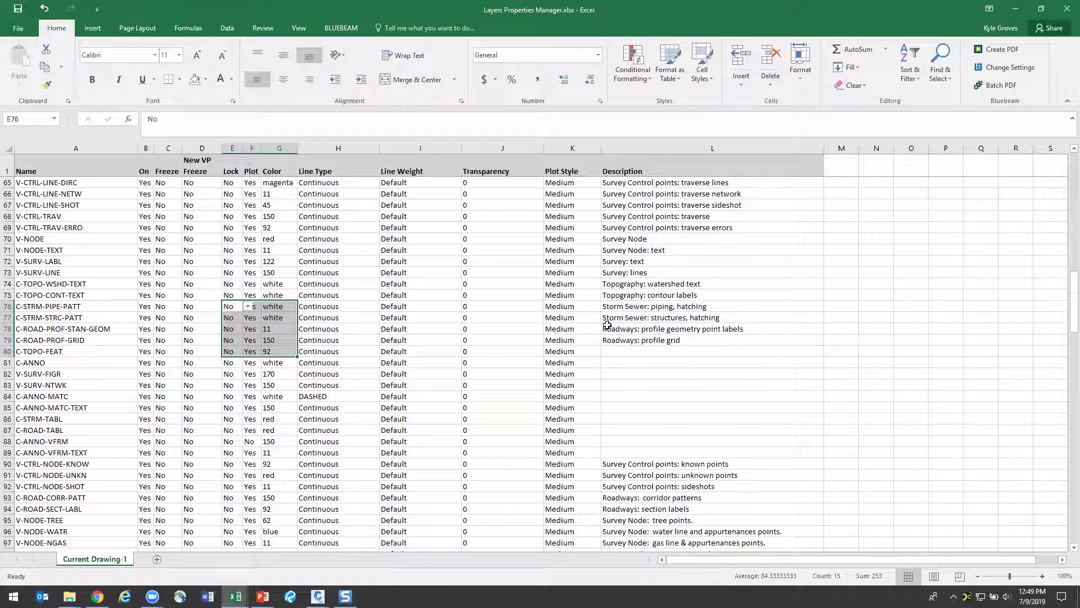
{"action": "left_click", "coordinate": [1068, 8]}
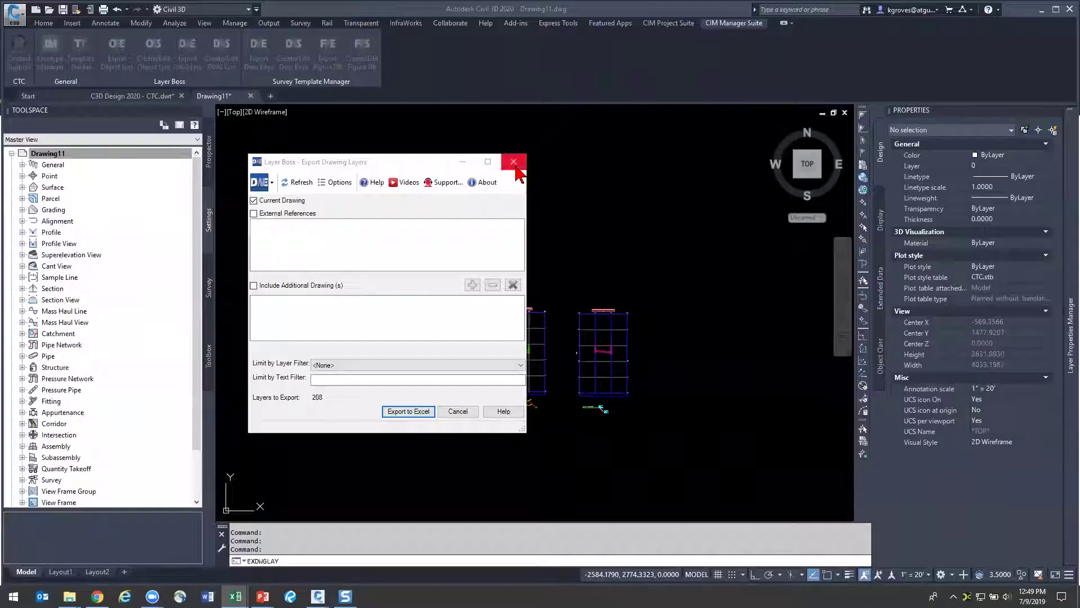
{"action": "left_click", "coordinate": [528, 164]}
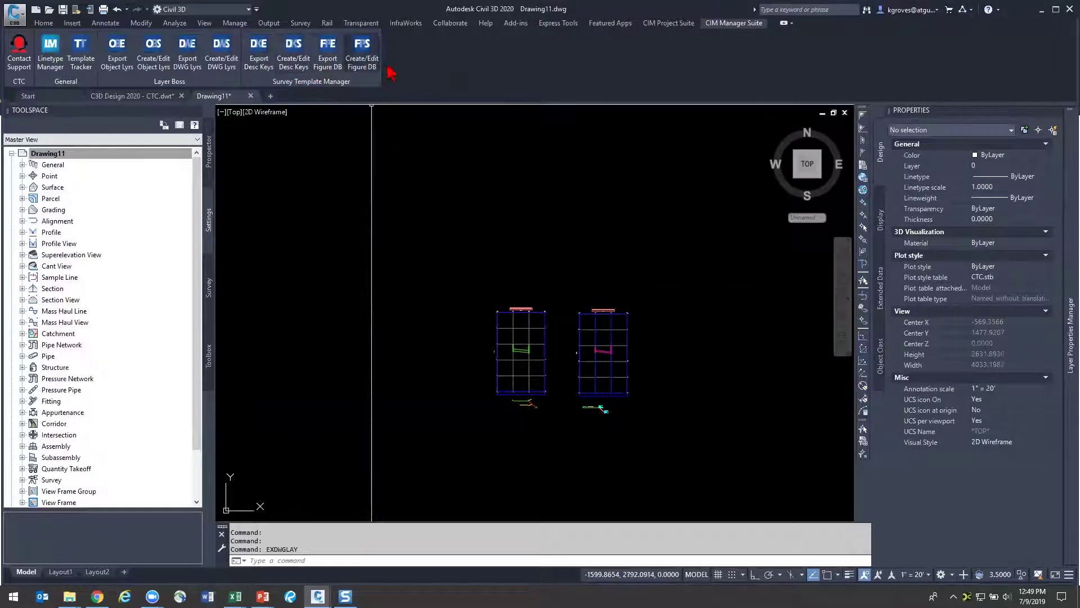
{"action": "scroll", "coordinate": [574, 433], "scroll_direction": "up", "scroll_amount": 3}
{"action": "scroll", "coordinate": [616, 433], "scroll_direction": "up", "scroll_amount": 5}
{"action": "scroll", "coordinate": [592, 356], "scroll_direction": "down", "scroll_amount": 2}
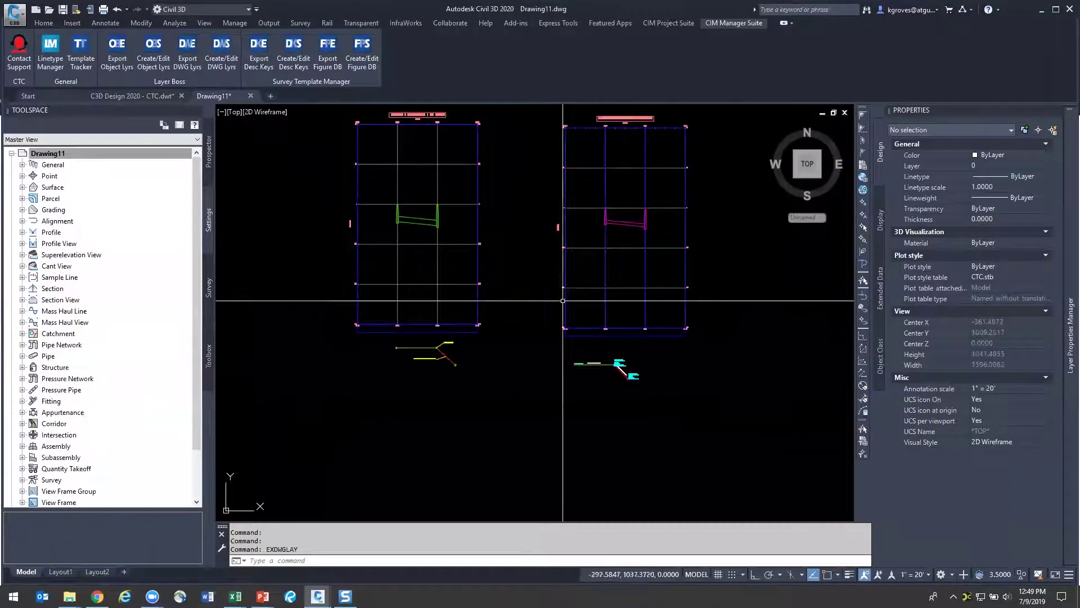
{"action": "scroll", "coordinate": [563, 327], "scroll_direction": "down", "scroll_amount": 3}
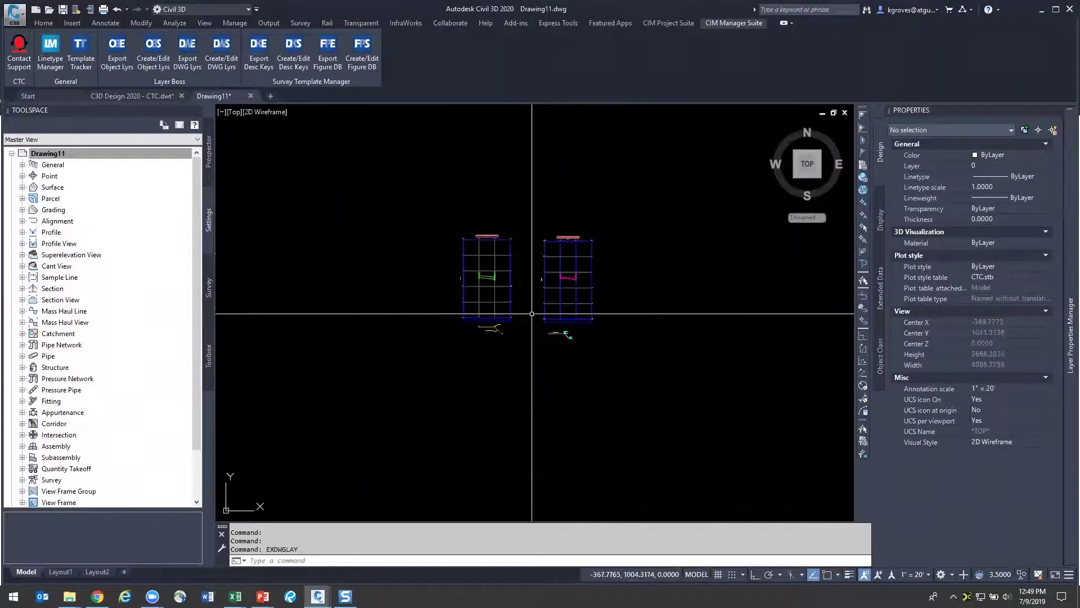
{"action": "scroll", "coordinate": [547, 271], "scroll_direction": "up", "scroll_amount": 3}
Switch to C3D Design 2020 - CTC.dwt and examine its pipe networks and the layers in the Storm filter
{"action": "left_click", "coordinate": [128, 96]}
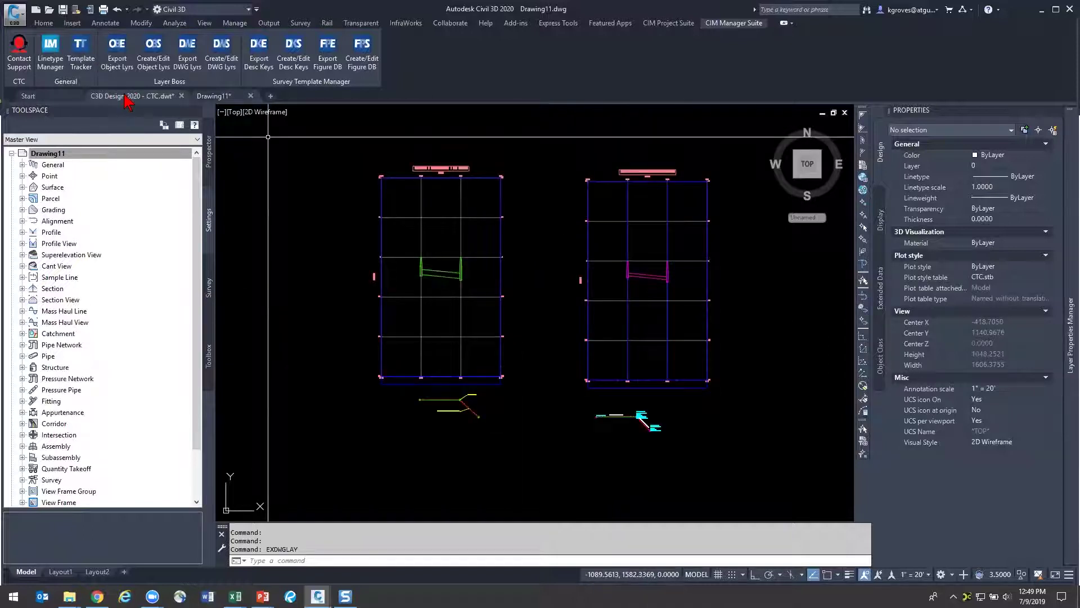
{"action": "left_click", "coordinate": [232, 98]}
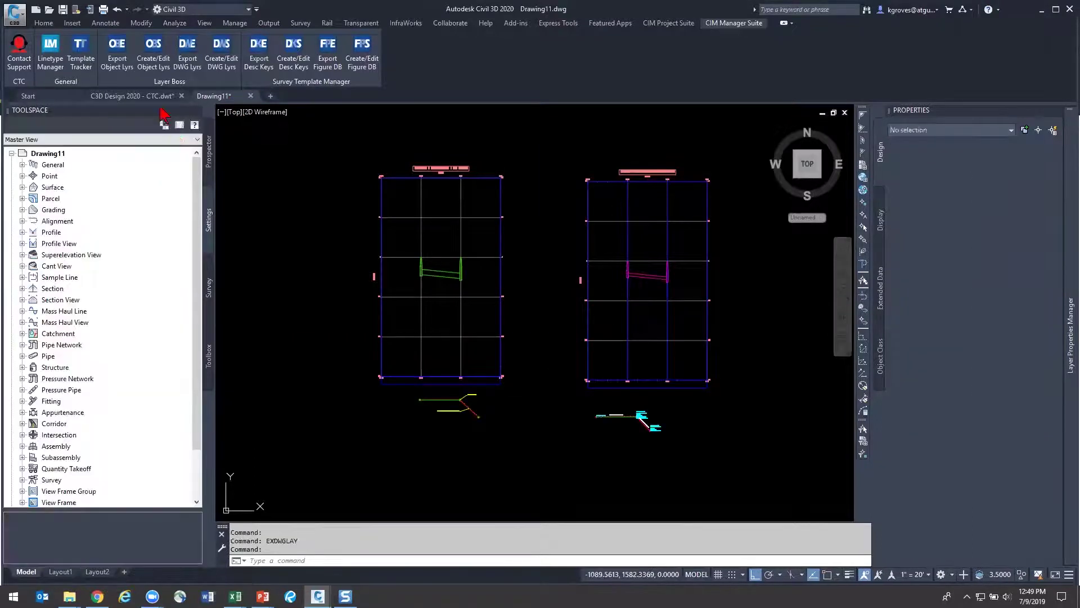
{"action": "left_click", "coordinate": [158, 97]}
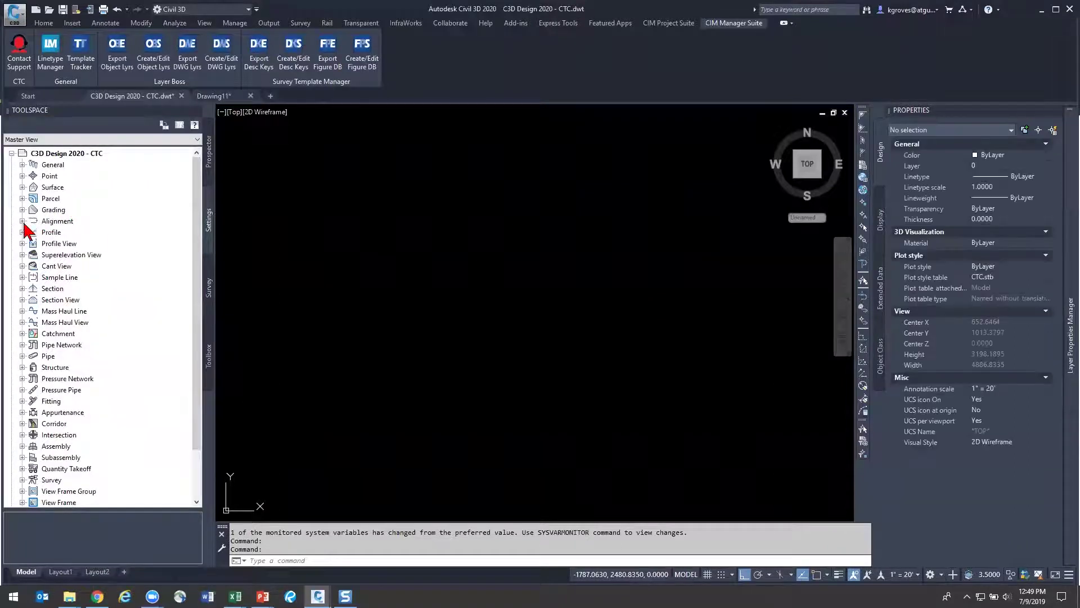
{"action": "left_click", "coordinate": [208, 161]}
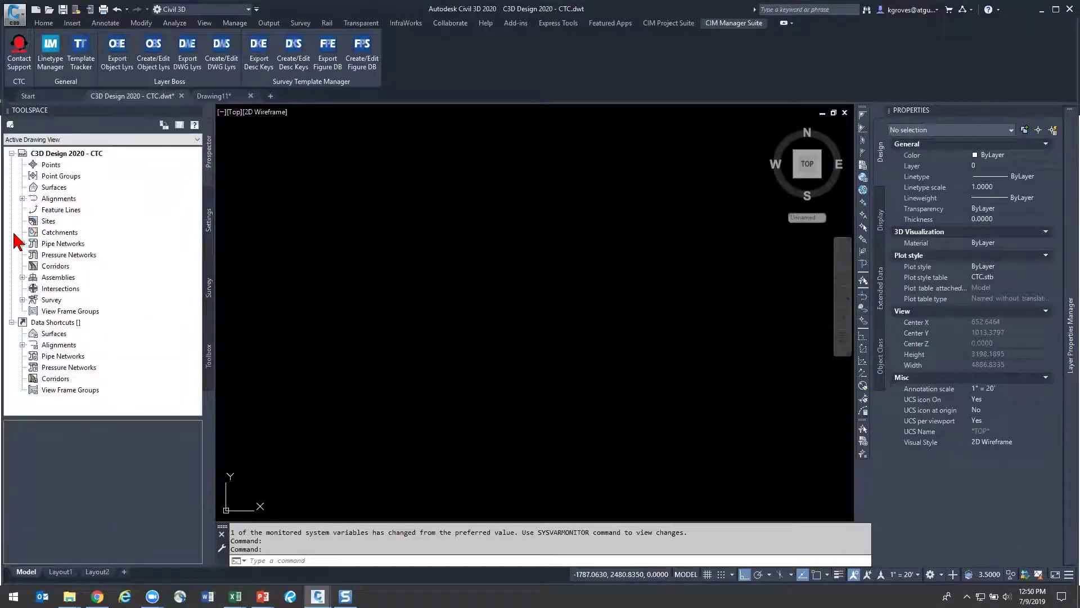
{"action": "left_click", "coordinate": [34, 254]}
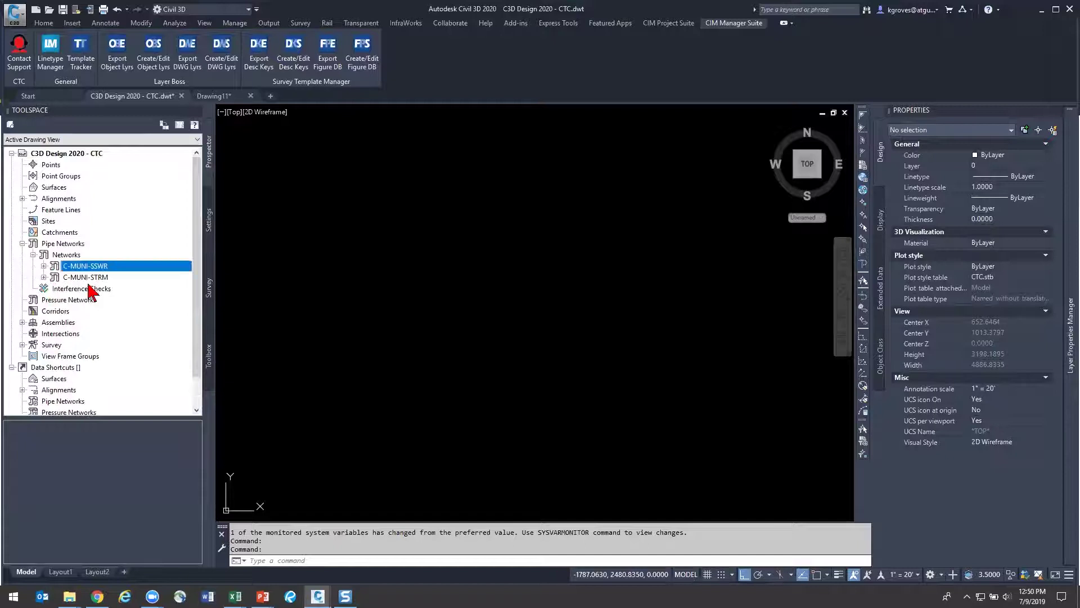
{"action": "mouse_move", "coordinate": [1066, 233]}
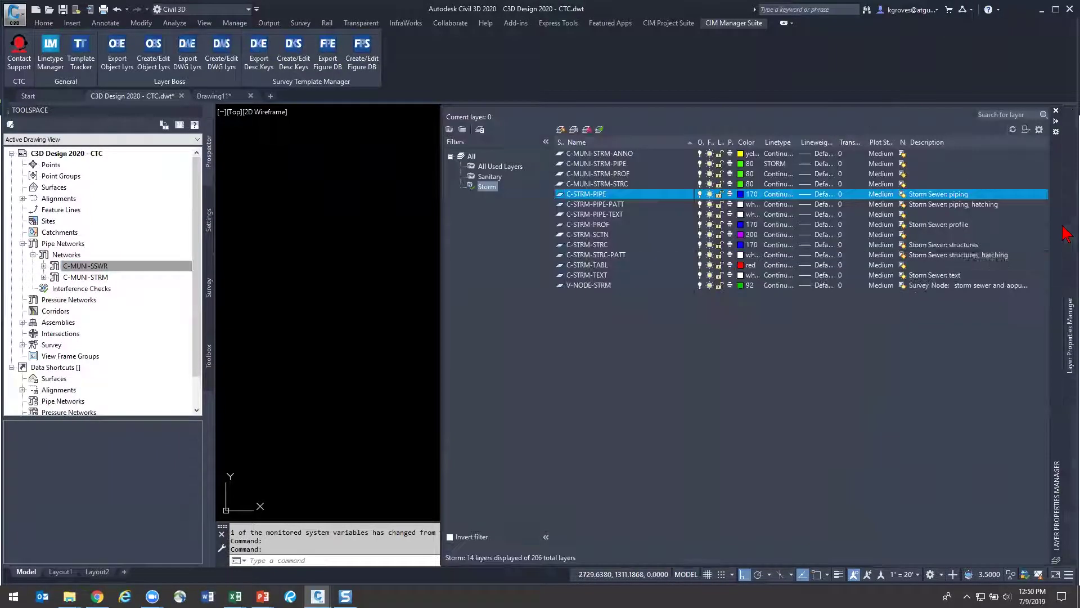
{"action": "left_click_drag", "start_coordinate": [640, 184], "coordinate": [633, 145]}
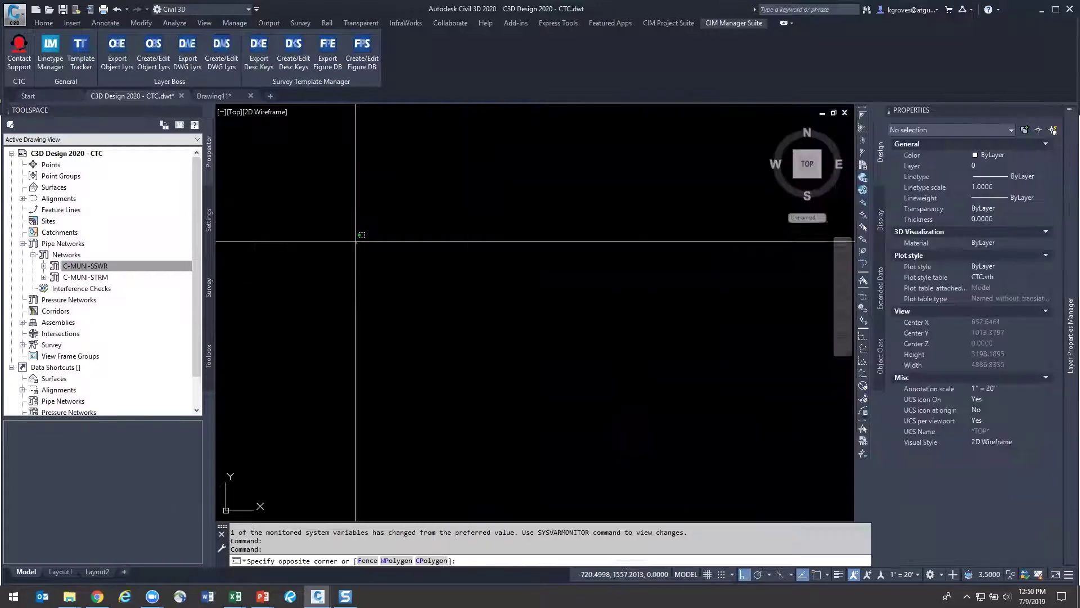
{"action": "left_click", "coordinate": [357, 240]}
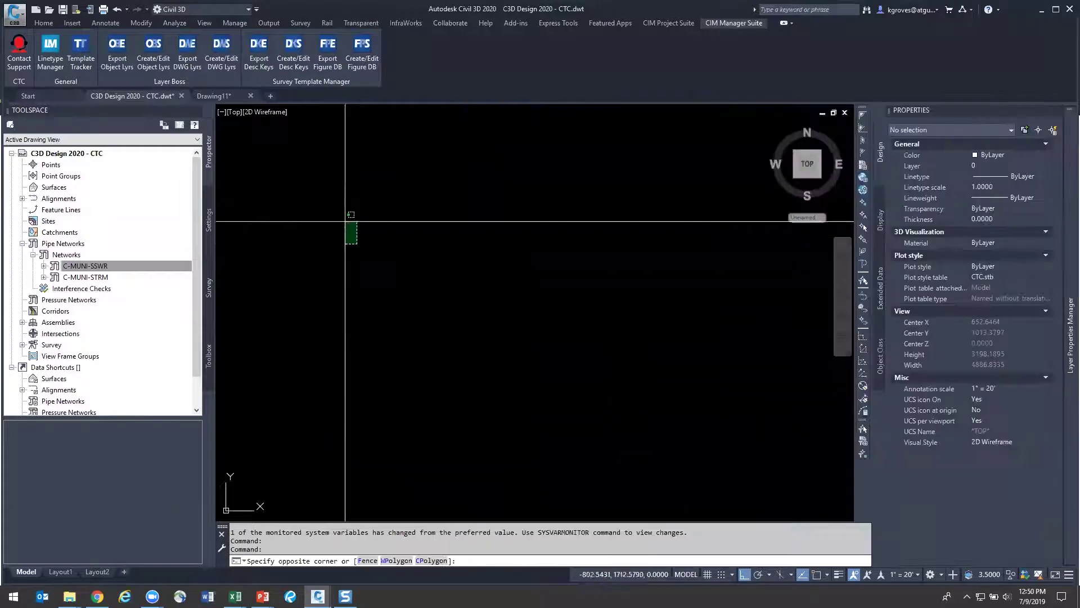
{"action": "left_click", "coordinate": [236, 119]}
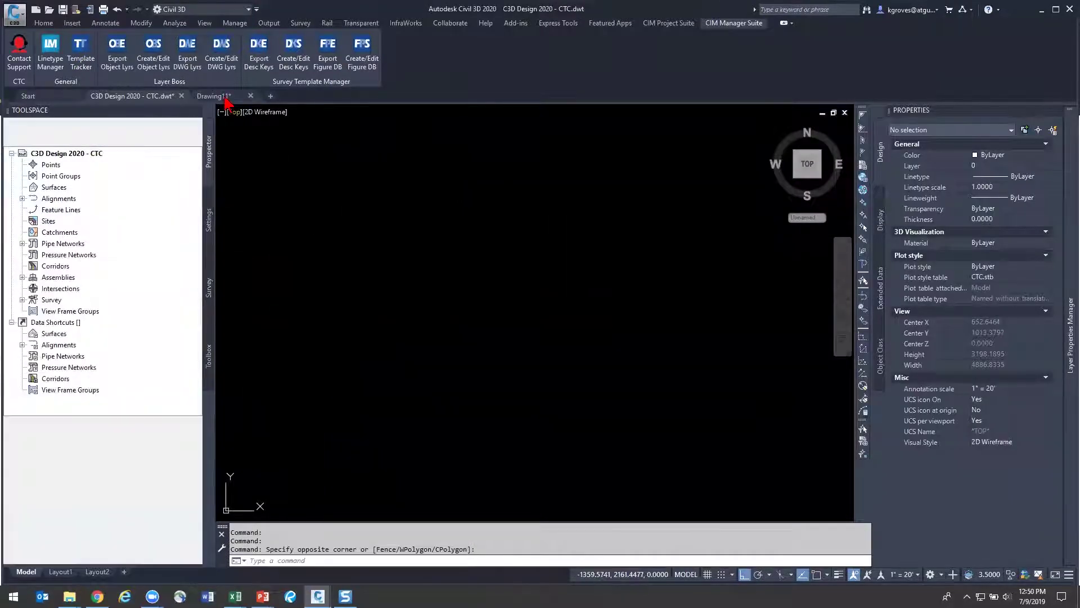
Save C3D Design 2020 - CTC.dwt and try to create data shortcuts from it
{"action": "key", "text": "ctrl+s"}
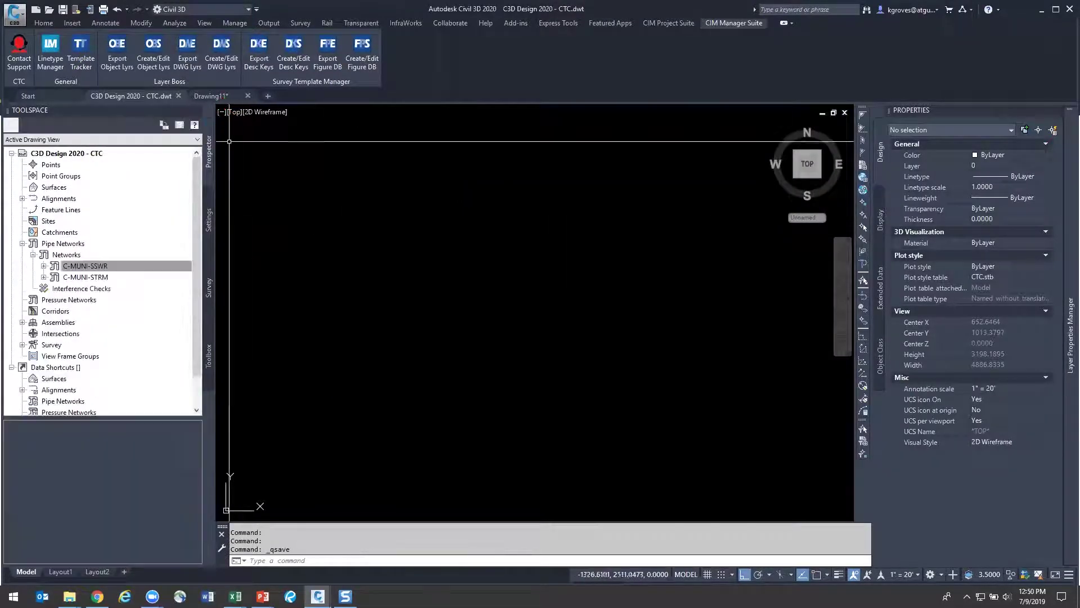
{"action": "right_click", "coordinate": [57, 369]}
{"action": "left_click", "coordinate": [90, 425]}
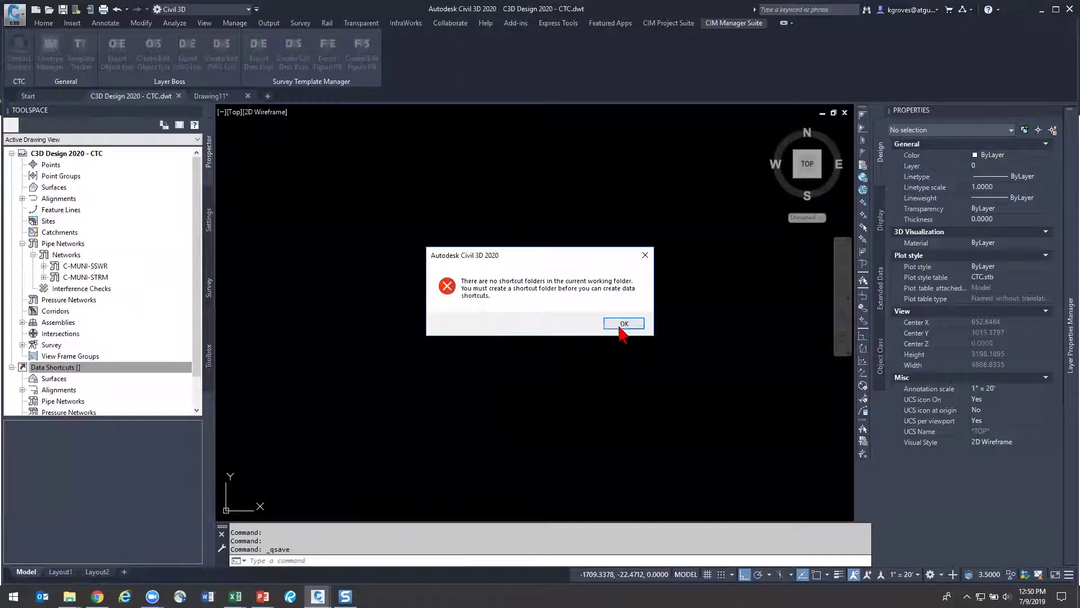
{"action": "key", "text": "Return"}
Start setting the data shortcuts working folder and browse to C:\Webinar\Drawing Object Layers
{"action": "right_click", "coordinate": [65, 369]}
{"action": "left_click", "coordinate": [113, 410]}
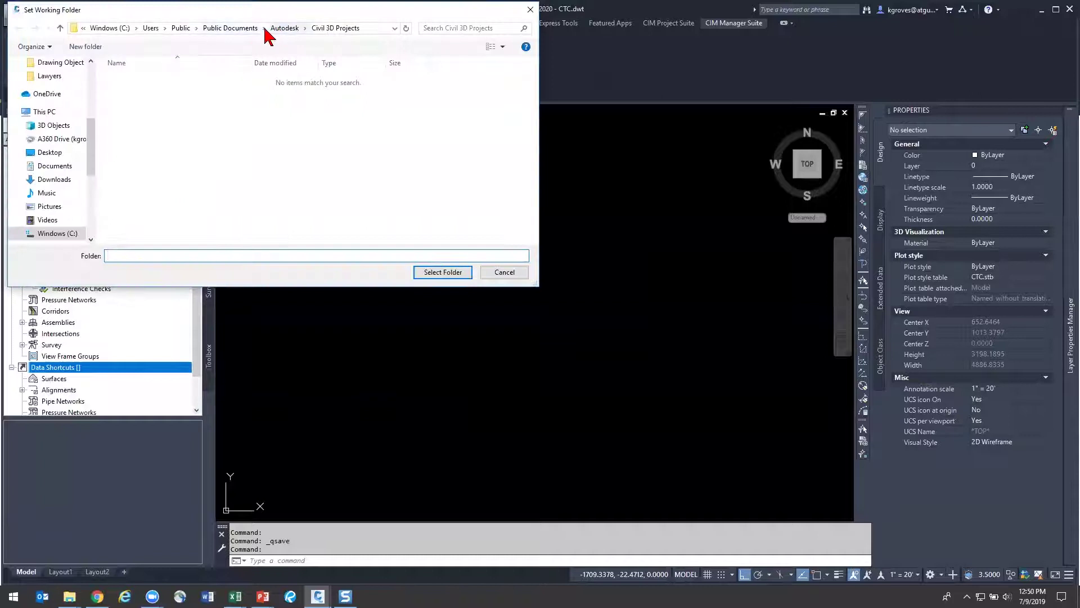
{"action": "left_click", "coordinate": [78, 235]}
{"action": "scroll", "coordinate": [135, 228], "scroll_direction": "down", "scroll_amount": 3}
{"action": "left_click", "coordinate": [158, 203]}
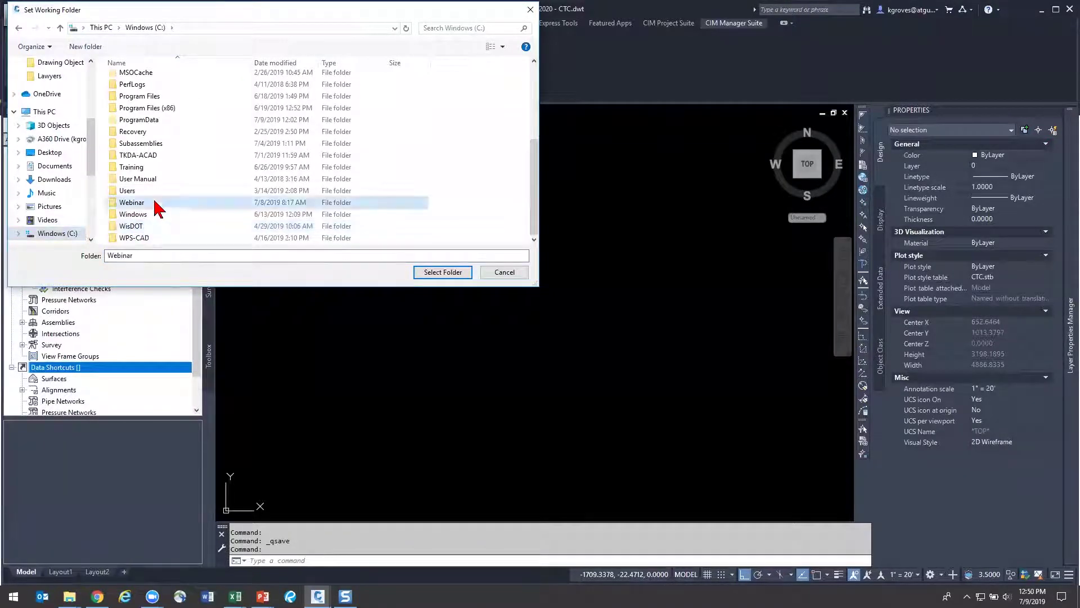
{"action": "double_click", "coordinate": [158, 205]}
{"action": "double_click", "coordinate": [159, 104]}
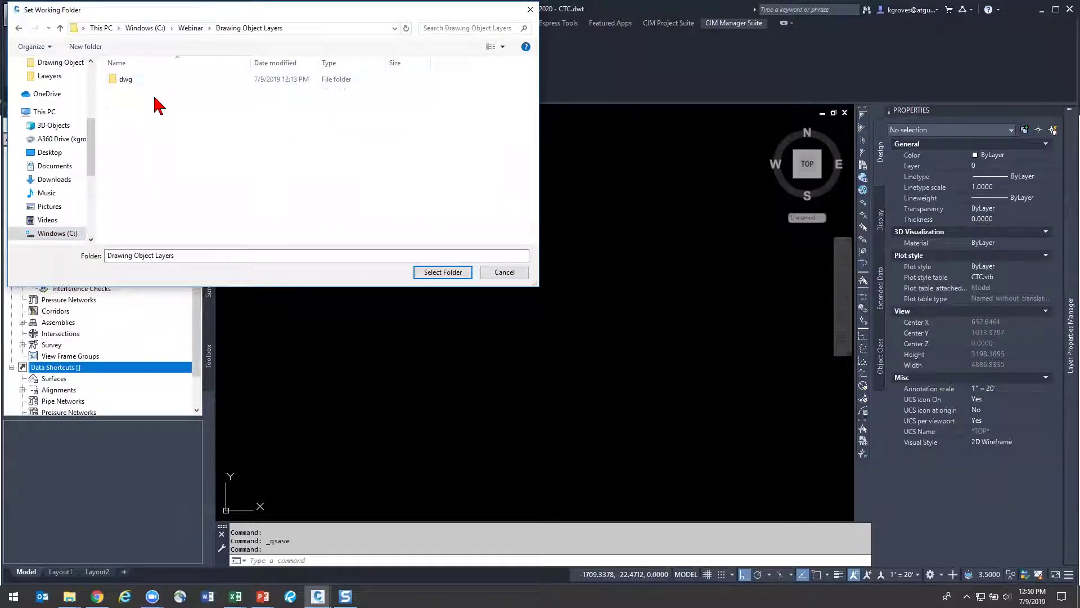
Create a folder named _dsc wEBINAR inside Drawing Object Layers and set it as the data shortcuts working folder
{"action": "right_click", "coordinate": [158, 152]}
{"action": "mouse_move", "coordinate": [224, 264]}
{"action": "left_click", "coordinate": [308, 260]}
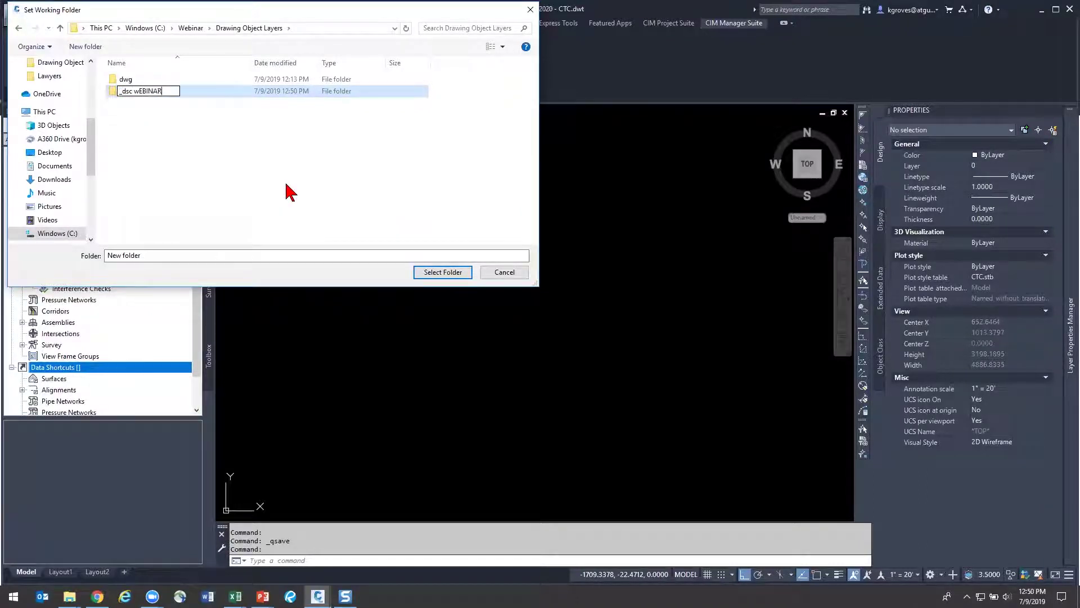
{"action": "key", "text": "Return"}
{"action": "left_click", "coordinate": [441, 273]}
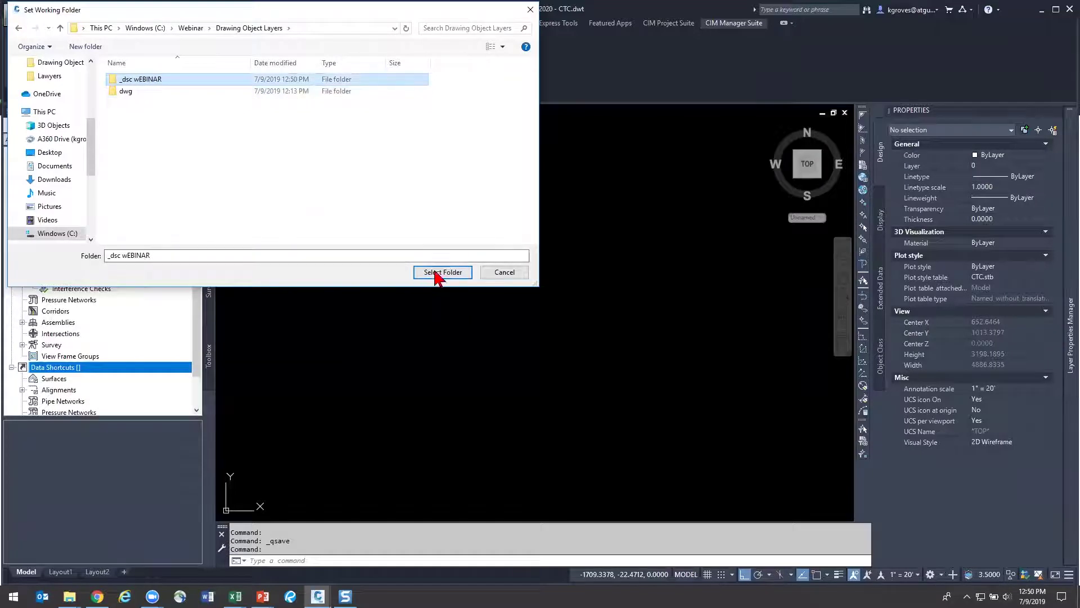
{"action": "right_click", "coordinate": [61, 372]}
{"action": "left_click", "coordinate": [400, 318]}
Switch to Drawing11 and save it as UTIL-Source.dwg in the dwg folder under C:\Webinar\Drawing Object Layers
{"action": "left_click", "coordinate": [210, 95]}
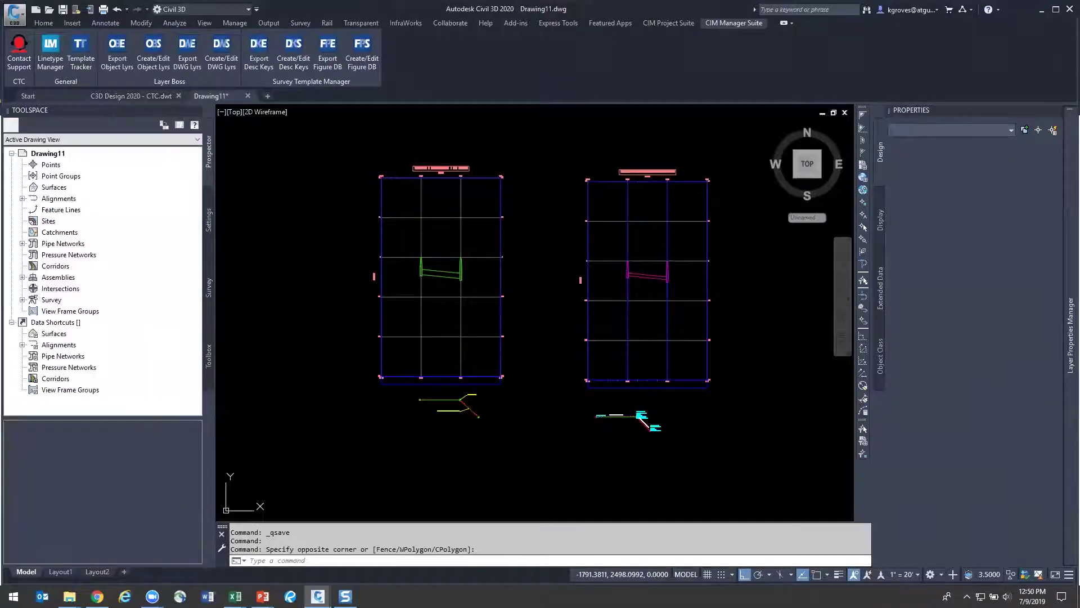
{"action": "key", "text": "ctrl+s"}
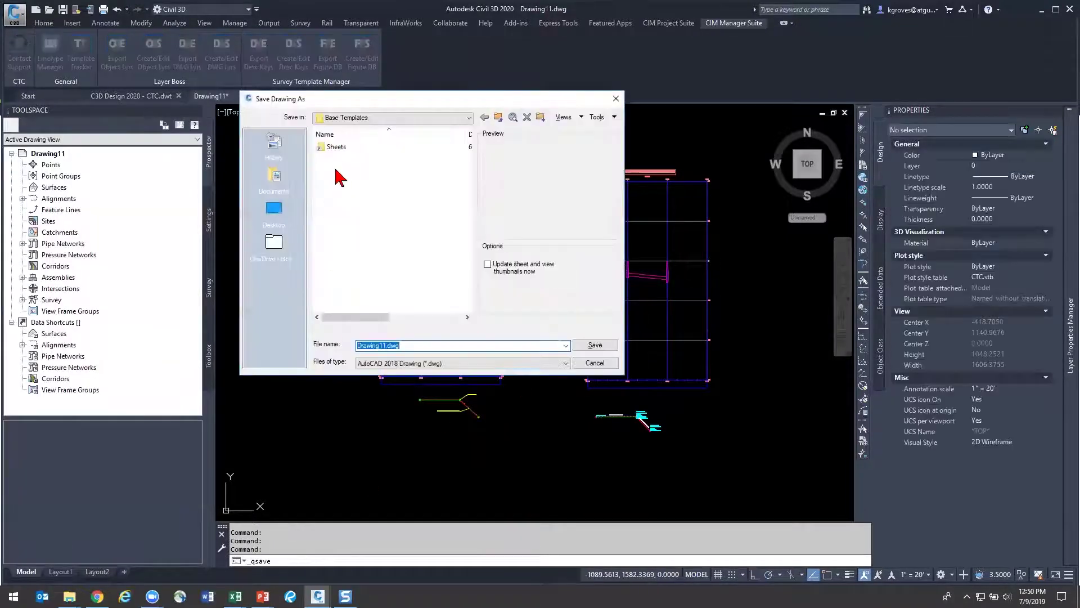
{"action": "left_click", "coordinate": [374, 116]}
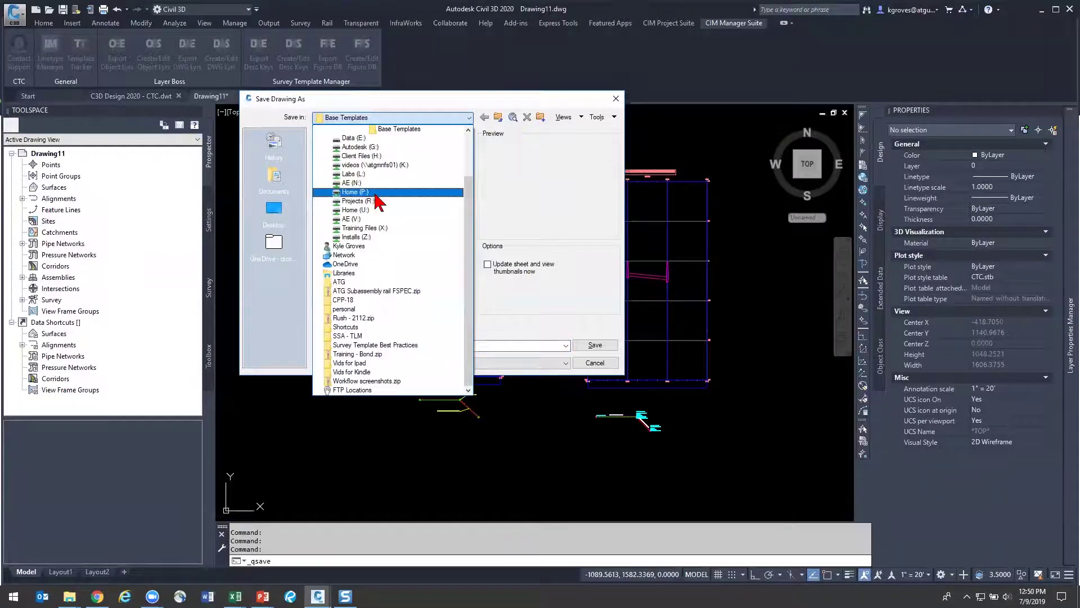
{"action": "scroll", "coordinate": [377, 201], "scroll_direction": "up", "scroll_amount": 3}
{"action": "left_click", "coordinate": [383, 150]}
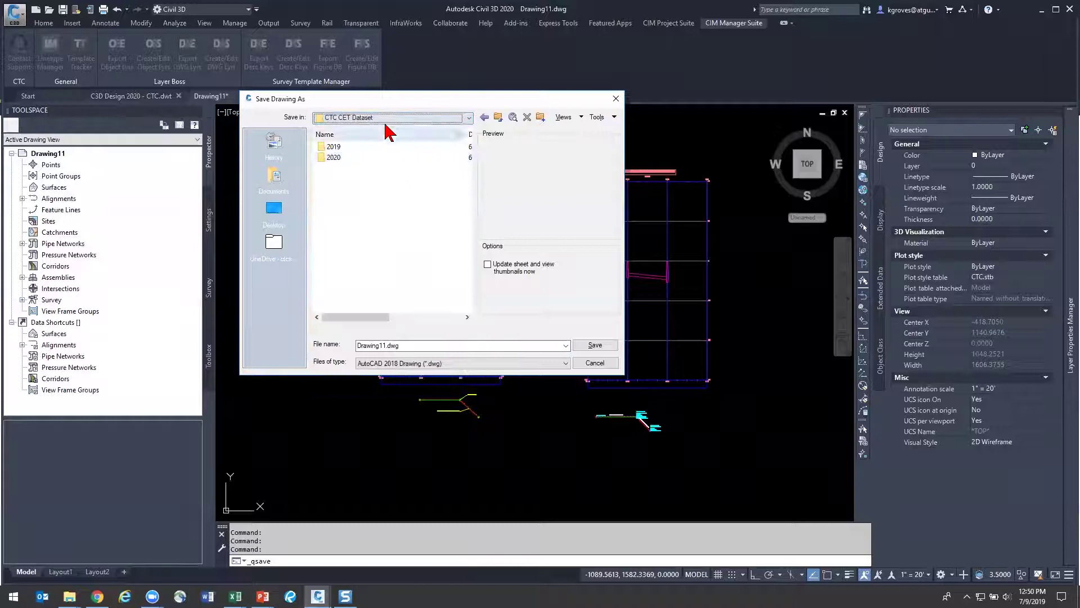
{"action": "left_click", "coordinate": [429, 117]}
{"action": "scroll", "coordinate": [388, 186], "scroll_direction": "up", "scroll_amount": 2}
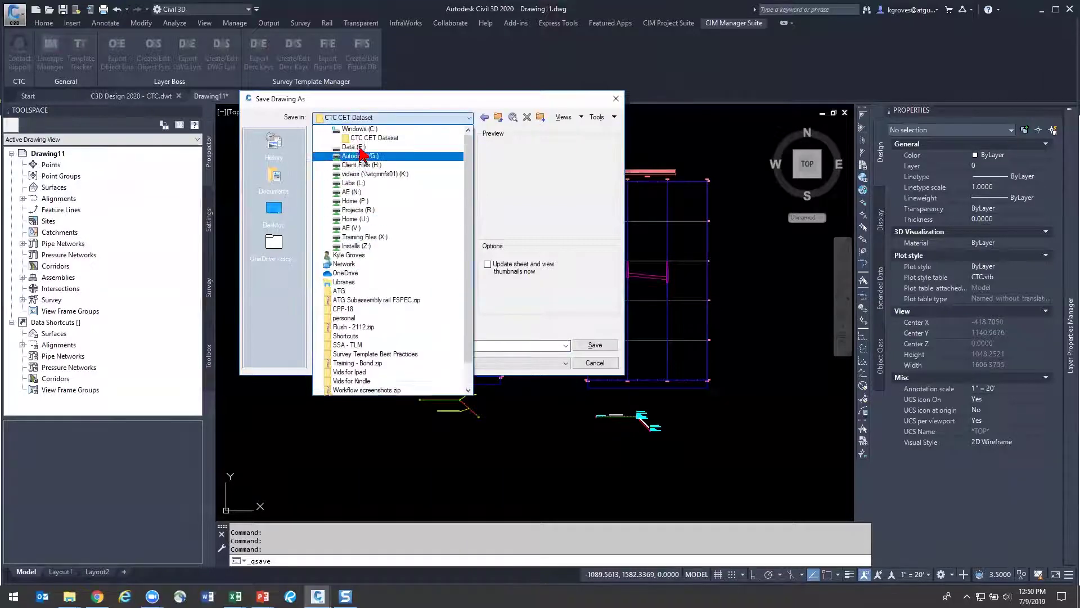
{"action": "left_click", "coordinate": [357, 129]}
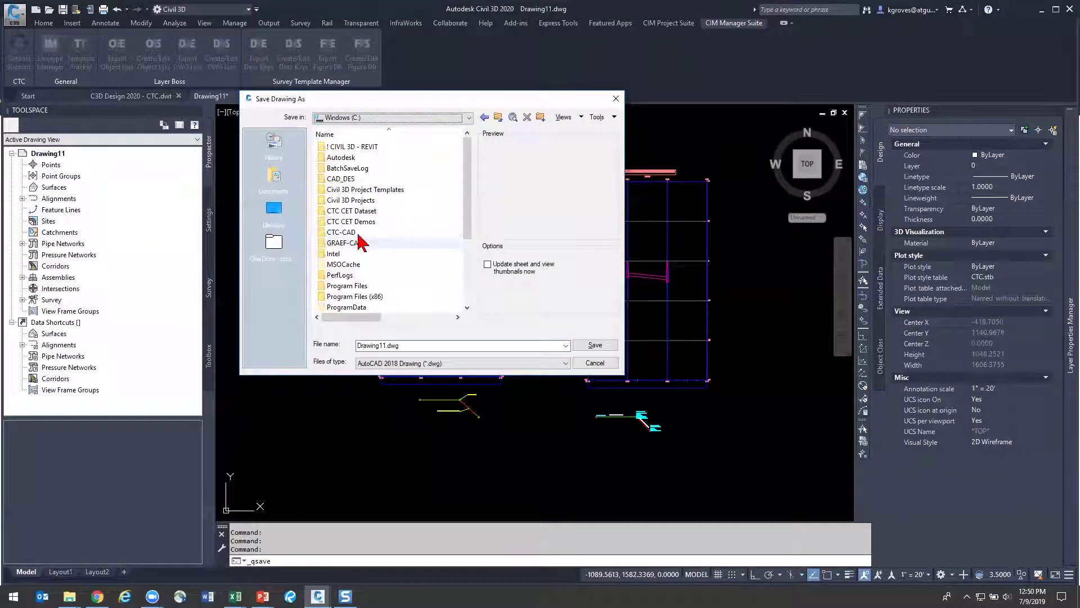
{"action": "scroll", "coordinate": [360, 253], "scroll_direction": "down", "scroll_amount": 4}
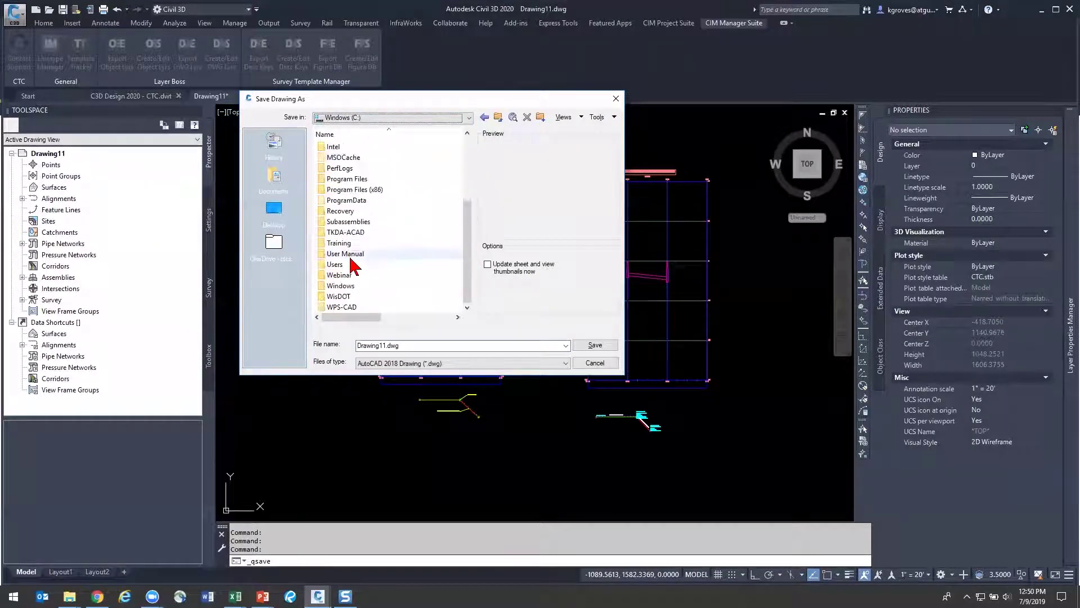
{"action": "double_click", "coordinate": [370, 284]}
{"action": "double_click", "coordinate": [366, 168]}
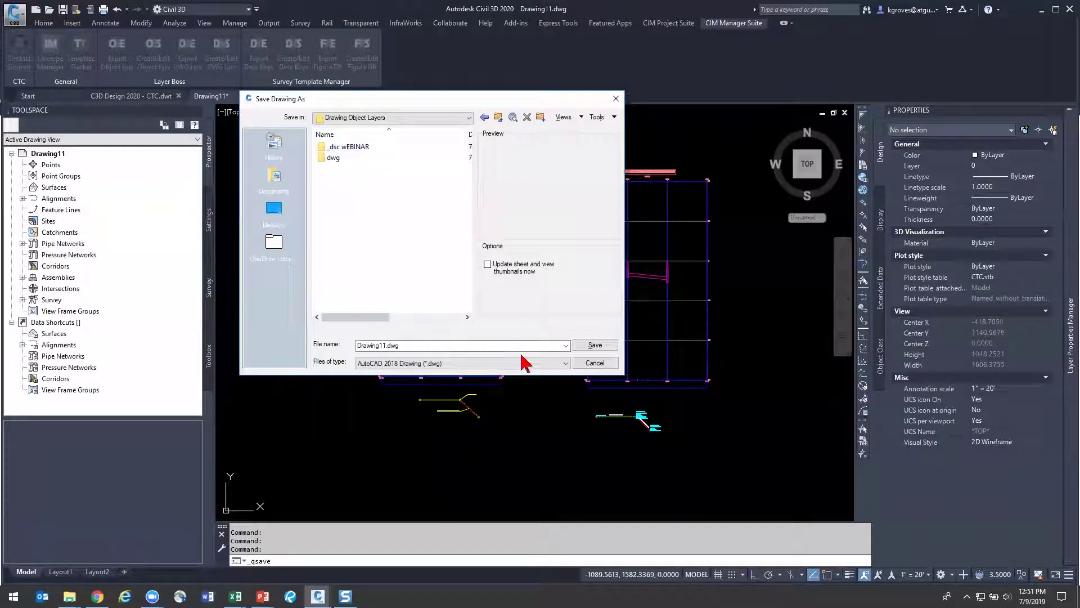
{"action": "double_click", "coordinate": [353, 160]}
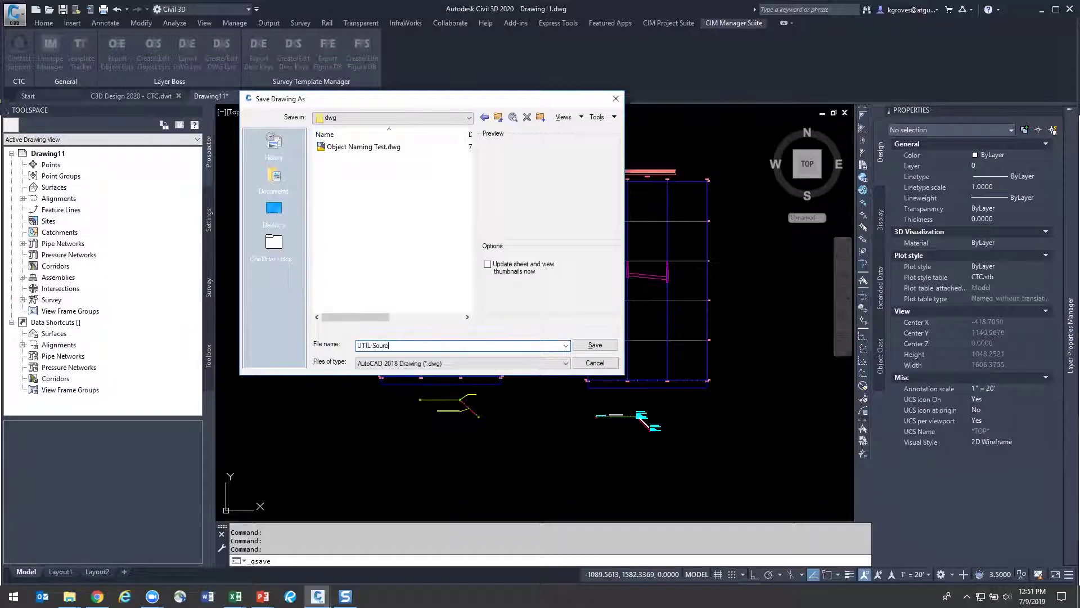
{"action": "key", "text": "Return"}
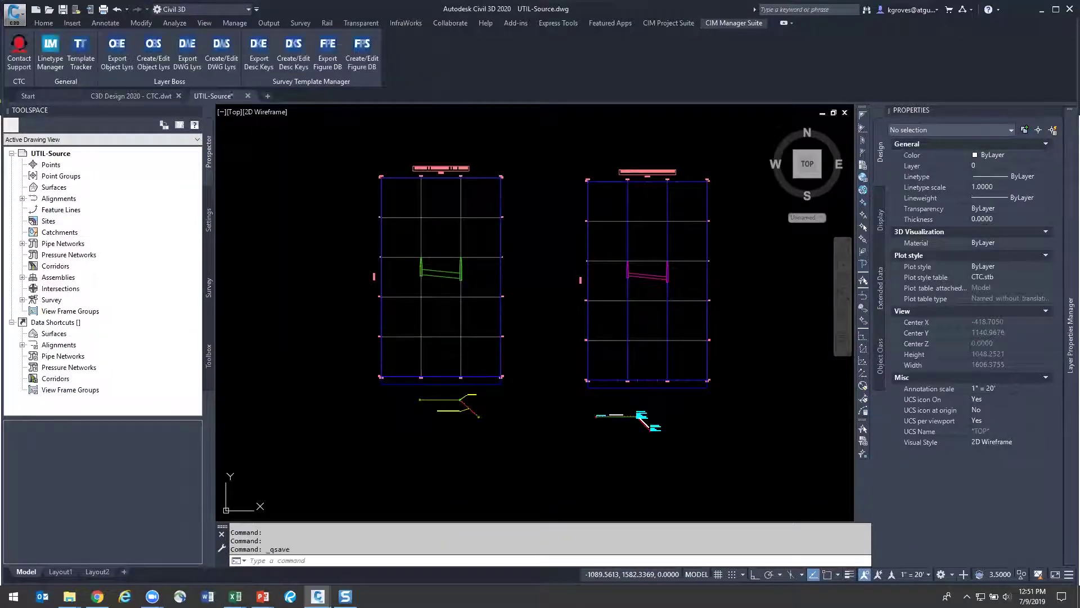
Try to associate a data shortcuts project with UTIL-Source.dwg and to create data shortcuts from it
{"action": "right_click", "coordinate": [45, 326]}
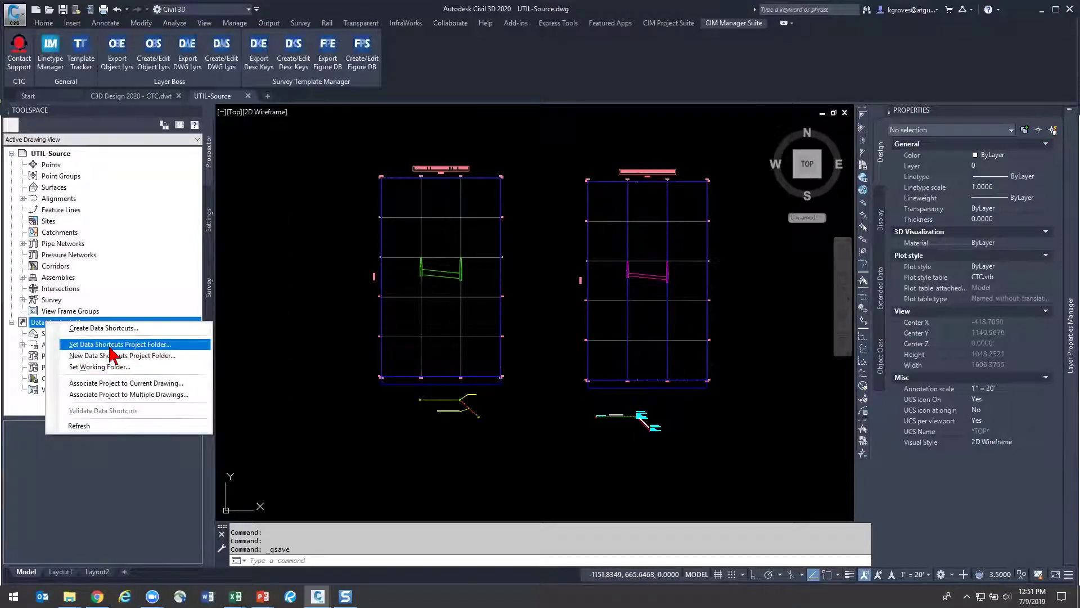
{"action": "left_click", "coordinate": [117, 383]}
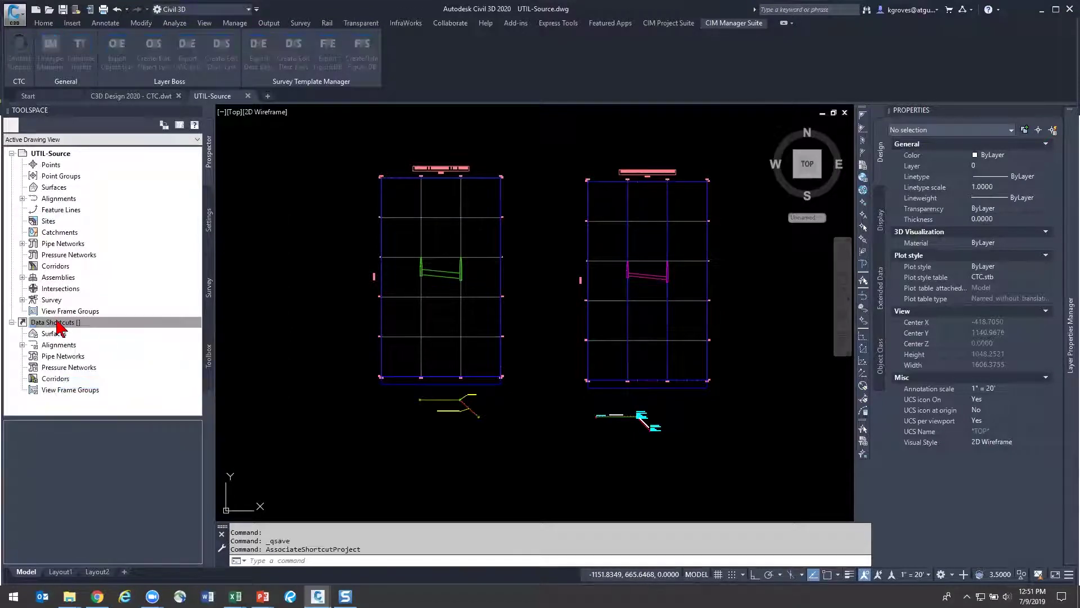
{"action": "left_click", "coordinate": [528, 332]}
{"action": "right_click", "coordinate": [84, 323]}
{"action": "left_click", "coordinate": [115, 328]}
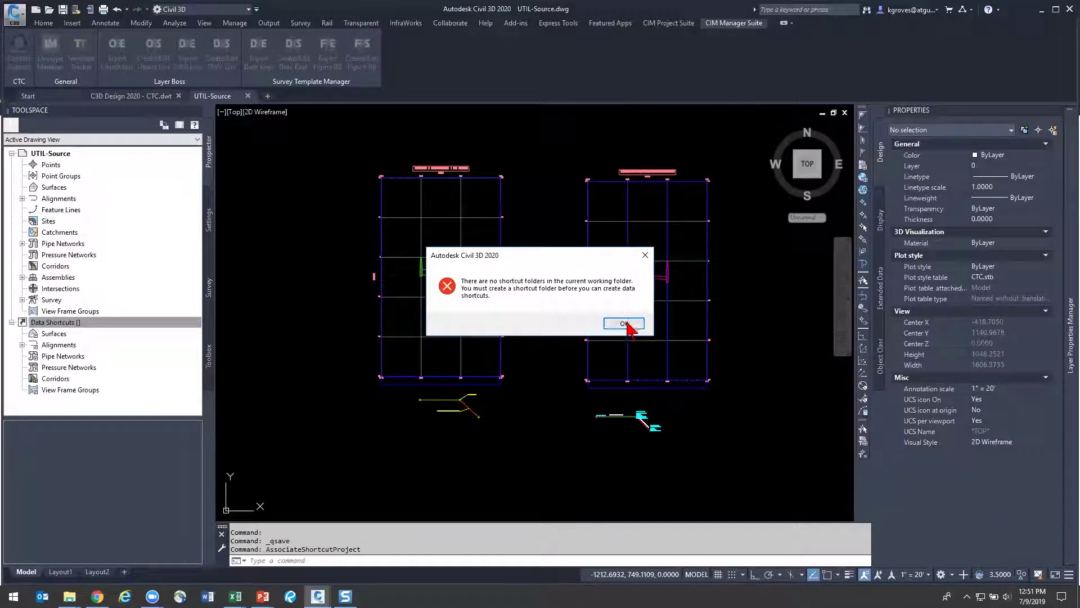
{"action": "left_click", "coordinate": [624, 323]}
{"action": "right_click", "coordinate": [35, 323]}
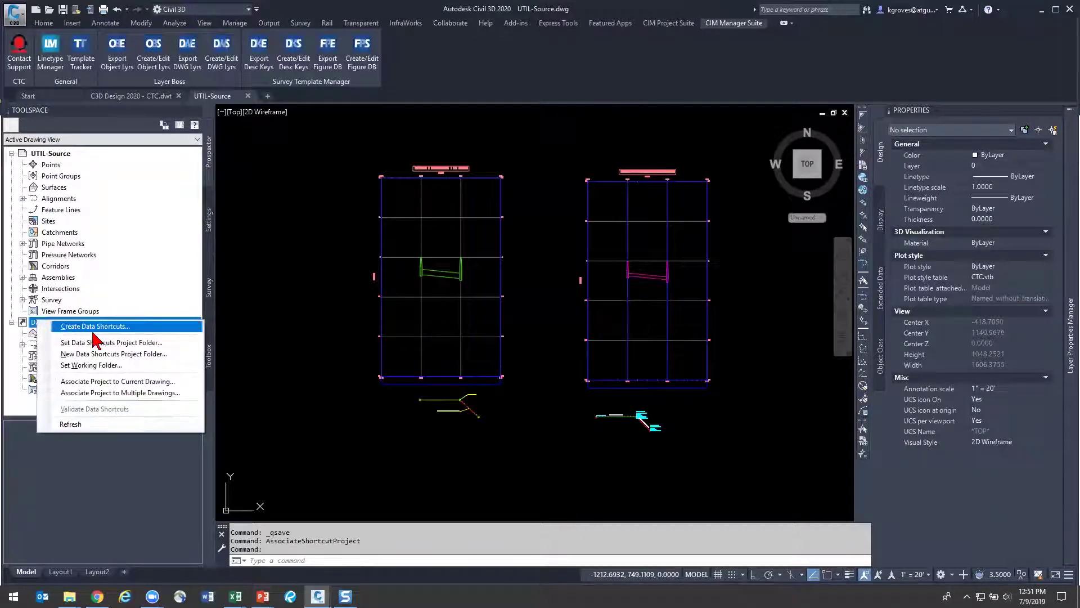
{"action": "left_click", "coordinate": [111, 366]}
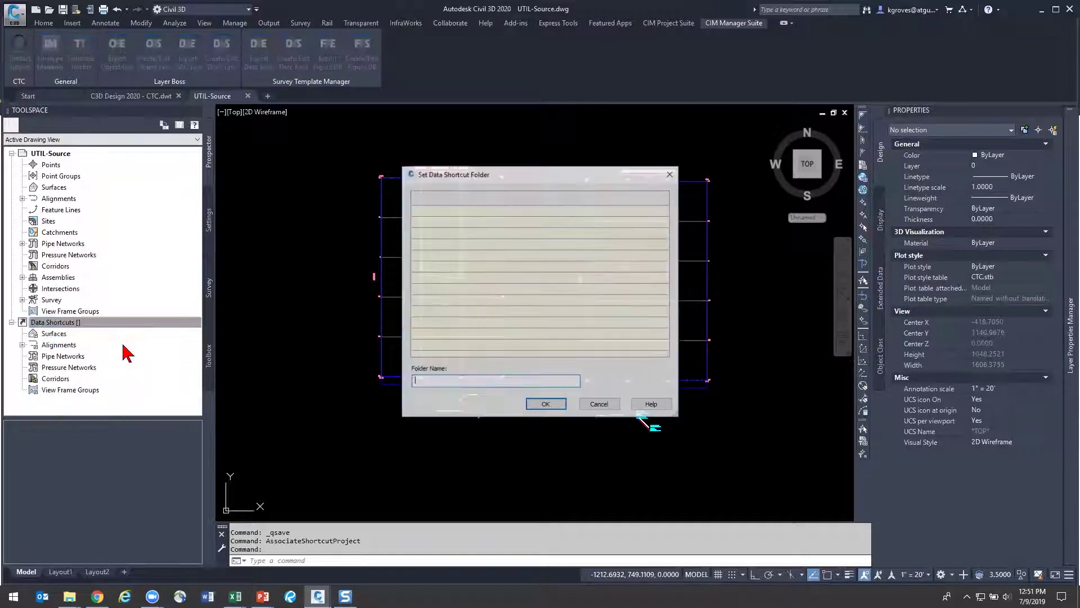
{"action": "key", "text": "Escape"}
Set the data shortcuts working folder to C:\Webinar\Drawing Object Layers
{"action": "right_click", "coordinate": [61, 322]}
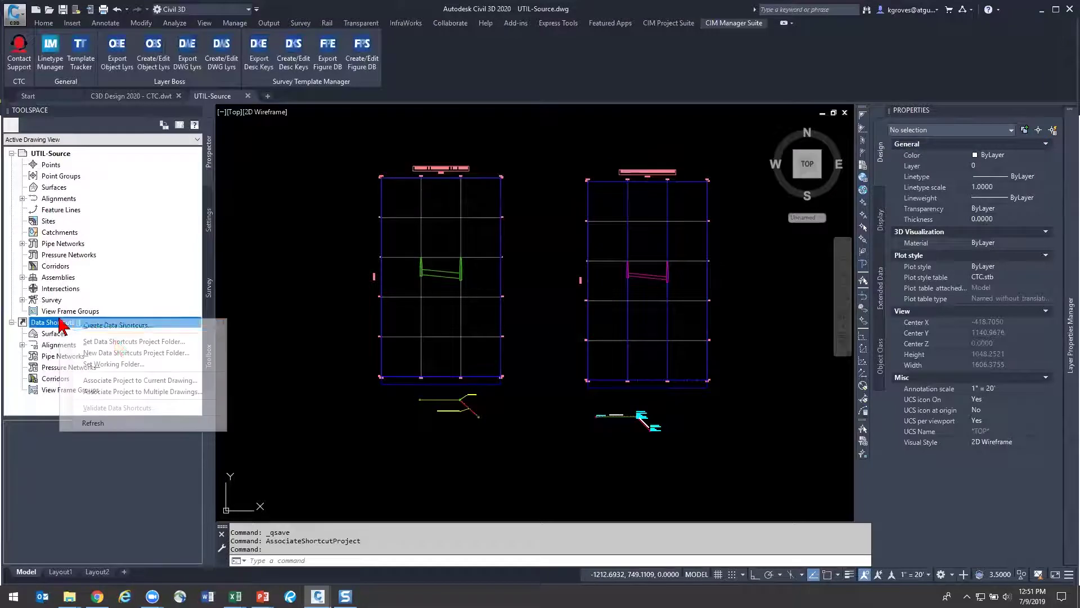
{"action": "left_click", "coordinate": [151, 363]}
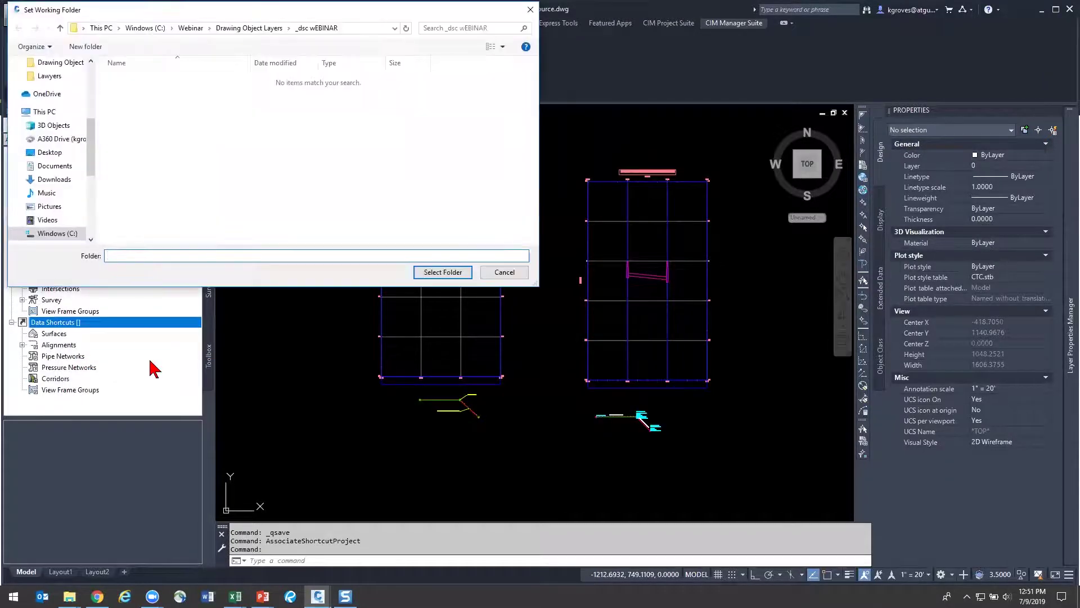
{"action": "left_click", "coordinate": [226, 27]}
{"action": "left_click", "coordinate": [428, 274]}
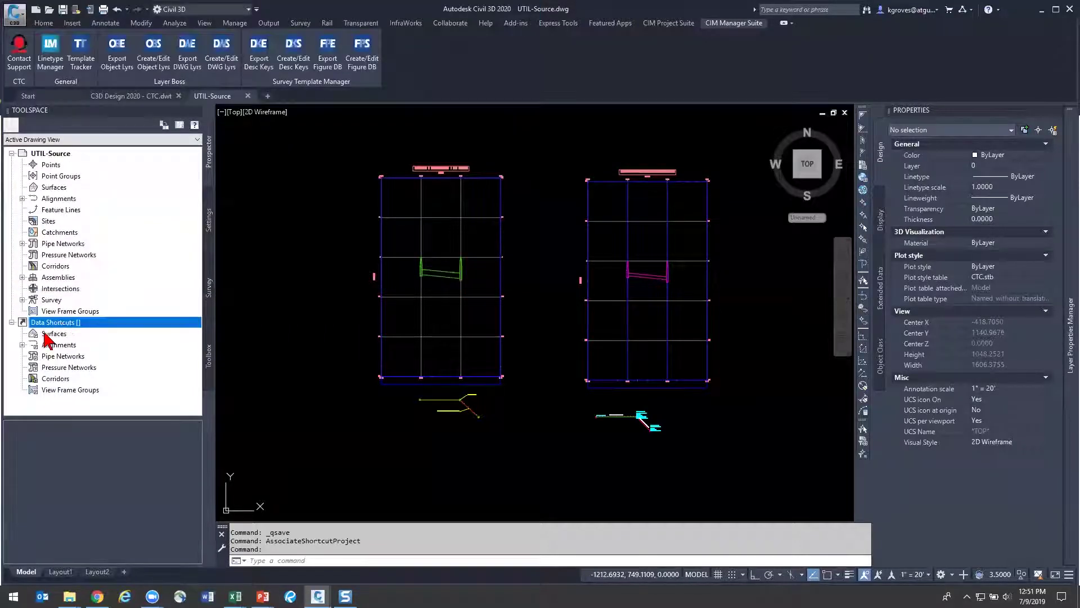
{"action": "right_click", "coordinate": [61, 323]}
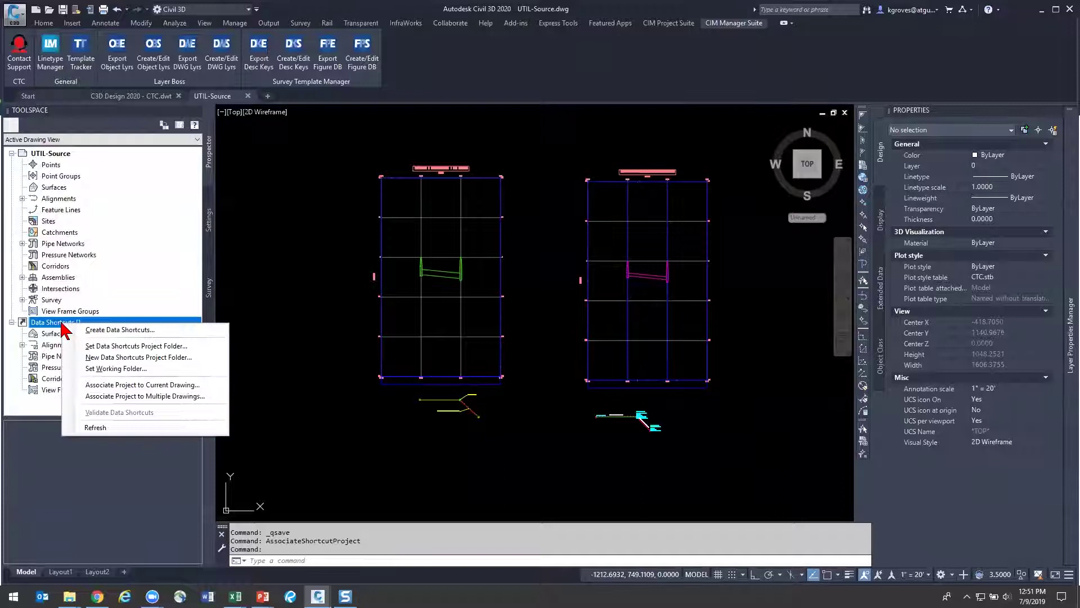
{"action": "left_click", "coordinate": [147, 347]}
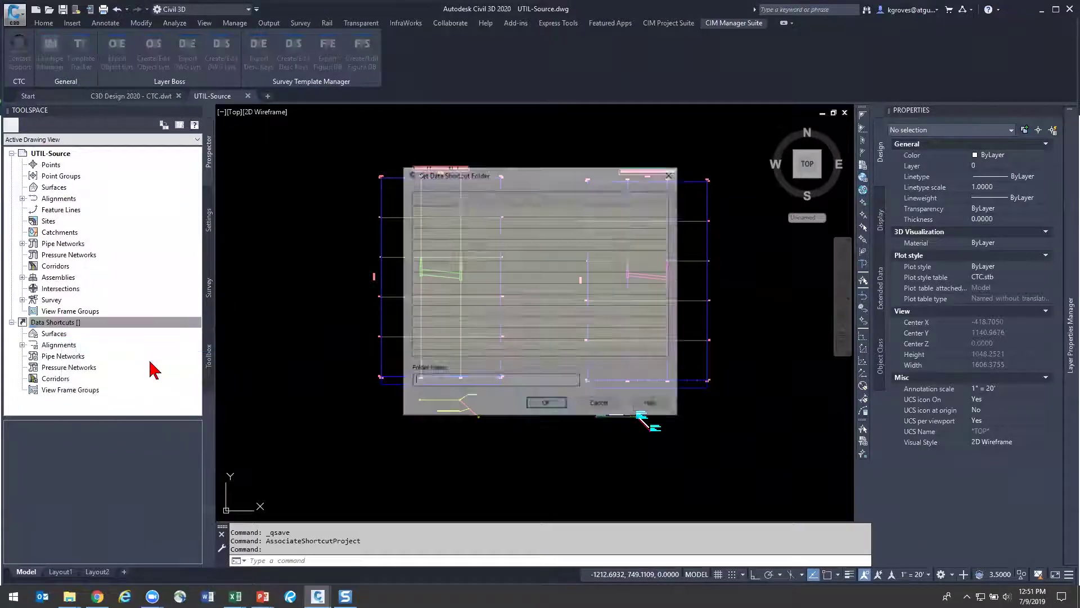
{"action": "left_click", "coordinate": [600, 405]}
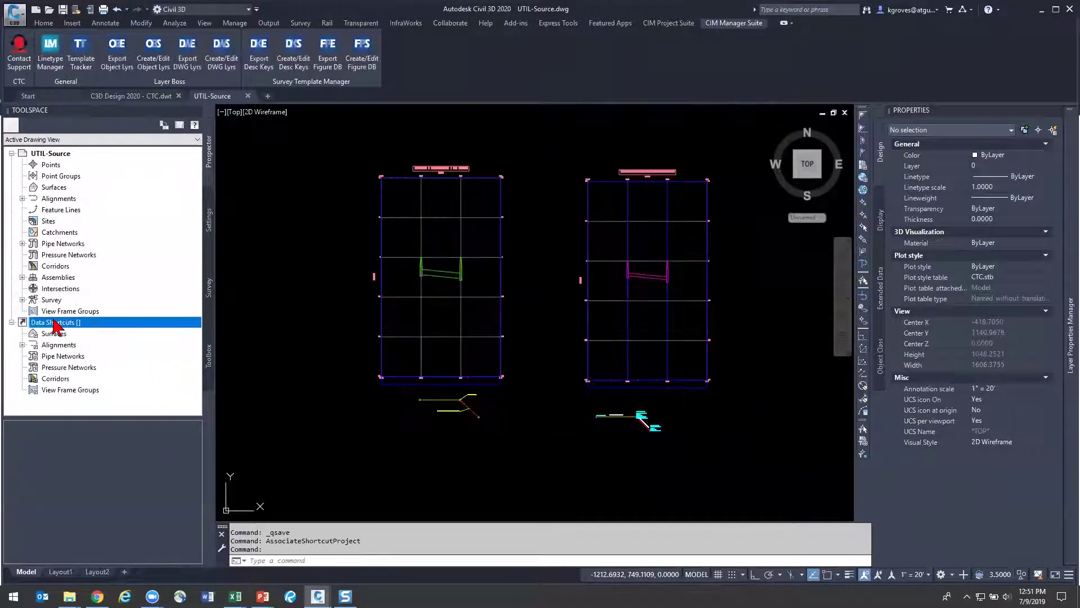
Switch to File Explorer, check the _dsc wEBINAR folder in C:\Webinar\Drawing Object Layers and try to delete it
{"action": "left_click", "coordinate": [69, 597]}
{"action": "left_click", "coordinate": [37, 538]}
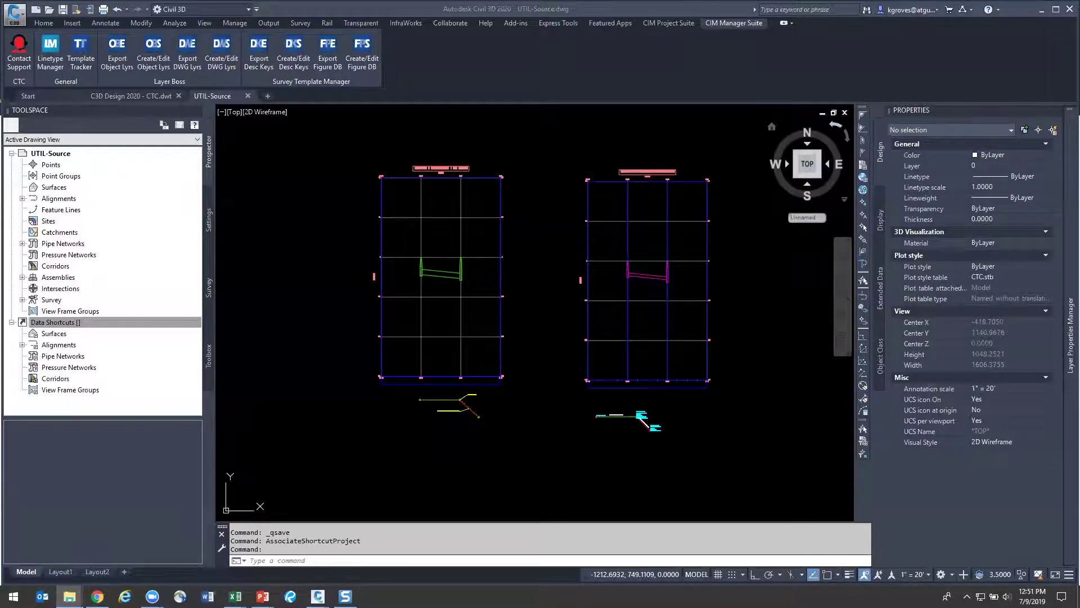
{"action": "scroll", "coordinate": [332, 366], "scroll_direction": "down", "scroll_amount": 5}
{"action": "scroll", "coordinate": [448, 355], "scroll_direction": "down", "scroll_amount": 3}
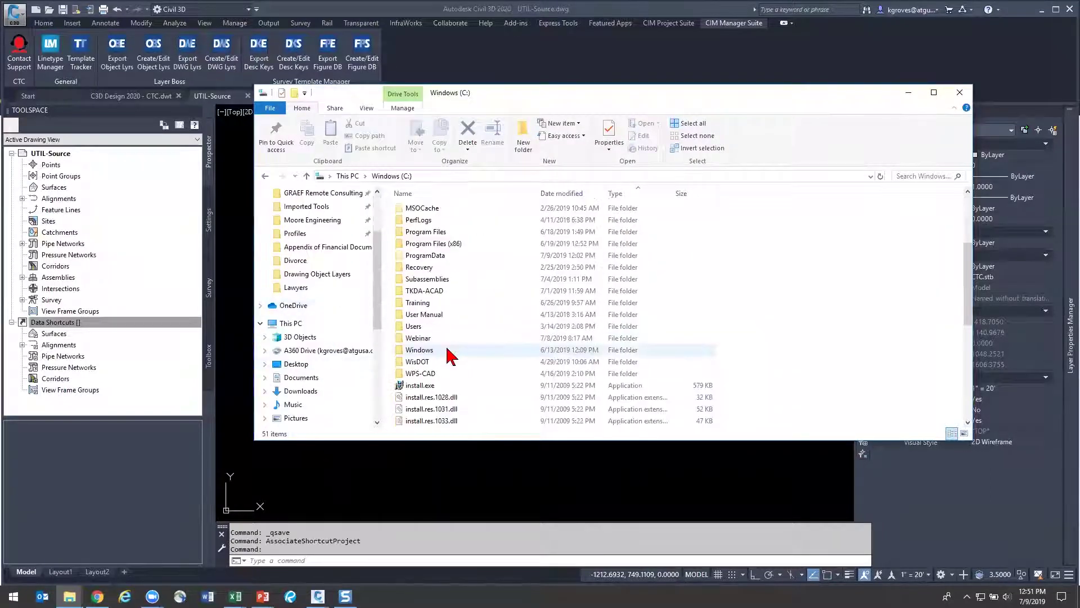
{"action": "left_click", "coordinate": [442, 338]}
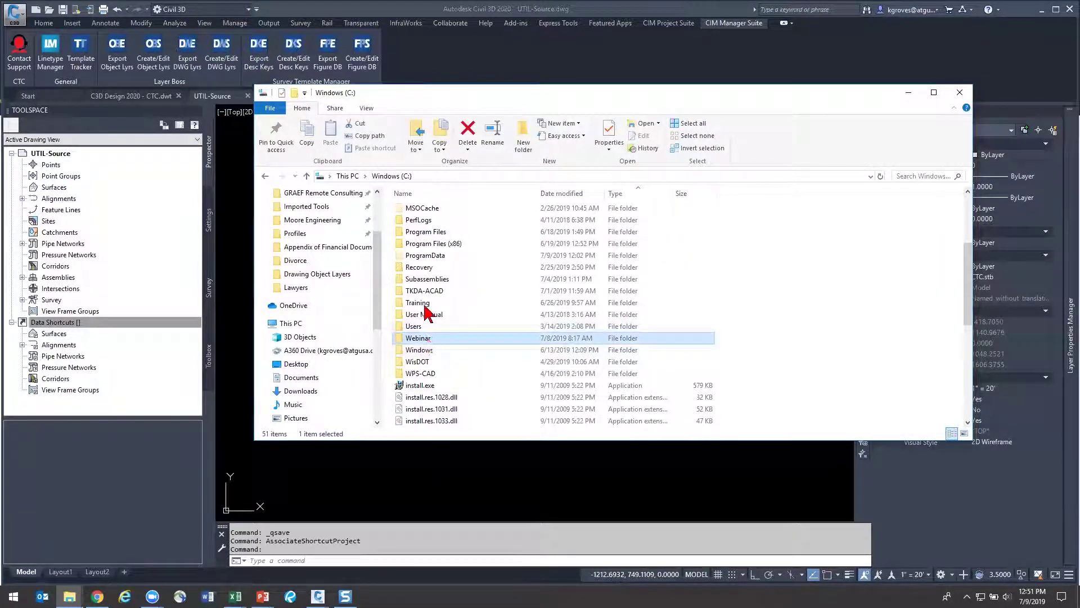
{"action": "key", "text": "Return"}
{"action": "double_click", "coordinate": [442, 238]}
{"action": "double_click", "coordinate": [441, 212]}
{"action": "left_click", "coordinate": [481, 177]}
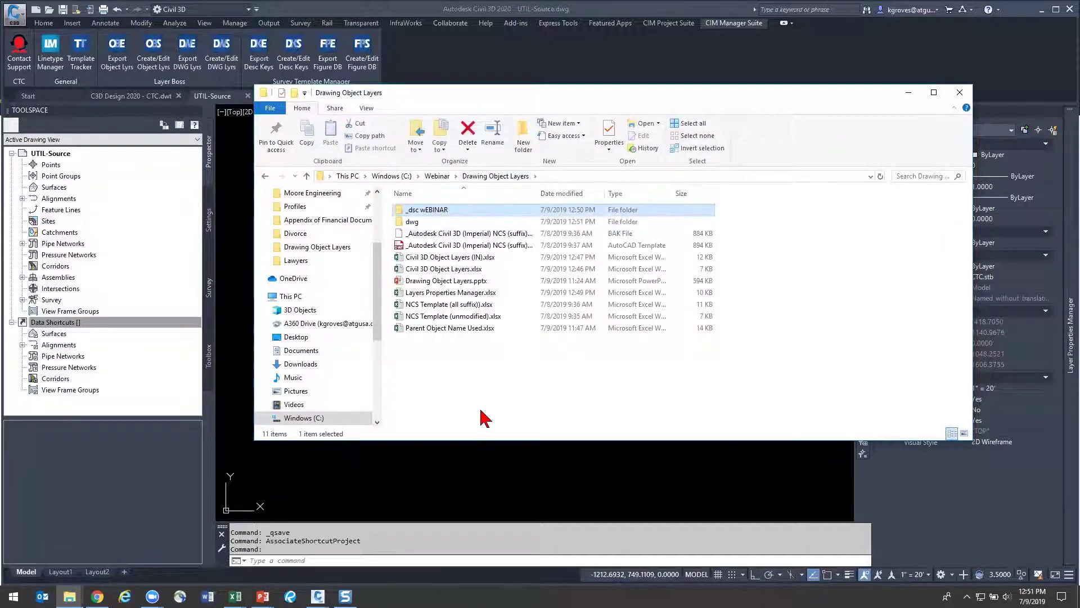
{"action": "key", "text": "Delete"}
{"action": "left_click", "coordinate": [960, 92]}
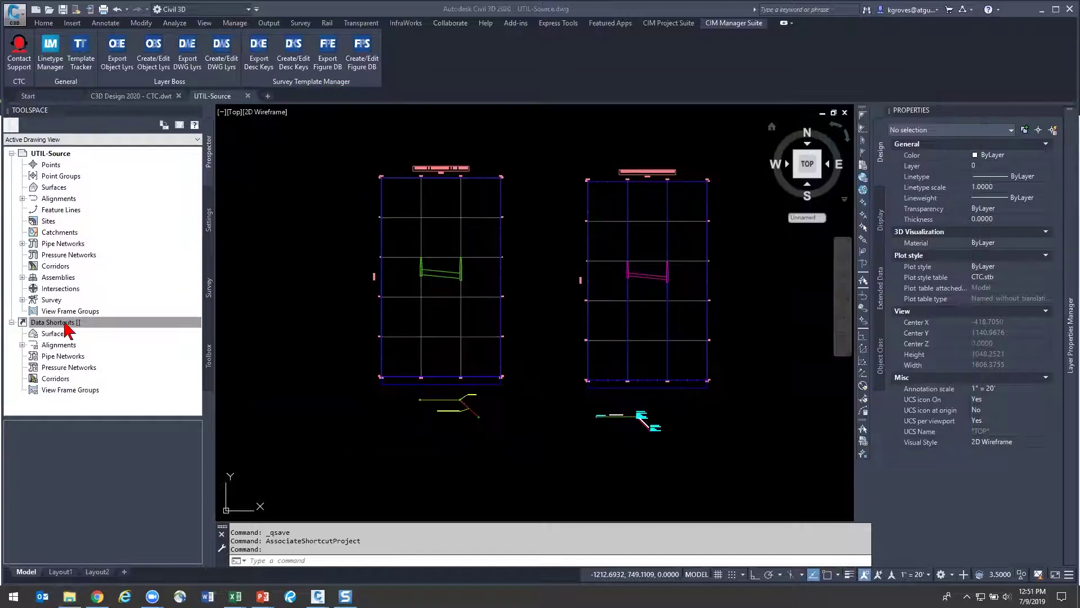
Set the working folder to C:\Webinar\Drawing Object Layers and create a data shortcuts project folder named _DSC DrawingObjectLayers
{"action": "right_click", "coordinate": [47, 327]}
{"action": "left_click", "coordinate": [124, 369]}
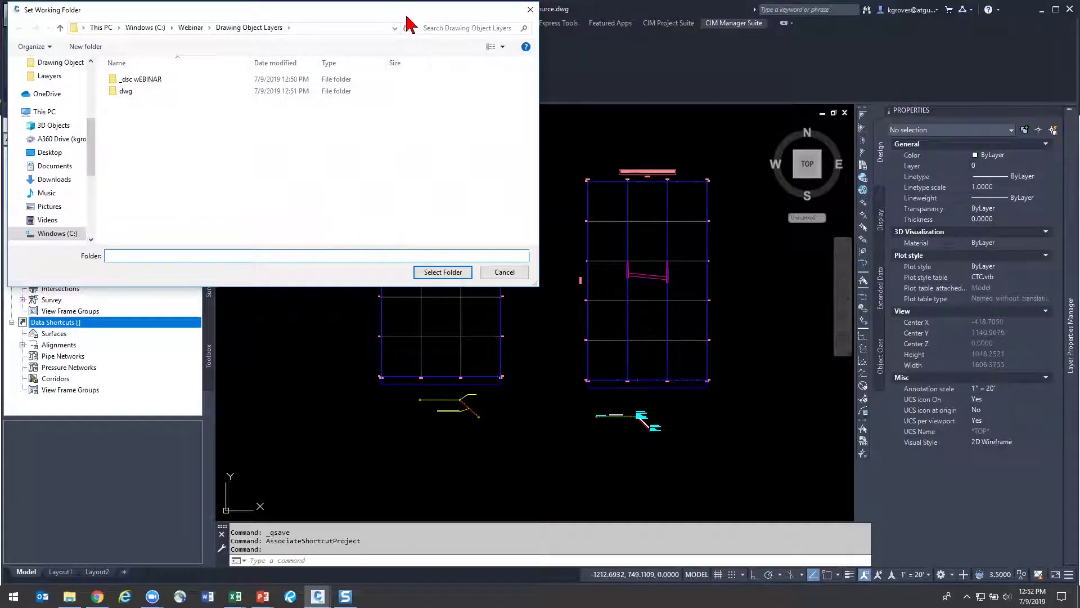
{"action": "left_click", "coordinate": [439, 272]}
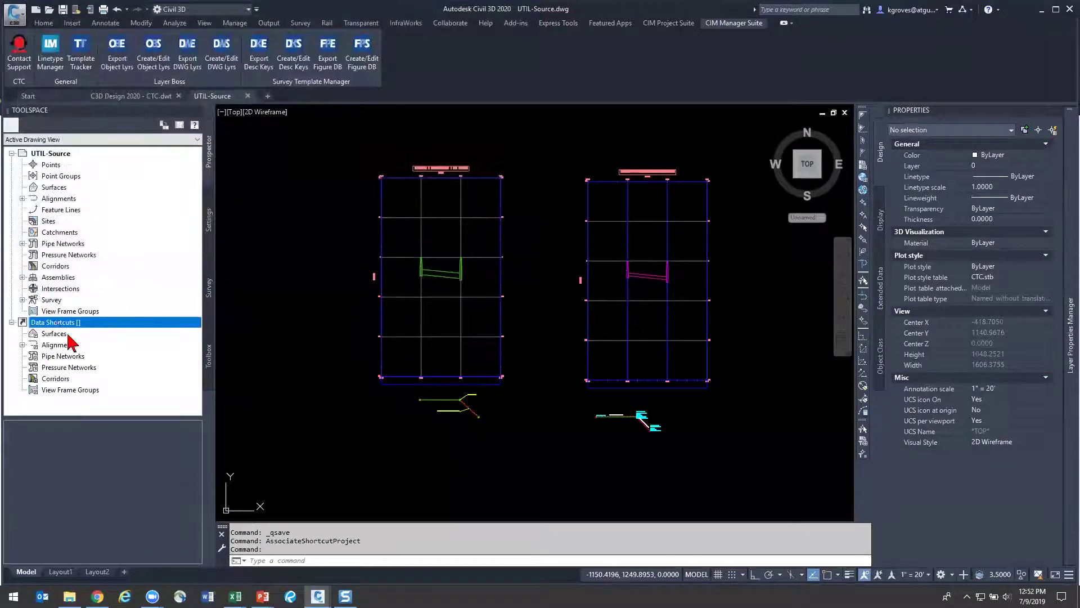
{"action": "right_click", "coordinate": [57, 325]}
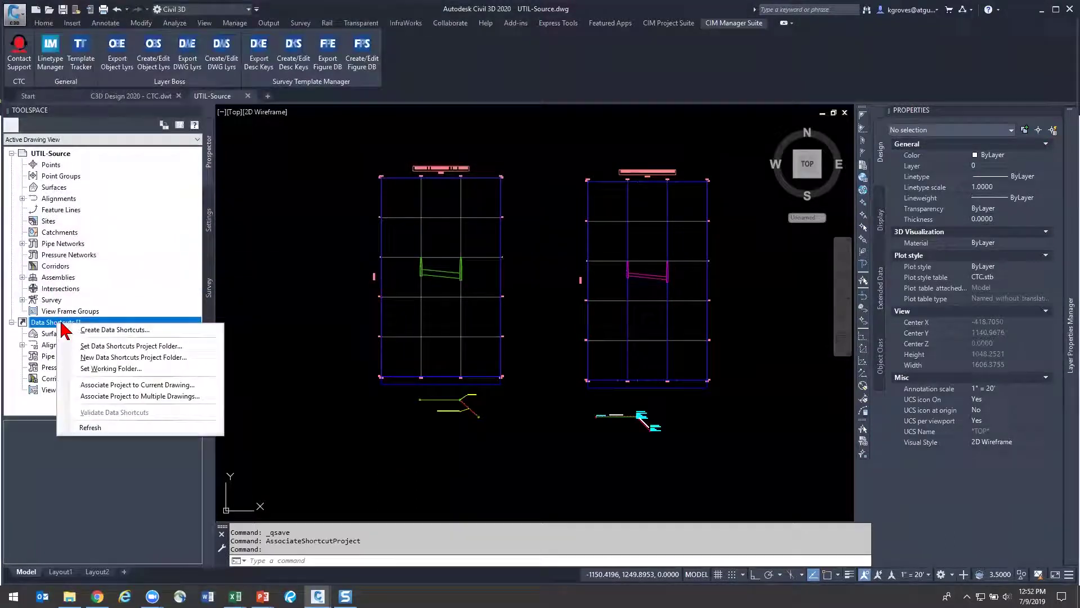
{"action": "left_click", "coordinate": [150, 357]}
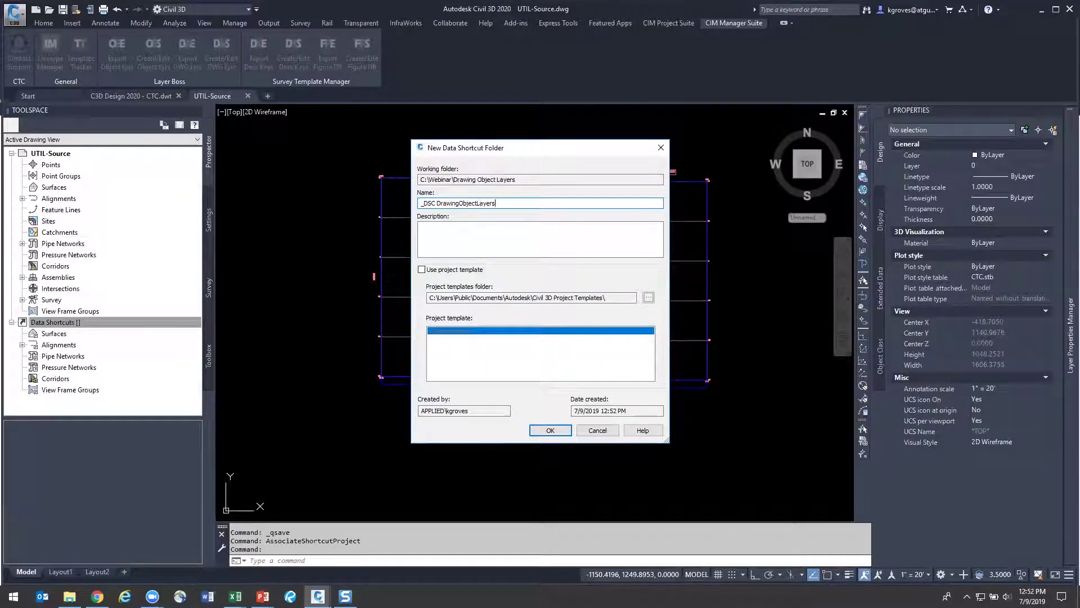
{"action": "key", "text": "Return"}
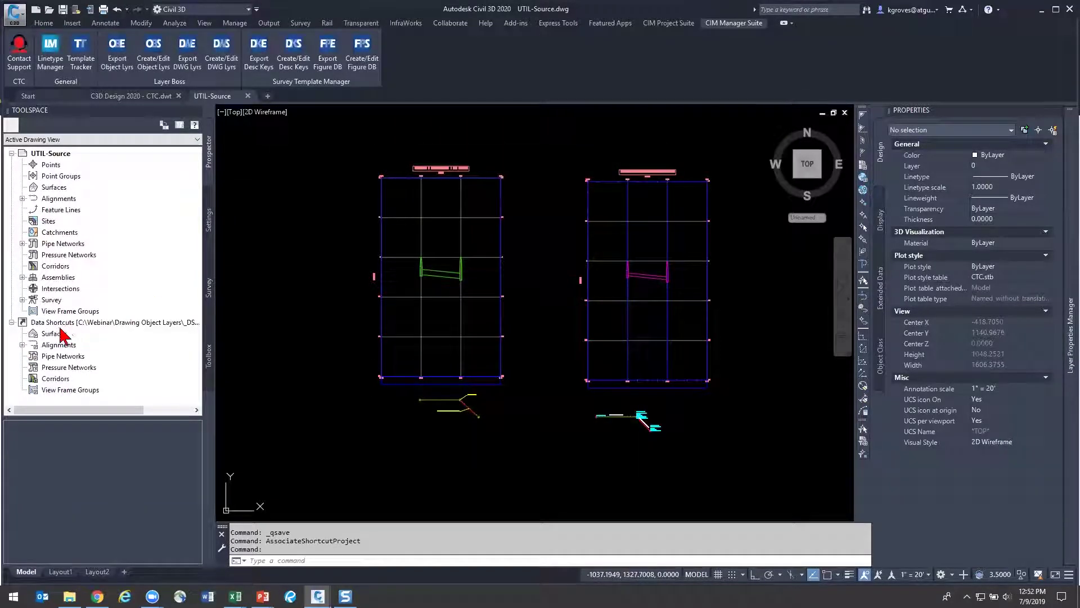
Associate the _DSC DrawingObjectLayers project with the UTIL-Source drawing
{"action": "right_click", "coordinate": [59, 323]}
{"action": "left_click", "coordinate": [50, 387]}
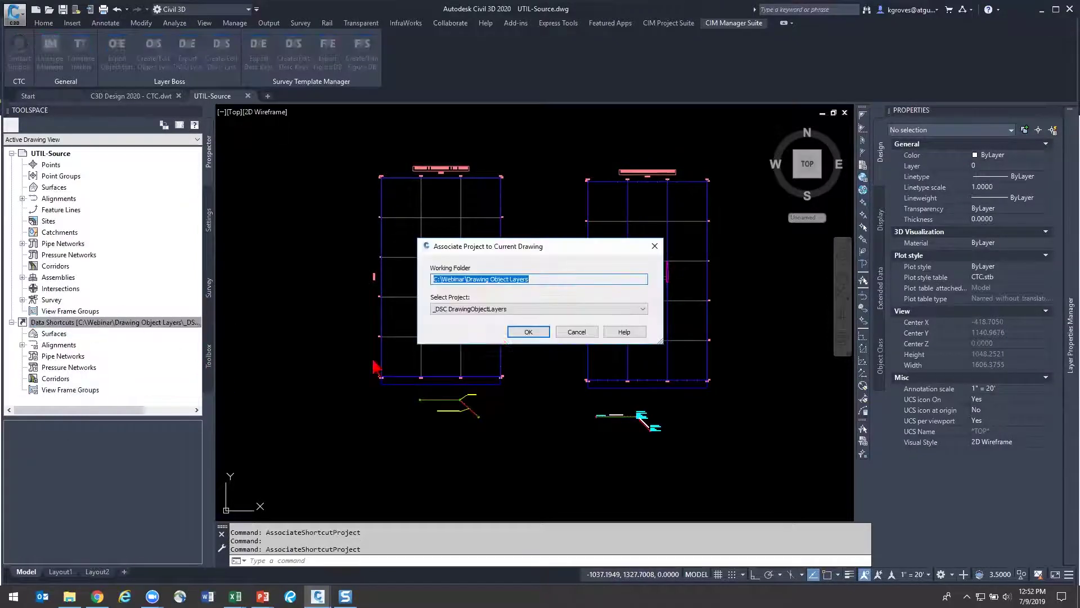
{"action": "left_click", "coordinate": [528, 332]}
Create data shortcuts for both pipe networks, C-MUNI-SSWR and C-MUNI-STRM
{"action": "right_click", "coordinate": [51, 323]}
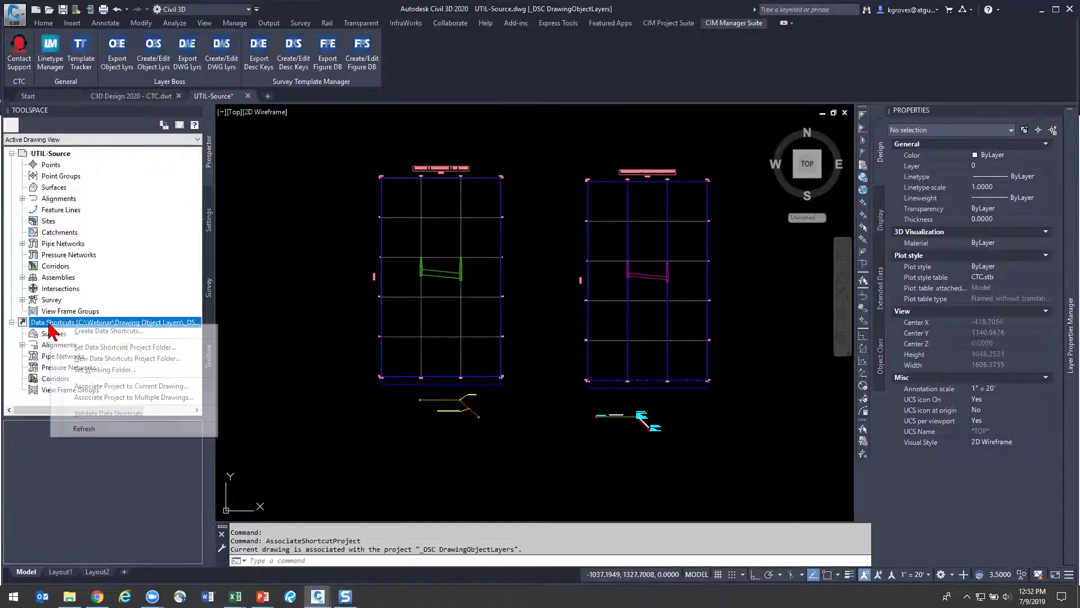
{"action": "left_click", "coordinate": [120, 332]}
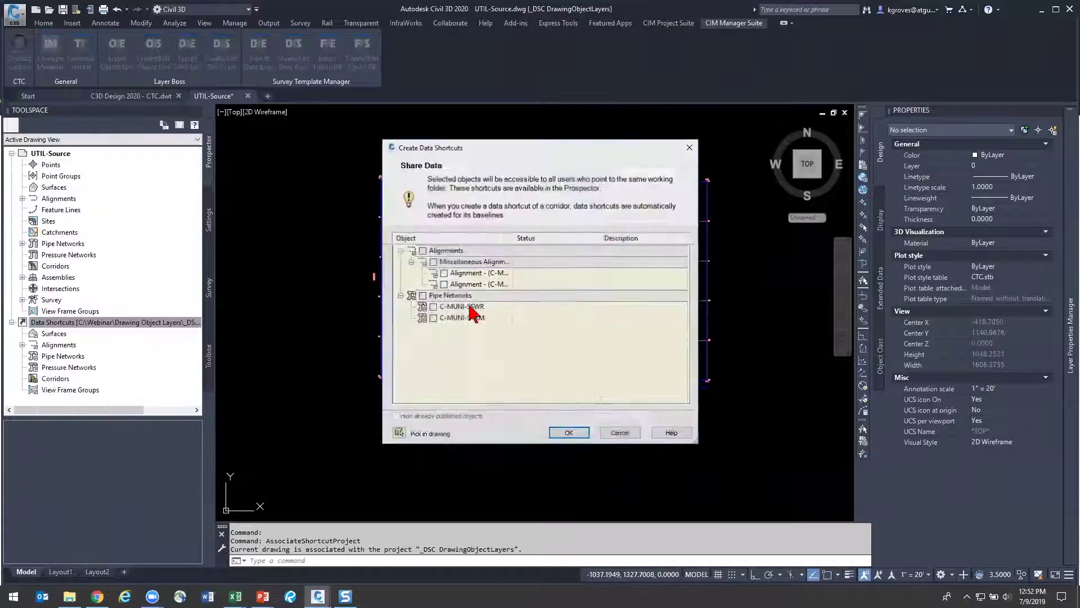
{"action": "left_click", "coordinate": [422, 296]}
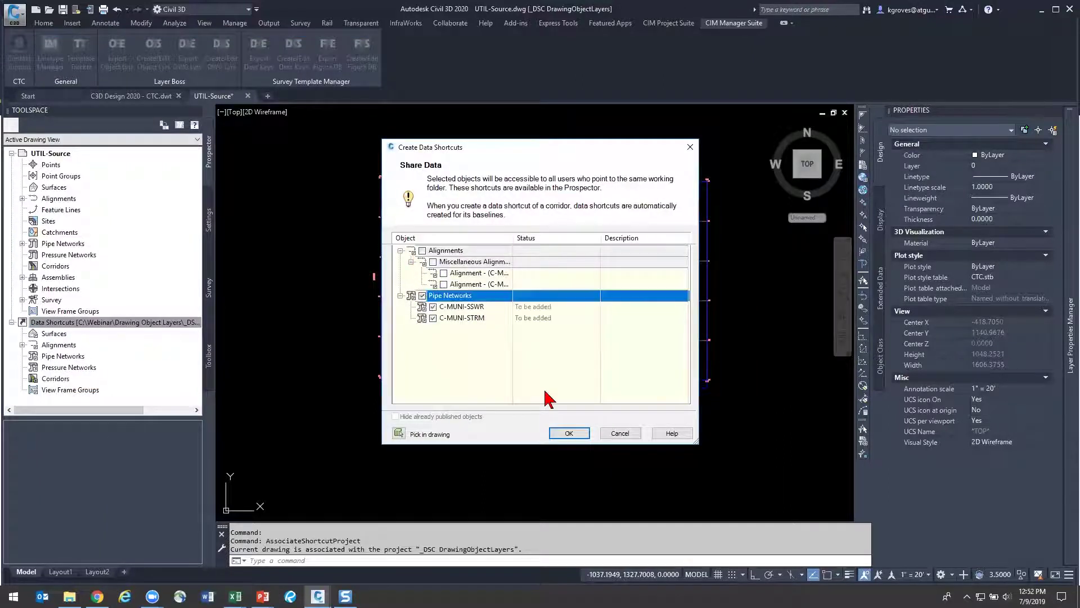
{"action": "left_click", "coordinate": [569, 433]}
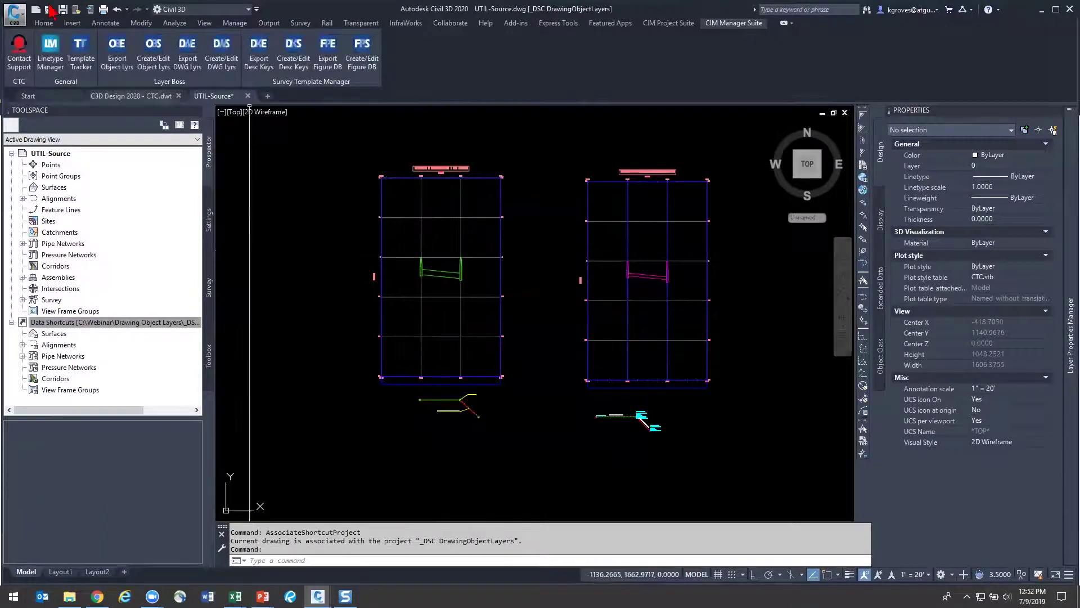
Start a new drawing from the C3D Design 2020 - CTC.dwt template and list its built-in pipe networks
{"action": "left_click", "coordinate": [43, 11]}
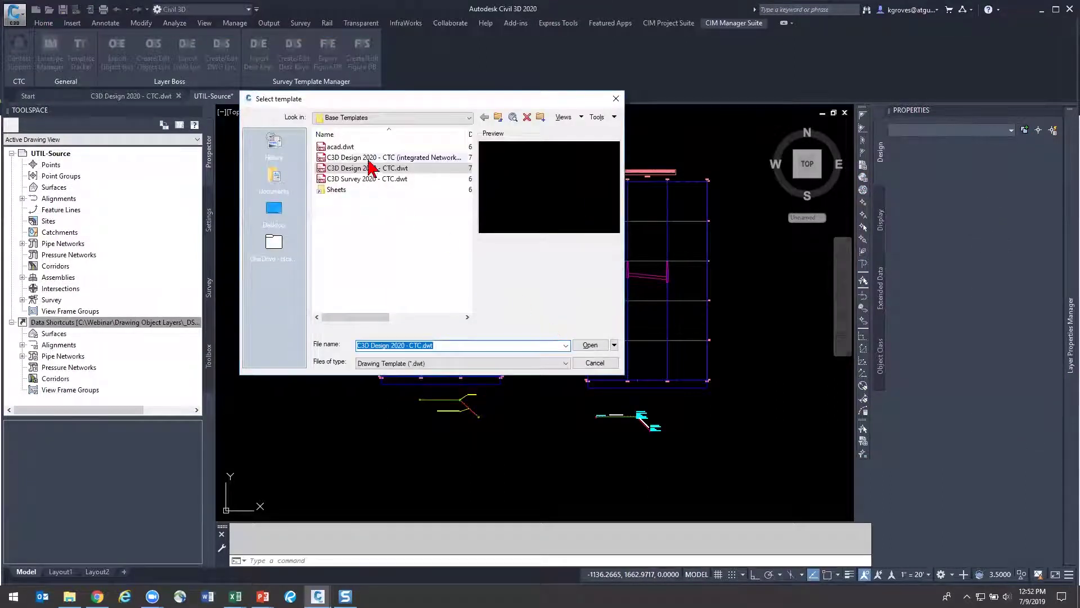
{"action": "double_click", "coordinate": [371, 168]}
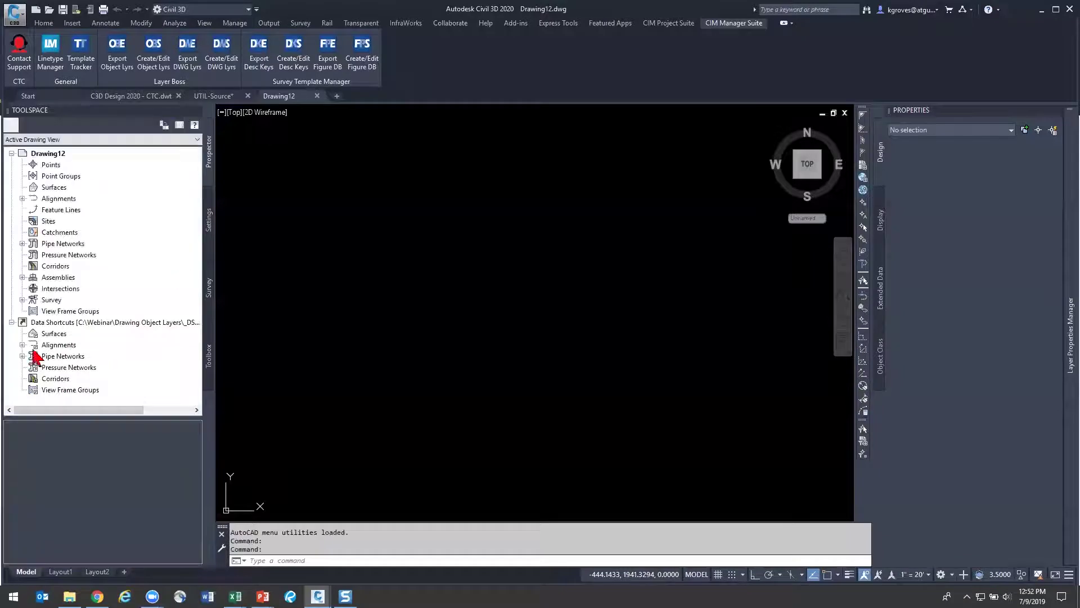
{"action": "left_click", "coordinate": [23, 244]}
{"action": "left_click", "coordinate": [33, 255]}
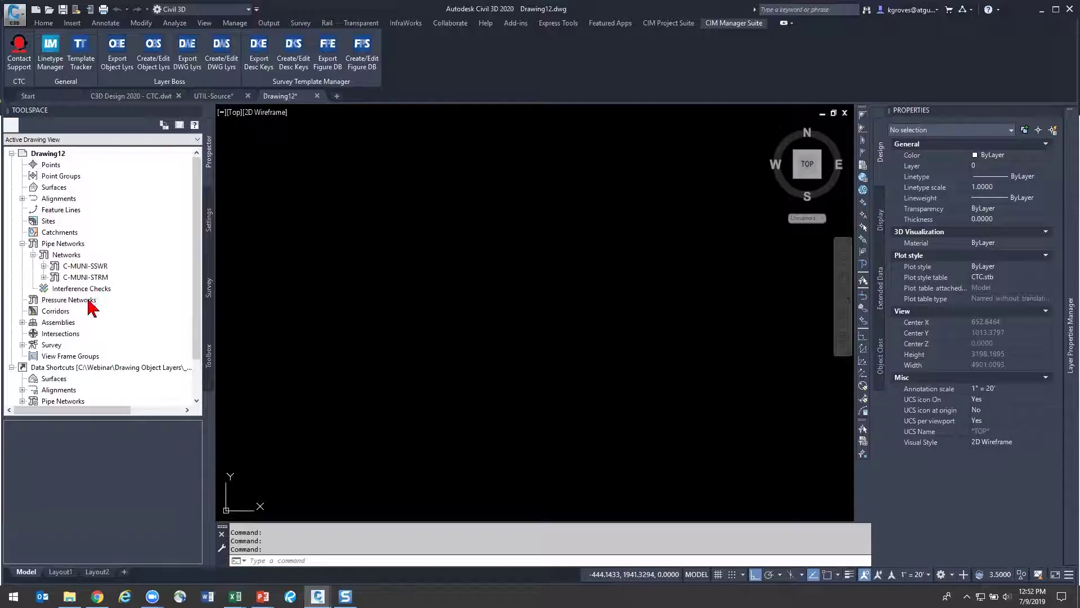
Create a pipe network reference from the C-MUNI-SSWR data shortcut with the Sanitary Sewer parts list and no labels
{"action": "scroll", "coordinate": [90, 307], "scroll_direction": "down", "scroll_amount": 1}
{"action": "left_click", "coordinate": [23, 366]}
{"action": "left_click", "coordinate": [82, 379]}
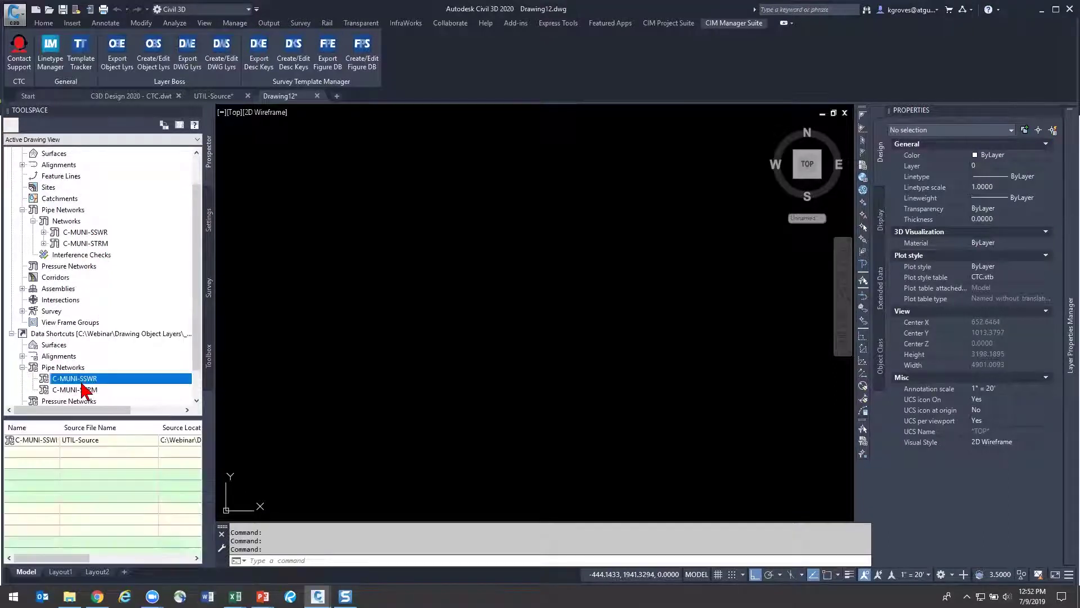
{"action": "left_click_drag", "start_coordinate": [387, 384], "coordinate": [392, 388]}
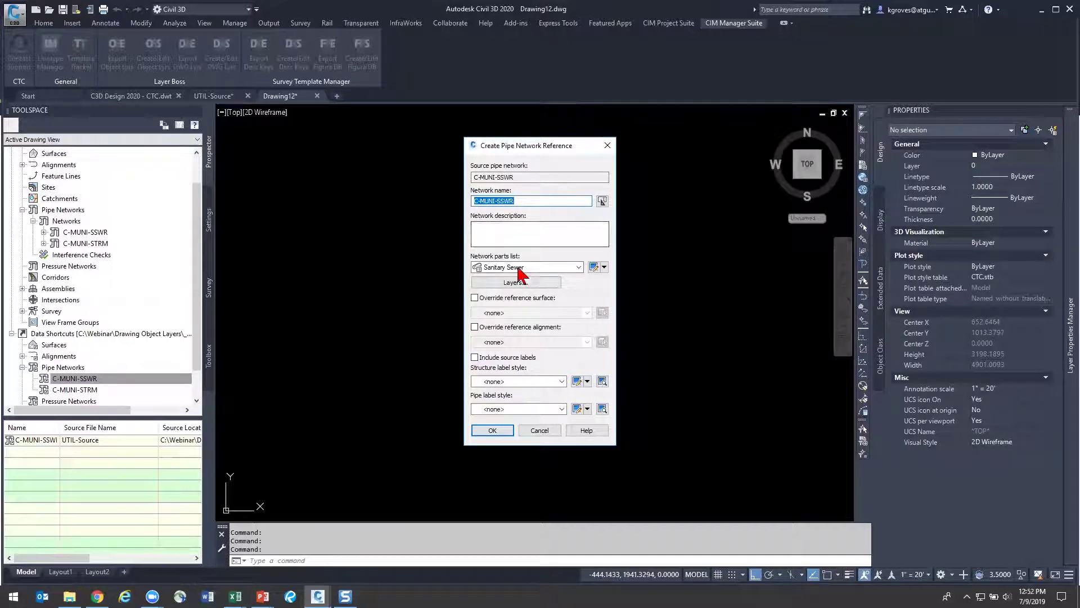
{"action": "left_click", "coordinate": [492, 431]}
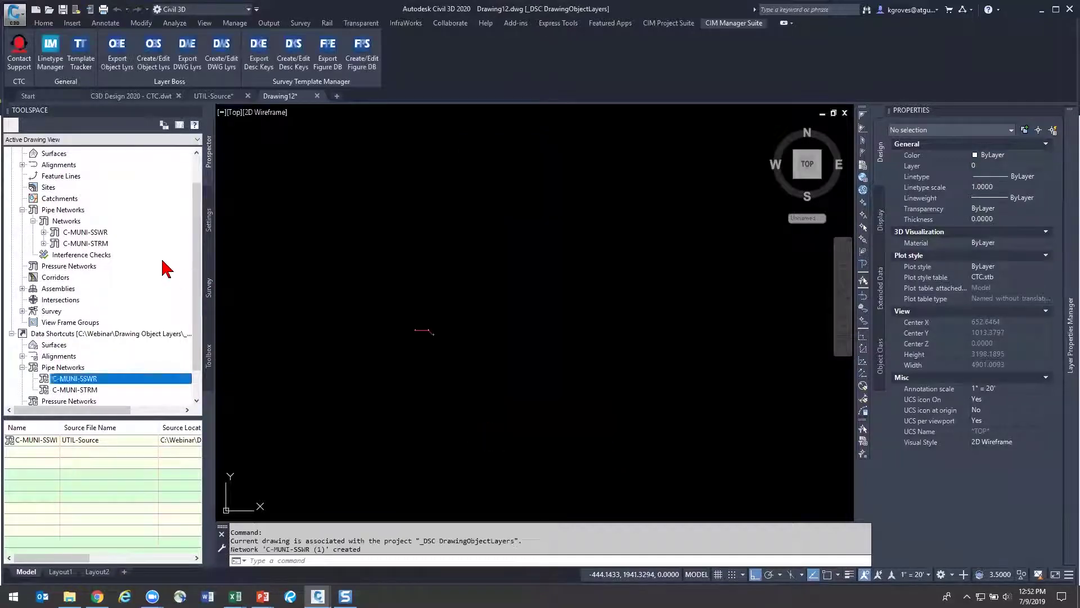
Check the referenced network's name and inspect its pipe layer under the Sanitary layer filter
{"action": "left_click", "coordinate": [127, 243]}
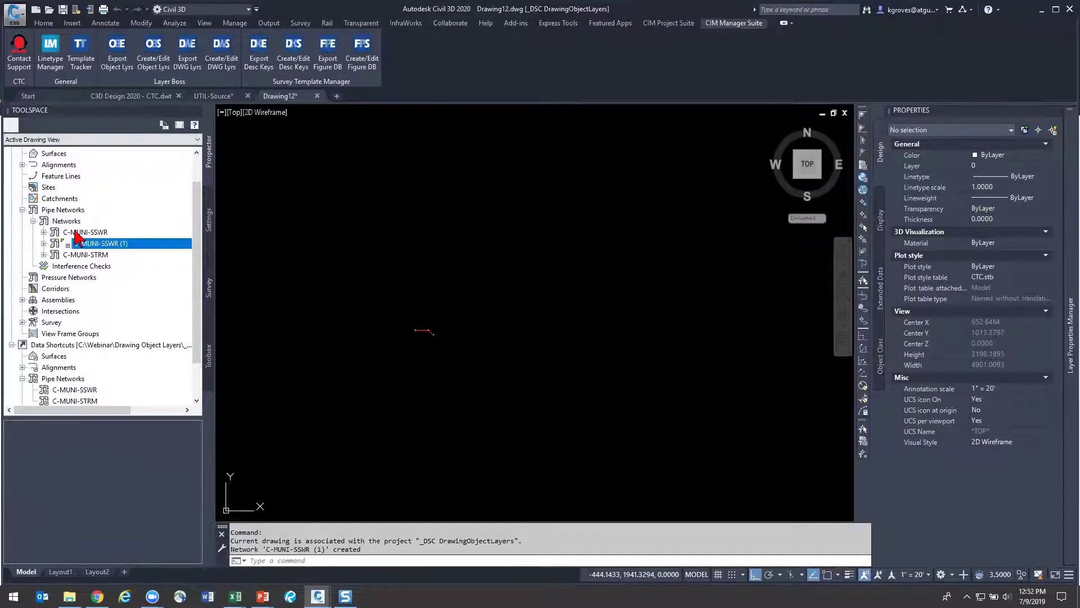
{"action": "mouse_move", "coordinate": [1067, 244]}
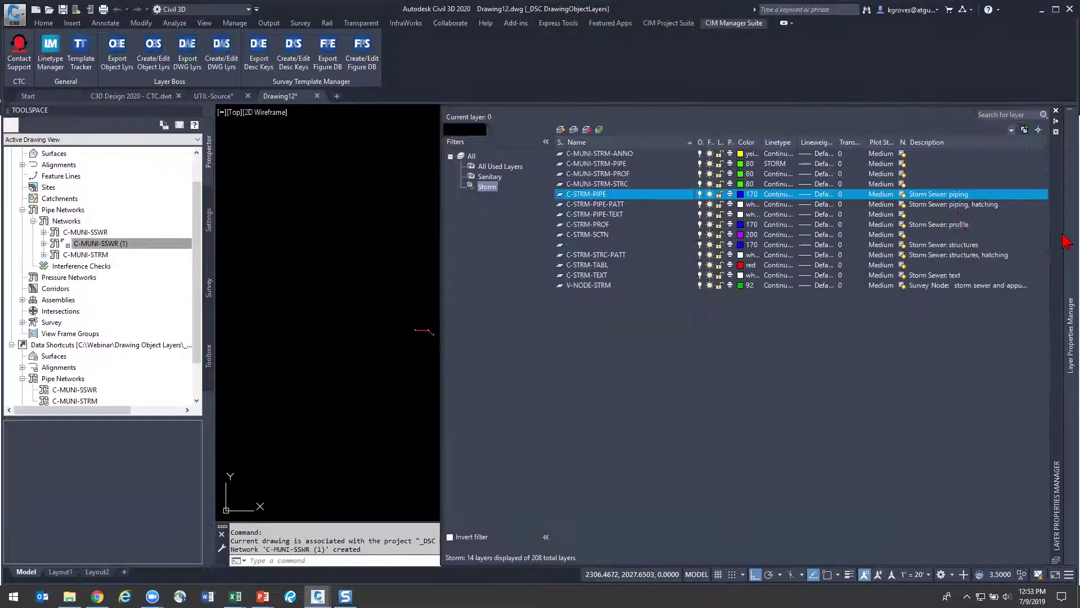
{"action": "left_click", "coordinate": [488, 178]}
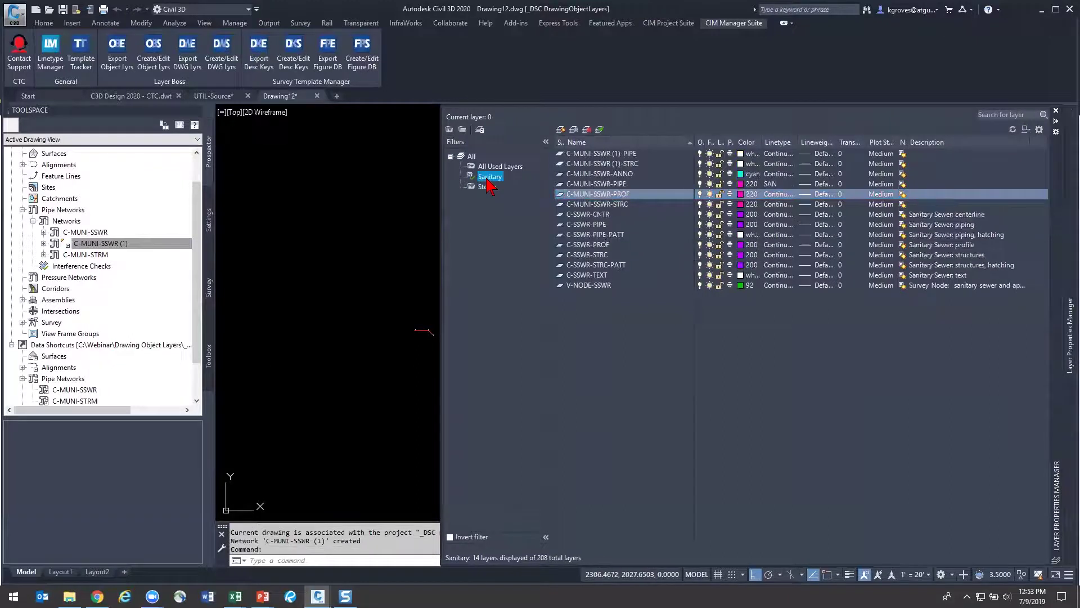
{"action": "left_click", "coordinate": [631, 154]}
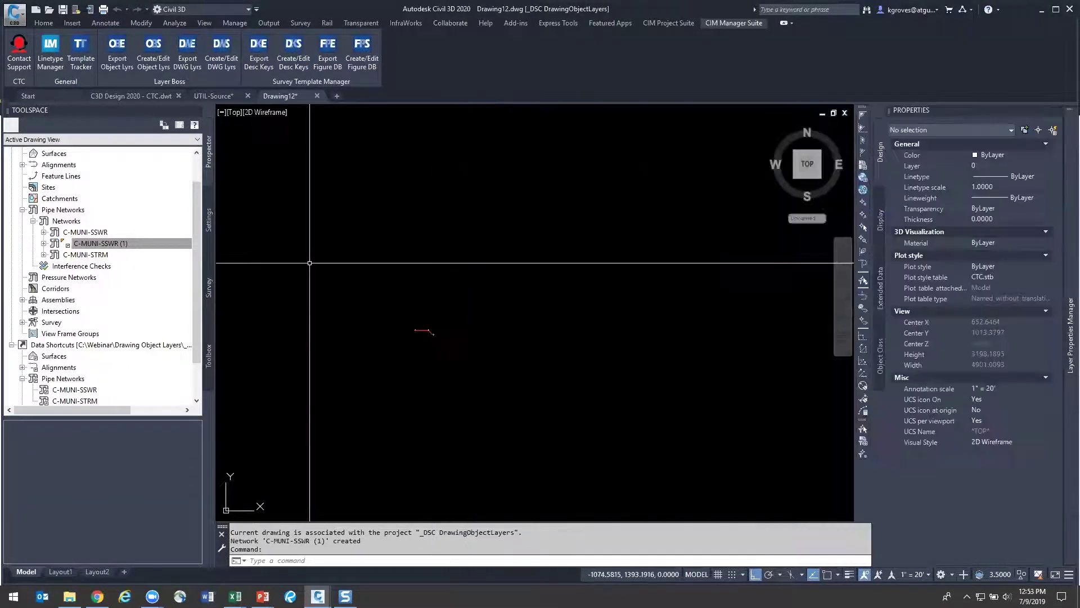
Undo the layer operation and the creation of the C-MUNI-SSWR network reference
{"action": "key", "text": "ctrl+z"}
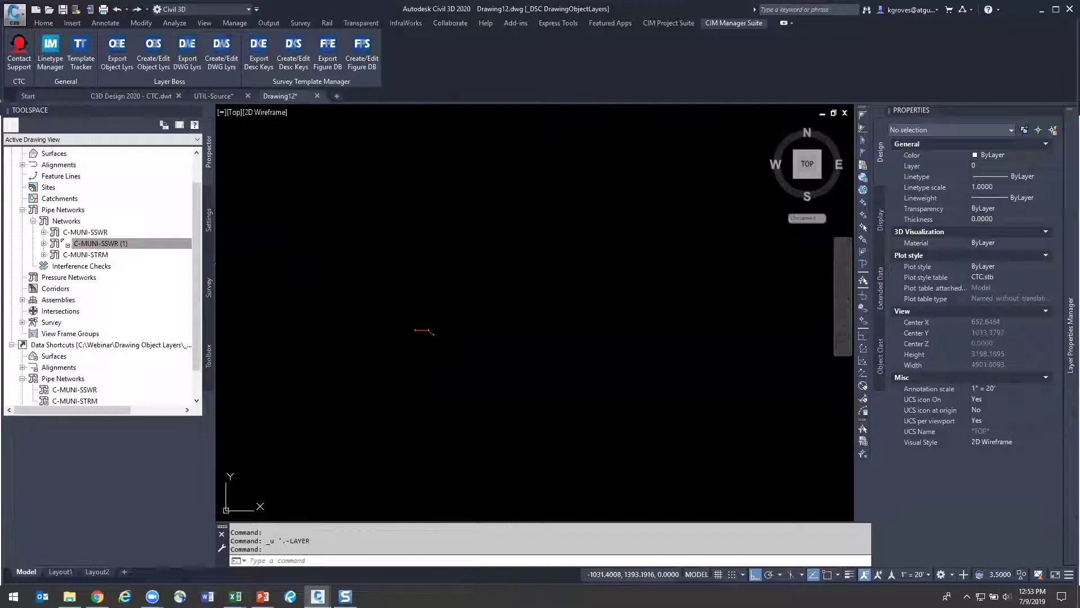
{"action": "key", "text": "ctrl+z"}
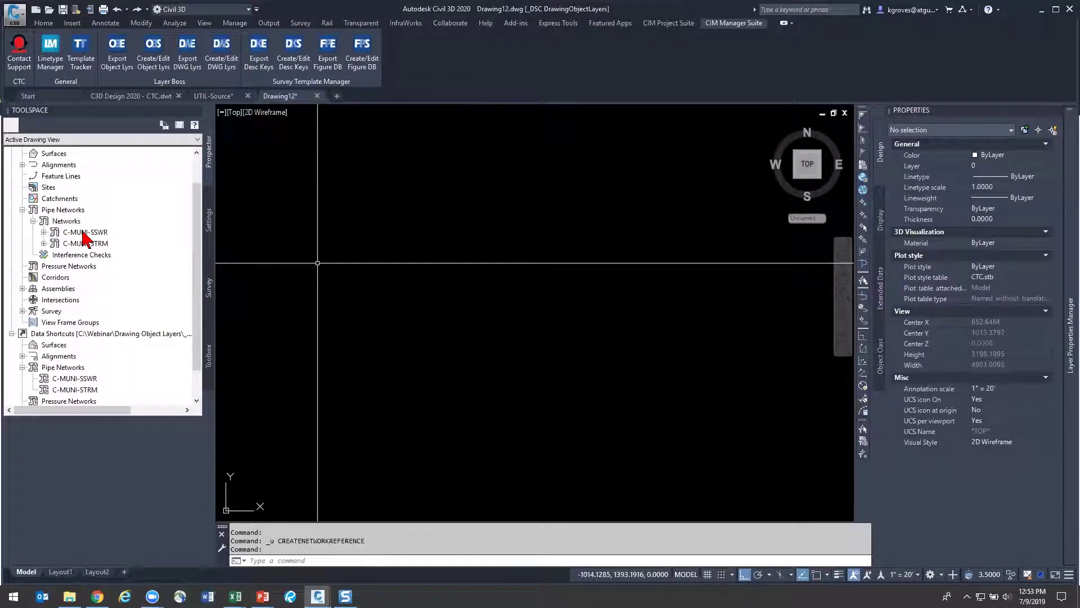
Delete the template's own C-MUNI-SSWR network and recreate the reference from the C-MUNI-SSWR data shortcut with the Sanitary Sewer parts list
{"action": "right_click", "coordinate": [85, 233]}
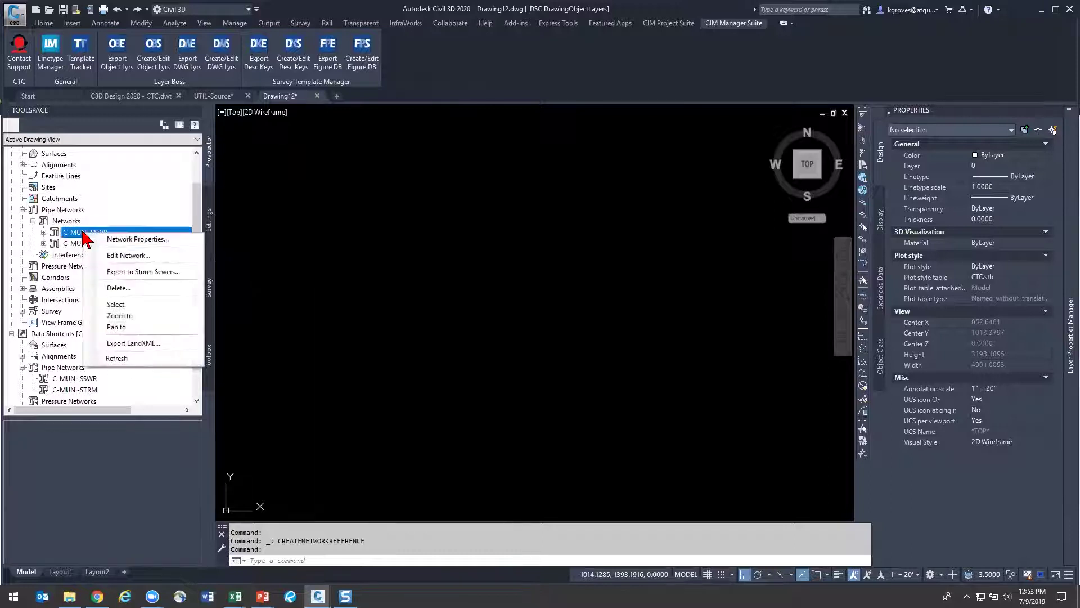
{"action": "left_click", "coordinate": [146, 287]}
{"action": "left_click_drag", "start_coordinate": [84, 367], "coordinate": [374, 370]}
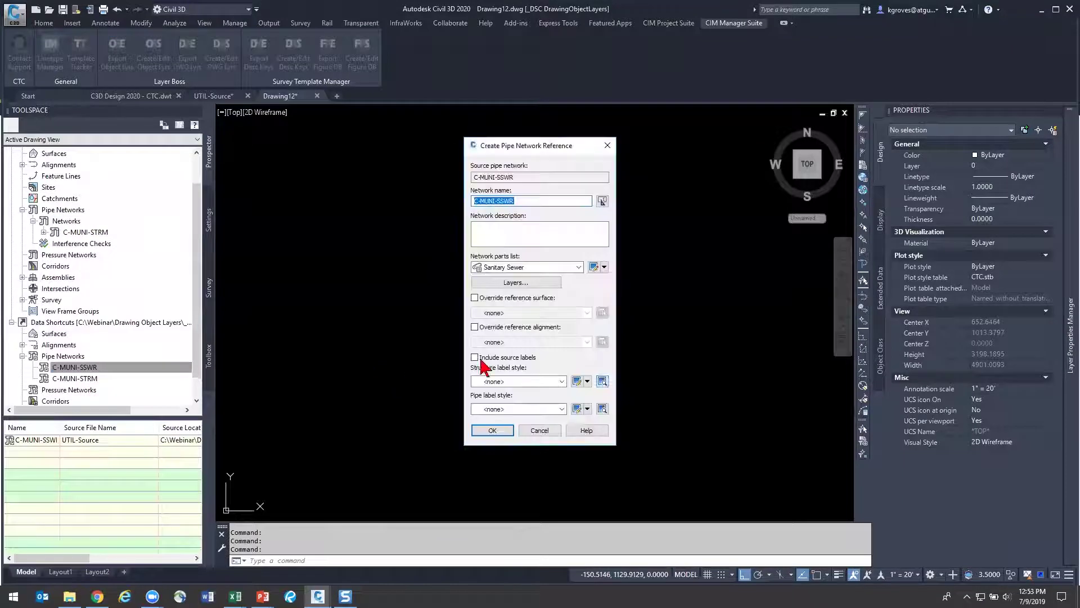
{"action": "left_click", "coordinate": [497, 432]}
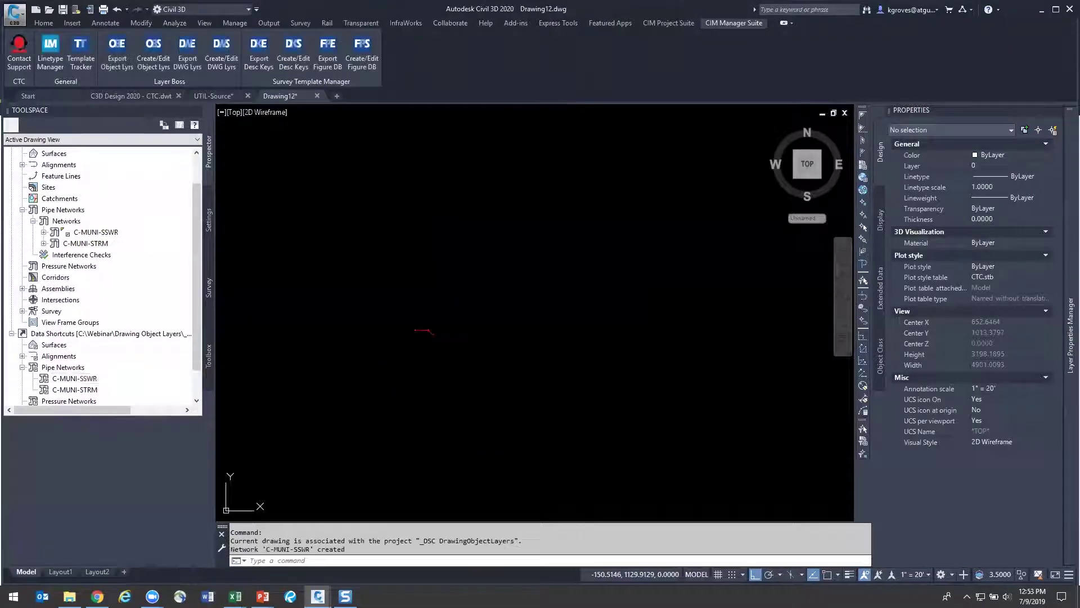
Check the recreated C-MUNI-SSWR reference and its layers under the Sanitary layer filter
{"action": "left_click", "coordinate": [90, 232]}
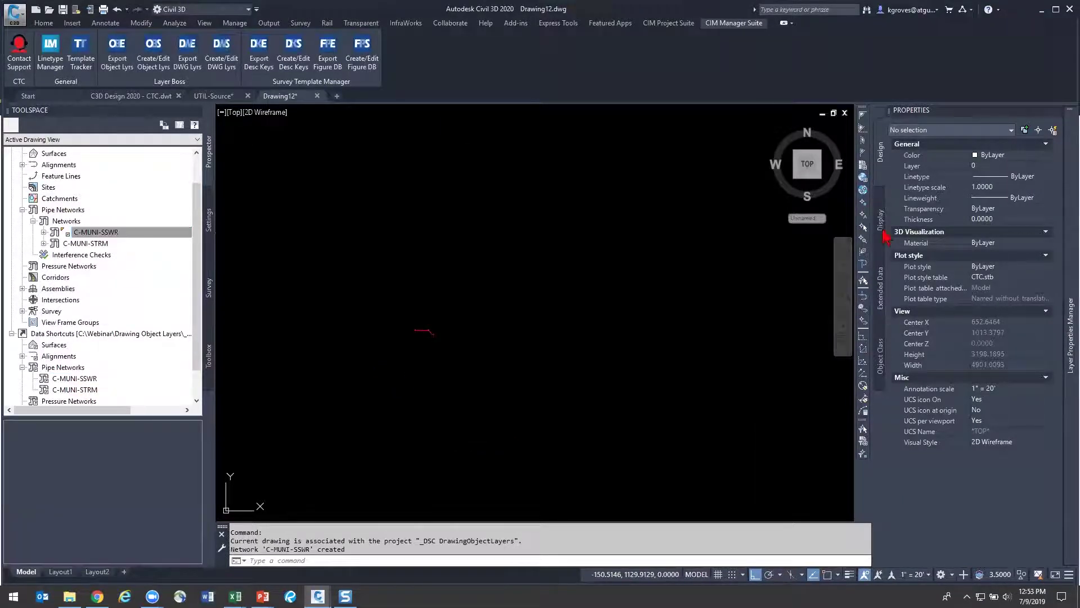
{"action": "mouse_move", "coordinate": [1068, 231]}
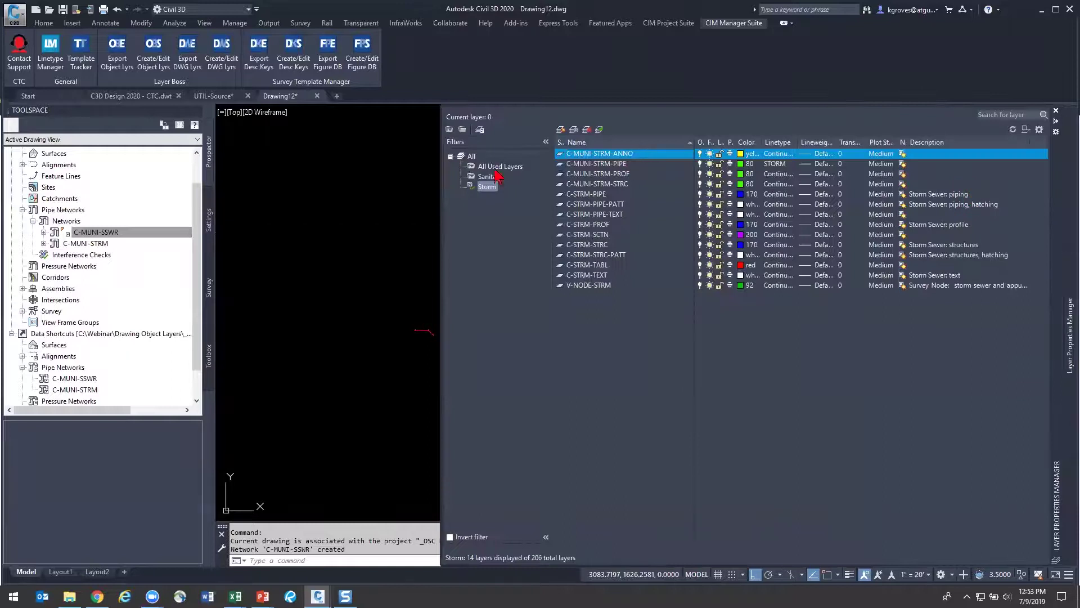
{"action": "left_click", "coordinate": [489, 177]}
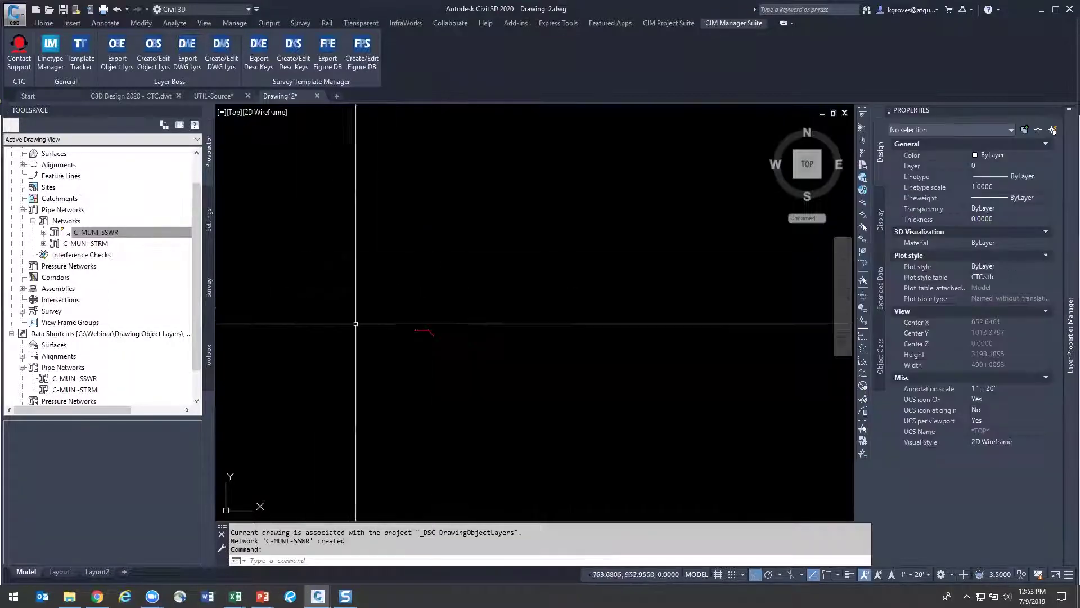
{"action": "key", "text": "Escape"}
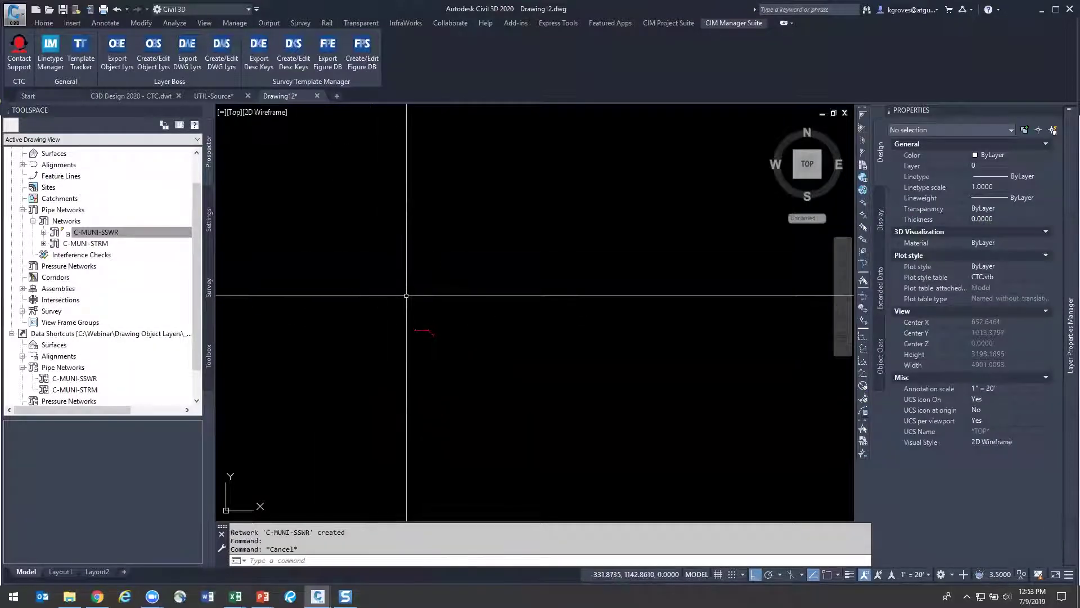
Close Drawing12 without saving and switch to the PowerPoint slide show
{"action": "left_click", "coordinate": [317, 97]}
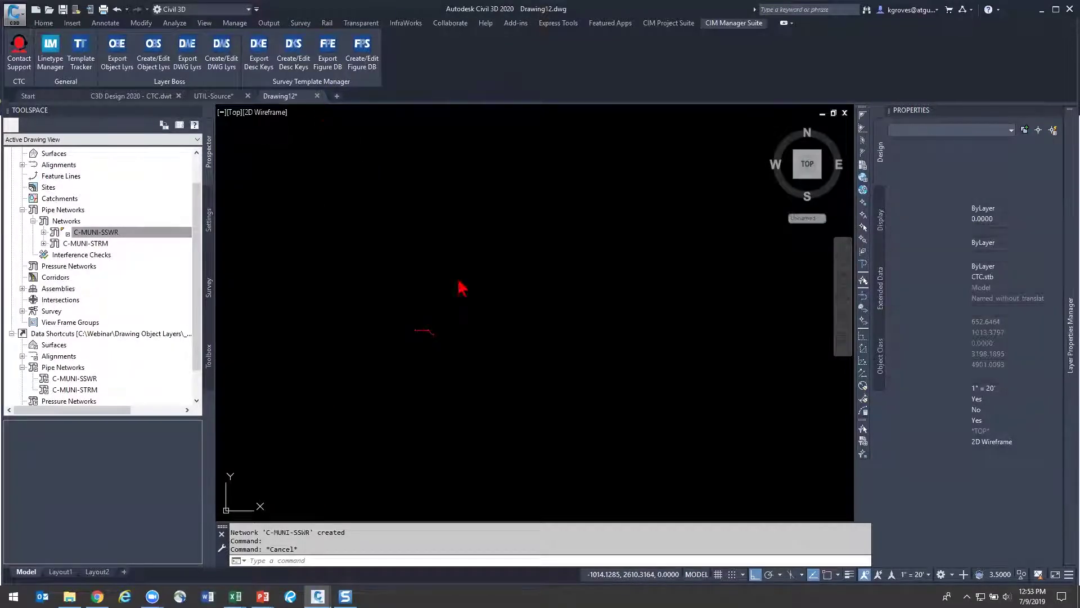
{"action": "left_click", "coordinate": [550, 325]}
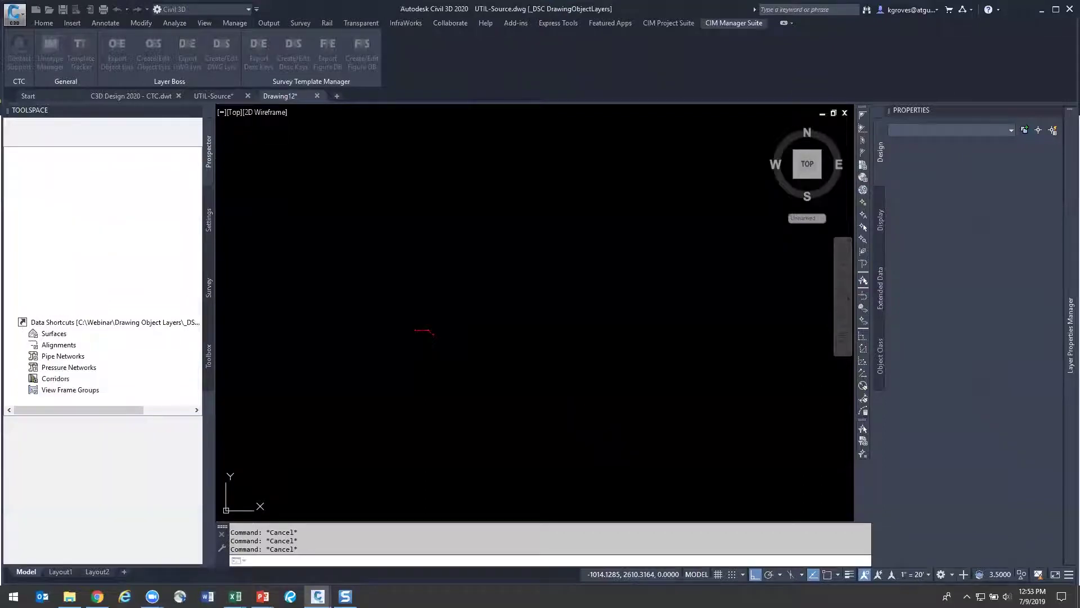
{"action": "mouse_move", "coordinate": [262, 597]}
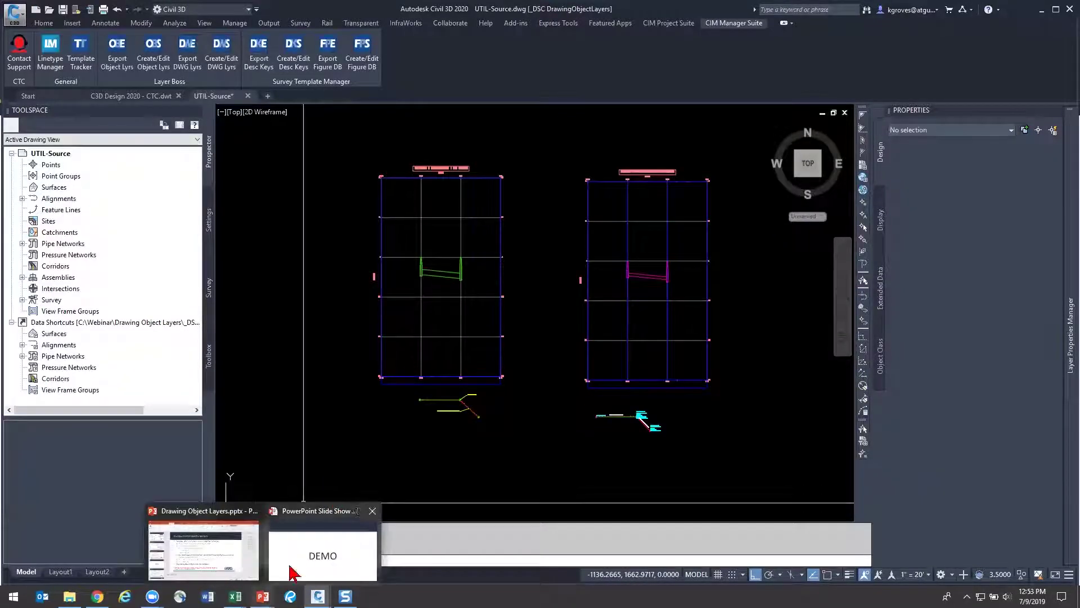
{"action": "left_click", "coordinate": [311, 563]}
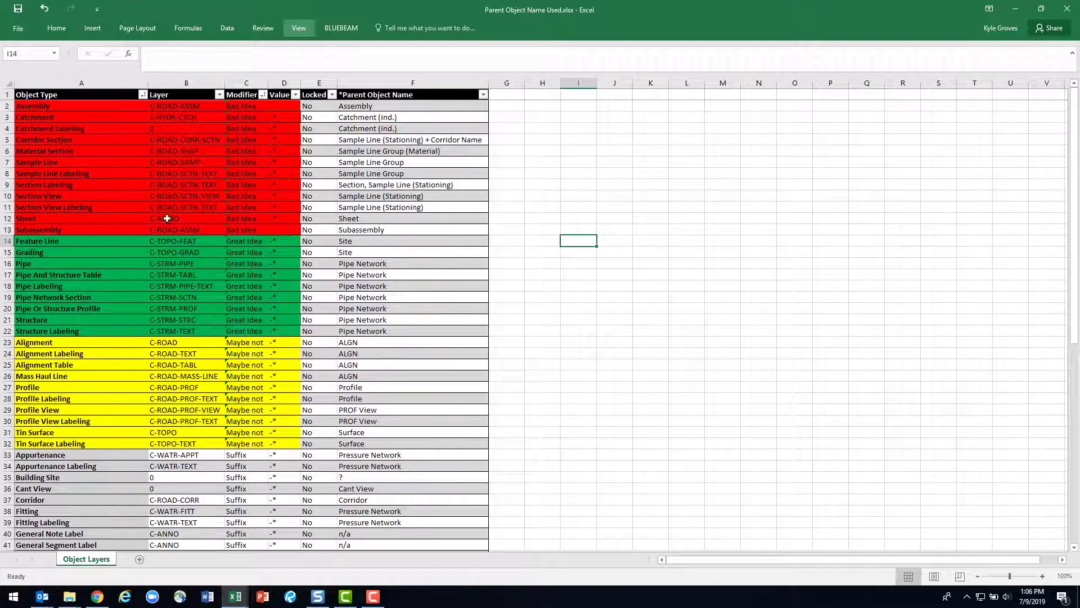
In Parent Object Name Used.xlsx, examine the object types from Assembly to Subassembly and the Pipe entry
{"action": "left_click_drag", "start_coordinate": [107, 105], "coordinate": [96, 232]}
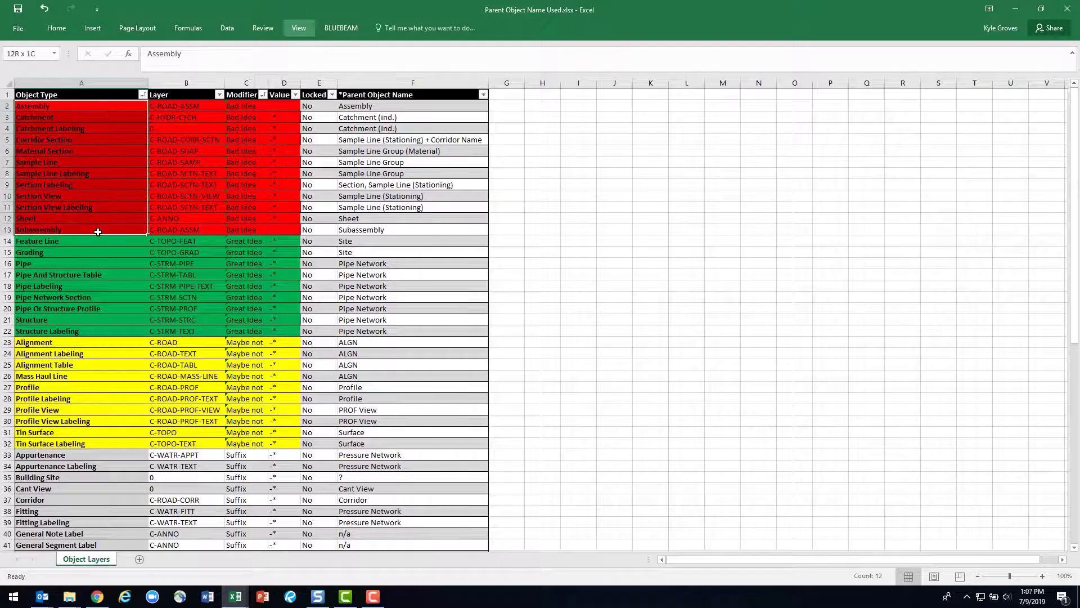
{"action": "left_click", "coordinate": [79, 262]}
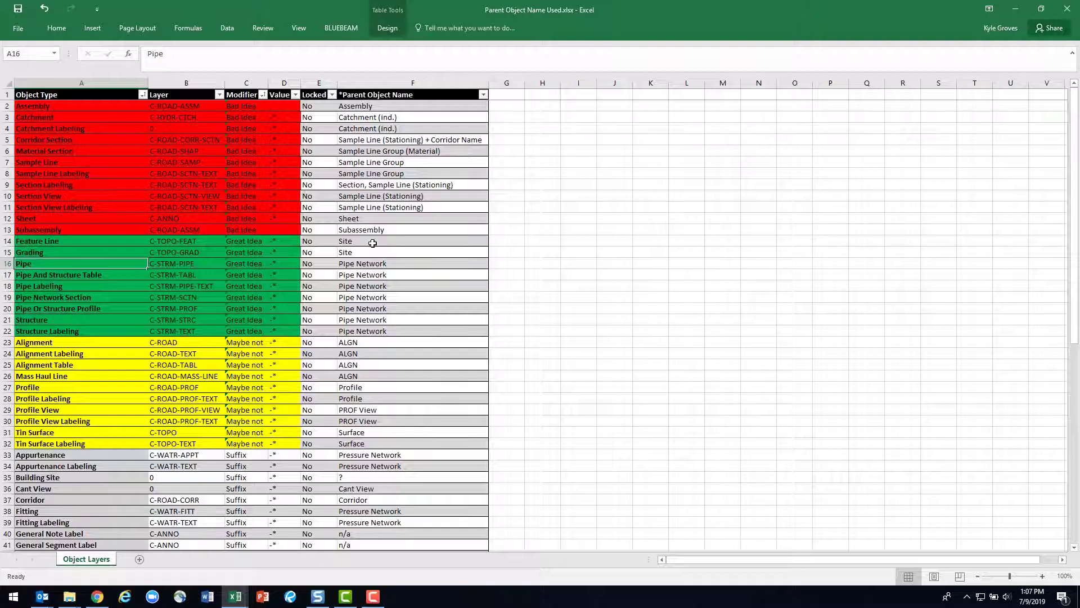
Examine the "Great Idea" rows: the Pipe to Structure Labeling entries under Pipe Network, and Feature Line and Grading under Site
{"action": "left_click_drag", "start_coordinate": [54, 264], "coordinate": [444, 332]}
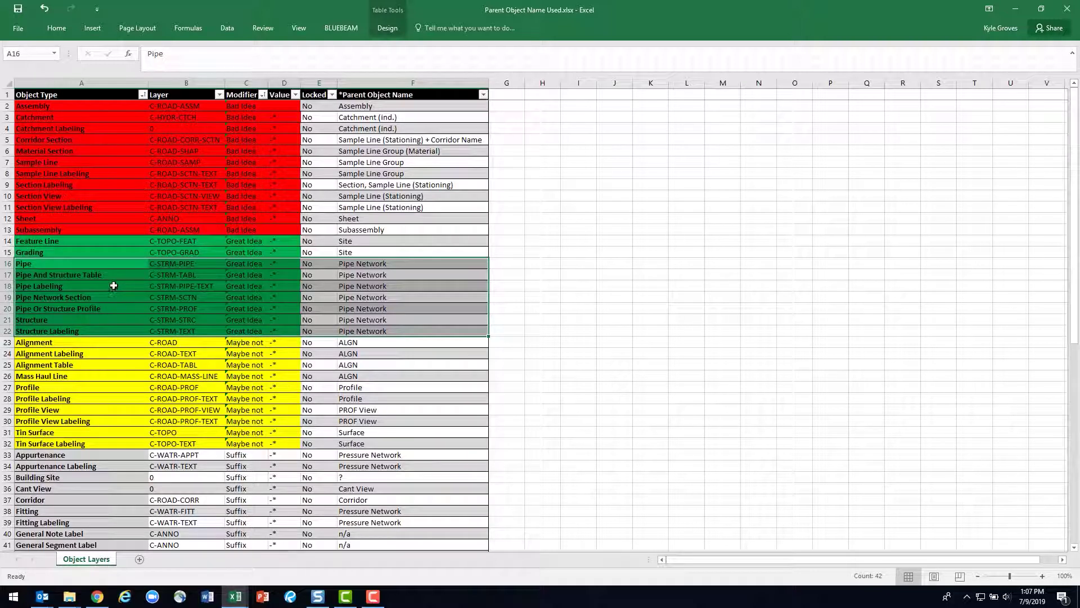
{"action": "left_click", "coordinate": [368, 357]}
{"action": "left_click_drag", "start_coordinate": [59, 263], "coordinate": [422, 330]}
{"action": "left_click_drag", "start_coordinate": [73, 242], "coordinate": [419, 249]}
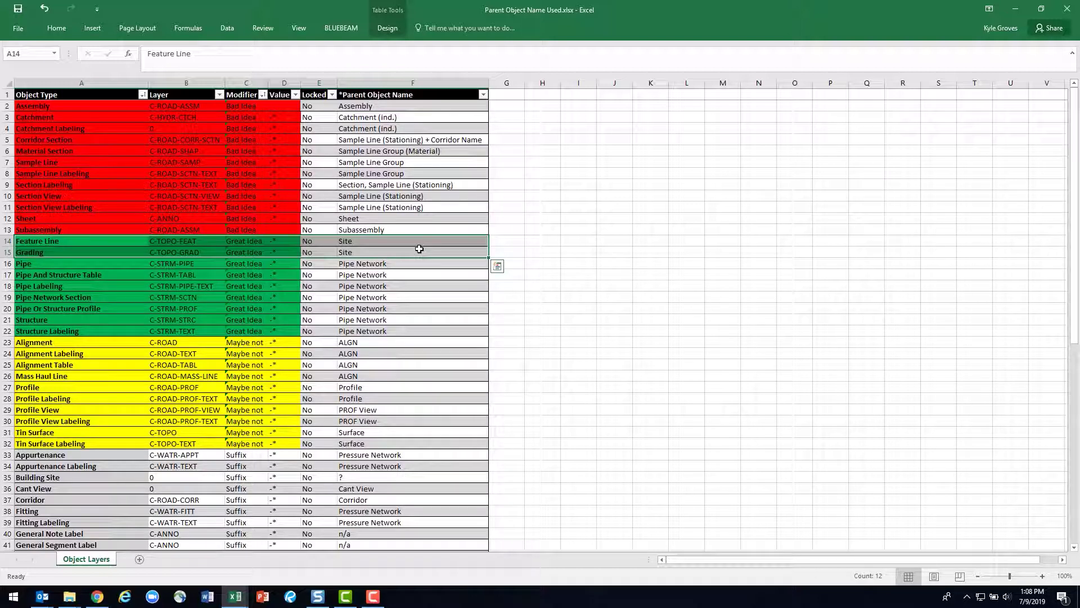
Review the "Maybe not" rows from Alignment to Tin Surface Labeling, including the Profile parent names and the Tin Surface layers
{"action": "left_click_drag", "start_coordinate": [365, 387], "coordinate": [366, 398]}
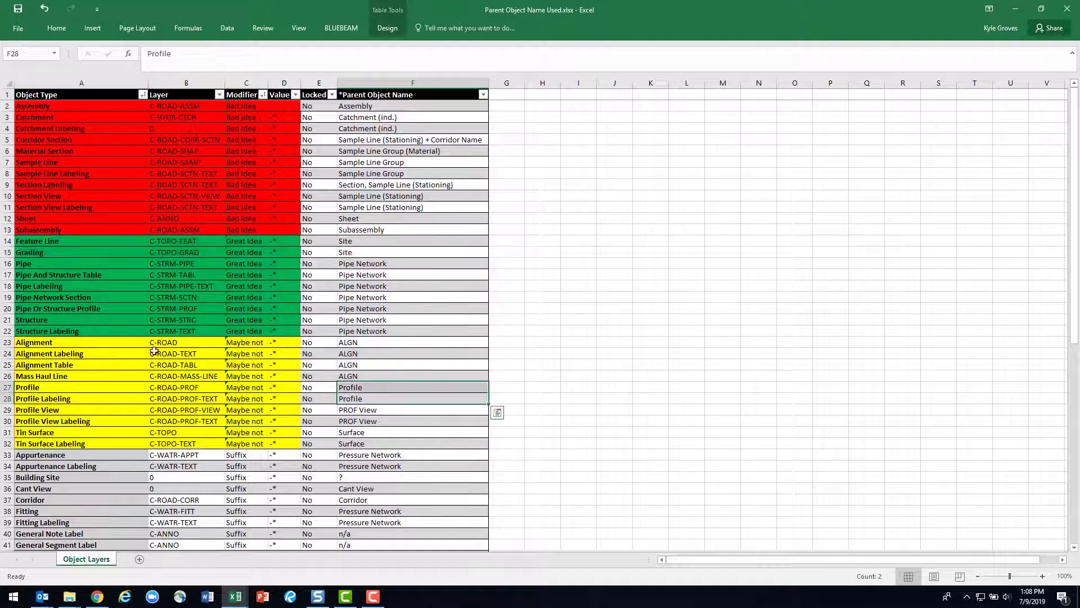
{"action": "left_click_drag", "start_coordinate": [89, 342], "coordinate": [278, 438]}
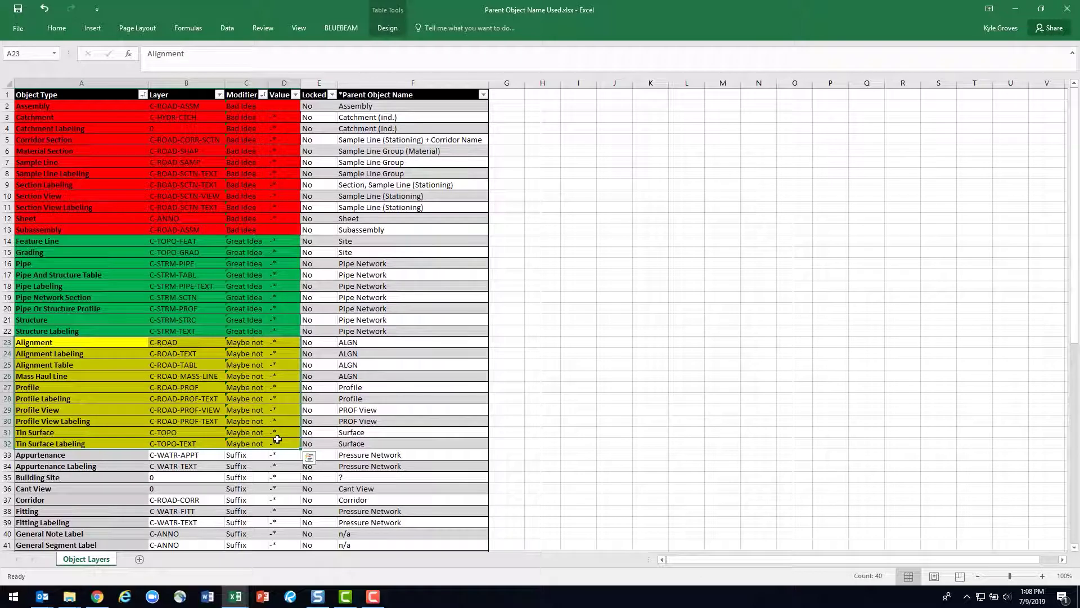
{"action": "left_click", "coordinate": [71, 444]}
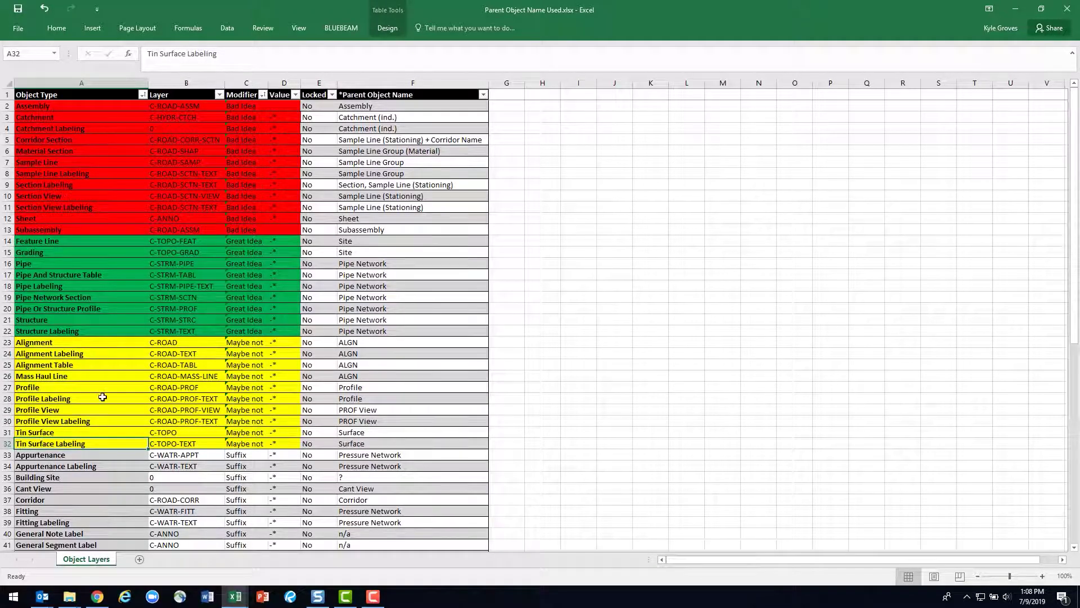
{"action": "left_click_drag", "start_coordinate": [200, 434], "coordinate": [284, 445]}
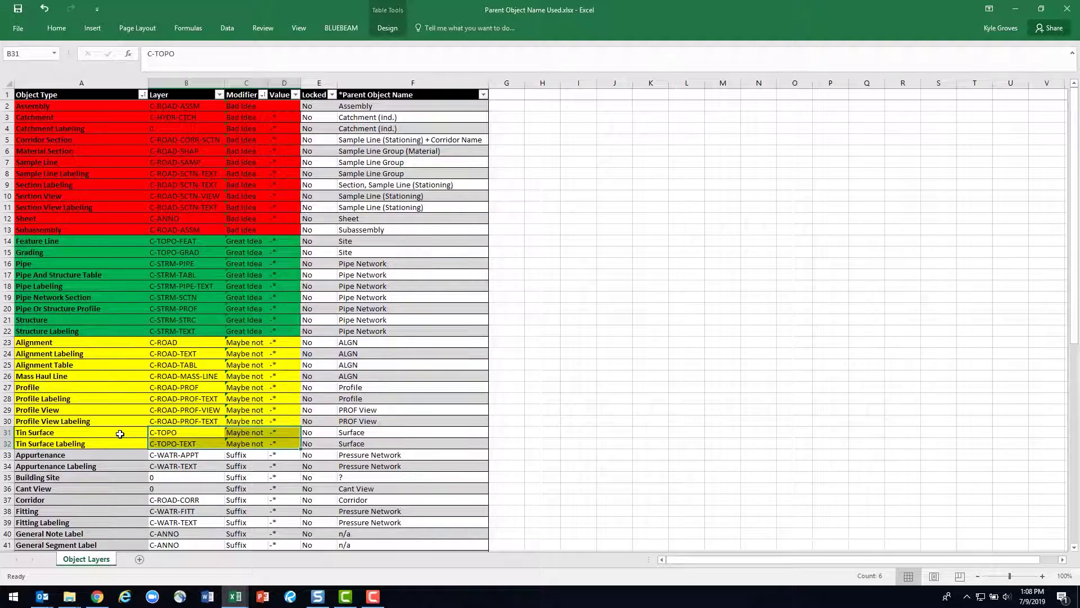
{"action": "left_click_drag", "start_coordinate": [248, 442], "coordinate": [287, 444]}
Look through the uncolored Suffix rows from Appurtenance to View Frame Labeling and their entries in the Parent Object Name column
{"action": "scroll", "coordinate": [101, 366], "scroll_direction": "down", "scroll_amount": 6}
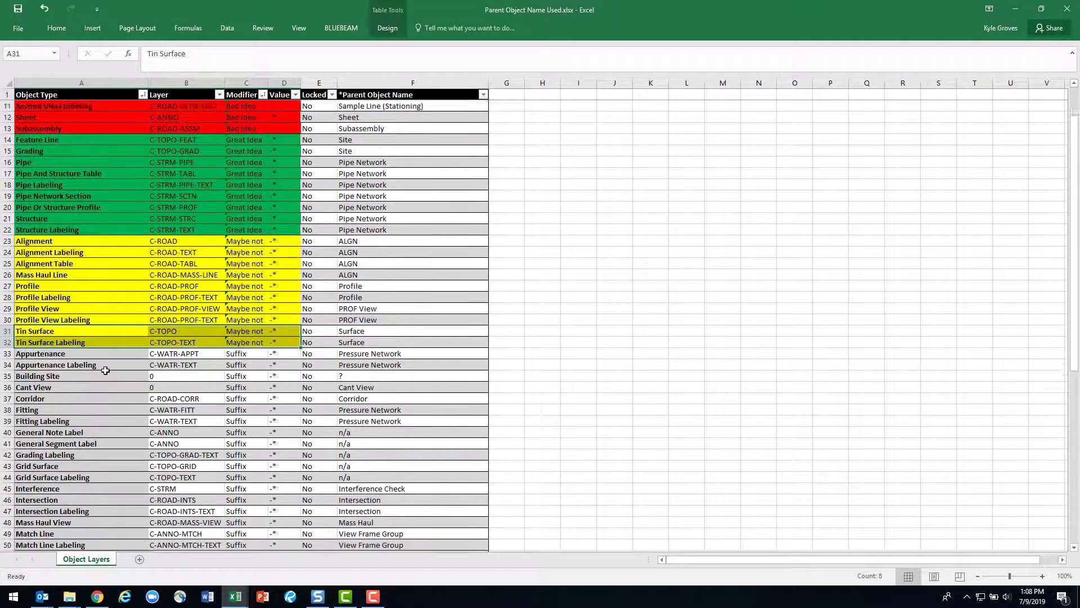
{"action": "scroll", "coordinate": [285, 377], "scroll_direction": "up", "scroll_amount": 6}
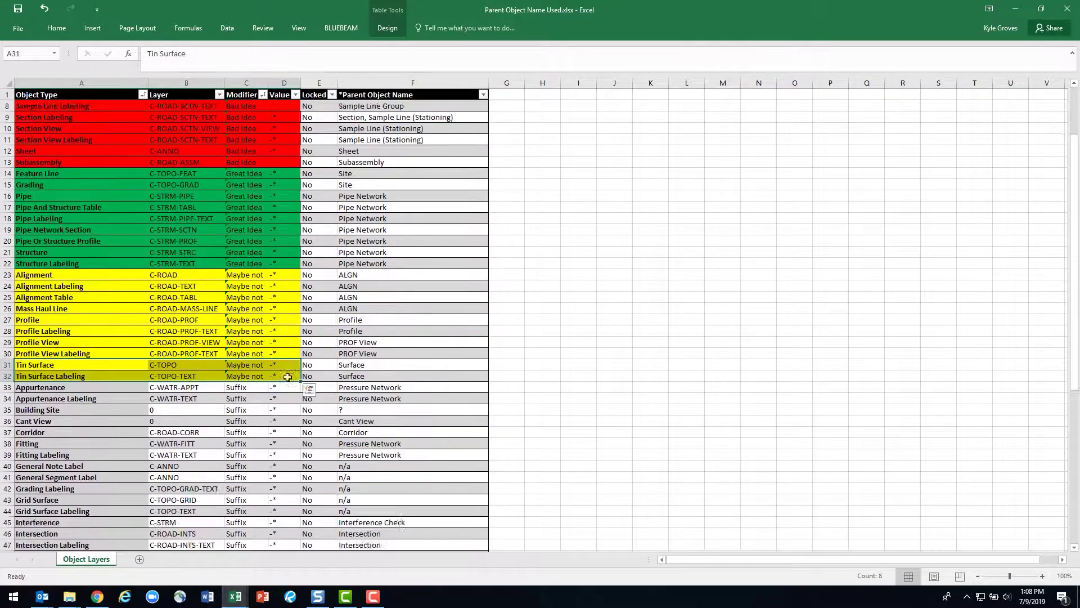
{"action": "scroll", "coordinate": [287, 376], "scroll_direction": "down", "scroll_amount": 2}
{"action": "scroll", "coordinate": [287, 376], "scroll_direction": "down", "scroll_amount": 3}
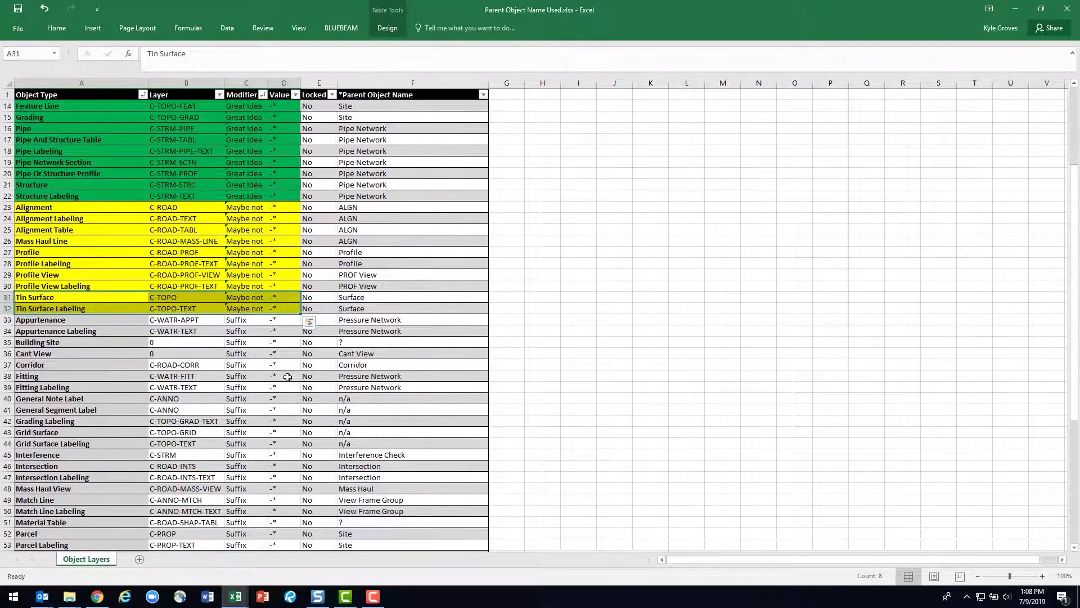
{"action": "scroll", "coordinate": [287, 376], "scroll_direction": "down", "scroll_amount": 4}
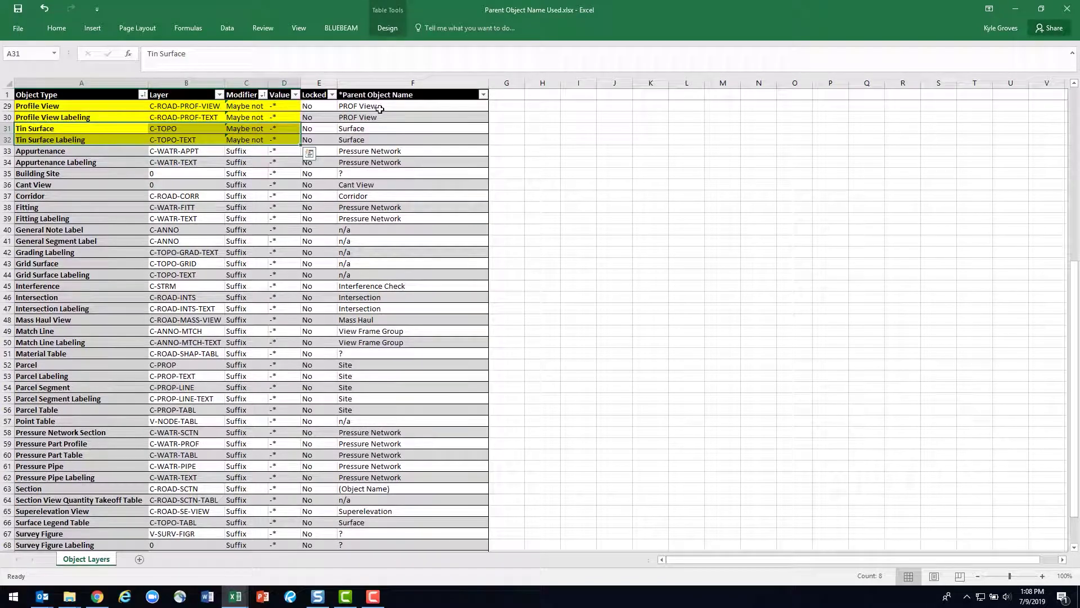
{"action": "left_click", "coordinate": [412, 83]}
{"action": "left_click", "coordinate": [518, 383]}
{"action": "scroll", "coordinate": [519, 386], "scroll_direction": "down", "scroll_amount": 2}
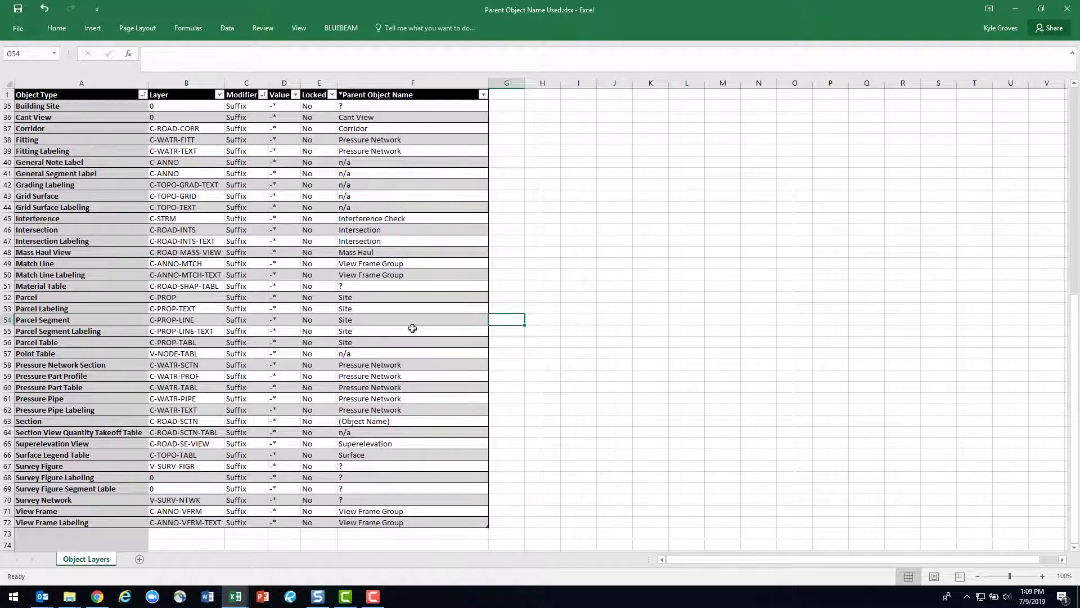
Check the n/a parent name rows from General Note Label to Grid Surface Labeling and the Pressure Pipe modifier
{"action": "left_click_drag", "start_coordinate": [413, 163], "coordinate": [71, 220]}
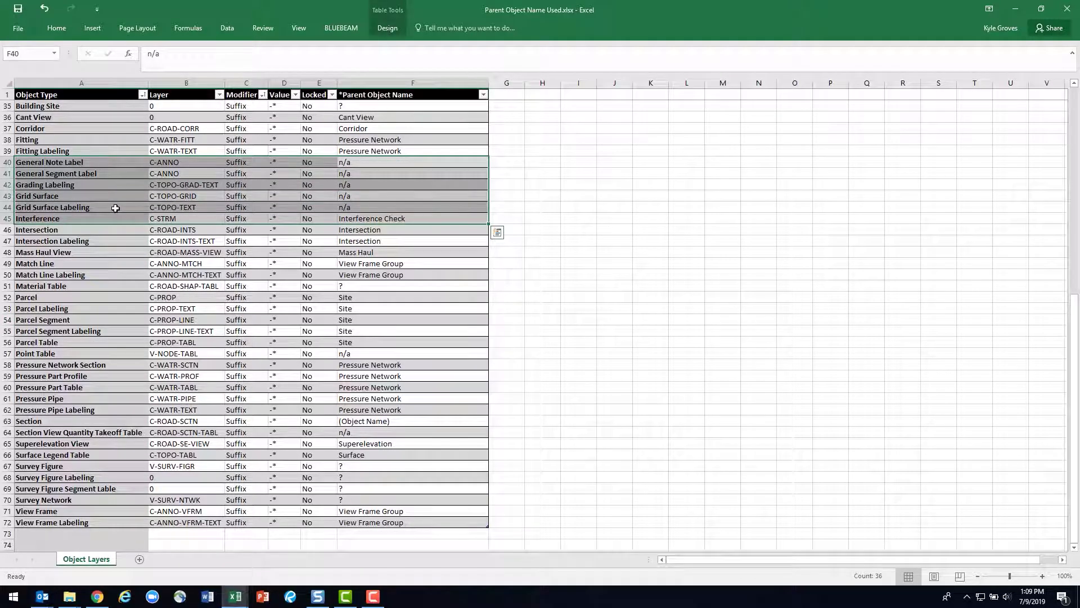
{"action": "left_click_drag", "start_coordinate": [347, 208], "coordinate": [76, 162]}
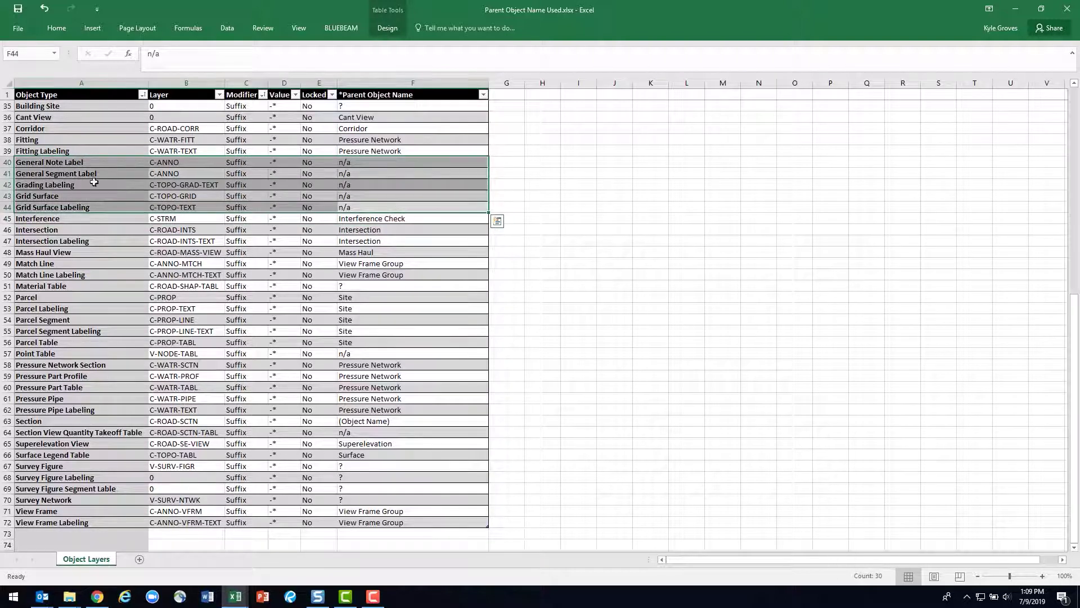
{"action": "left_click", "coordinate": [239, 398]}
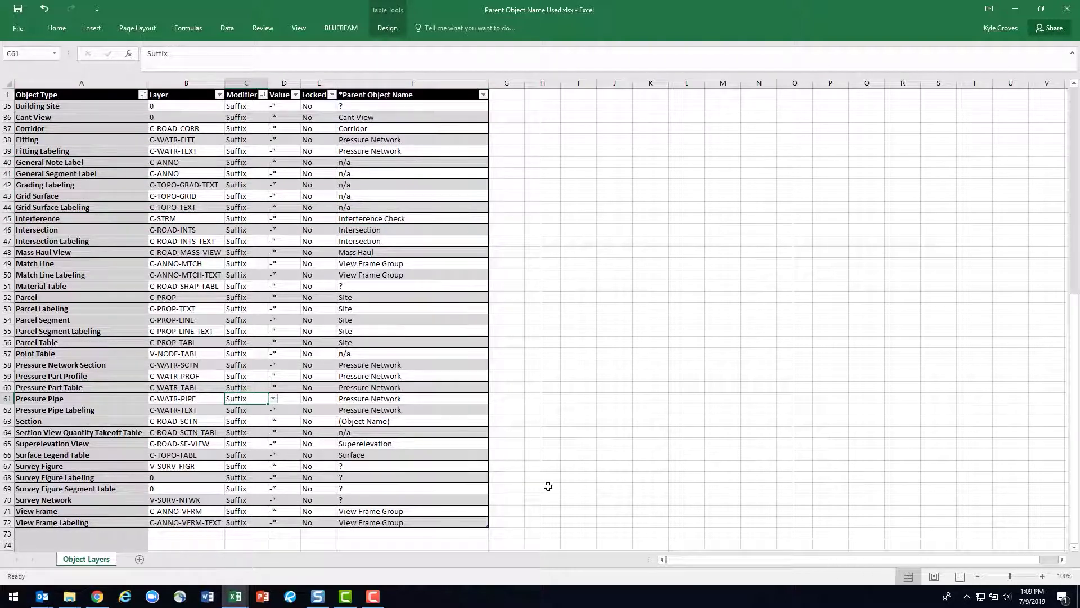